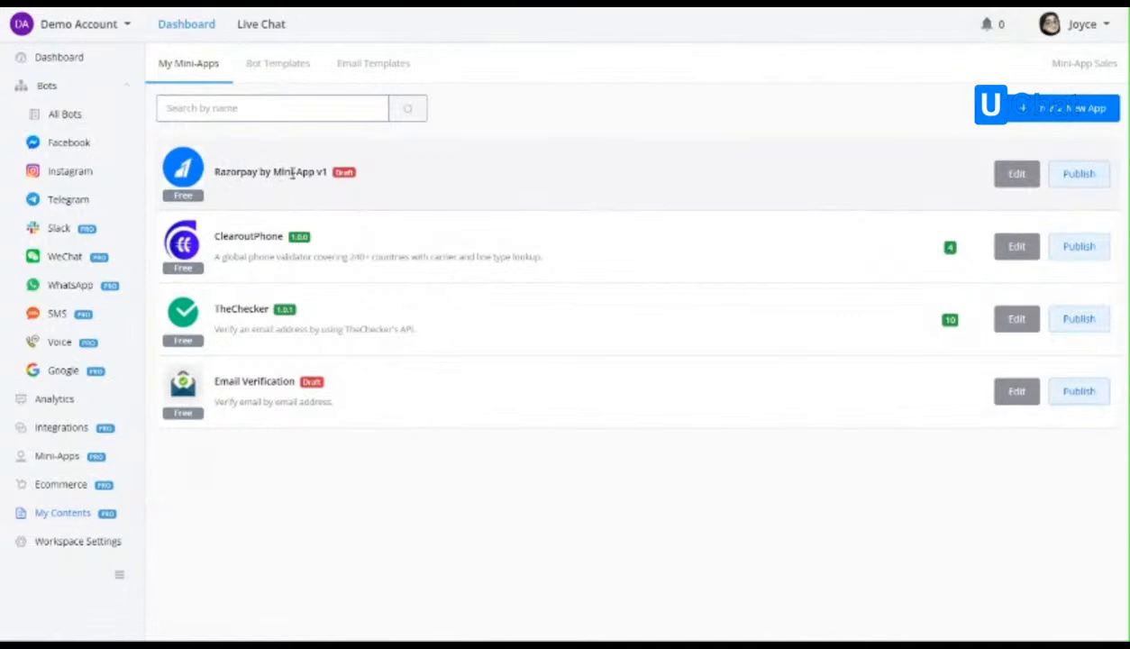
Open the Razorpay by Mini-App v1 draft for editing and look over its title, logo, cover image and auth code.
{"action": "left_click", "coordinate": [1022, 187]}
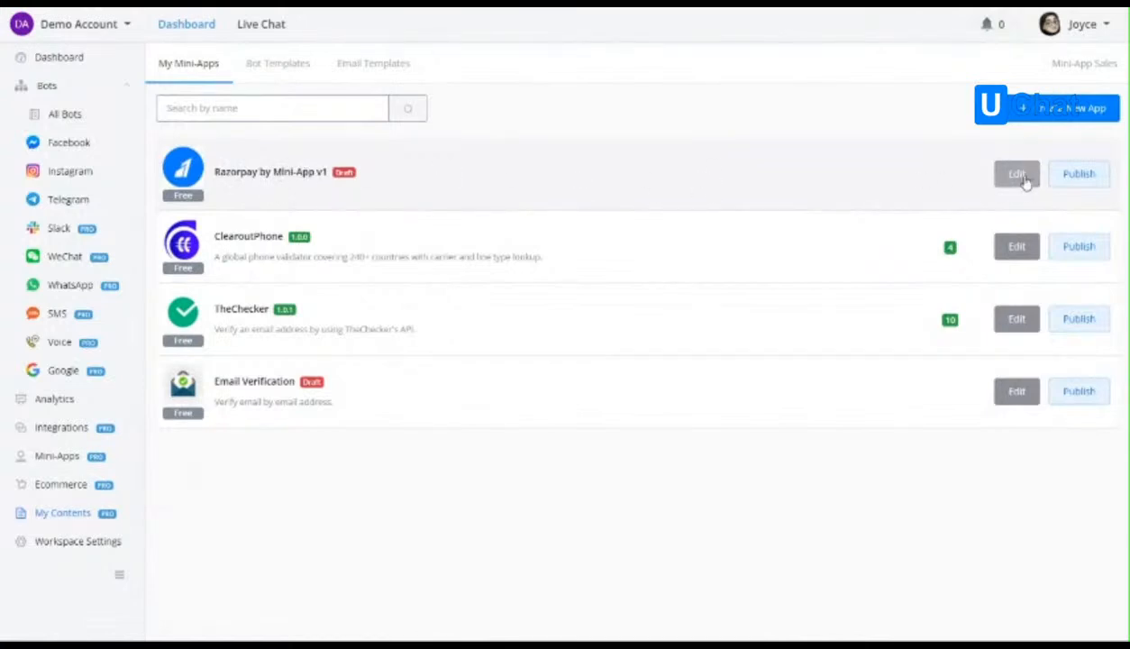
{"action": "right_click", "coordinate": [116, 28]}
{"action": "left_click", "coordinate": [135, 34]}
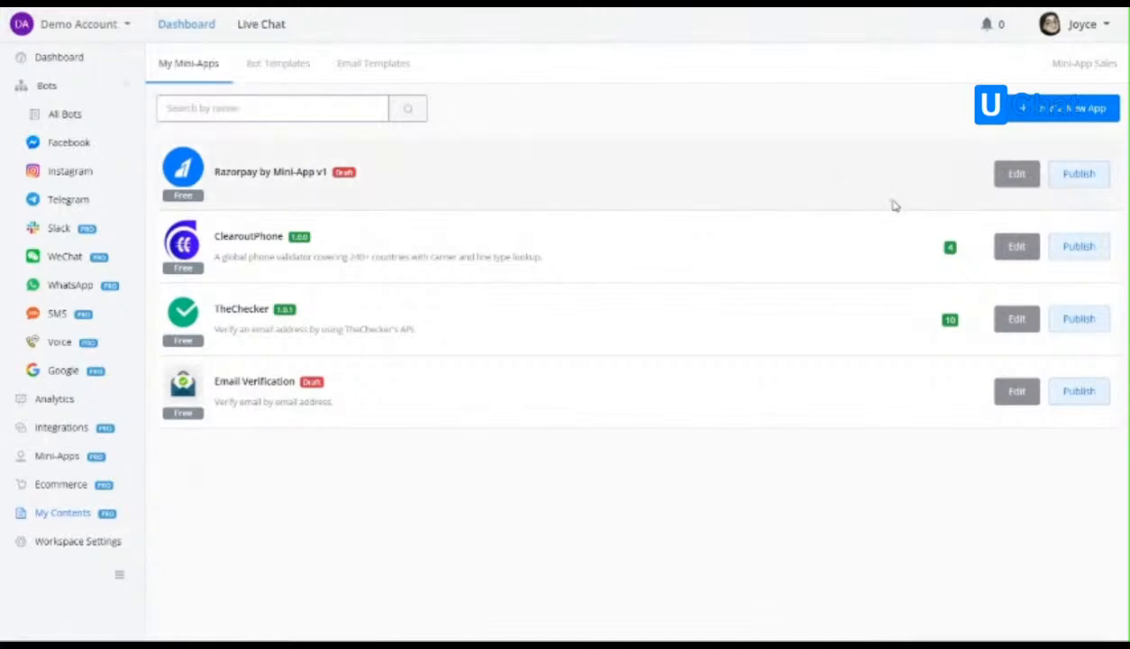
{"action": "left_click", "coordinate": [1011, 175]}
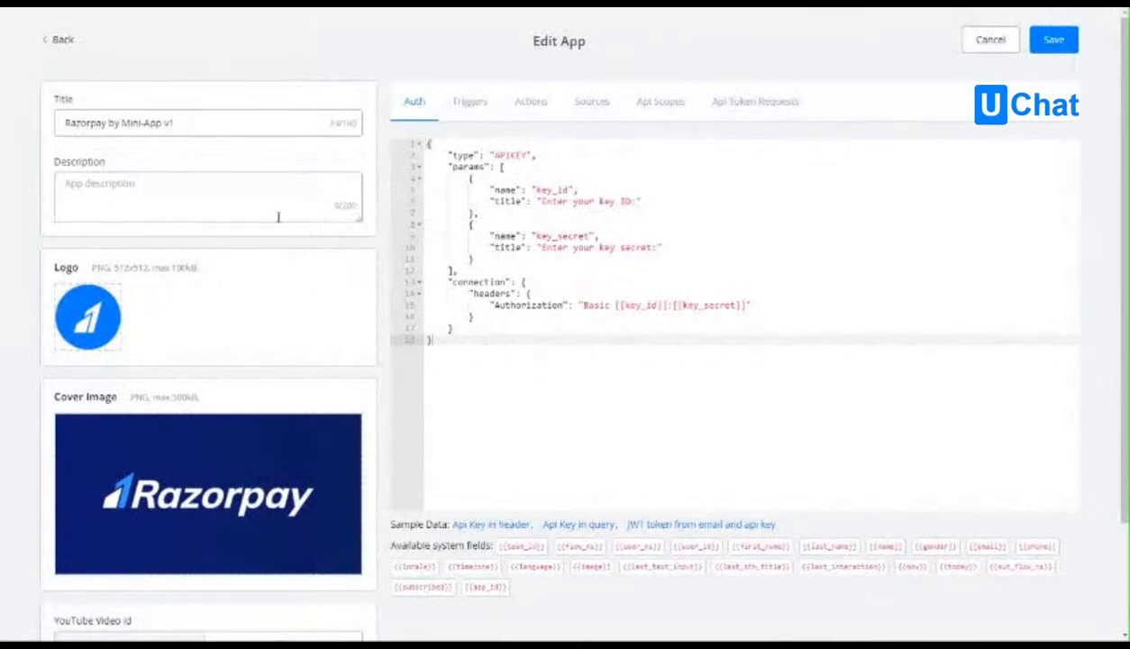
{"action": "scroll", "coordinate": [264, 266], "scroll_direction": "down", "scroll_amount": 1}
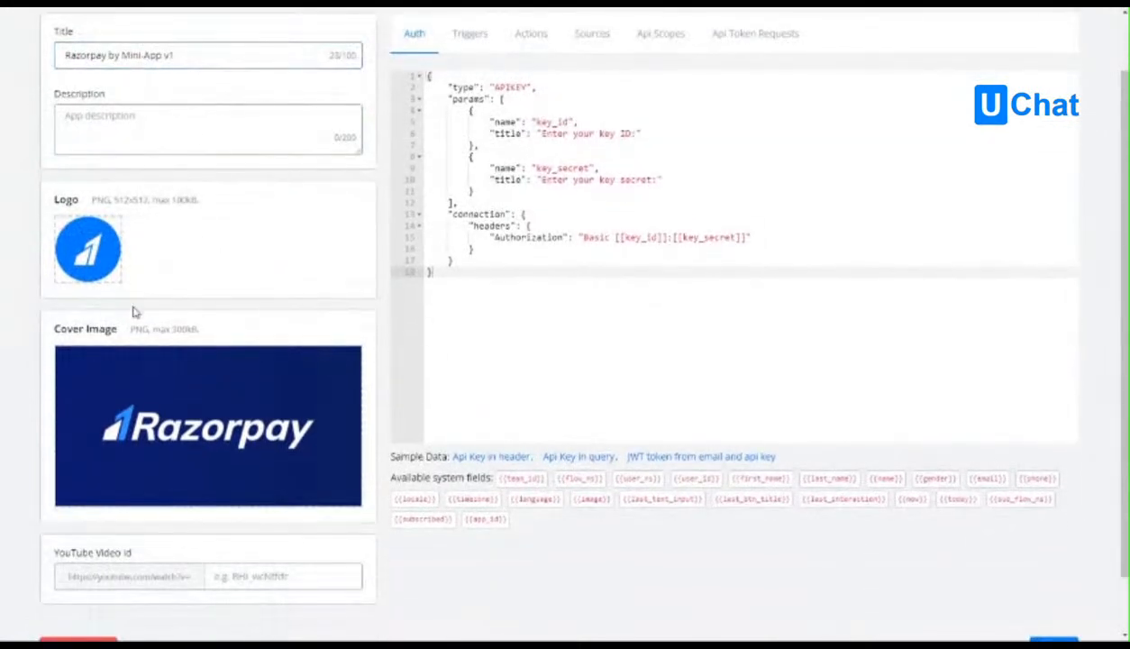
{"action": "scroll", "coordinate": [175, 374], "scroll_direction": "down", "scroll_amount": 1}
{"action": "scroll", "coordinate": [245, 292], "scroll_direction": "up", "scroll_amount": 2}
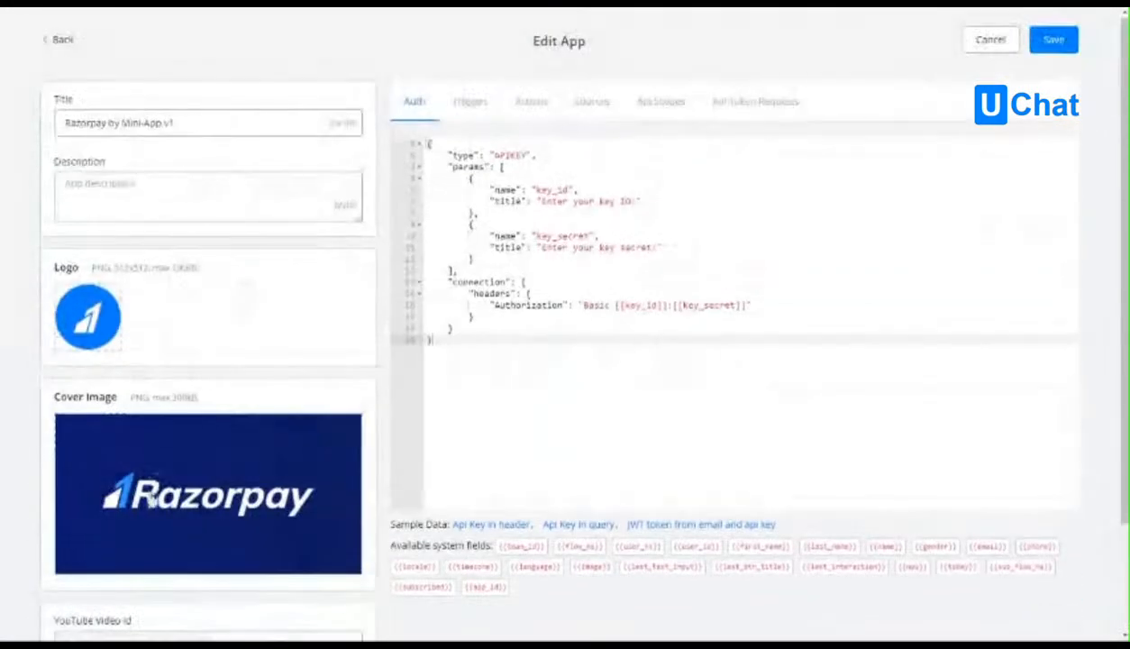
{"action": "scroll", "coordinate": [150, 469], "scroll_direction": "down", "scroll_amount": 2}
{"action": "scroll", "coordinate": [247, 478], "scroll_direction": "up", "scroll_amount": 2}
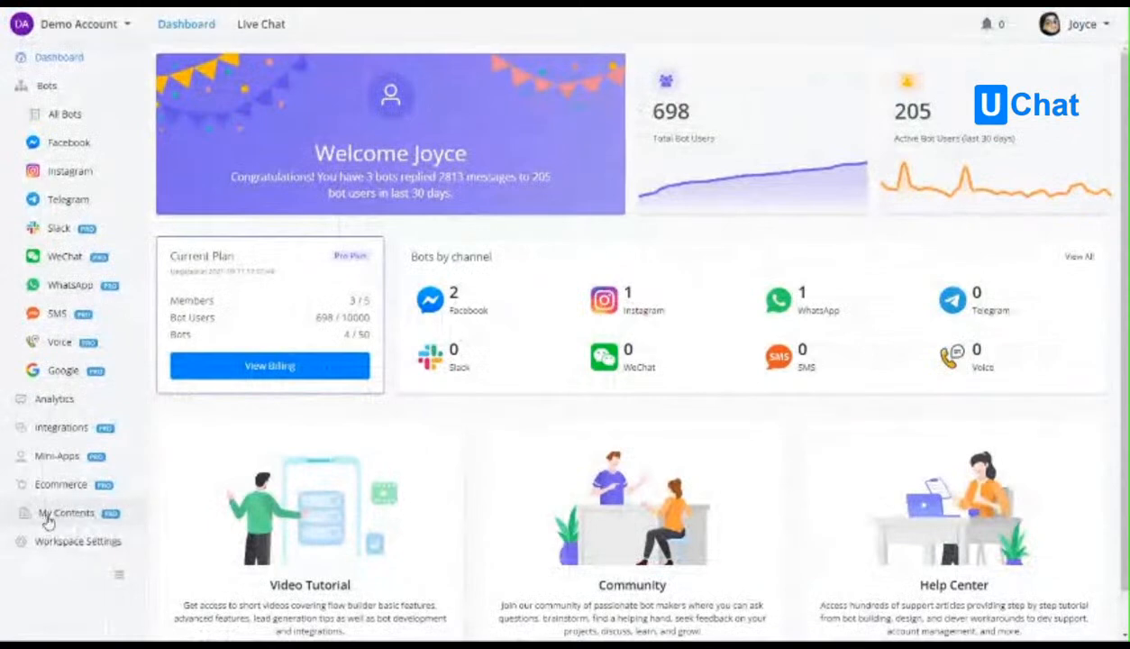
Create a new mini-app of type Mini App v2 (Beta) named Razorpay by Mini-App V2.
{"action": "left_click", "coordinate": [54, 514]}
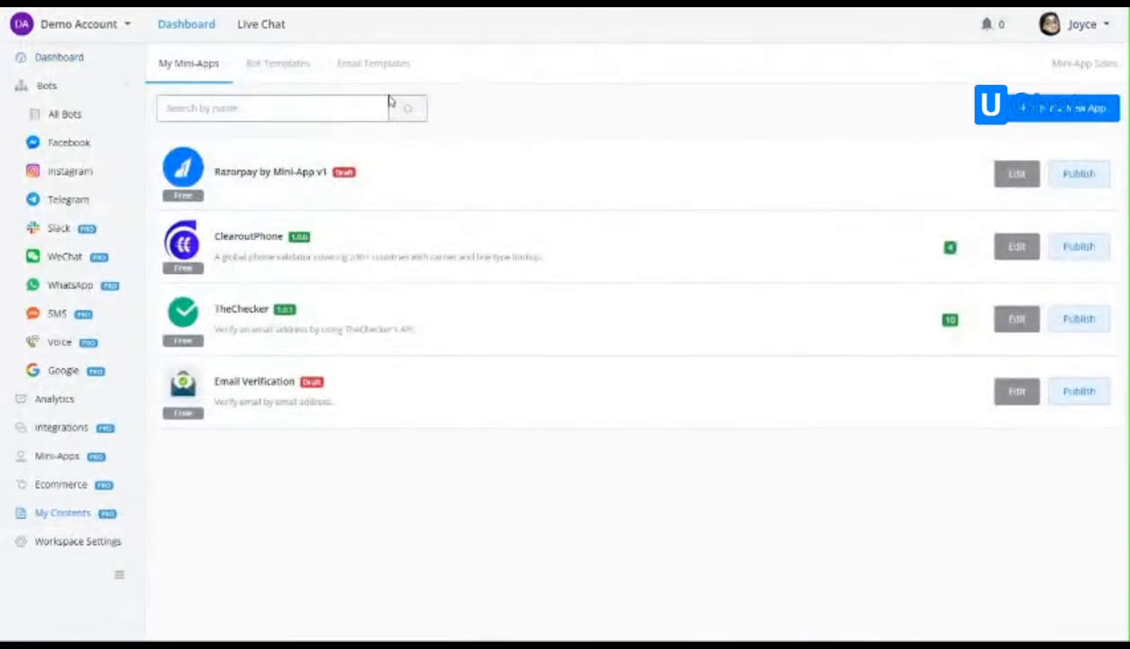
{"action": "left_click", "coordinate": [1086, 112]}
{"action": "left_click", "coordinate": [437, 195]}
{"action": "type", "text": "Razorpay by Mini-App V2"}
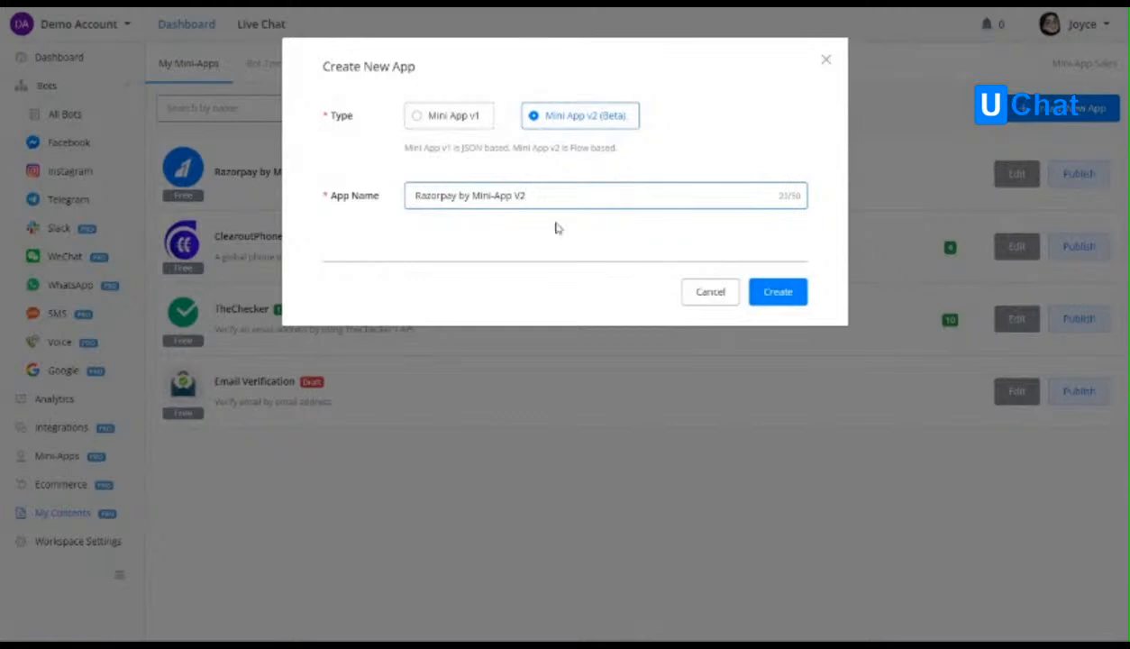
{"action": "left_click", "coordinate": [556, 228]}
{"action": "left_click", "coordinate": [474, 126]}
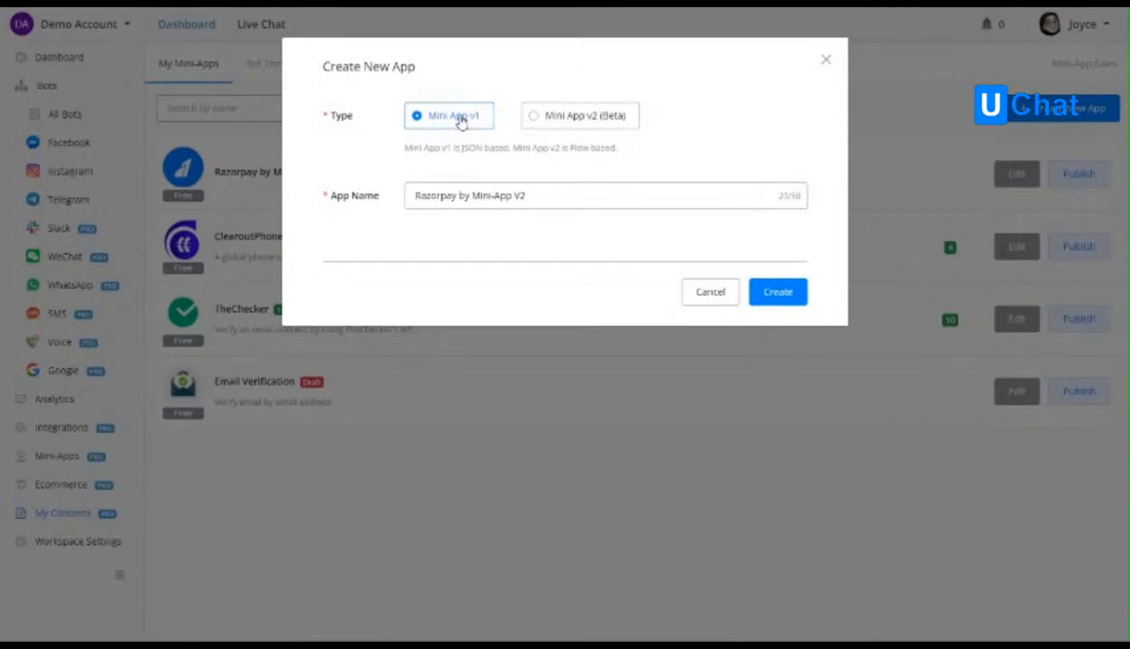
{"action": "left_click", "coordinate": [545, 120]}
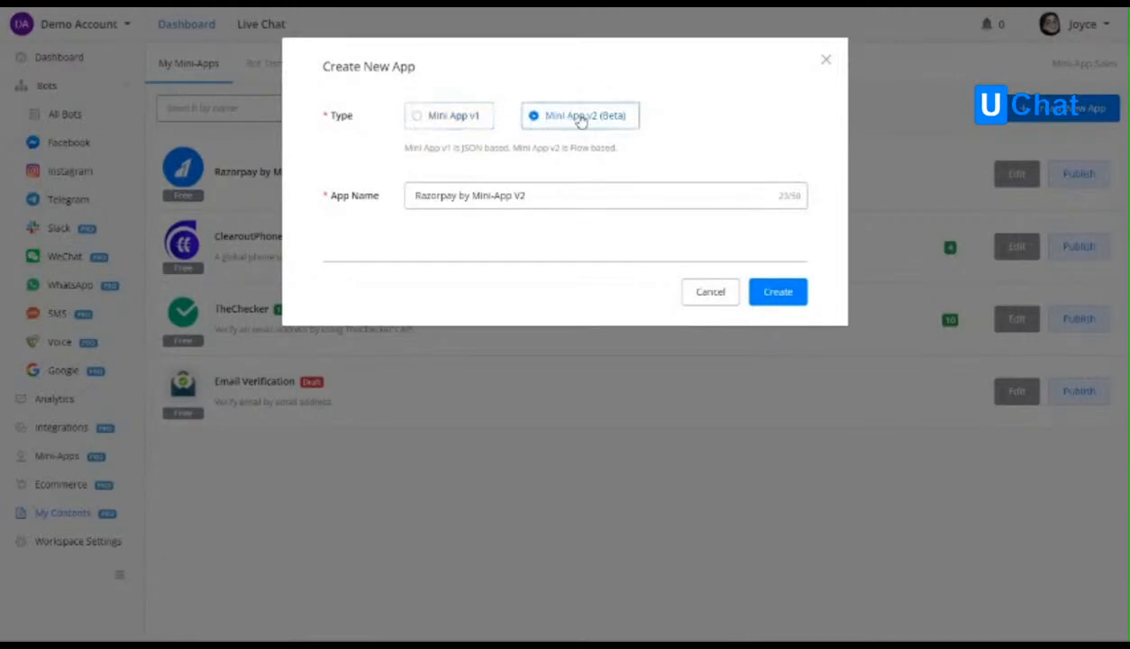
{"action": "left_click", "coordinate": [779, 294]}
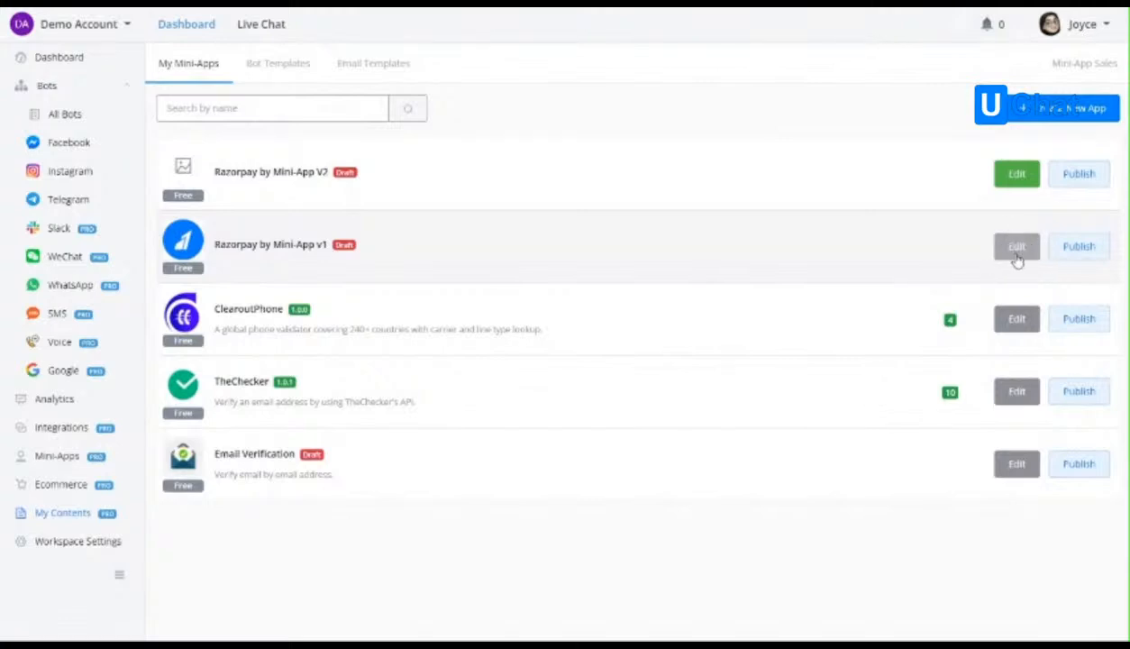
Open the settings of the Razorpay by Mini-App V2 draft for editing and look over its available fields.
{"action": "left_click", "coordinate": [1016, 175]}
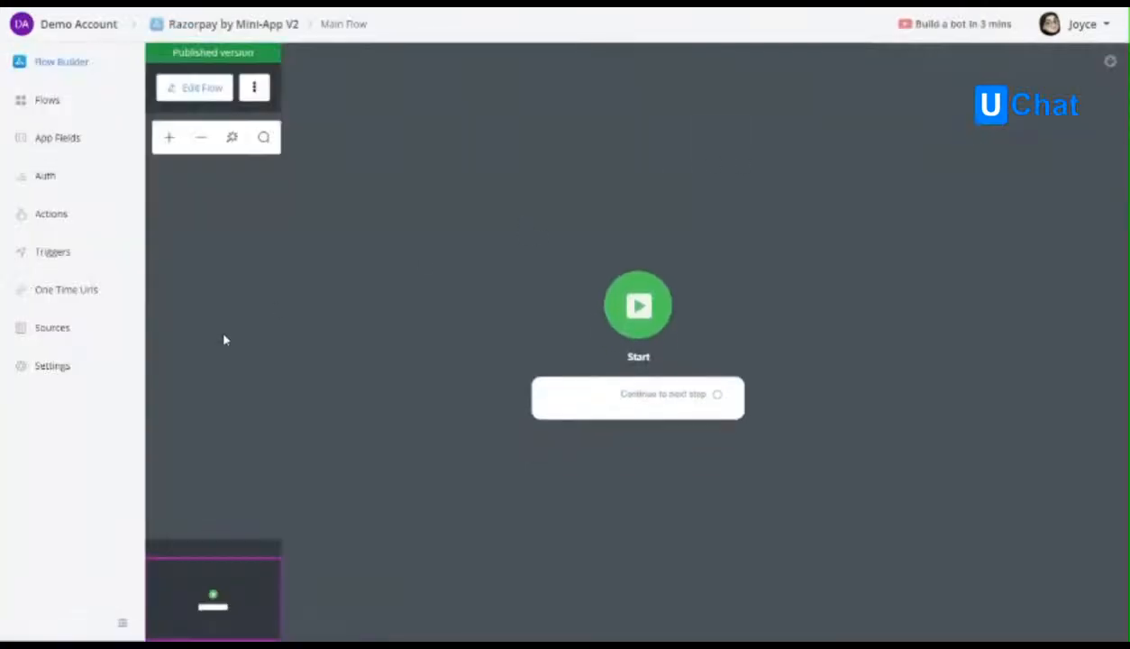
{"action": "left_click", "coordinate": [65, 368]}
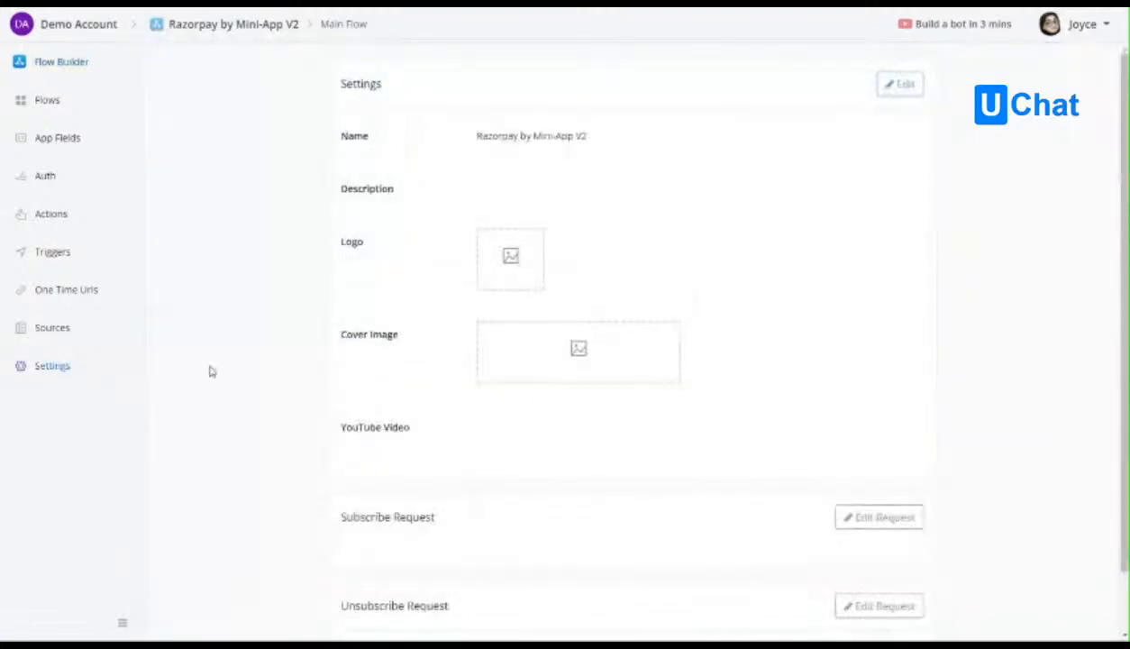
{"action": "left_click", "coordinate": [900, 83]}
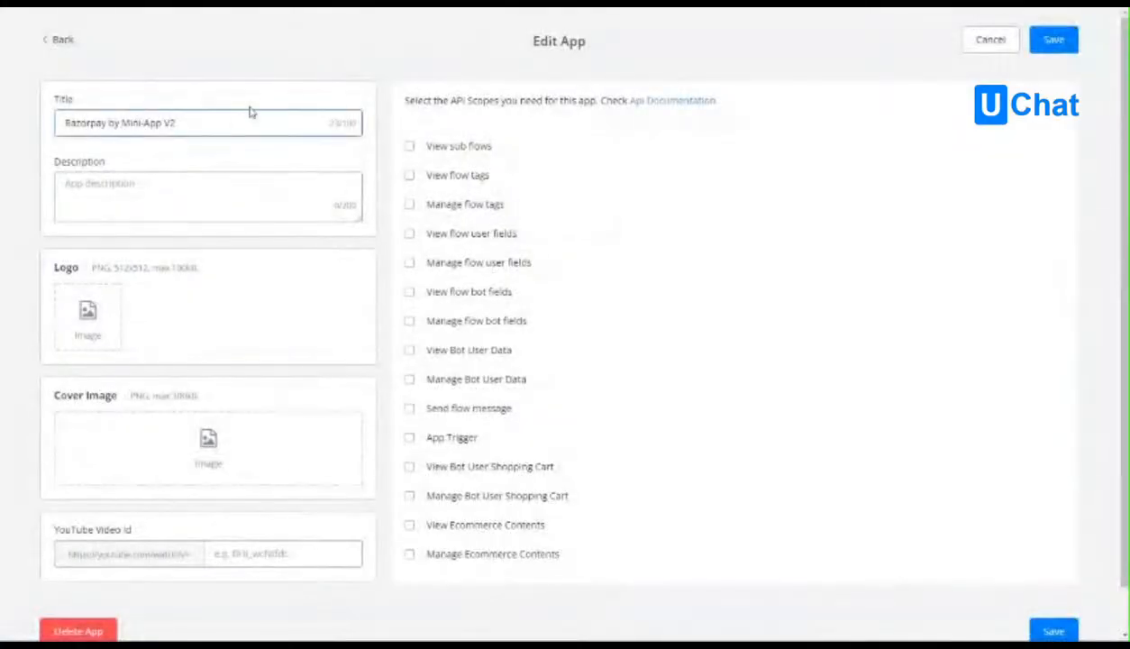
{"action": "scroll", "coordinate": [231, 456], "scroll_direction": "down", "scroll_amount": 1}
{"action": "scroll", "coordinate": [263, 335], "scroll_direction": "up", "scroll_amount": 1}
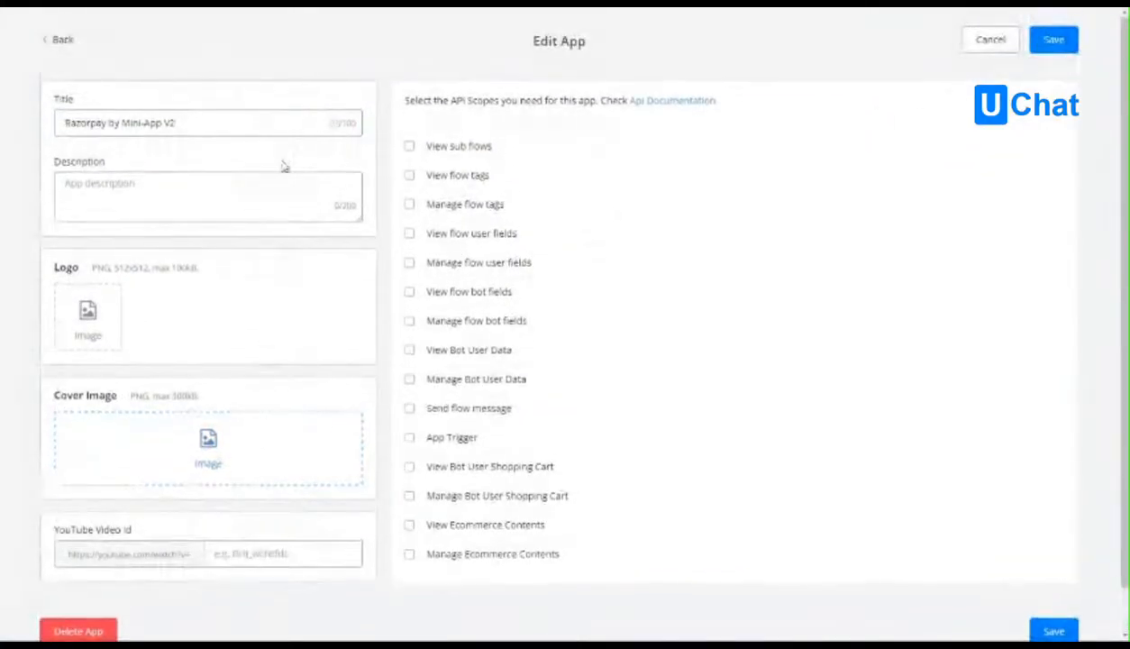
{"action": "scroll", "coordinate": [244, 135], "scroll_direction": "down", "scroll_amount": 1}
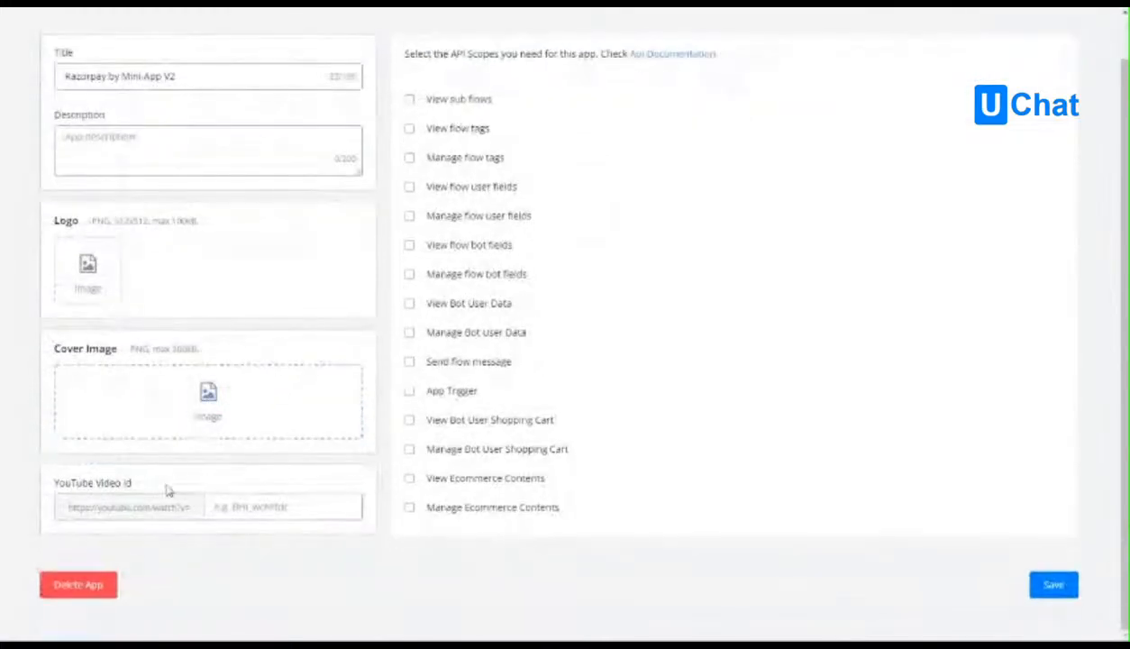
{"action": "scroll", "coordinate": [275, 323], "scroll_direction": "up", "scroll_amount": 1}
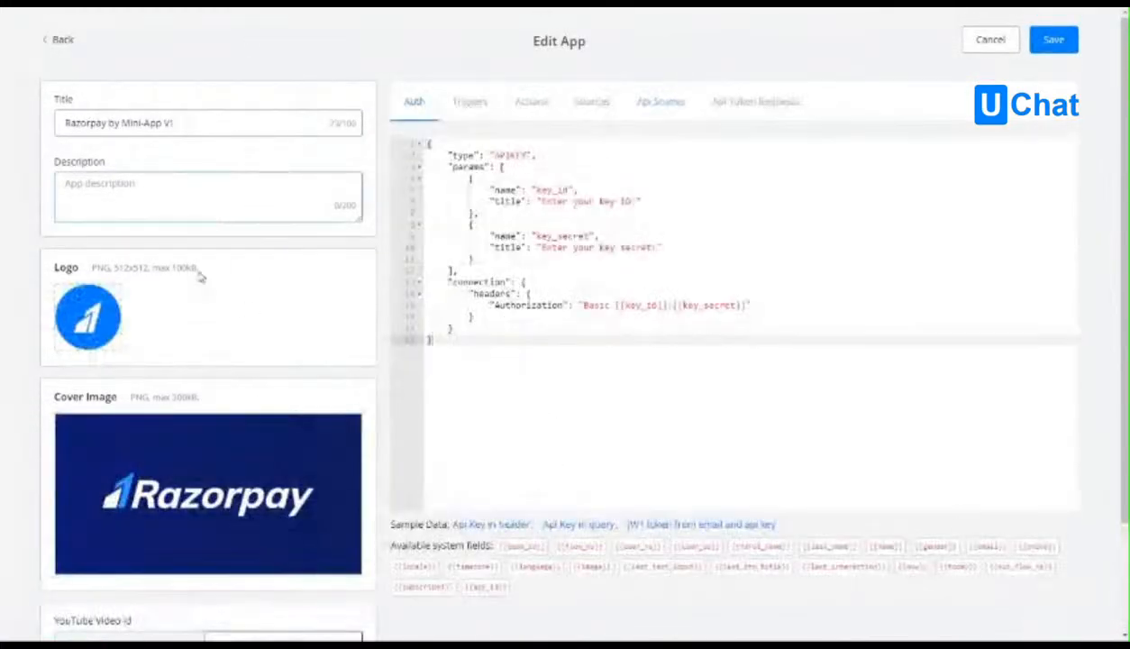
Copy the logo image URL from the v1 app and set it as the logo of the V2 app.
{"action": "left_click", "coordinate": [87, 315]}
{"action": "left_click", "coordinate": [386, 108]}
{"action": "triple_click", "coordinate": [474, 157]}
{"action": "key", "text": "ctrl+c"}
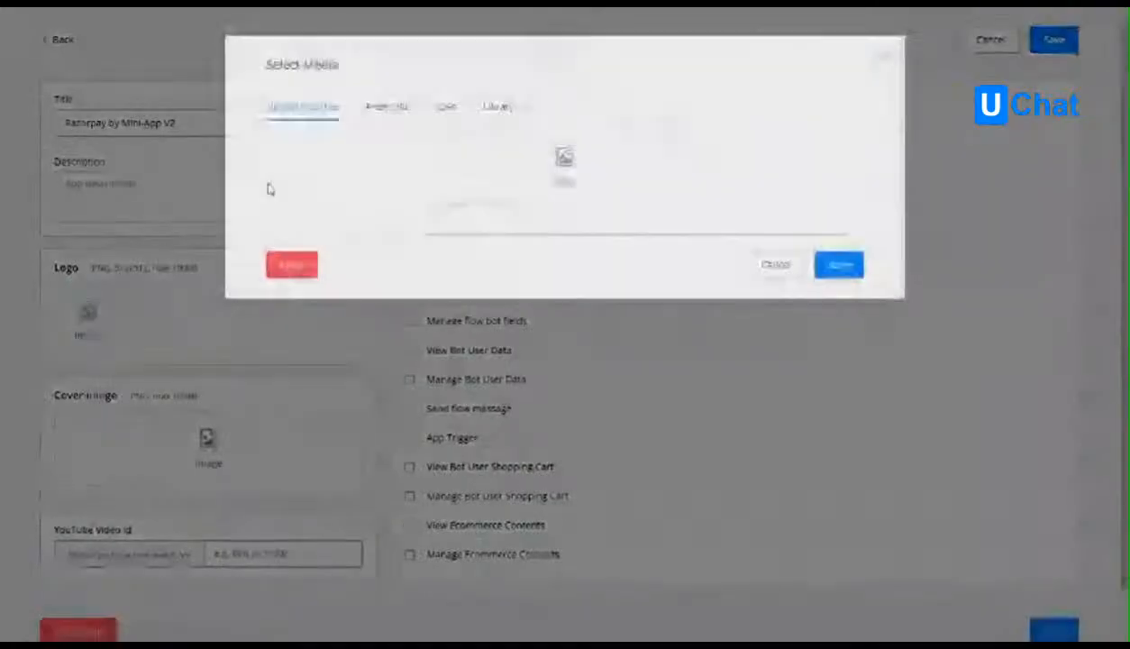
{"action": "left_click", "coordinate": [389, 109]}
{"action": "key", "text": "ctrl+v"}
{"action": "left_click", "coordinate": [838, 415]}
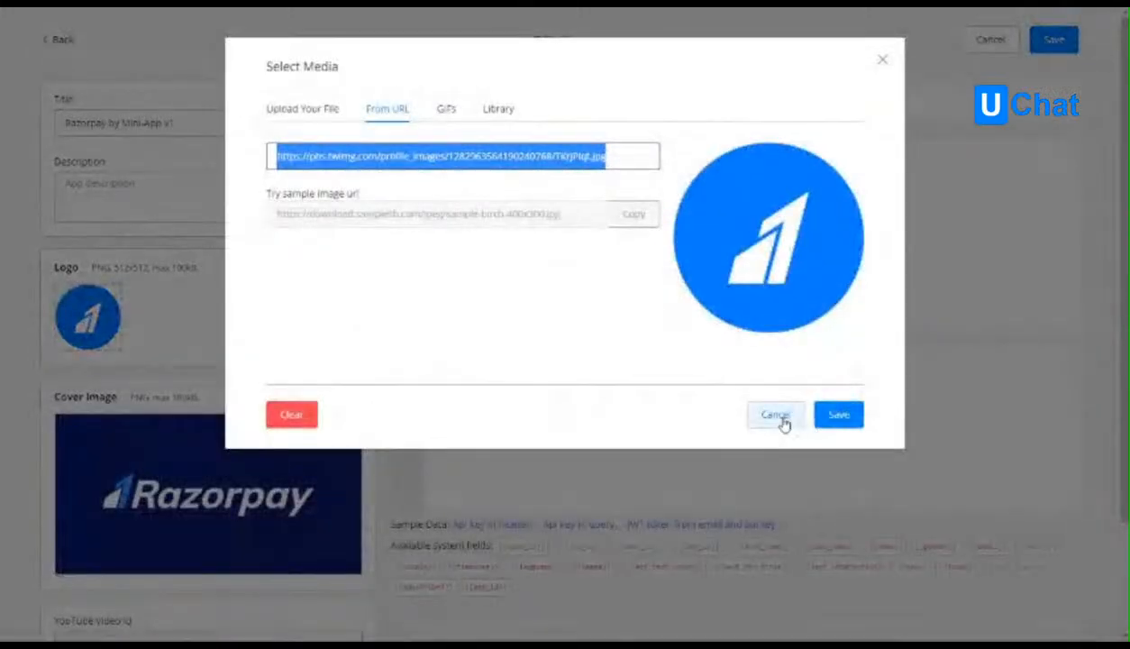
{"action": "left_click", "coordinate": [776, 415]}
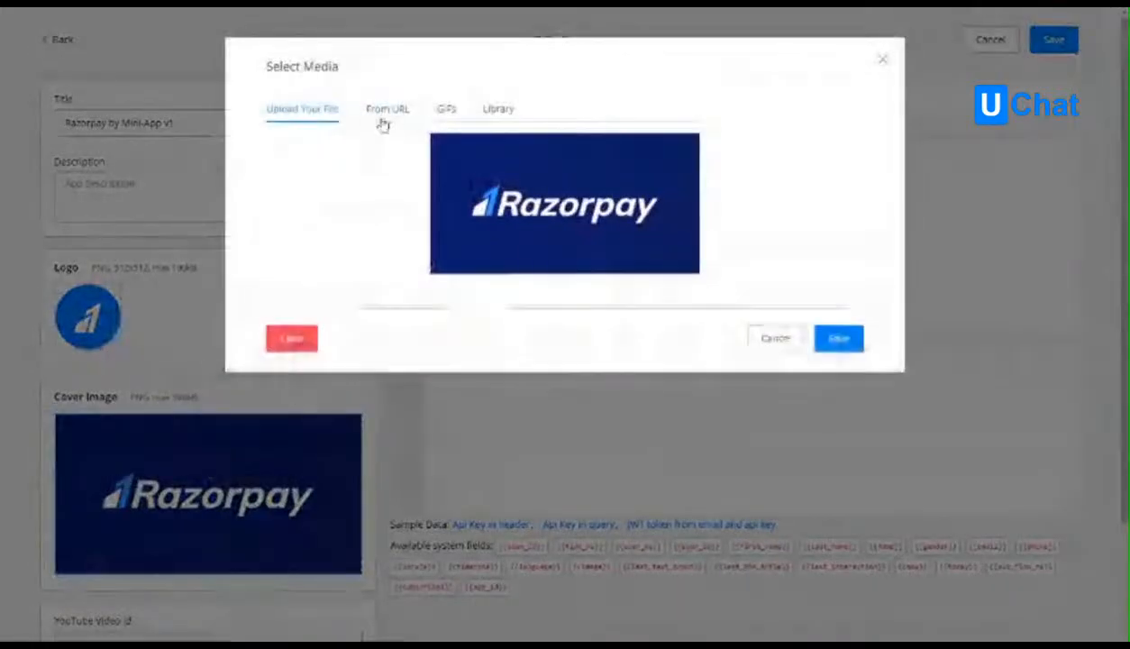
{"action": "left_click", "coordinate": [387, 109]}
{"action": "key", "text": "ctrl+v"}
{"action": "triple_click", "coordinate": [402, 155]}
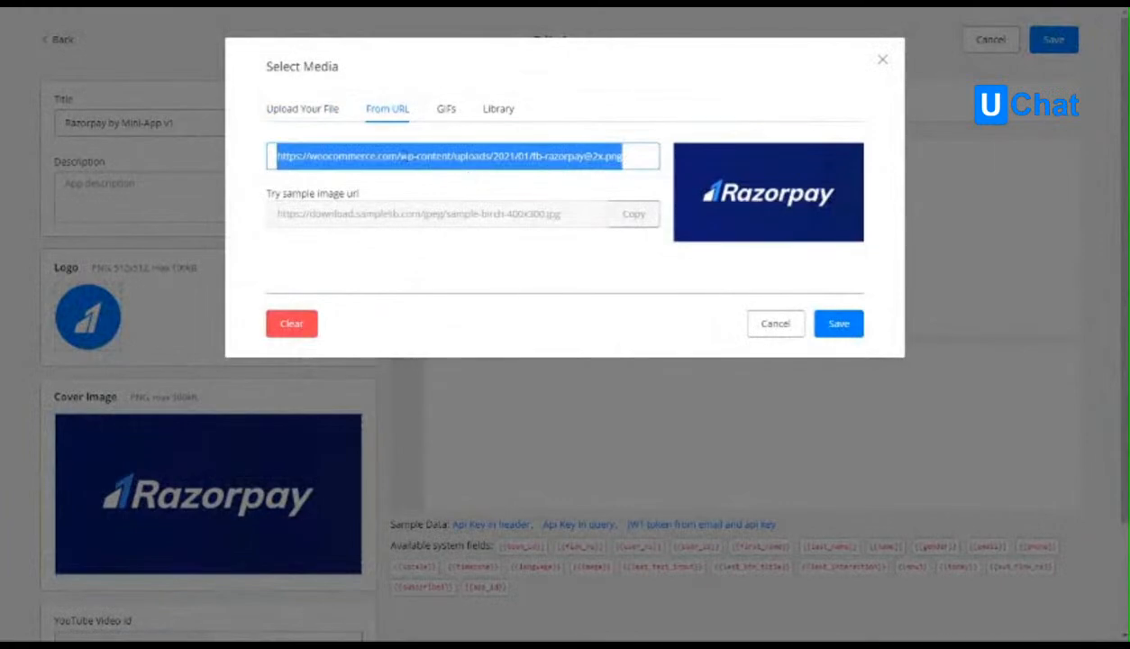
{"action": "left_click", "coordinate": [754, 323]}
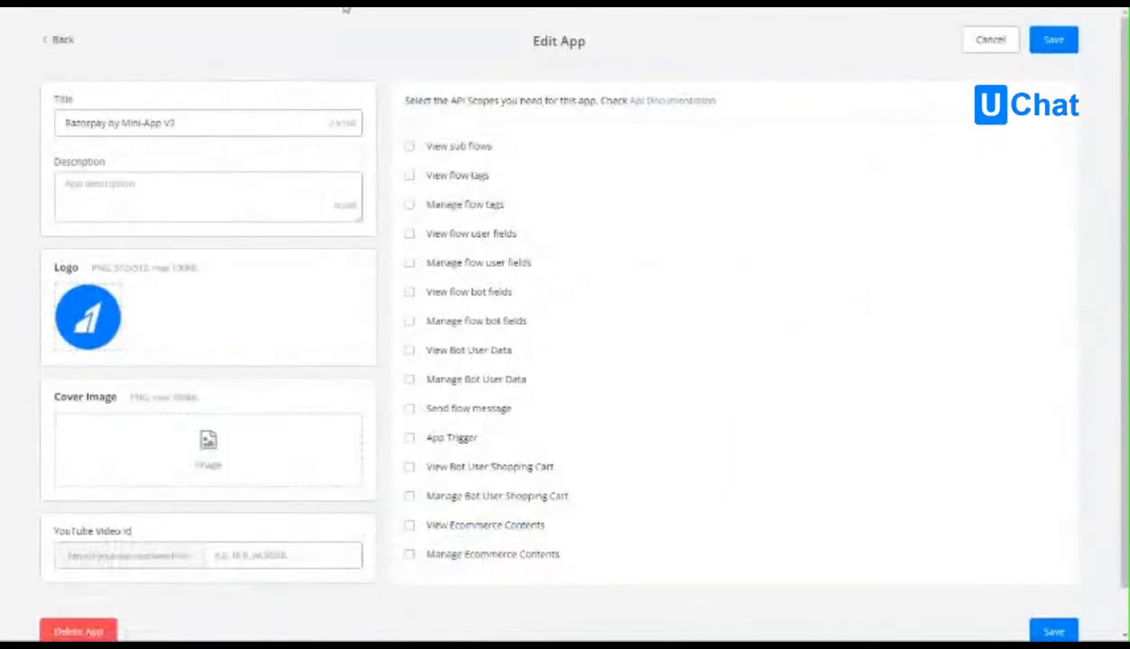
{"action": "left_click", "coordinate": [207, 442]}
{"action": "left_click", "coordinate": [389, 109]}
{"action": "left_click", "coordinate": [469, 165]}
{"action": "key", "text": "ctrl+v"}
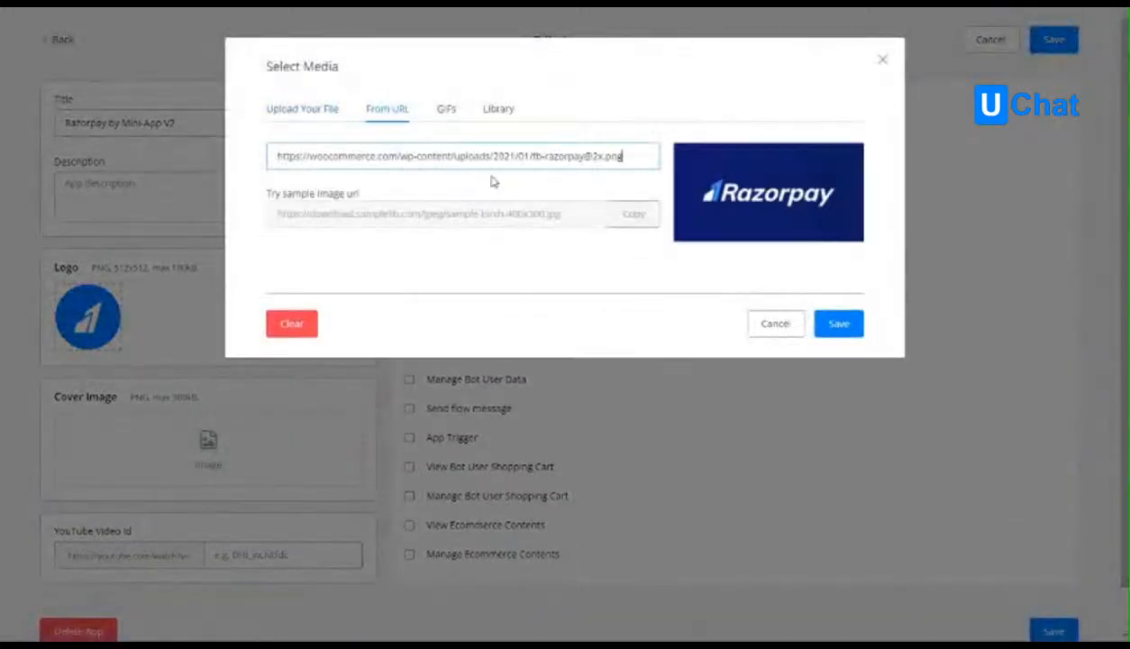
{"action": "left_click", "coordinate": [838, 323]}
Check the API scopes of the v1 app and save the V2 app's settings.
{"action": "scroll", "coordinate": [217, 385], "scroll_direction": "down", "scroll_amount": 1}
{"action": "scroll", "coordinate": [217, 385], "scroll_direction": "down", "scroll_amount": 2}
{"action": "left_click", "coordinate": [288, 510]}
{"action": "scroll", "coordinate": [299, 486], "scroll_direction": "up", "scroll_amount": 3}
{"action": "left_click", "coordinate": [193, 192]}
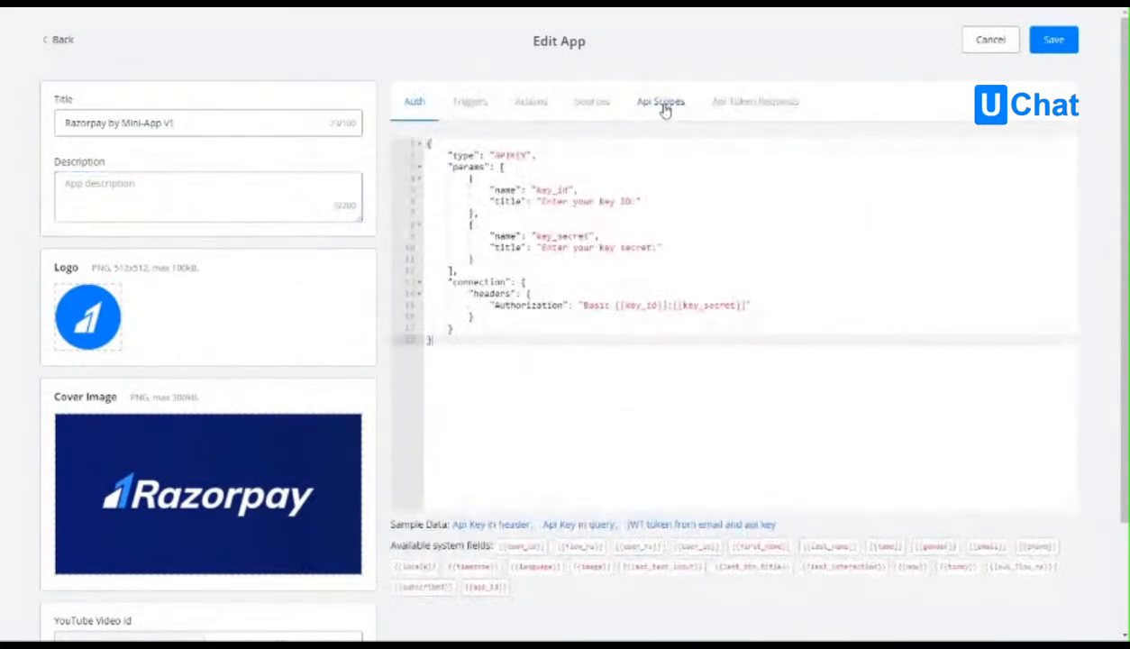
{"action": "left_click", "coordinate": [662, 105]}
{"action": "scroll", "coordinate": [636, 270], "scroll_direction": "down", "scroll_amount": 3}
{"action": "scroll", "coordinate": [631, 267], "scroll_direction": "up", "scroll_amount": 3}
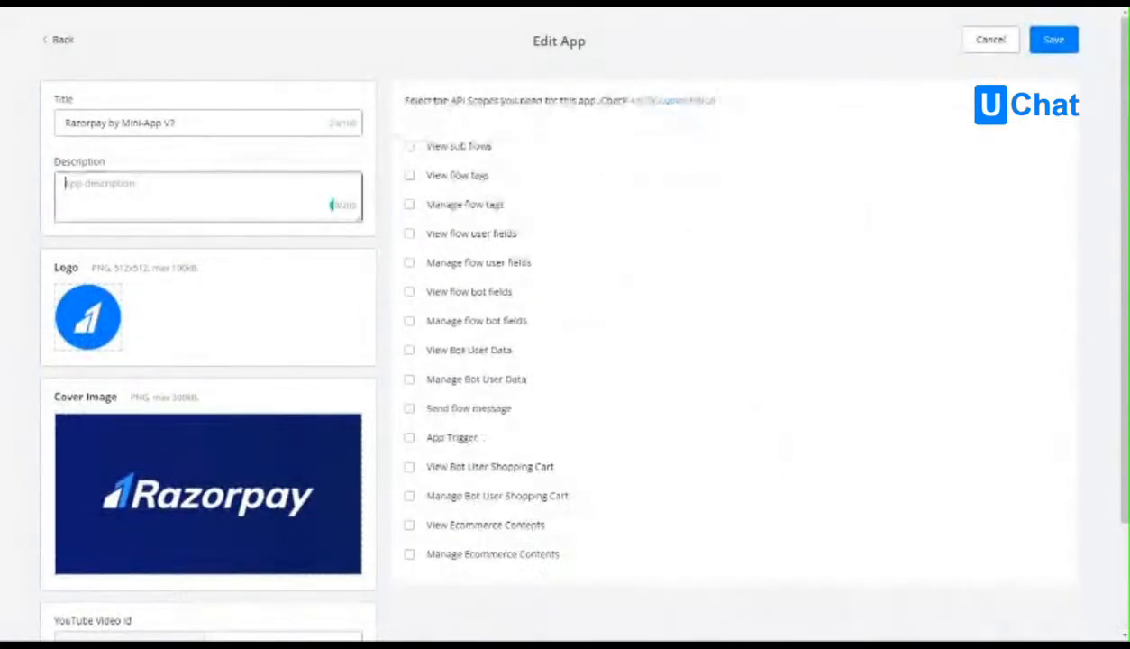
{"action": "scroll", "coordinate": [878, 175], "scroll_direction": "down", "scroll_amount": 5}
{"action": "scroll", "coordinate": [875, 174], "scroll_direction": "up", "scroll_amount": 5}
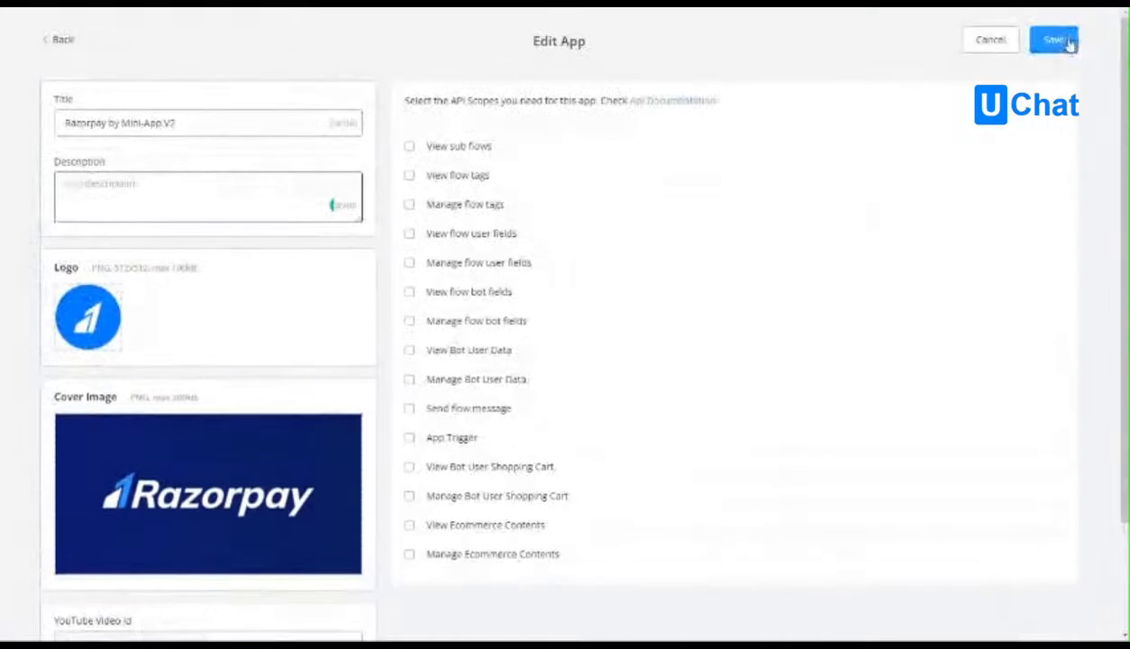
{"action": "left_click", "coordinate": [1054, 39]}
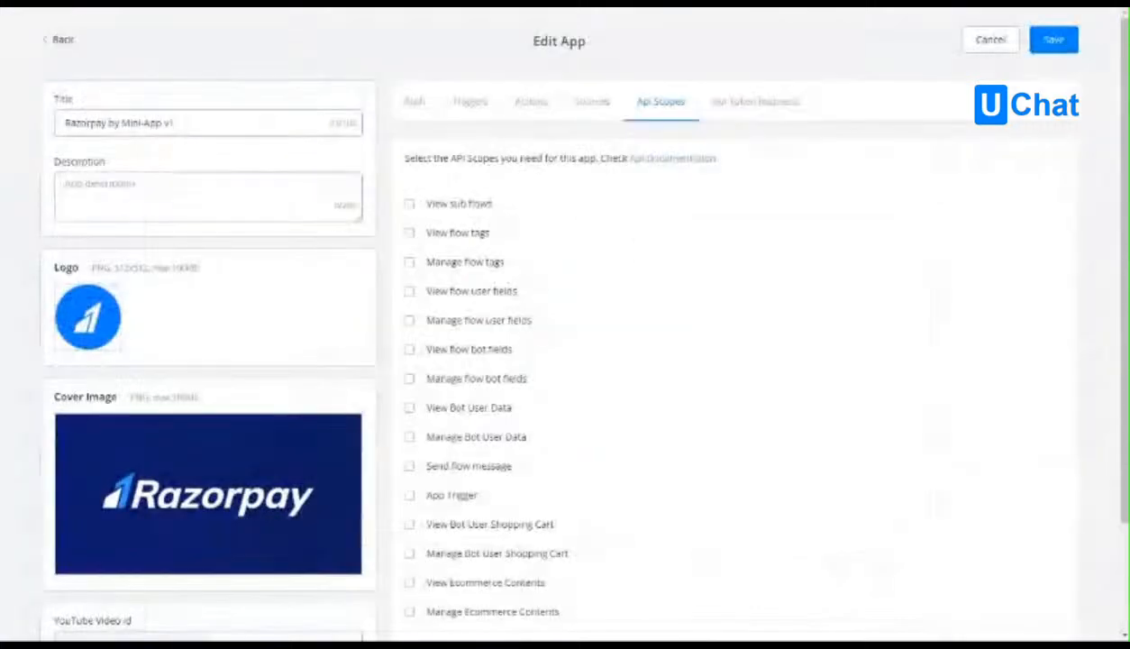
Examine the key_id and key_secret entries in the params block of the v1 app's auth code.
{"action": "left_click", "coordinate": [417, 102]}
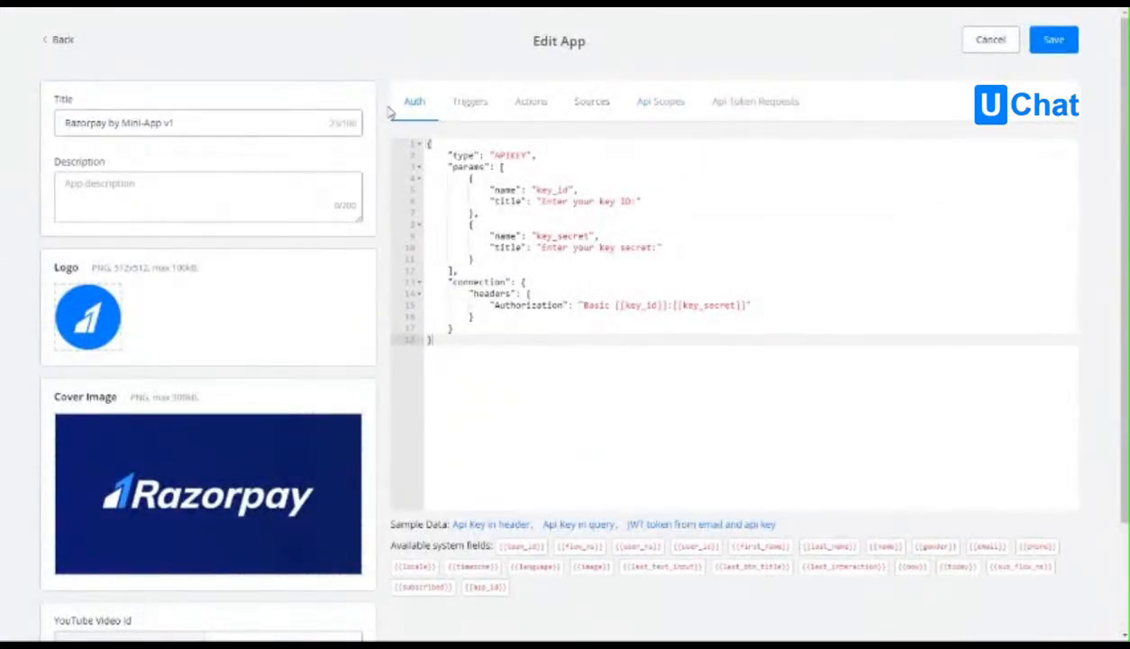
{"action": "left_click", "coordinate": [538, 176]}
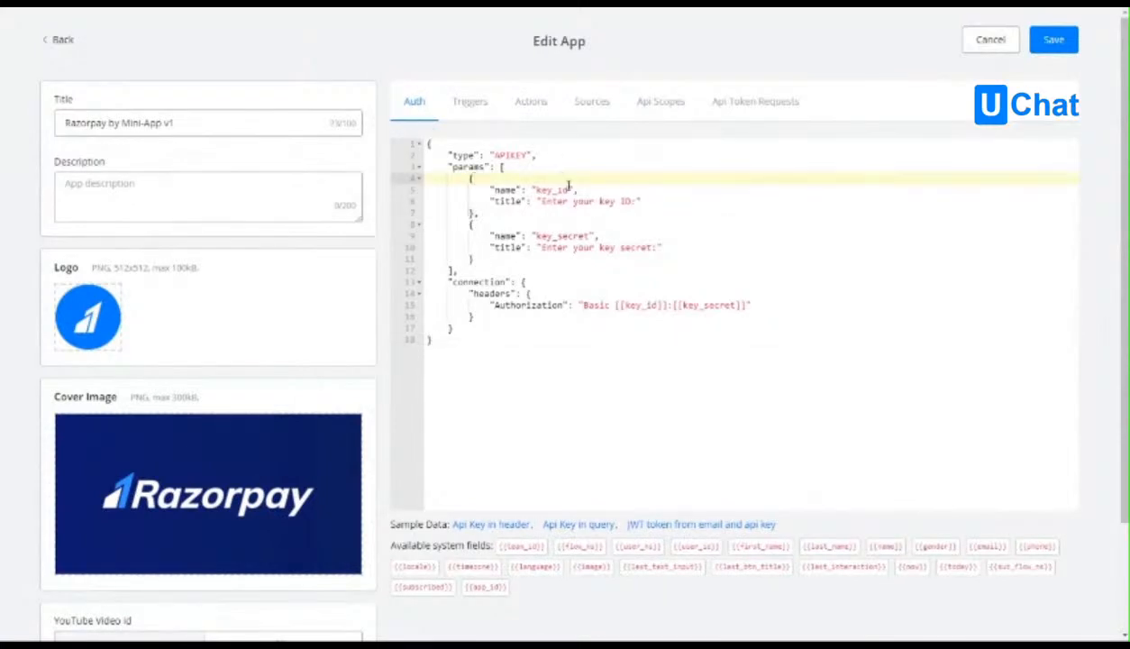
{"action": "left_click", "coordinate": [560, 191]}
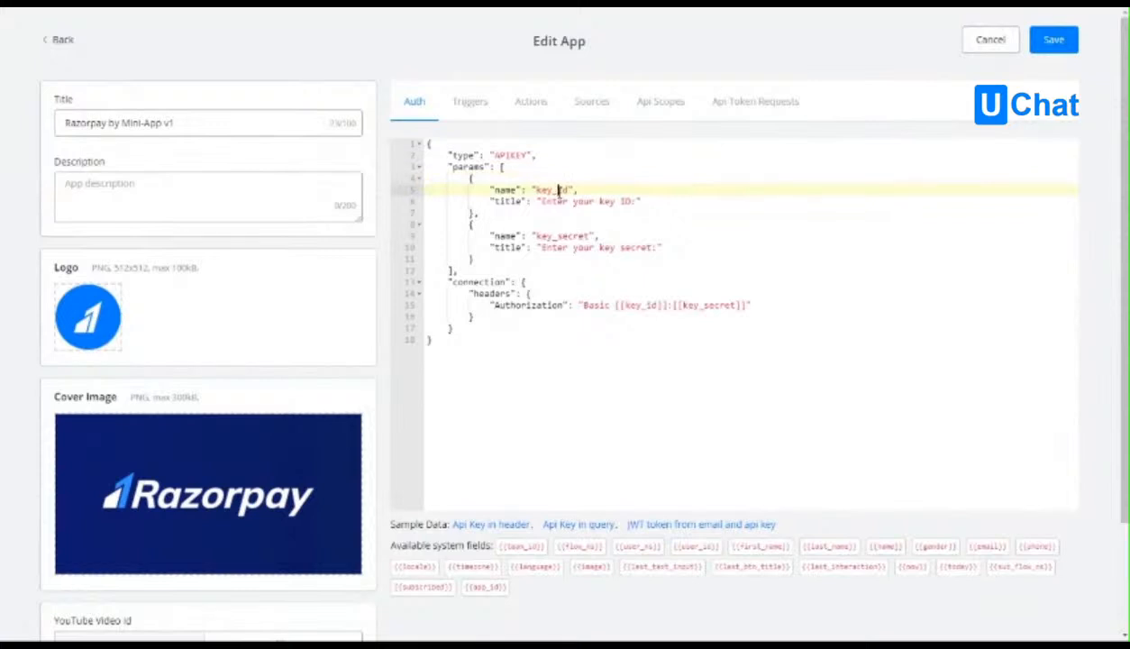
{"action": "left_click", "coordinate": [568, 216]}
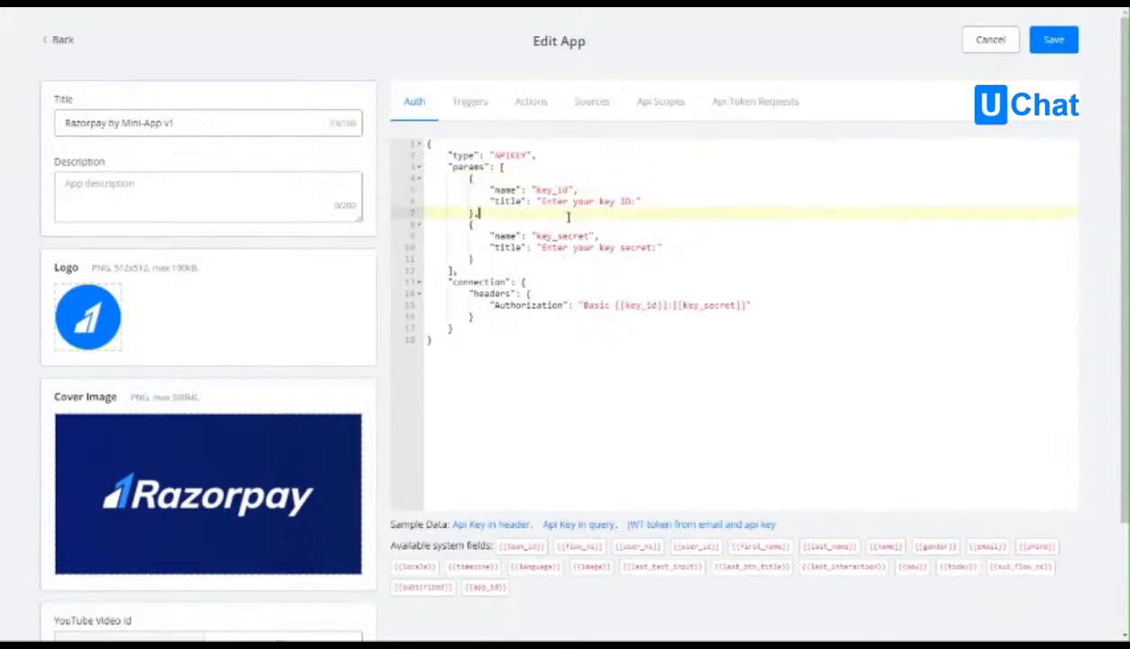
{"action": "left_click", "coordinate": [547, 189]}
{"action": "double_click", "coordinate": [547, 189]}
{"action": "left_click", "coordinate": [575, 224]}
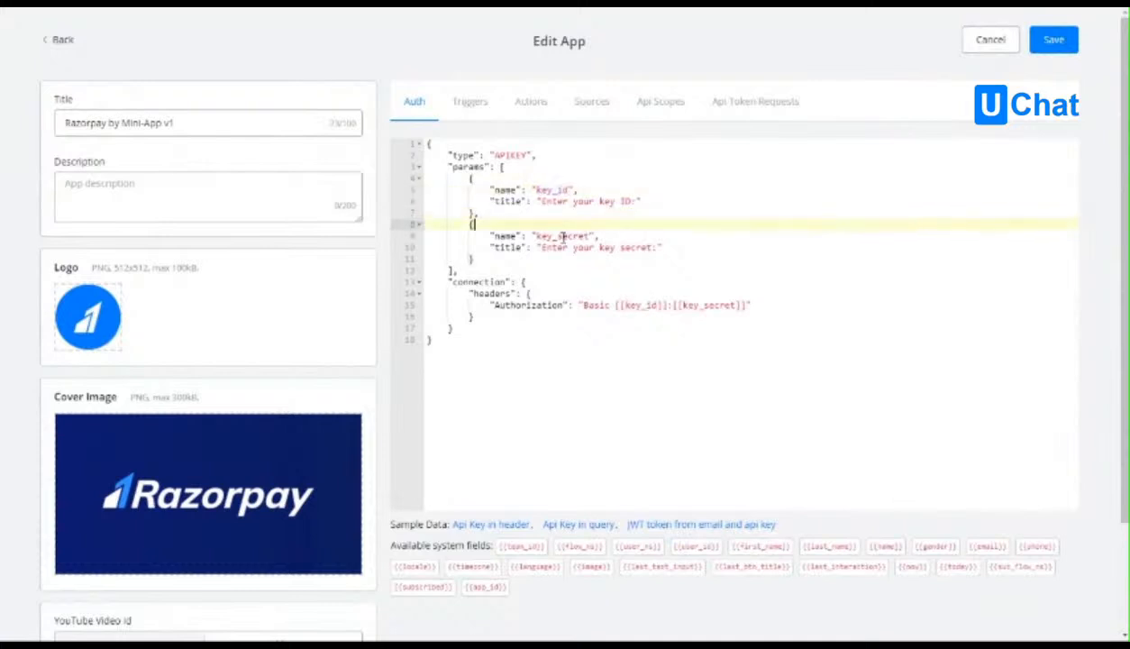
{"action": "double_click", "coordinate": [551, 234]}
{"action": "left_click", "coordinate": [461, 258]}
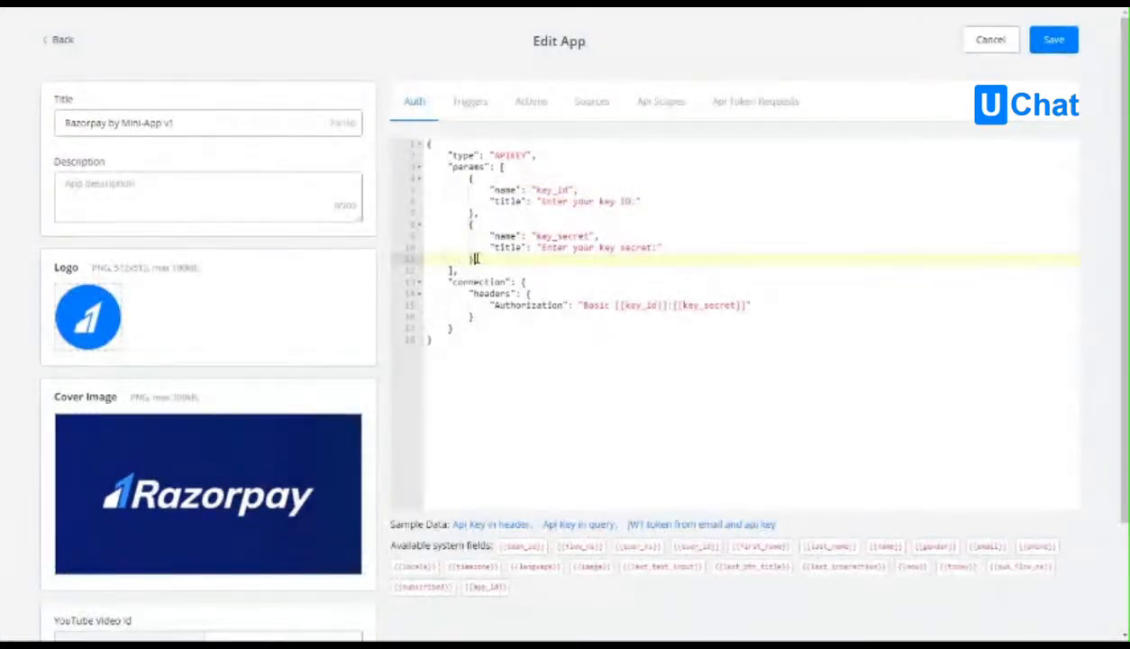
{"action": "left_click_drag", "start_coordinate": [456, 270], "coordinate": [502, 167]}
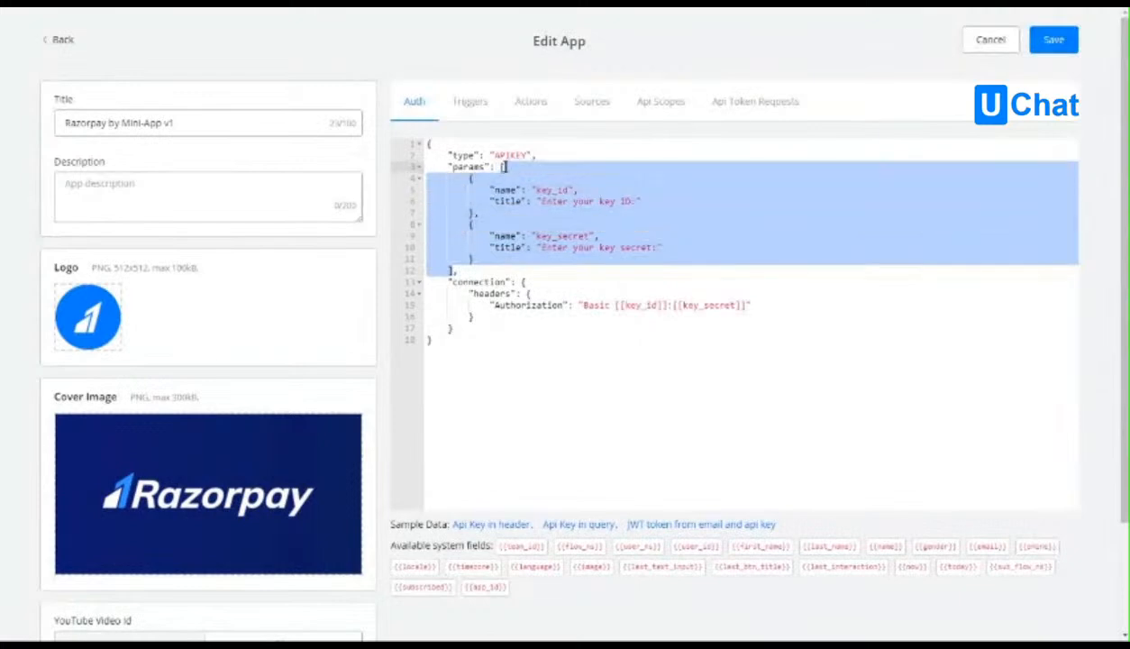
{"action": "left_click", "coordinate": [500, 169]}
{"action": "double_click", "coordinate": [461, 167]}
{"action": "left_click", "coordinate": [464, 169]}
Examine the connection block of the v1 auth code, including its headers and Authorization entry.
{"action": "left_click", "coordinate": [494, 282]}
{"action": "double_click", "coordinate": [494, 282]}
{"action": "left_click", "coordinate": [600, 323]}
{"action": "left_click", "coordinate": [494, 294]}
{"action": "double_click", "coordinate": [494, 294]}
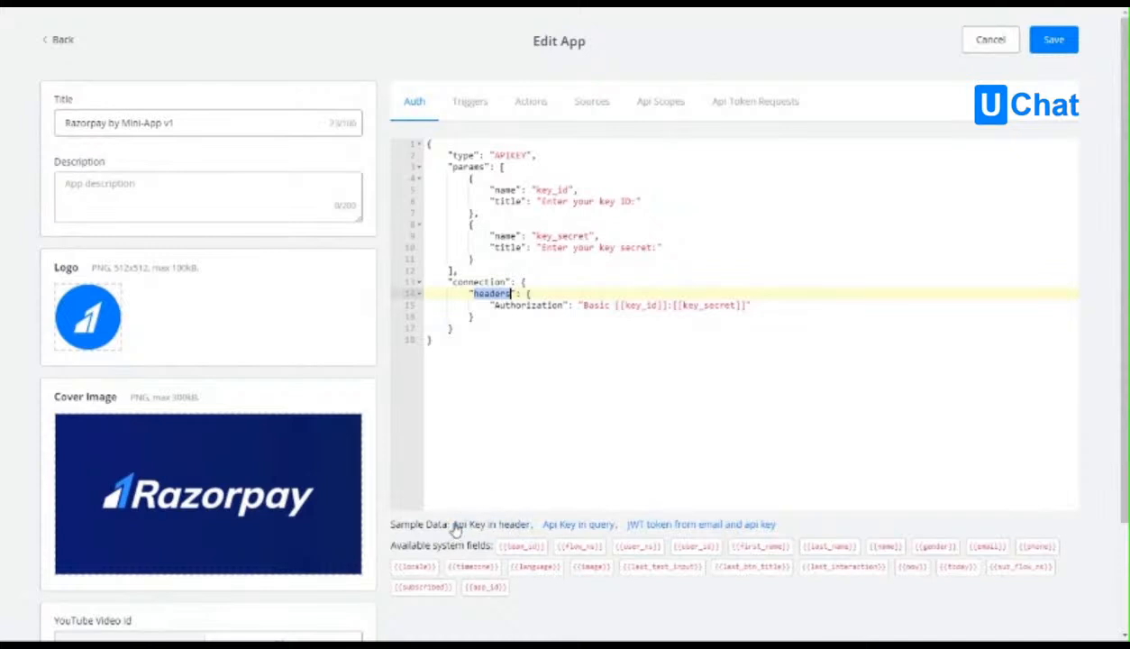
{"action": "left_click", "coordinate": [503, 305]}
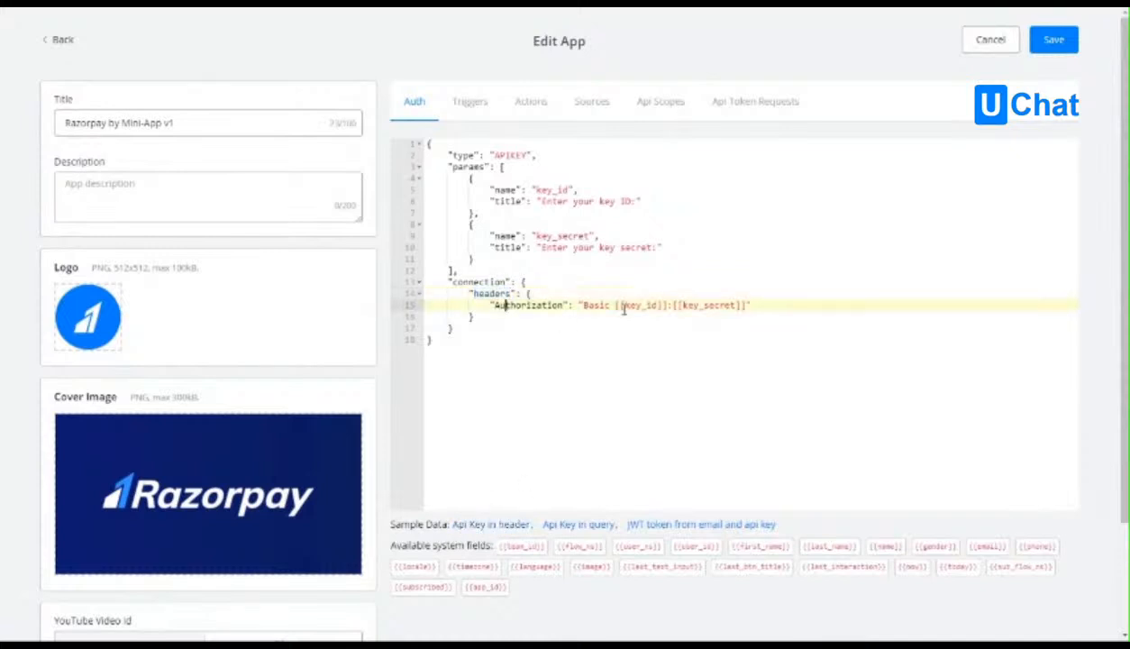
Examine how the Authorization value in the v1 auth code combines Basic with key_id and key_secret.
{"action": "left_click_drag", "start_coordinate": [605, 306], "coordinate": [746, 306]}
{"action": "left_click", "coordinate": [753, 305]}
{"action": "left_click", "coordinate": [578, 236]}
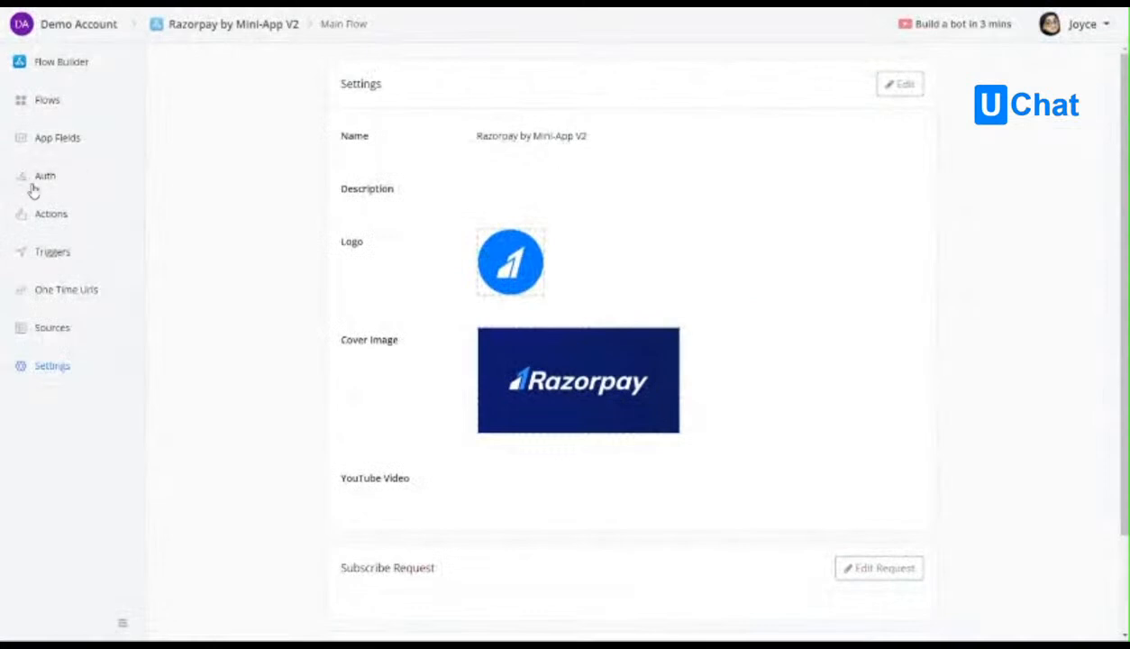
Add an item to the V2 app's auth inputs with the unique name key_id and the title Key ID.
{"action": "left_click", "coordinate": [48, 180]}
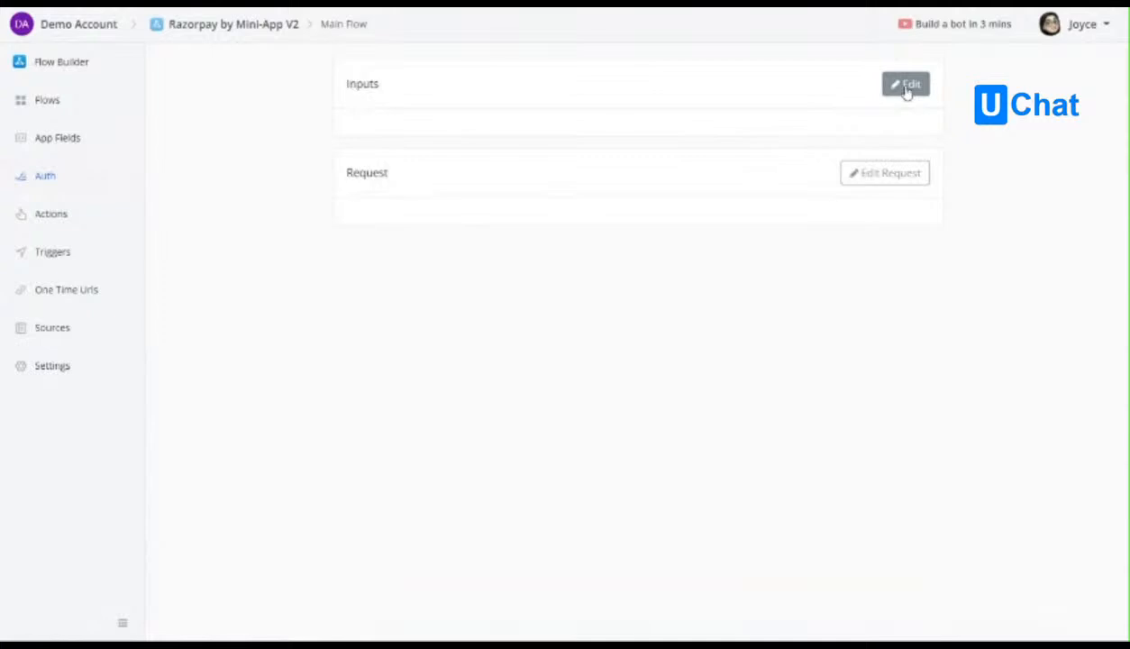
{"action": "left_click", "coordinate": [907, 90]}
{"action": "left_click", "coordinate": [301, 186]}
{"action": "left_click", "coordinate": [299, 157]}
{"action": "type", "text": "key_id"}
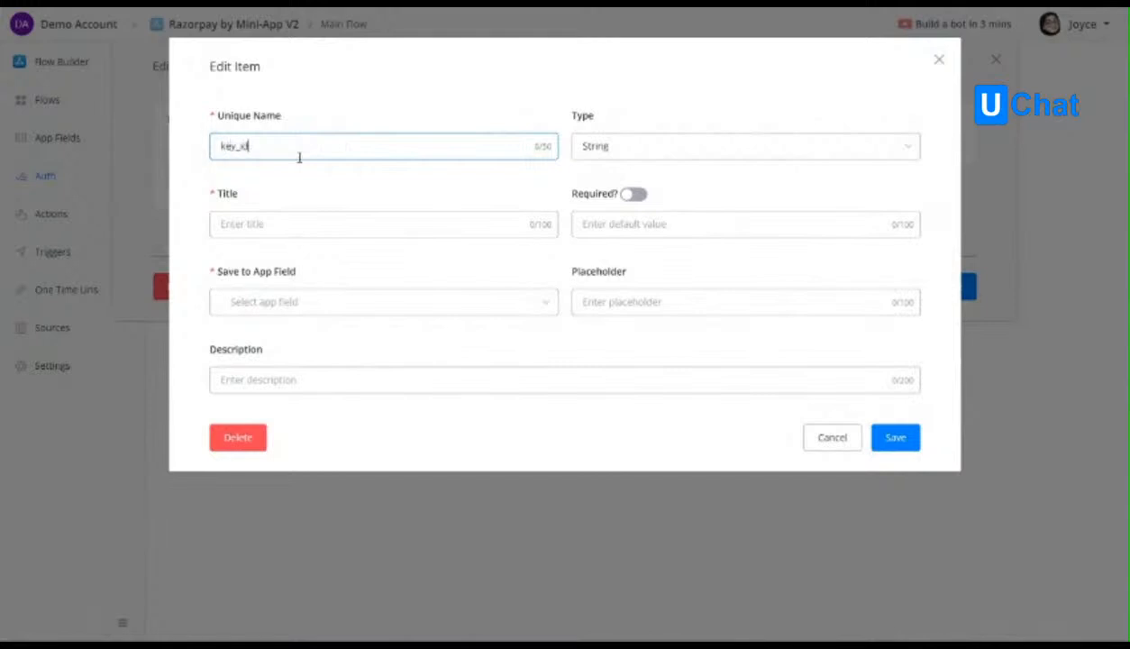
{"action": "left_click", "coordinate": [273, 225]}
{"action": "type", "text": "Key"}
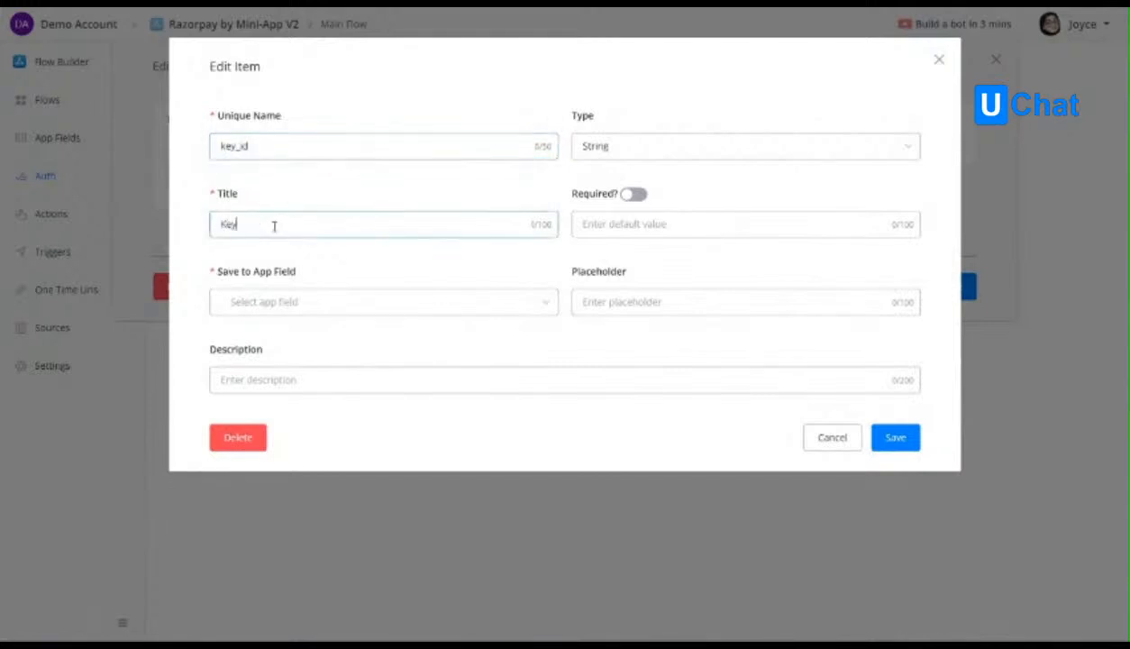
{"action": "type", "text": " ID"}
Create a Text app field named key_id and save the Key ID input to it.
{"action": "left_click", "coordinate": [278, 303]}
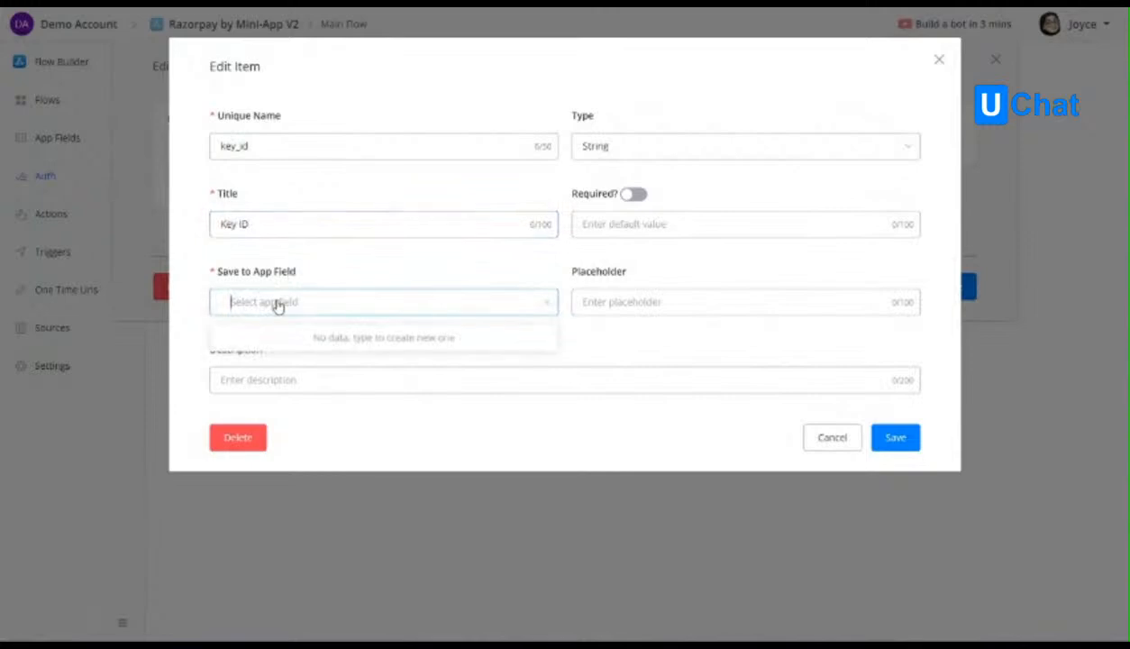
{"action": "left_click", "coordinate": [313, 309]}
{"action": "type", "text": "key"}
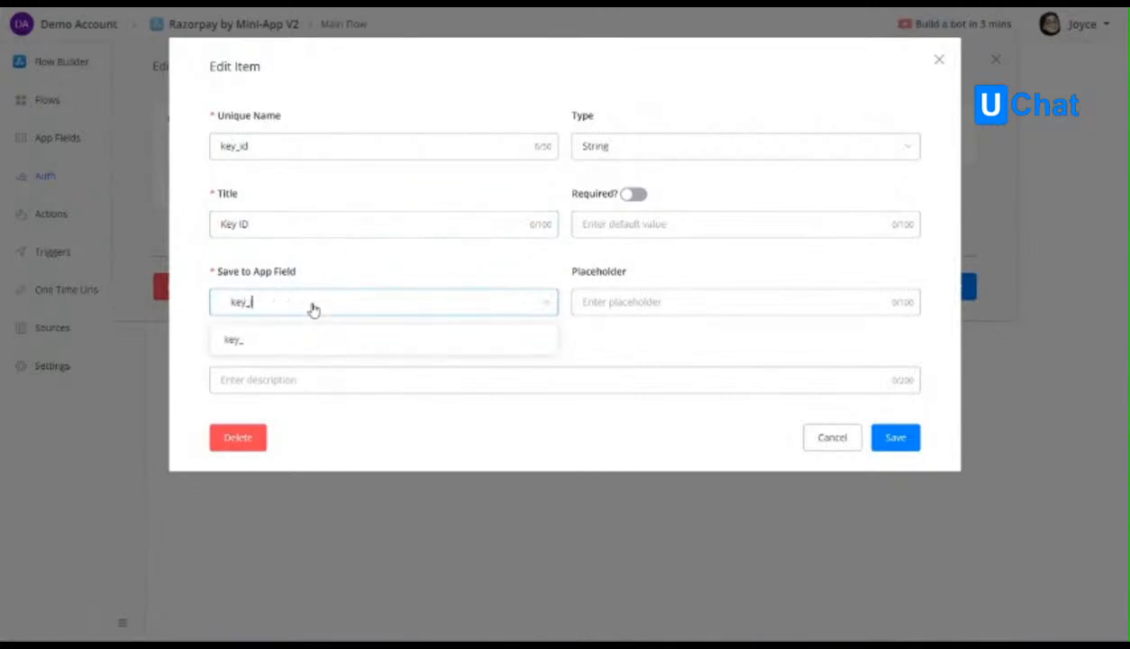
{"action": "type", "text": "_id"}
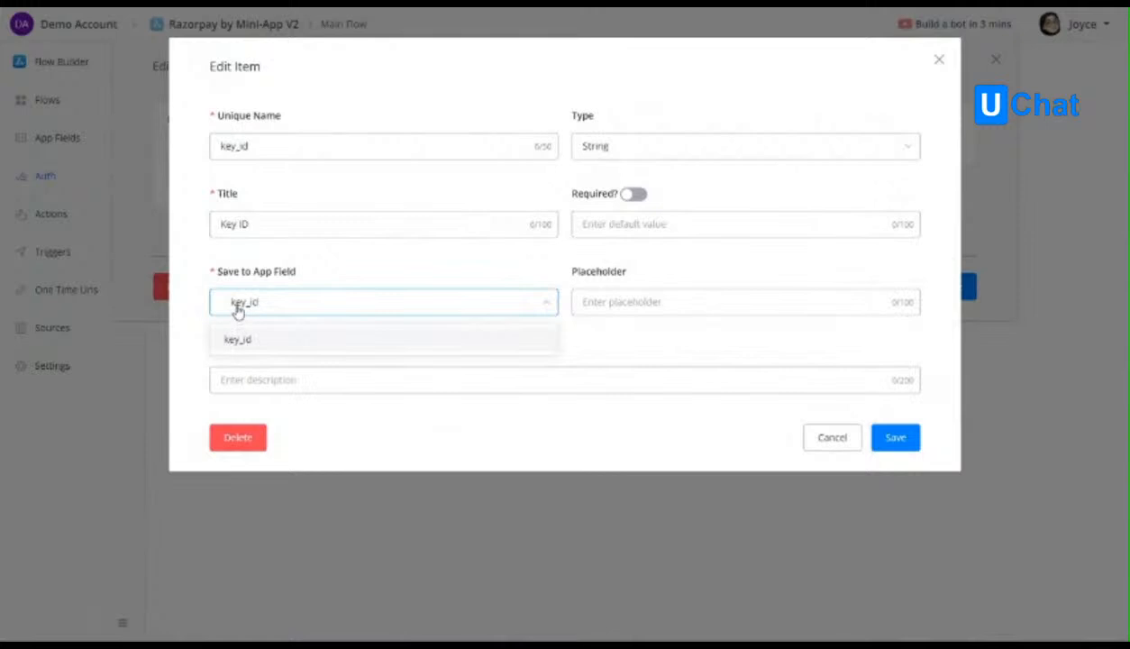
{"action": "left_click", "coordinate": [239, 347]}
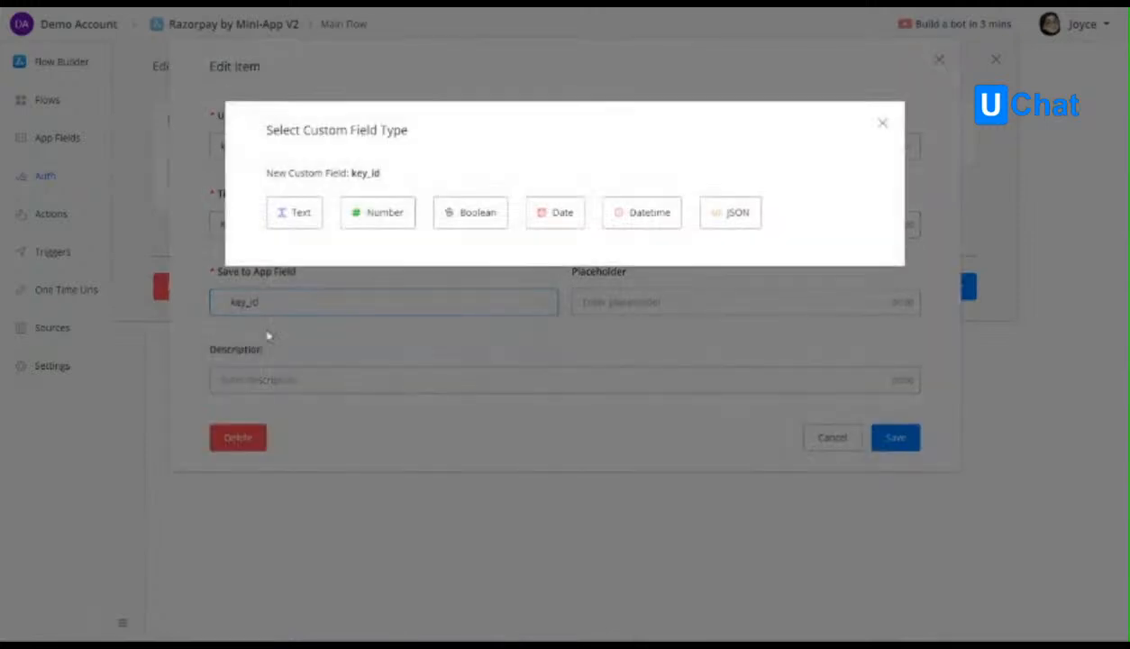
{"action": "left_click", "coordinate": [300, 214]}
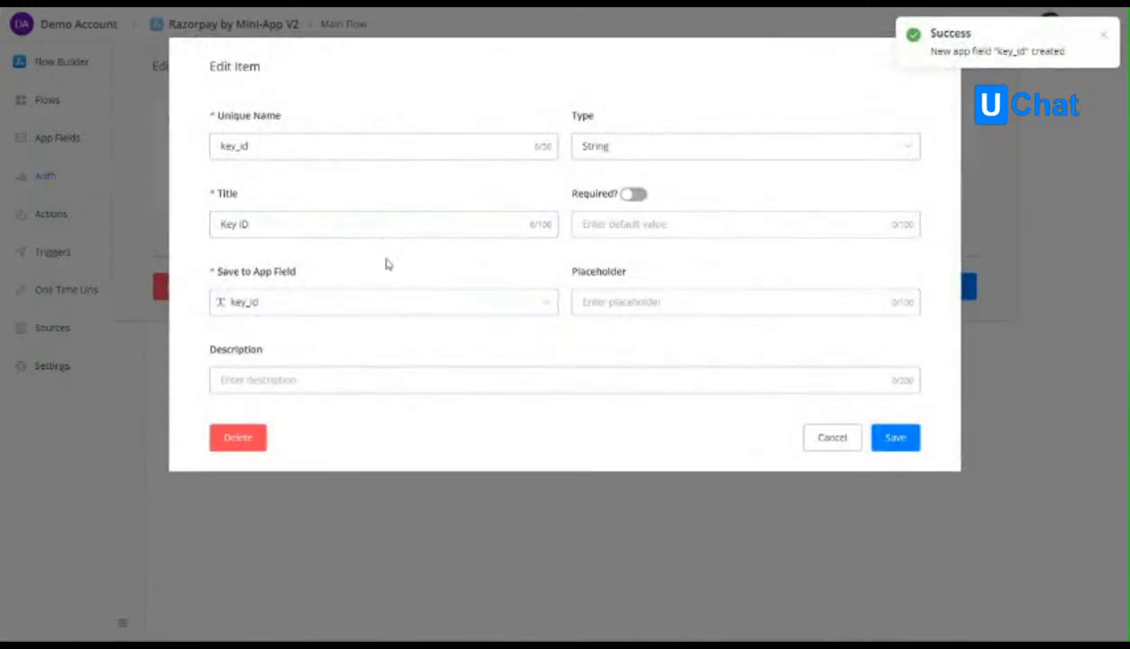
Try the Select and Number types for the Key ID input and set it back to String.
{"action": "left_click", "coordinate": [628, 152]}
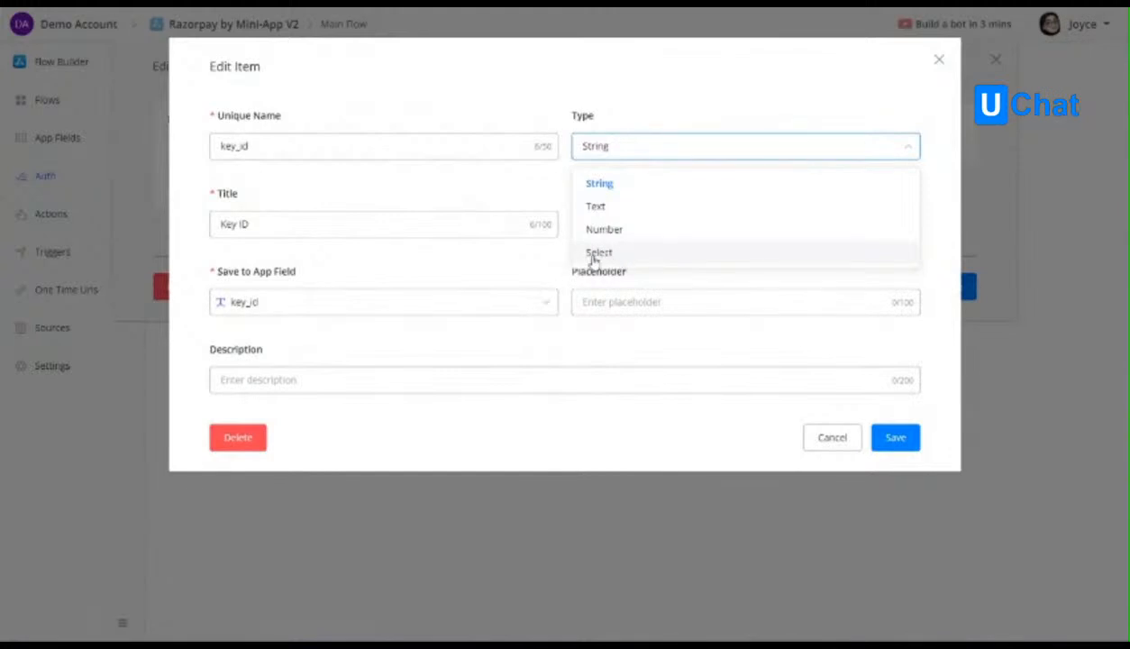
{"action": "left_click", "coordinate": [608, 255]}
{"action": "left_click", "coordinate": [759, 152]}
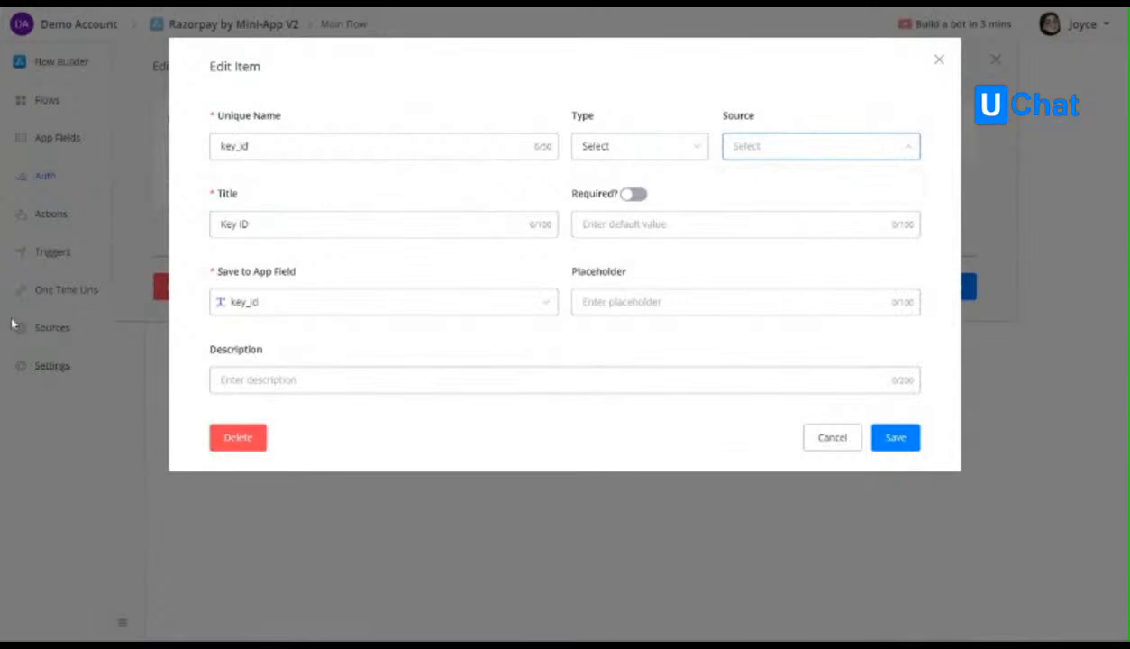
{"action": "left_click", "coordinate": [682, 151]}
{"action": "left_click", "coordinate": [597, 230]}
{"action": "left_click", "coordinate": [591, 155]}
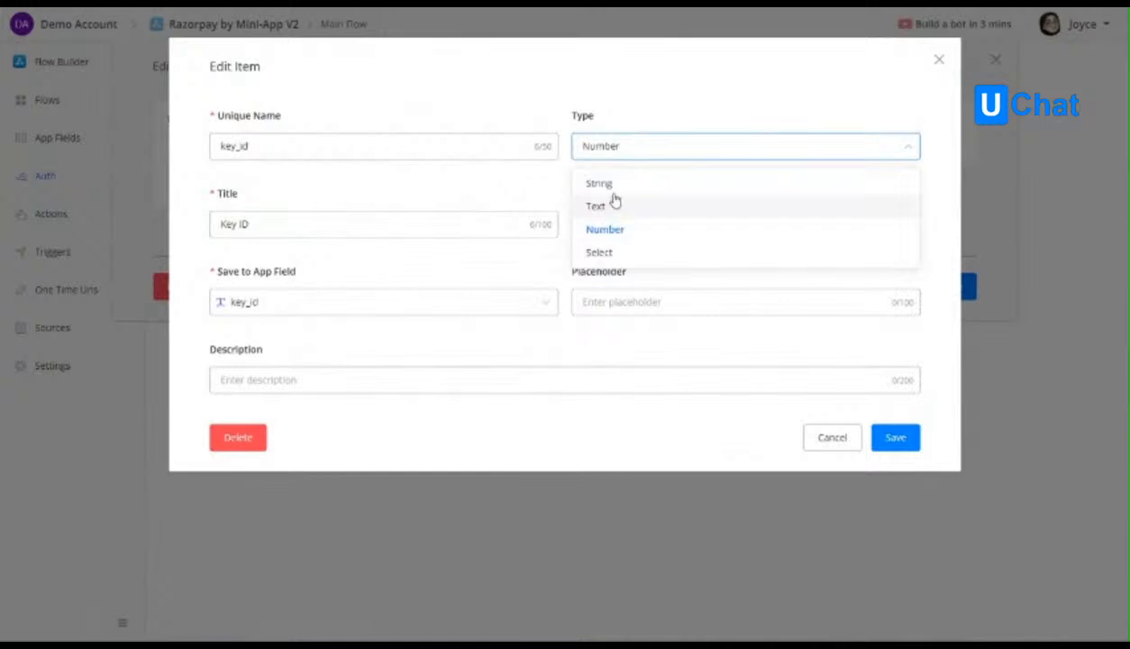
{"action": "left_click", "coordinate": [607, 184]}
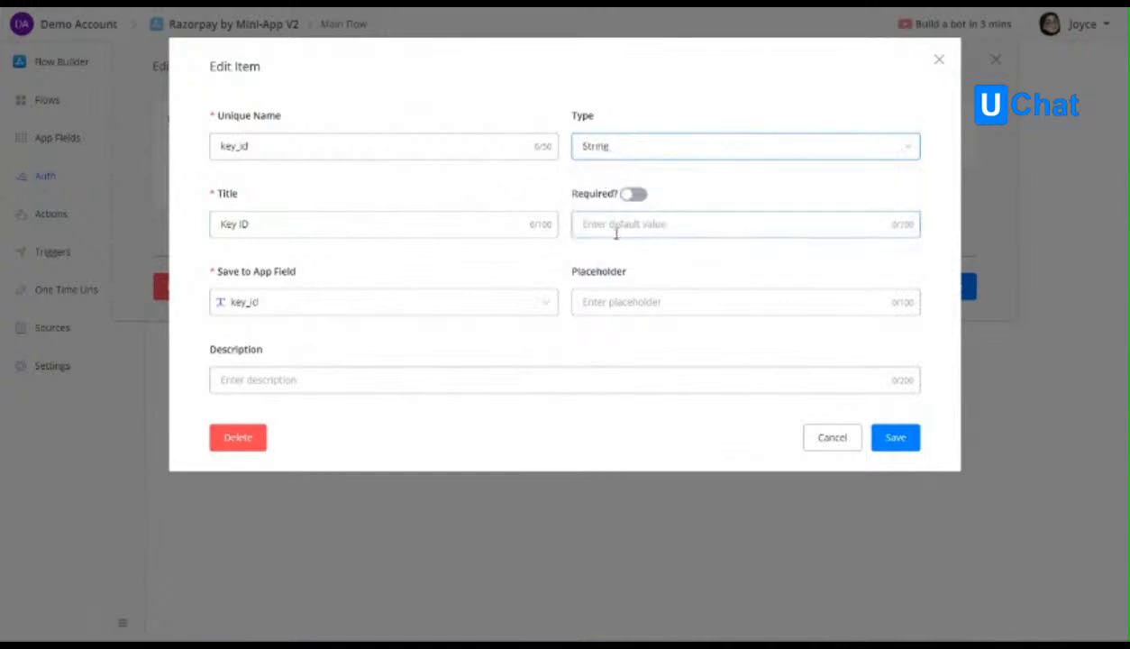
Make the Key ID input required with the placeholder rzp_xxxxxx and save the item.
{"action": "left_click", "coordinate": [632, 194]}
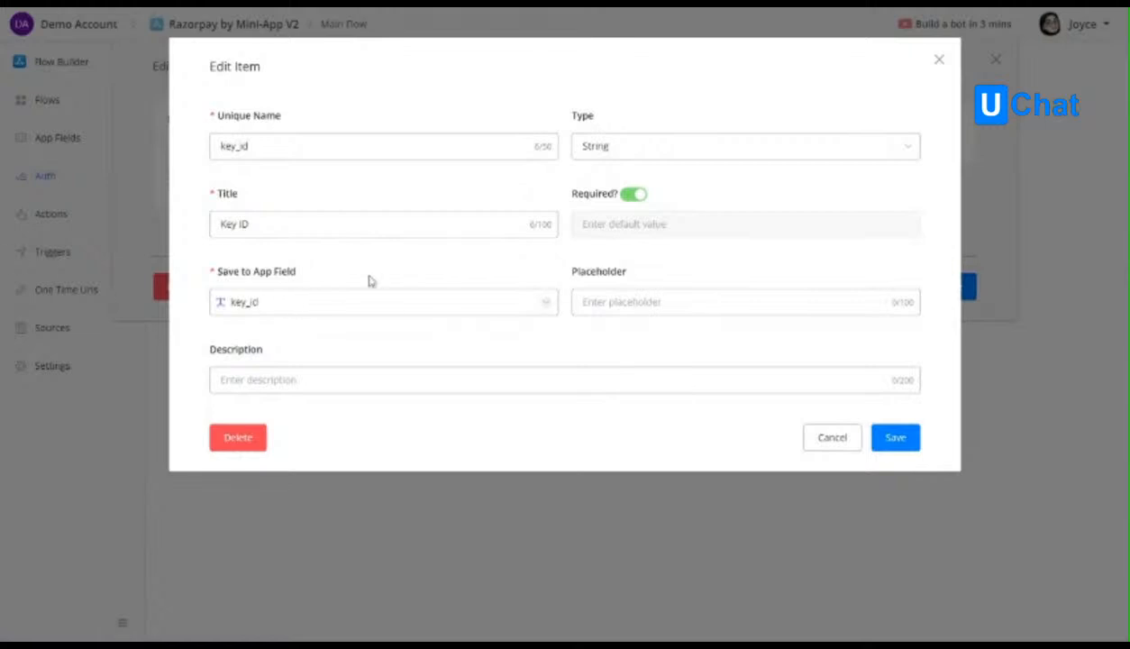
{"action": "left_click", "coordinate": [610, 301]}
{"action": "type", "text": "rzp_"}
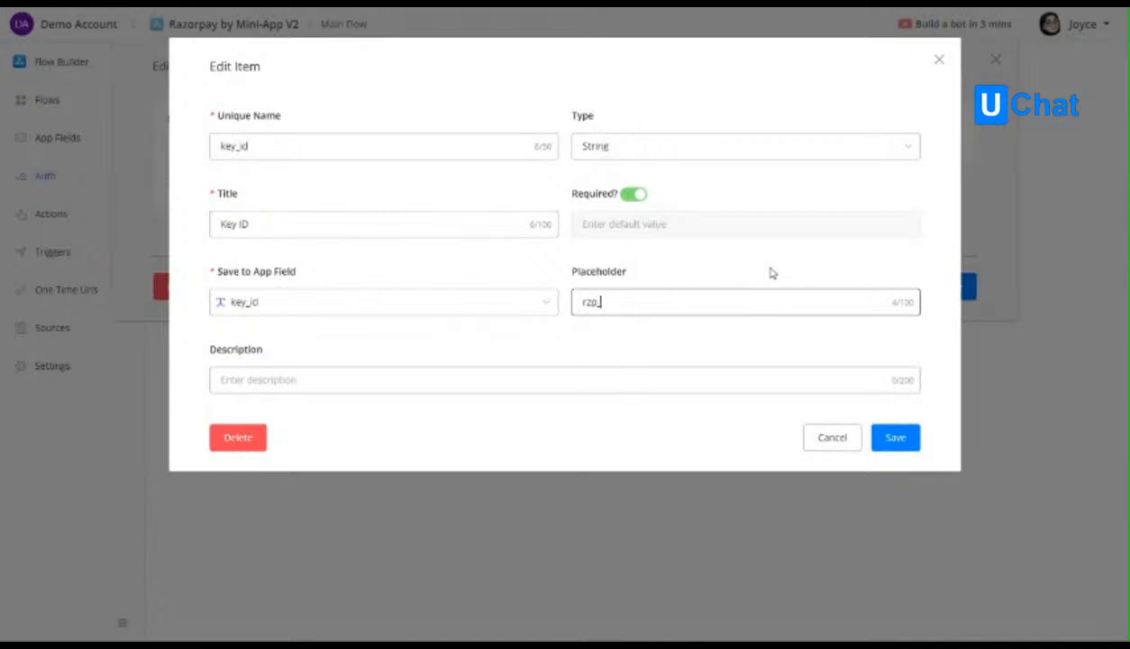
{"action": "type", "text": "xxxxxx"}
{"action": "left_click", "coordinate": [339, 375]}
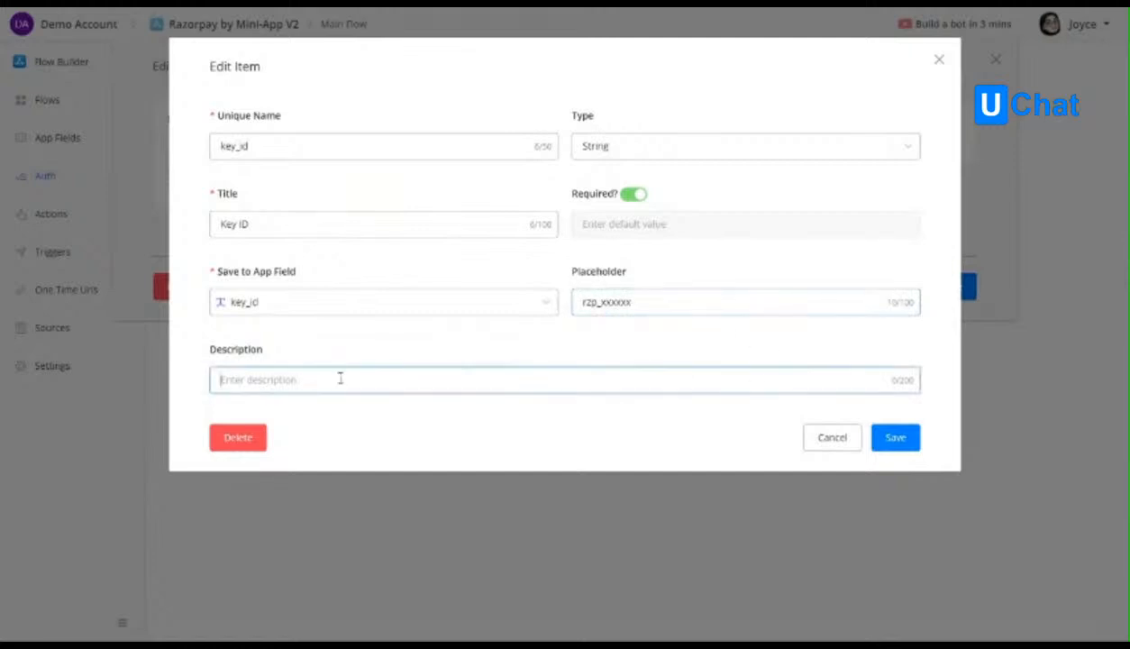
{"action": "left_click", "coordinate": [895, 437]}
Add a second auth input item with the unique name key_secret and the title Key Secret.
{"action": "left_click", "coordinate": [295, 220]}
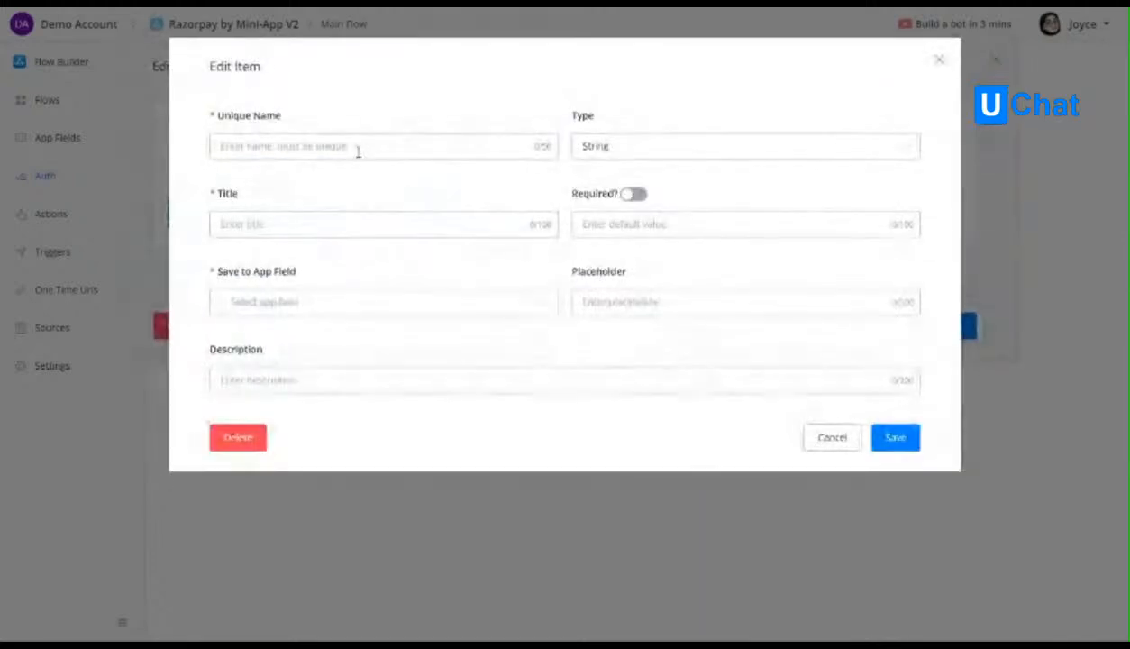
{"action": "type", "text": "key_secret"}
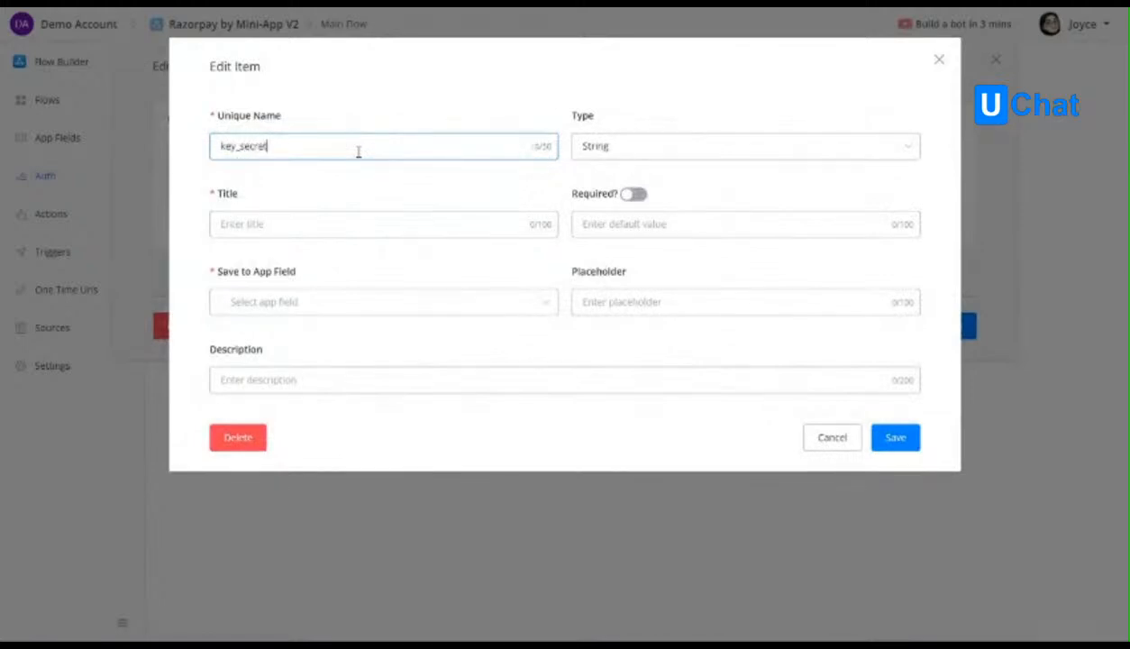
{"action": "left_click", "coordinate": [349, 220]}
{"action": "type", "text": "Key Secret"}
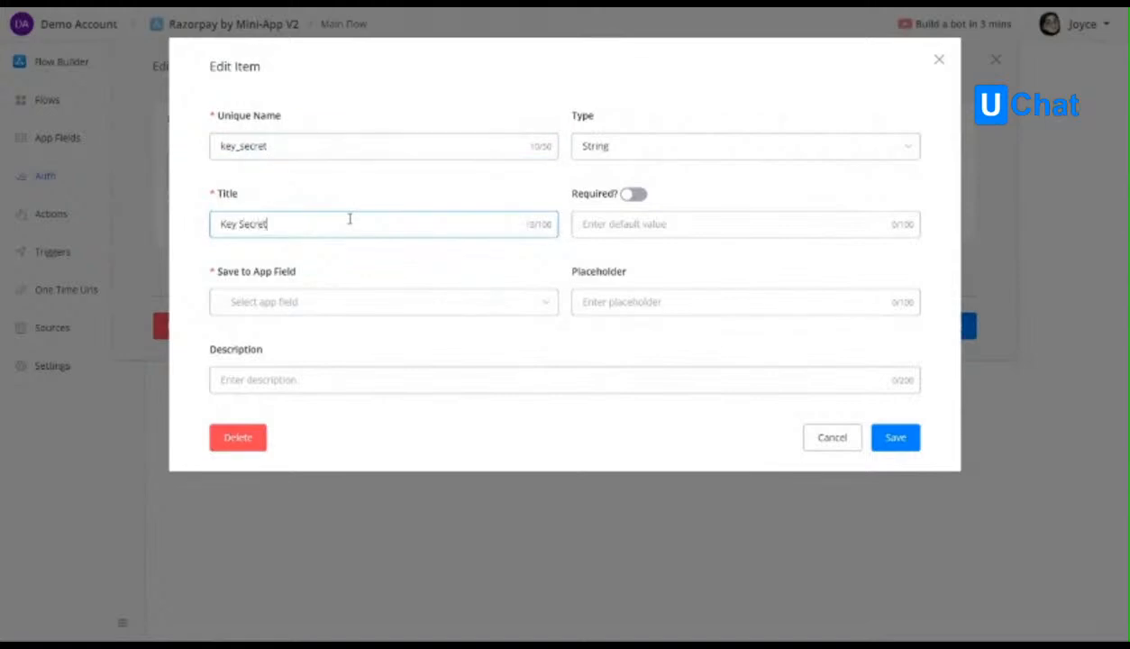
Create a Text app field named key_secret and save the Key Secret input to it.
{"action": "left_click", "coordinate": [317, 302]}
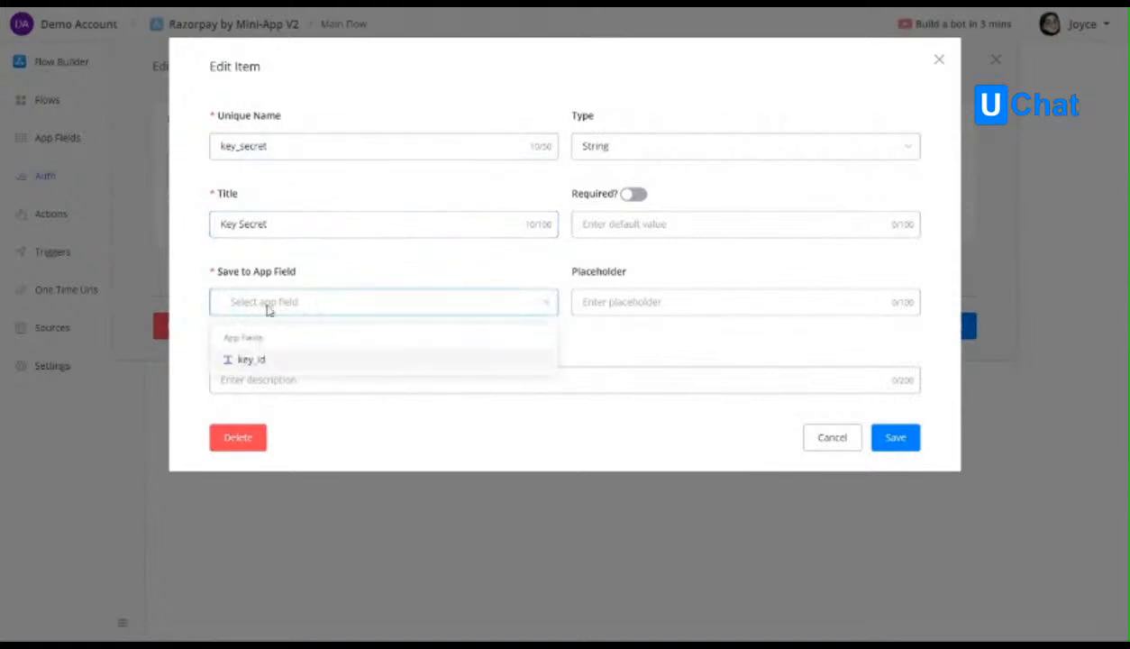
{"action": "type", "text": "key_secret"}
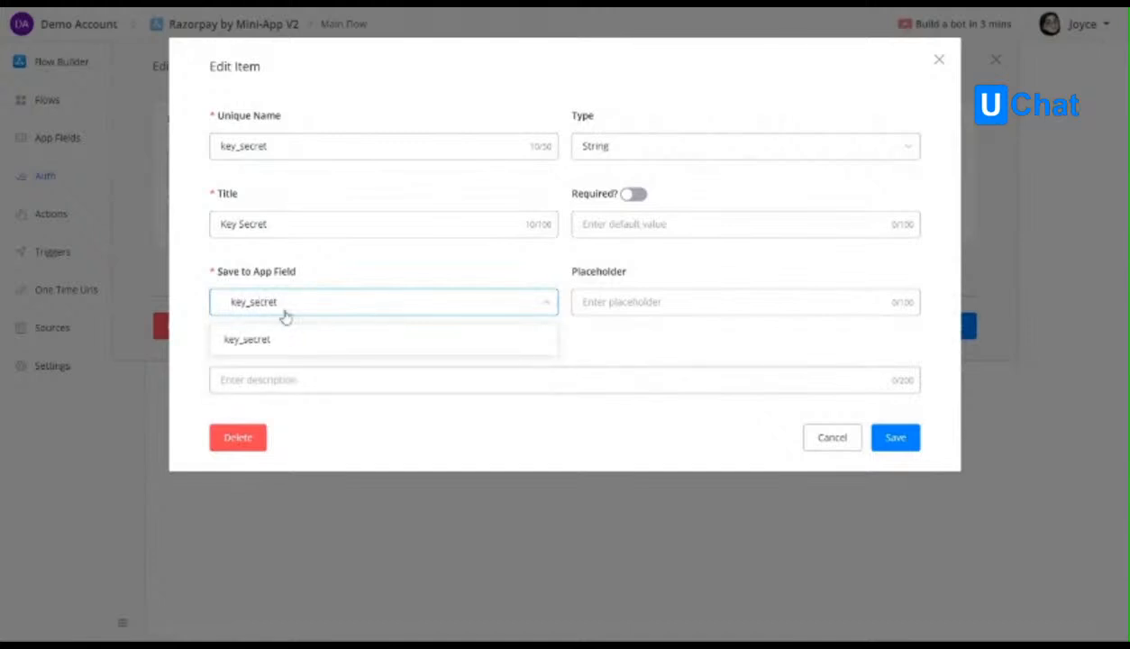
{"action": "left_click", "coordinate": [261, 347]}
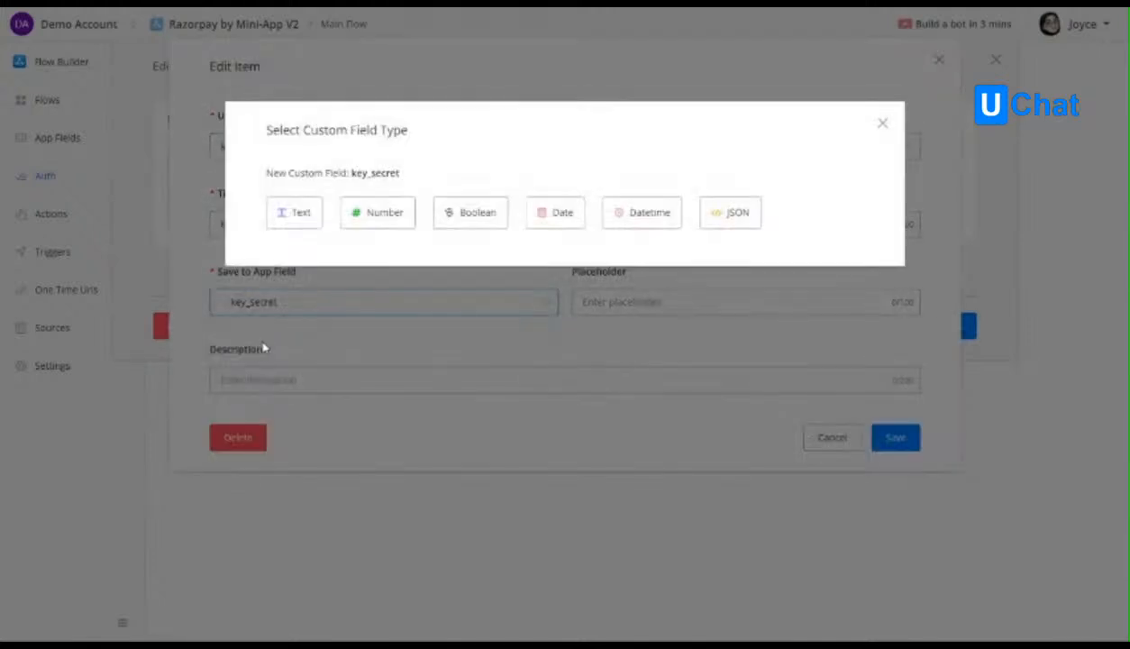
{"action": "left_click", "coordinate": [278, 216]}
Make the Key Secret input required without a placeholder, and save the item and the auth inputs.
{"action": "left_click", "coordinate": [631, 150]}
{"action": "left_click", "coordinate": [633, 151]}
{"action": "left_click", "coordinate": [634, 196]}
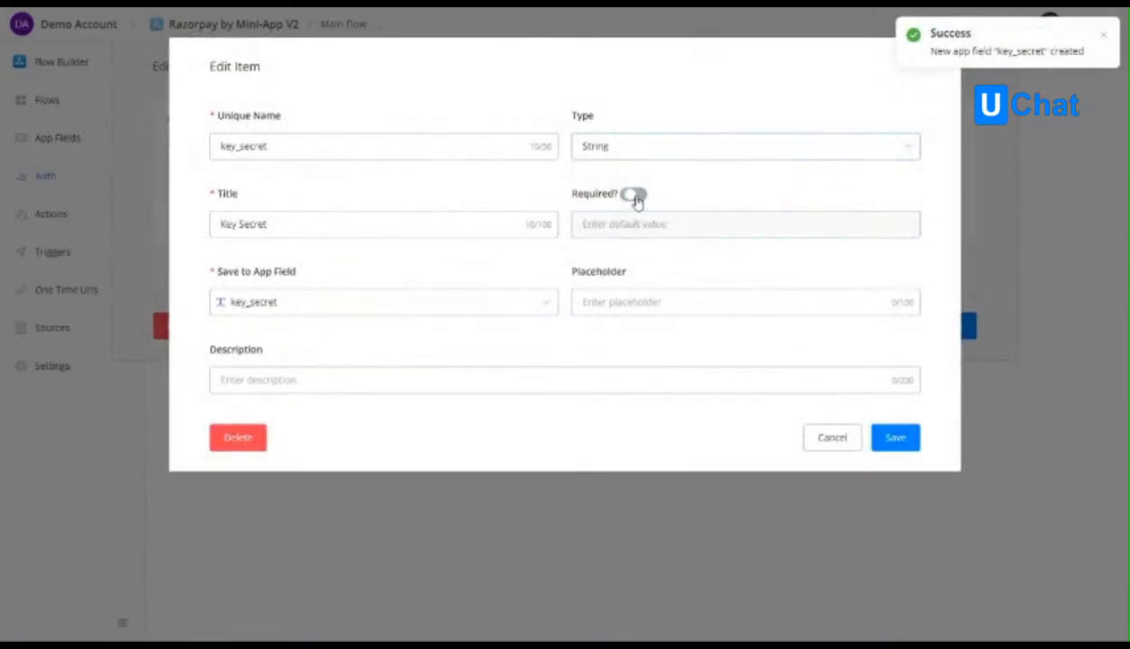
{"action": "left_click", "coordinate": [620, 301]}
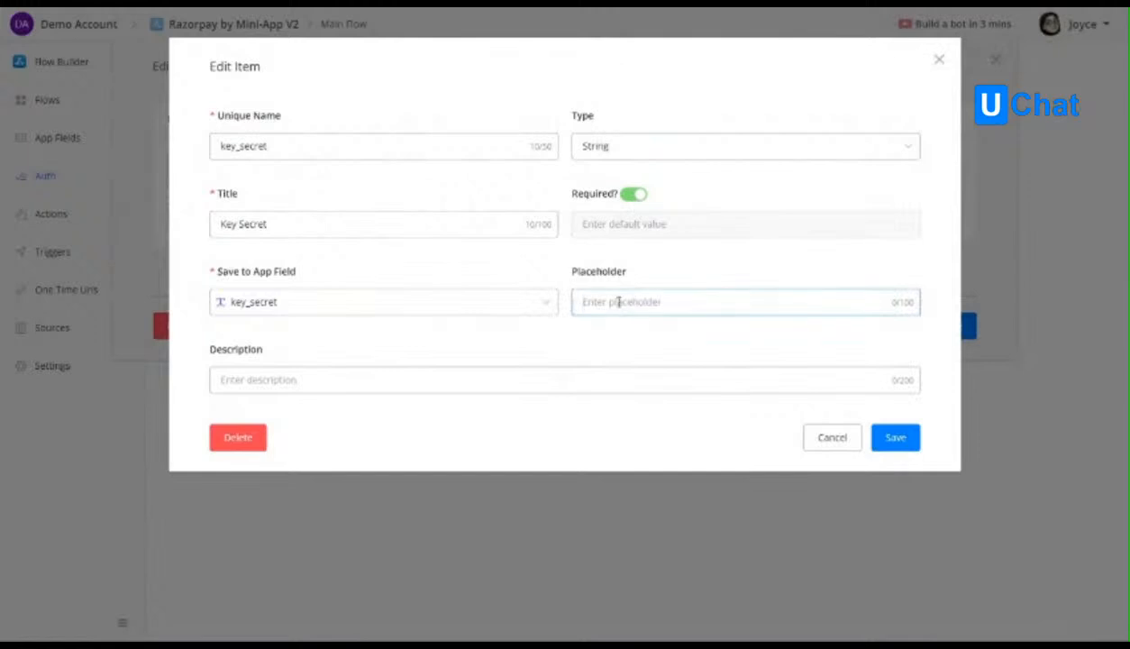
{"action": "left_click", "coordinate": [315, 375]}
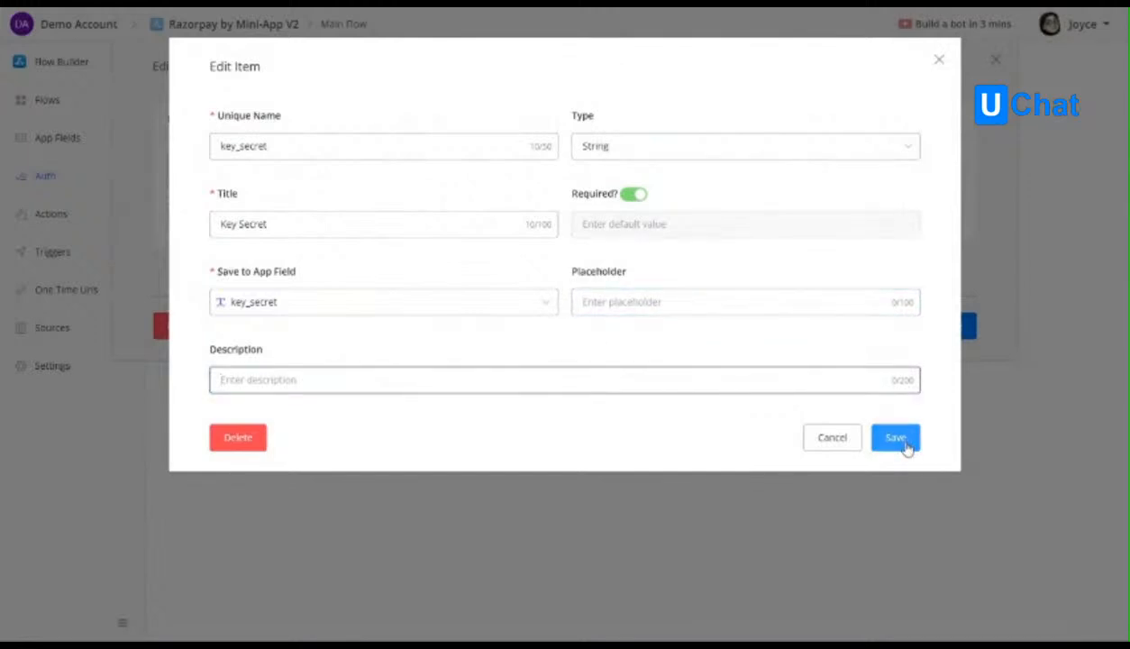
{"action": "left_click", "coordinate": [895, 438]}
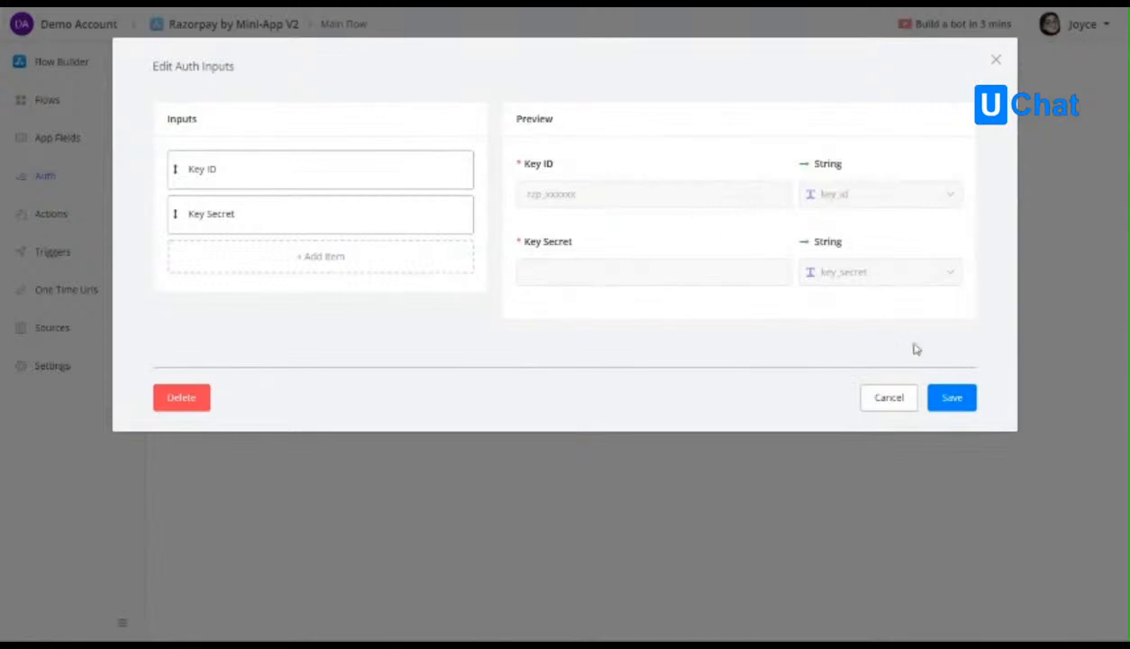
{"action": "left_click", "coordinate": [960, 402]}
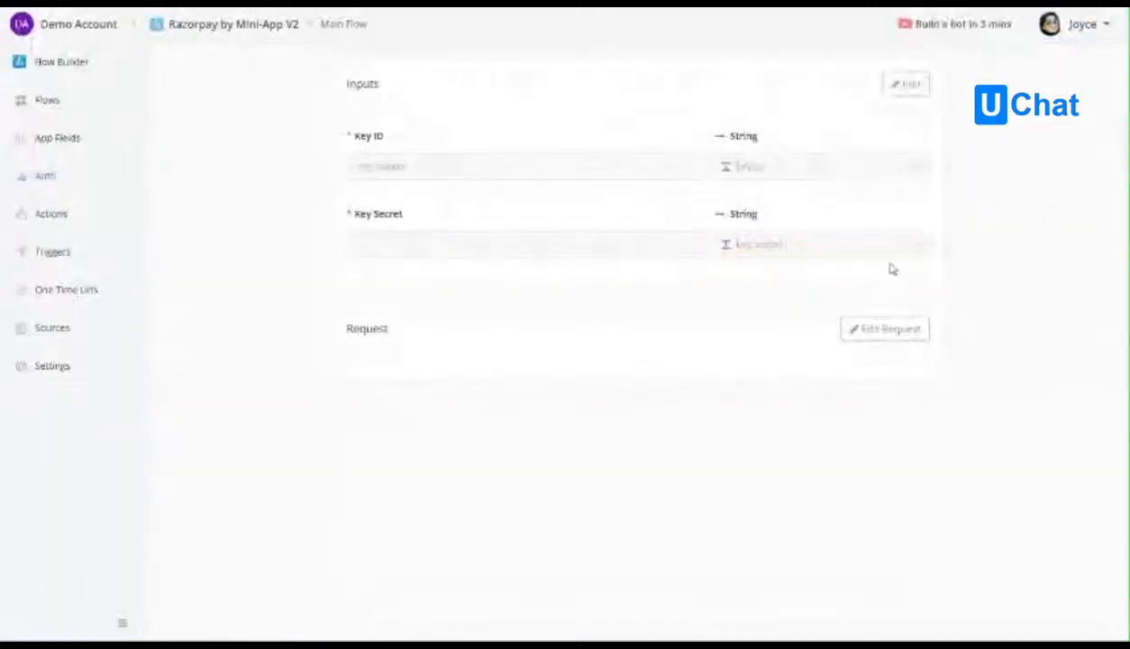
Check the auth request editor of the V2 app for comparison with the v1 auth code.
{"action": "double_click", "coordinate": [368, 328]}
{"action": "left_click", "coordinate": [391, 333]}
{"action": "left_click", "coordinate": [873, 333]}
{"action": "left_click", "coordinate": [898, 483]}
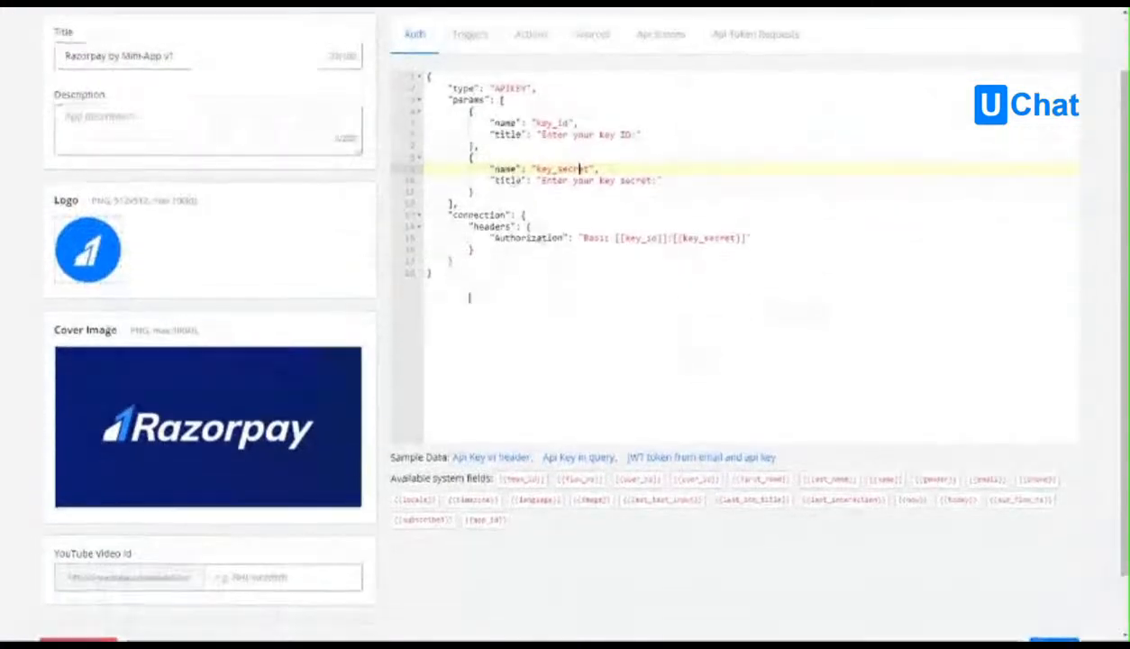
Select the whole v1 auth code and load the "JWT token from email and api key" sample in its place.
{"action": "left_click", "coordinate": [461, 350]}
{"action": "left_click_drag", "start_coordinate": [461, 351], "coordinate": [428, 142]}
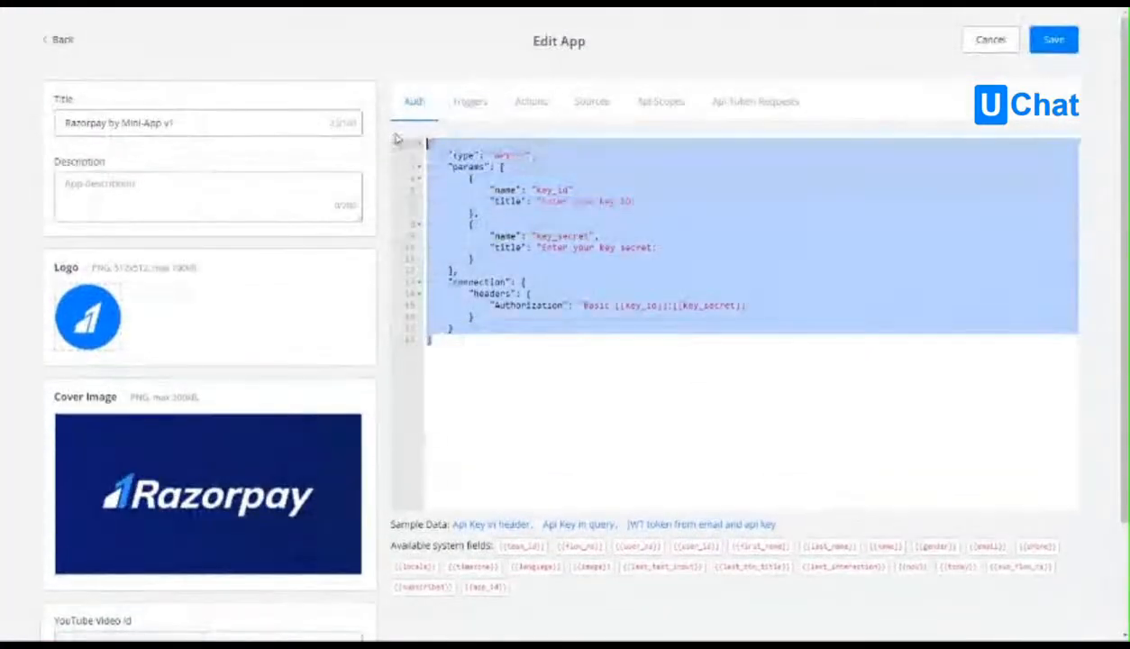
{"action": "left_click", "coordinate": [690, 335]}
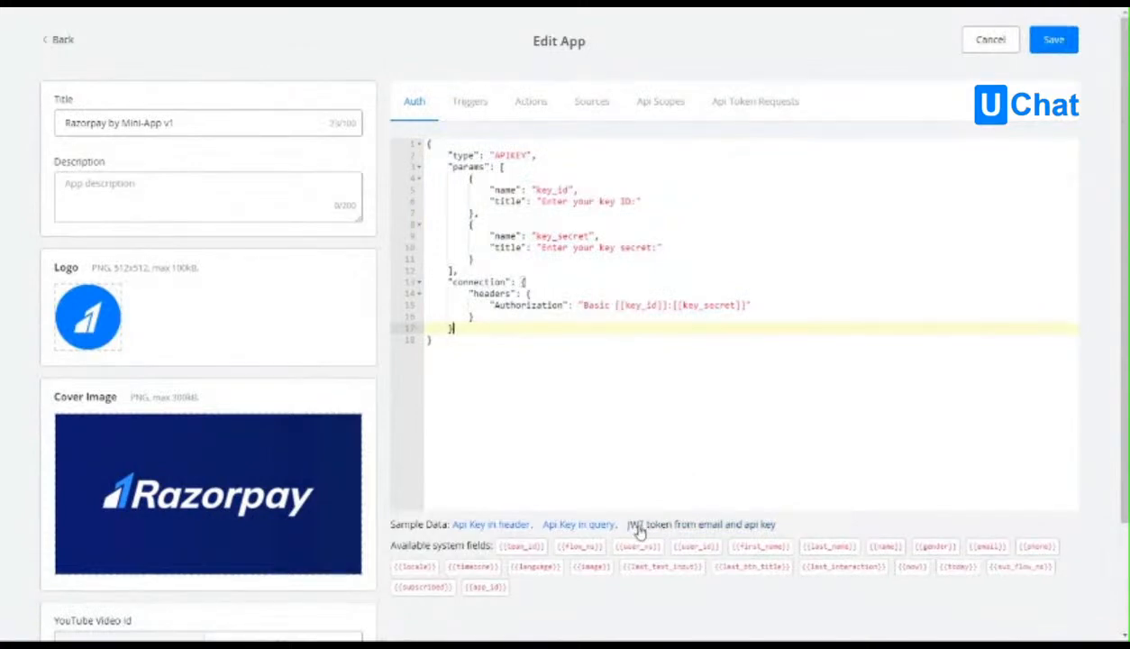
{"action": "left_click", "coordinate": [709, 524]}
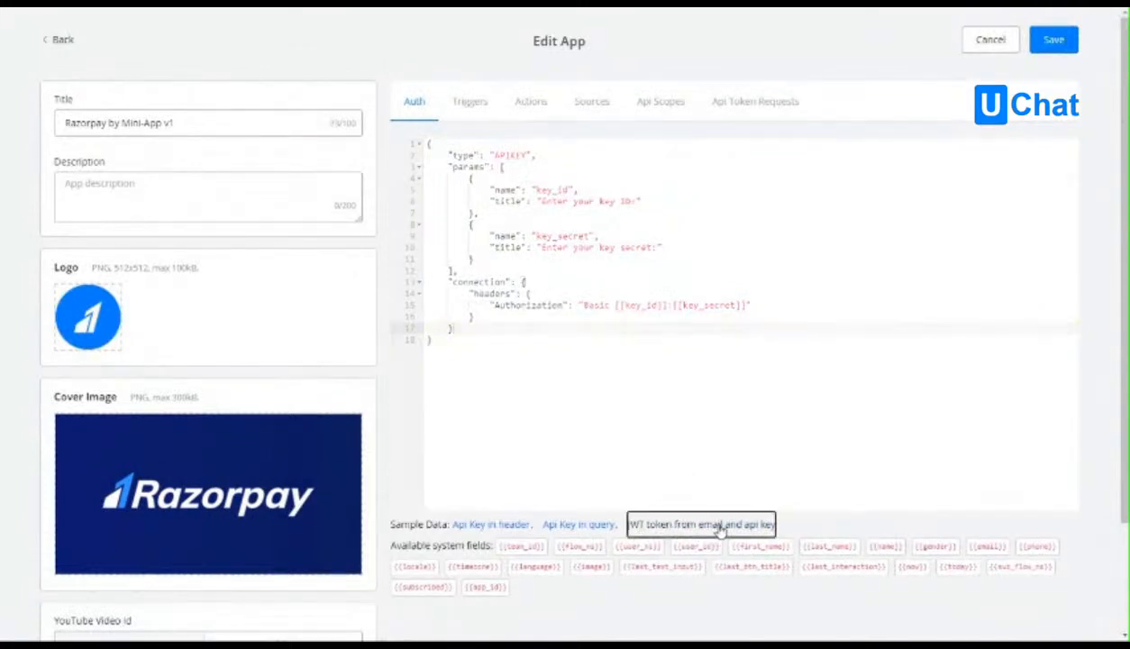
{"action": "left_click", "coordinate": [740, 367]}
{"action": "left_click", "coordinate": [706, 329]}
Examine the JWT sample's auth code, including its email and api_key params and the request block.
{"action": "scroll", "coordinate": [649, 427], "scroll_direction": "down", "scroll_amount": 1}
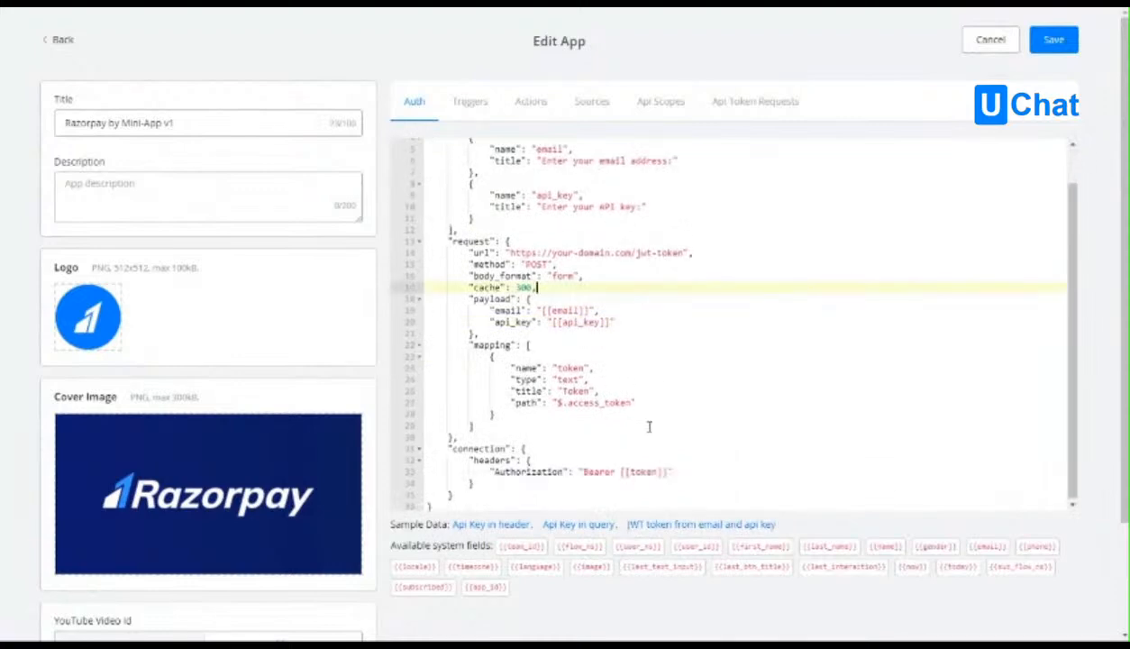
{"action": "scroll", "coordinate": [656, 425], "scroll_direction": "up", "scroll_amount": 1}
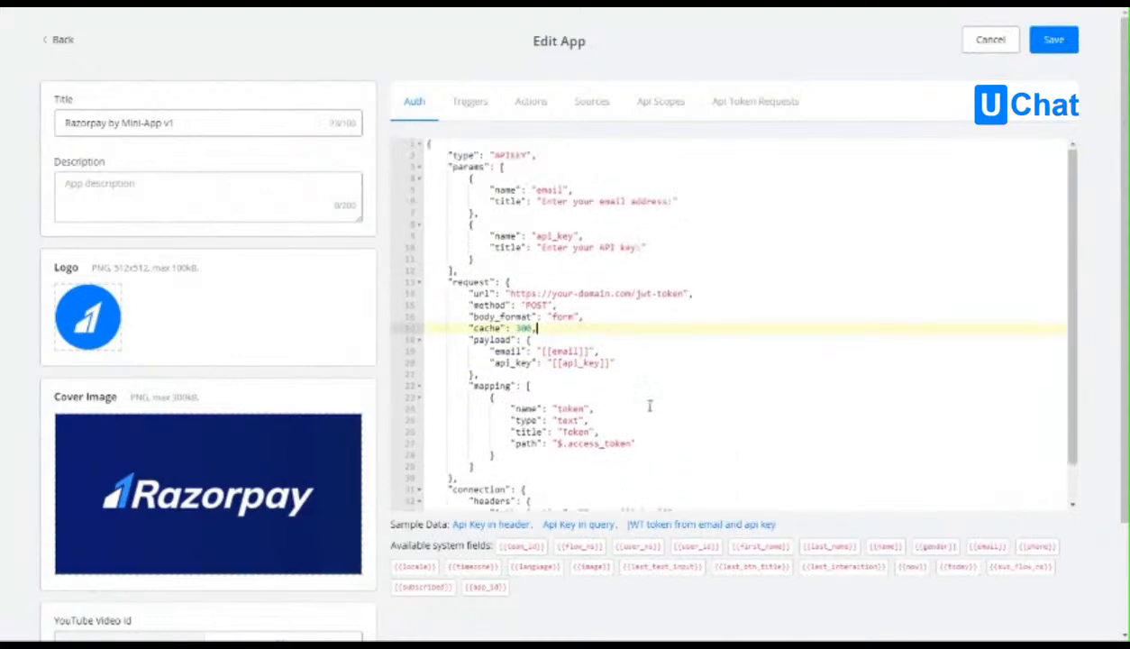
{"action": "double_click", "coordinate": [551, 189]}
{"action": "double_click", "coordinate": [552, 235]}
{"action": "left_click", "coordinate": [541, 189]}
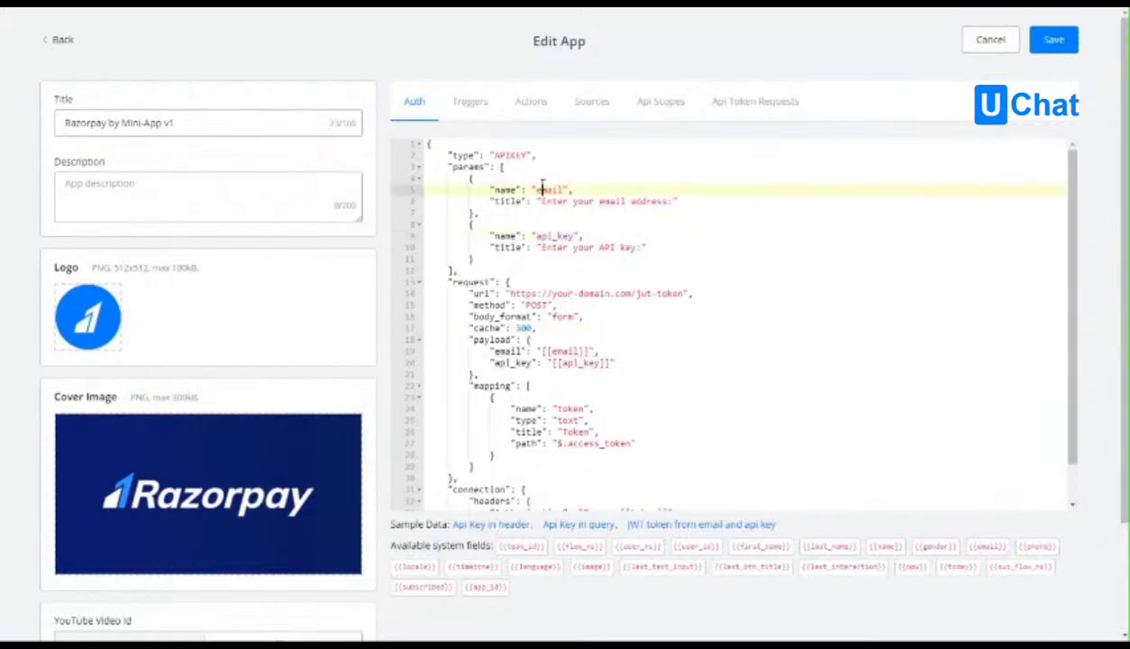
Review the JWT sample's request URL, cache setting, mapping and connection lines in the v1 auth code.
{"action": "left_click", "coordinate": [455, 282]}
{"action": "left_click_drag", "start_coordinate": [462, 282], "coordinate": [710, 292]}
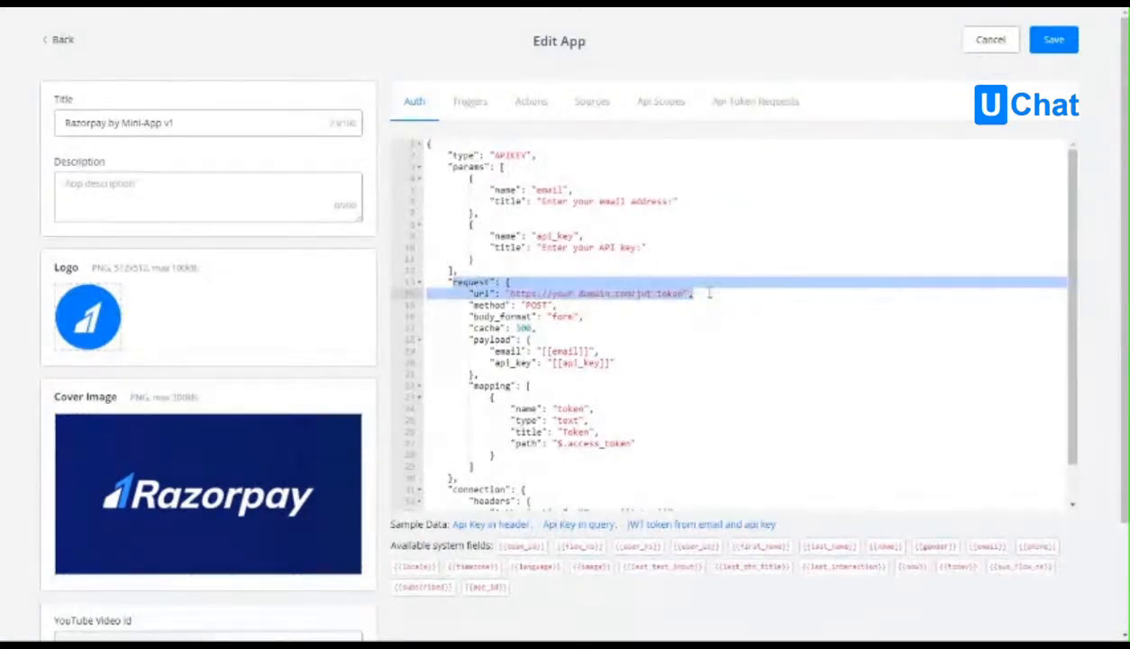
{"action": "left_click", "coordinate": [541, 330]}
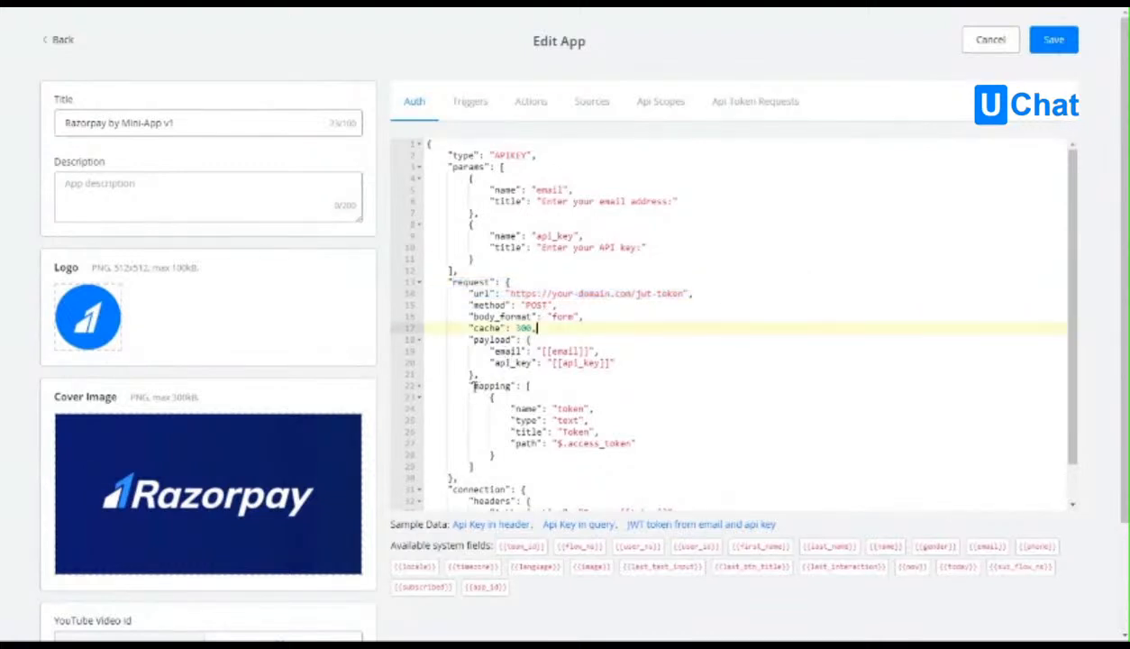
{"action": "left_click", "coordinate": [546, 433]}
{"action": "scroll", "coordinate": [564, 417], "scroll_direction": "down", "scroll_amount": 1}
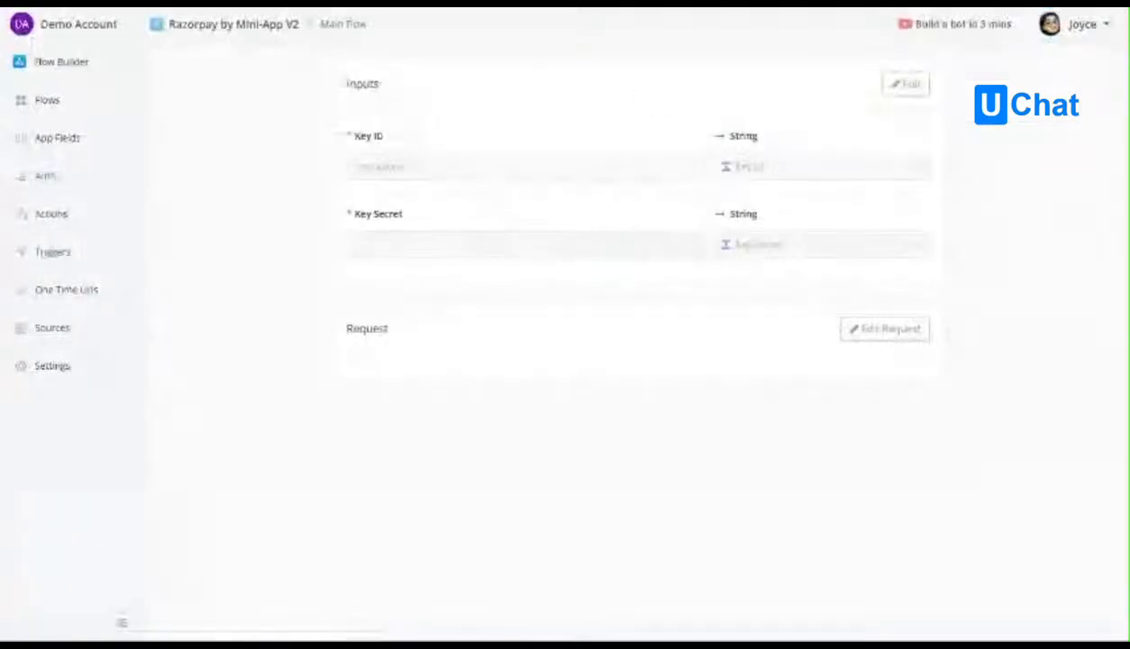
Inspect the V2 app's auth request settings, including body, authorization and response mapping with its app fields, and close them without saving.
{"action": "left_click", "coordinate": [890, 332]}
{"action": "double_click", "coordinate": [379, 330]}
{"action": "left_click", "coordinate": [891, 328]}
{"action": "left_click", "coordinate": [225, 155]}
{"action": "left_click", "coordinate": [288, 113]}
{"action": "left_click", "coordinate": [284, 155]}
{"action": "left_click", "coordinate": [379, 155]}
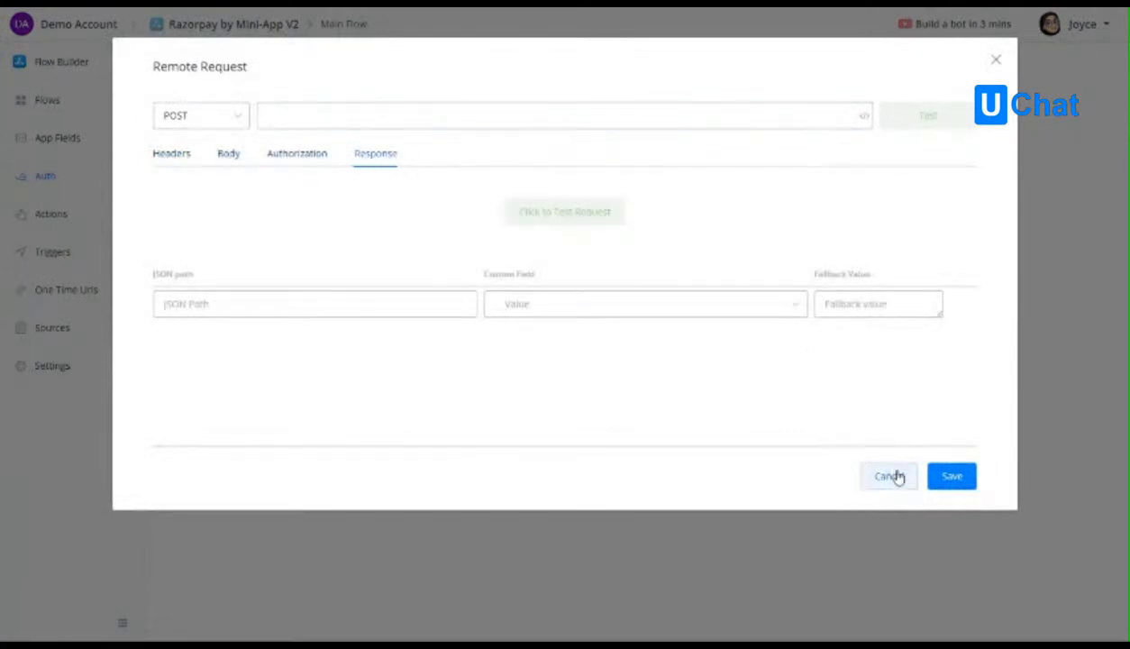
{"action": "left_click", "coordinate": [290, 120]}
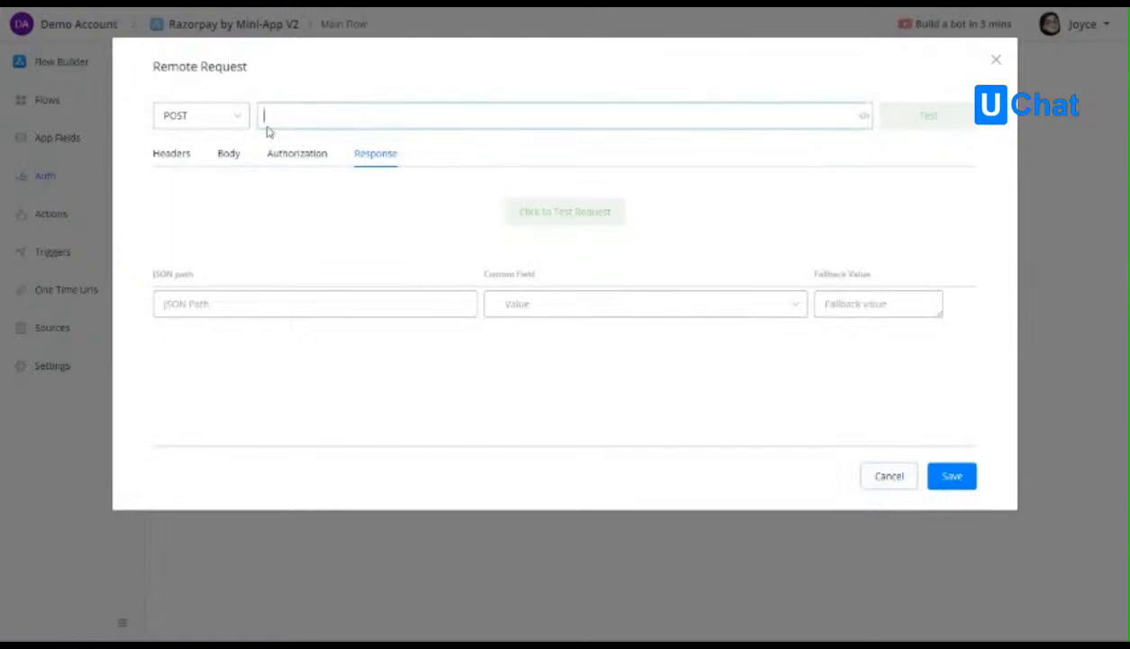
{"action": "left_click", "coordinate": [638, 306]}
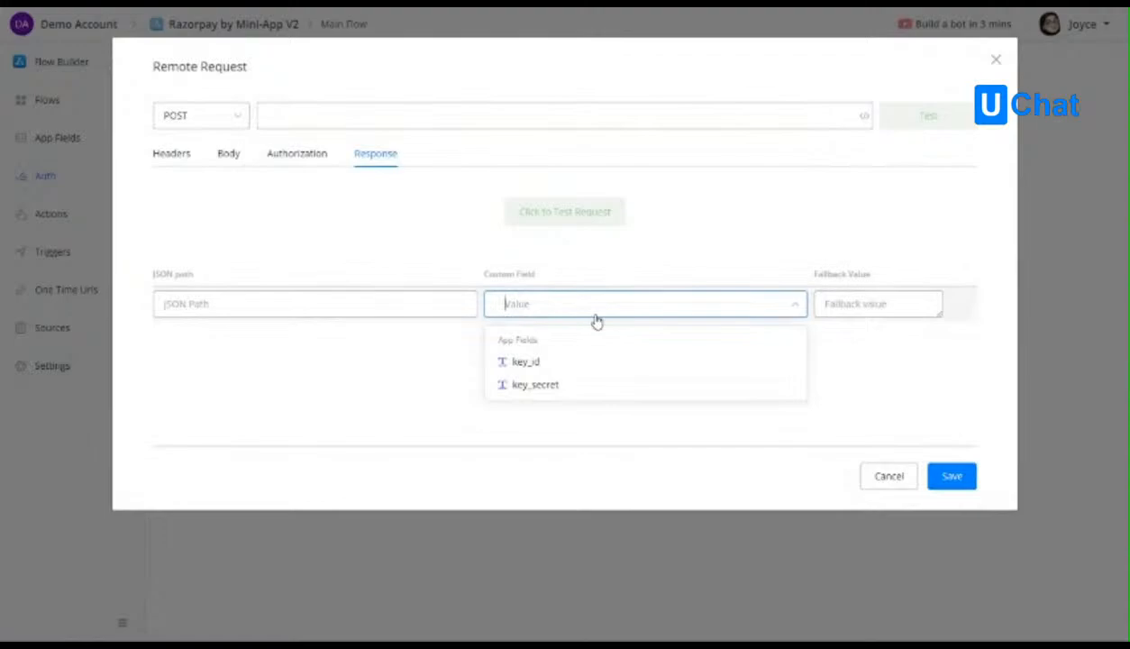
{"action": "left_click", "coordinate": [887, 478]}
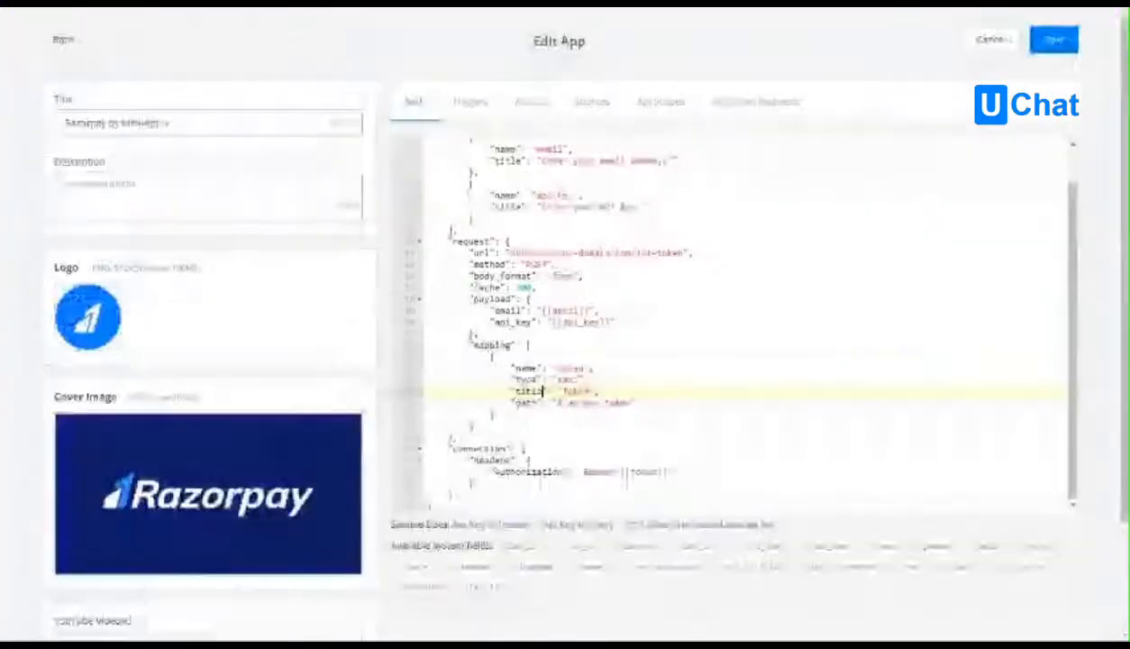
Replace the whole JWT sample in the v1 auth code with the copied auth code.
{"action": "left_click", "coordinate": [634, 276]}
{"action": "key", "text": "ctrl+a"}
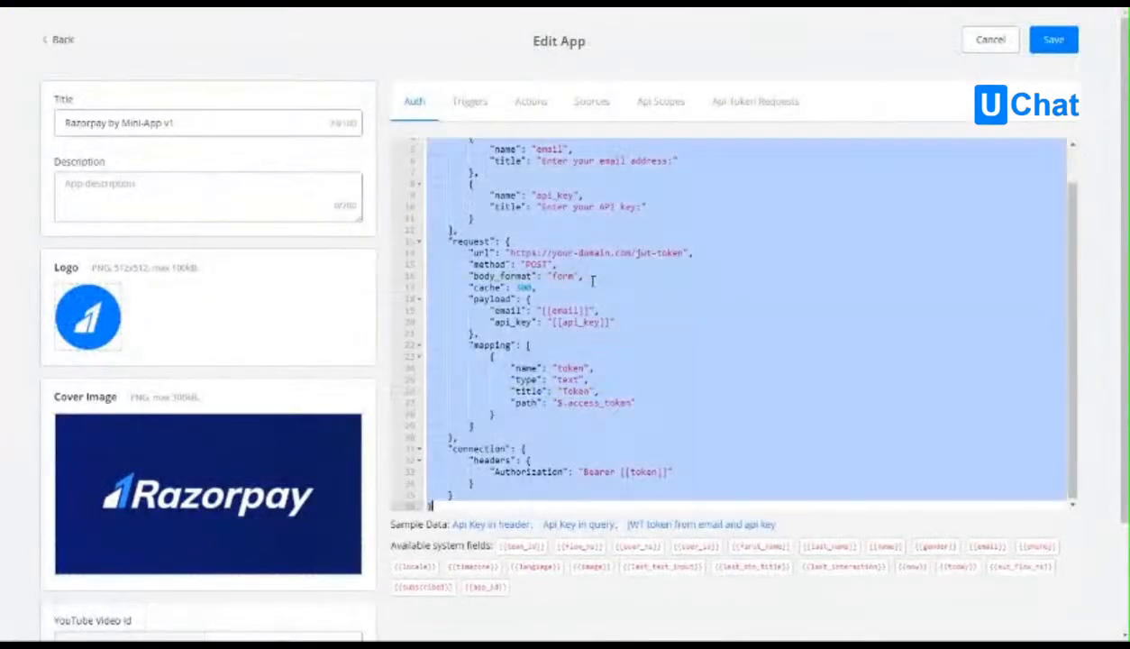
{"action": "key", "text": "ctrl+v"}
Examine the v1 app's actions code, including the name and title of the get_link action.
{"action": "left_click", "coordinate": [544, 103]}
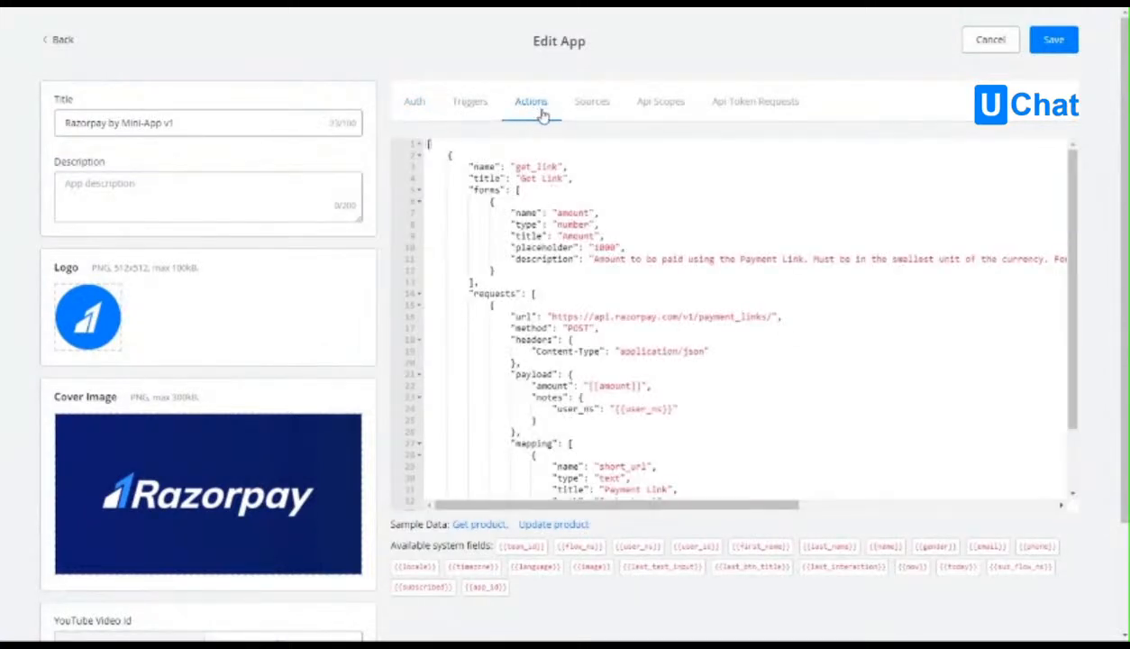
{"action": "left_click", "coordinate": [569, 177]}
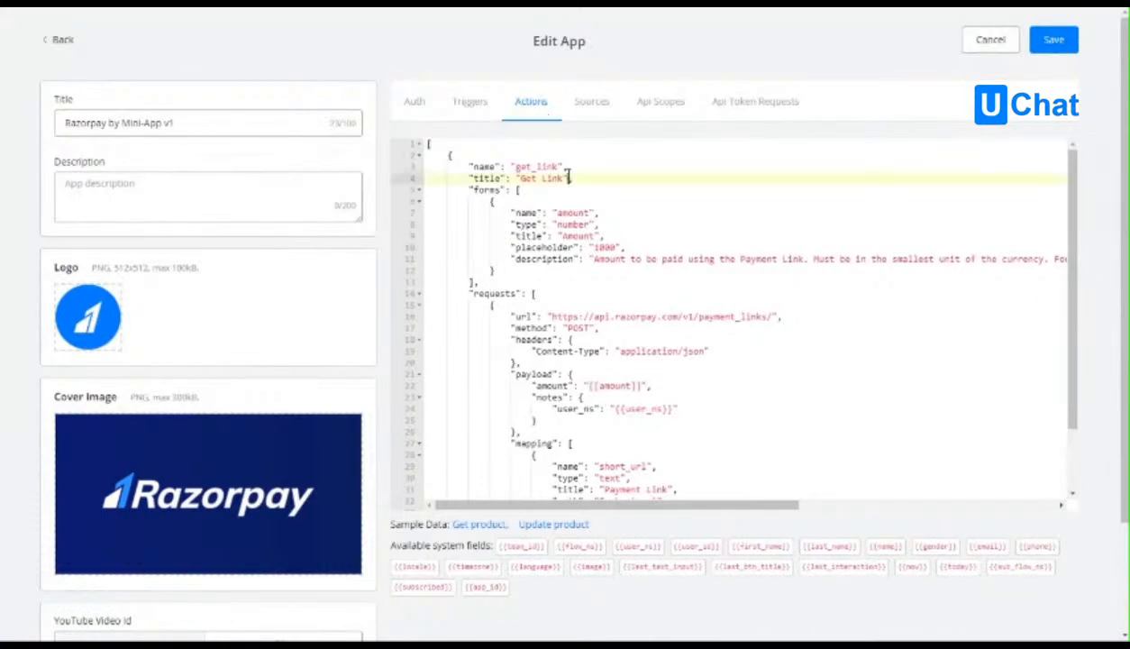
{"action": "scroll", "coordinate": [540, 184], "scroll_direction": "down", "scroll_amount": 5}
{"action": "scroll", "coordinate": [263, 484], "scroll_direction": "up", "scroll_amount": 3}
{"action": "scroll", "coordinate": [721, 316], "scroll_direction": "up", "scroll_amount": 10}
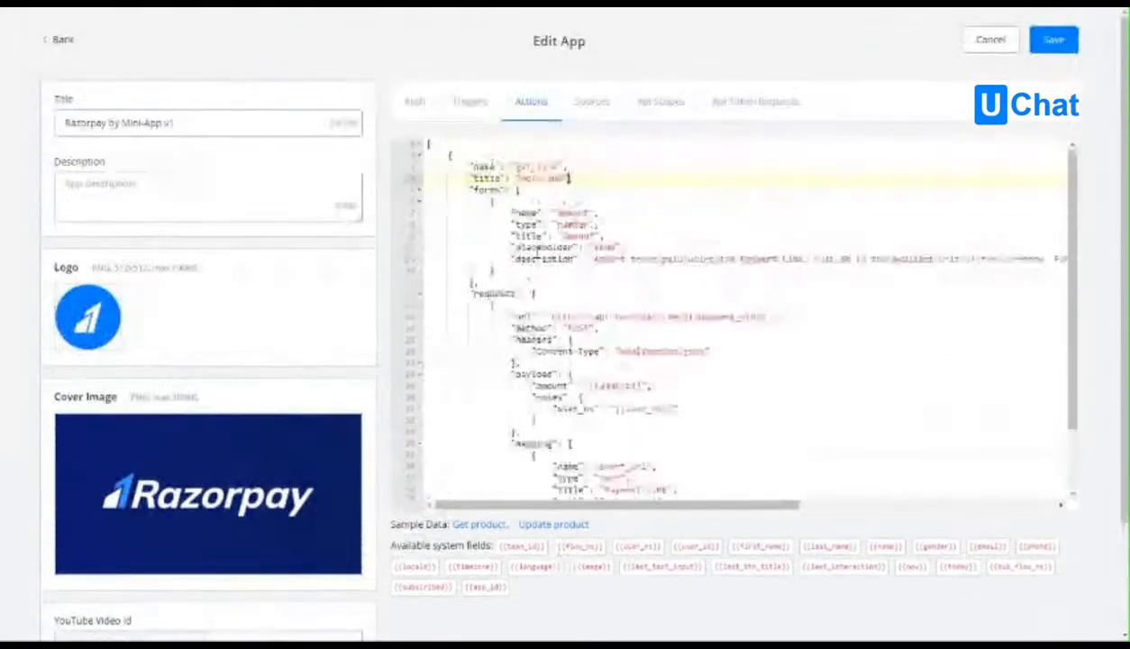
{"action": "double_click", "coordinate": [537, 166]}
{"action": "left_click", "coordinate": [554, 169]}
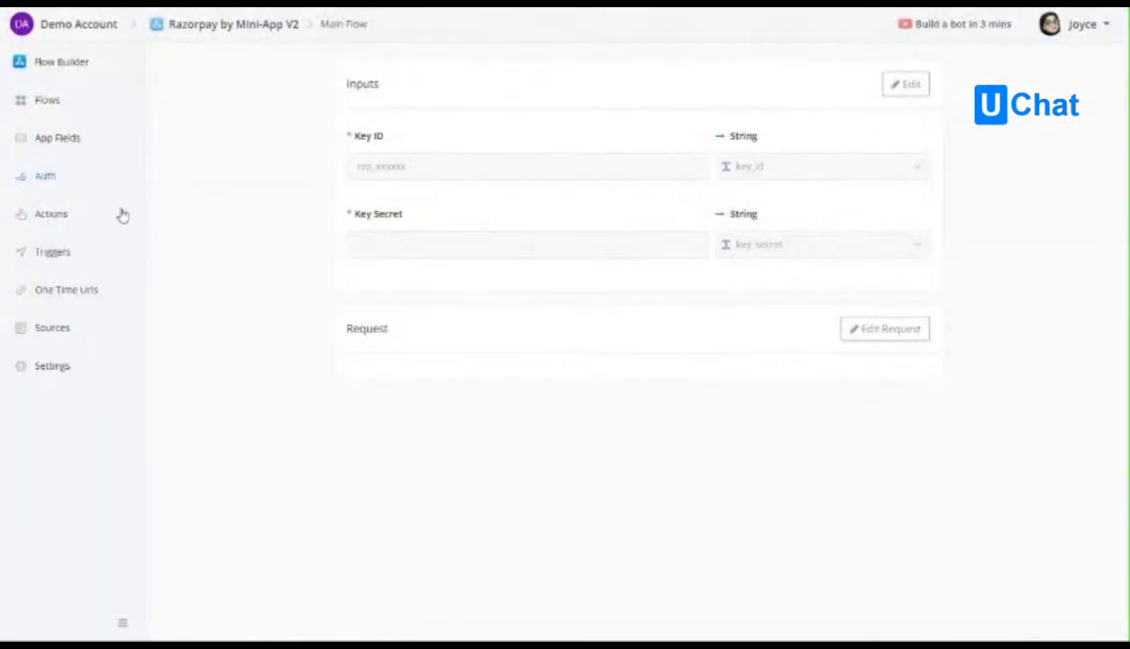
Create a new action in the V2 app with the name get_link and the title Get Link.
{"action": "left_click", "coordinate": [52, 218]}
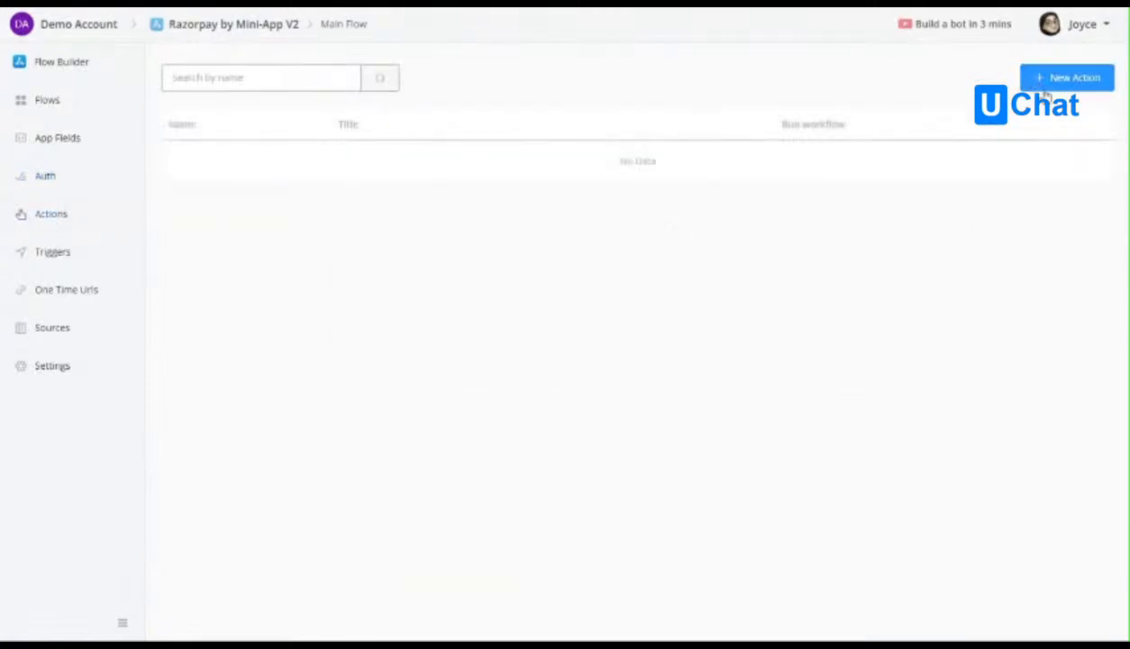
{"action": "left_click", "coordinate": [1078, 81]}
{"action": "left_click", "coordinate": [414, 142]}
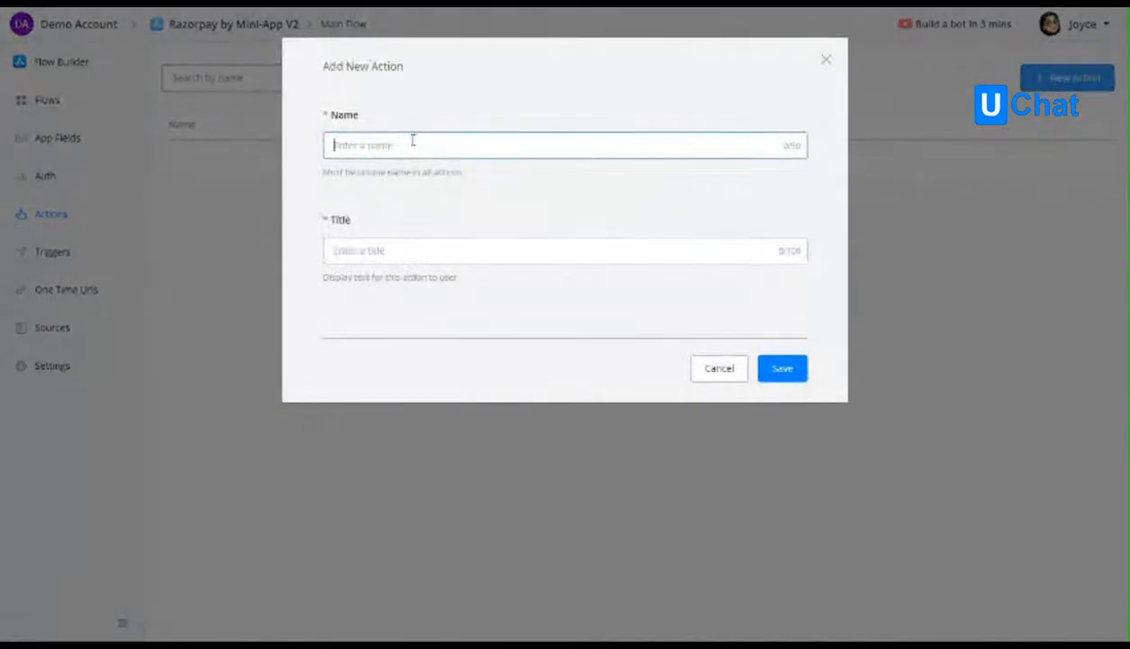
{"action": "type", "text": "get_link"}
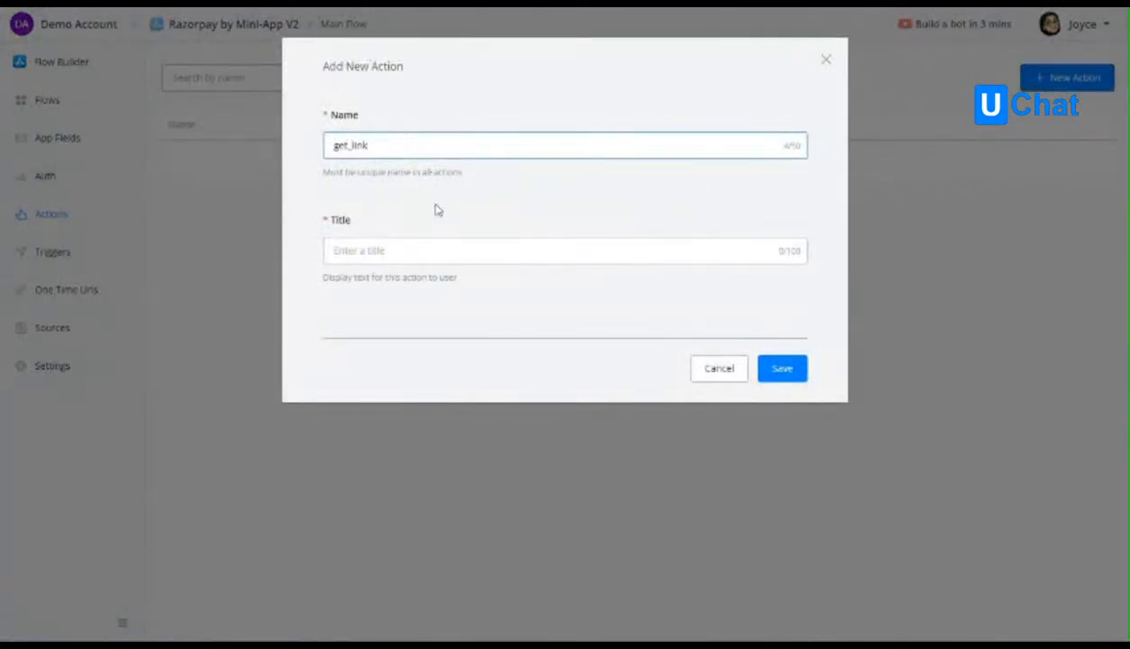
{"action": "left_click", "coordinate": [400, 244]}
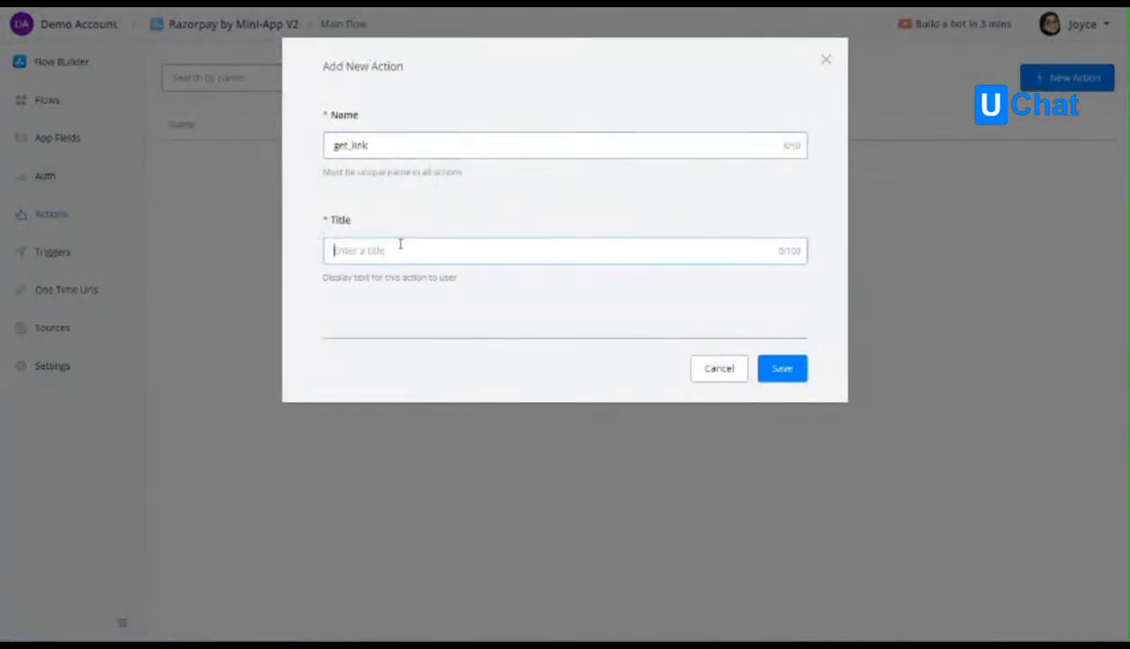
{"action": "type", "text": "Get Link"}
{"action": "left_click", "coordinate": [773, 368]}
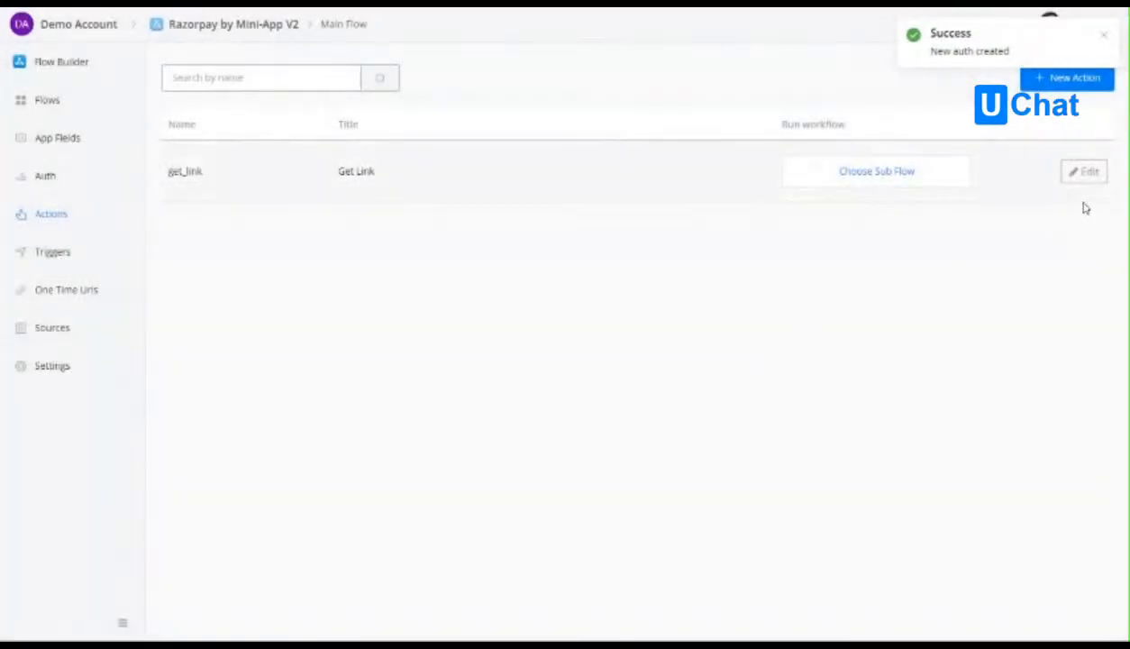
Open the Get Link action for editing and compare its inputs and outputs with the v1 forms and mapping sections.
{"action": "left_click", "coordinate": [1082, 171]}
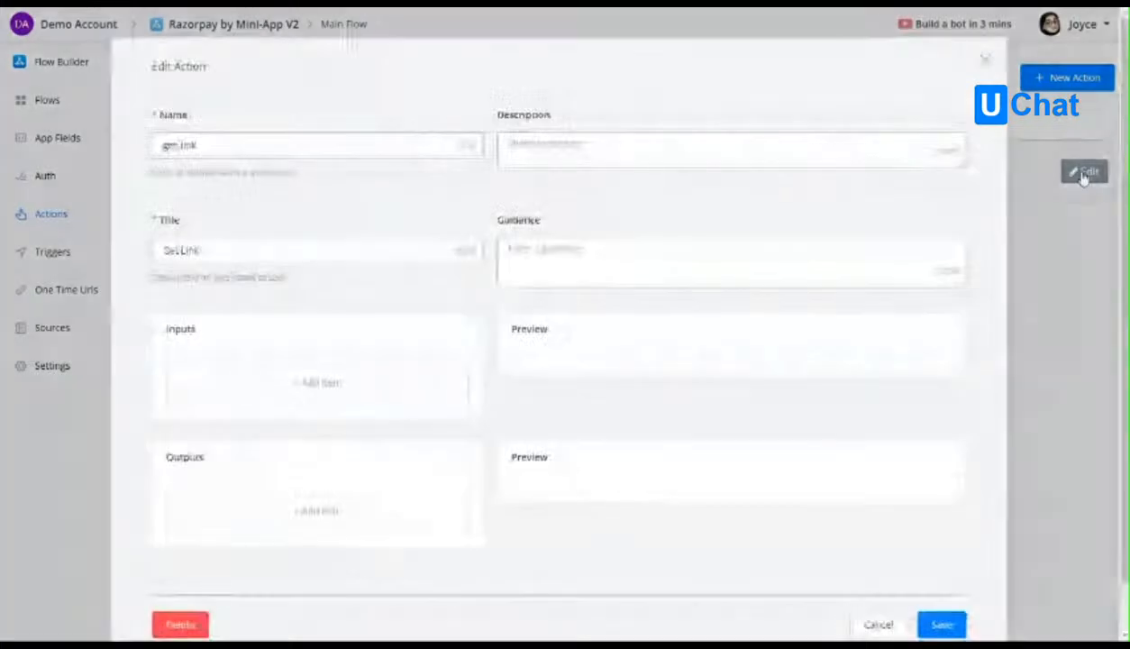
{"action": "scroll", "coordinate": [308, 209], "scroll_direction": "down", "scroll_amount": 1}
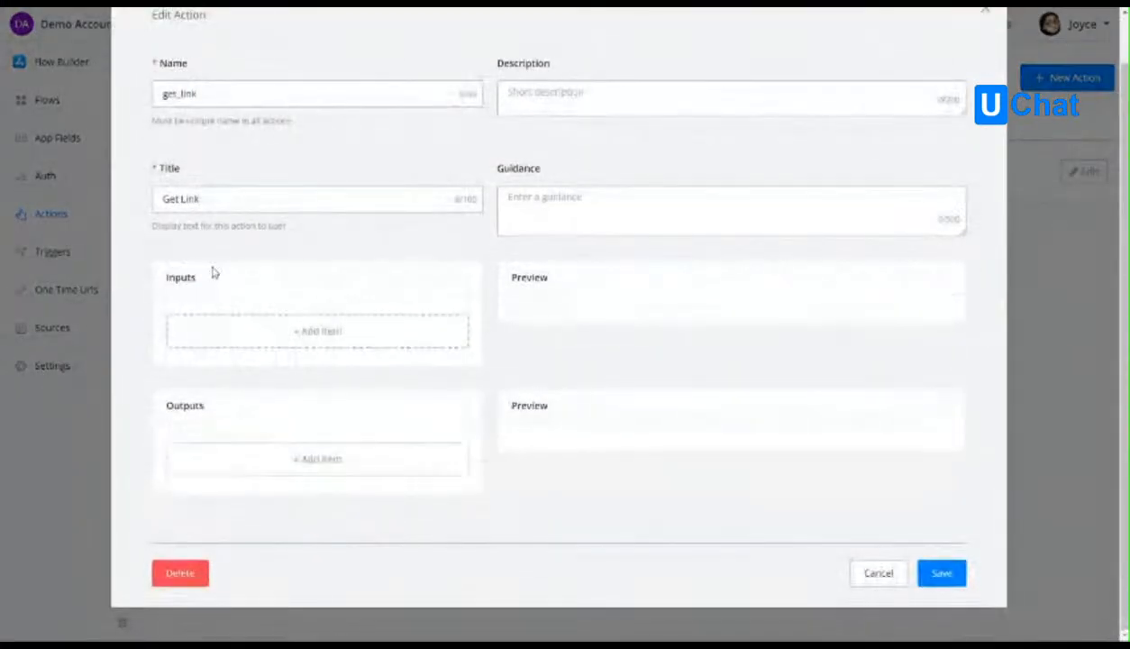
{"action": "double_click", "coordinate": [181, 280]}
{"action": "left_click", "coordinate": [187, 417]}
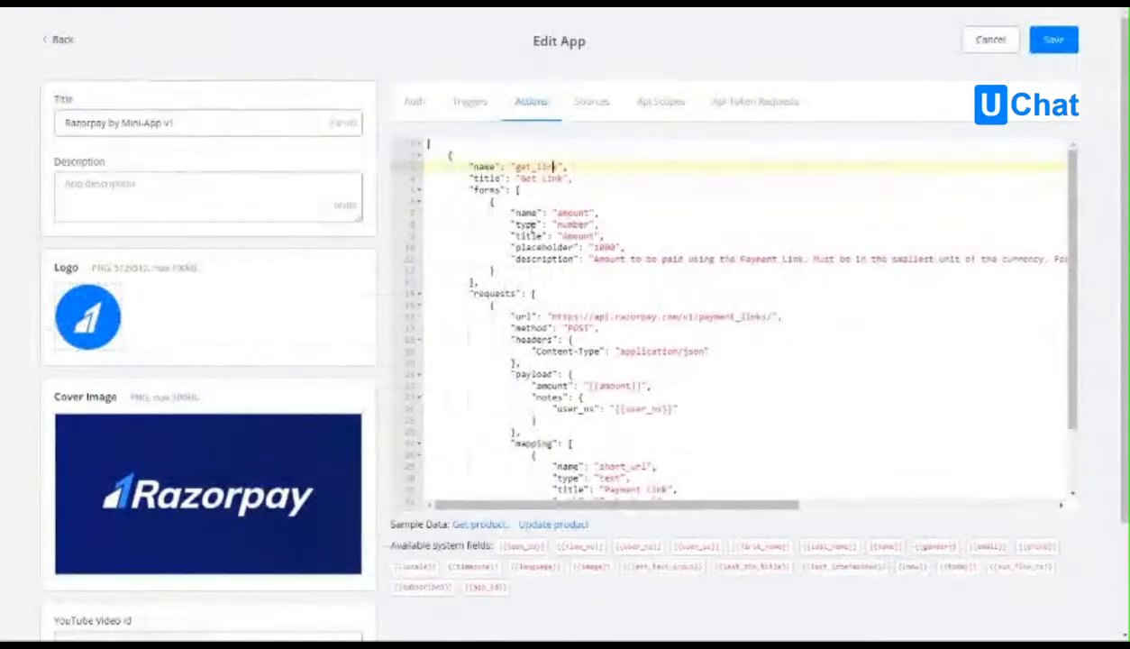
{"action": "double_click", "coordinate": [486, 190]}
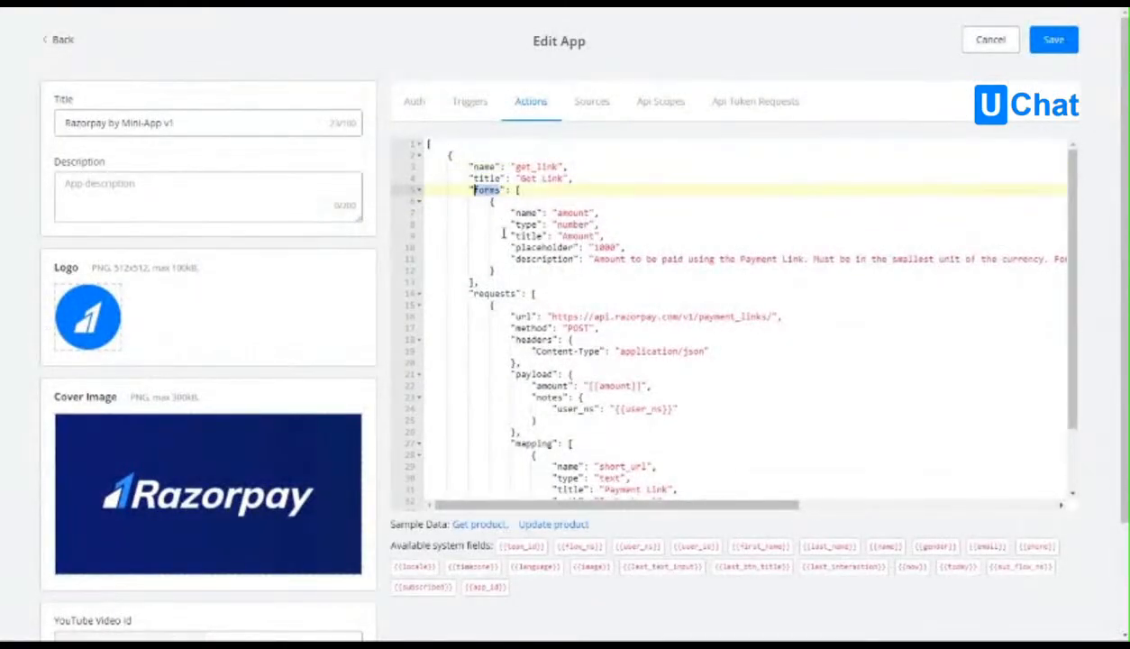
{"action": "scroll", "coordinate": [496, 293], "scroll_direction": "down", "scroll_amount": 2}
{"action": "double_click", "coordinate": [533, 367]}
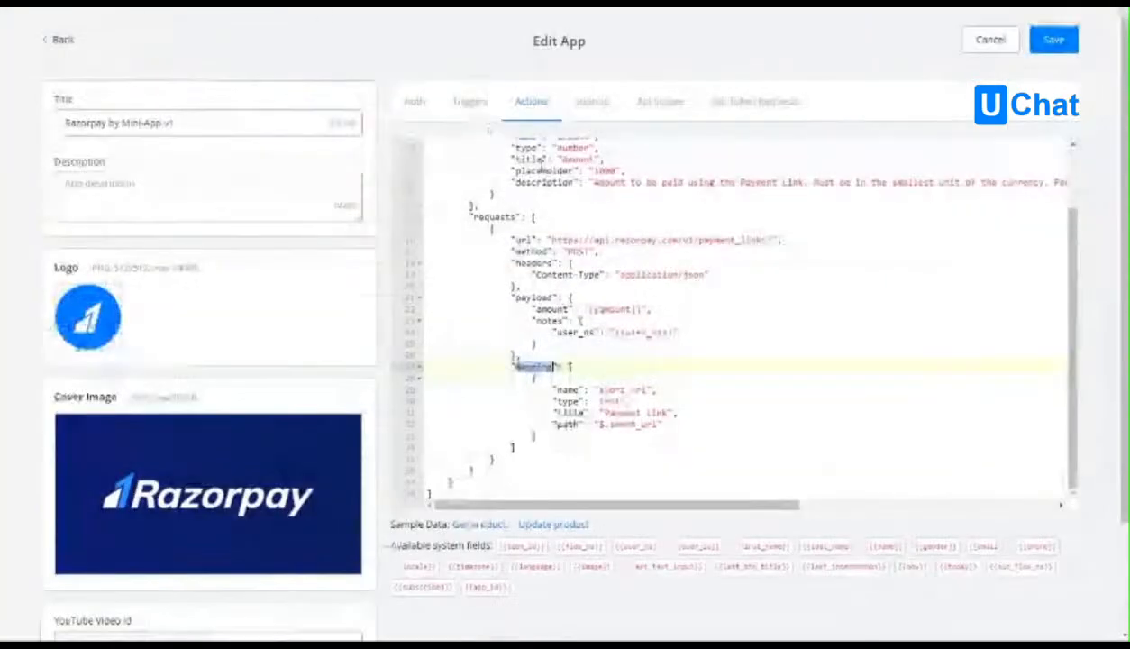
Add an input item to Get Link with unique name amount and title Amount, saved to a new app field named amount.
{"action": "scroll", "coordinate": [580, 212], "scroll_direction": "up", "scroll_amount": 3}
{"action": "double_click", "coordinate": [580, 212]}
{"action": "key", "text": "ctrl+c"}
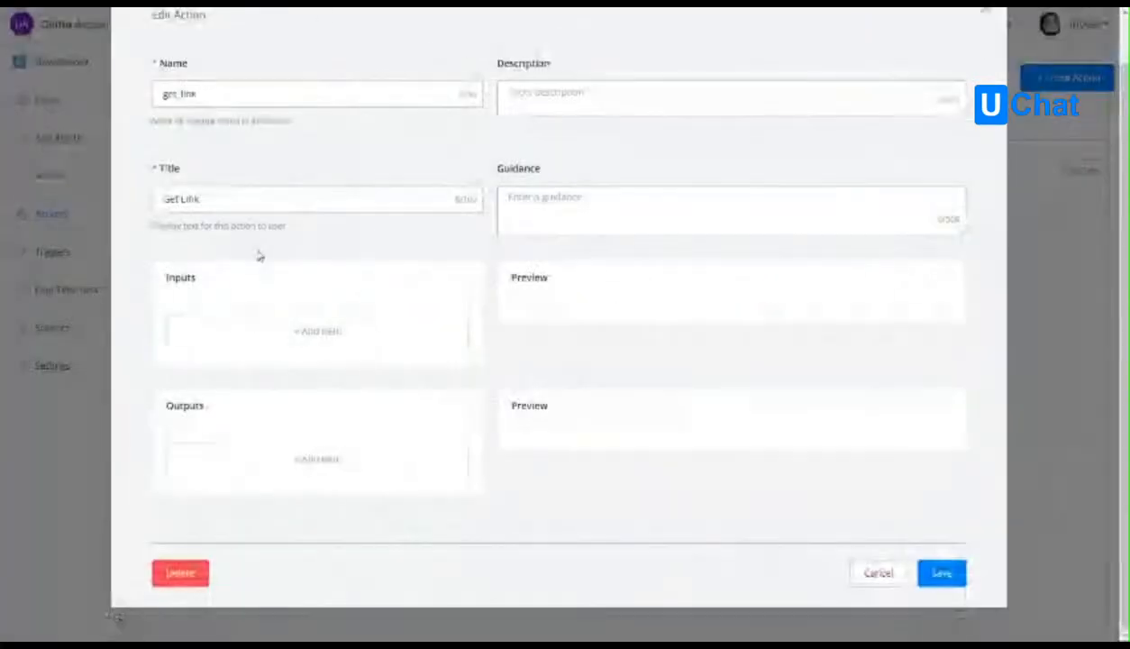
{"action": "left_click", "coordinate": [278, 328]}
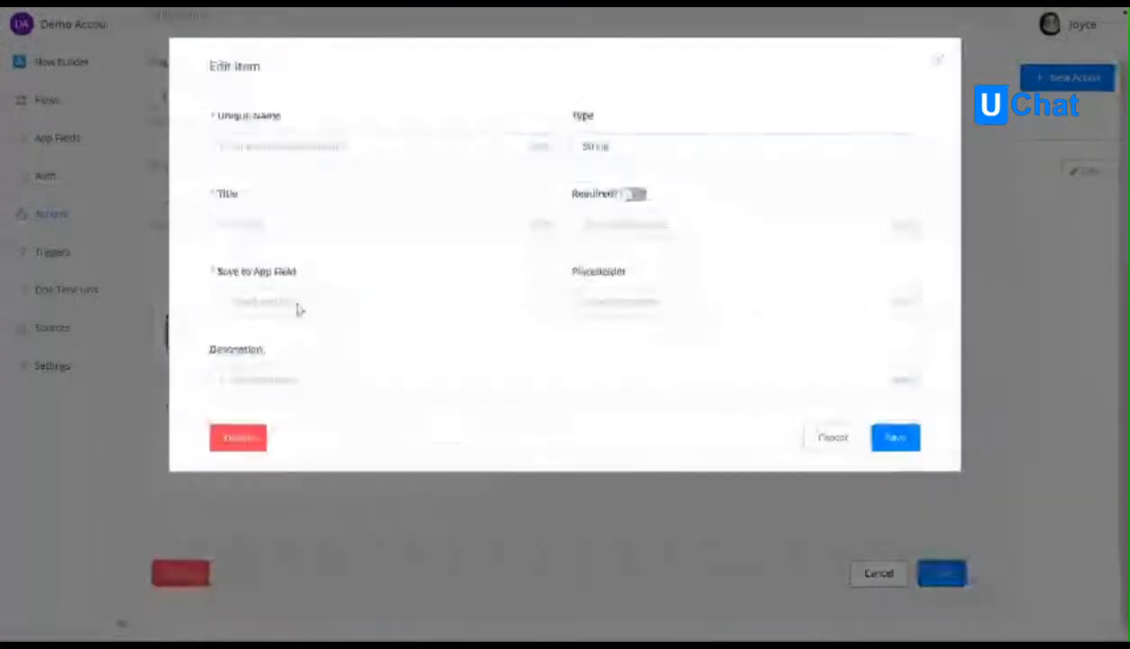
{"action": "key", "text": "ctrl+v"}
{"action": "left_click", "coordinate": [256, 224]}
{"action": "type", "text": "A"}
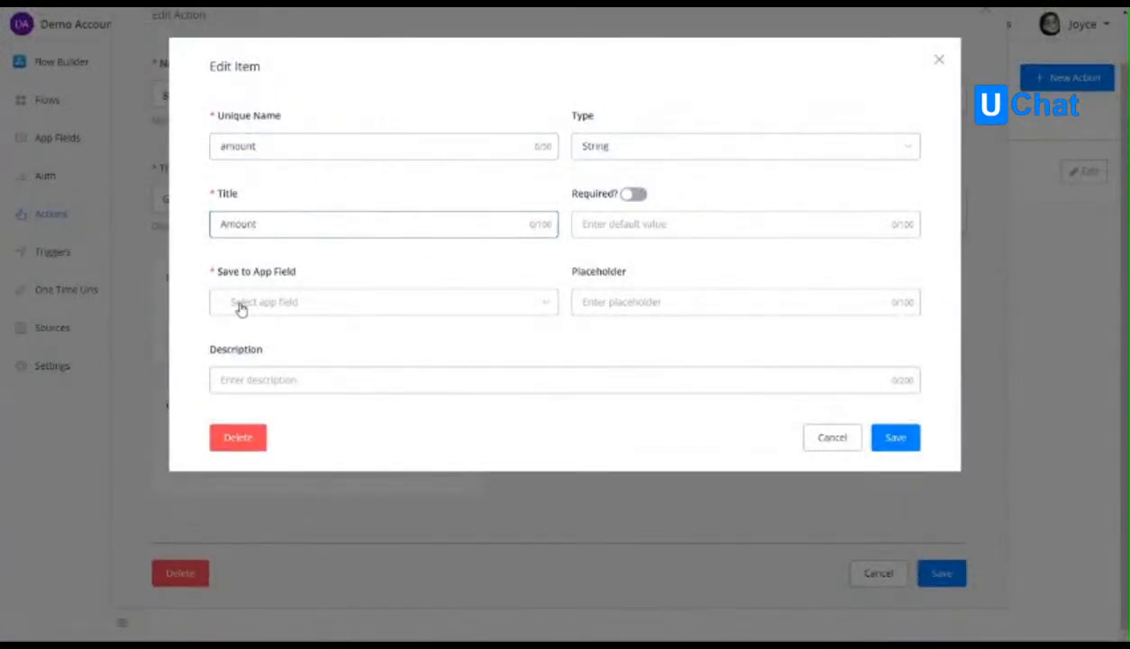
{"action": "left_click", "coordinate": [242, 310]}
{"action": "type", "text": "amount"}
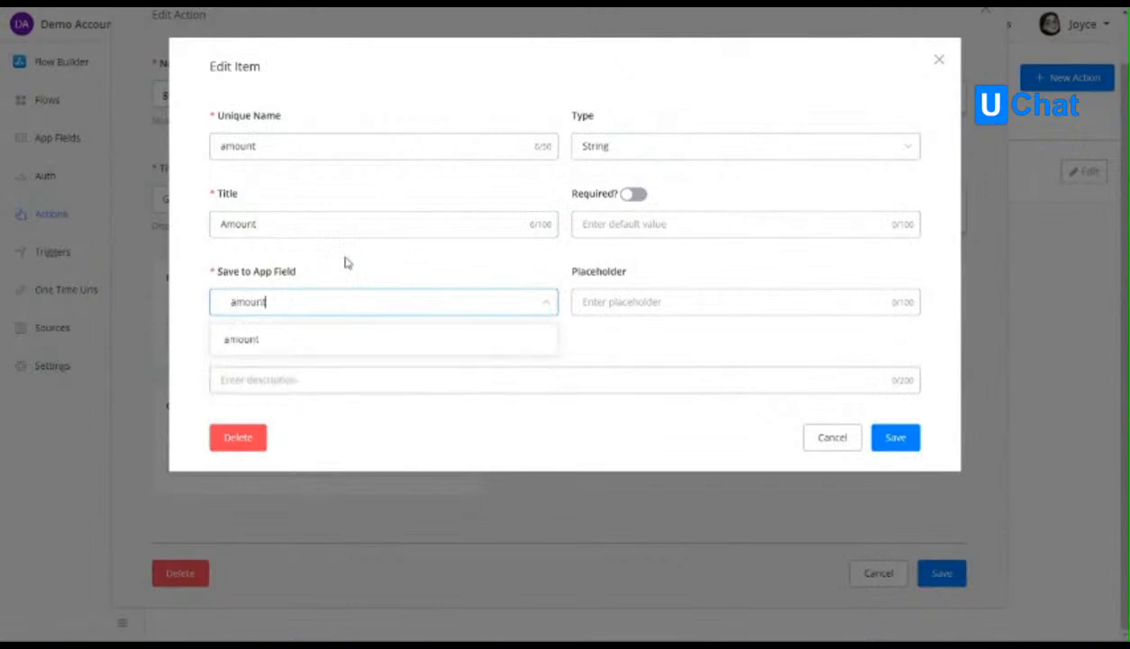
{"action": "left_click", "coordinate": [236, 339]}
{"action": "left_click", "coordinate": [372, 213]}
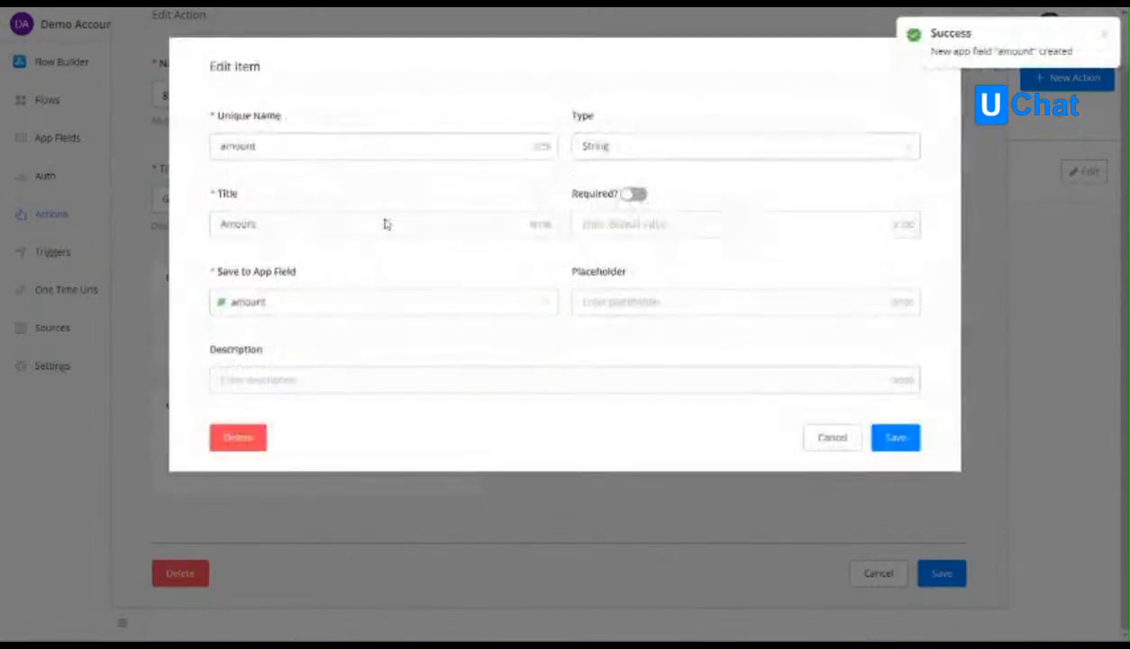
Make the Amount input a required Number with the placeholder 1000.
{"action": "left_click", "coordinate": [667, 226]}
{"action": "left_click", "coordinate": [633, 194]}
{"action": "left_click", "coordinate": [625, 301]}
{"action": "type", "text": "1000"}
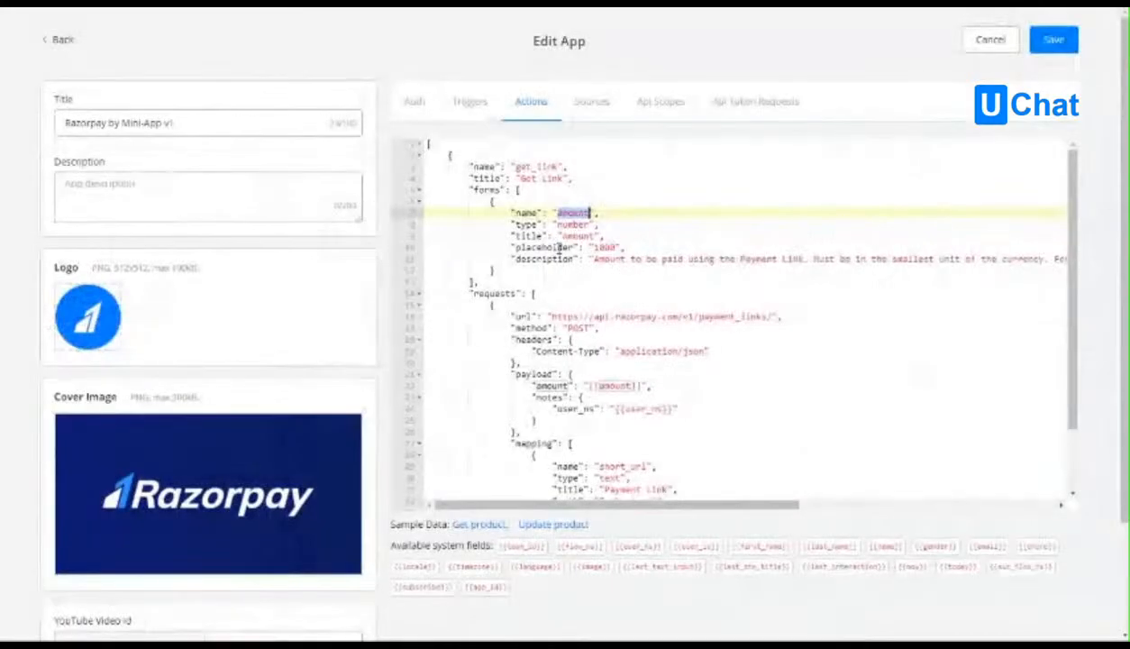
Copy the amount description text from the v1 action code into the Amount input's description and save the item.
{"action": "double_click", "coordinate": [536, 246]}
{"action": "left_click", "coordinate": [607, 247]}
{"action": "double_click", "coordinate": [607, 247]}
{"action": "left_click", "coordinate": [595, 260]}
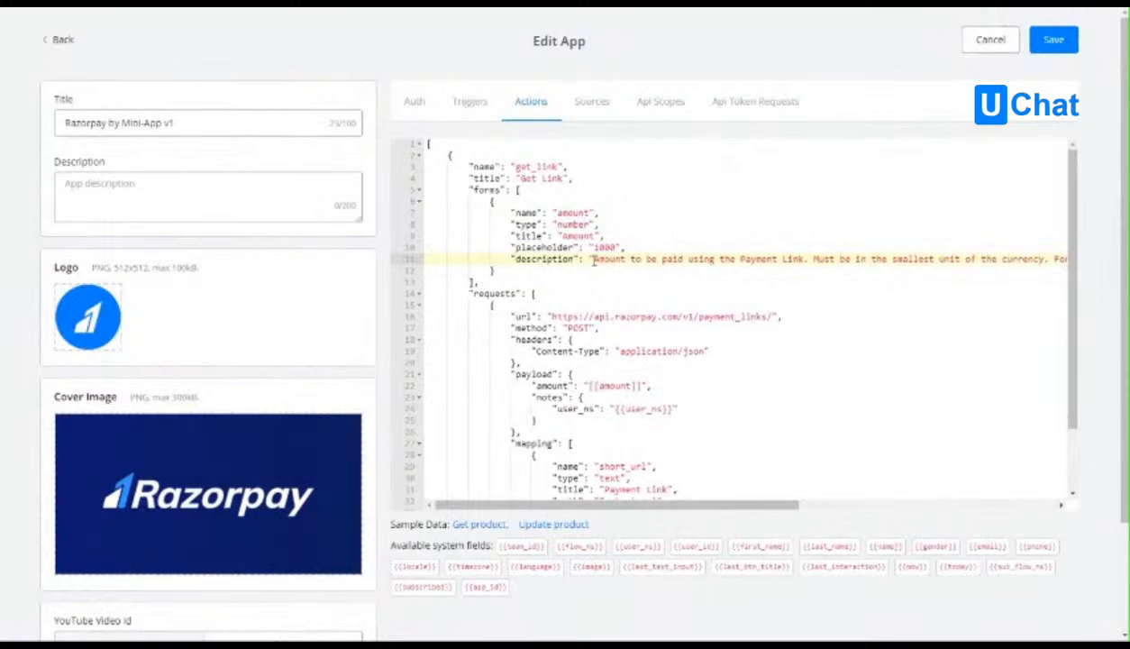
{"action": "left_click_drag", "start_coordinate": [596, 259], "coordinate": [1064, 259]}
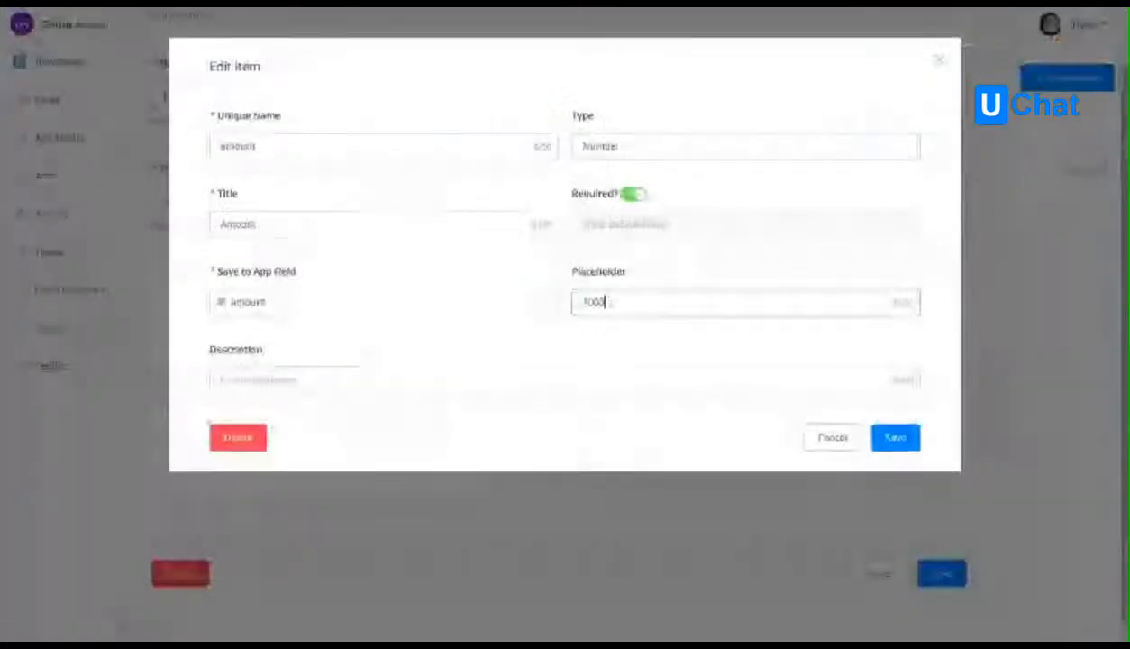
{"action": "left_click", "coordinate": [306, 384]}
{"action": "type", "text": "Amount to be paid using the Payment Link. Must be in the smallest unit of the currency. For example, if you want to receive a payment of ₹299.95, you must enter the value 29995"}
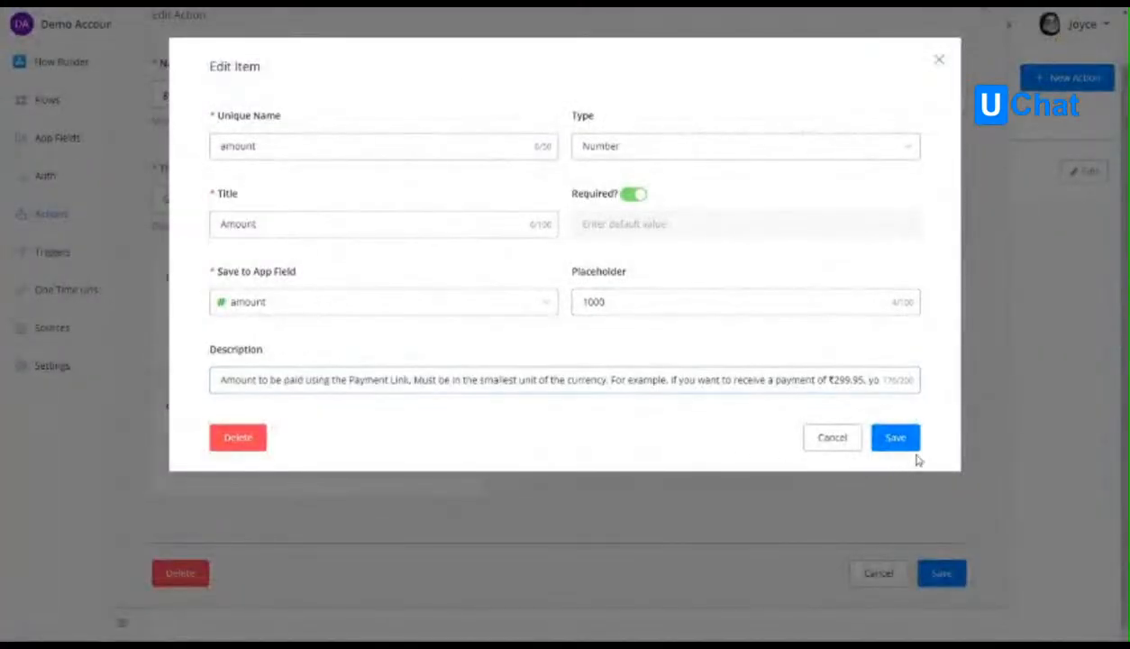
{"action": "left_click", "coordinate": [896, 436]}
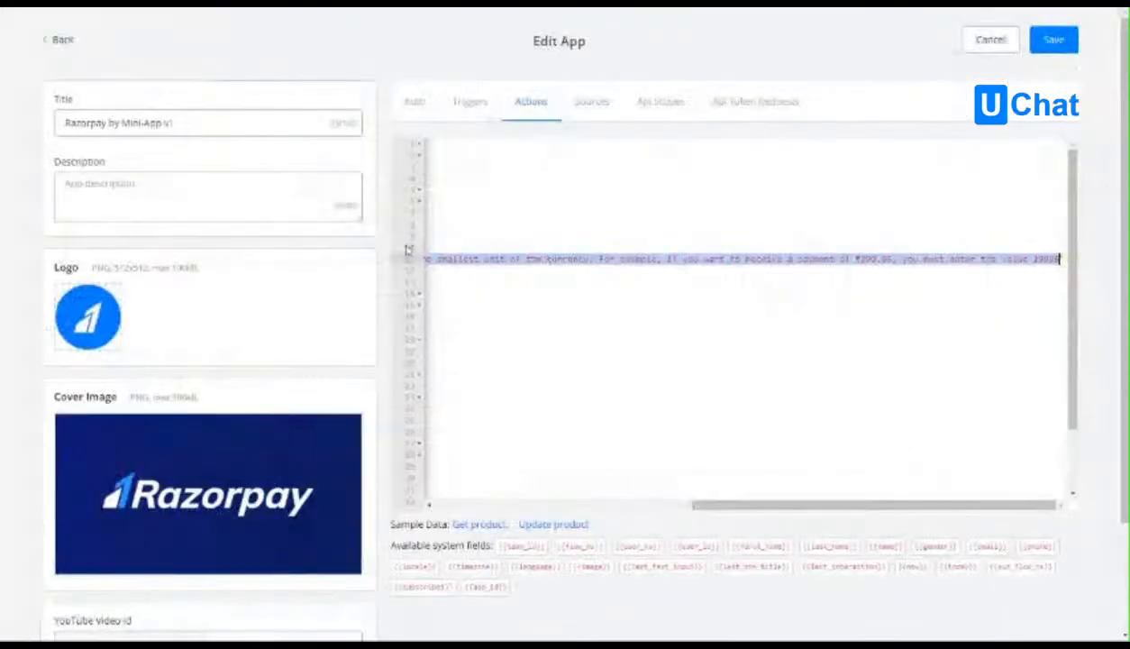
Try to add a Get Link output named short_url with title Payment Link, taken from a new app field short_url.
{"action": "left_click_drag", "start_coordinate": [752, 505], "coordinate": [483, 505]}
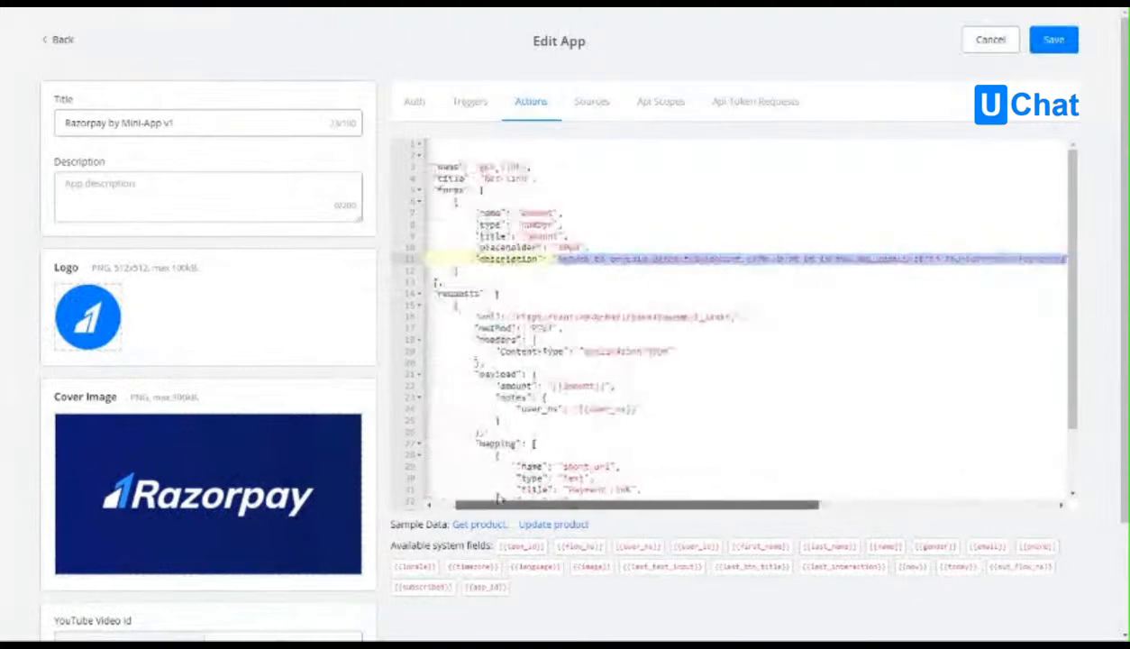
{"action": "scroll", "coordinate": [628, 396], "scroll_direction": "down", "scroll_amount": 2}
{"action": "left_click", "coordinate": [630, 400]}
{"action": "double_click", "coordinate": [637, 390]}
{"action": "key", "text": "ctrl+c"}
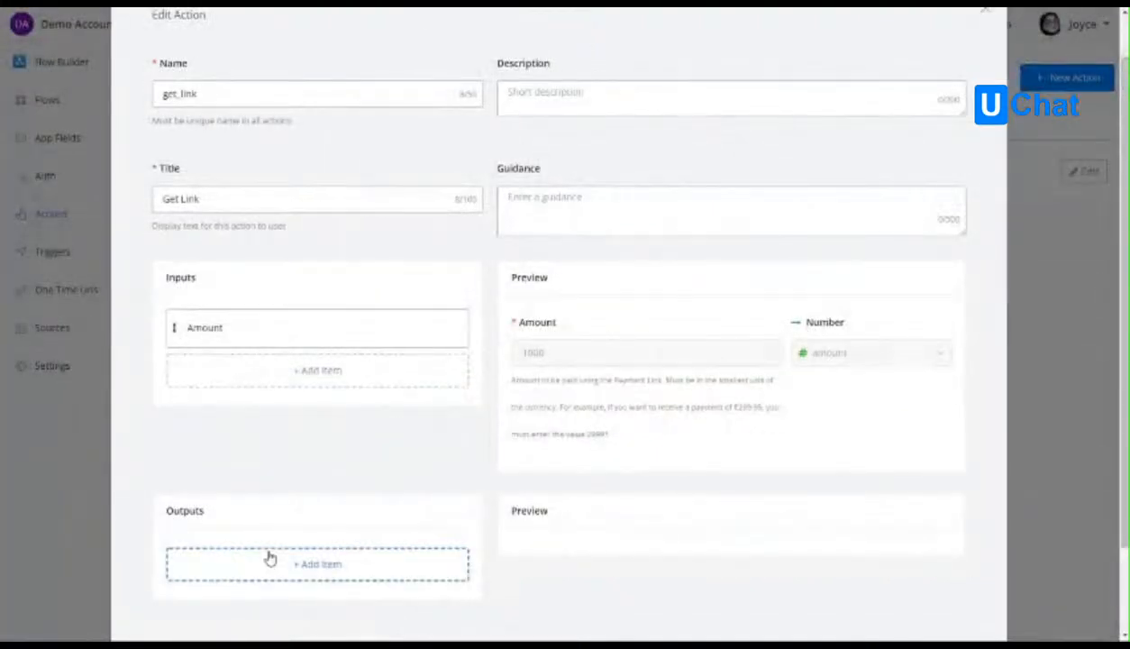
{"action": "left_click", "coordinate": [268, 556]}
{"action": "left_click", "coordinate": [389, 146]}
{"action": "key", "text": "ctrl+v"}
{"action": "left_click", "coordinate": [368, 248]}
{"action": "type", "text": "P"}
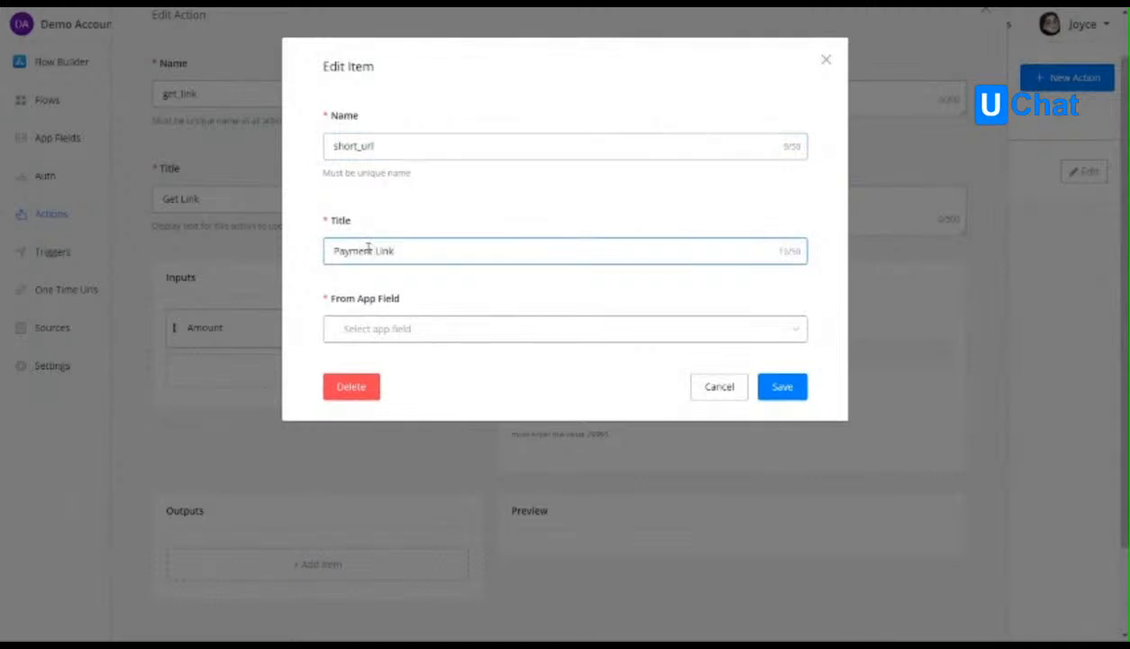
{"action": "left_click", "coordinate": [369, 332]}
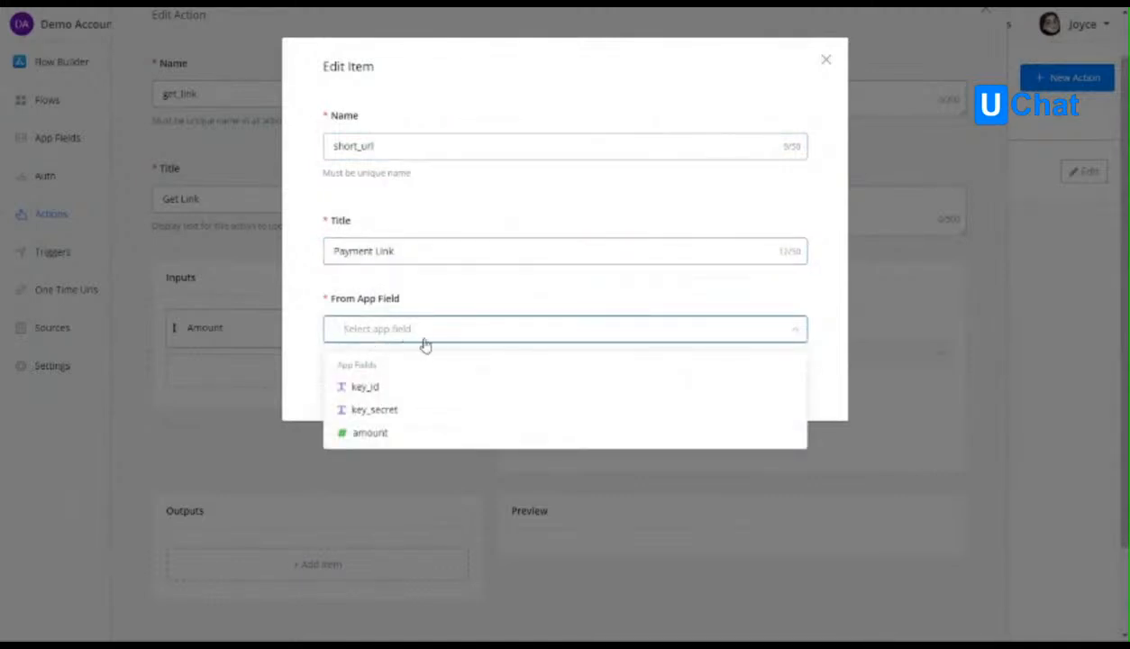
{"action": "type", "text": "short_url"}
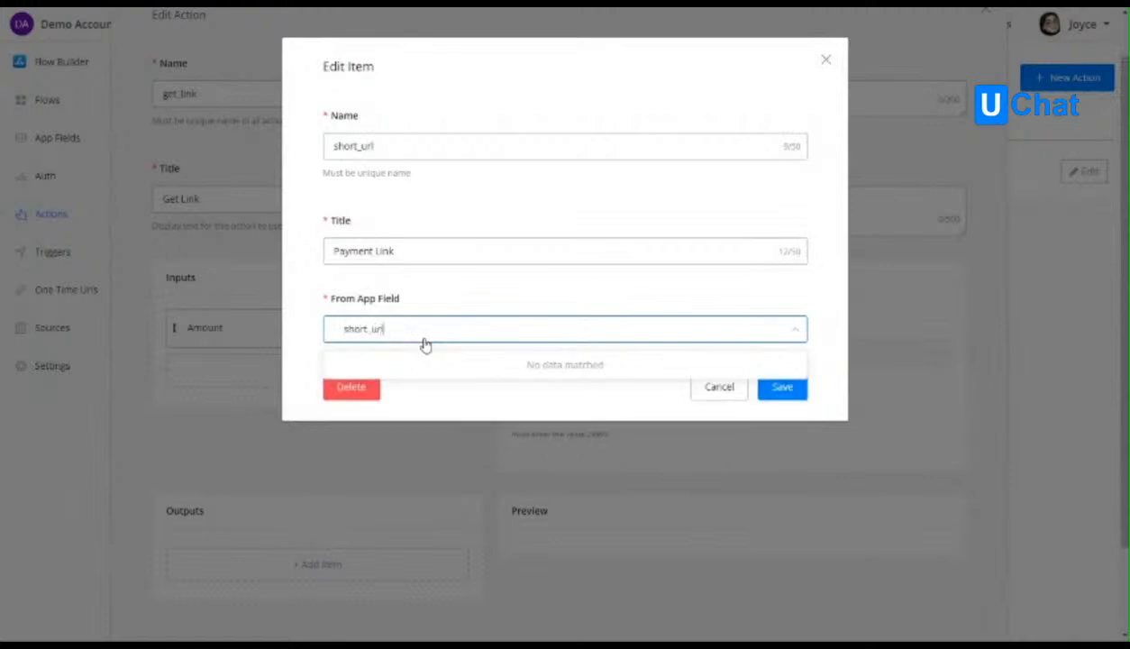
{"action": "left_click", "coordinate": [368, 329]}
{"action": "left_click", "coordinate": [777, 387]}
{"action": "left_click", "coordinate": [718, 388]}
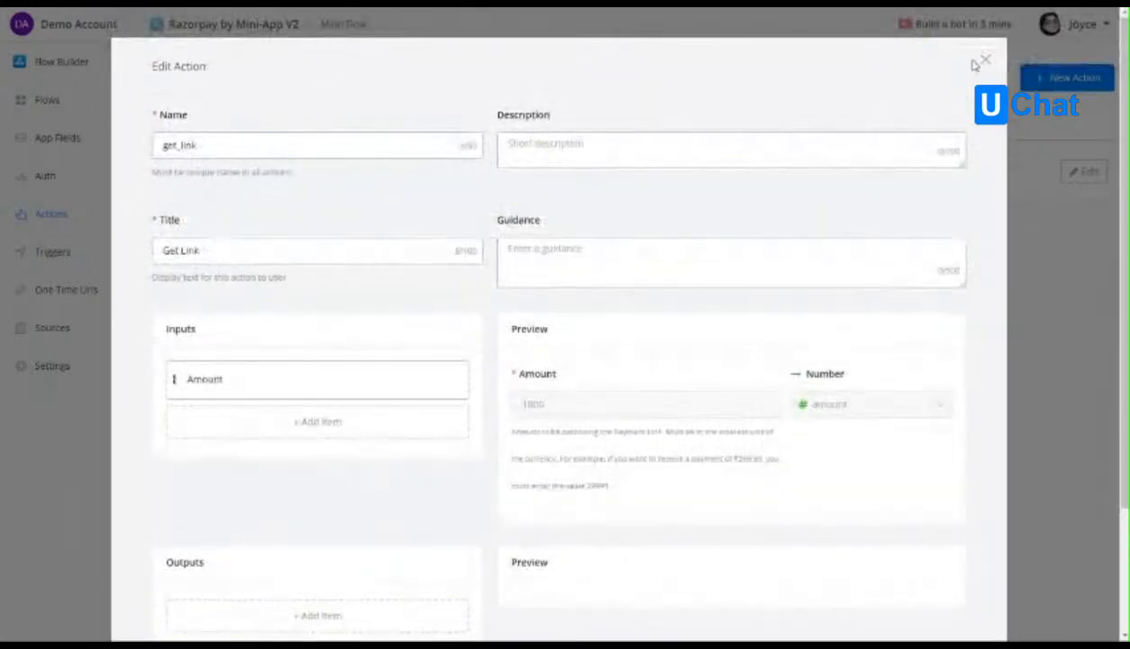
{"action": "left_click", "coordinate": [976, 61]}
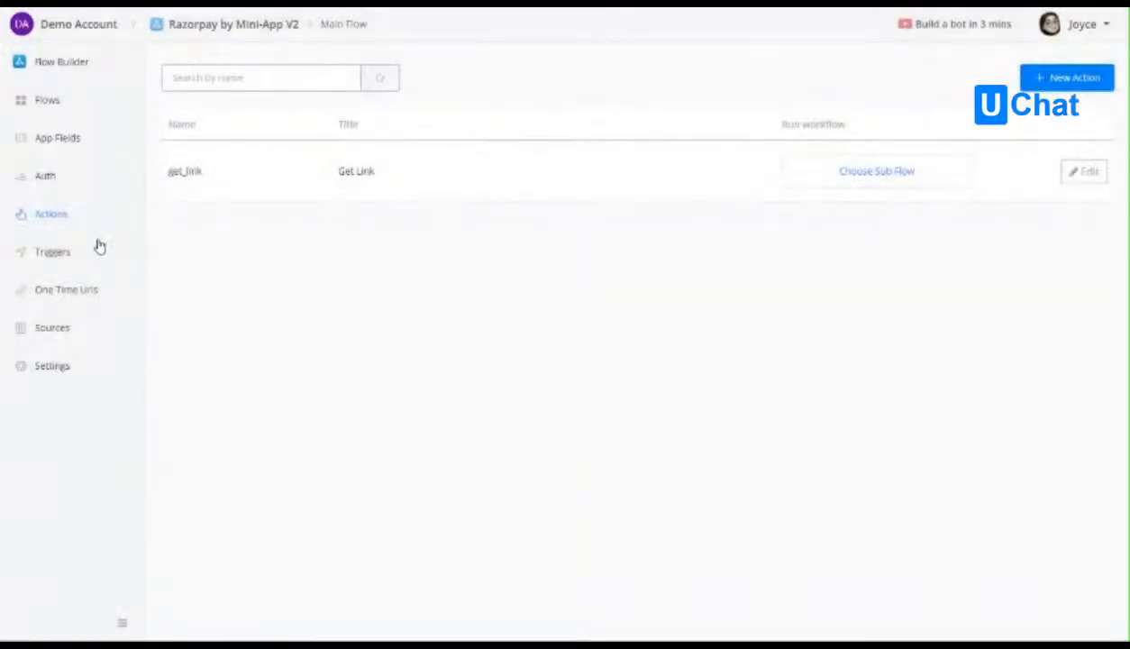
Create a text app field named short_url and check it in the app fields list.
{"action": "left_click", "coordinate": [45, 138]}
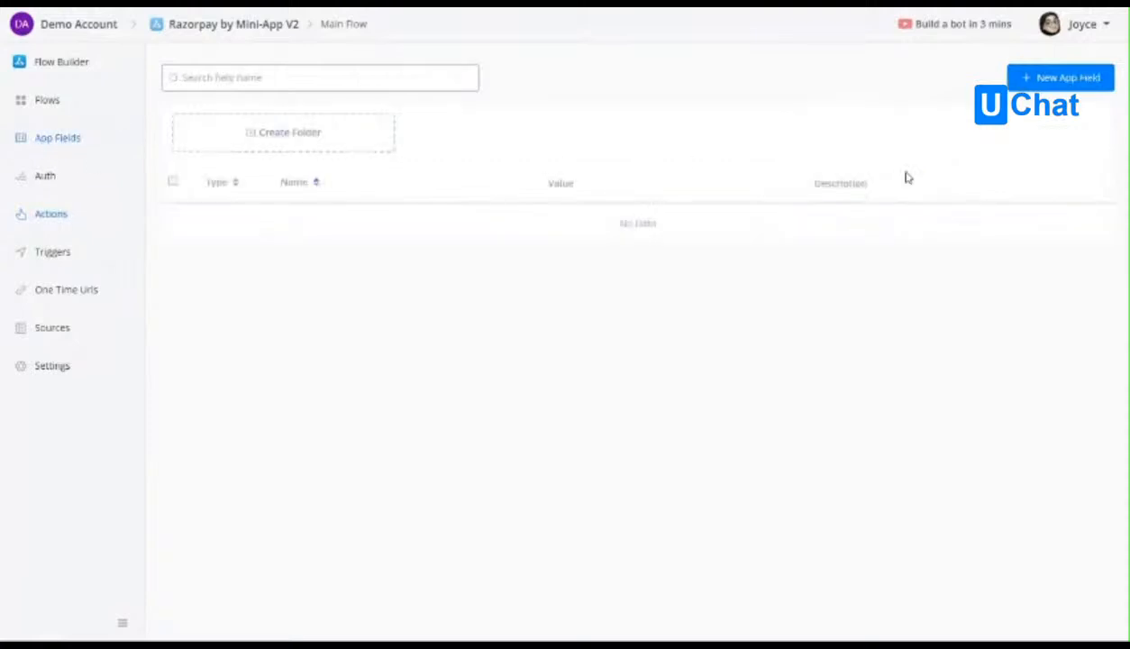
{"action": "left_click", "coordinate": [1056, 81]}
{"action": "left_click", "coordinate": [426, 153]}
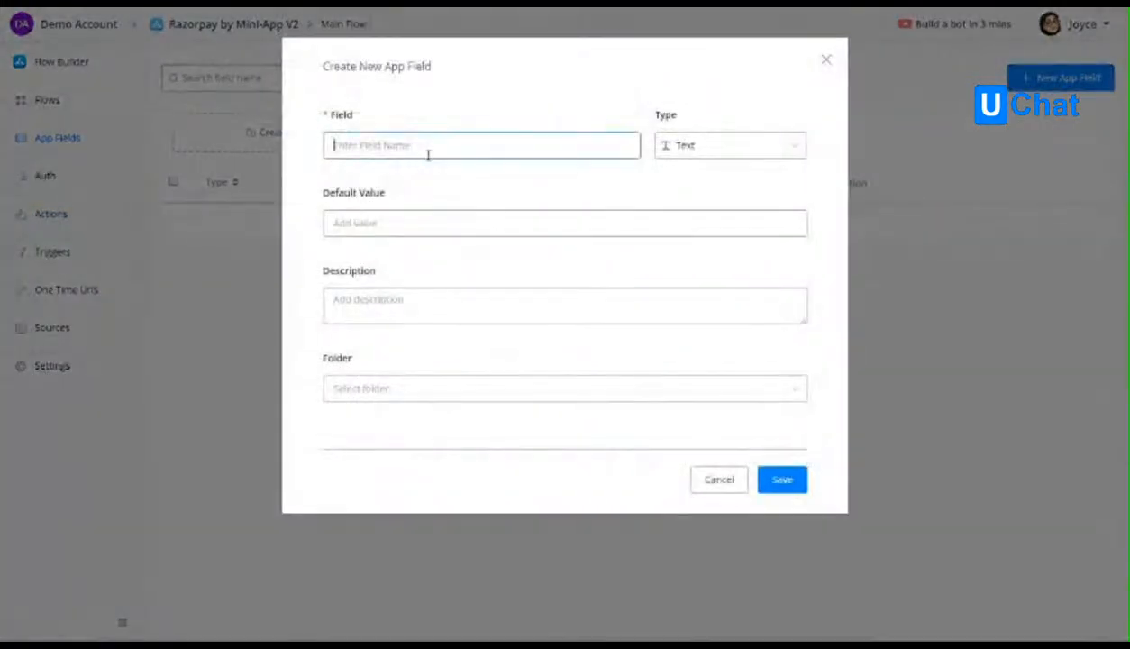
{"action": "type", "text": "rt_url"}
{"action": "left_click", "coordinate": [782, 479]}
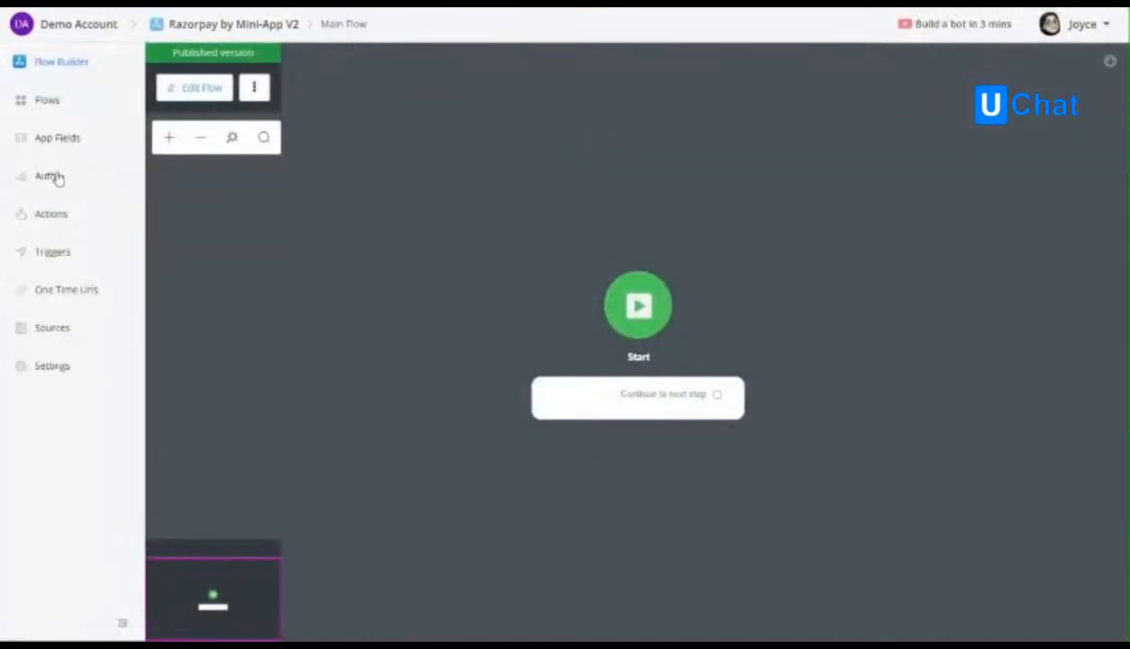
{"action": "left_click", "coordinate": [56, 179]}
{"action": "left_click", "coordinate": [58, 142]}
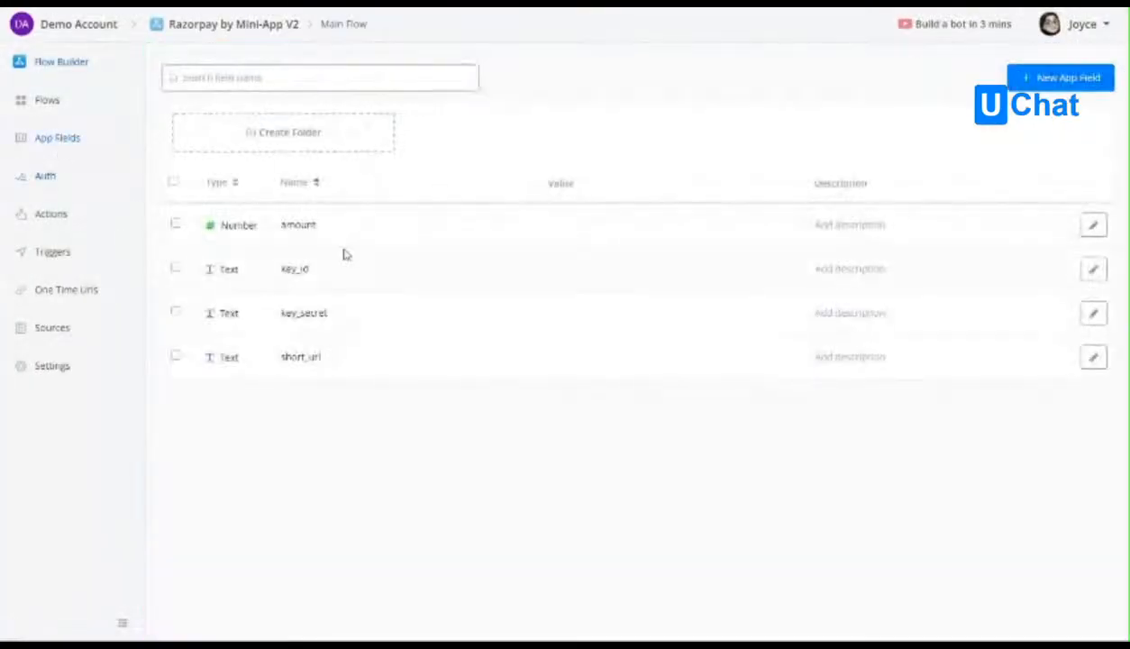
Reopen the Get Link action for editing and add an input item with unique name amount and type Number.
{"action": "left_click", "coordinate": [58, 179]}
{"action": "left_click", "coordinate": [76, 213]}
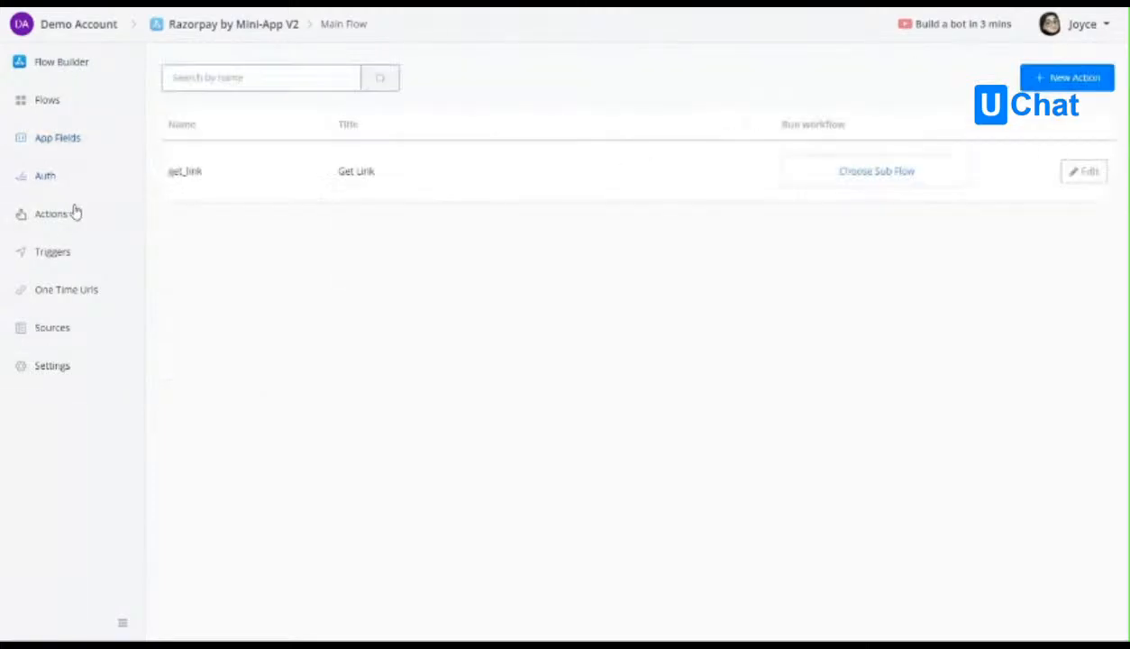
{"action": "left_click", "coordinate": [1084, 172]}
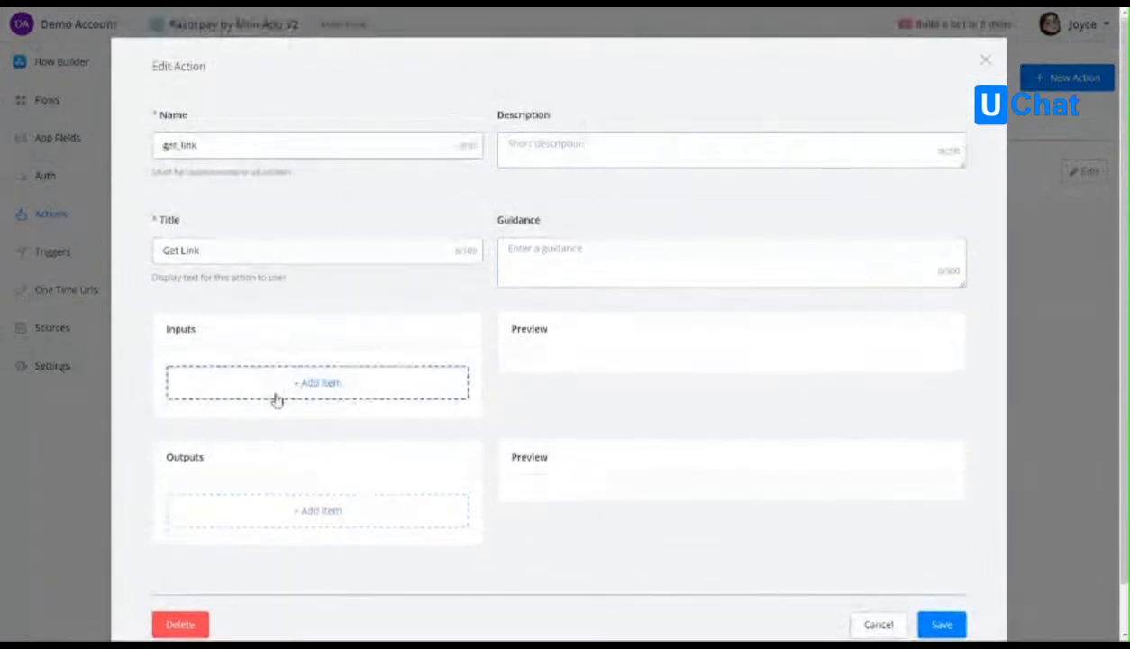
{"action": "left_click", "coordinate": [278, 388]}
{"action": "left_click", "coordinate": [365, 156]}
{"action": "type", "text": "an"}
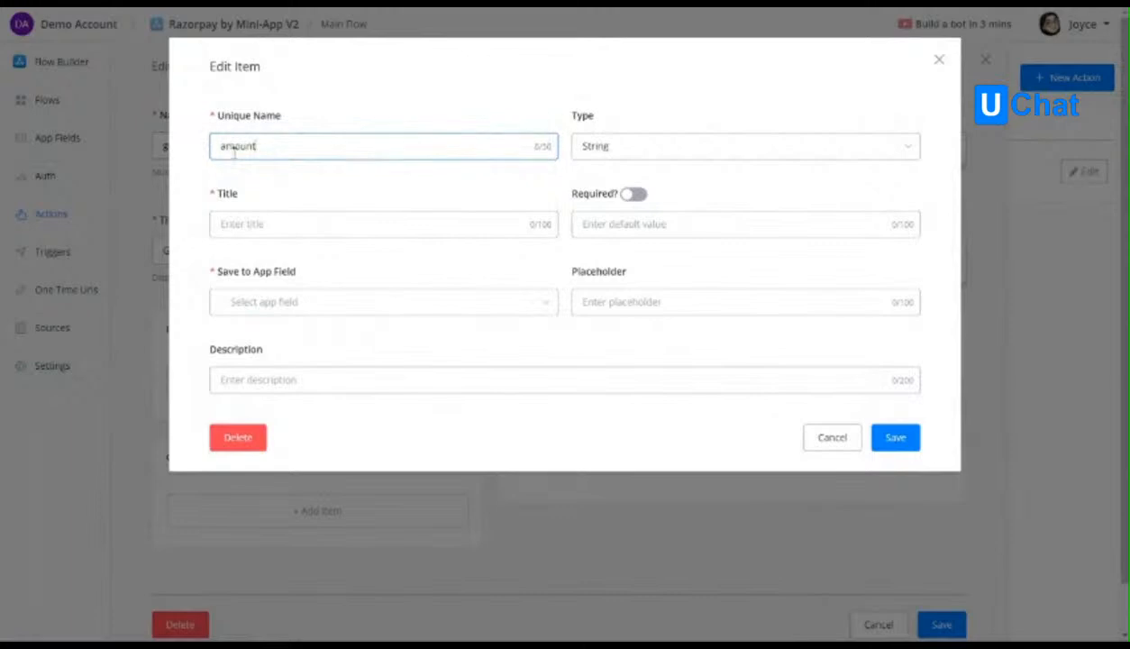
{"action": "left_click", "coordinate": [611, 149]}
{"action": "left_click", "coordinate": [613, 229]}
Title the input Amount, make it required, save it to the amount app field and set the placeholder to 1000.
{"action": "left_click", "coordinate": [315, 225]}
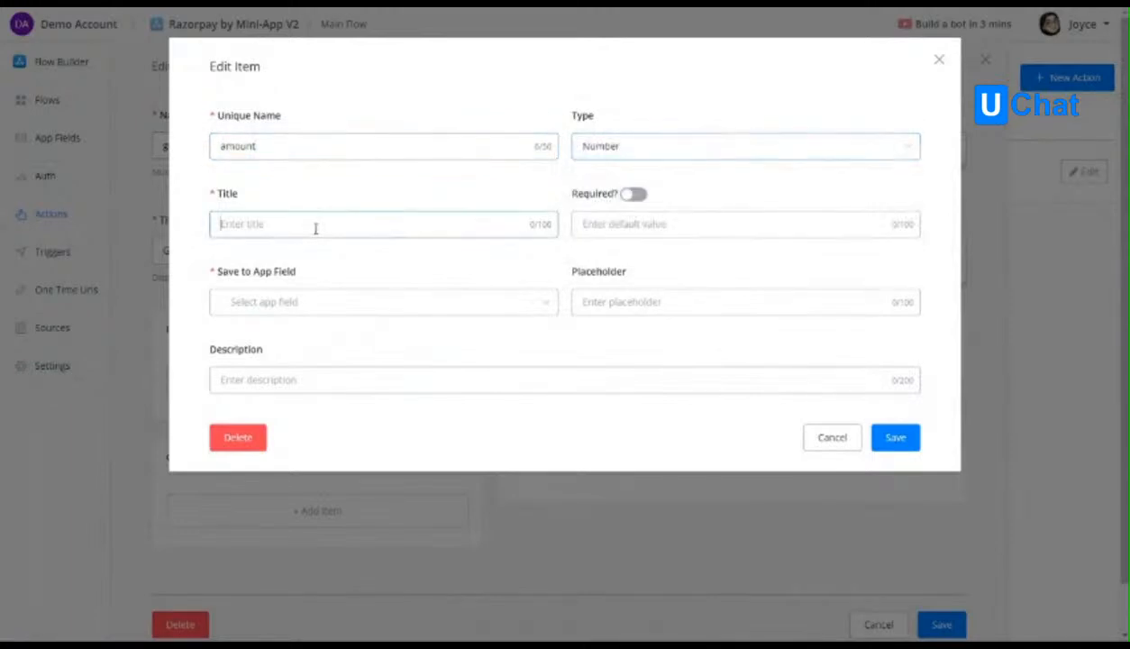
{"action": "type", "text": "Amount"}
{"action": "left_click", "coordinate": [634, 194]}
{"action": "left_click", "coordinate": [259, 304]}
{"action": "left_click", "coordinate": [283, 405]}
{"action": "type", "text": "1000\","}
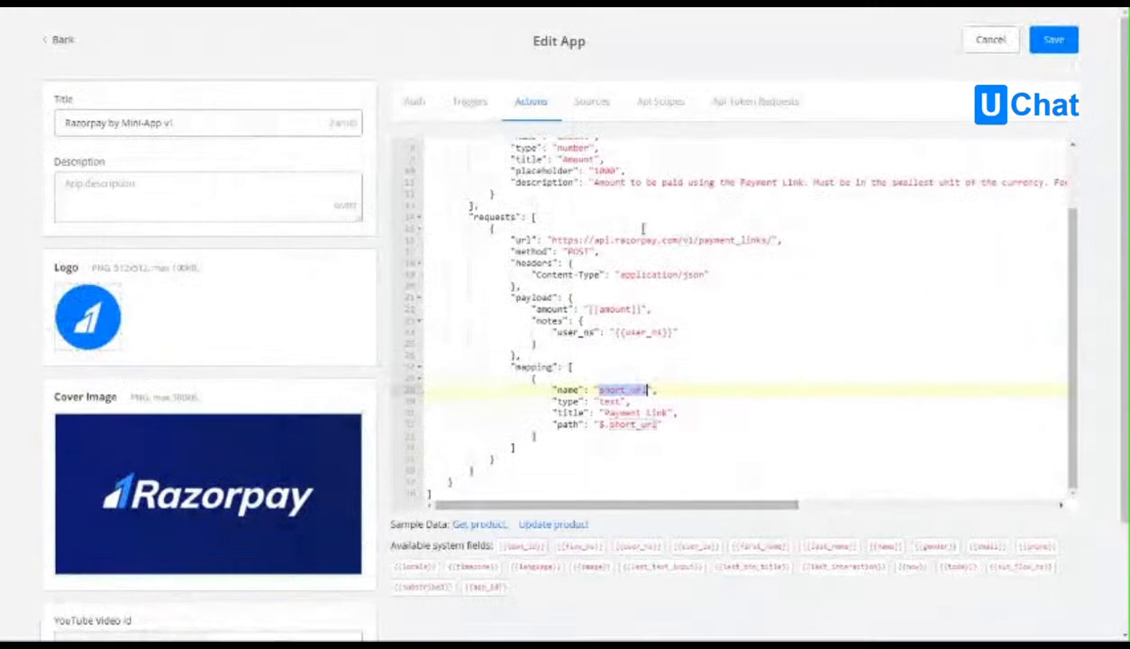
Copy the full amount description from the v1 action code into the input's description and save the item.
{"action": "left_click", "coordinate": [603, 184]}
{"action": "left_click_drag", "start_coordinate": [664, 189], "coordinate": [1079, 187]}
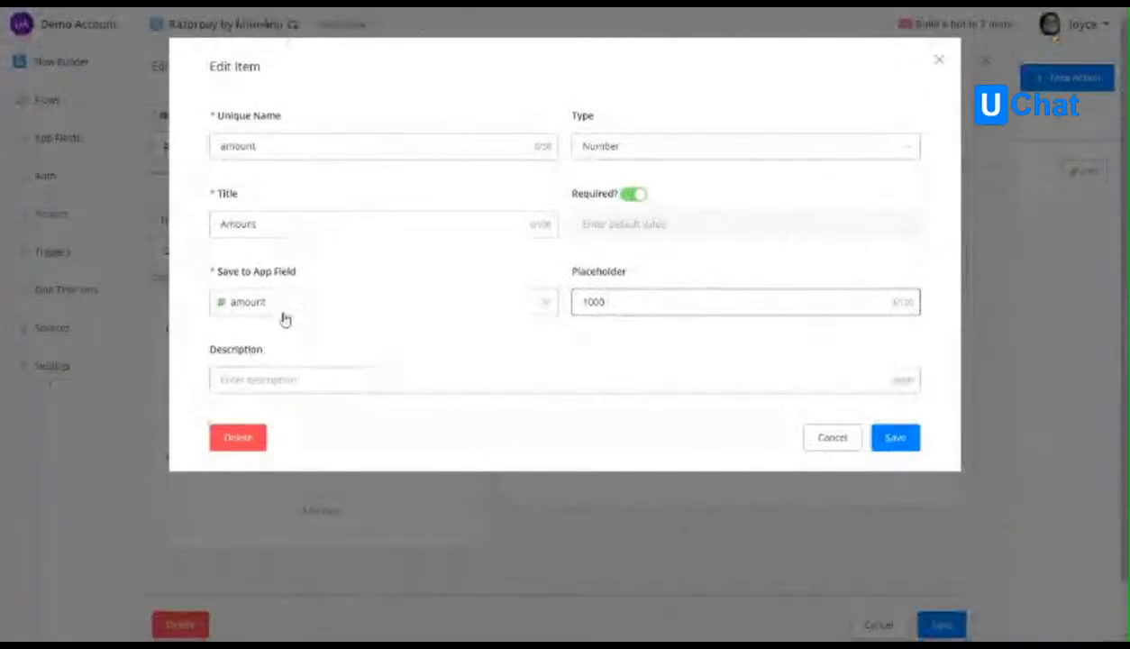
{"action": "left_click", "coordinate": [294, 380]}
{"action": "key", "text": "ctrl+v"}
{"action": "left_click", "coordinate": [896, 437]}
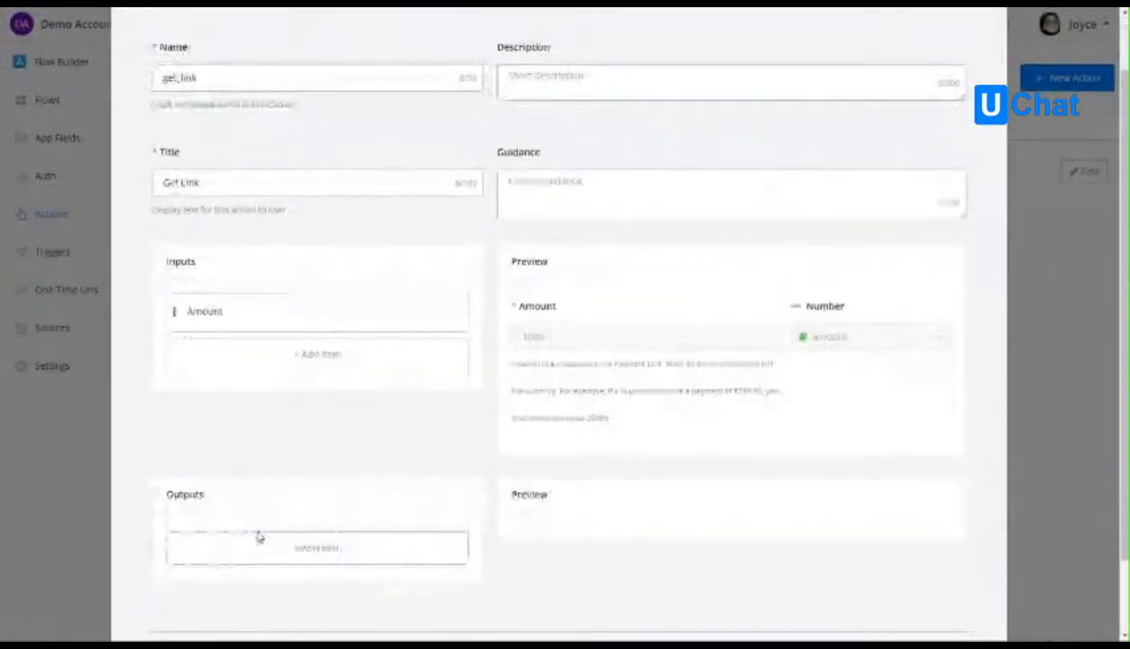
Add an output item named short_url with title Payment Link, taken from the short_url app field, and save it.
{"action": "left_click", "coordinate": [256, 549]}
{"action": "left_click", "coordinate": [394, 147]}
{"action": "type", "text": "short_url"}
{"action": "left_click", "coordinate": [377, 253]}
{"action": "type", "text": "F"}
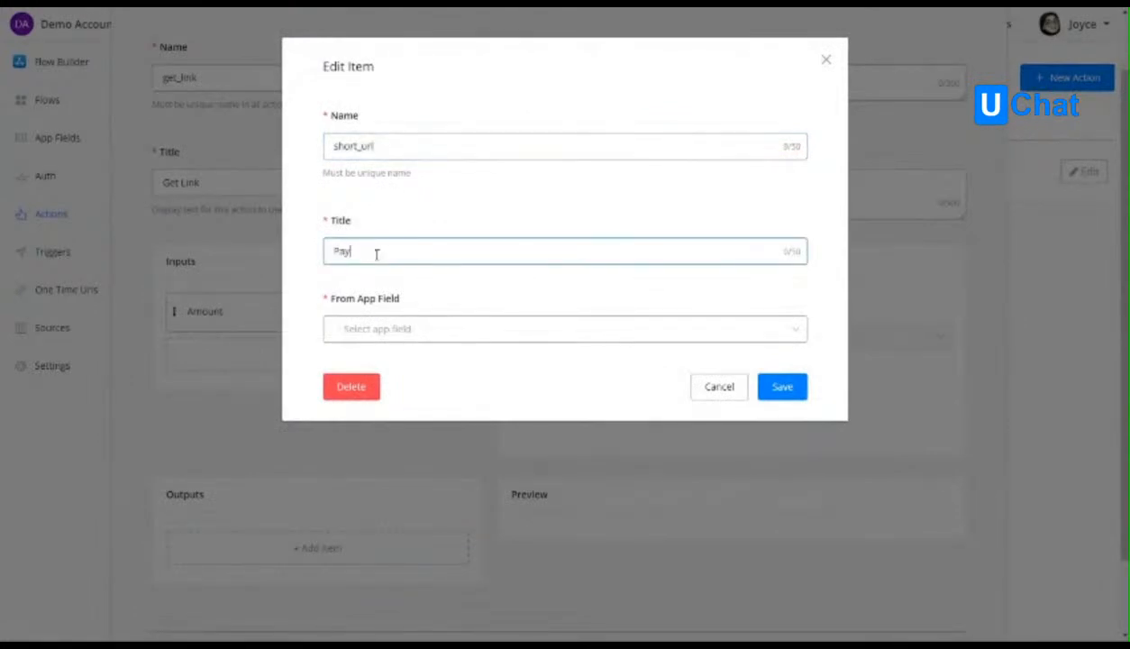
{"action": "left_click", "coordinate": [383, 328]}
{"action": "left_click", "coordinate": [442, 454]}
{"action": "left_click", "coordinate": [773, 394]}
Review the Get Link action's name, title, inputs, outputs and their previews.
{"action": "scroll", "coordinate": [653, 413], "scroll_direction": "down", "scroll_amount": 3}
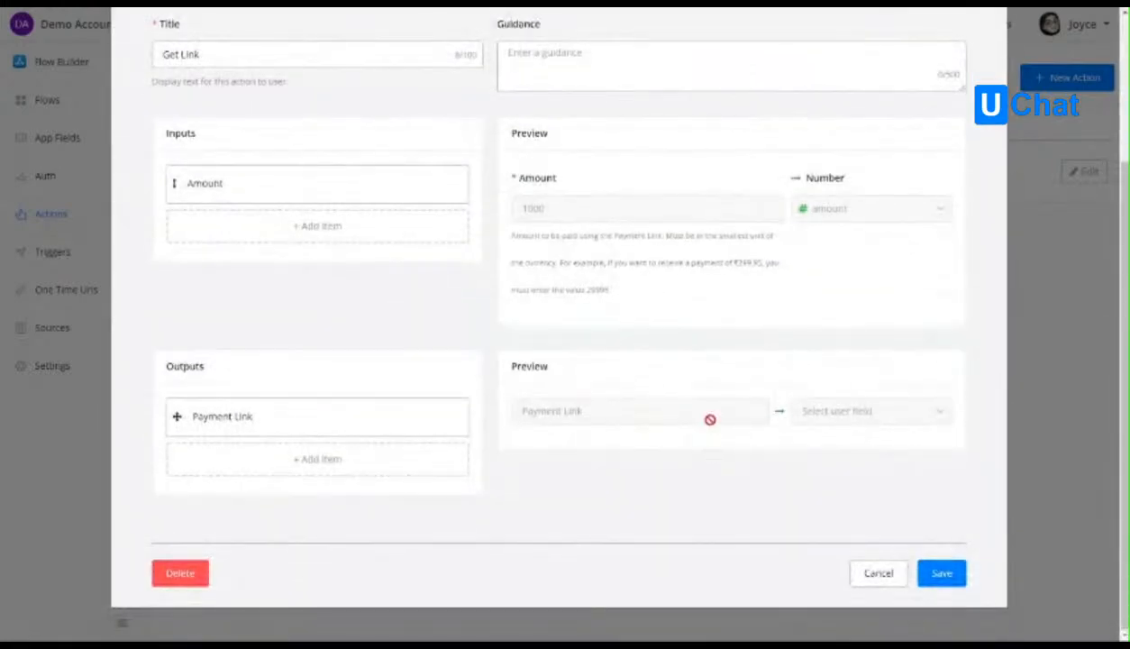
{"action": "scroll", "coordinate": [710, 419], "scroll_direction": "up", "scroll_amount": 3}
{"action": "scroll", "coordinate": [682, 413], "scroll_direction": "down", "scroll_amount": 1}
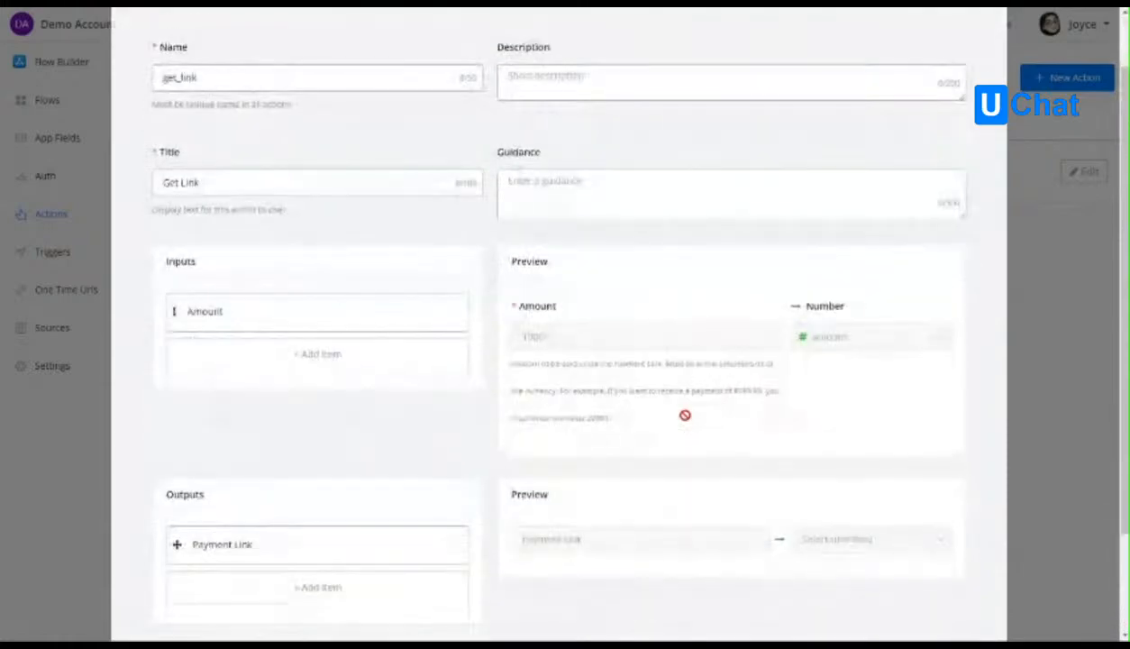
{"action": "scroll", "coordinate": [685, 417], "scroll_direction": "up", "scroll_amount": 1}
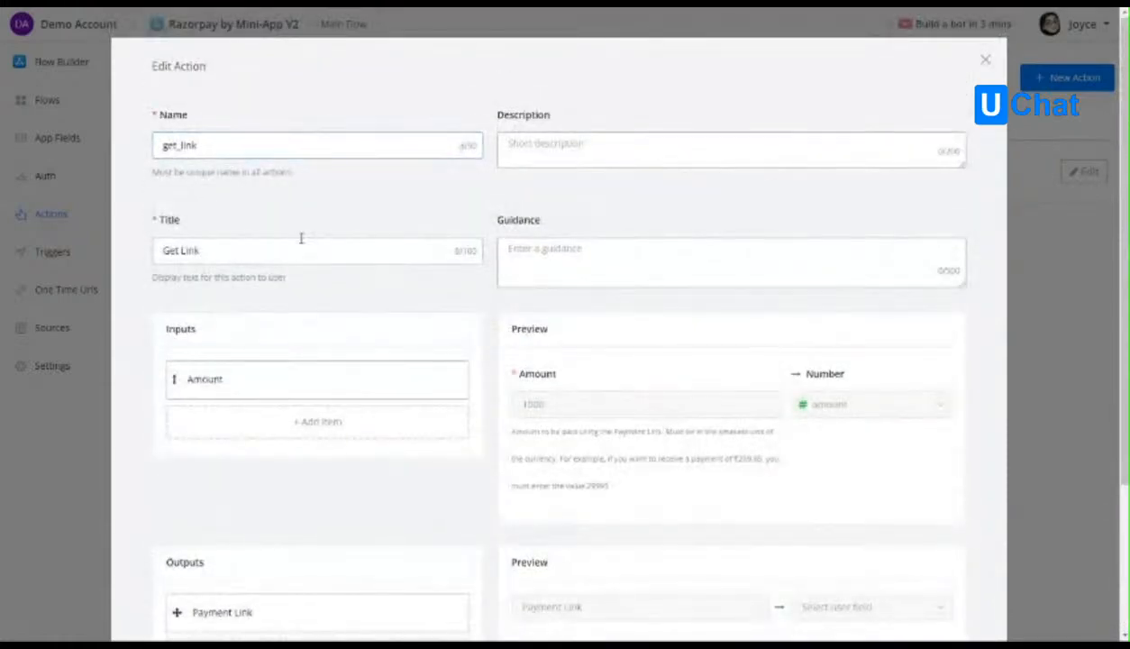
{"action": "scroll", "coordinate": [301, 237], "scroll_direction": "down", "scroll_amount": 2}
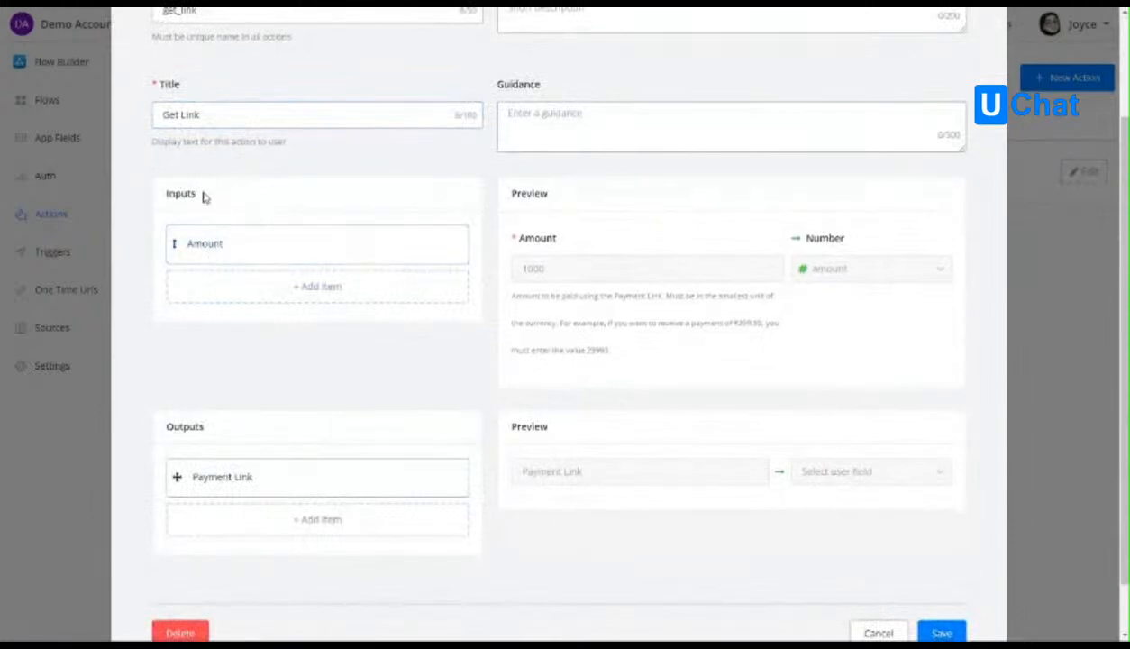
{"action": "scroll", "coordinate": [568, 439], "scroll_direction": "down", "scroll_amount": 1}
{"action": "scroll", "coordinate": [451, 270], "scroll_direction": "up", "scroll_amount": 2}
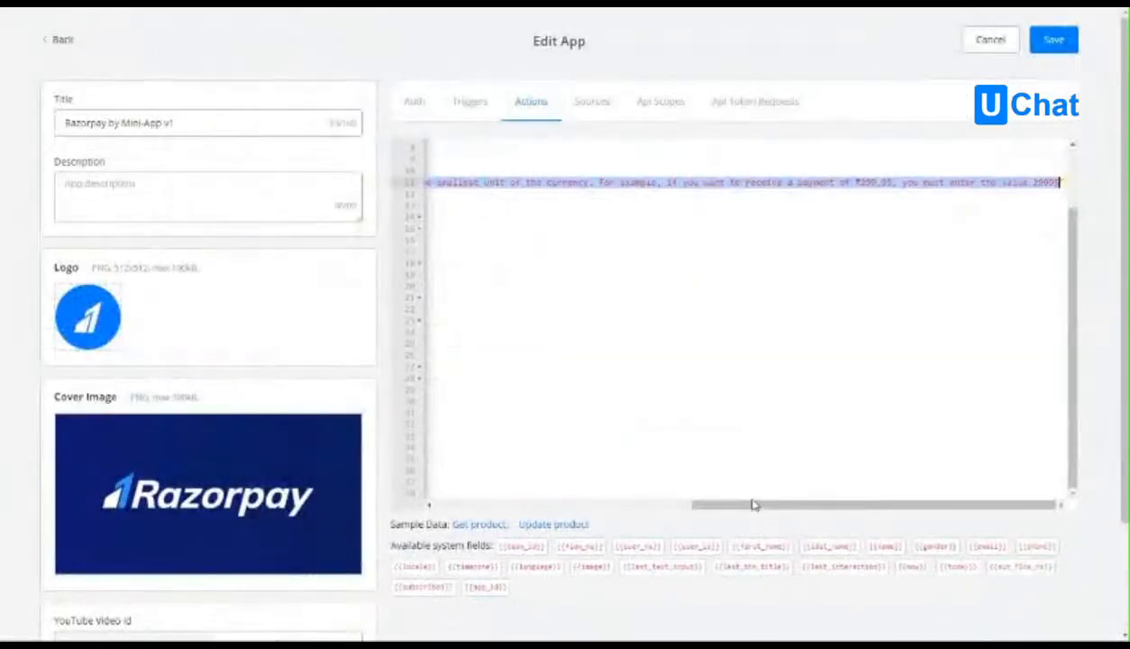
Examine the name, title, forms, requests and mapping sections of the v1 action code for comparison with Get Link.
{"action": "left_click_drag", "start_coordinate": [752, 505], "coordinate": [448, 508]}
{"action": "scroll", "coordinate": [595, 359], "scroll_direction": "up", "scroll_amount": 1}
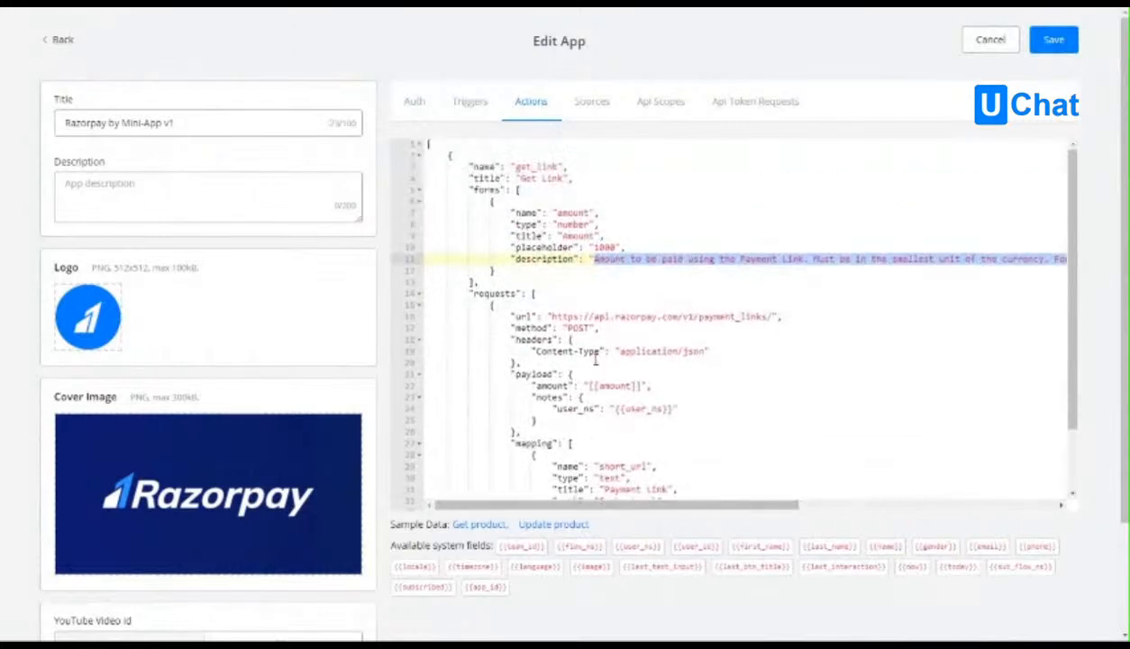
{"action": "left_click", "coordinate": [509, 258]}
{"action": "double_click", "coordinate": [528, 168]}
{"action": "left_click", "coordinate": [543, 178]}
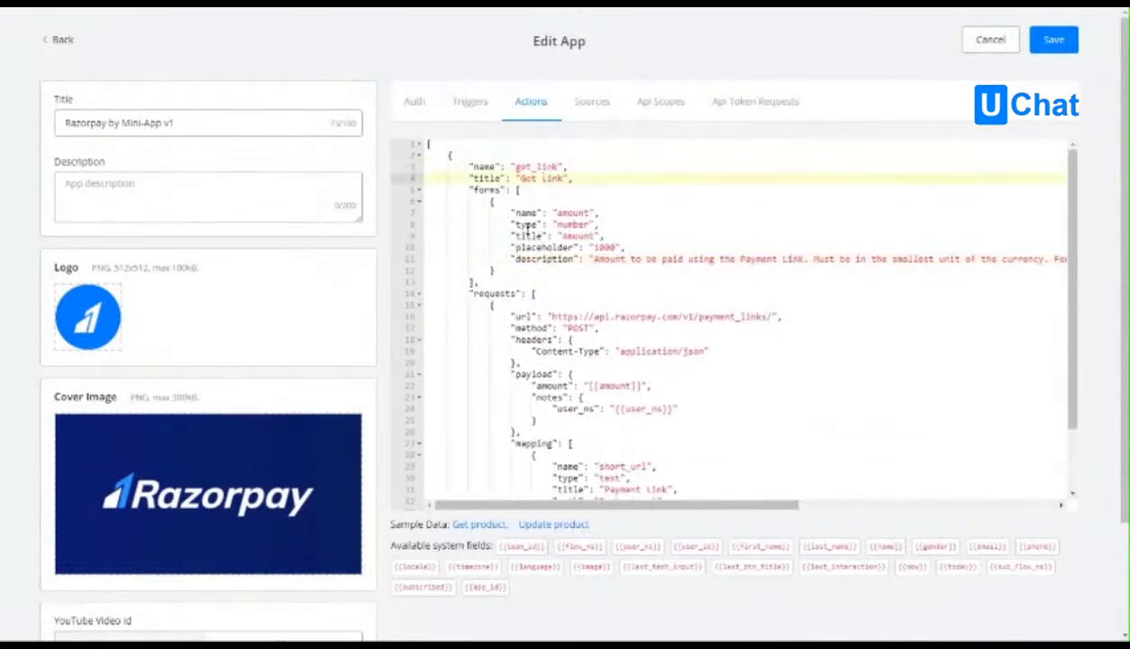
{"action": "triple_click", "coordinate": [490, 190]}
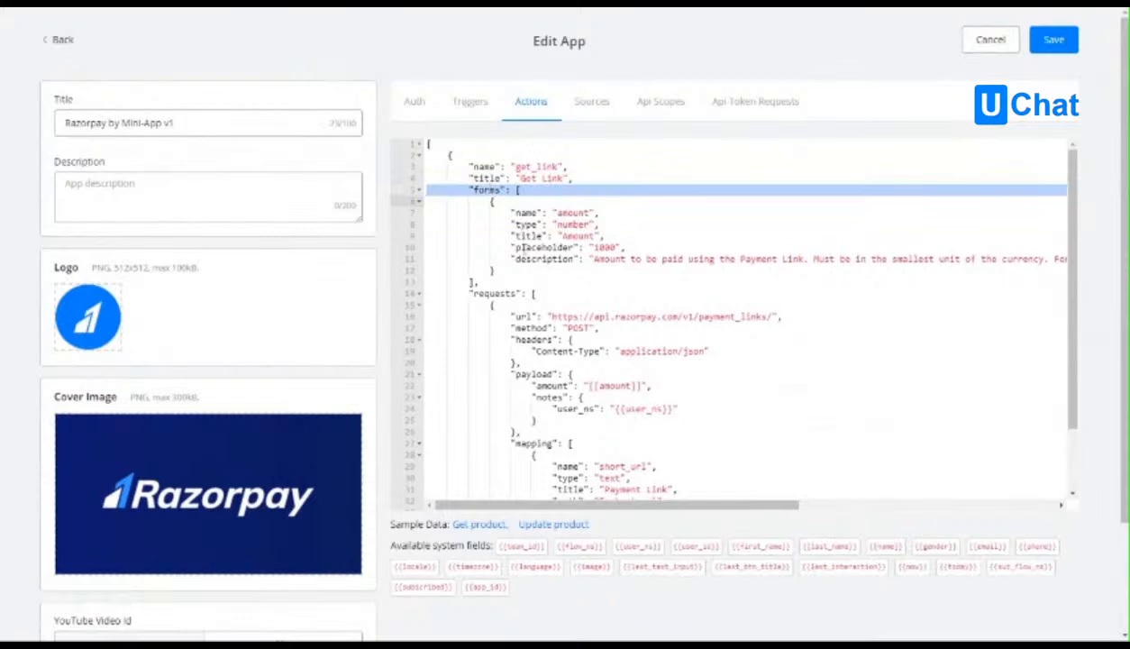
{"action": "left_click", "coordinate": [527, 246]}
{"action": "scroll", "coordinate": [526, 247], "scroll_direction": "down", "scroll_amount": 1}
{"action": "left_click", "coordinate": [527, 241]}
{"action": "double_click", "coordinate": [494, 252]}
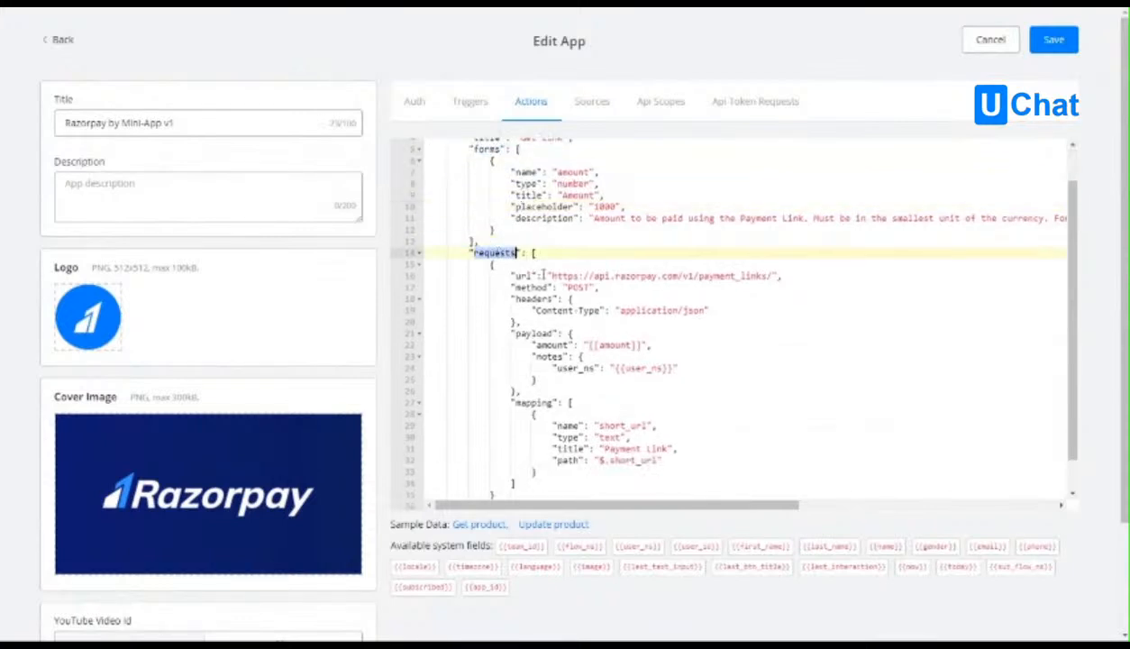
{"action": "scroll", "coordinate": [542, 274], "scroll_direction": "down", "scroll_amount": 1}
{"action": "left_click", "coordinate": [575, 344]}
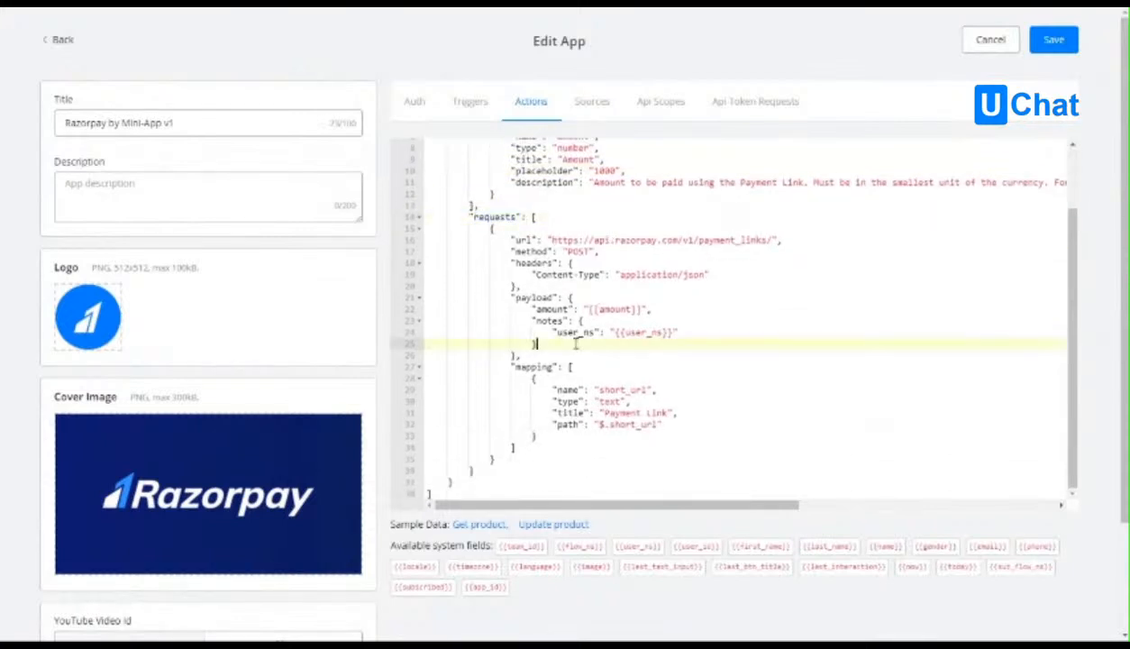
{"action": "left_click", "coordinate": [532, 367]}
{"action": "left_click", "coordinate": [594, 401]}
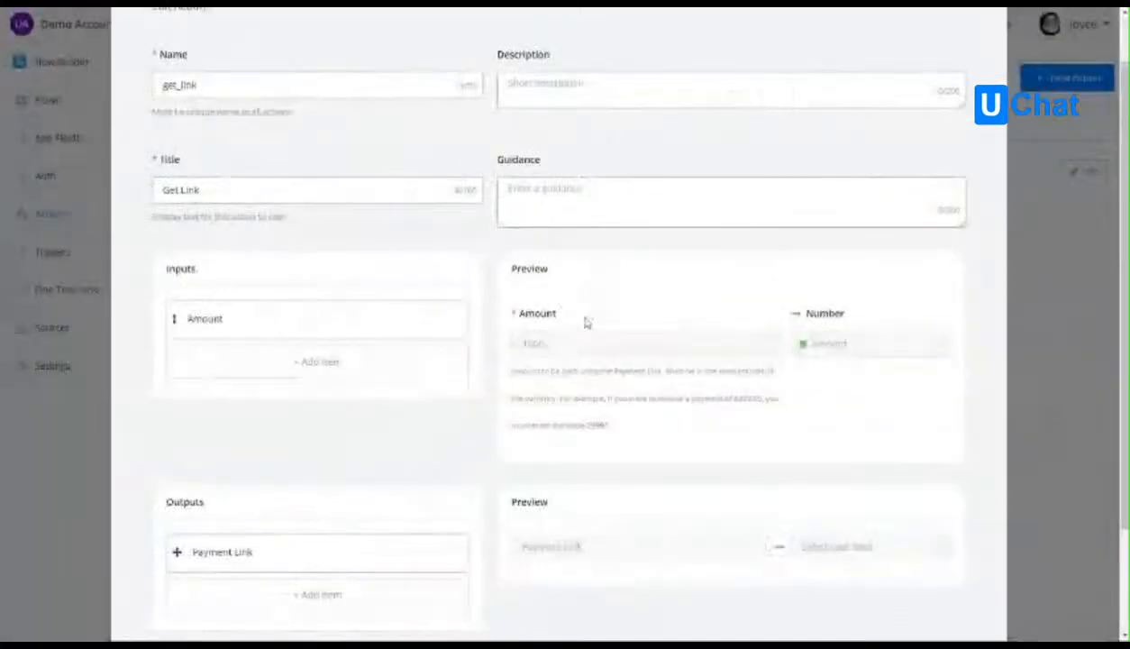
Save the Get Link action and check which sub flows can be assigned to run for it.
{"action": "scroll", "coordinate": [585, 320], "scroll_direction": "down", "scroll_amount": 3}
{"action": "left_click", "coordinate": [949, 572]}
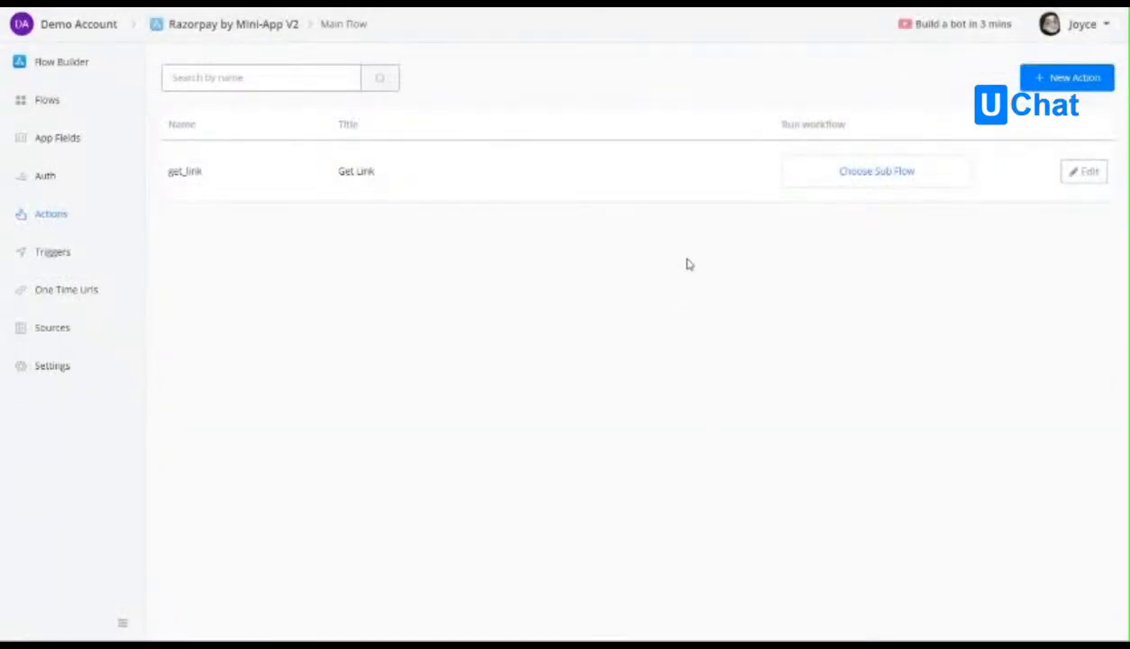
{"action": "left_click", "coordinate": [871, 173]}
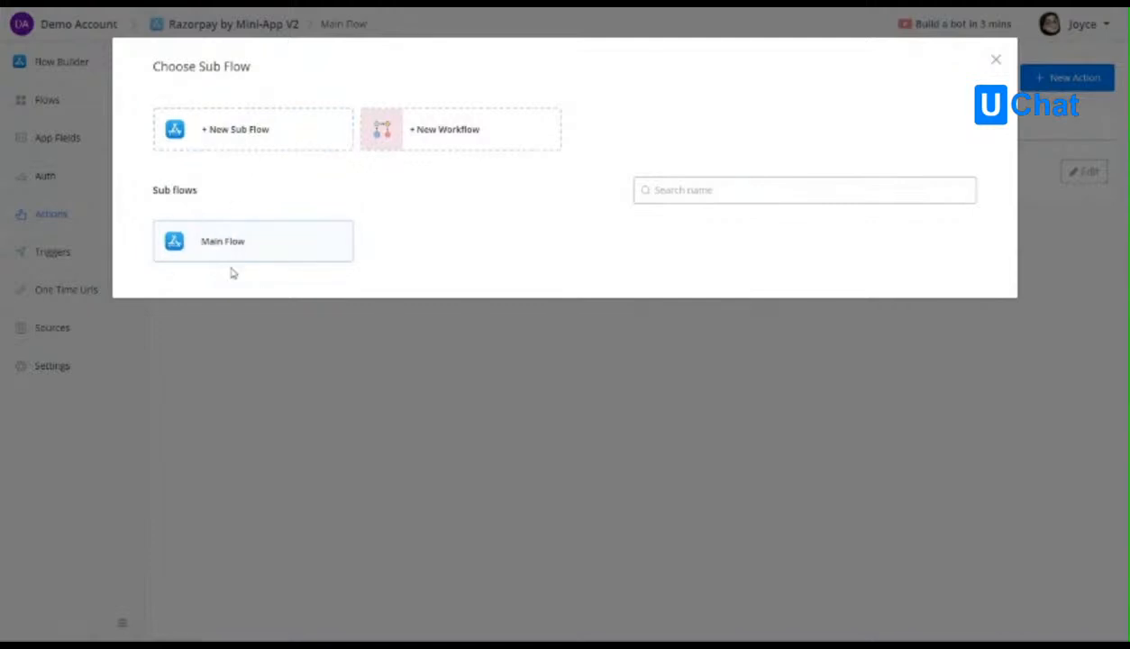
{"action": "left_click", "coordinate": [997, 61]}
Review the main flow, the sub flow list, the types offered for a new sub flow, and the app fields.
{"action": "left_click", "coordinate": [88, 66]}
{"action": "scroll", "coordinate": [686, 356], "scroll_direction": "down", "scroll_amount": 3}
{"action": "left_click_drag", "start_coordinate": [877, 407], "coordinate": [813, 429]}
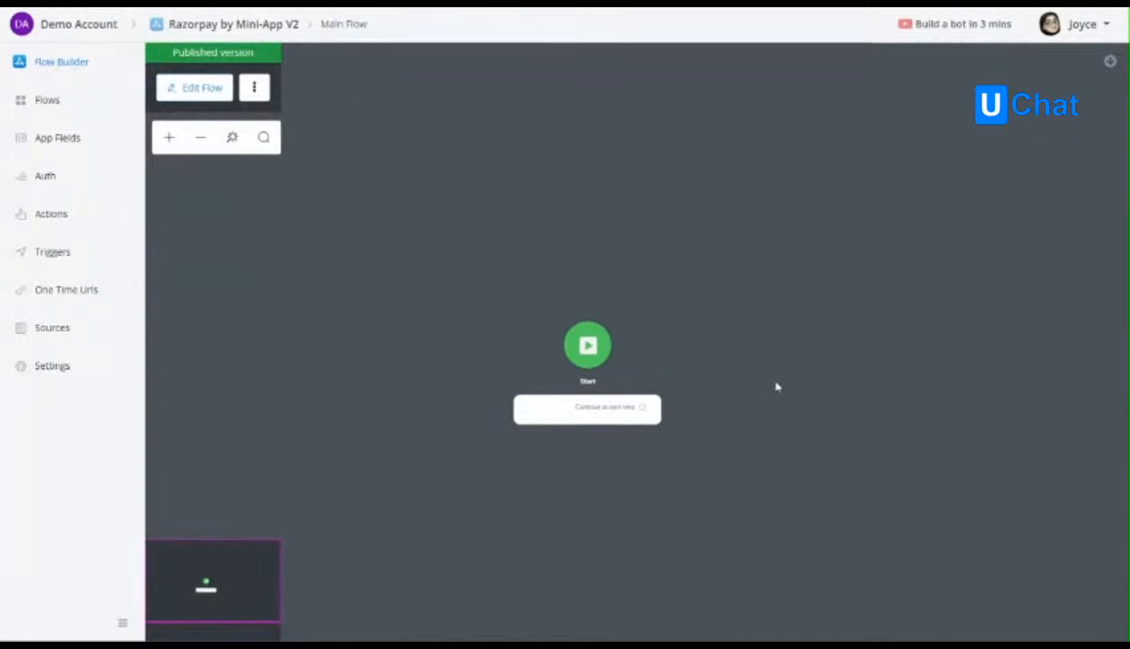
{"action": "left_click", "coordinate": [59, 107]}
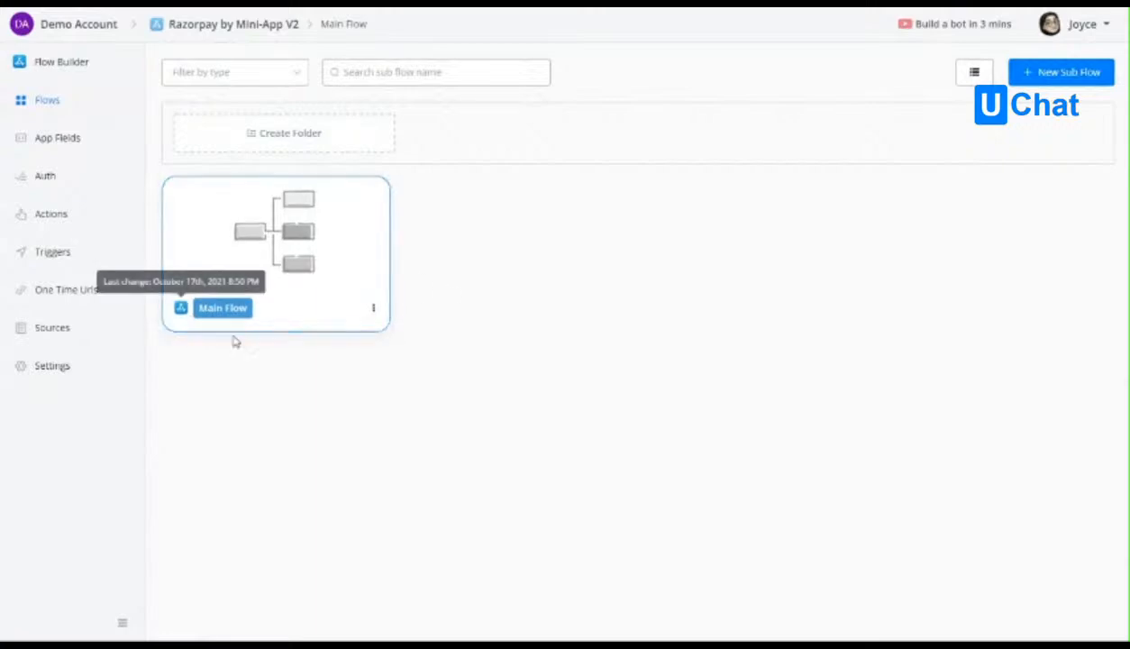
{"action": "left_click", "coordinate": [1070, 74]}
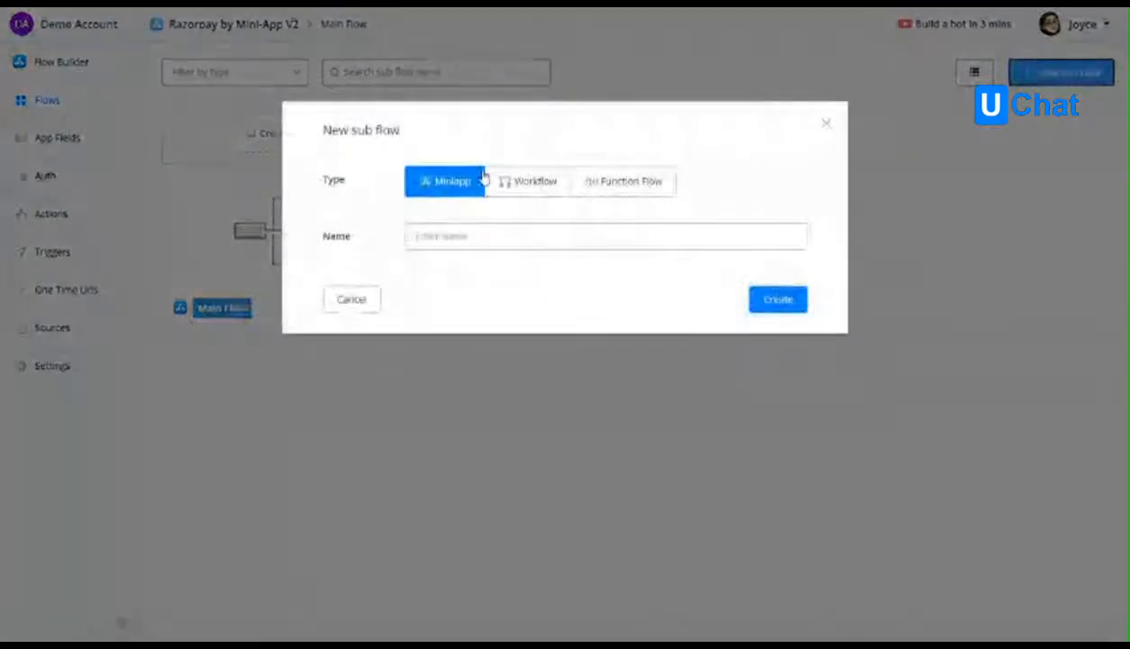
{"action": "left_click", "coordinate": [827, 125]}
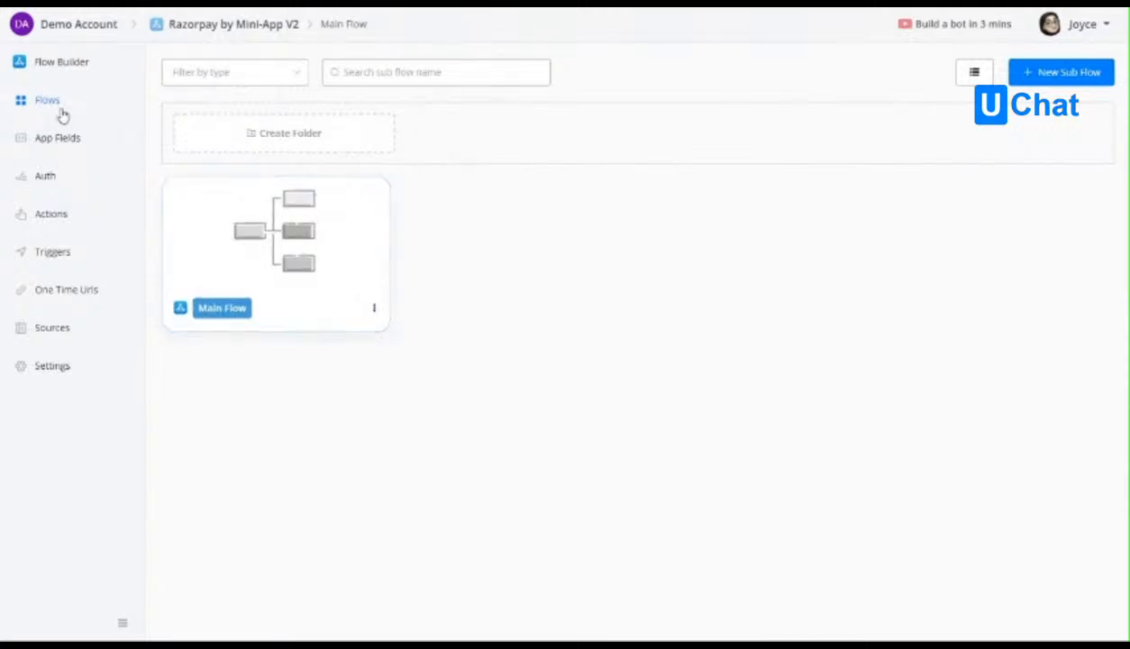
{"action": "left_click", "coordinate": [78, 141]}
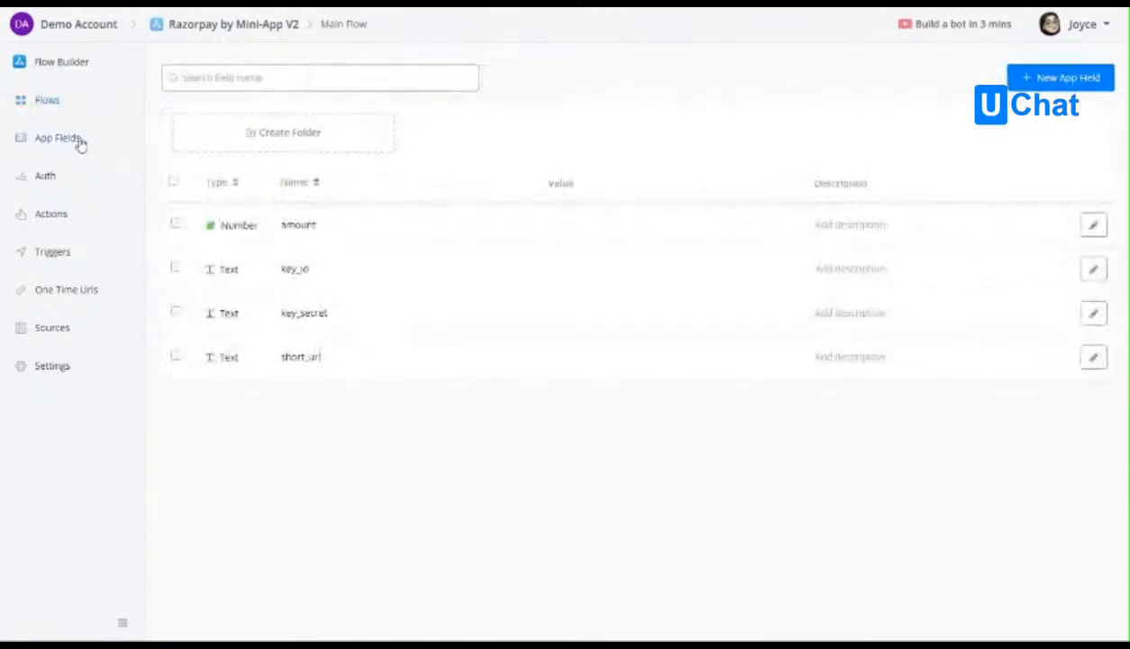
Create a new sub flow named Get Link and assign it to run for the get_link action.
{"action": "left_click", "coordinate": [52, 215]}
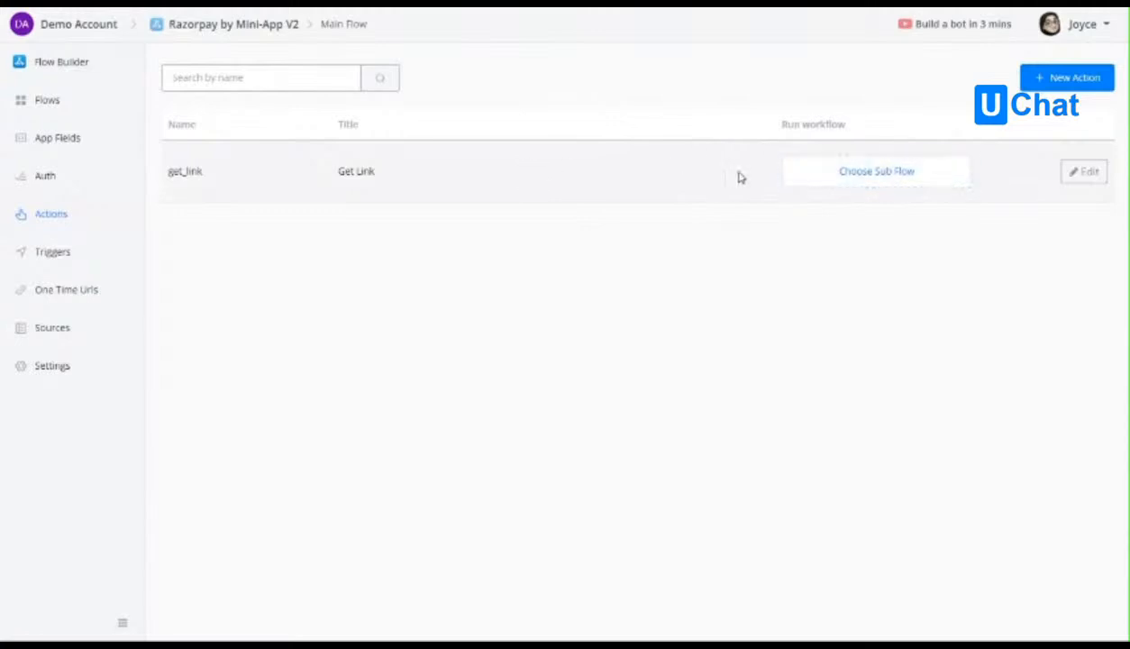
{"action": "left_click", "coordinate": [835, 172]}
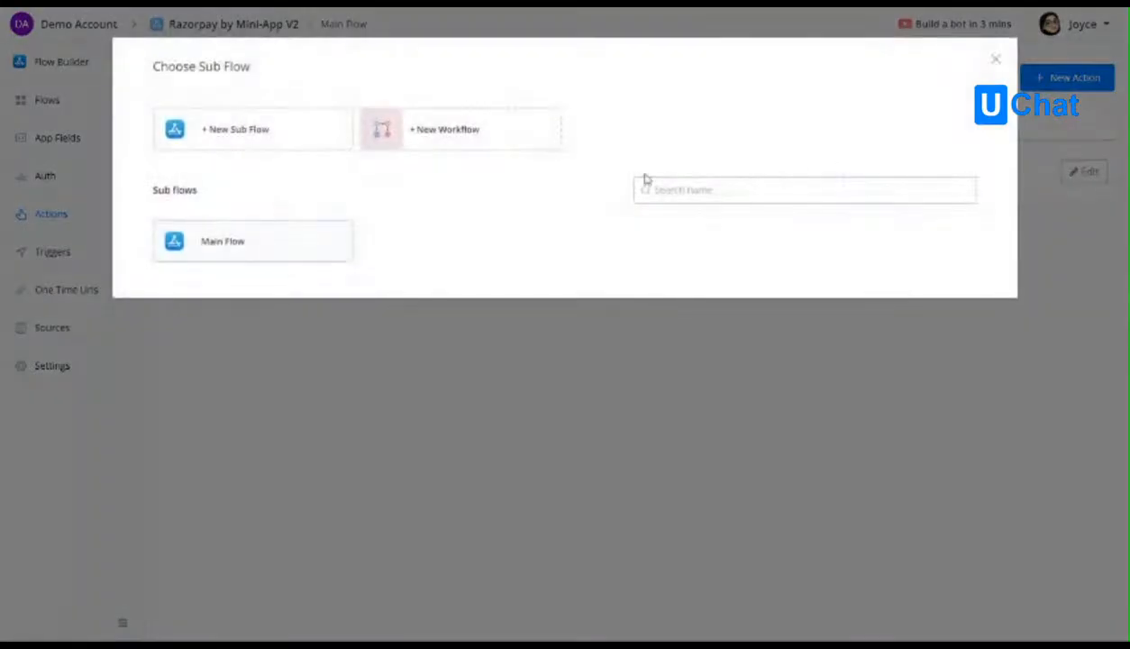
{"action": "left_click", "coordinate": [242, 136]}
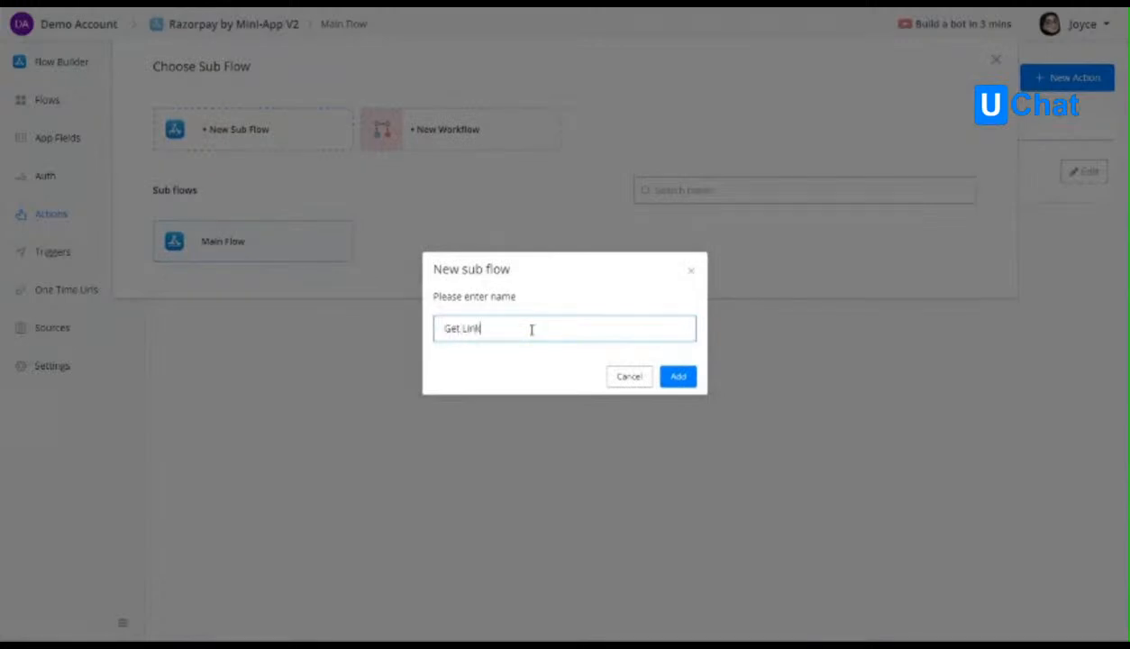
{"action": "left_click", "coordinate": [677, 376]}
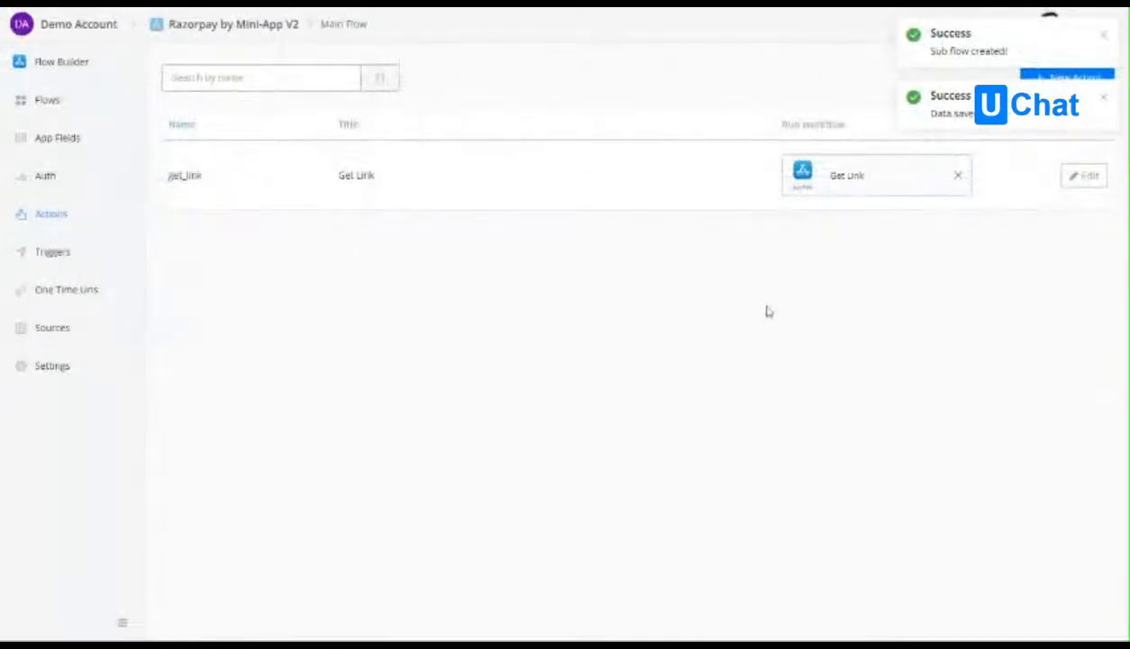
Open the Get Link sub flow, connect a new Action step after Start, and check which other step types can be created.
{"action": "left_click", "coordinate": [54, 100]}
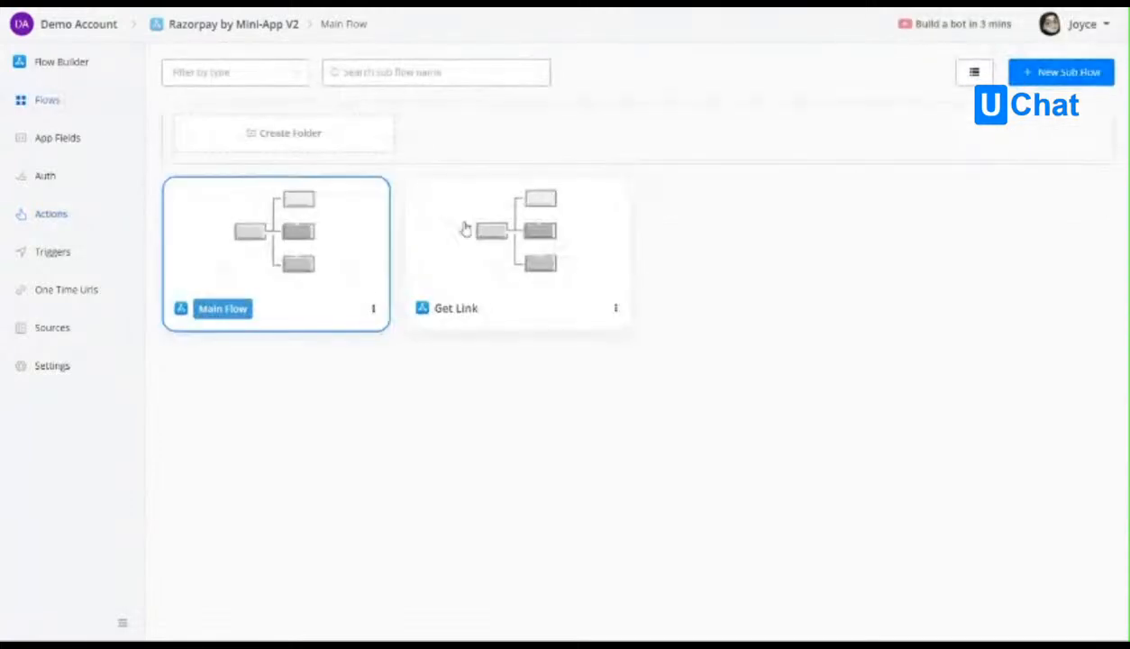
{"action": "left_click", "coordinate": [523, 251]}
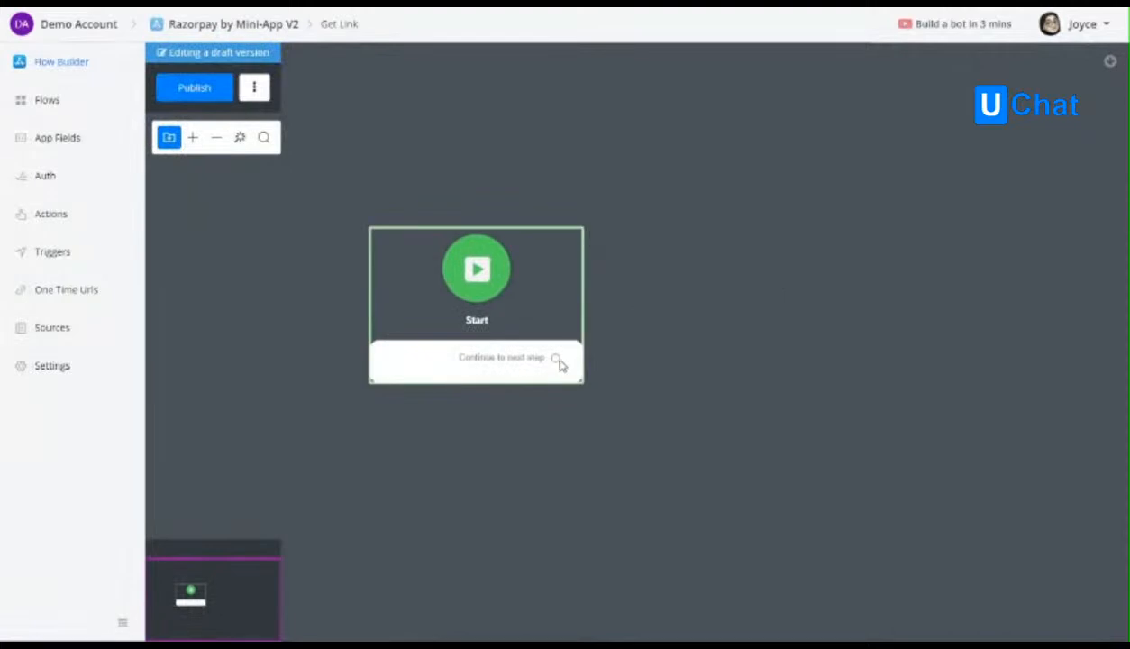
{"action": "left_click_drag", "start_coordinate": [557, 359], "coordinate": [742, 253]}
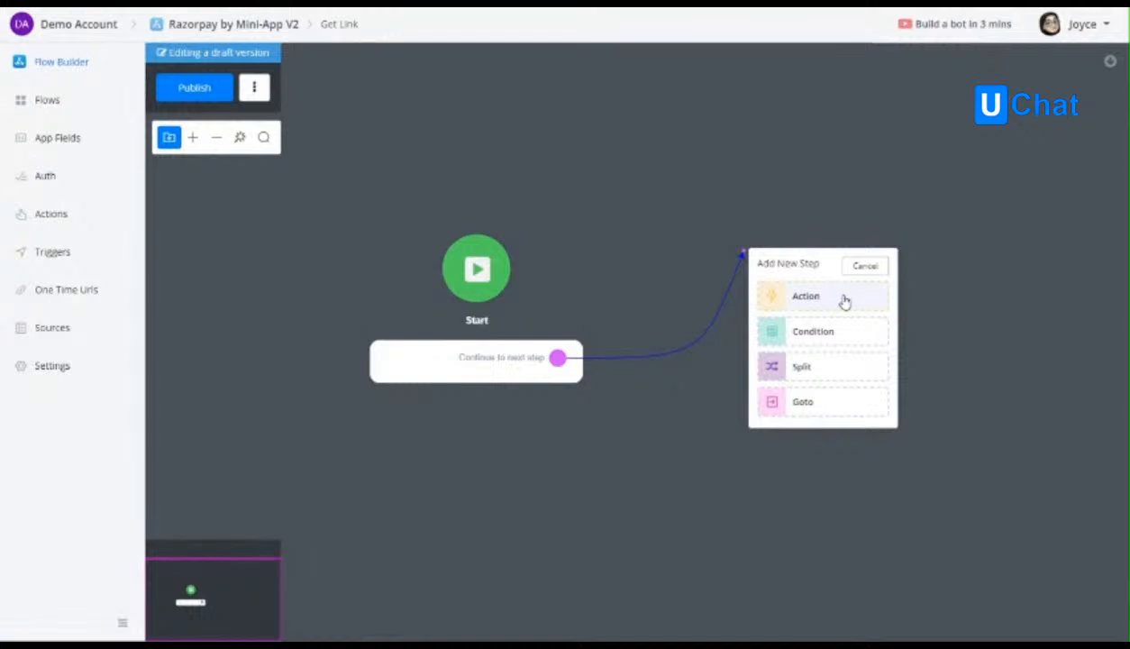
{"action": "left_click", "coordinate": [845, 301]}
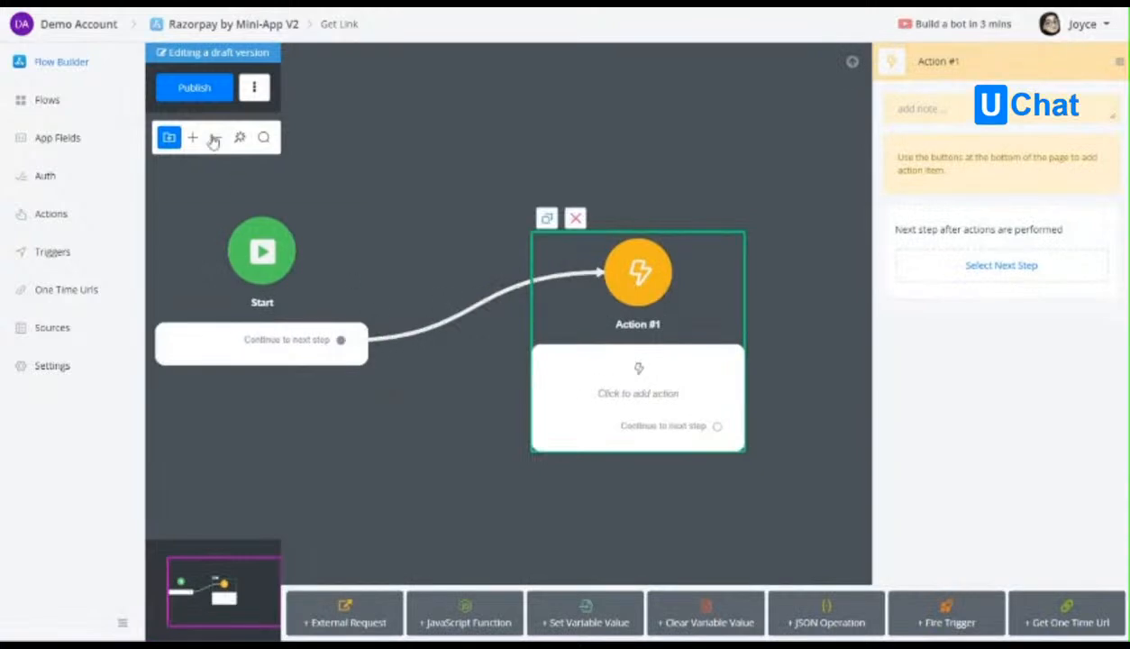
{"action": "left_click", "coordinate": [169, 140]}
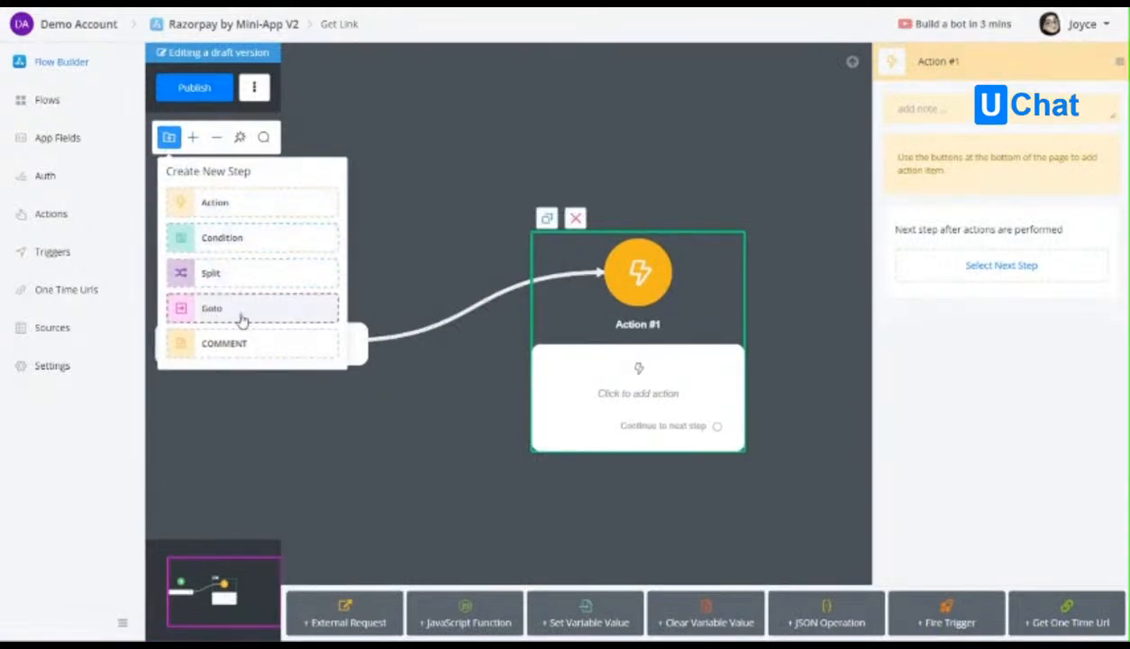
{"action": "left_click", "coordinate": [657, 383]}
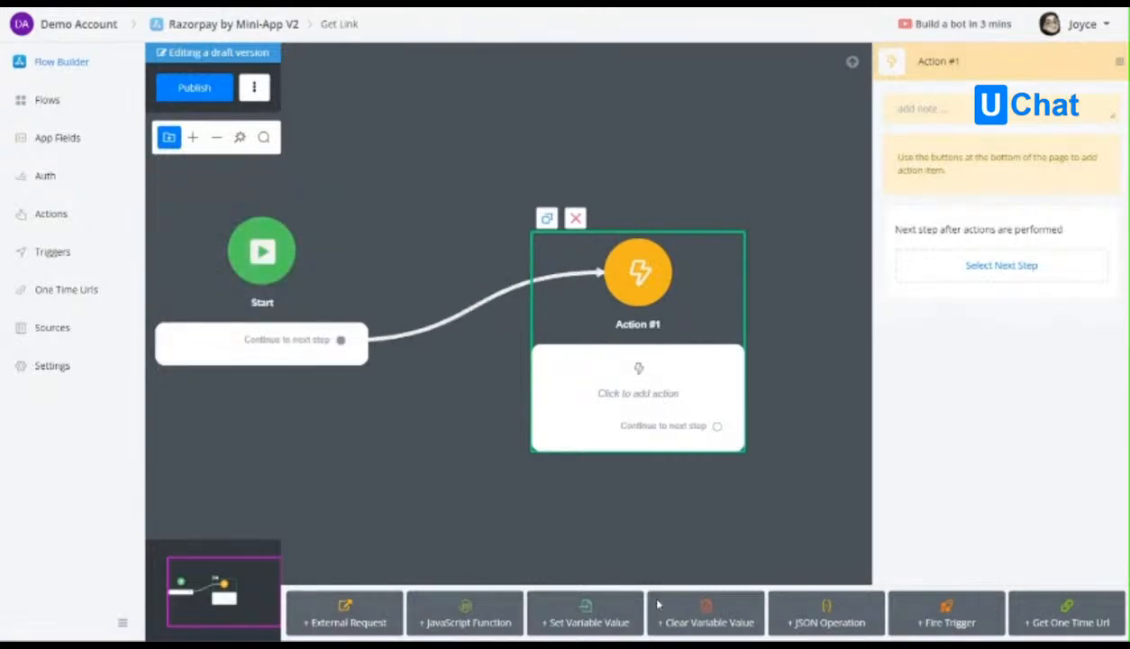
Change the flow's theme to Ice Cream.
{"action": "left_click", "coordinate": [254, 87]}
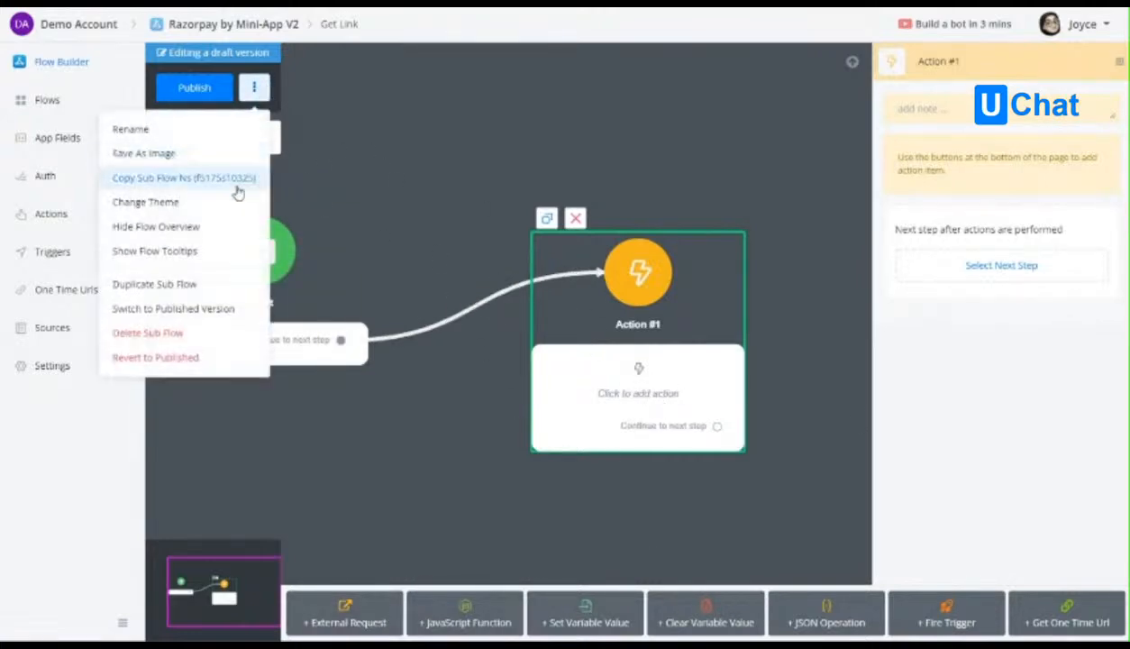
{"action": "left_click", "coordinate": [150, 203]}
{"action": "left_click", "coordinate": [256, 333]}
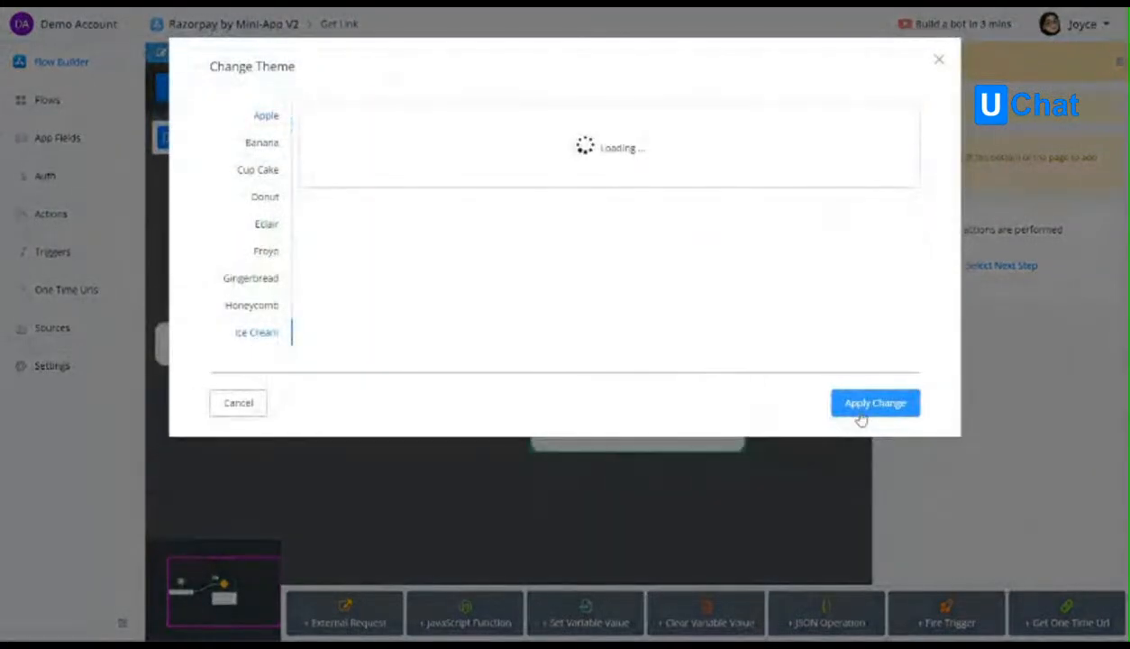
{"action": "left_click", "coordinate": [854, 466]}
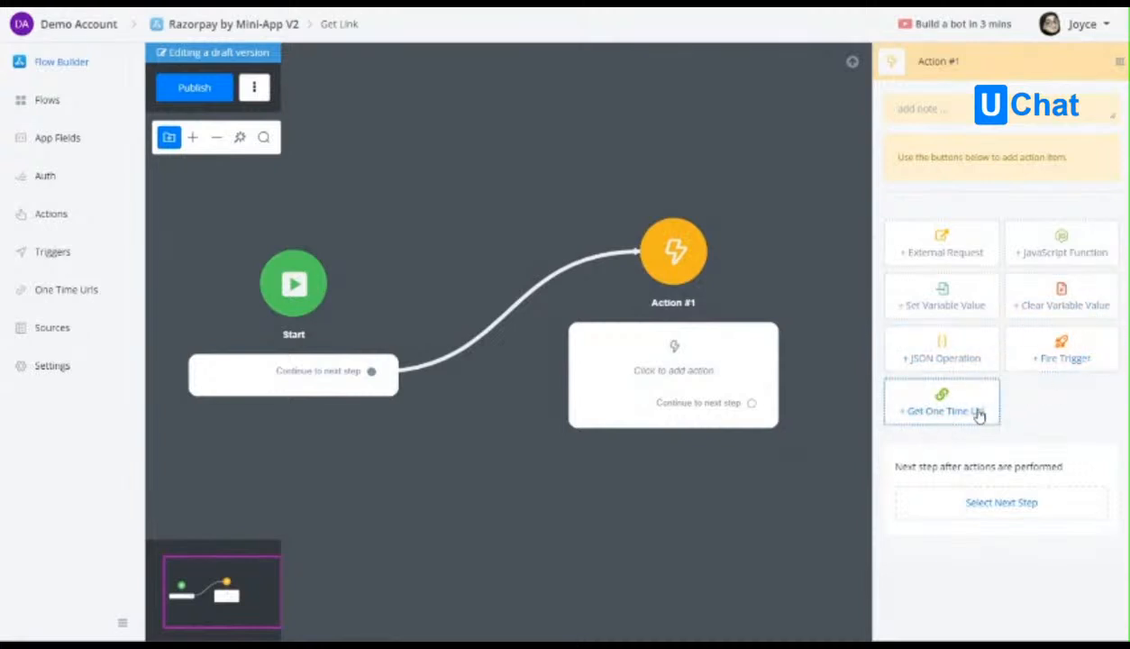
{"action": "left_click", "coordinate": [948, 252]}
{"action": "left_click", "coordinate": [952, 191]}
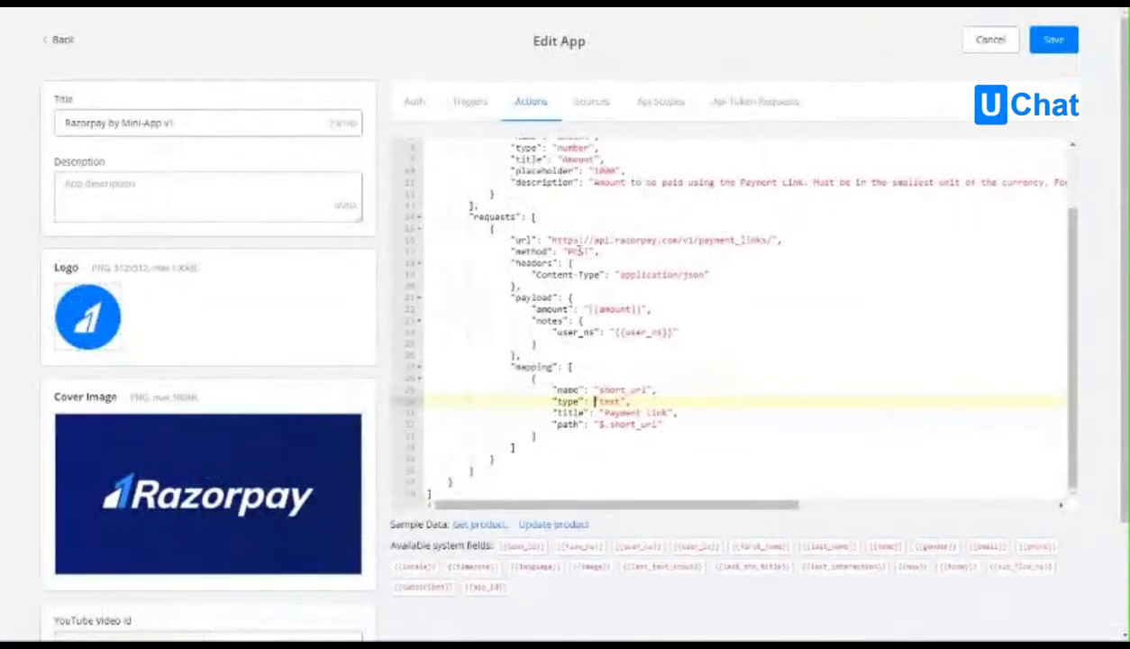
{"action": "left_click_drag", "start_coordinate": [551, 239], "coordinate": [772, 240]}
{"action": "key", "text": "ctrl+c"}
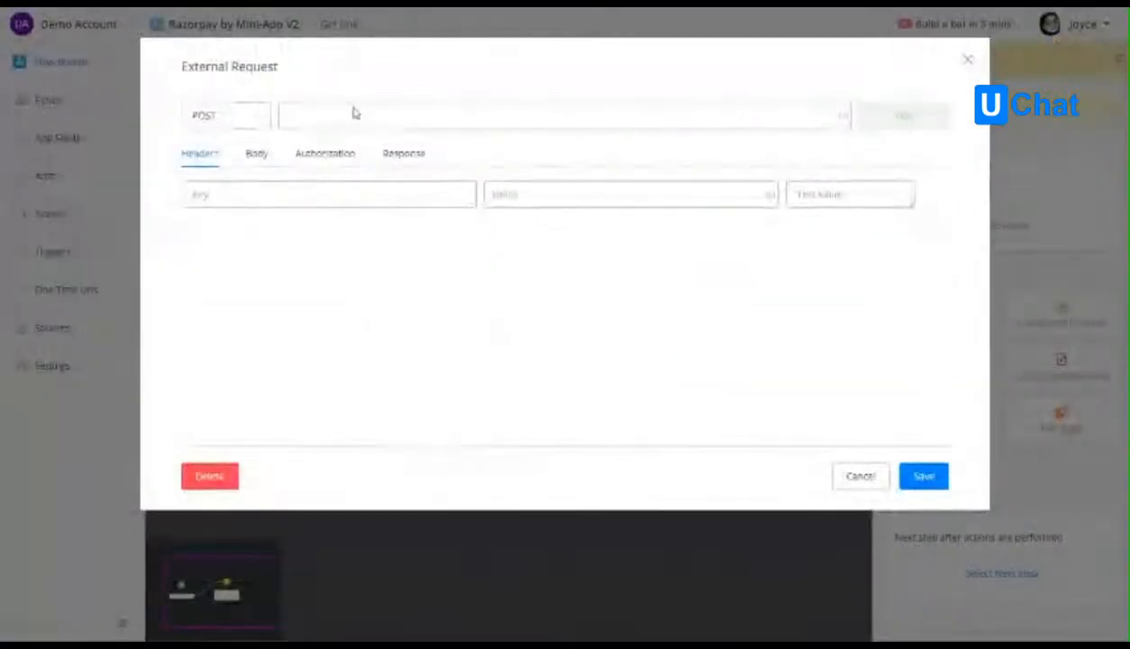
{"action": "left_click", "coordinate": [353, 116]}
{"action": "key", "text": "ctrl+v"}
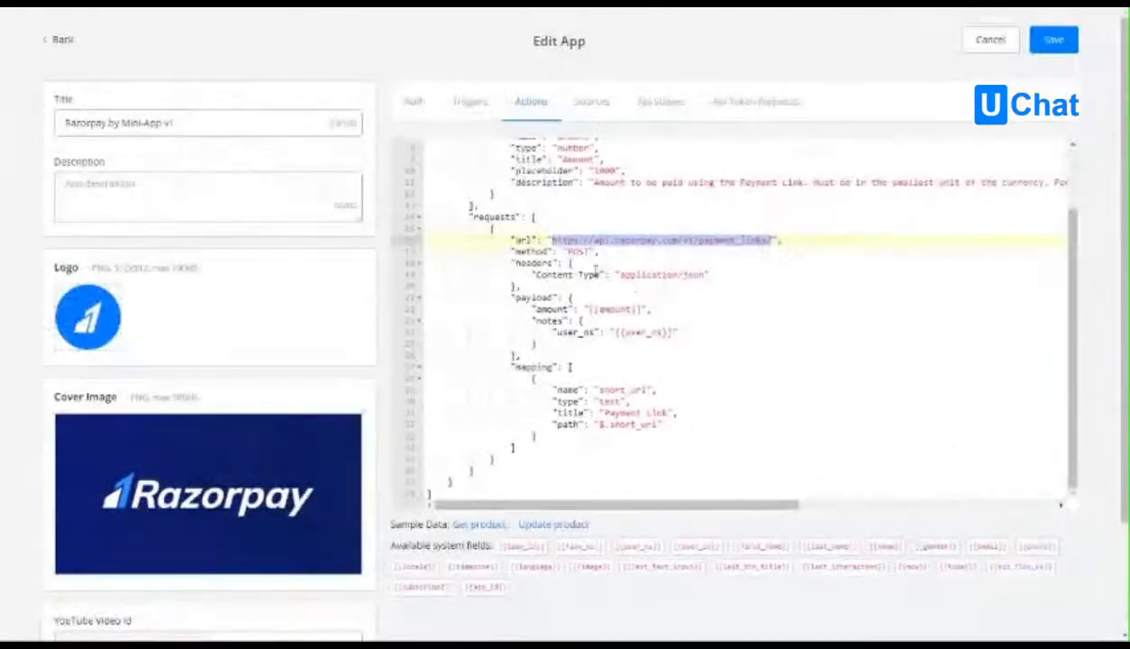
Set the external request's method to POST as in the v1 code and copy the v1 payload block.
{"action": "left_click", "coordinate": [571, 262]}
{"action": "left_click", "coordinate": [581, 253]}
{"action": "left_click", "coordinate": [620, 274]}
{"action": "scroll", "coordinate": [599, 306], "scroll_direction": "down", "scroll_amount": 1}
{"action": "left_click_drag", "start_coordinate": [568, 231], "coordinate": [520, 287]}
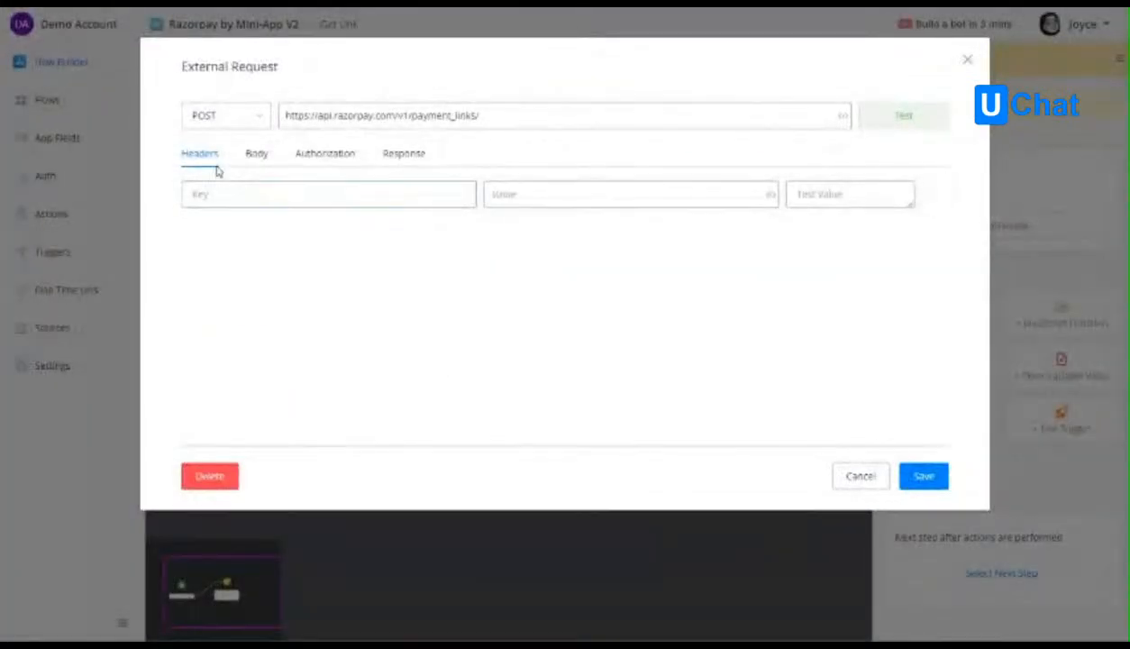
{"action": "left_click", "coordinate": [228, 197]}
Set the request's authorization to Basic Auth with the key_id field as username and the key_secret field as password.
{"action": "left_click", "coordinate": [259, 155]}
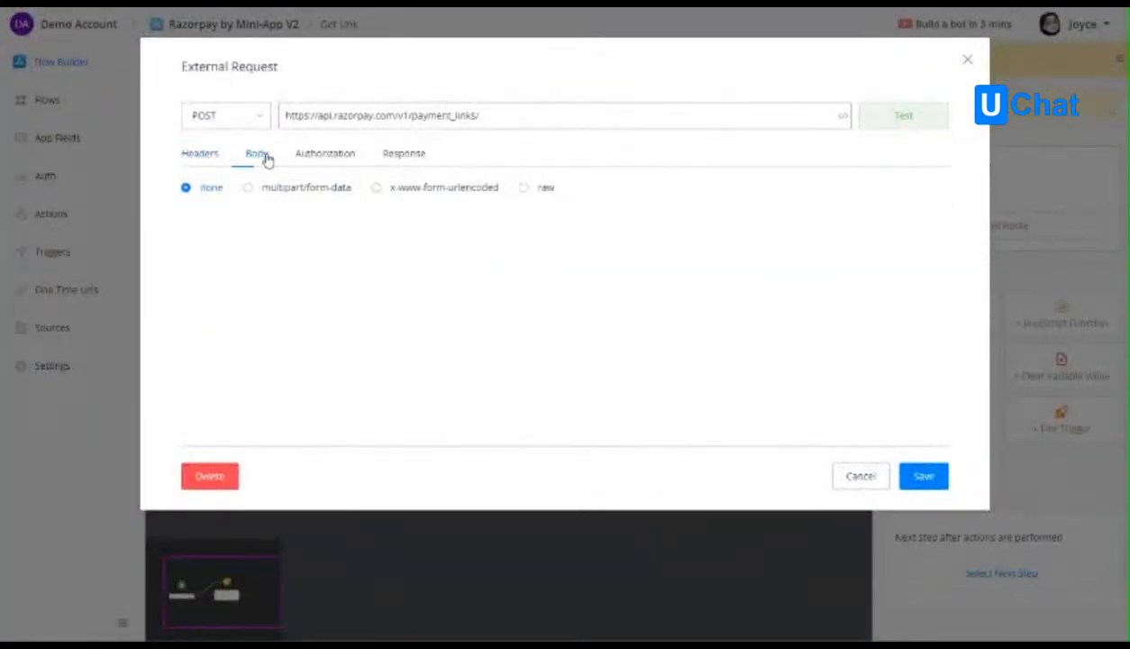
{"action": "left_click", "coordinate": [321, 155]}
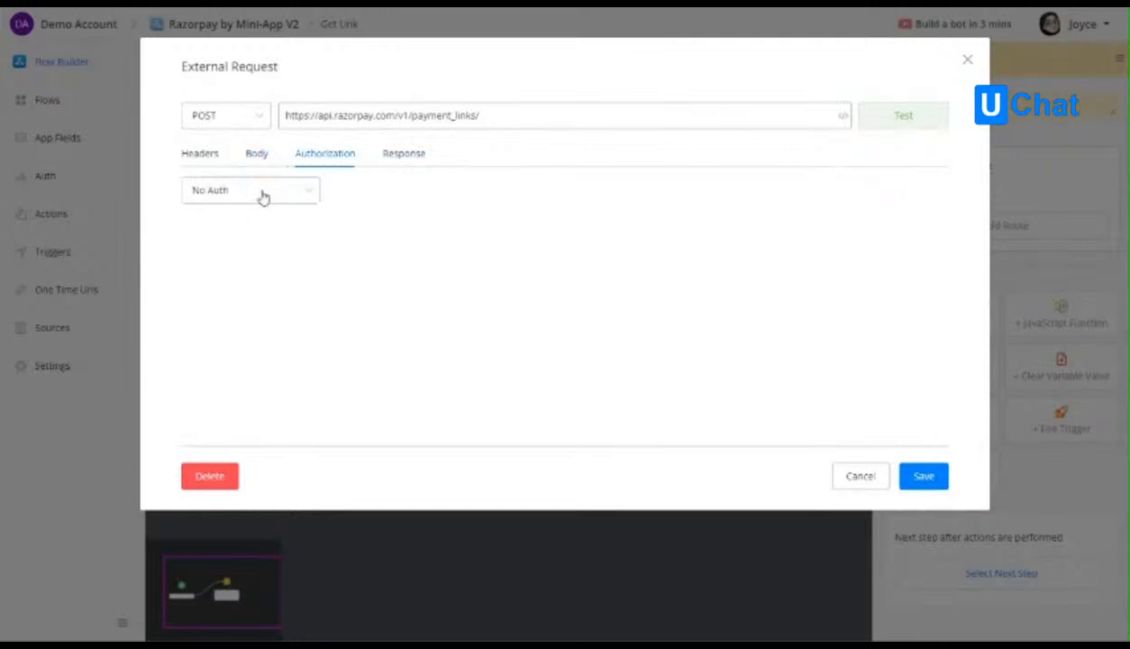
{"action": "left_click", "coordinate": [262, 192]}
{"action": "left_click", "coordinate": [224, 253]}
{"action": "left_click", "coordinate": [237, 249]}
{"action": "type", "text": "{{ke"}
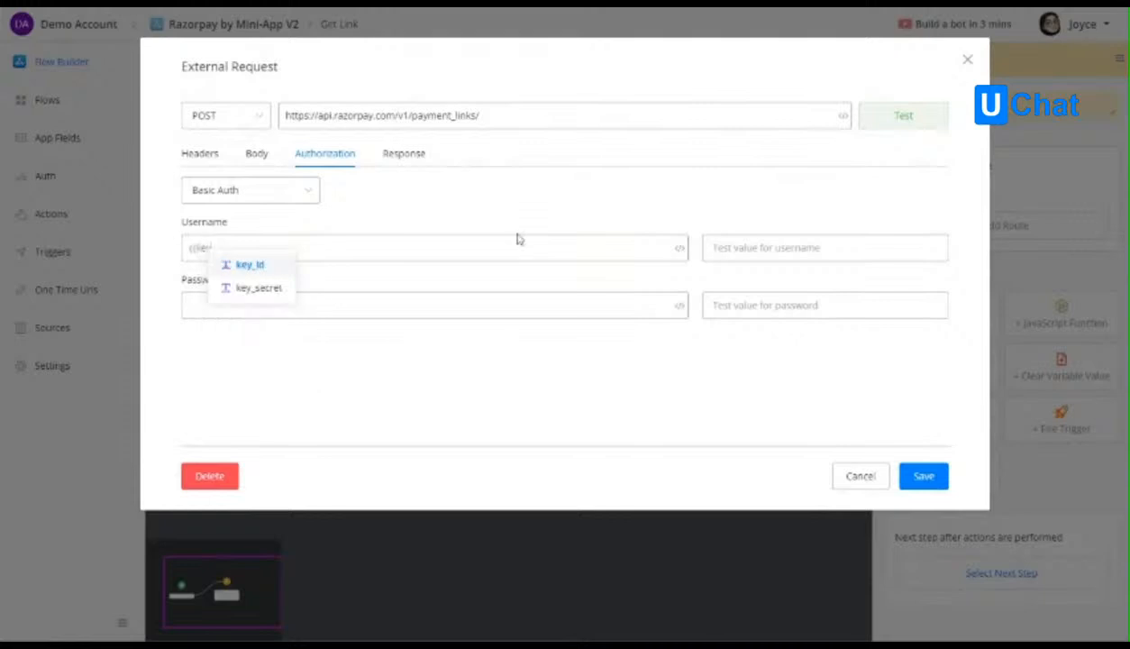
{"action": "left_click", "coordinate": [233, 264]}
{"action": "left_click", "coordinate": [234, 304]}
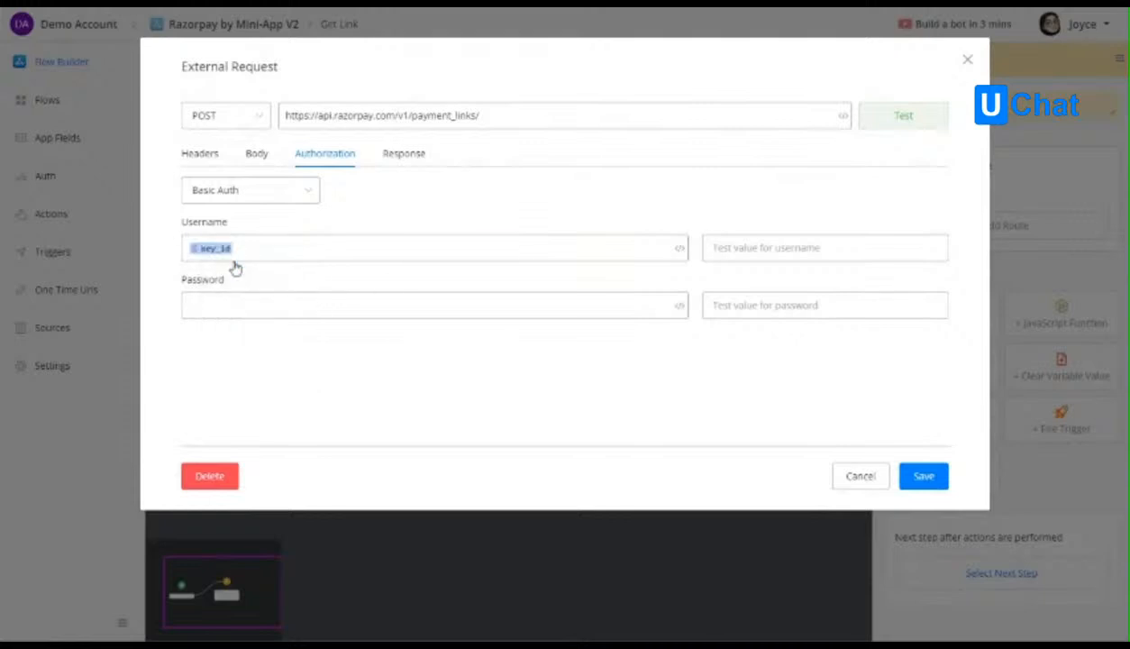
{"action": "type", "text": "{{key"}
{"action": "left_click", "coordinate": [253, 344]}
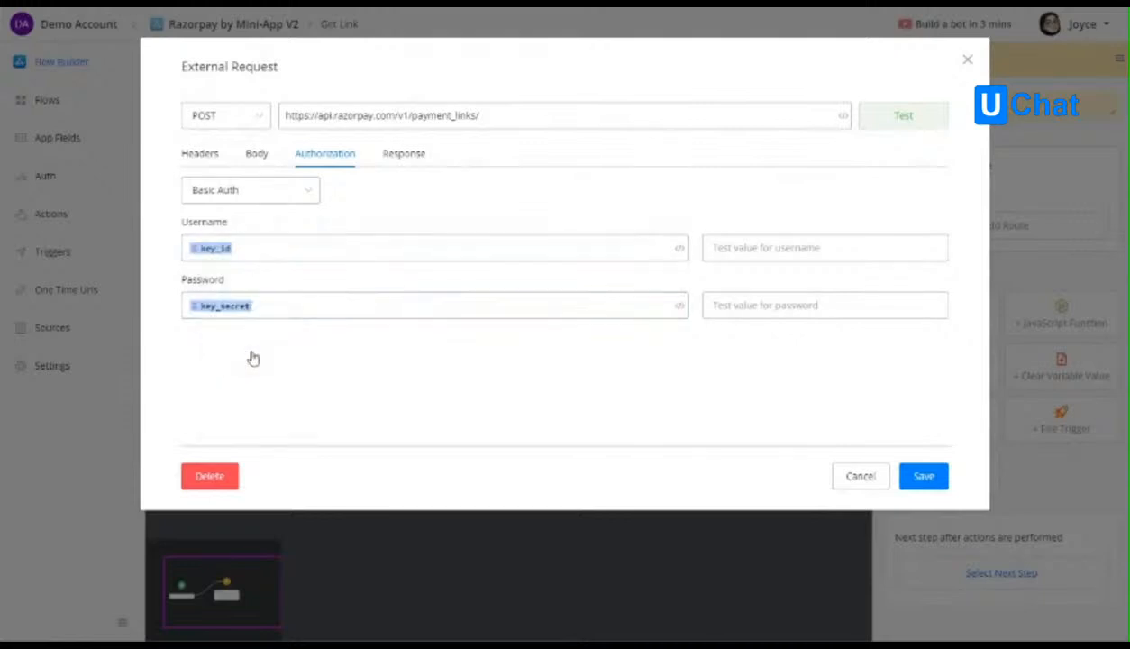
Set the request body to raw JSON and paste the copied payload with amount and the user_ns note as its content.
{"action": "left_click", "coordinate": [402, 157]}
{"action": "left_click", "coordinate": [260, 156]}
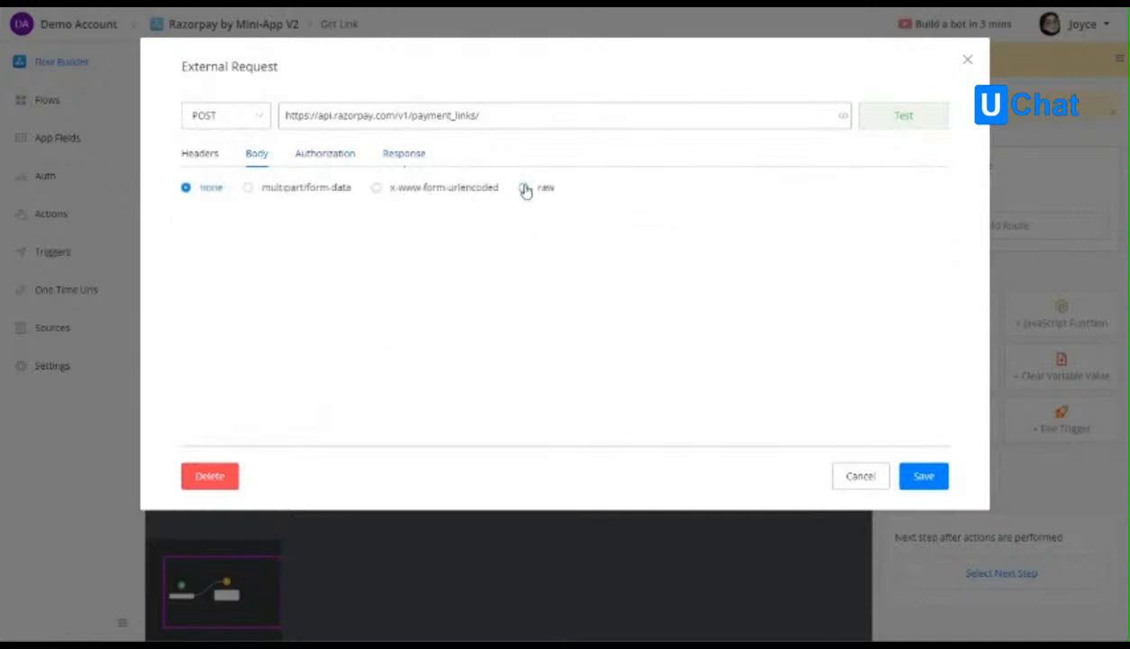
{"action": "left_click", "coordinate": [521, 189]}
{"action": "left_click", "coordinate": [216, 236]}
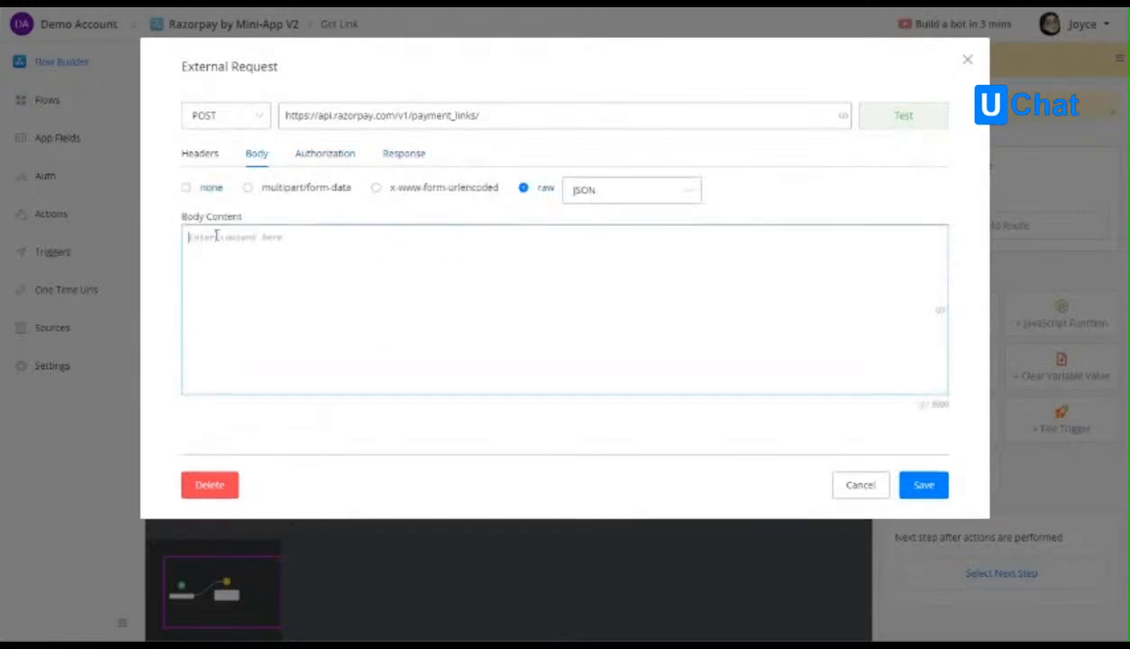
{"action": "type", "text": "{                 \"amount\": \"[[amount]]\",                 \"notes\": {                     \"user_ns\": \"{{user_ns}}\"                 }             }"}
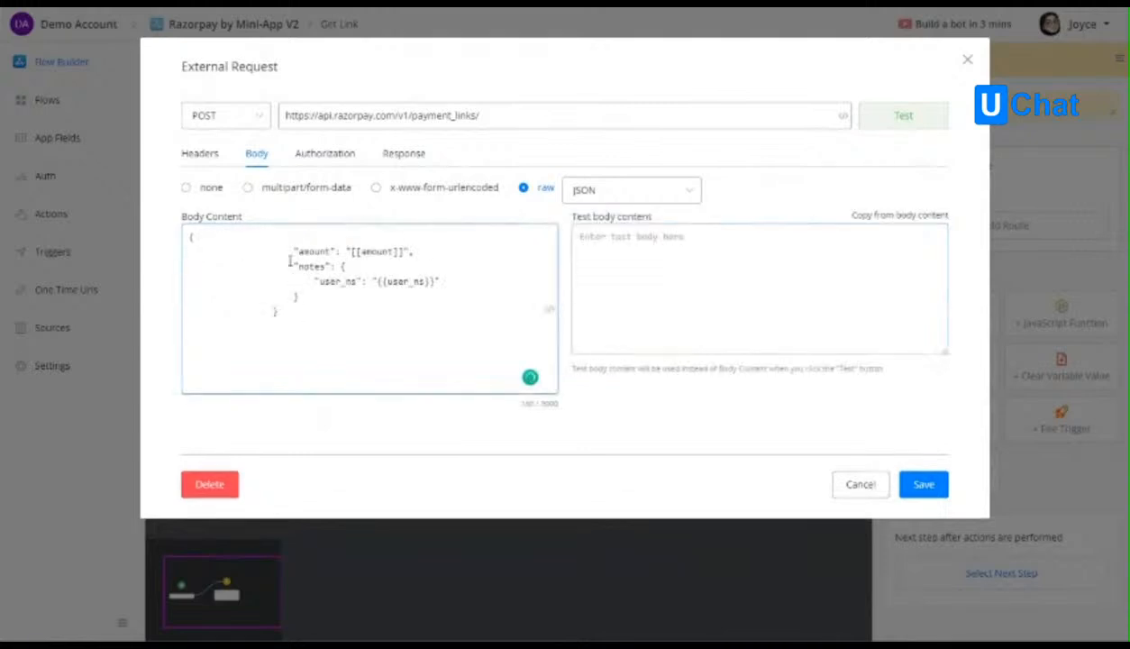
Remove the leading indentation from each line of the pasted JSON body content.
{"action": "left_click_drag", "start_coordinate": [290, 250], "coordinate": [189, 252]}
{"action": "key", "text": "BackSpace"}
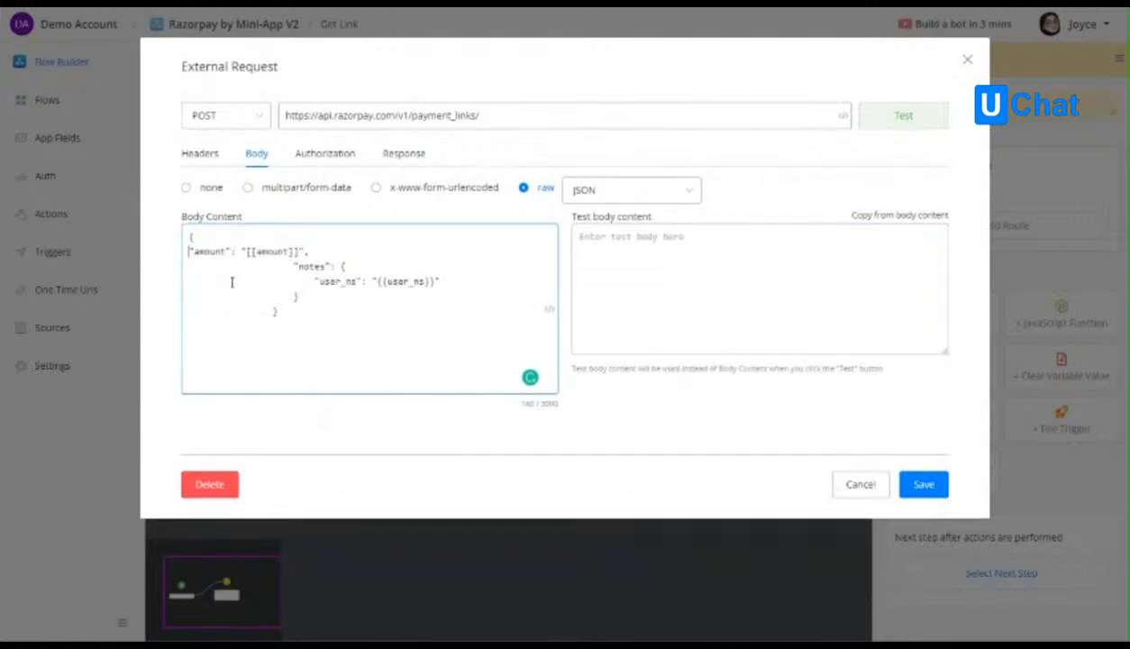
{"action": "left_click_drag", "start_coordinate": [293, 267], "coordinate": [177, 268]}
{"action": "key", "text": "BackSpace"}
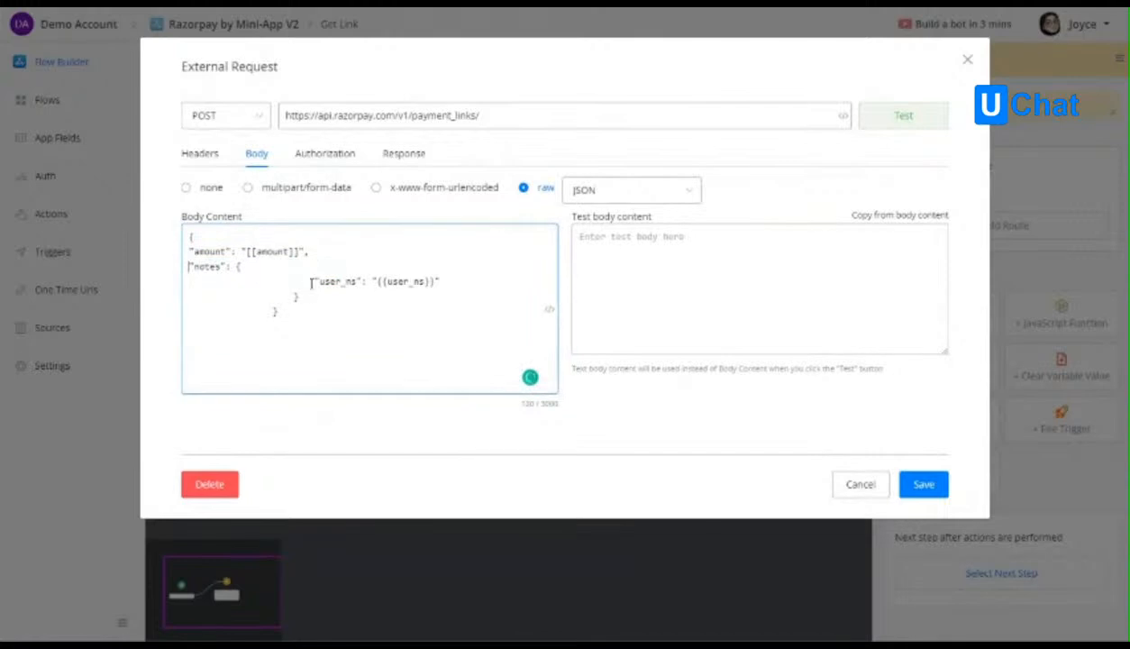
{"action": "left_click_drag", "start_coordinate": [314, 281], "coordinate": [184, 282]}
{"action": "key", "text": "BackSpace"}
{"action": "left_click_drag", "start_coordinate": [294, 297], "coordinate": [176, 306]}
{"action": "key", "text": "BackSpace"}
{"action": "left_click_drag", "start_coordinate": [271, 313], "coordinate": [173, 316]}
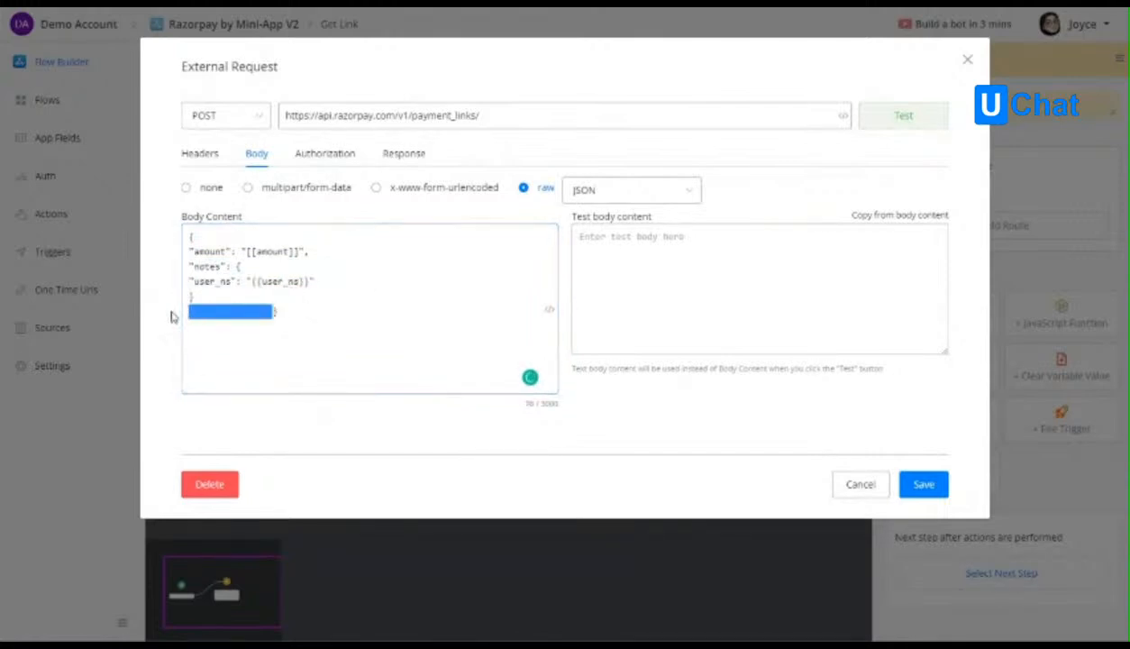
{"action": "key", "text": "BackSpace"}
Paste the Razorpay test API key ID as the test value for the Basic Auth username.
{"action": "left_click", "coordinate": [336, 160]}
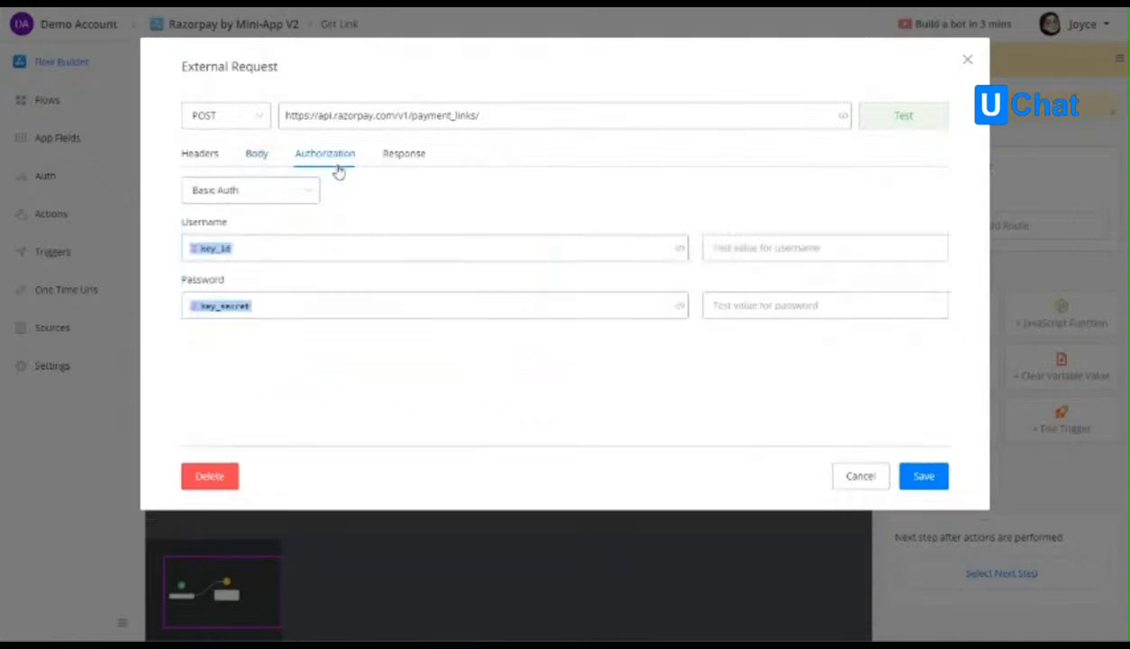
{"action": "left_click", "coordinate": [739, 247]}
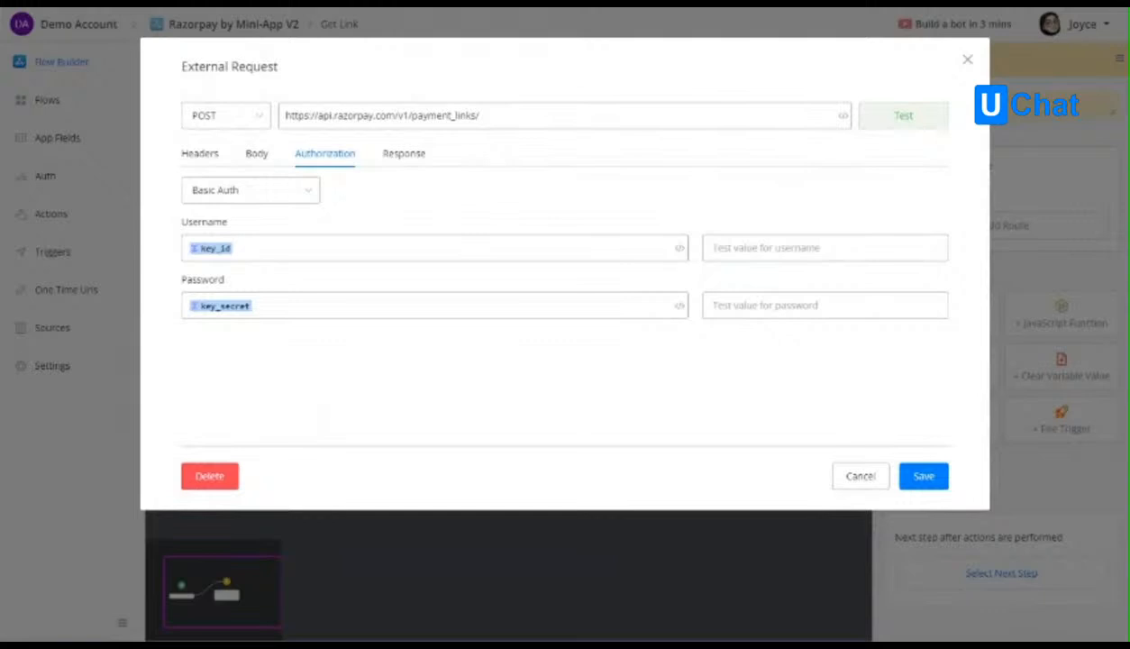
{"action": "left_click", "coordinate": [740, 240]}
{"action": "type", "text": "rzp_test_YxMD5eeMMWt7zb"}
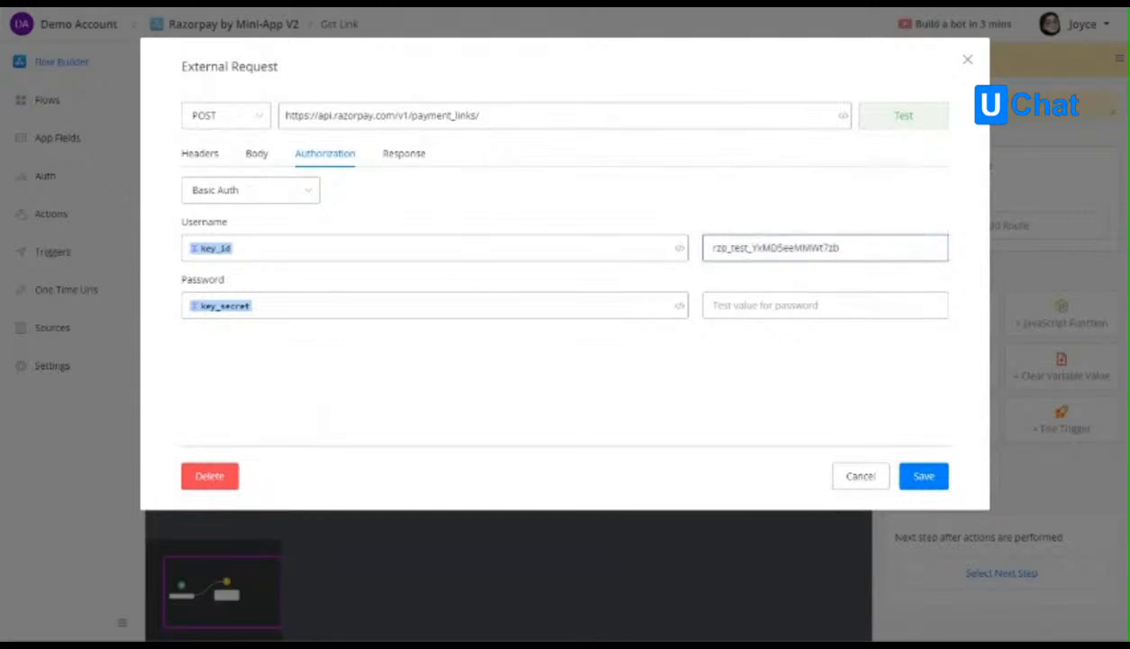
Paste the Razorpay test API key secret as the test value for the Basic Auth password and recheck the request's headers, body and authorization.
{"action": "left_click", "coordinate": [739, 305]}
{"action": "key", "text": "ctrl+v"}
{"action": "left_click", "coordinate": [258, 155]}
{"action": "left_click", "coordinate": [200, 158]}
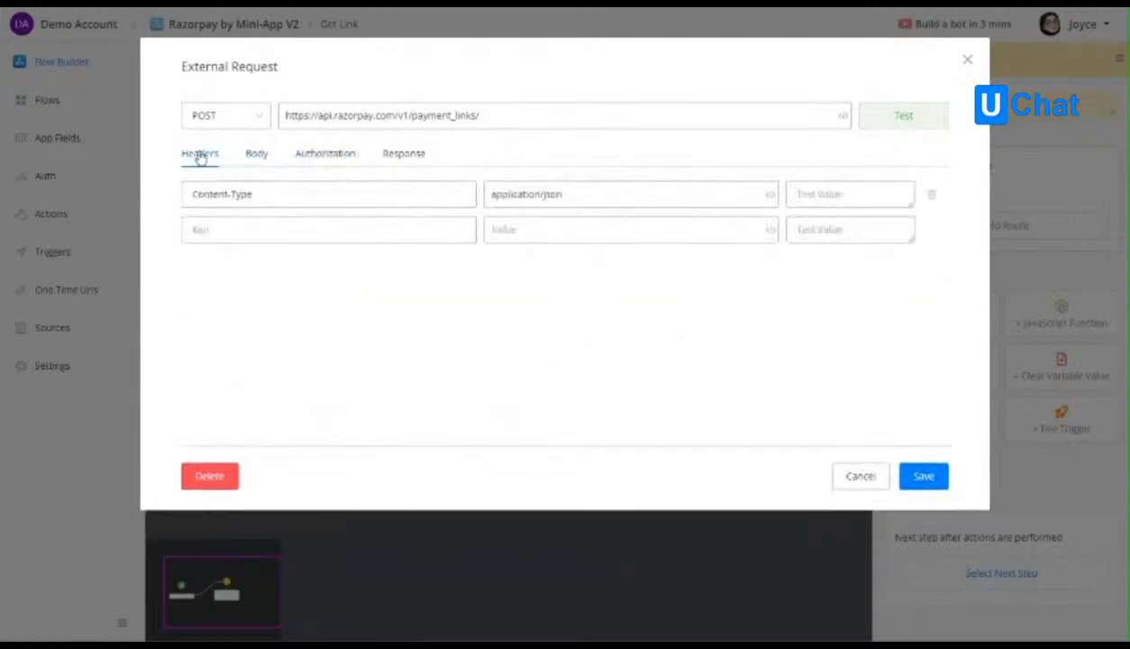
{"action": "left_click", "coordinate": [254, 156]}
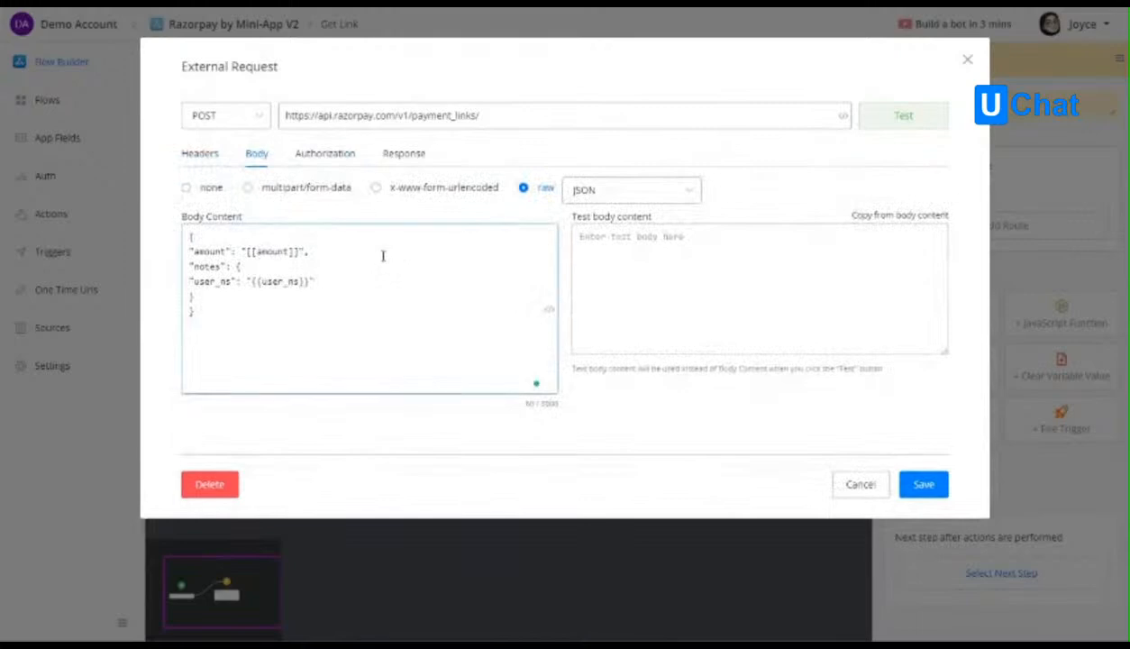
{"action": "left_click", "coordinate": [334, 160]}
Fill the request's test body content with a copy of the body content.
{"action": "left_click", "coordinate": [266, 155]}
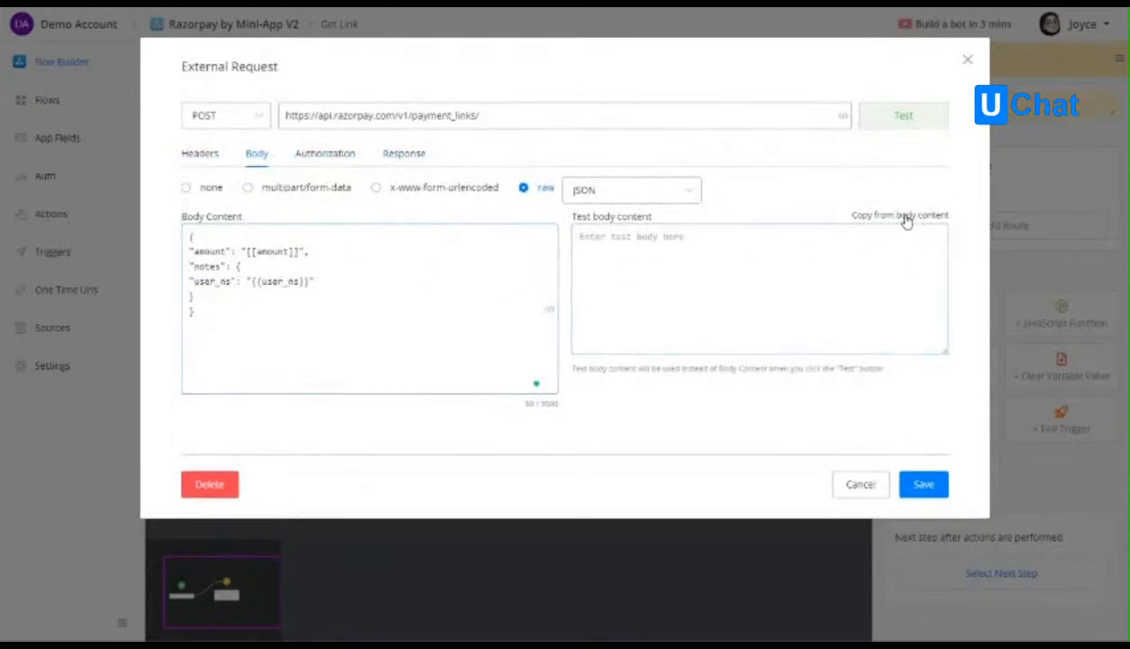
{"action": "left_click", "coordinate": [905, 219]}
{"action": "left_click", "coordinate": [642, 280]}
Replace the quoted amount placeholder in the body content with the amount app field, without quotation marks.
{"action": "left_click", "coordinate": [298, 252]}
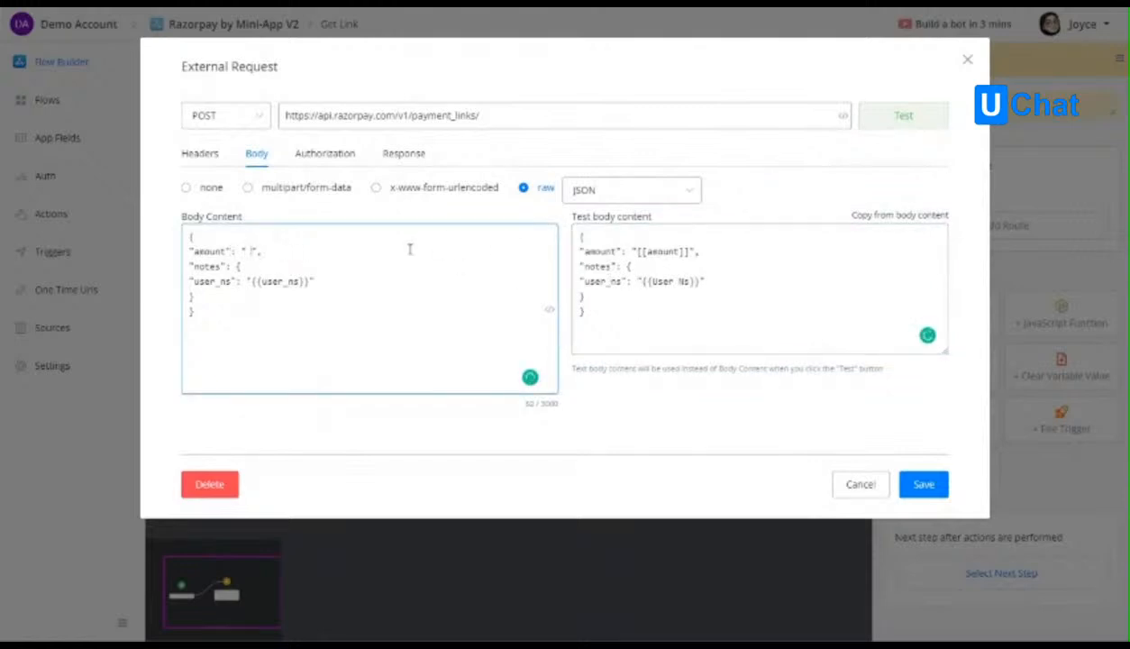
{"action": "type", "text": "{{am"}
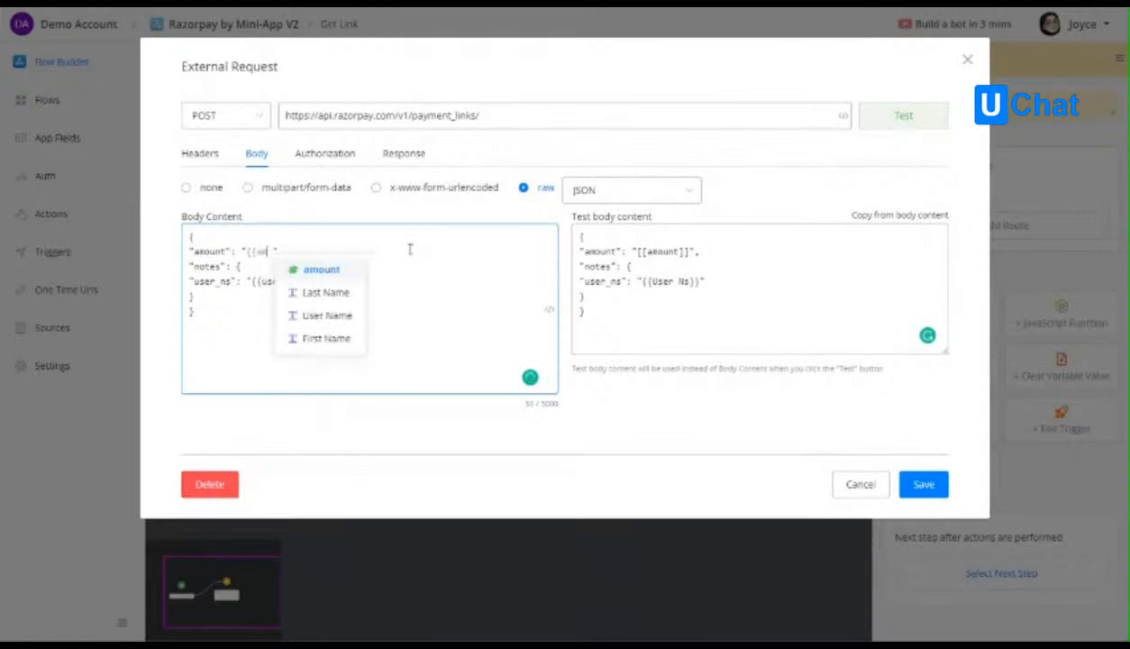
{"action": "left_click", "coordinate": [321, 269]}
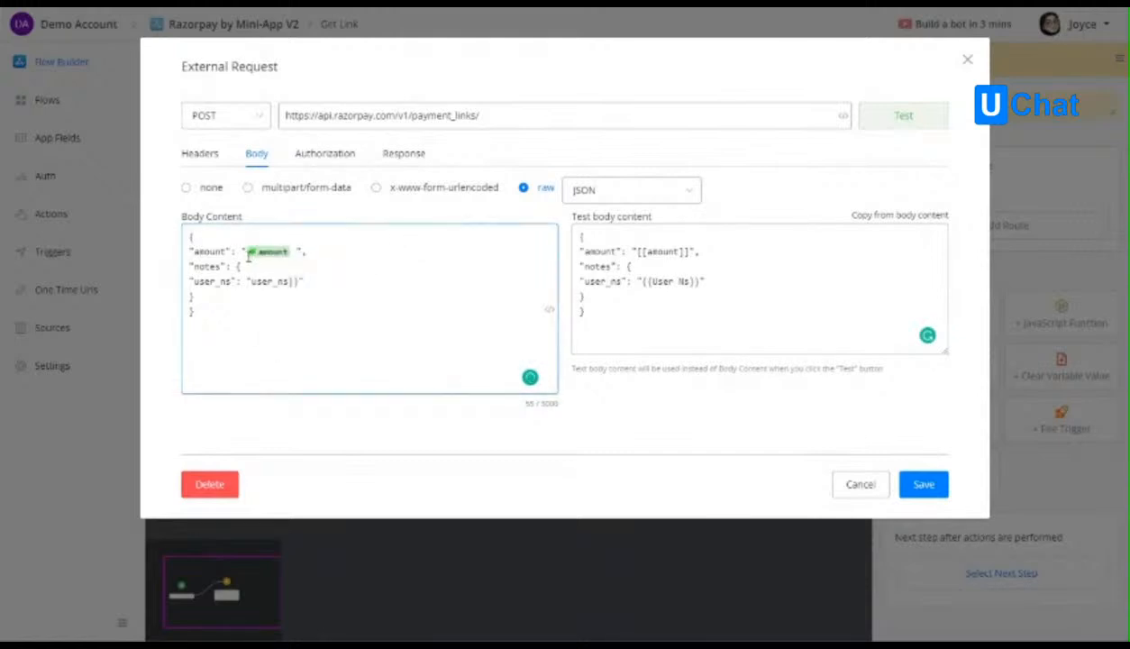
{"action": "key", "text": "BackSpace"}
Replace the user_ns placeholder text in the body content with the User Ns system field.
{"action": "left_click_drag", "start_coordinate": [298, 282], "coordinate": [257, 282]}
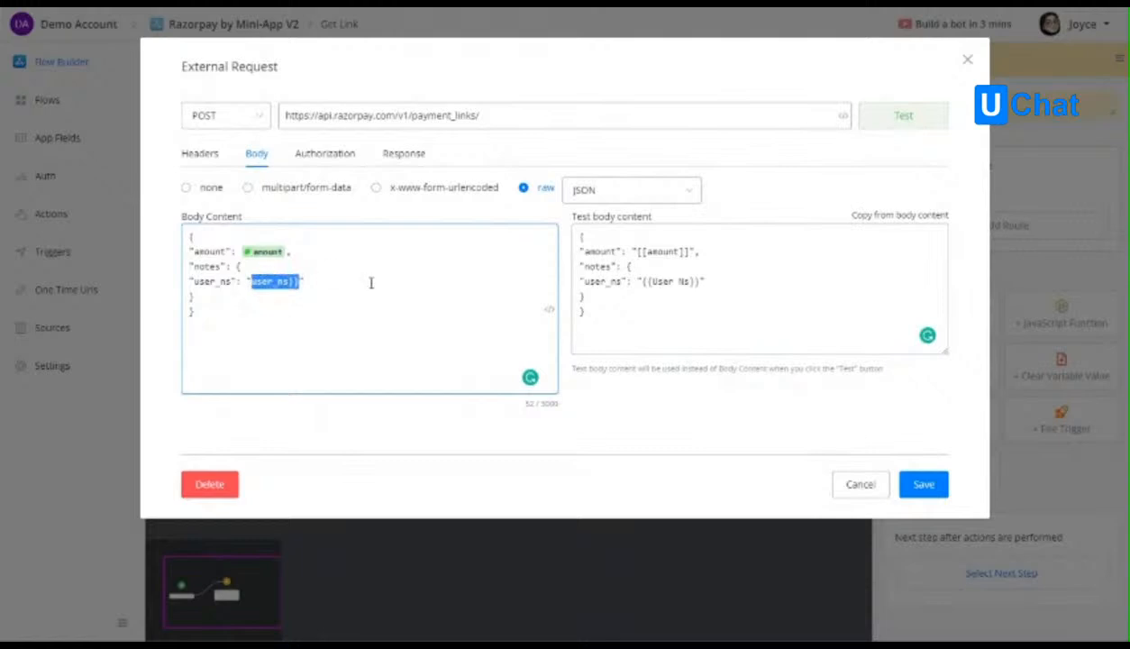
{"action": "key", "text": "BackSpace"}
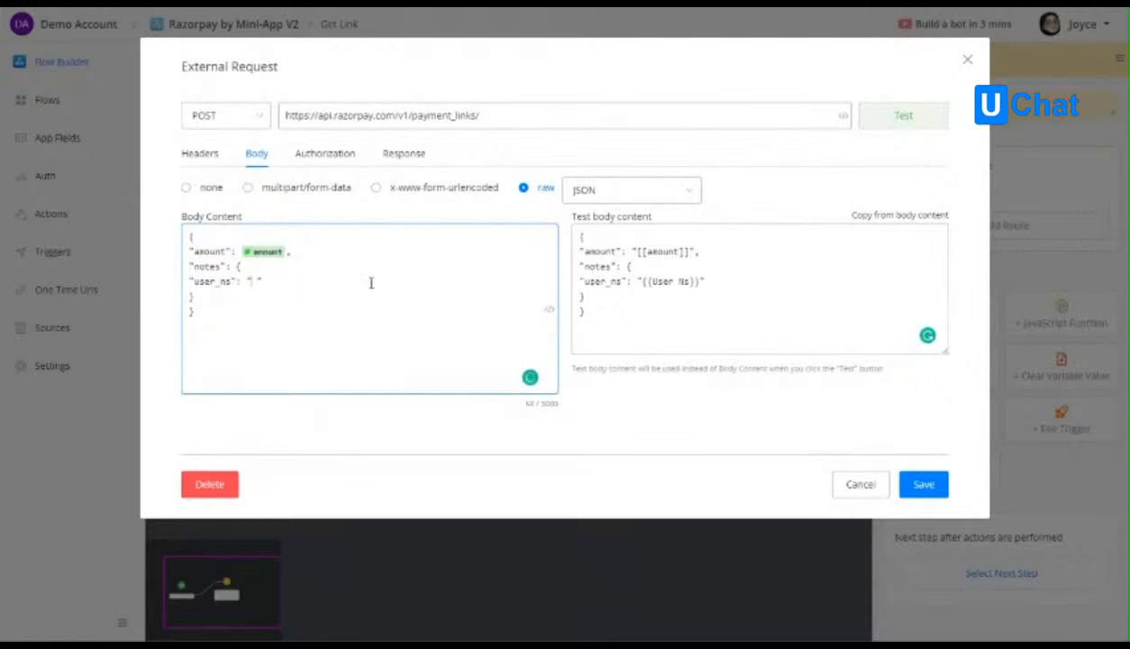
{"action": "type", "text": "{{"}
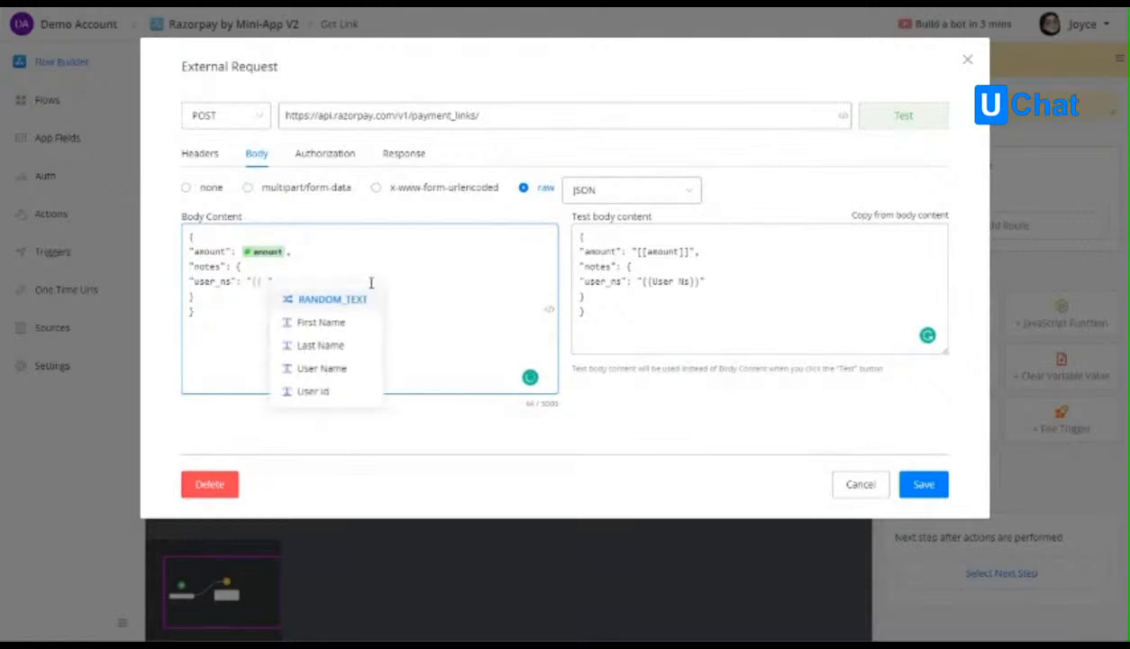
{"action": "type", "text": "user"}
{"action": "left_click", "coordinate": [325, 346]}
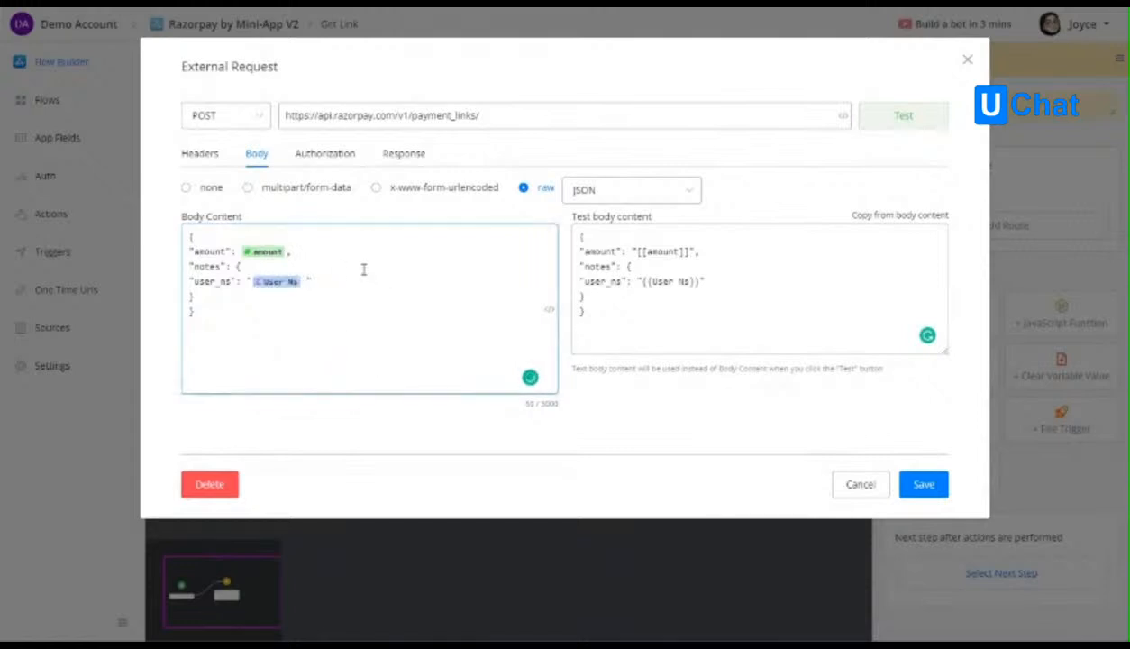
Look through the system fields and custom app fields available for the body content.
{"action": "left_click", "coordinate": [549, 309]}
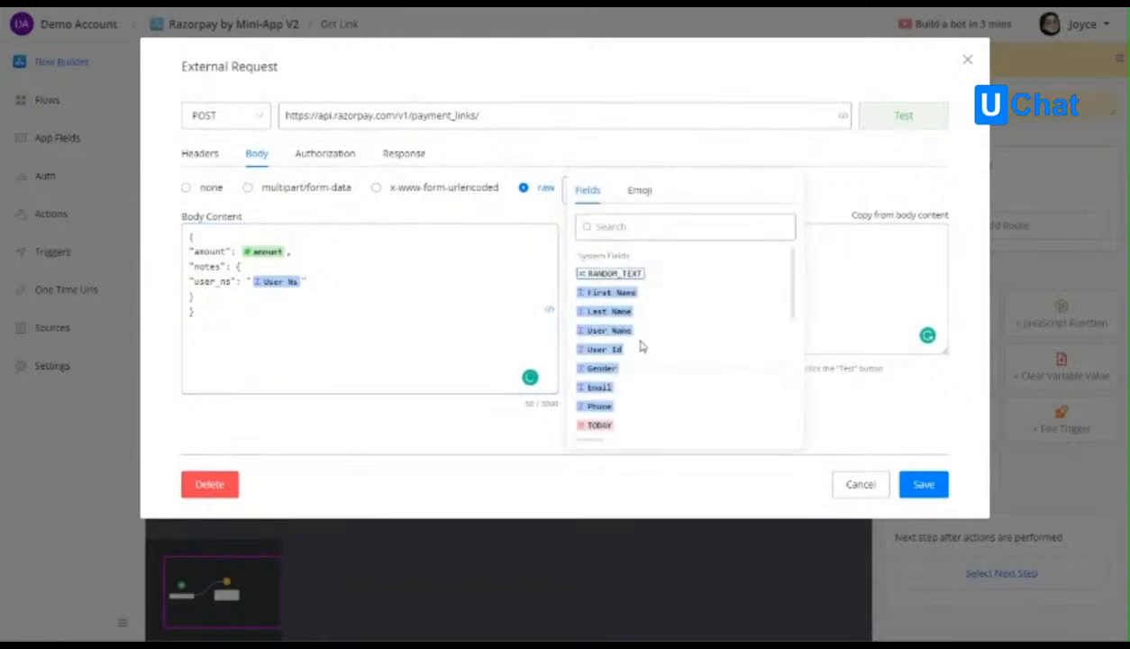
{"action": "scroll", "coordinate": [641, 346], "scroll_direction": "down", "scroll_amount": 5}
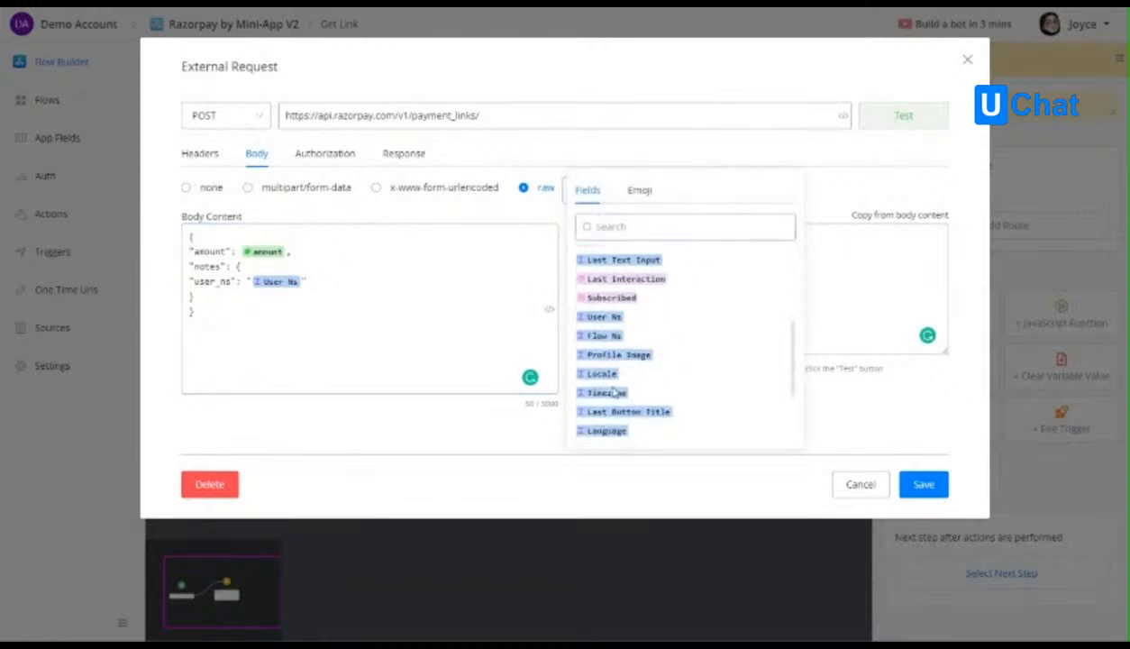
{"action": "scroll", "coordinate": [612, 410], "scroll_direction": "down", "scroll_amount": 2}
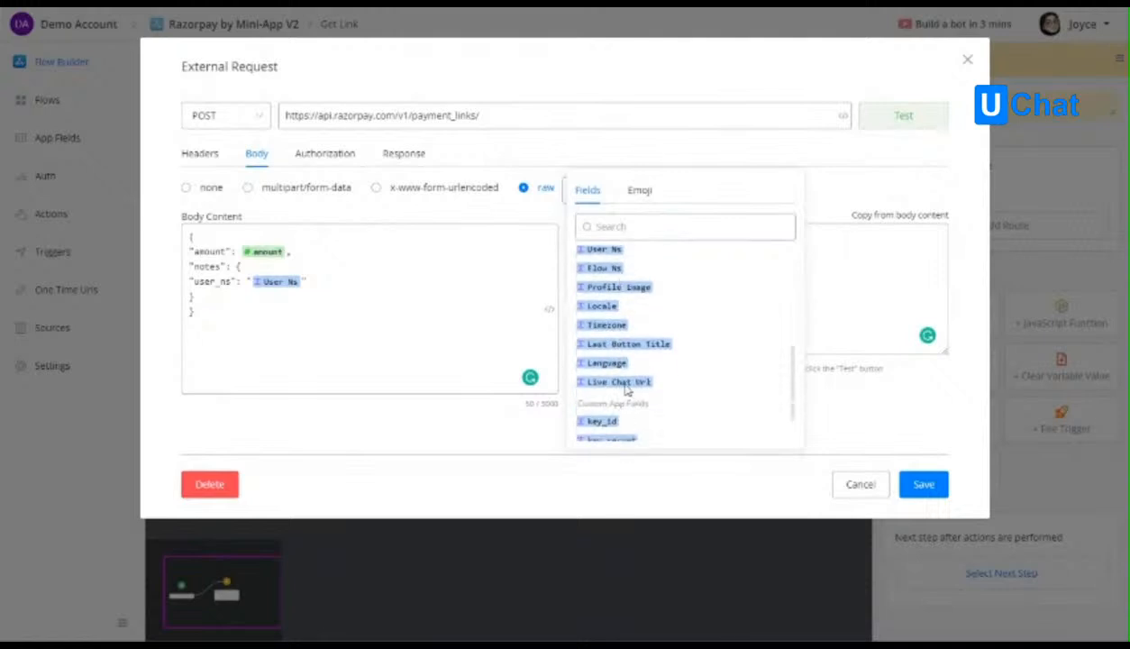
{"action": "scroll", "coordinate": [646, 378], "scroll_direction": "down", "scroll_amount": 2}
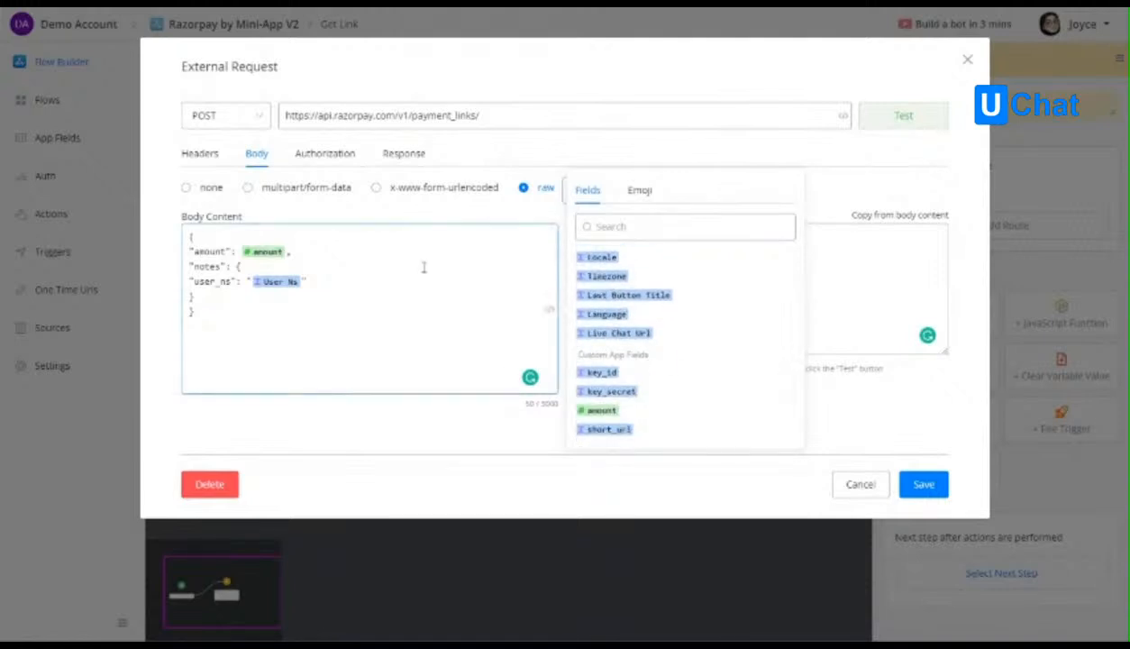
{"action": "left_click", "coordinate": [284, 296]}
Set amount to 2000 in the test body content and replace the user_ns placeholder with the copied sample user identifier.
{"action": "left_click", "coordinate": [668, 286]}
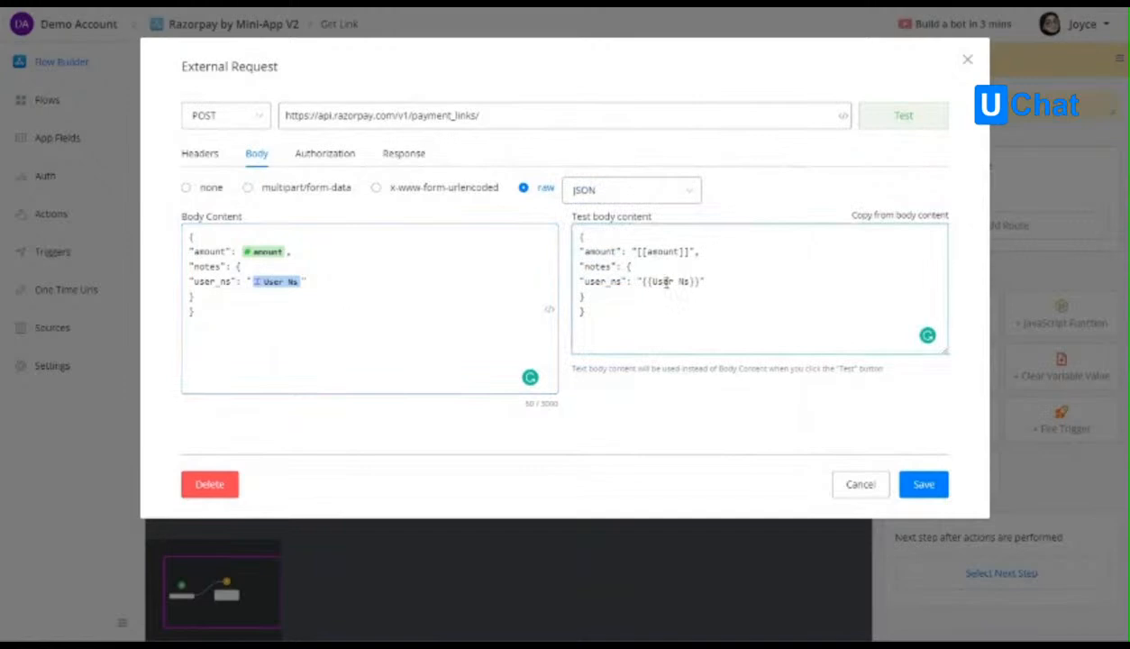
{"action": "left_click_drag", "start_coordinate": [635, 252], "coordinate": [685, 250]}
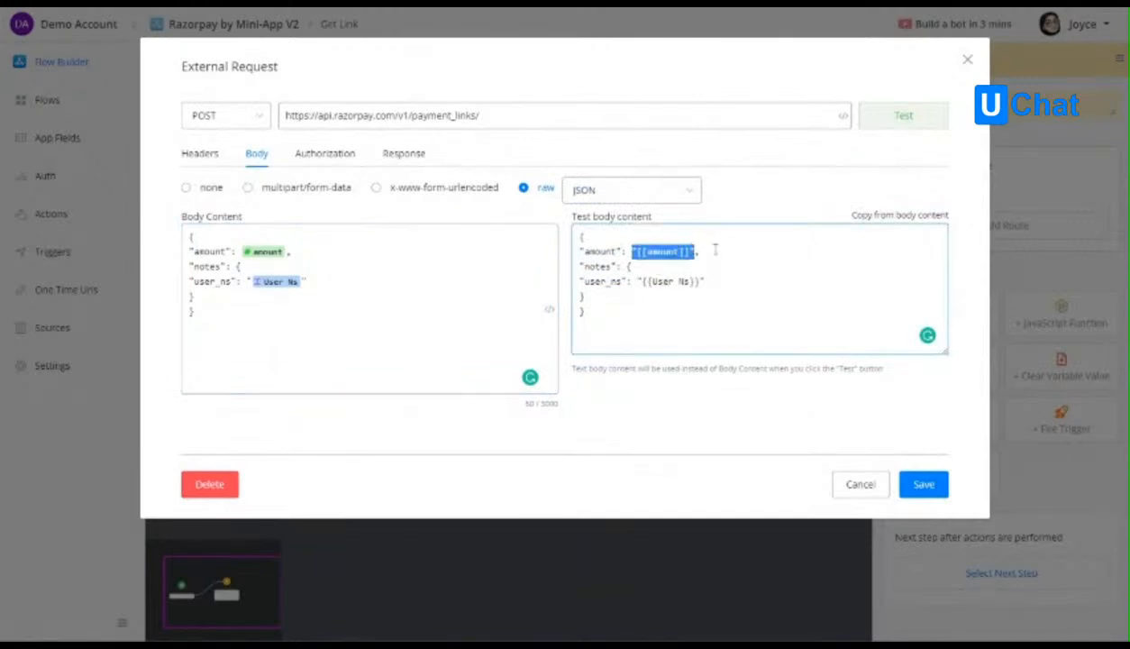
{"action": "type", "text": "2000,"}
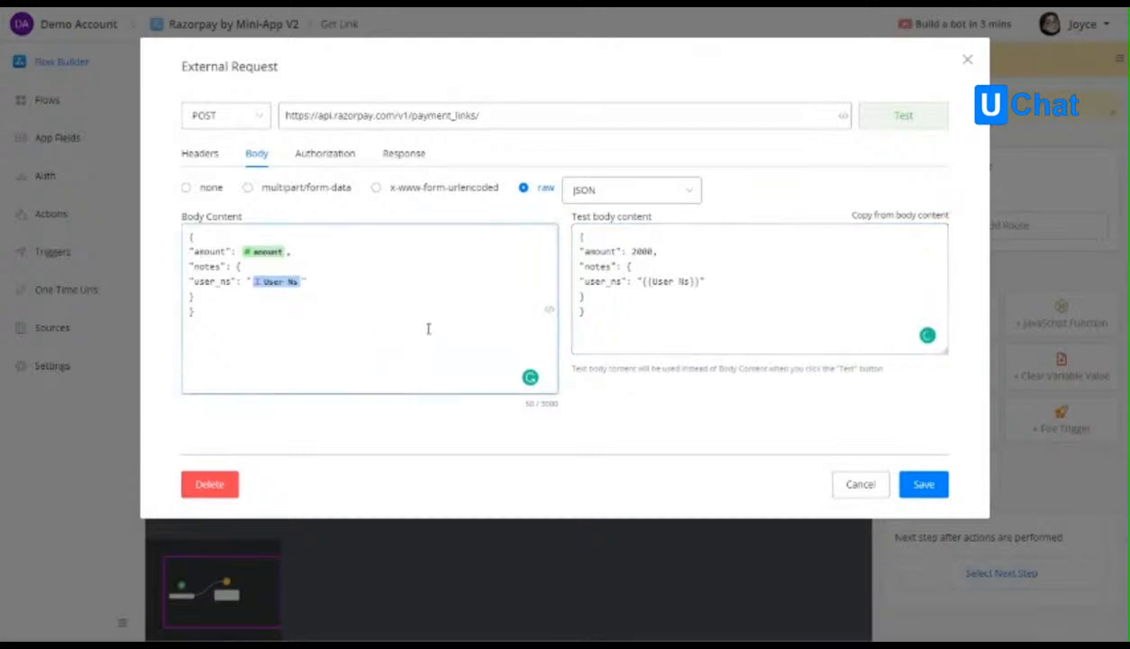
{"action": "left_click_drag", "start_coordinate": [641, 281], "coordinate": [703, 281]}
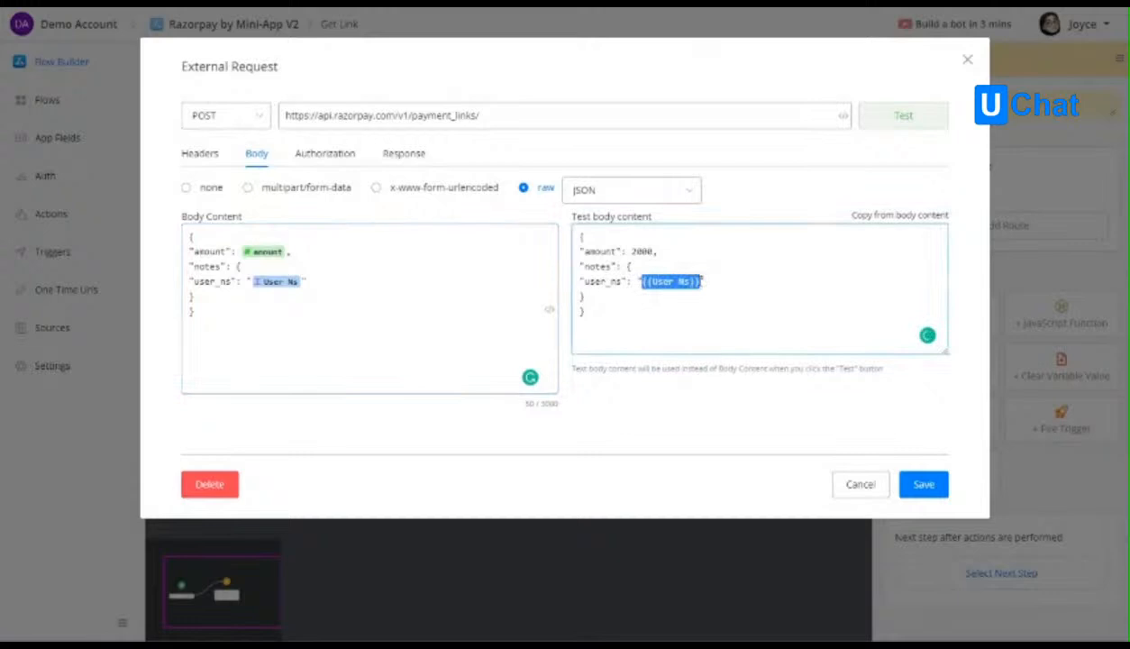
{"action": "type", "text": "f244u190233"}
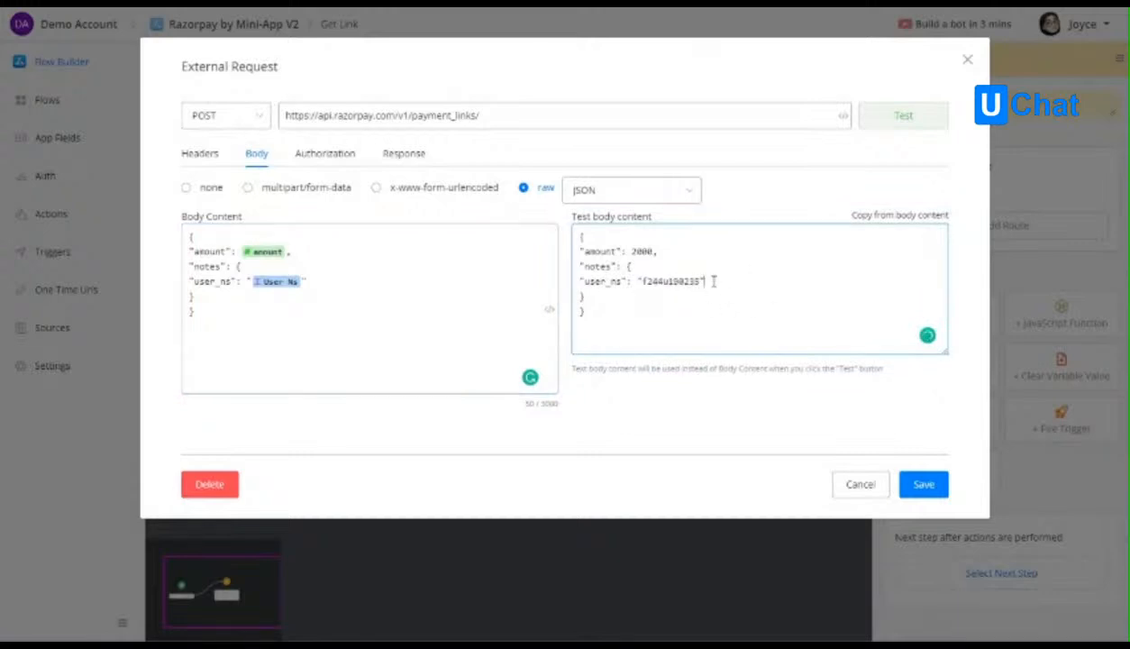
Run a test of the external request to get a response from the payment links endpoint.
{"action": "left_click", "coordinate": [344, 155]}
{"action": "left_click", "coordinate": [402, 154]}
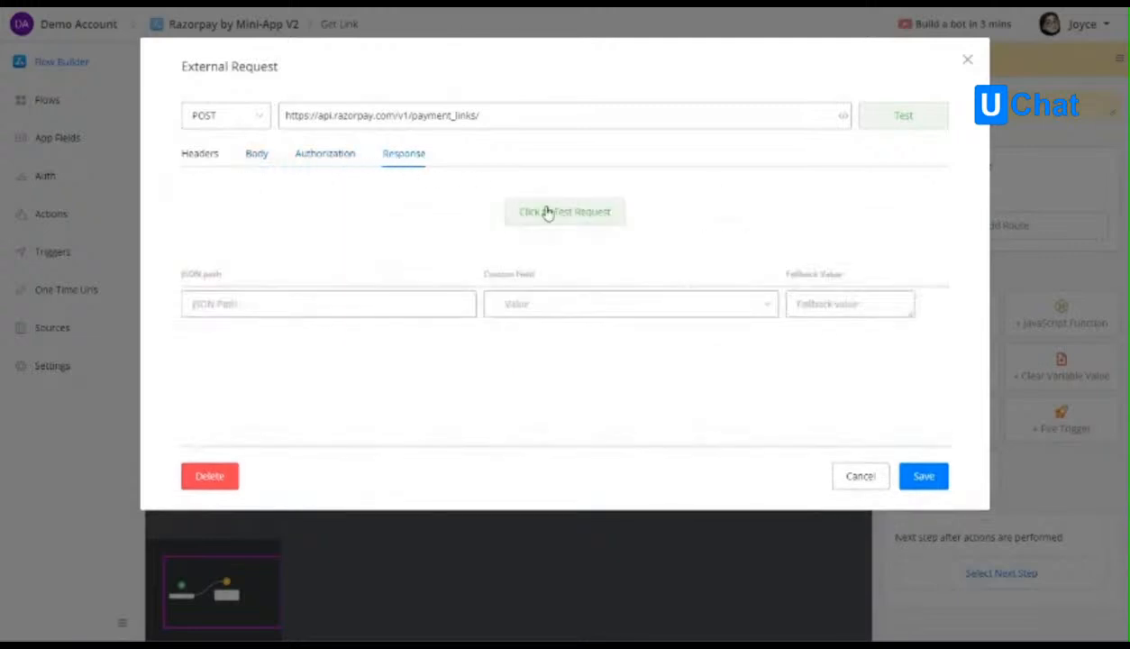
{"action": "left_click", "coordinate": [541, 207]}
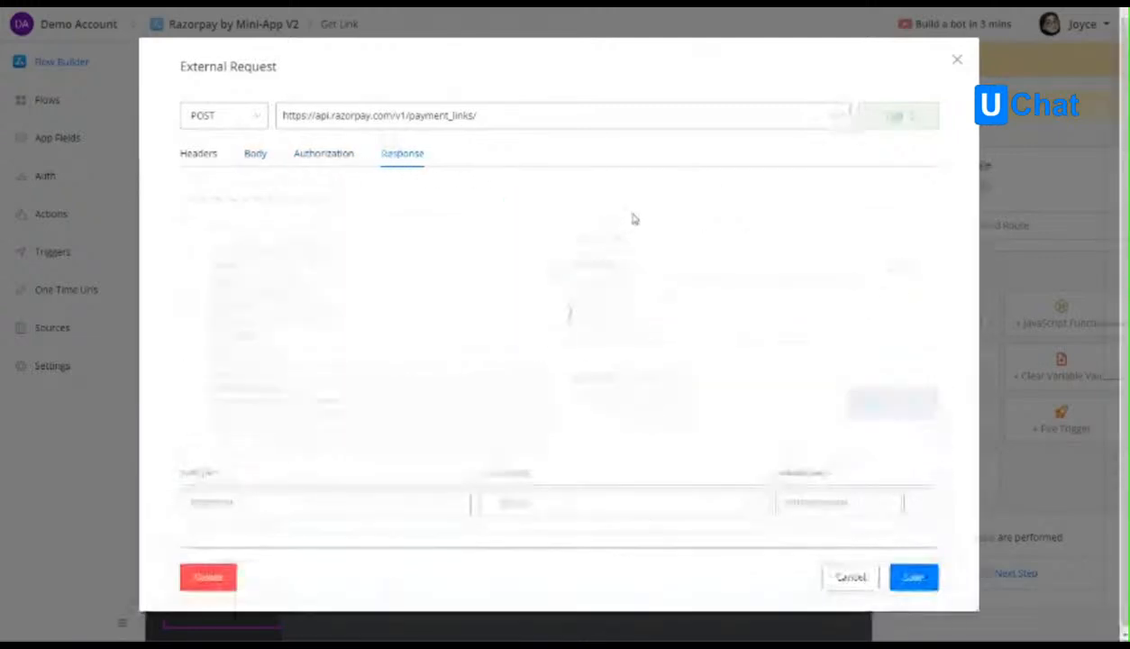
Examine the test response's JSON, including the accept_partial, amount, notes and status entries and their JSON paths.
{"action": "left_click", "coordinate": [237, 252]}
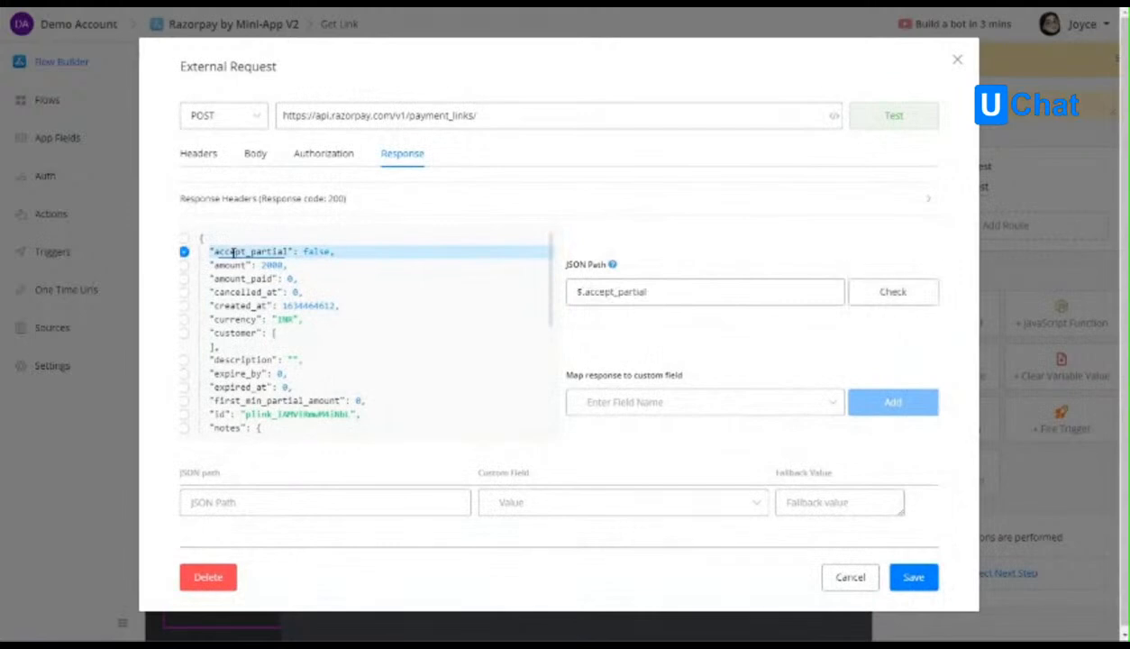
{"action": "left_click", "coordinate": [243, 265]}
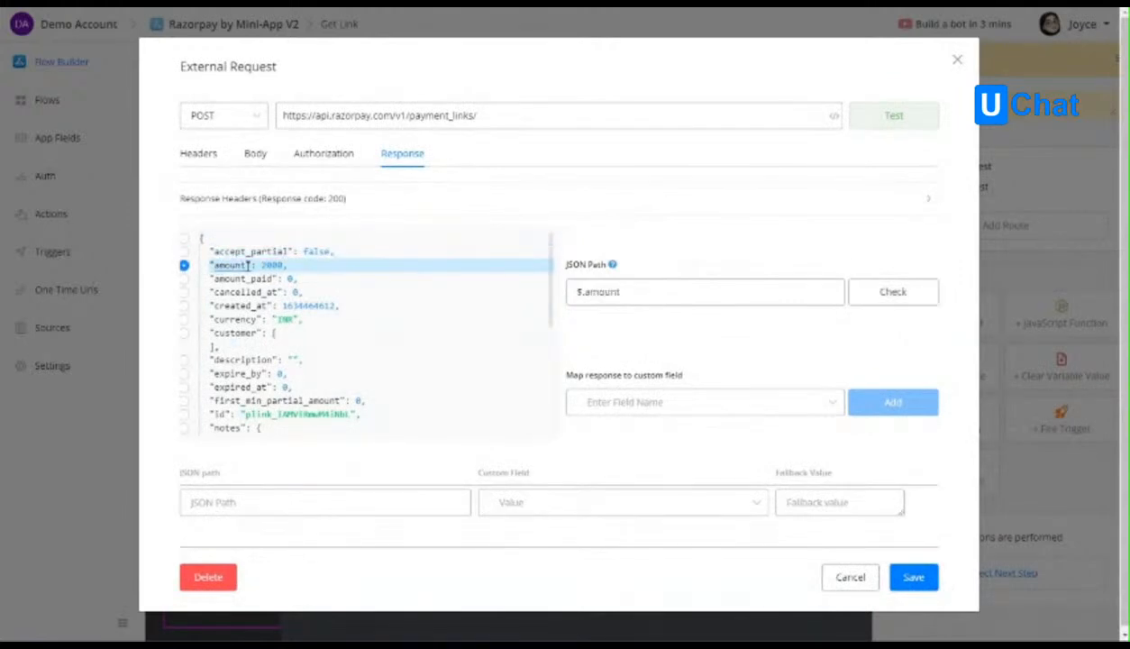
{"action": "scroll", "coordinate": [255, 360], "scroll_direction": "down", "scroll_amount": 2}
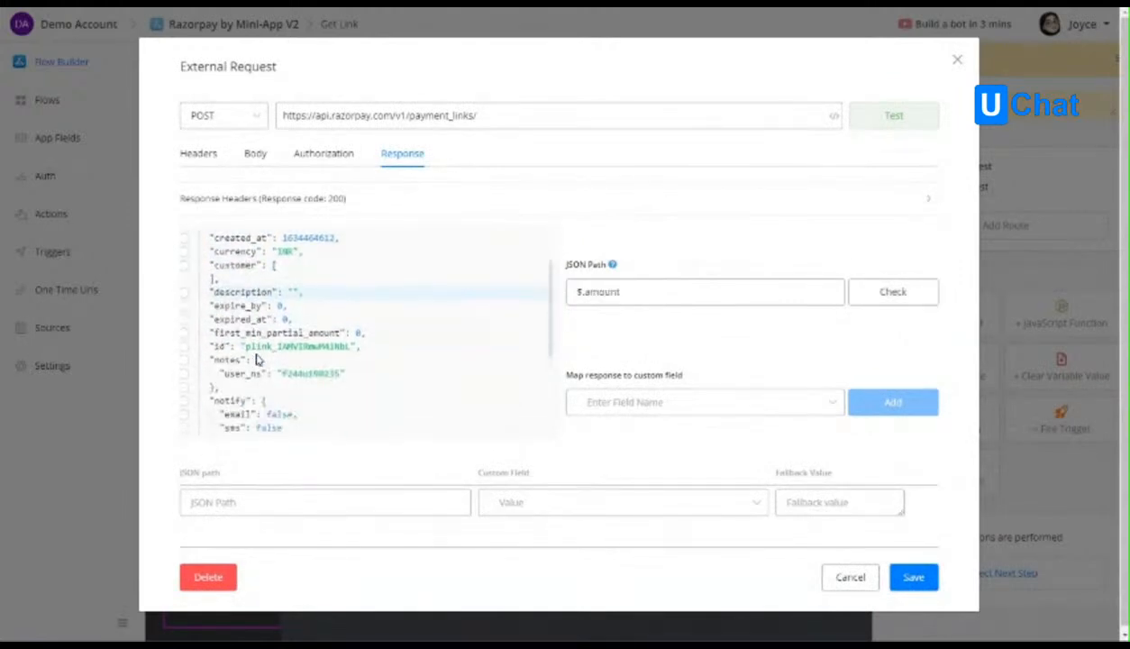
{"action": "scroll", "coordinate": [257, 358], "scroll_direction": "down", "scroll_amount": 4}
{"action": "scroll", "coordinate": [243, 333], "scroll_direction": "up", "scroll_amount": 2}
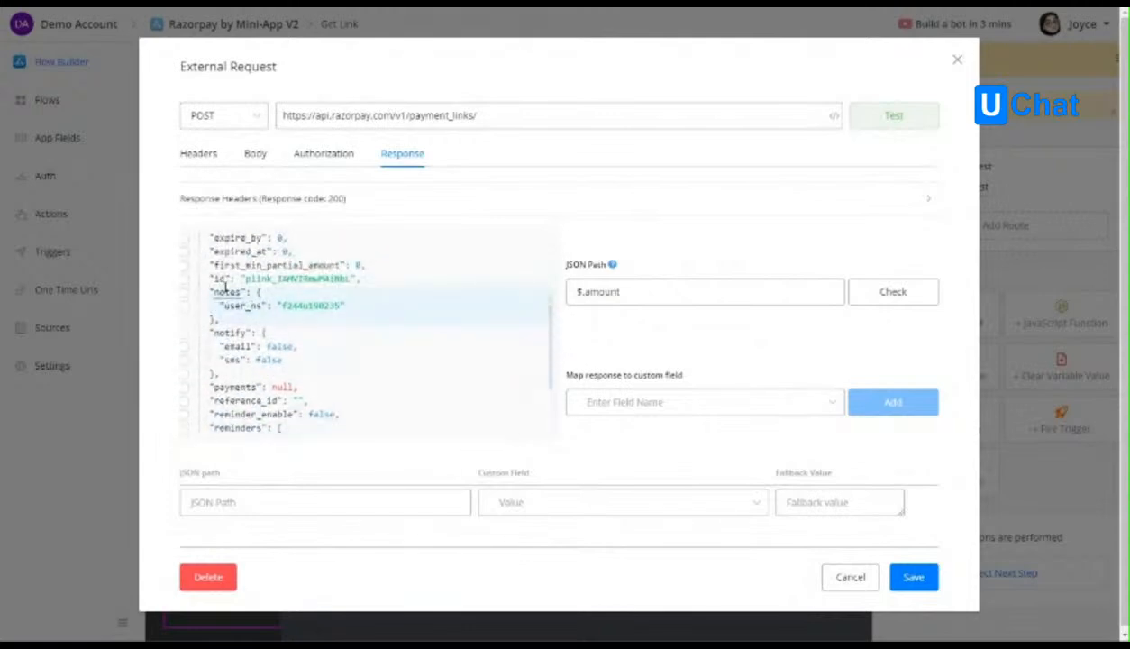
{"action": "left_click", "coordinate": [240, 320]}
{"action": "scroll", "coordinate": [239, 322], "scroll_direction": "down", "scroll_amount": 3}
{"action": "left_click", "coordinate": [243, 373]}
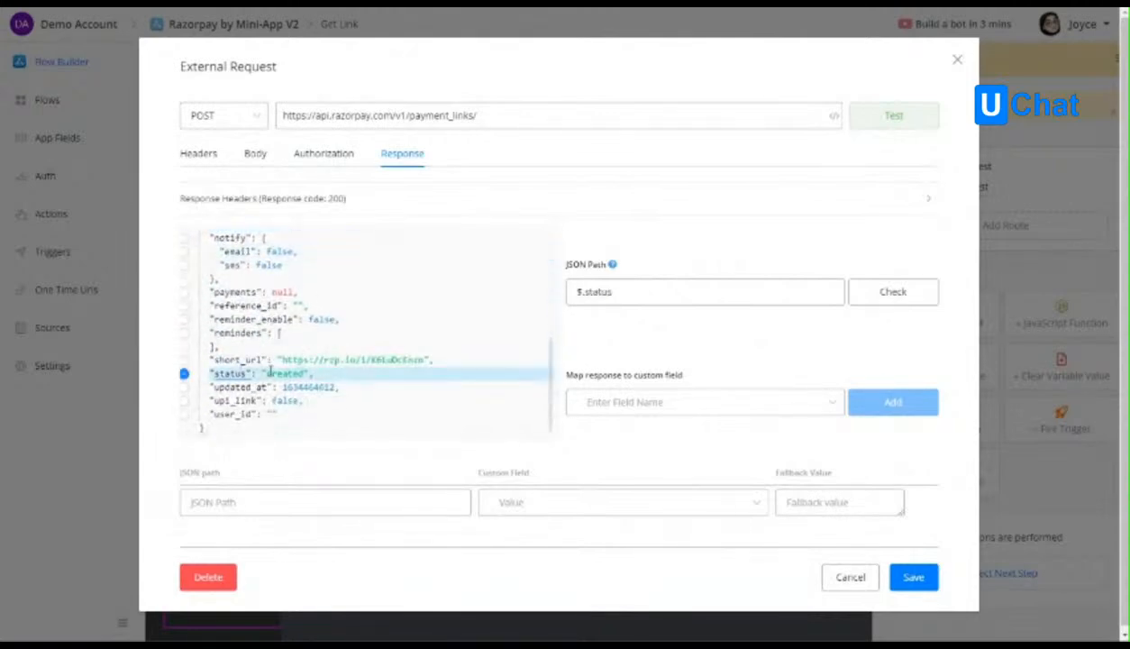
Map the response's $.short_url path to the short_url custom field and save the external request.
{"action": "left_click", "coordinate": [259, 360]}
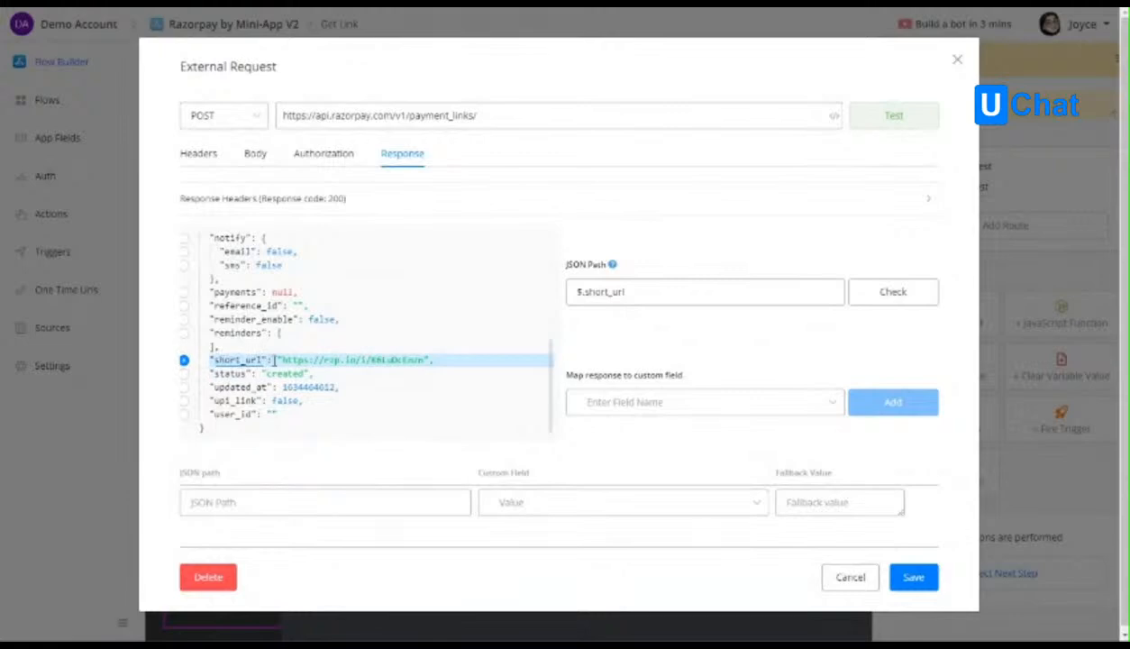
{"action": "left_click", "coordinate": [649, 403]}
{"action": "left_click", "coordinate": [637, 531]}
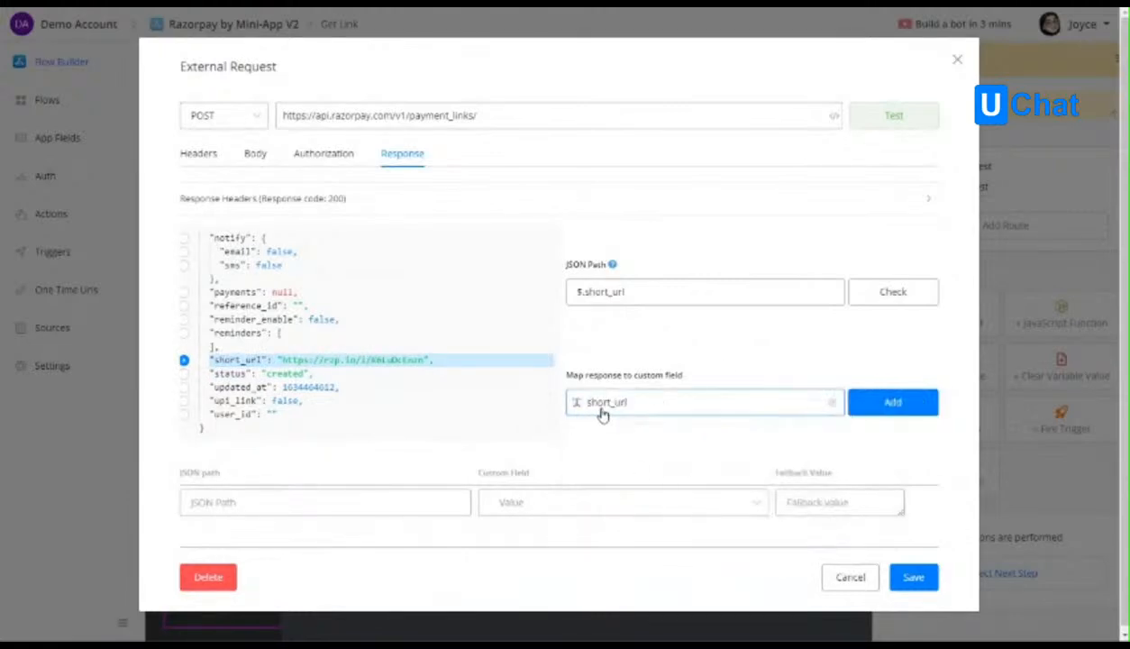
{"action": "left_click", "coordinate": [881, 401]}
{"action": "scroll", "coordinate": [738, 451], "scroll_direction": "down", "scroll_amount": 1}
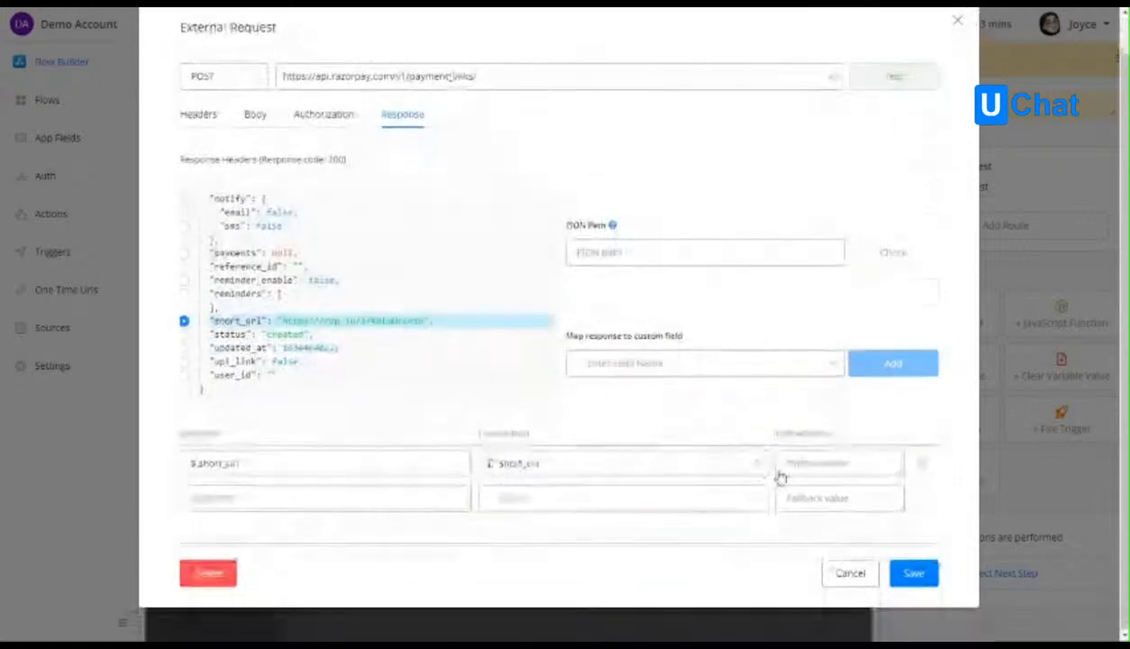
{"action": "left_click", "coordinate": [912, 574]}
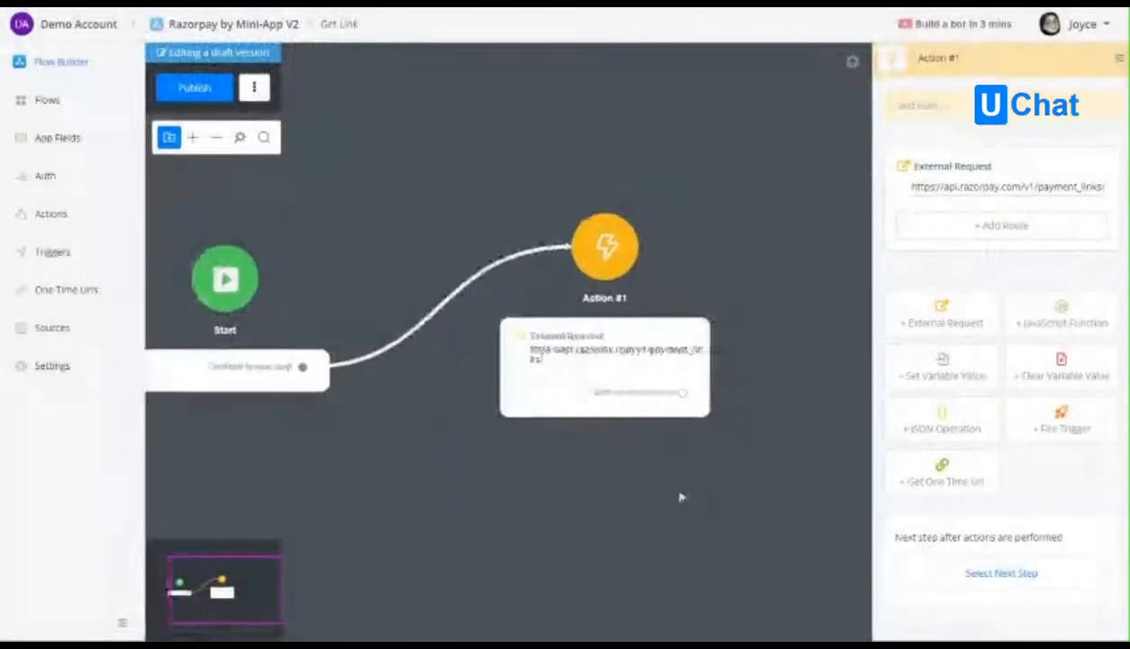
Publish the Get Link sub flow with the configured external request action.
{"action": "left_click_drag", "start_coordinate": [390, 435], "coordinate": [516, 445]}
{"action": "scroll", "coordinate": [510, 426], "scroll_direction": "up", "scroll_amount": 1}
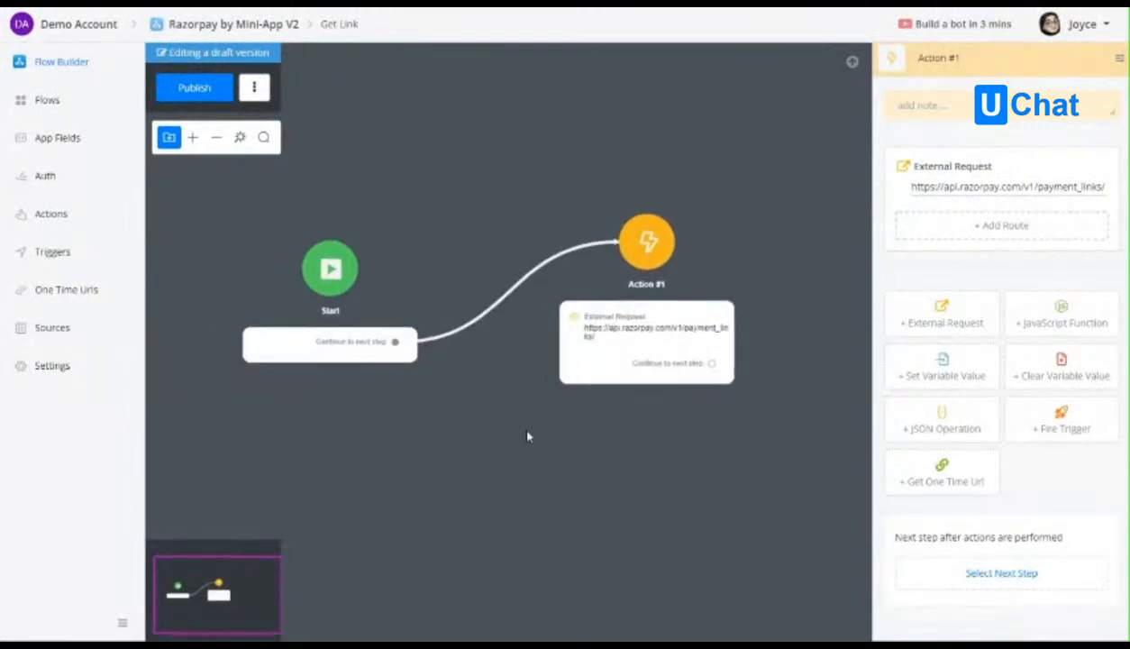
{"action": "left_click", "coordinate": [671, 334]}
{"action": "left_click", "coordinate": [185, 90]}
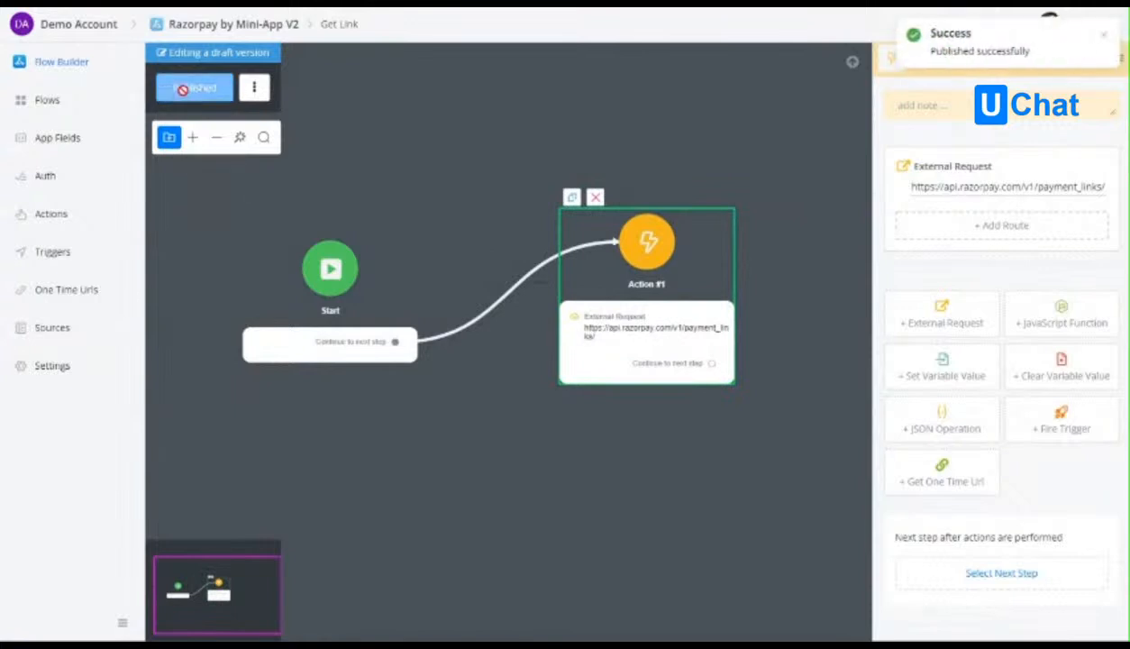
Review the get_link action's assigned workflow and the app's sub flows, and return to the Get Link flow canvas.
{"action": "left_click", "coordinate": [56, 221]}
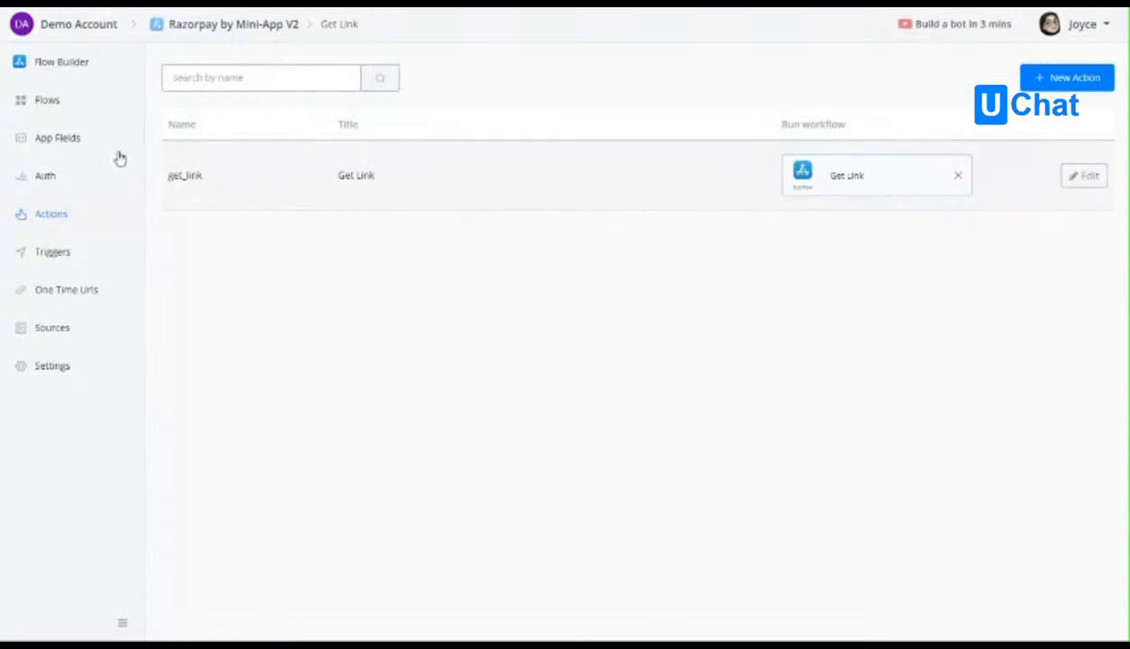
{"action": "left_click", "coordinate": [64, 104]}
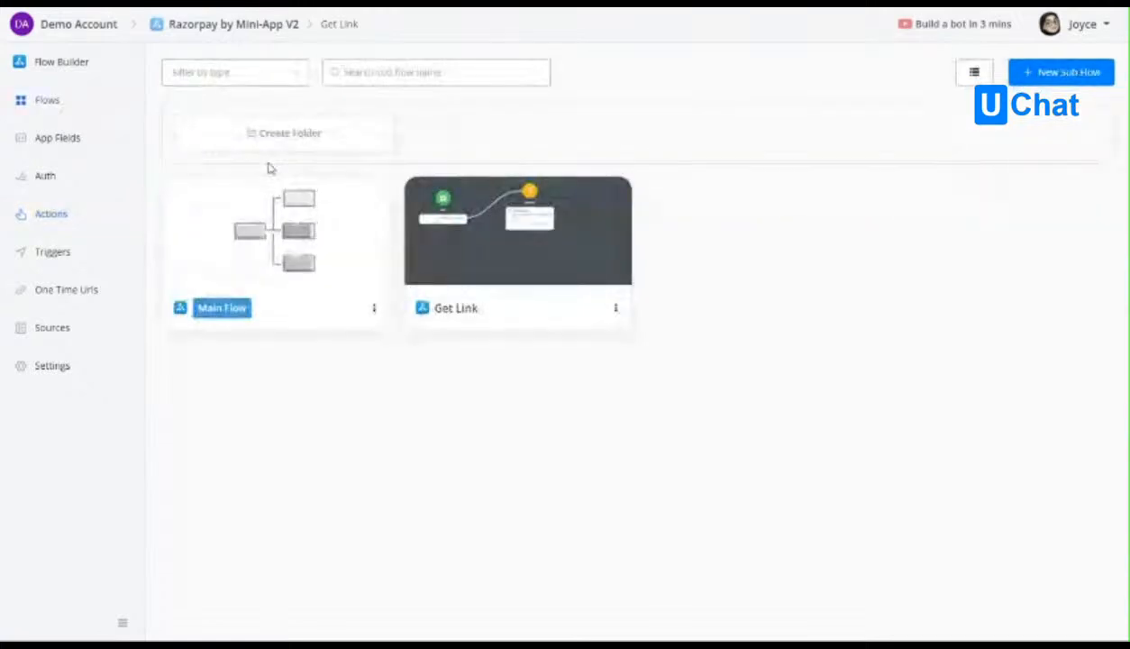
{"action": "left_click", "coordinate": [68, 65]}
{"action": "scroll", "coordinate": [649, 353], "scroll_direction": "up", "scroll_amount": 2}
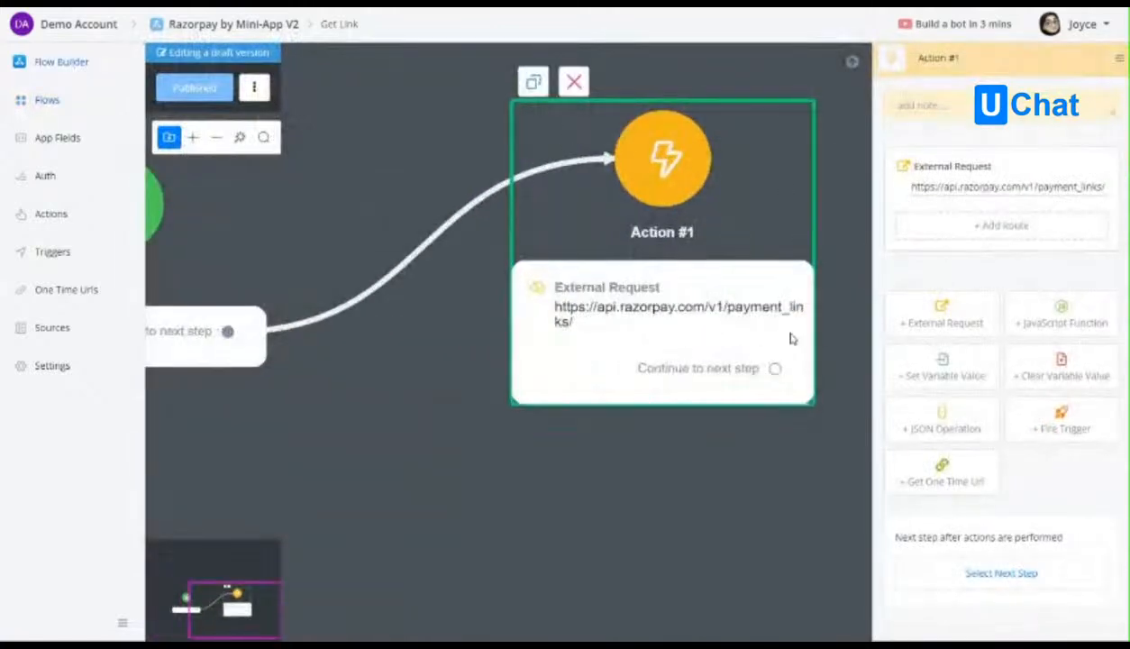
Review the external request's response mapping, the app fields, and the get_link action's inputs and outputs without changing them.
{"action": "left_click", "coordinate": [1036, 194]}
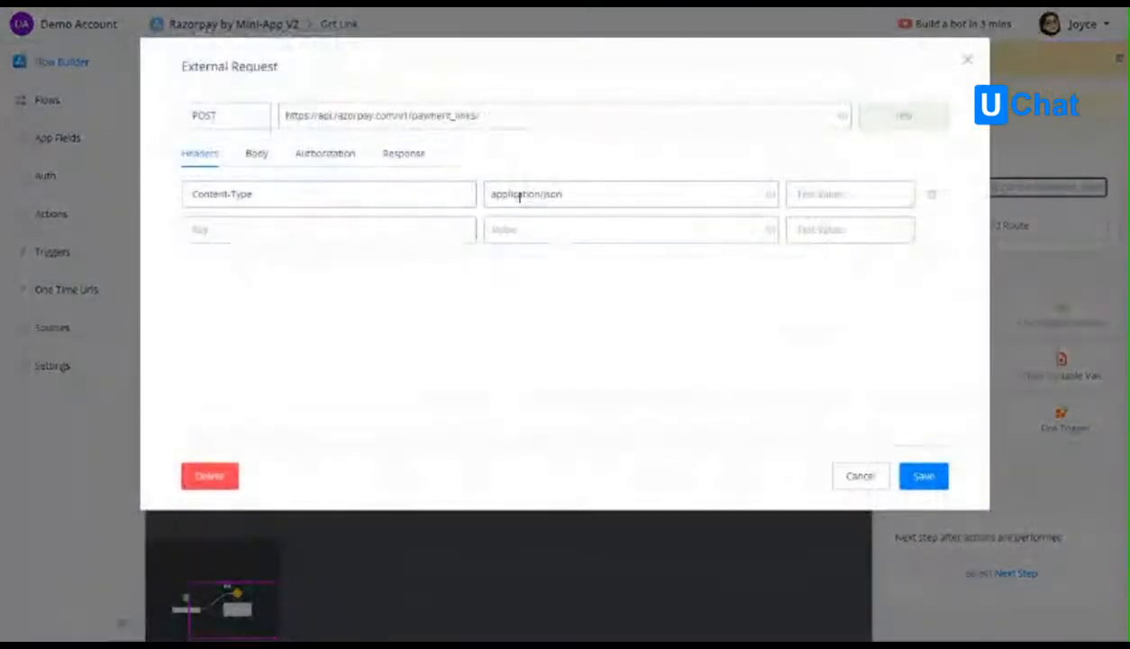
{"action": "left_click", "coordinate": [398, 154]}
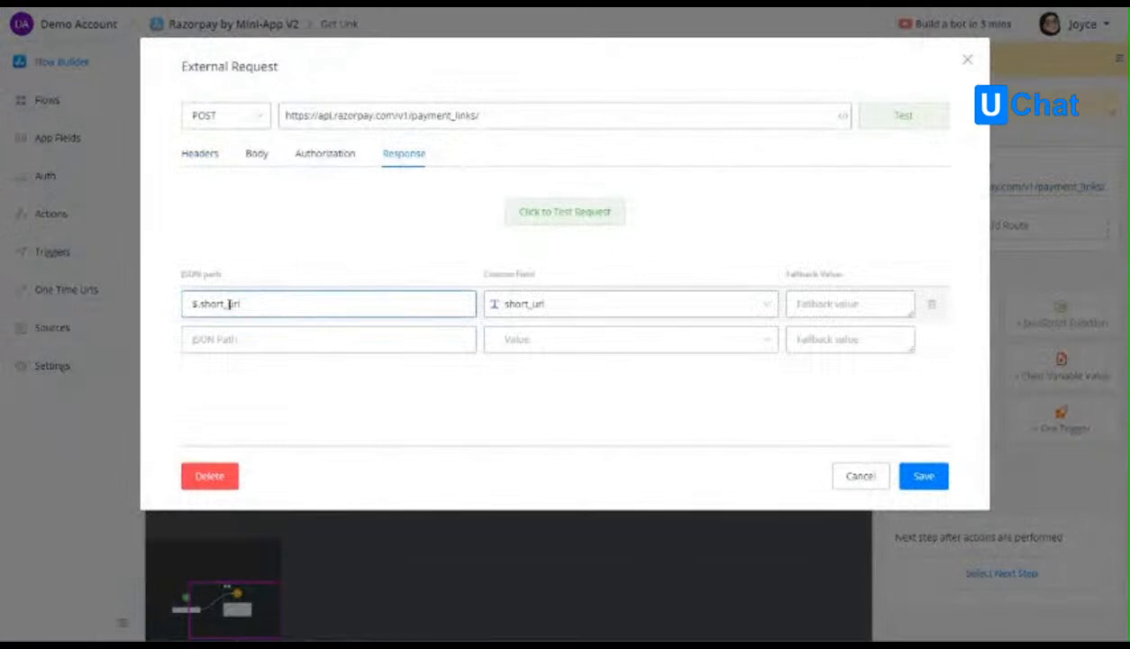
{"action": "left_click", "coordinate": [871, 477]}
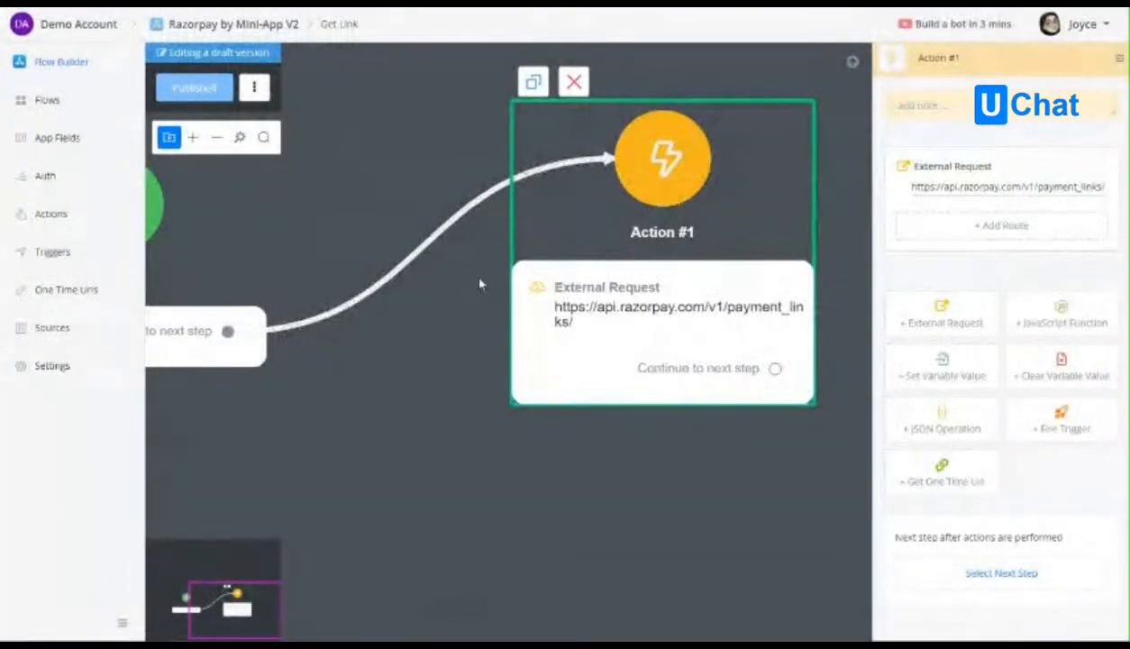
{"action": "left_click", "coordinate": [48, 144]}
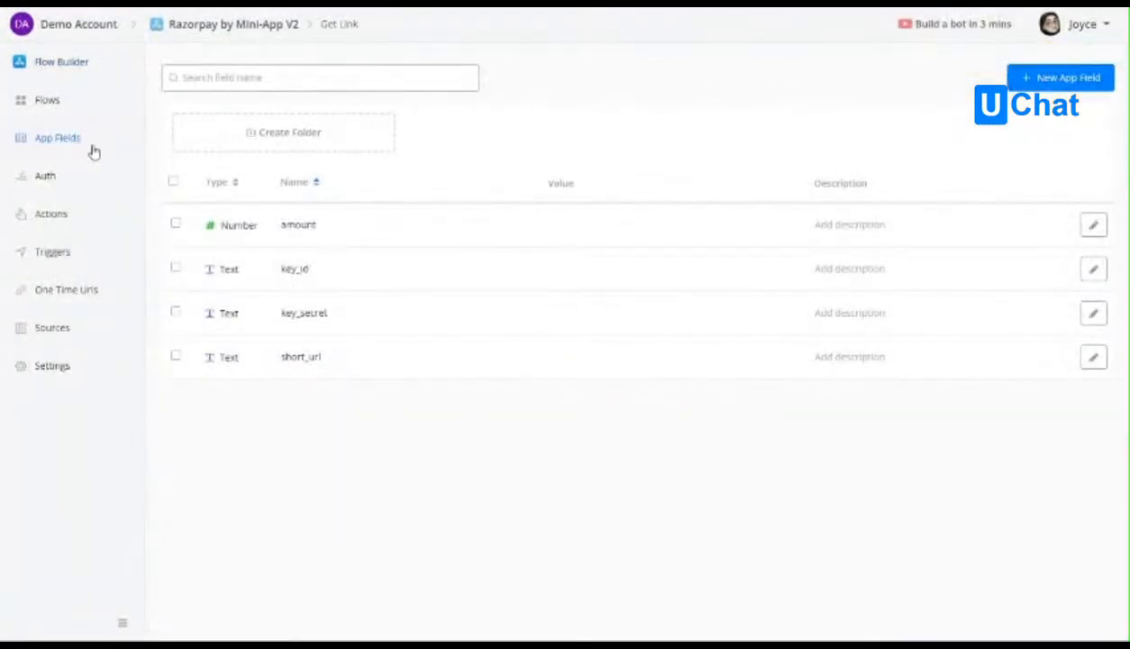
{"action": "left_click", "coordinate": [52, 216]}
{"action": "left_click", "coordinate": [1085, 178]}
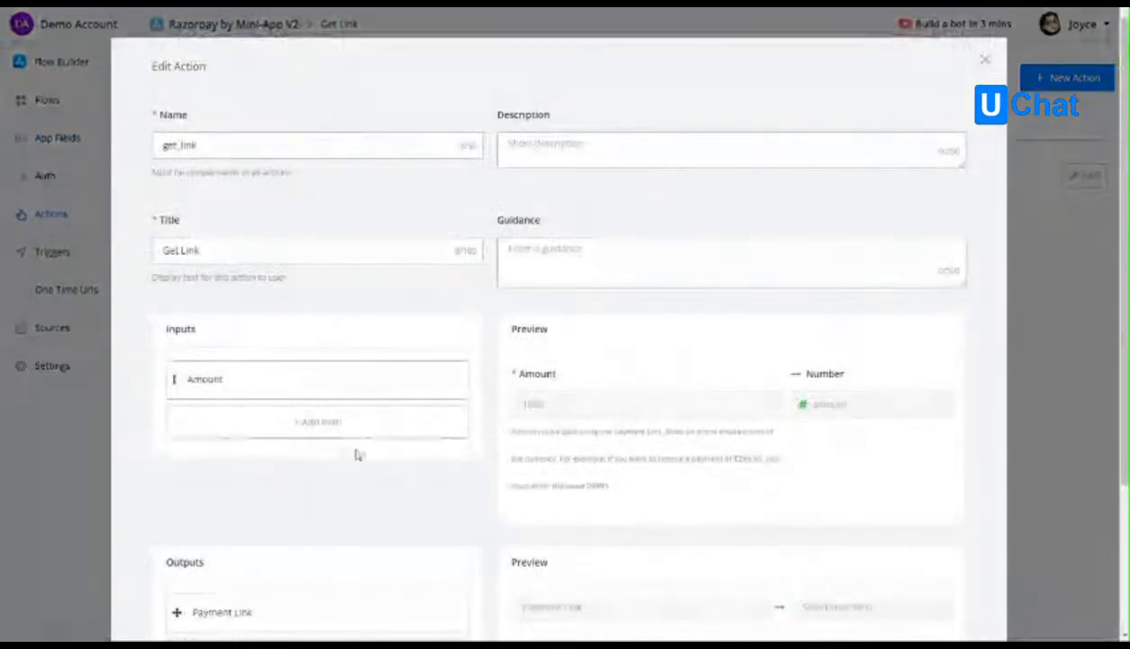
{"action": "scroll", "coordinate": [361, 451], "scroll_direction": "down", "scroll_amount": 3}
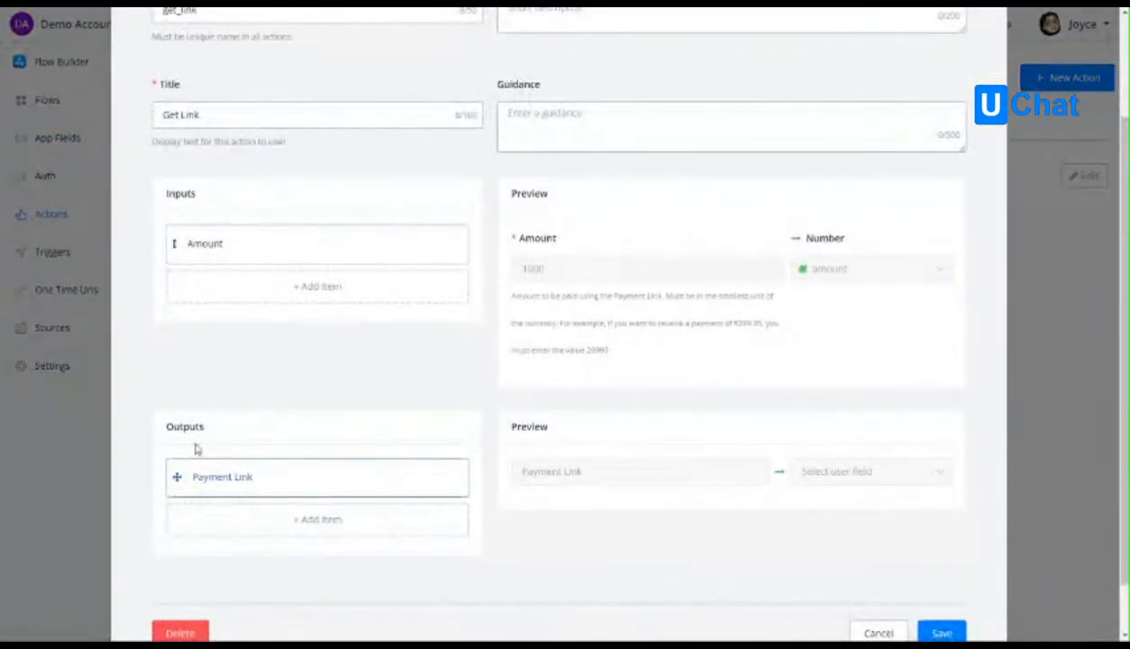
{"action": "left_click", "coordinate": [878, 633]}
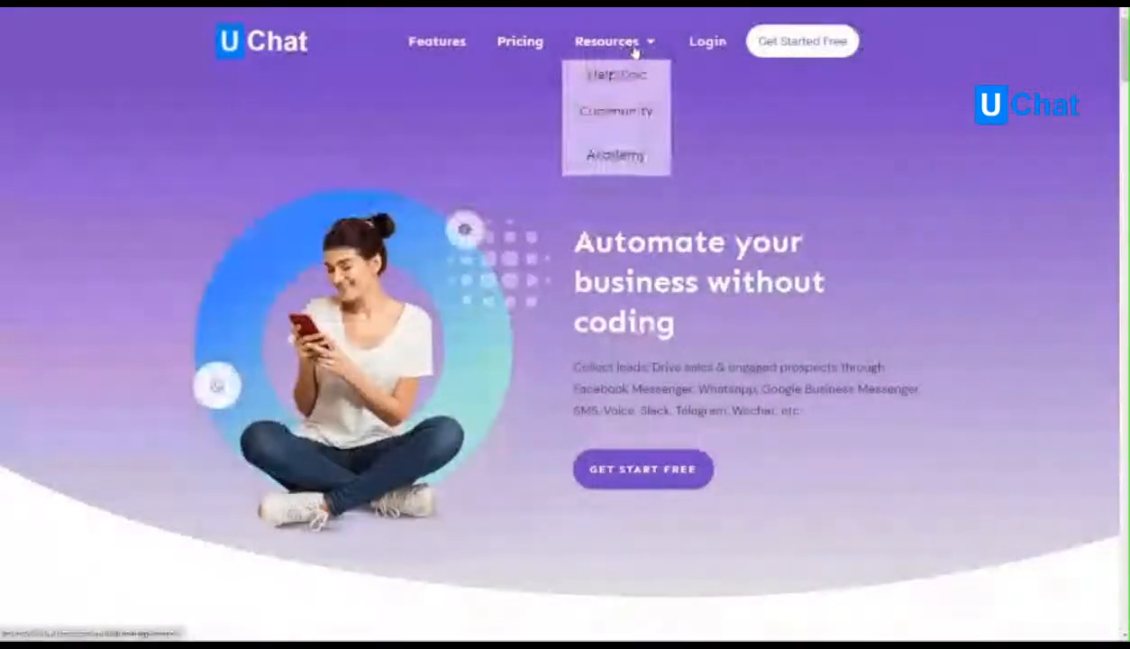
Open the Demo Account workspace's mini-apps and install the draft app Razorpay by Mini-App V2.
{"action": "left_click", "coordinate": [707, 42]}
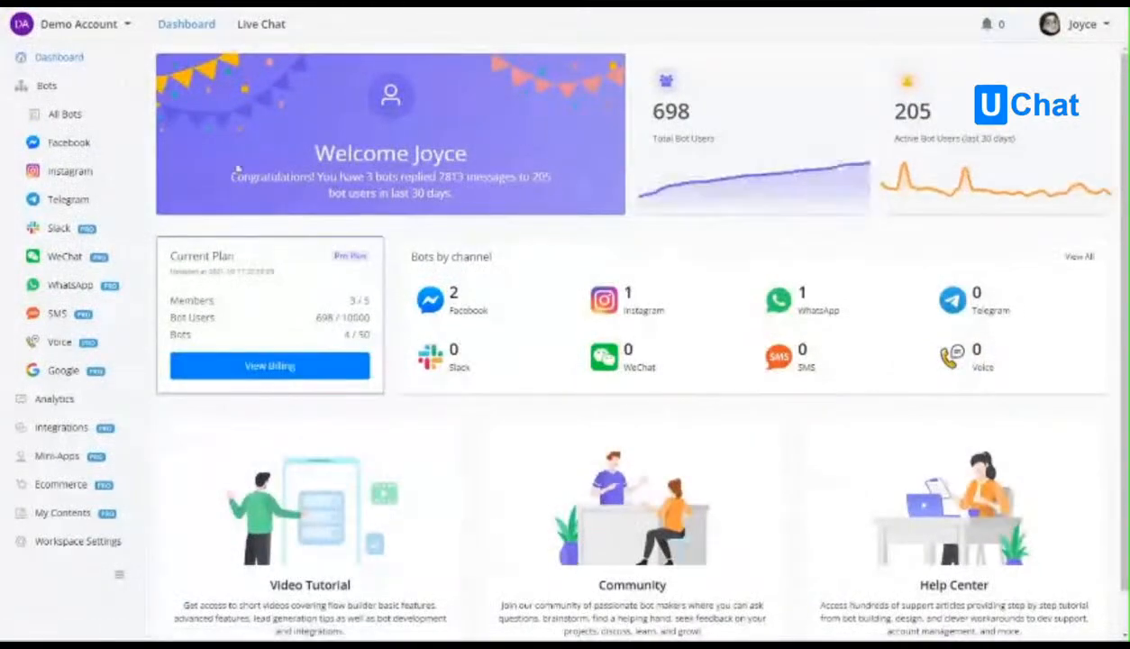
{"action": "left_click", "coordinate": [105, 119]}
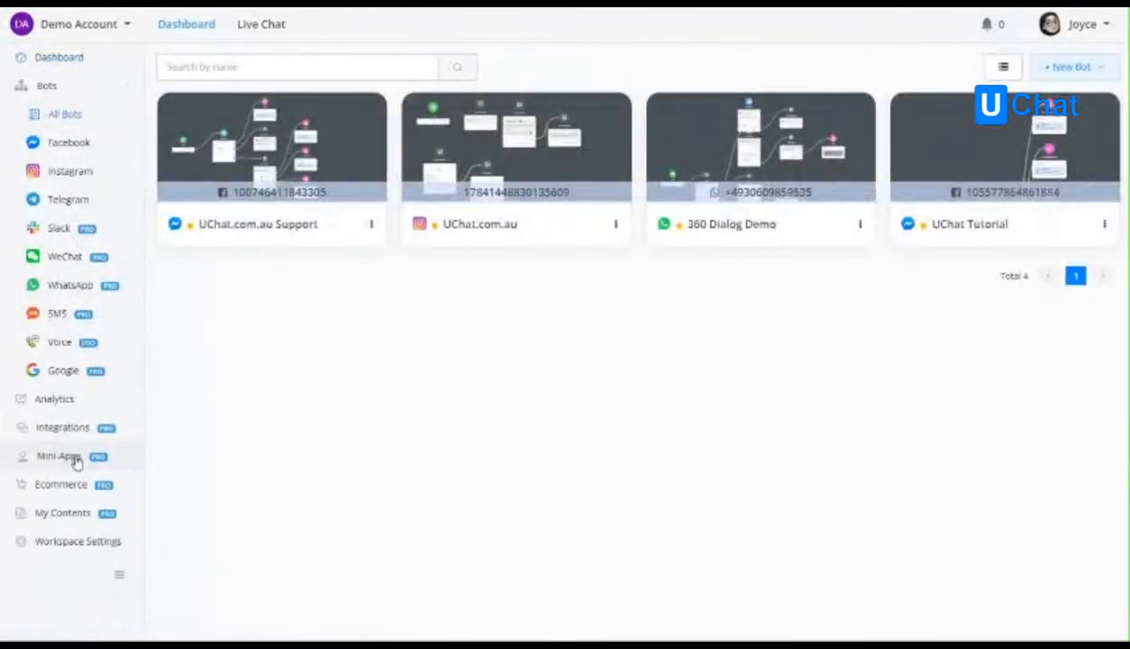
{"action": "left_click", "coordinate": [56, 460]}
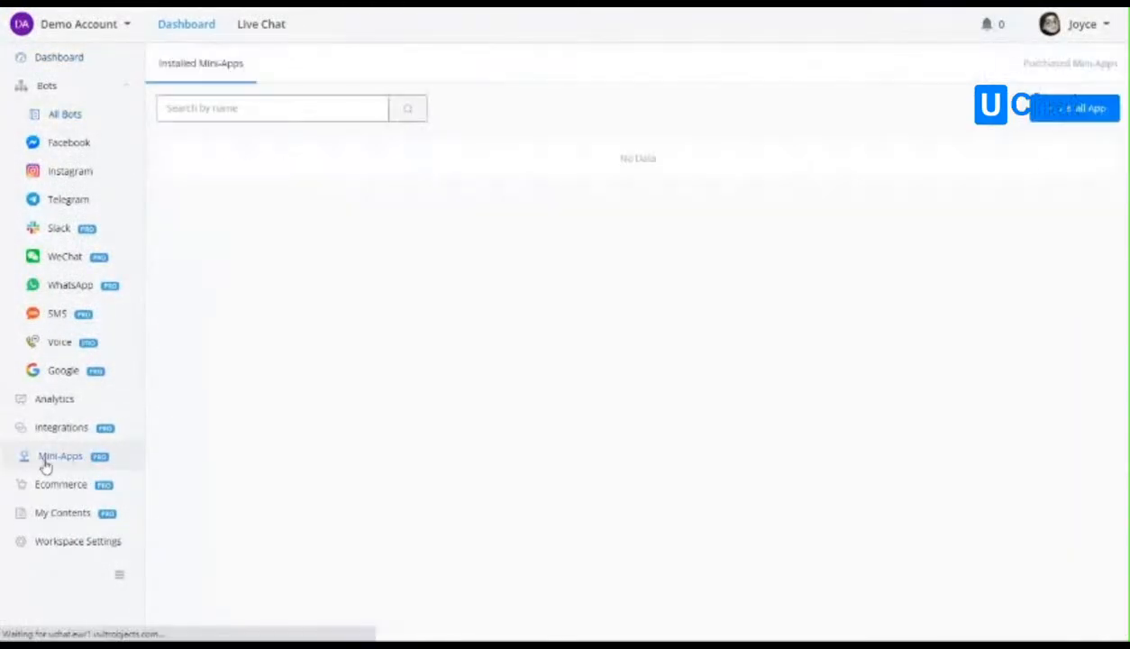
{"action": "left_click", "coordinate": [1056, 113]}
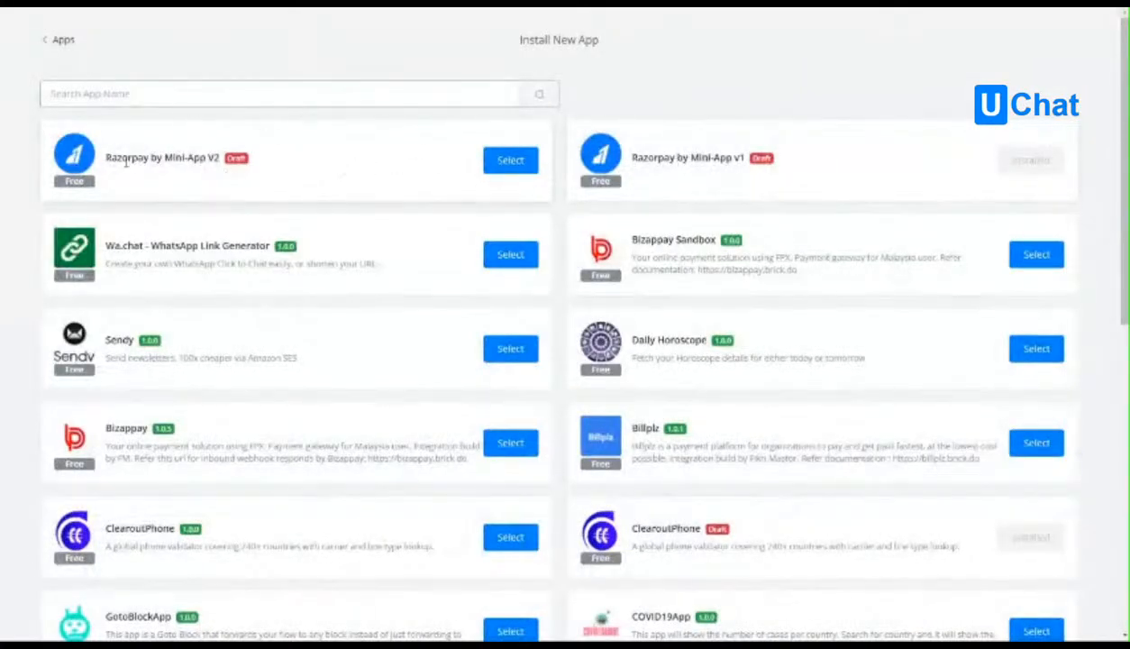
{"action": "left_click", "coordinate": [508, 160]}
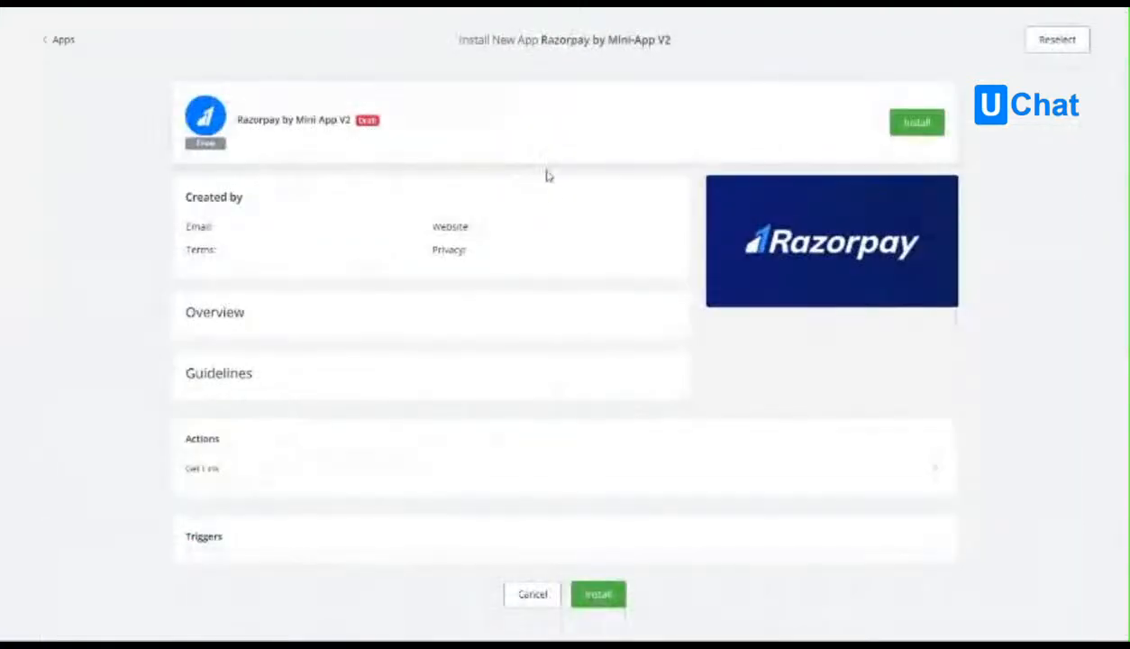
{"action": "left_click", "coordinate": [612, 597]}
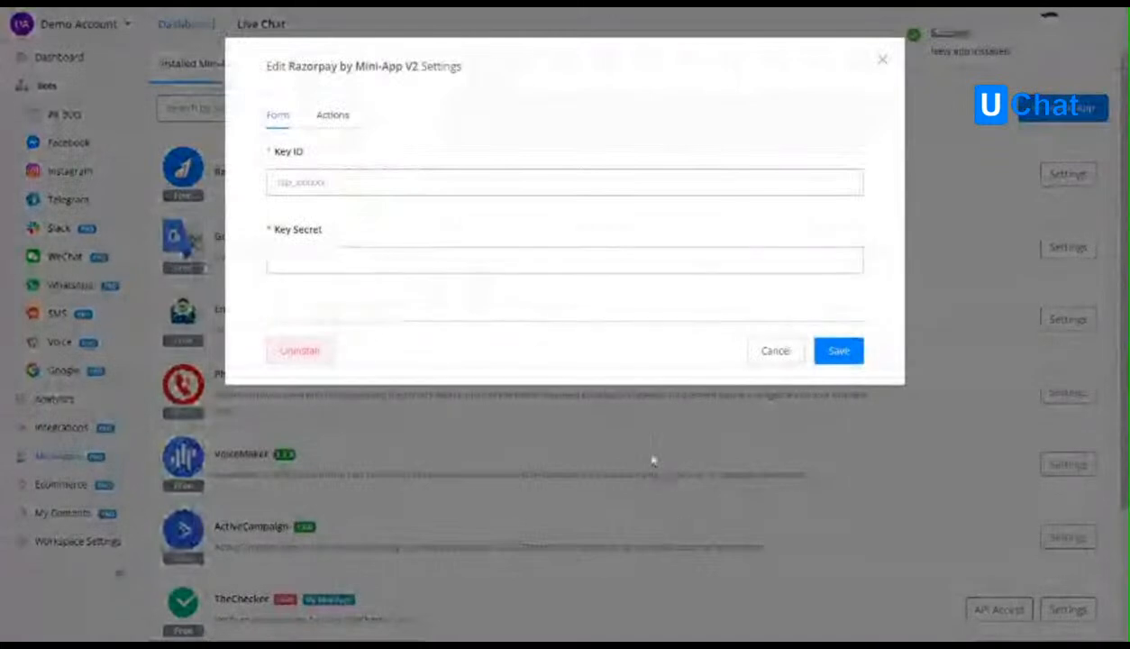
Paste the Razorpay Key ID and Key Secret into the Razorpay by Mini-App V2 settings and save them.
{"action": "left_click", "coordinate": [323, 185]}
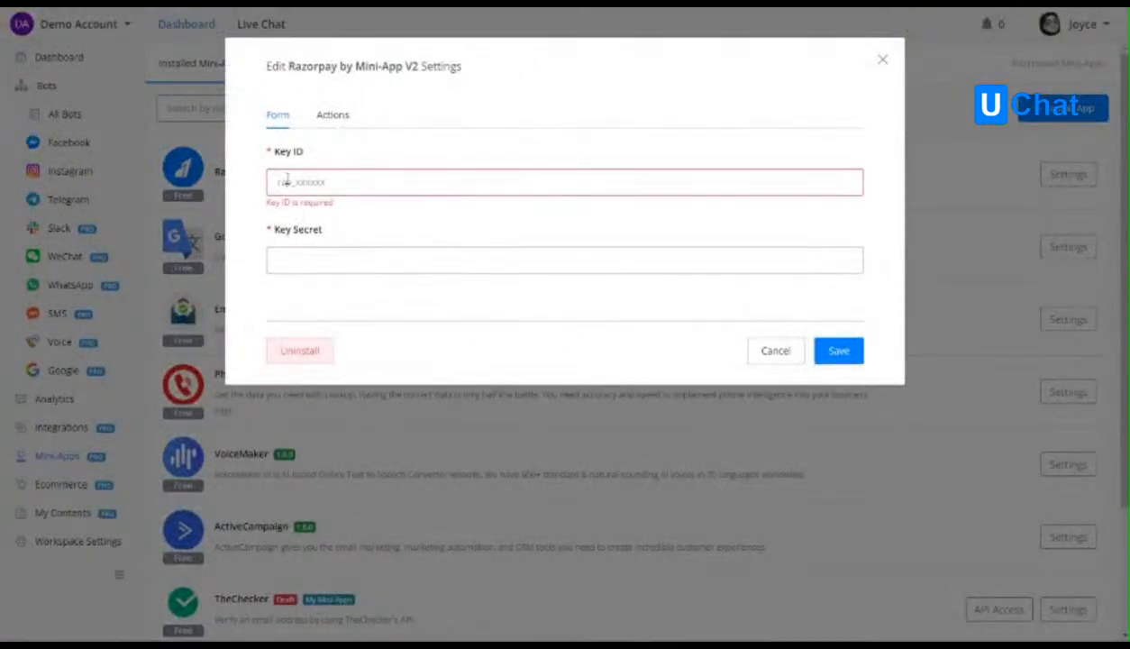
{"action": "type", "text": "rzp_test_YxMDSeeMMWt7zb"}
{"action": "left_click", "coordinate": [593, 250]}
{"action": "key", "text": "ctrl+v"}
{"action": "left_click", "coordinate": [834, 350]}
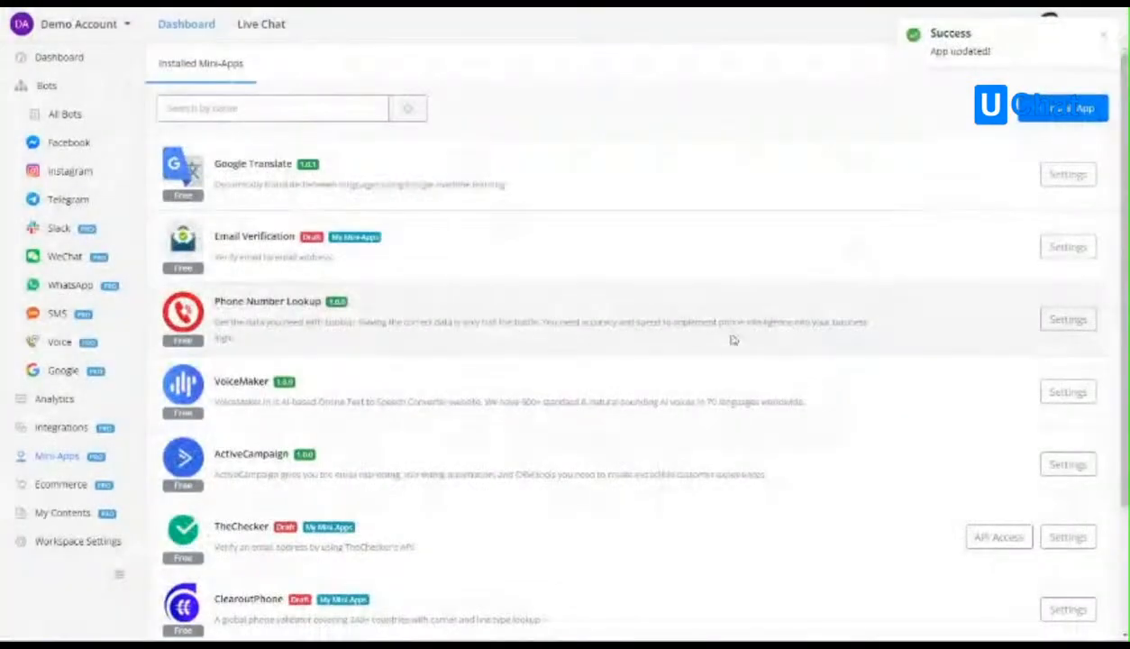
Open the Testing flow of the UChat.com.au Support bot.
{"action": "left_click", "coordinate": [68, 114]}
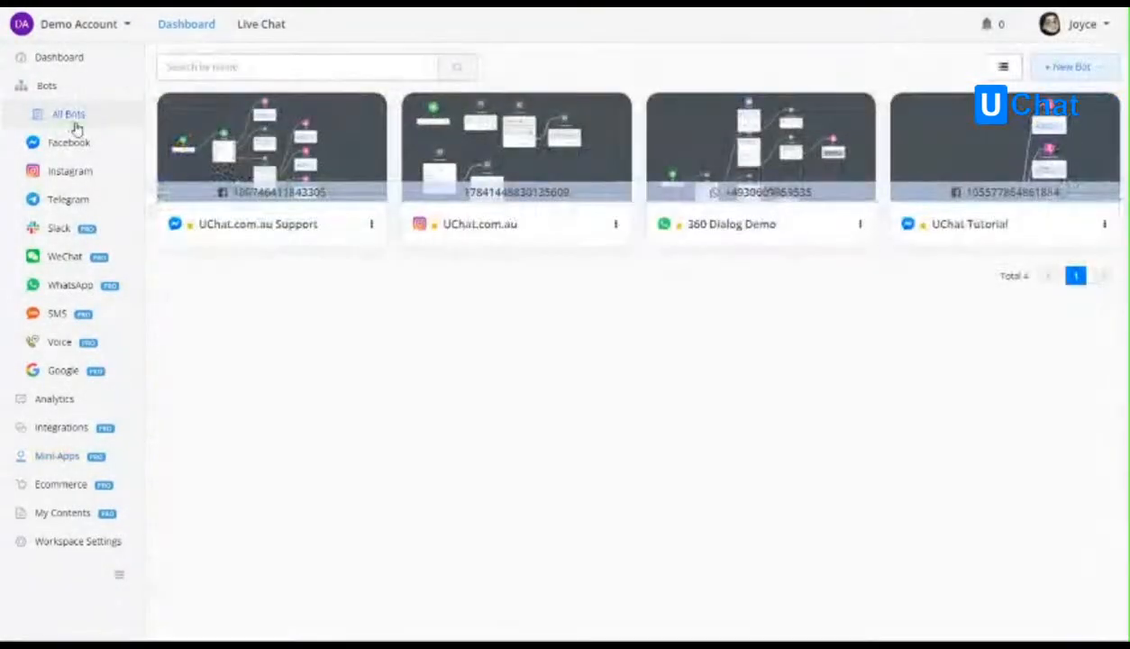
{"action": "left_click", "coordinate": [262, 156]}
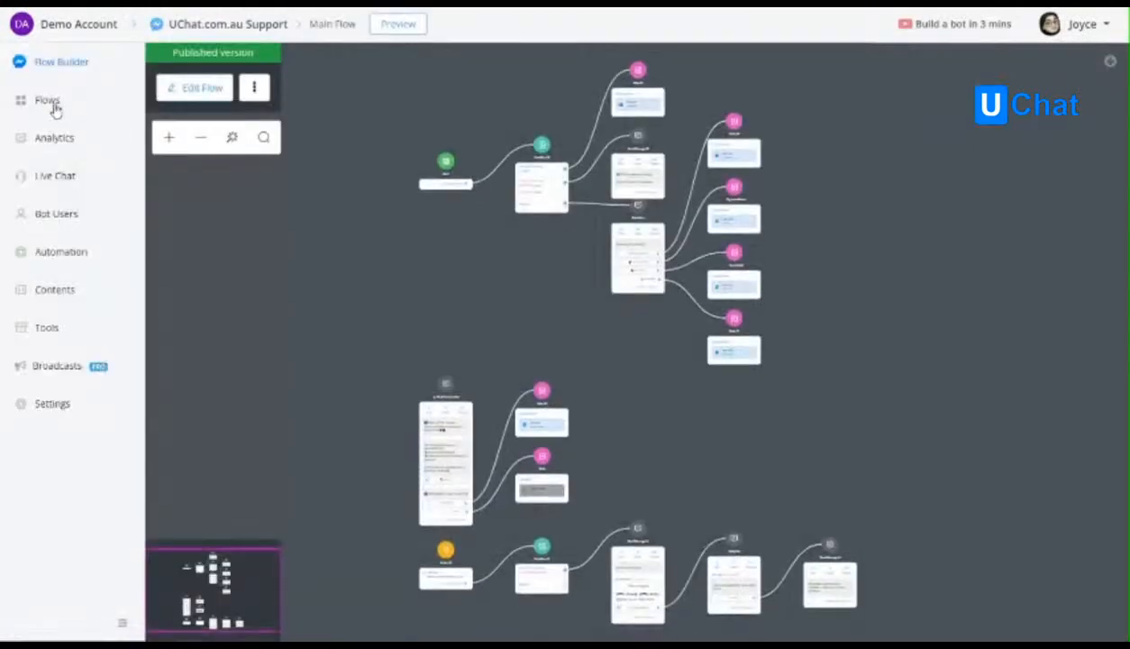
{"action": "left_click", "coordinate": [51, 102]}
{"action": "scroll", "coordinate": [540, 496], "scroll_direction": "down", "scroll_amount": 3}
{"action": "left_click", "coordinate": [496, 542]}
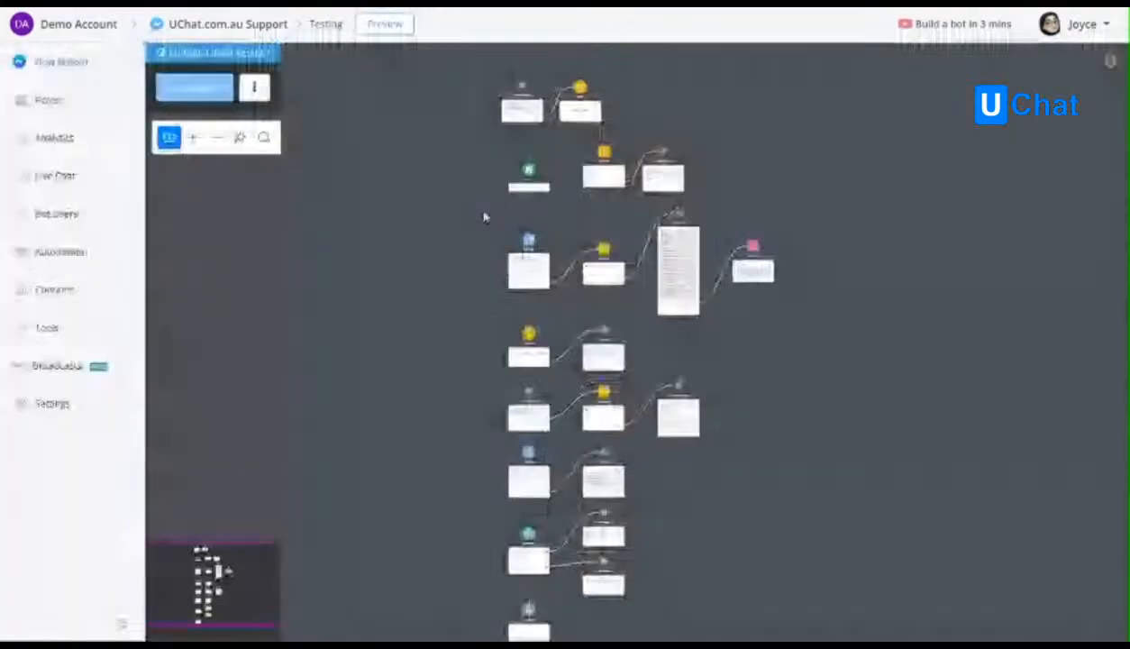
Remove the uninstalled app's item from Action #4 in the draft of the Testing flow.
{"action": "left_click_drag", "start_coordinate": [452, 129], "coordinate": [416, 265]}
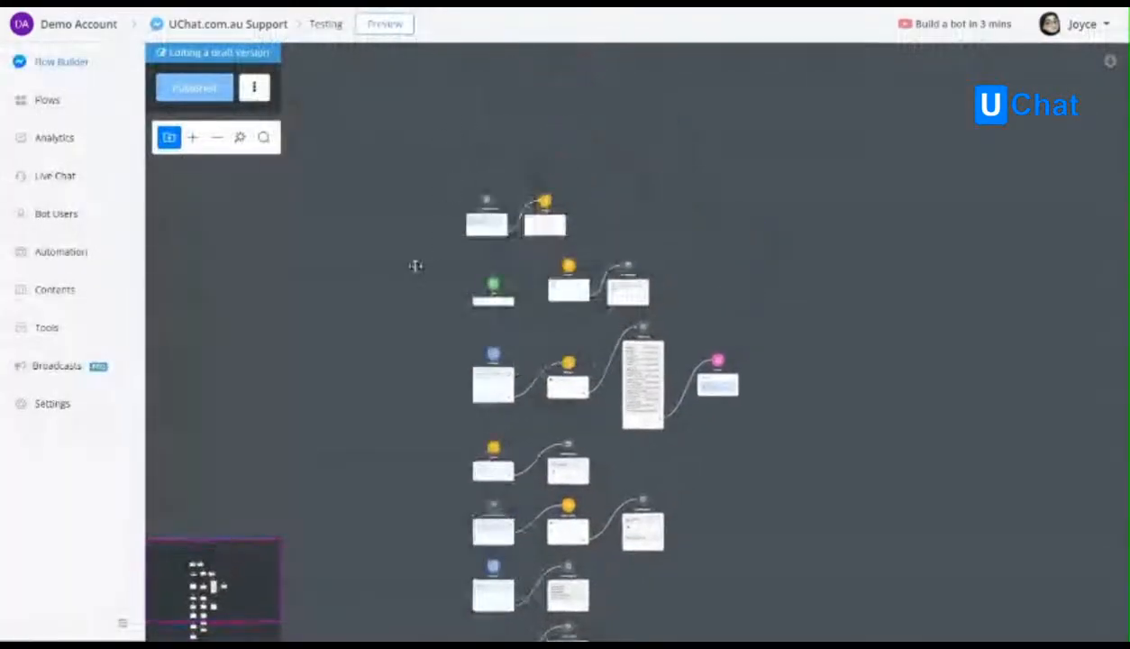
{"action": "scroll", "coordinate": [527, 249], "scroll_direction": "up", "scroll_amount": 5}
{"action": "left_click_drag", "start_coordinate": [489, 234], "coordinate": [426, 297]}
{"action": "scroll", "coordinate": [426, 297], "scroll_direction": "up", "scroll_amount": 2}
{"action": "left_click_drag", "start_coordinate": [462, 331], "coordinate": [507, 336]}
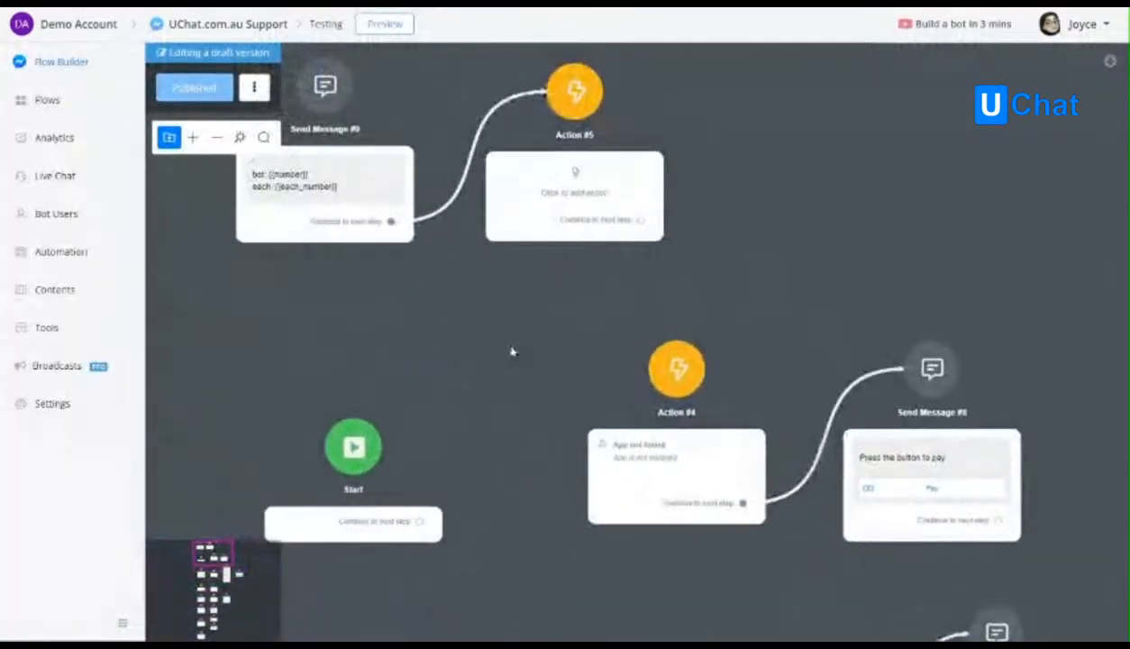
{"action": "scroll", "coordinate": [510, 349], "scroll_direction": "down", "scroll_amount": 1}
{"action": "left_click", "coordinate": [689, 428]}
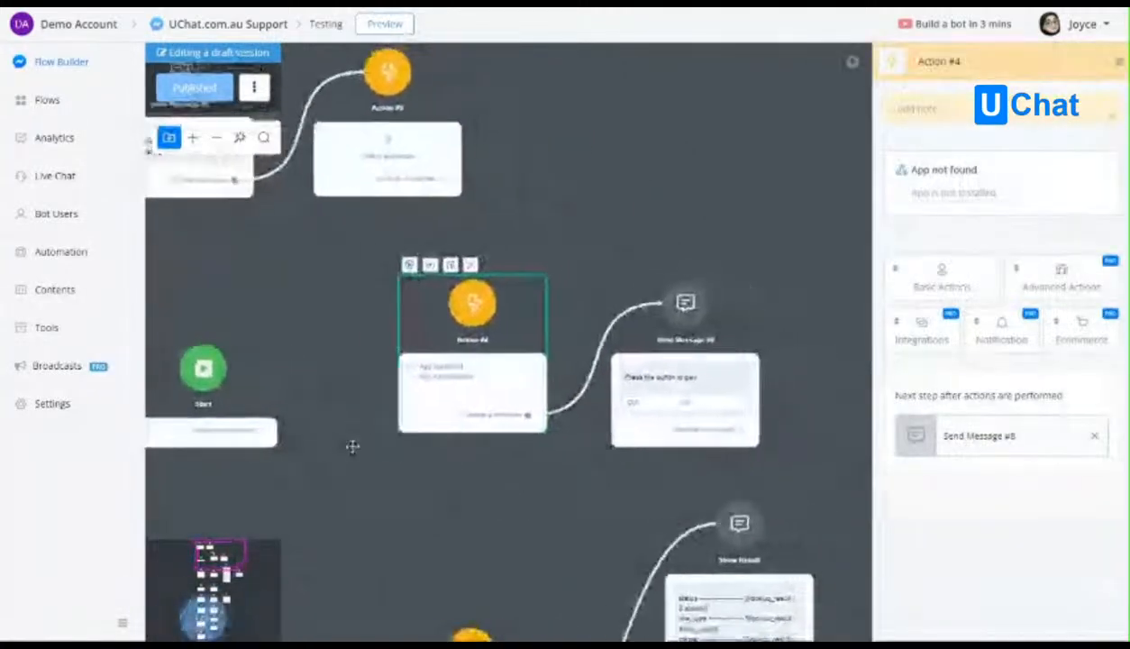
{"action": "left_click", "coordinate": [1017, 139]}
{"action": "left_click", "coordinate": [674, 352]}
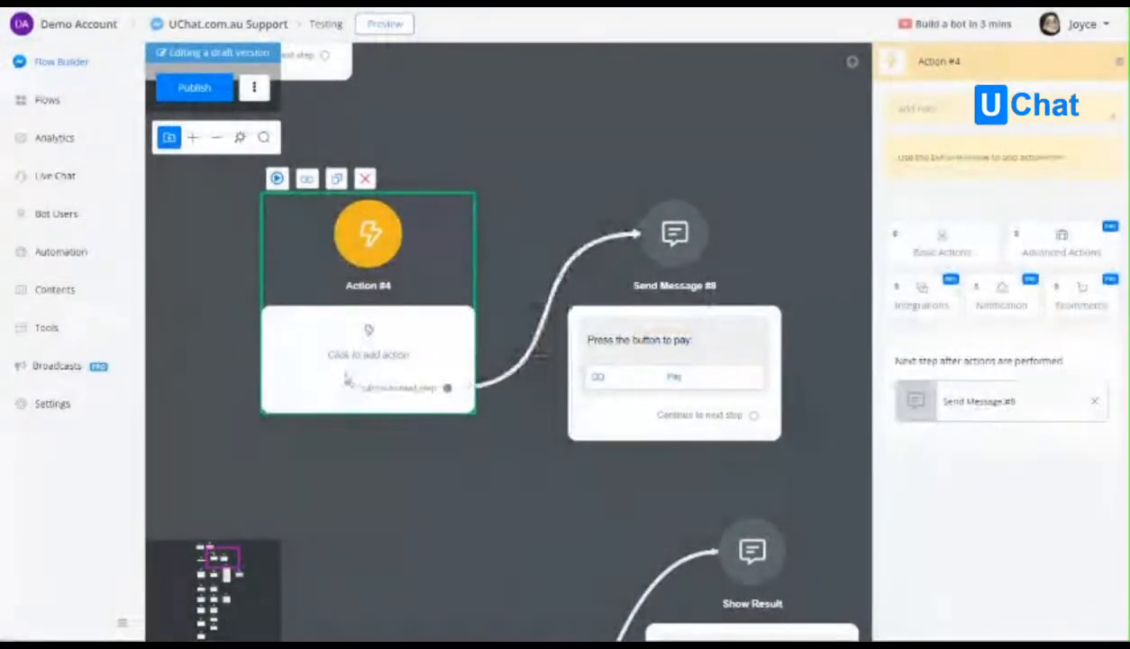
Add the Razorpay by Mini-App V2 [Draft] integration to Action #4 and choose its Get Link action.
{"action": "left_click", "coordinate": [936, 293]}
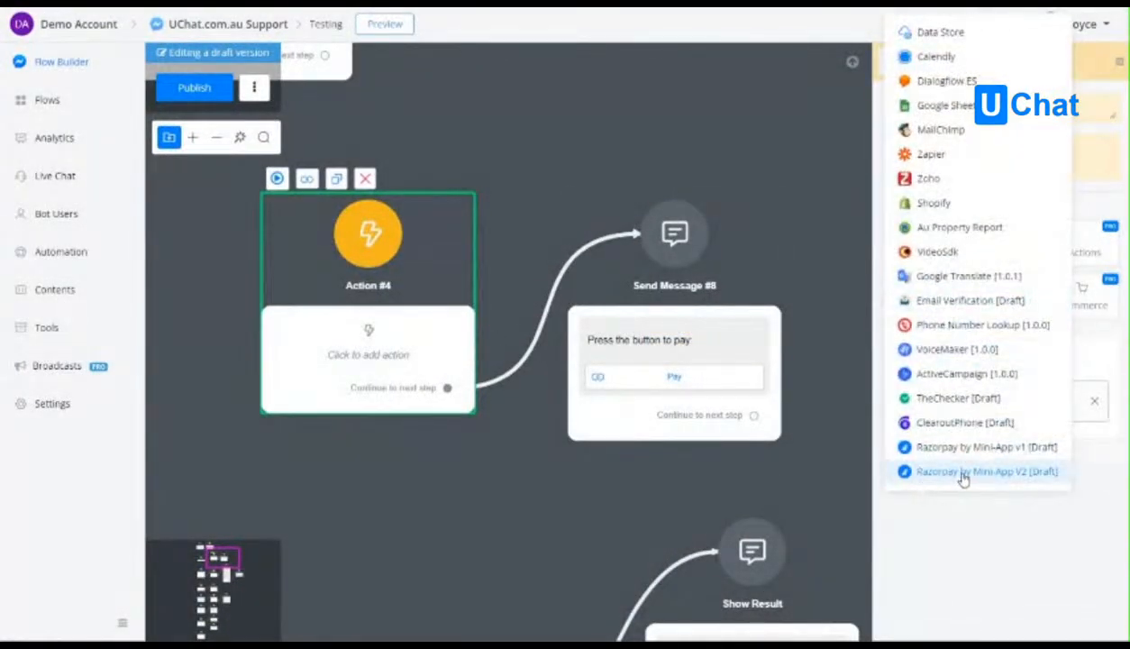
{"action": "left_click", "coordinate": [1025, 473]}
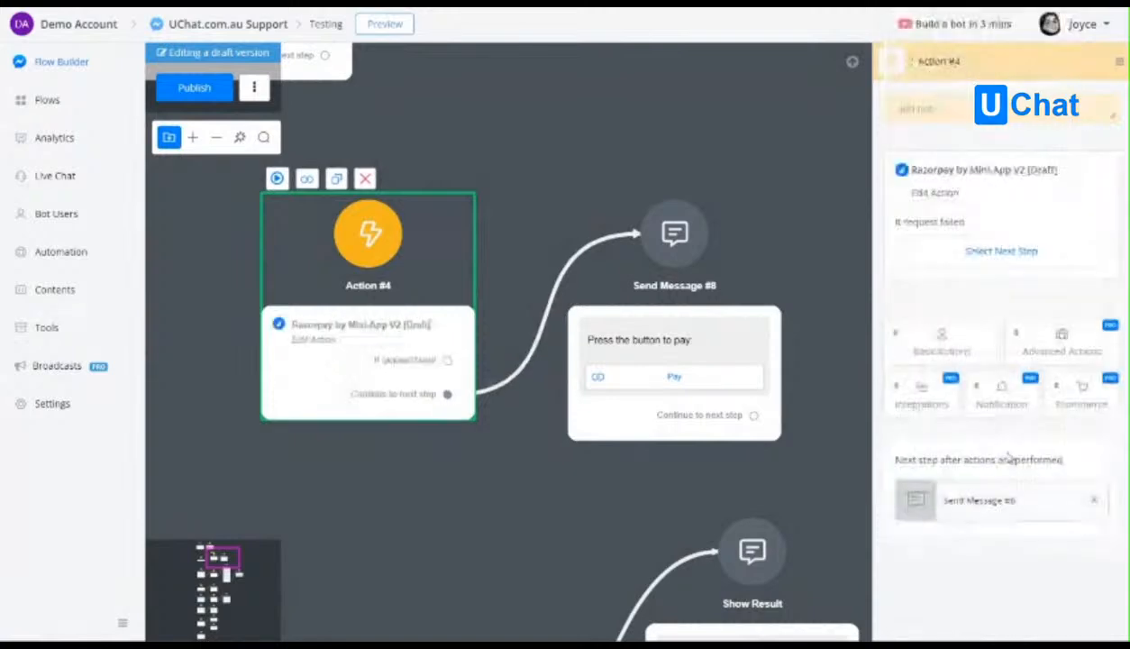
{"action": "left_click", "coordinate": [928, 201]}
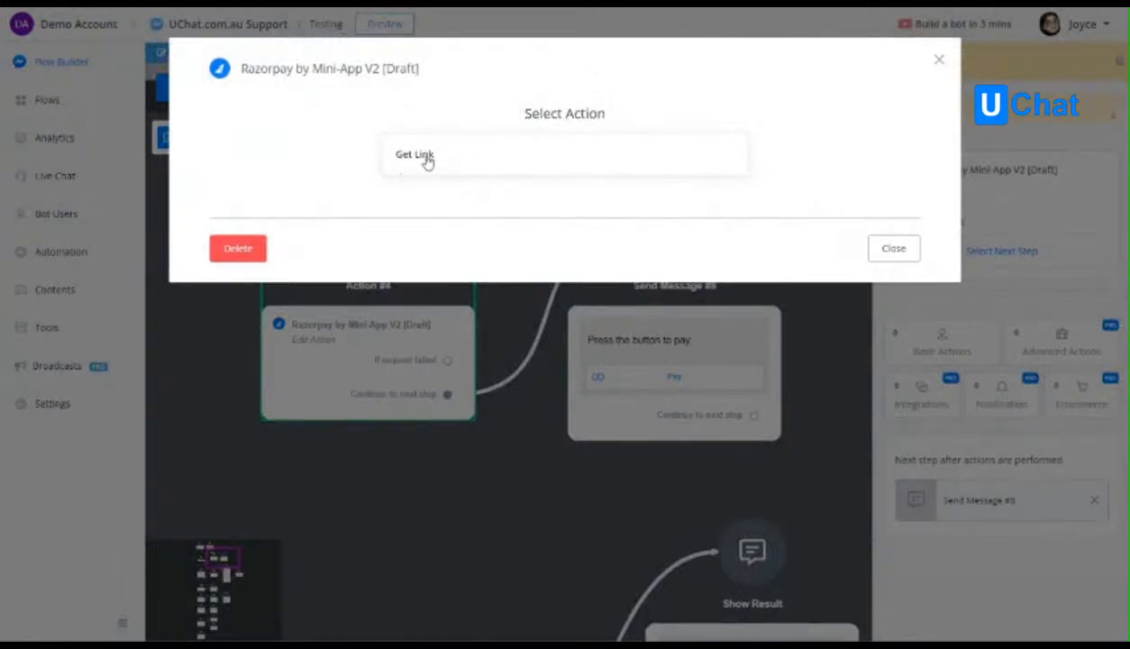
{"action": "left_click", "coordinate": [422, 160]}
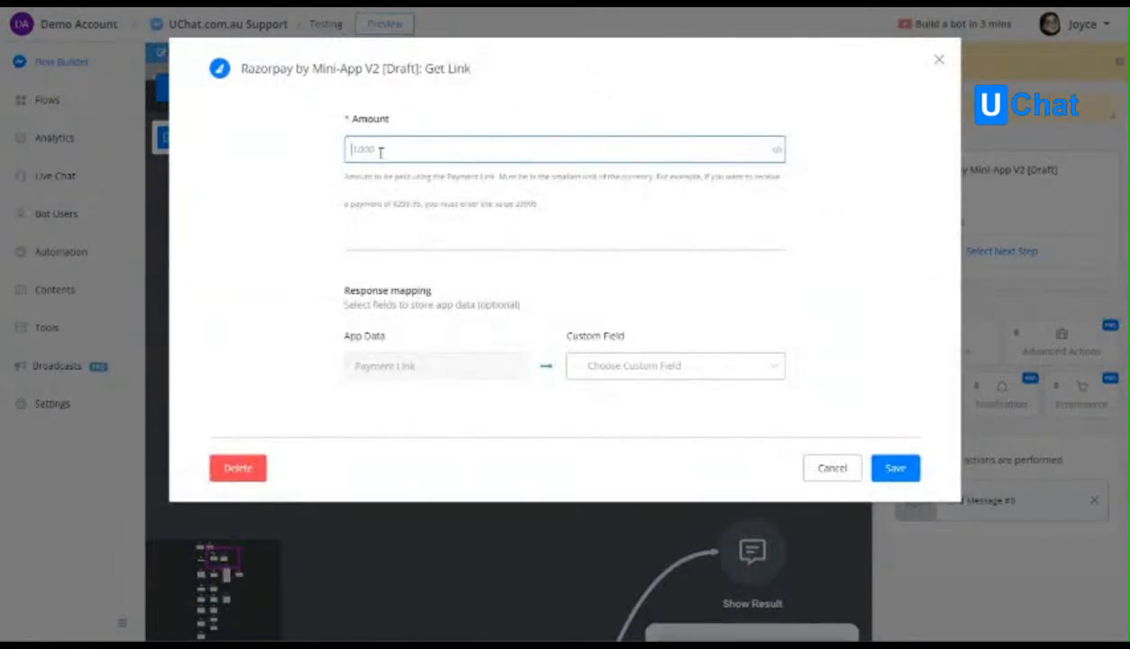
Set the Get Link action's Amount to 3000, checking the field's guidance on the smallest currency unit.
{"action": "type", "text": "3000"}
{"action": "left_click_drag", "start_coordinate": [349, 178], "coordinate": [468, 205]}
{"action": "left_click", "coordinate": [471, 206]}
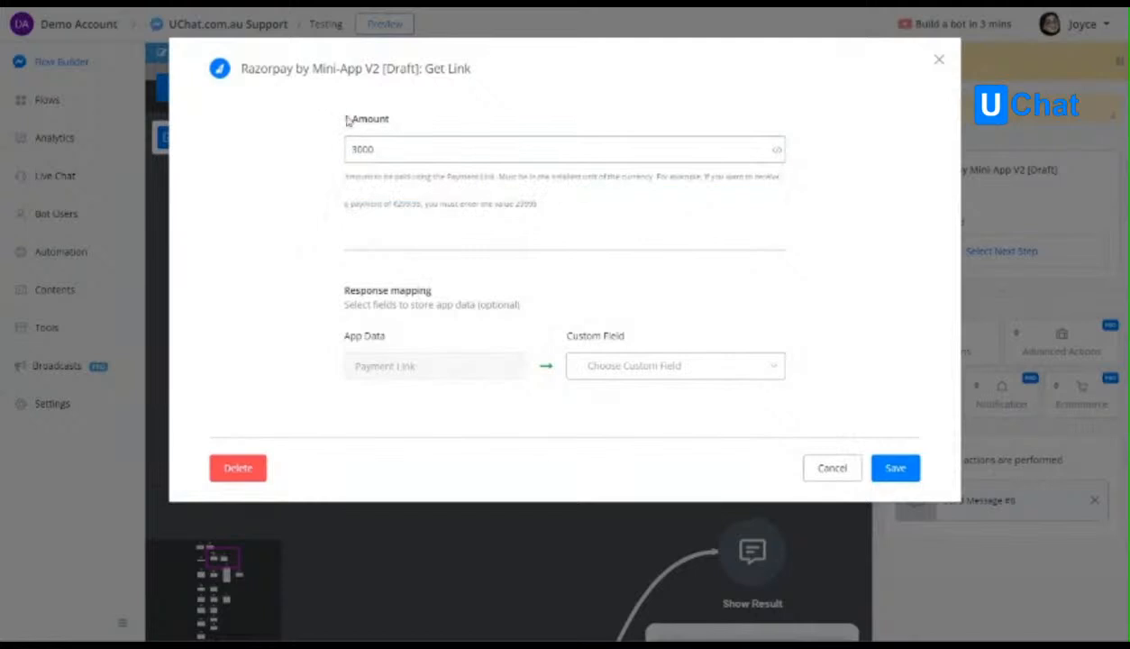
{"action": "left_click_drag", "start_coordinate": [354, 121], "coordinate": [390, 122]}
{"action": "left_click", "coordinate": [512, 150]}
Map the Payment Link response to the url custom field and save the Get Link action.
{"action": "left_click", "coordinate": [620, 365]}
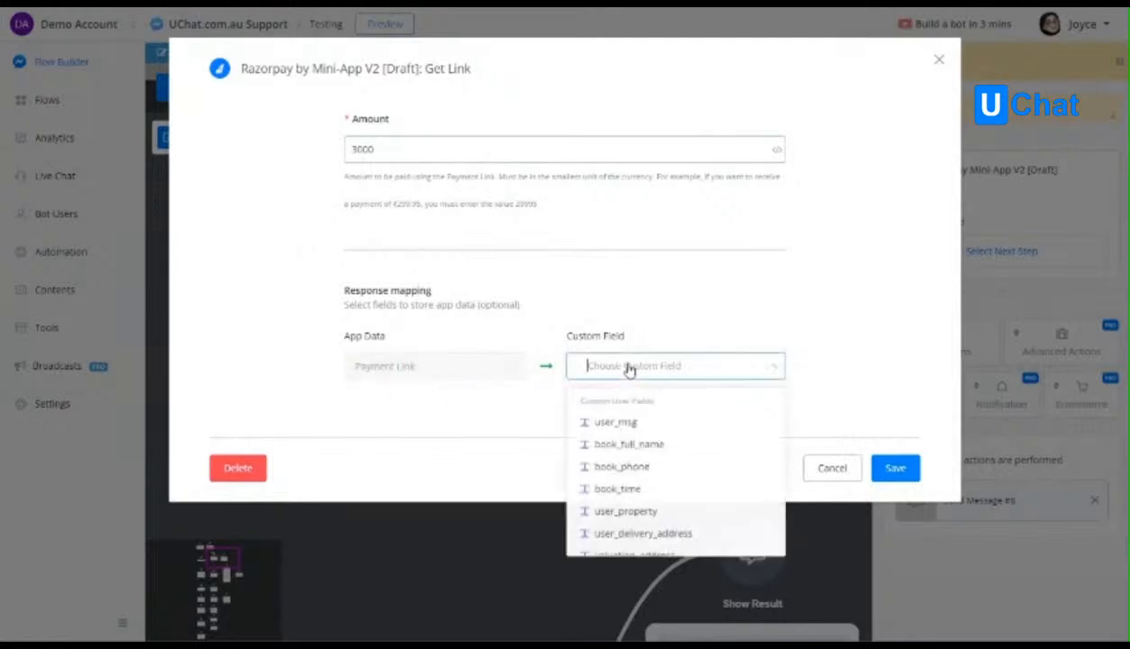
{"action": "type", "text": "url"}
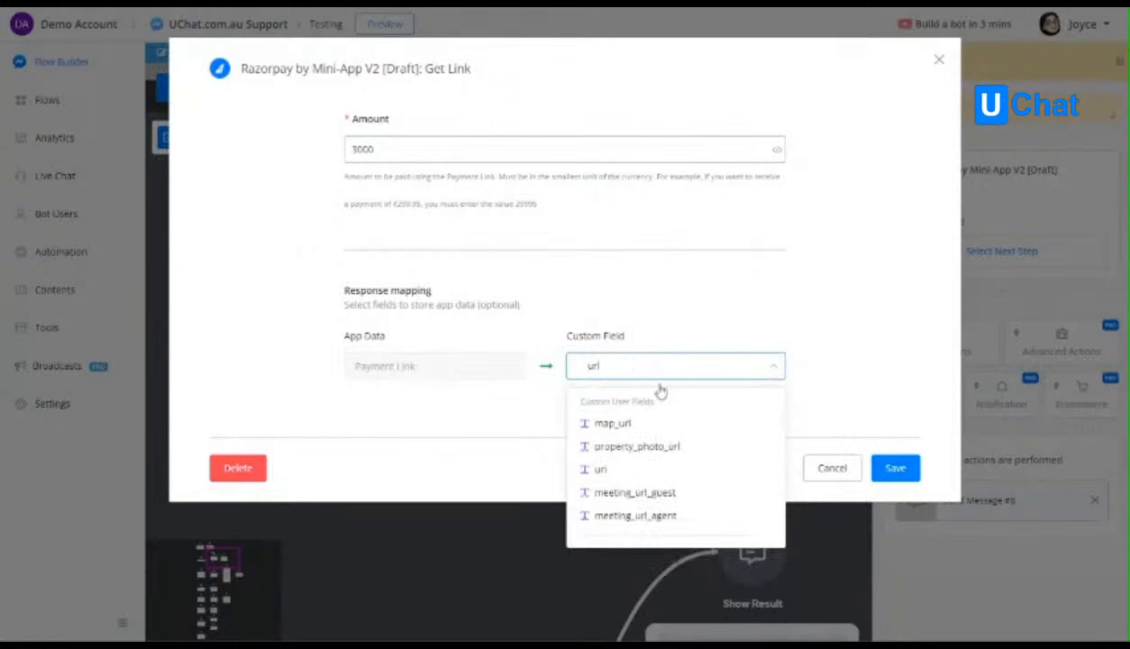
{"action": "left_click", "coordinate": [605, 469]}
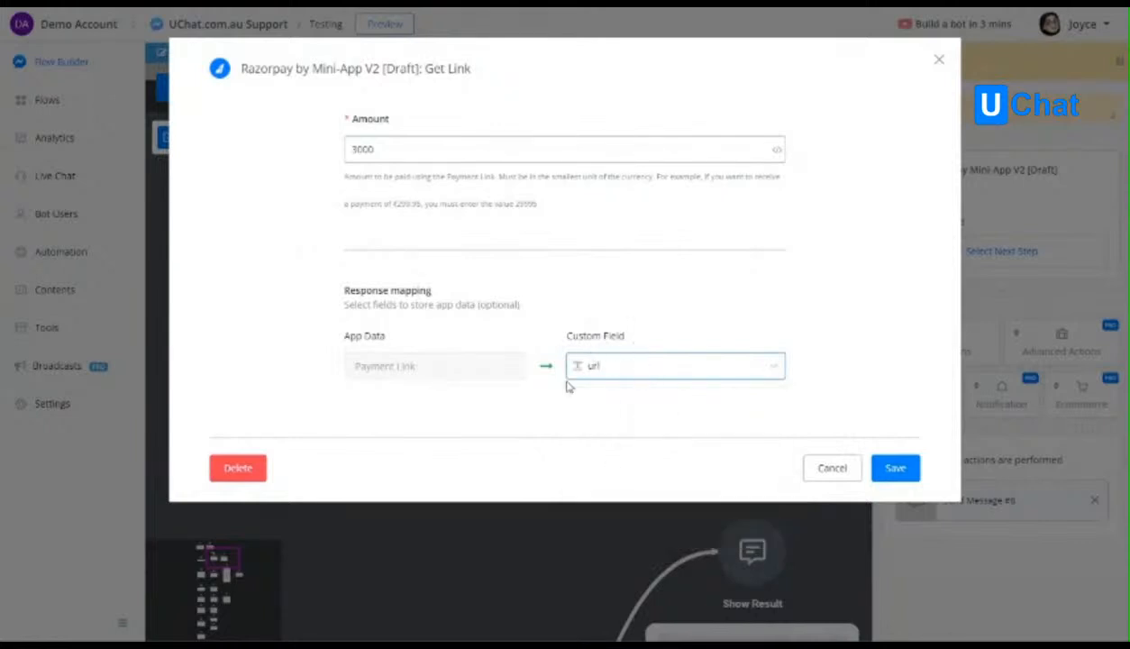
{"action": "left_click", "coordinate": [905, 469]}
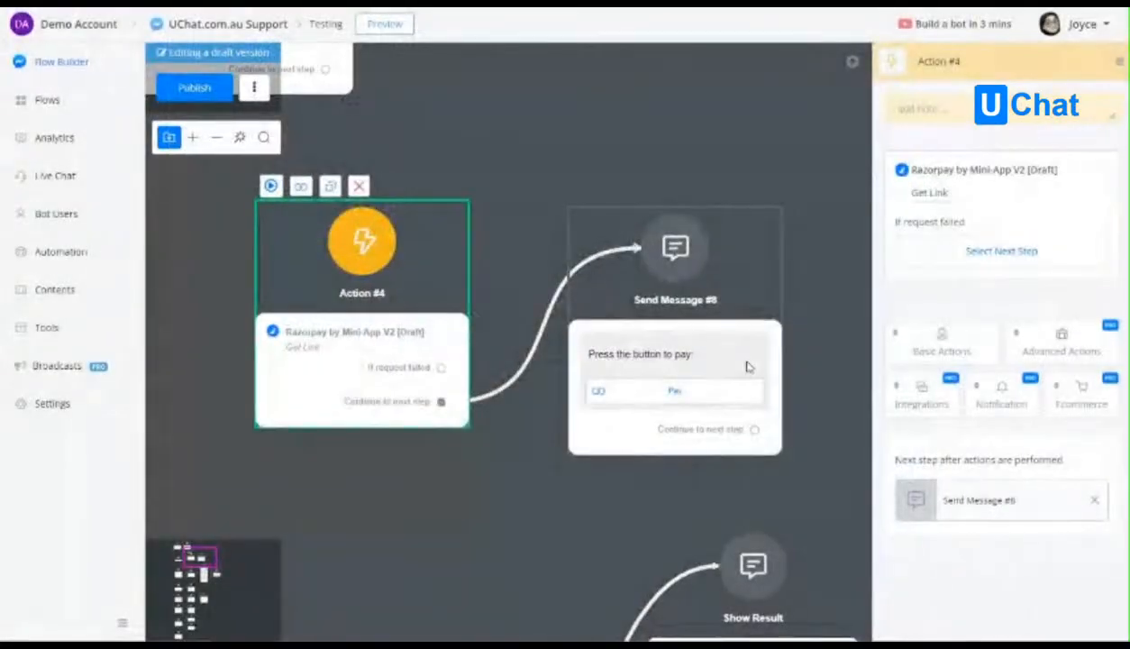
Inspect the website address of the Pay button in Send Message #8 and close it without changes.
{"action": "left_click", "coordinate": [748, 362]}
{"action": "left_click", "coordinate": [1038, 174]}
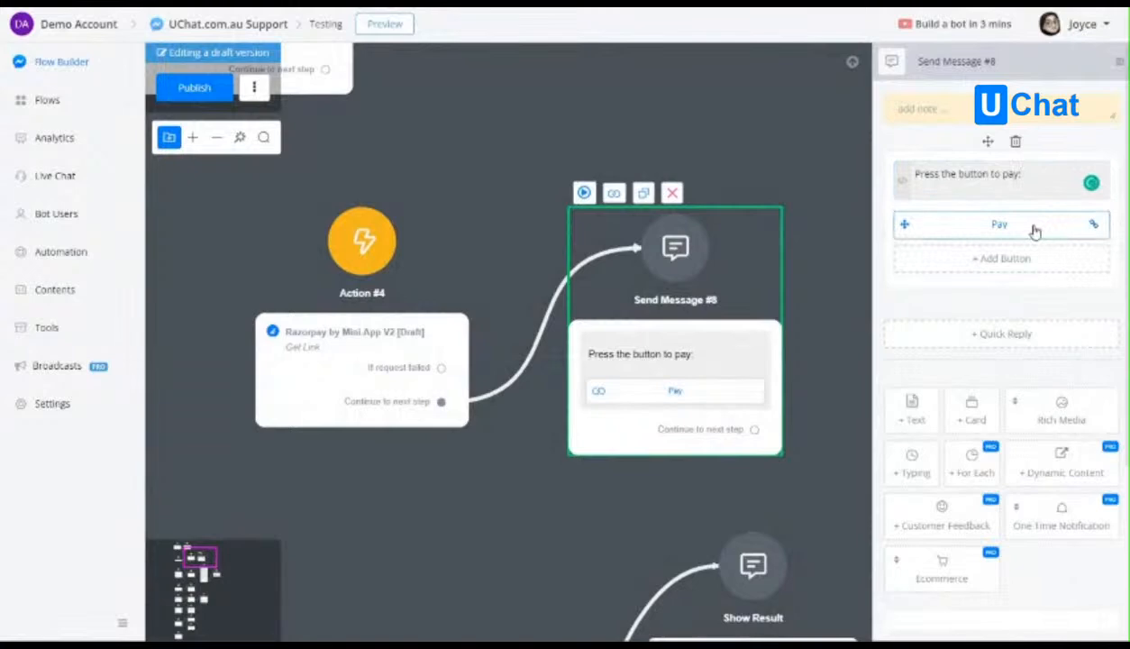
{"action": "left_click", "coordinate": [1035, 233]}
{"action": "triple_click", "coordinate": [487, 342]}
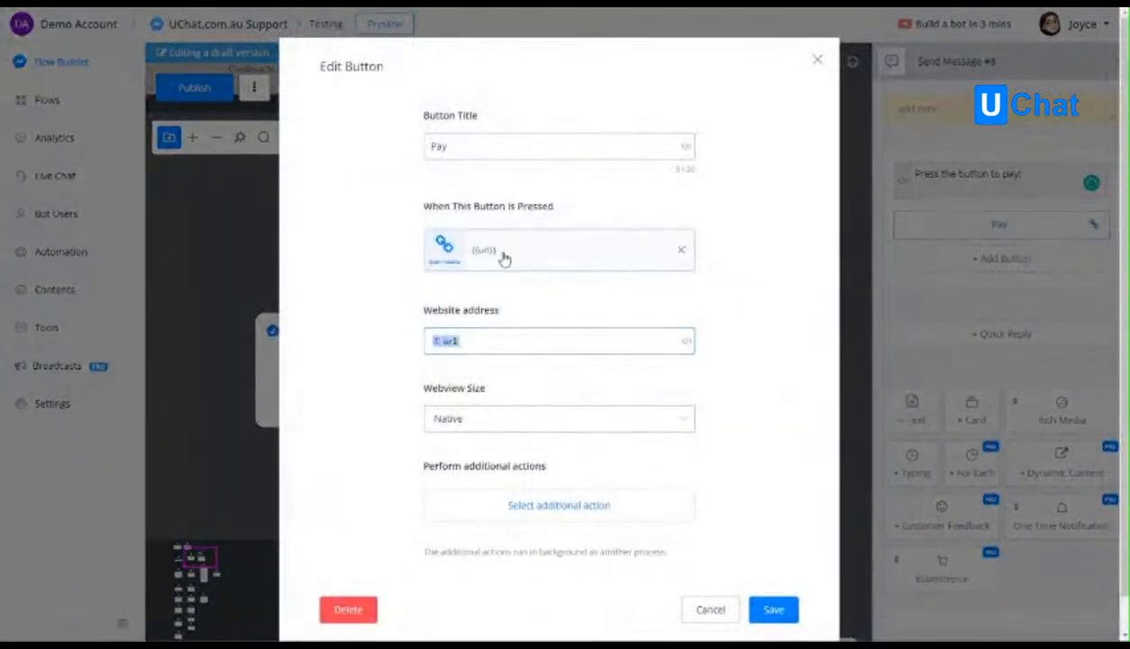
{"action": "left_click", "coordinate": [699, 612]}
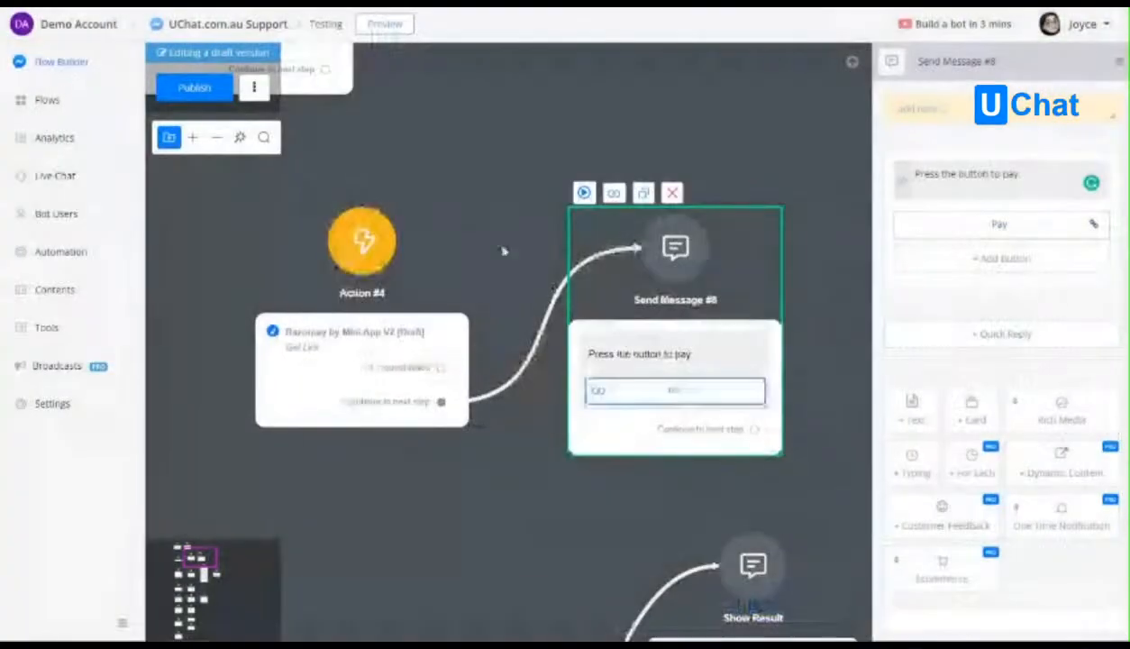
Publish the Testing flow and preview it in Messenger starting from Action #4.
{"action": "left_click", "coordinate": [203, 88]}
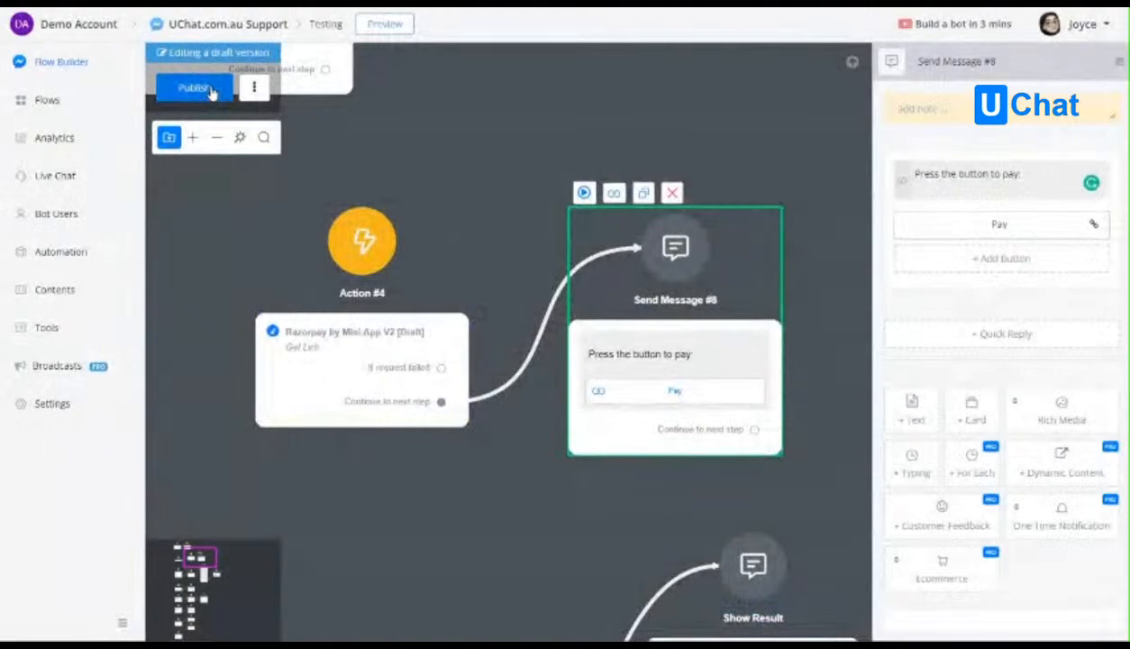
{"action": "left_click", "coordinate": [371, 245]}
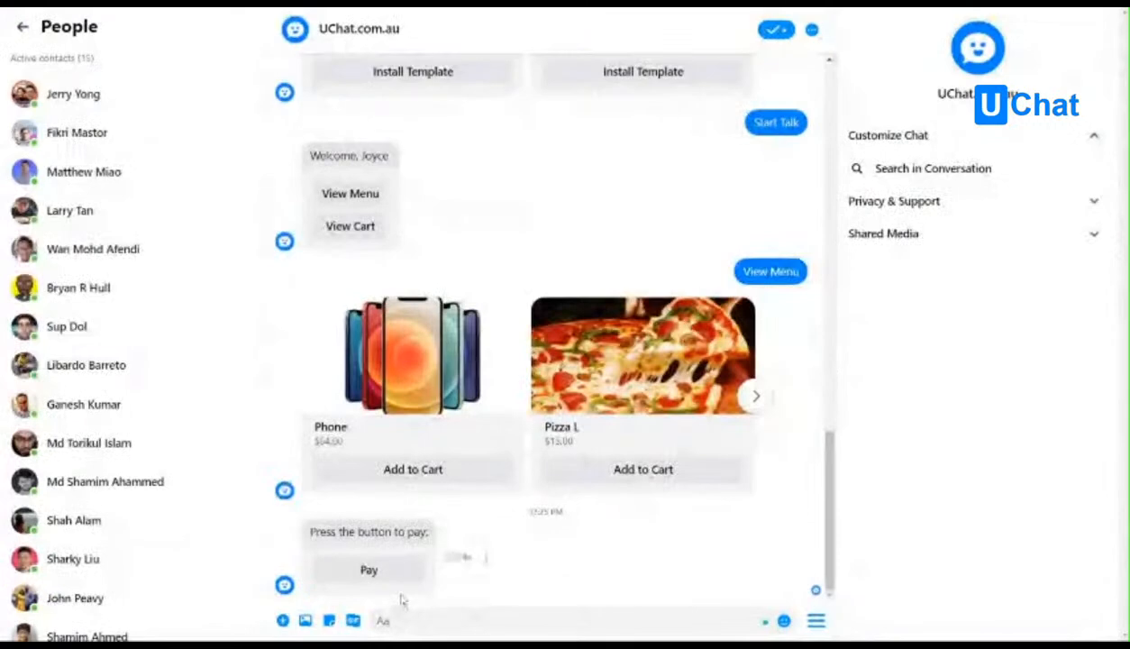
Open the payment link from the Pay button in the Messenger chat and check the amount payable.
{"action": "left_click", "coordinate": [385, 570]}
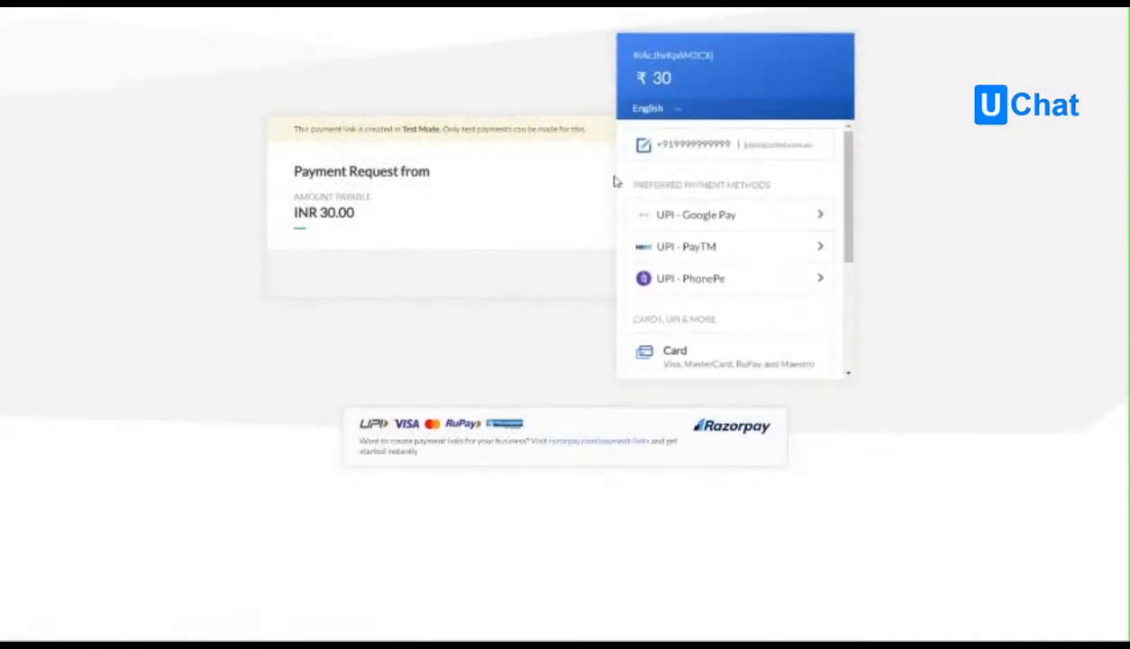
{"action": "left_click_drag", "start_coordinate": [321, 213], "coordinate": [365, 217]}
{"action": "left_click", "coordinate": [406, 219]}
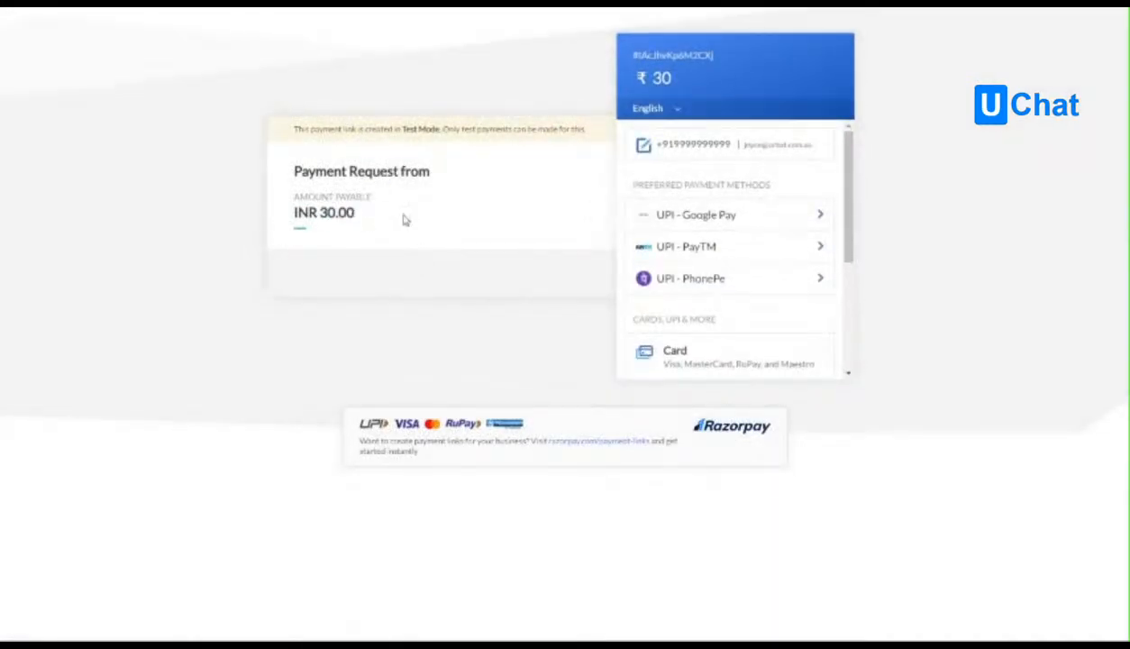
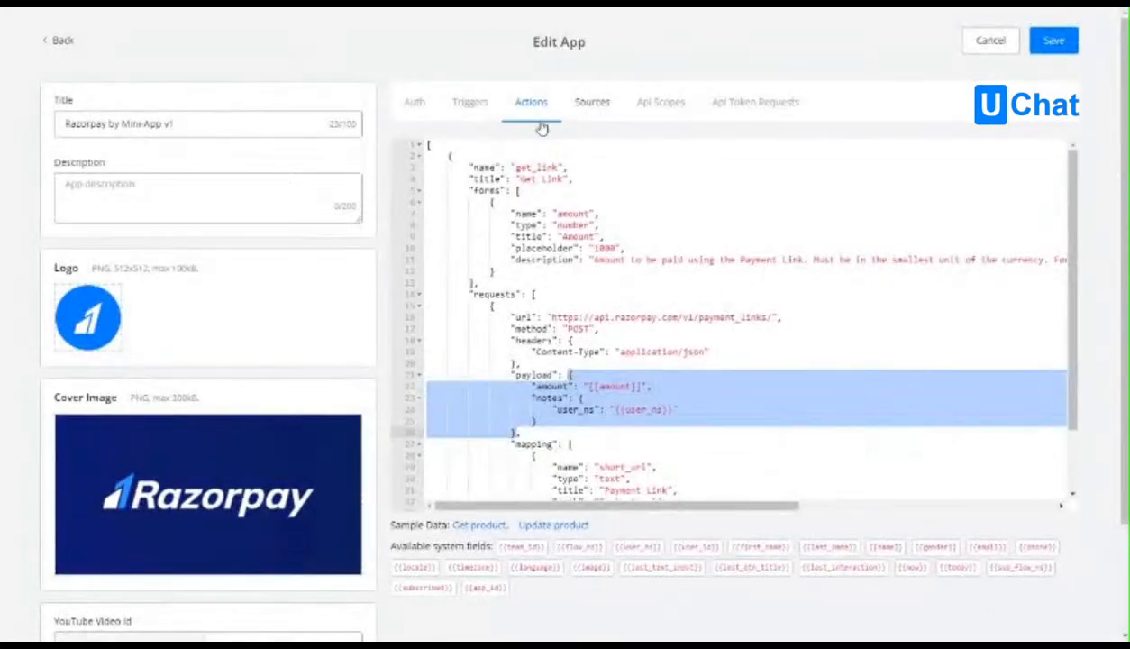
Load the sample new-product trigger in the v1 app and examine its name, title and description.
{"action": "left_click", "coordinate": [462, 105]}
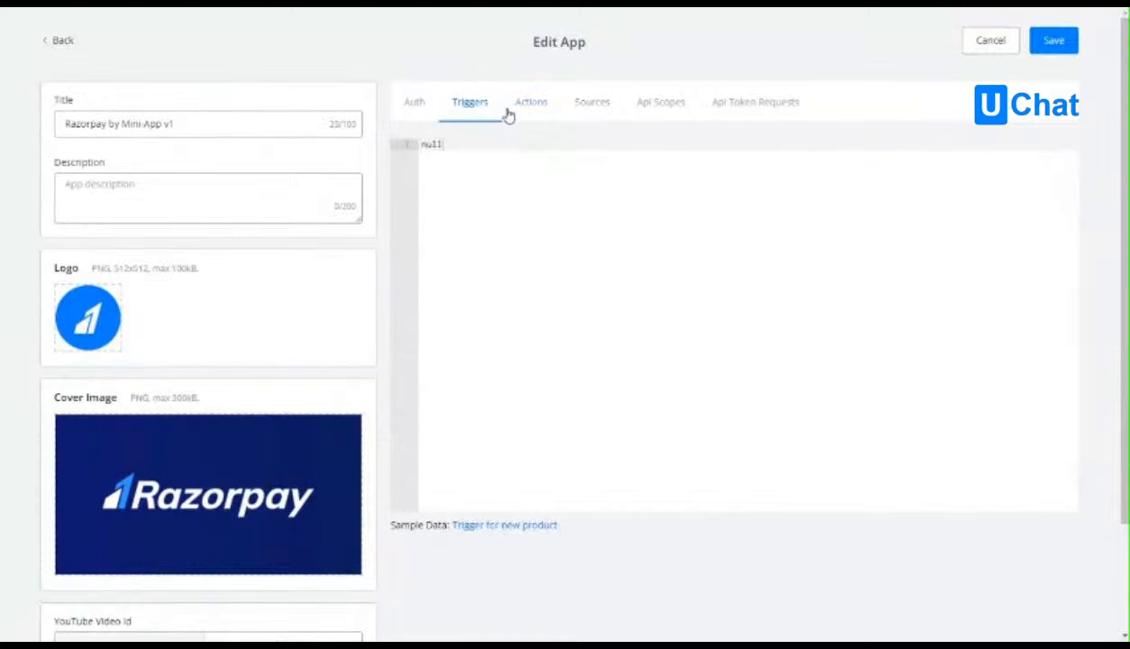
{"action": "left_click", "coordinate": [500, 523]}
{"action": "left_click", "coordinate": [538, 167]}
{"action": "double_click", "coordinate": [541, 166]}
{"action": "left_click", "coordinate": [579, 169]}
{"action": "double_click", "coordinate": [540, 167]}
{"action": "left_click", "coordinate": [570, 167]}
{"action": "left_click", "coordinate": [546, 191]}
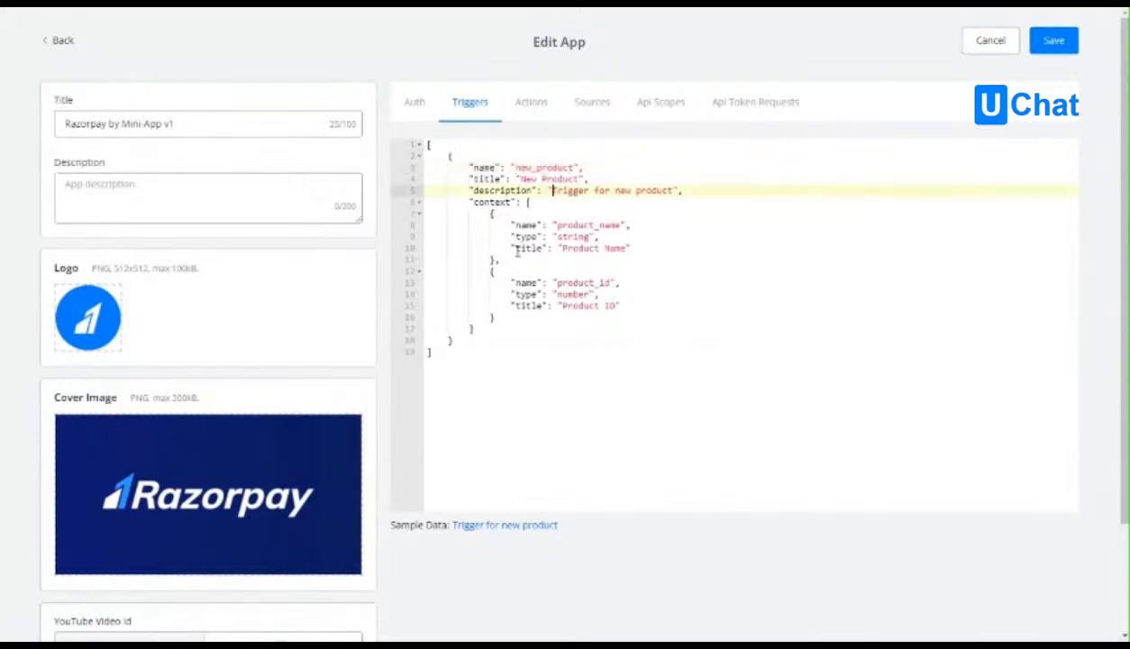
Examine the sample trigger's context block and how its product_name and product_id items are defined.
{"action": "double_click", "coordinate": [487, 201]}
{"action": "left_click", "coordinate": [504, 215]}
{"action": "left_click", "coordinate": [488, 191]}
{"action": "double_click", "coordinate": [502, 203]}
{"action": "left_click", "coordinate": [494, 213]}
{"action": "left_click", "coordinate": [494, 318]}
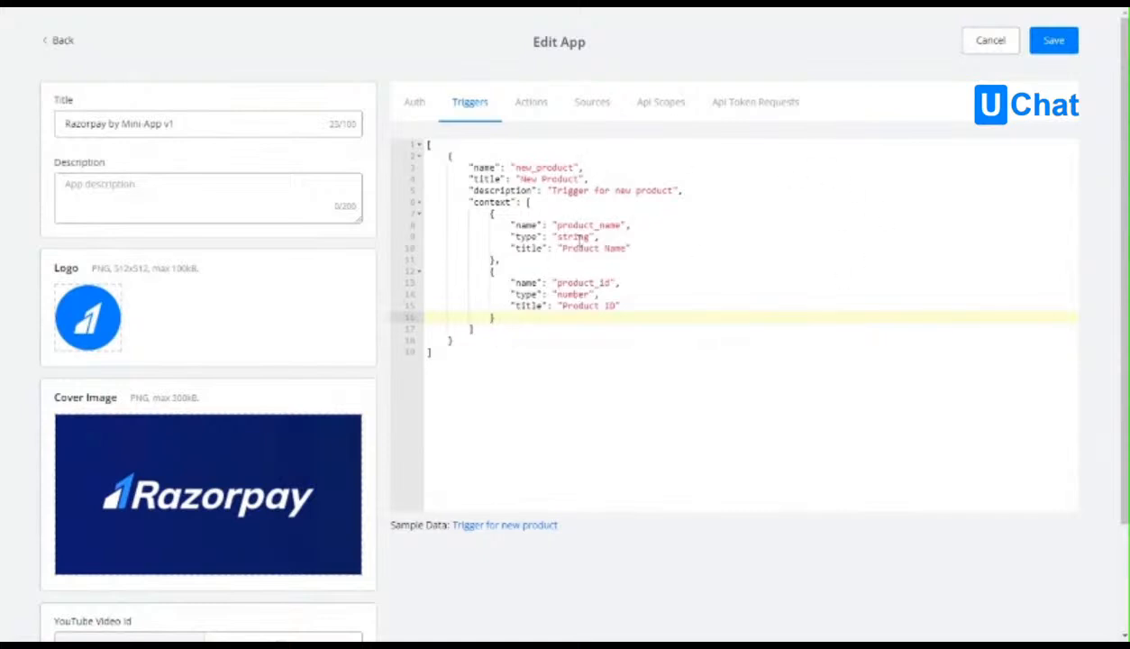
{"action": "double_click", "coordinate": [570, 223]}
{"action": "left_click", "coordinate": [598, 225]}
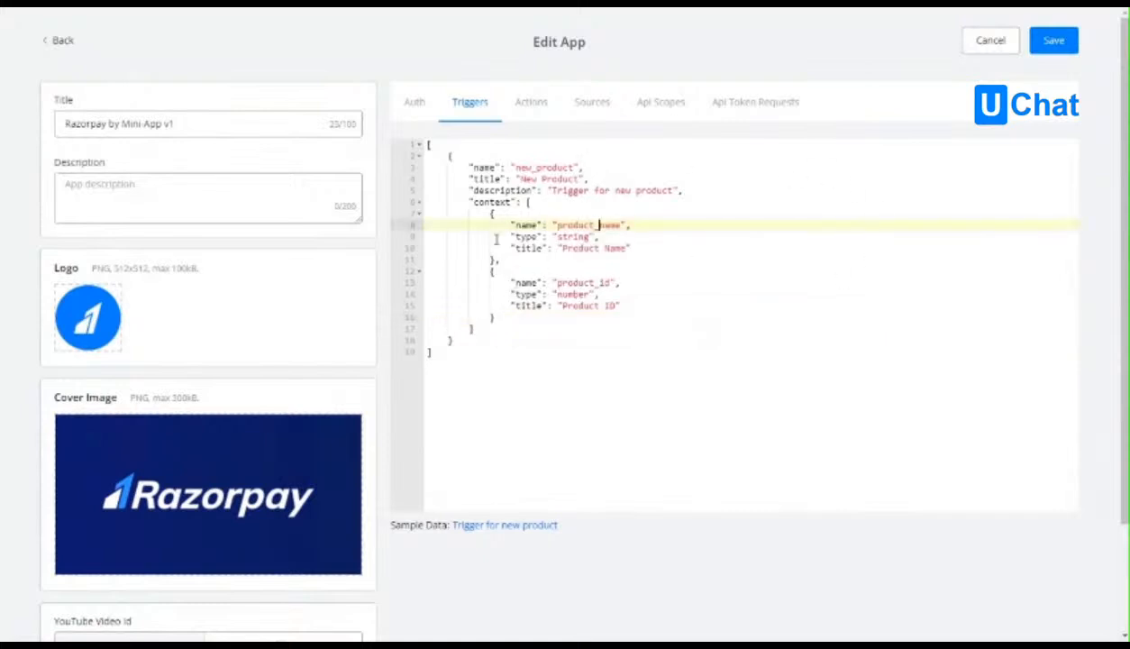
{"action": "double_click", "coordinate": [577, 224]}
{"action": "left_click", "coordinate": [586, 224]}
{"action": "double_click", "coordinate": [586, 224]}
{"action": "double_click", "coordinate": [587, 282]}
{"action": "left_click", "coordinate": [617, 247]}
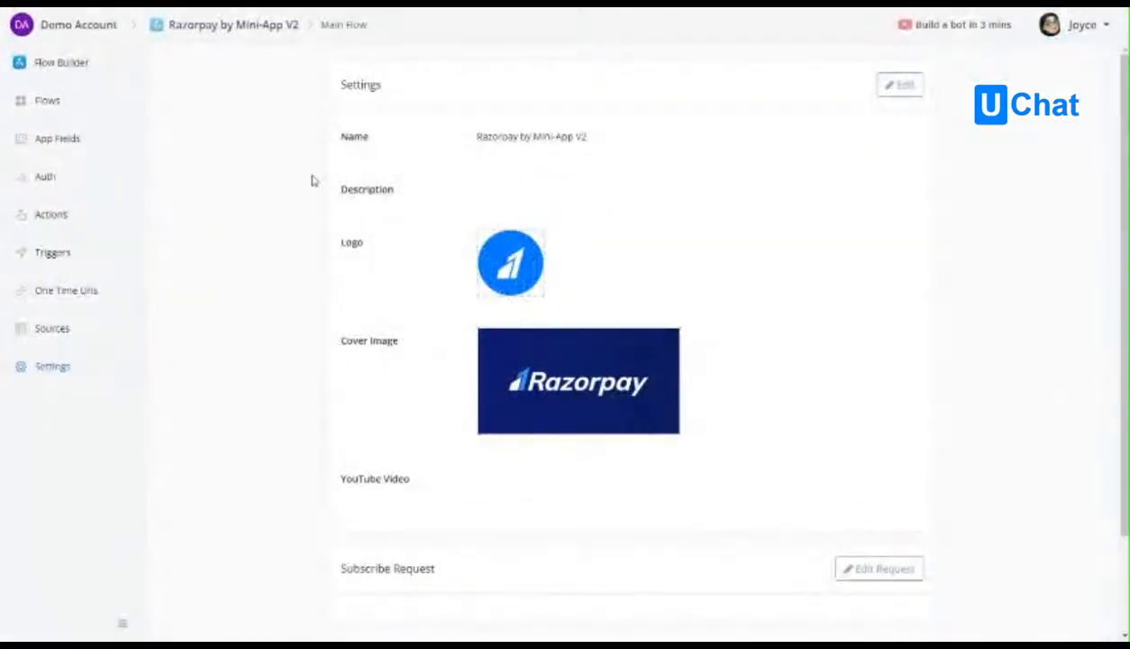
Create a trigger named payment_paid with the title Payment Paid in Razorpay by Mini-App V2.
{"action": "left_click", "coordinate": [70, 257]}
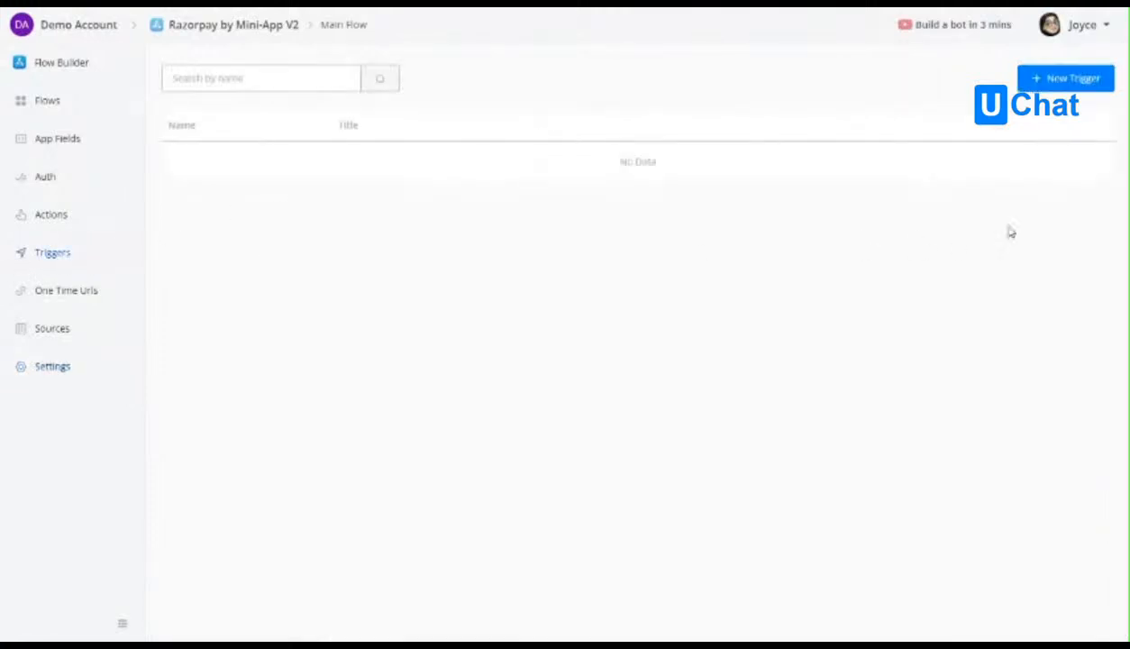
{"action": "left_click", "coordinate": [1067, 78]}
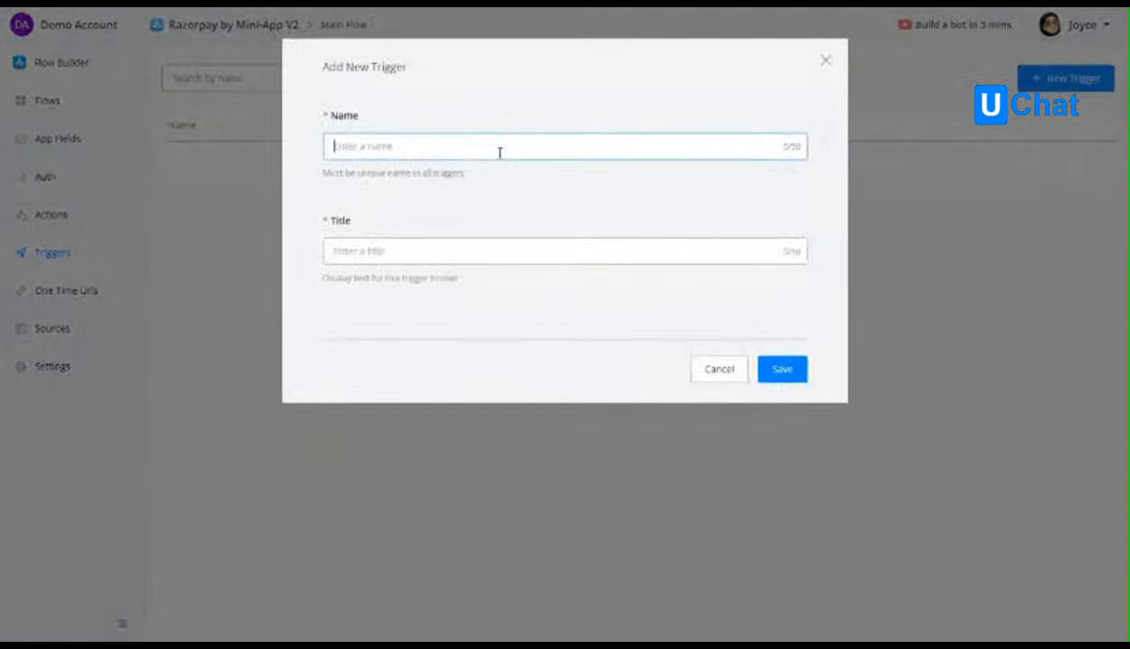
{"action": "type", "text": "payment_paid"}
{"action": "key", "text": "Tab"}
{"action": "type", "text": "P"}
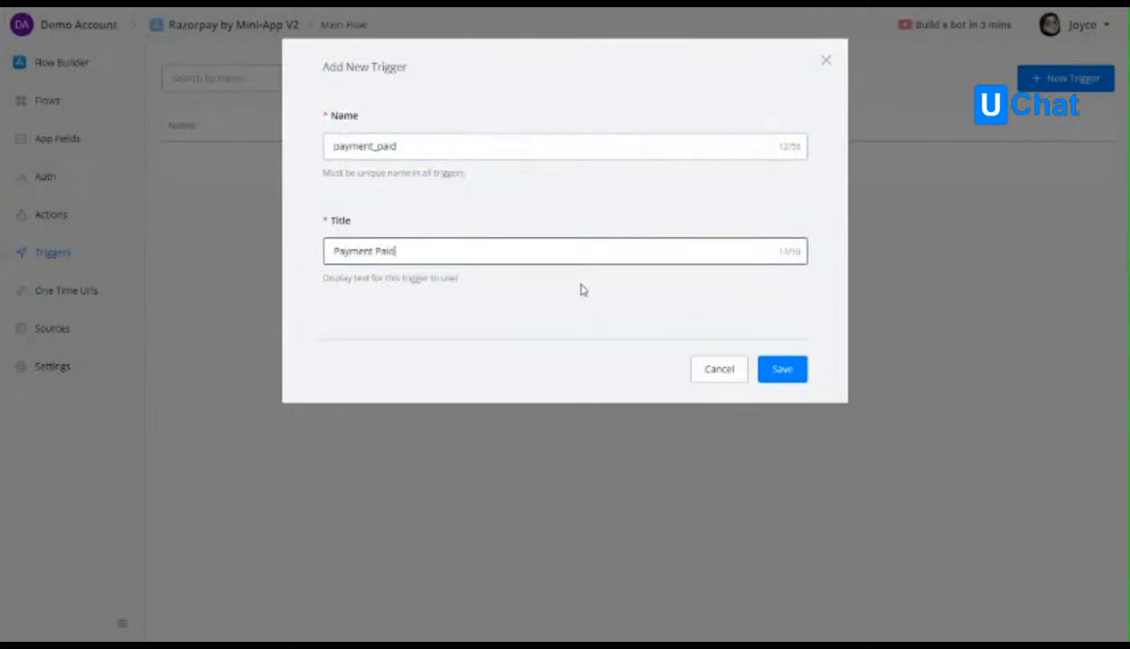
{"action": "left_click", "coordinate": [782, 373]}
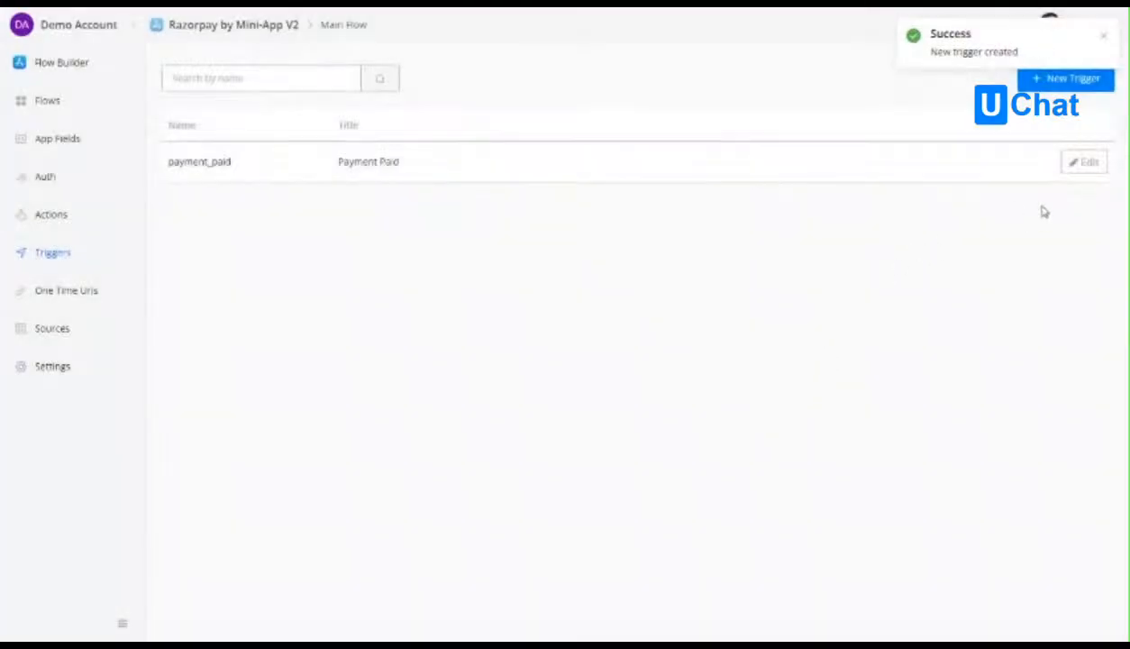
{"action": "left_click", "coordinate": [1085, 166]}
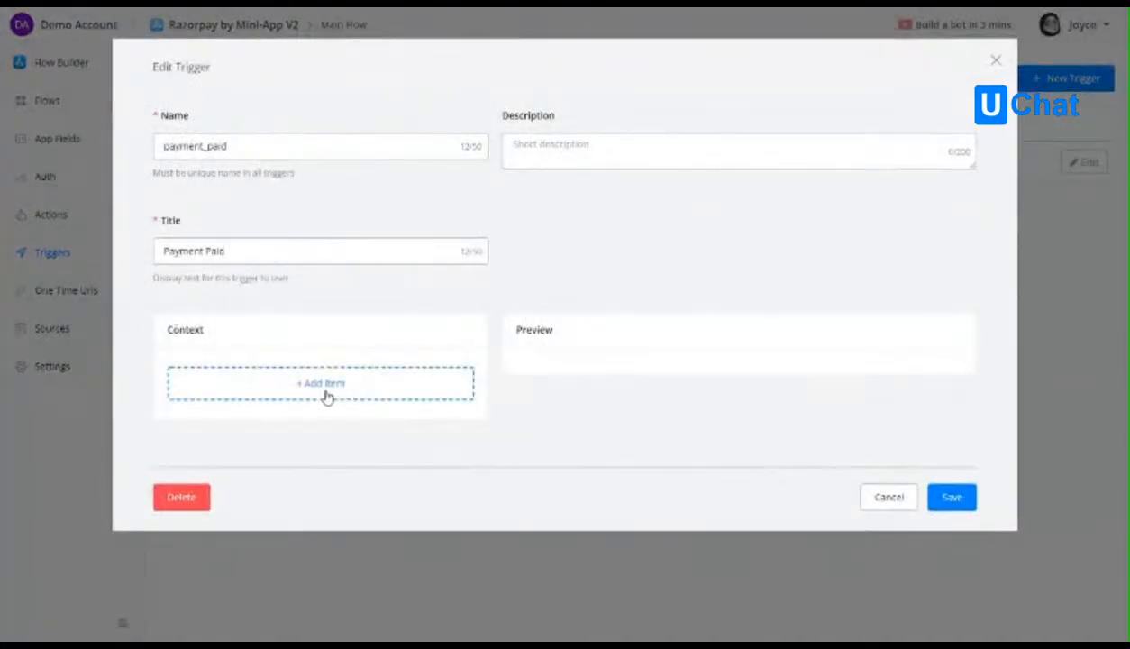
{"action": "left_click", "coordinate": [325, 384]}
{"action": "left_click", "coordinate": [720, 387]}
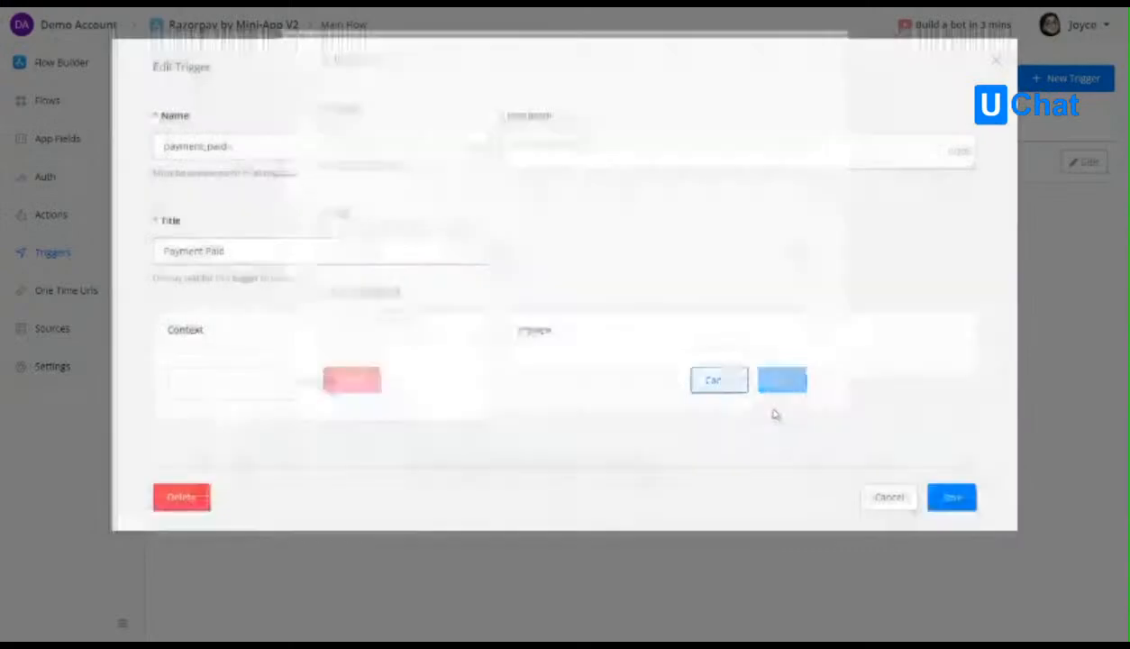
{"action": "left_click", "coordinate": [954, 498]}
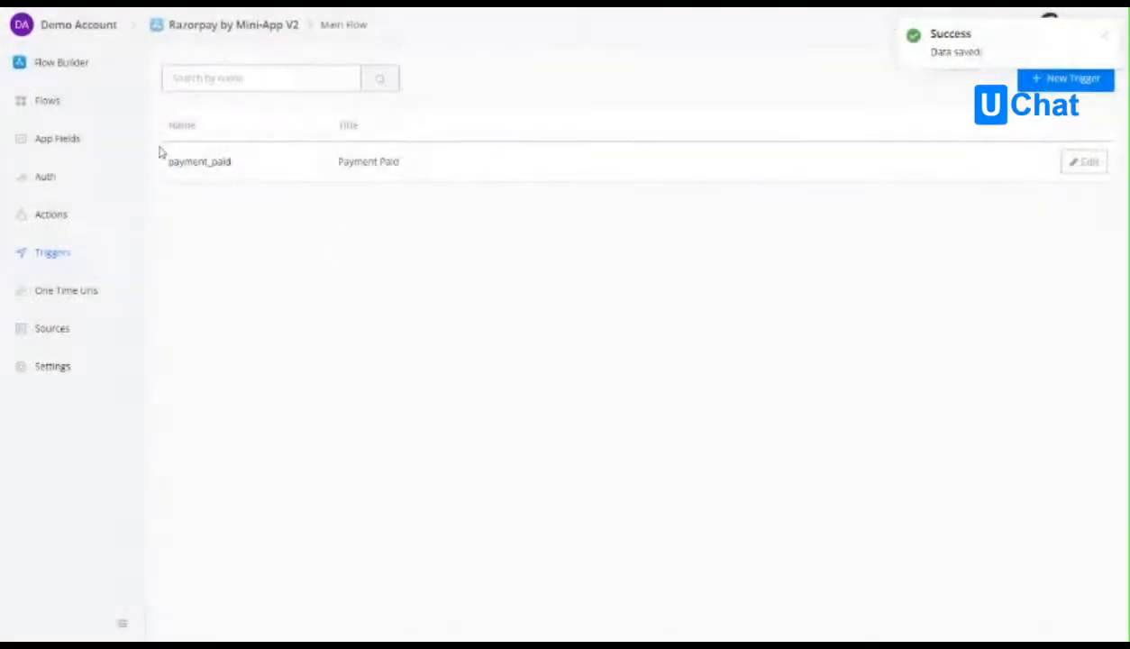
Create an app field named payment_result with the type JSON.
{"action": "left_click", "coordinate": [58, 141]}
{"action": "left_click", "coordinate": [1050, 79]}
{"action": "left_click", "coordinate": [482, 149]}
{"action": "type", "text": "payment_result"}
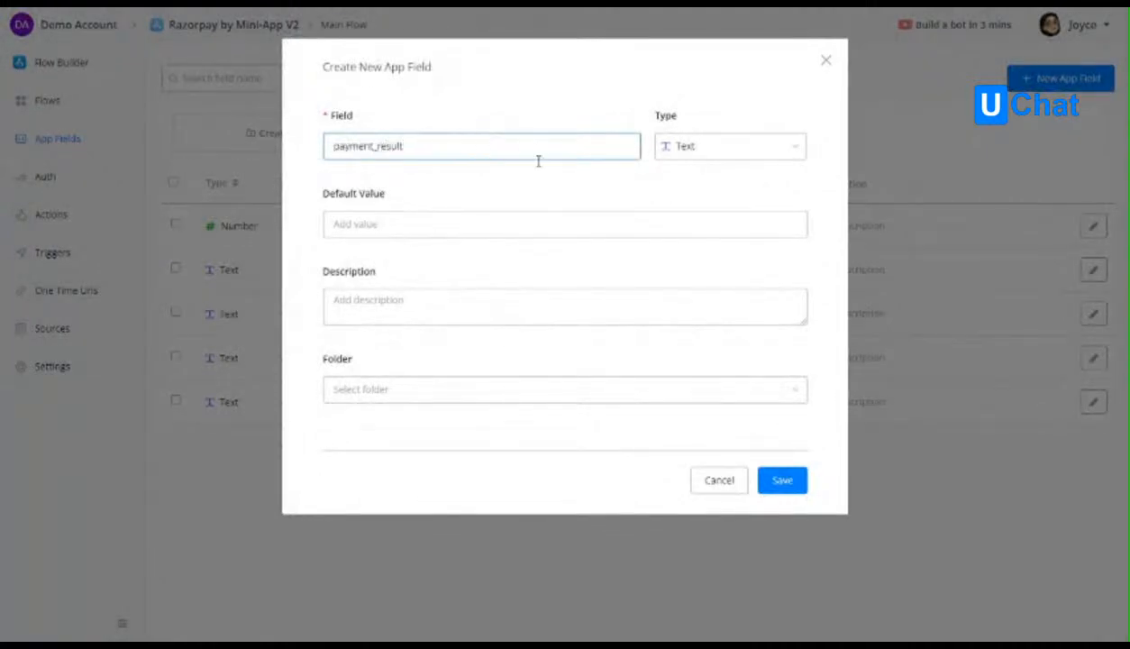
{"action": "left_click", "coordinate": [671, 150]}
{"action": "left_click", "coordinate": [721, 303]}
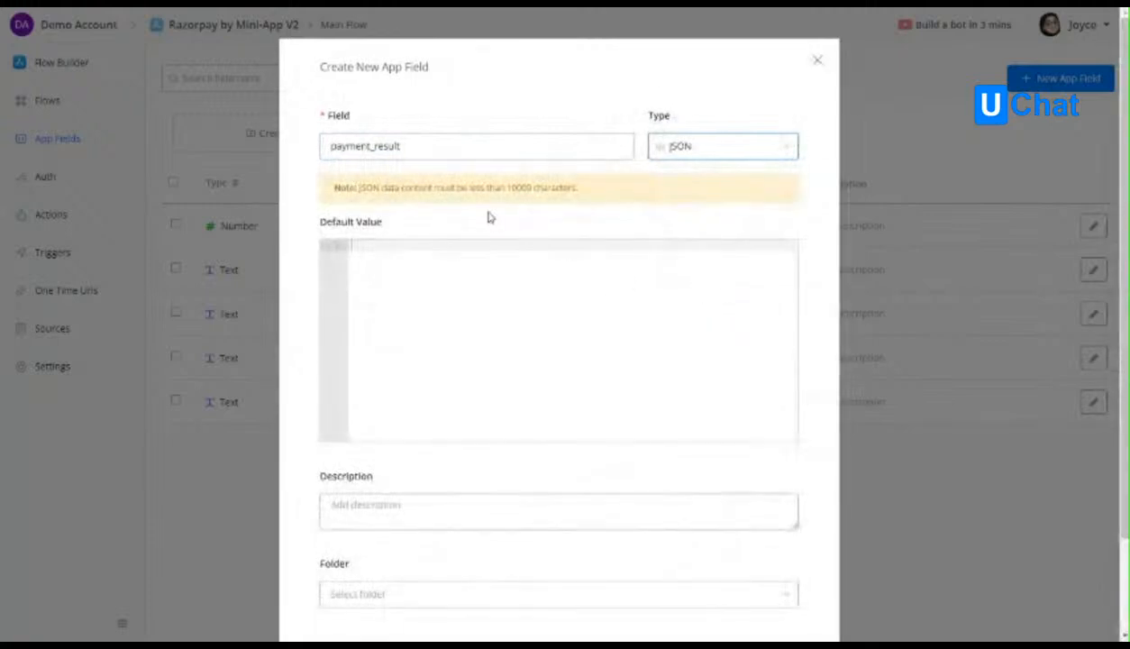
{"action": "scroll", "coordinate": [762, 337], "scroll_direction": "down", "scroll_amount": 3}
{"action": "scroll", "coordinate": [772, 392], "scroll_direction": "up", "scroll_amount": 3}
{"action": "scroll", "coordinate": [771, 541], "scroll_direction": "down", "scroll_amount": 2}
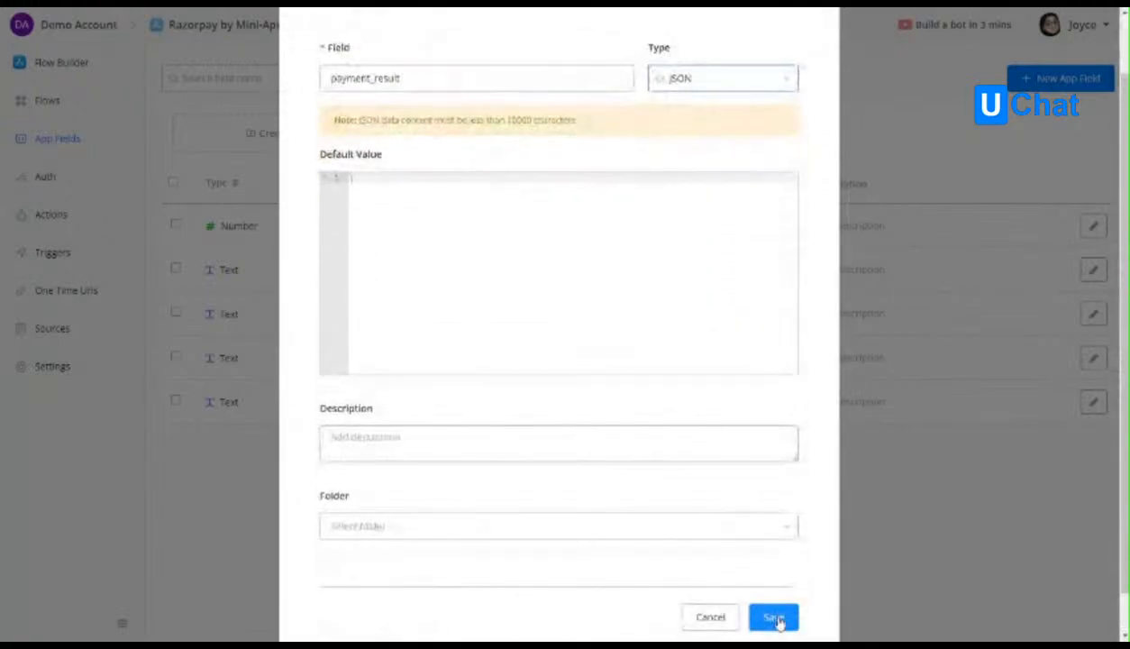
{"action": "left_click", "coordinate": [777, 615]}
Try to create a text app field named payment_status.
{"action": "left_click", "coordinate": [1019, 81]}
{"action": "left_click", "coordinate": [448, 145]}
{"action": "type", "text": "payment_"}
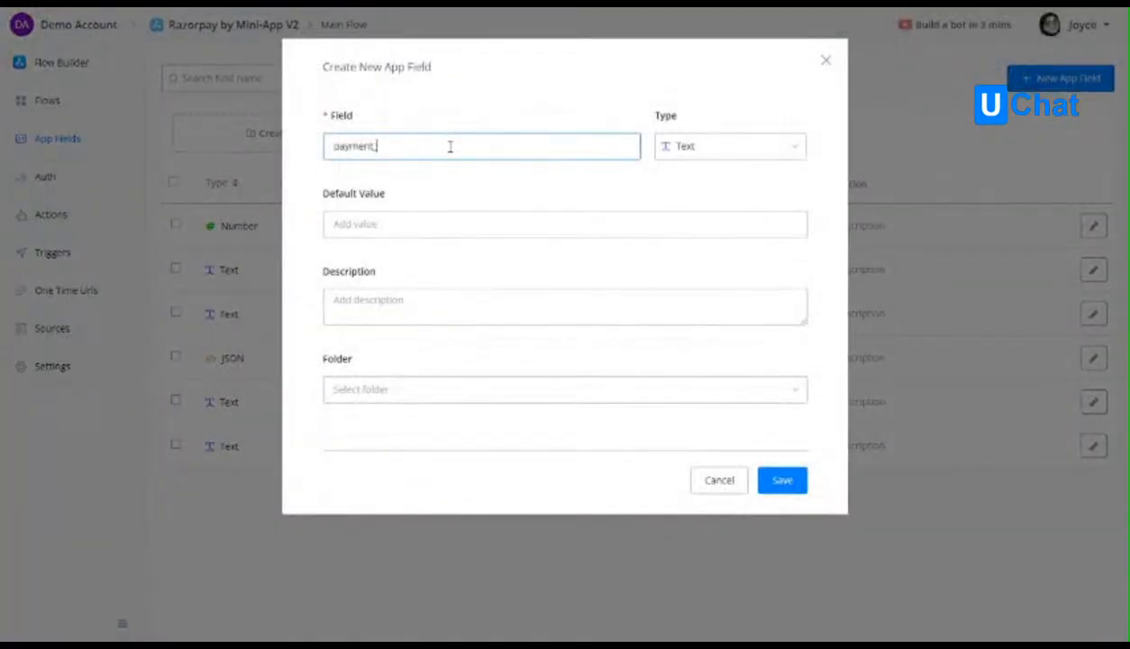
{"action": "type", "text": "status"}
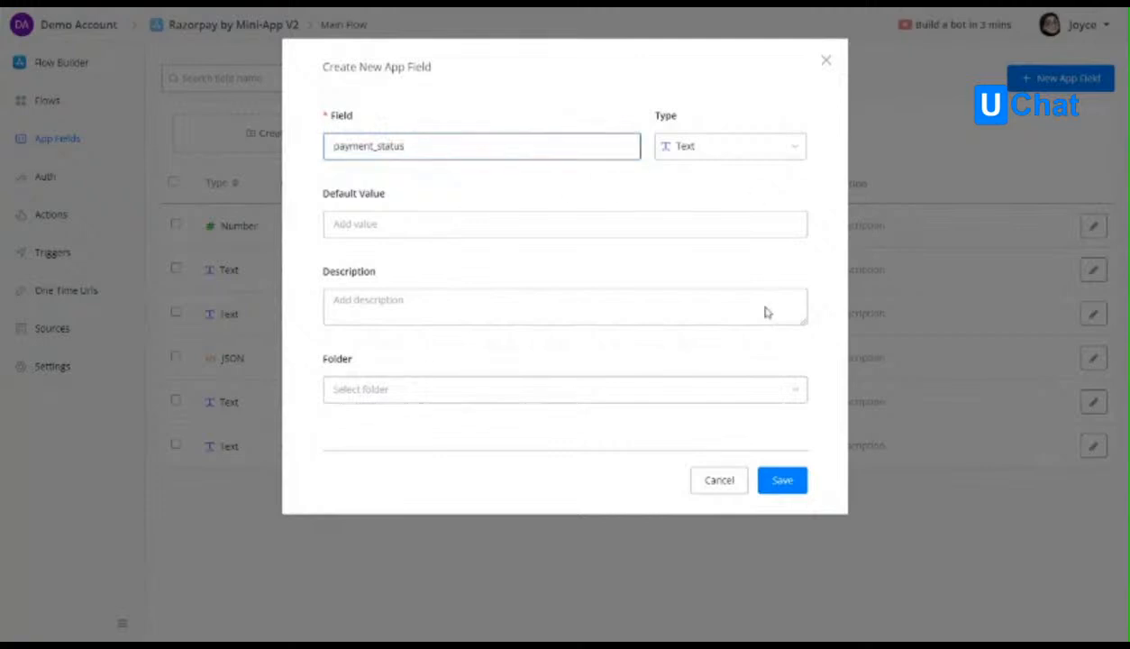
{"action": "left_click", "coordinate": [769, 478]}
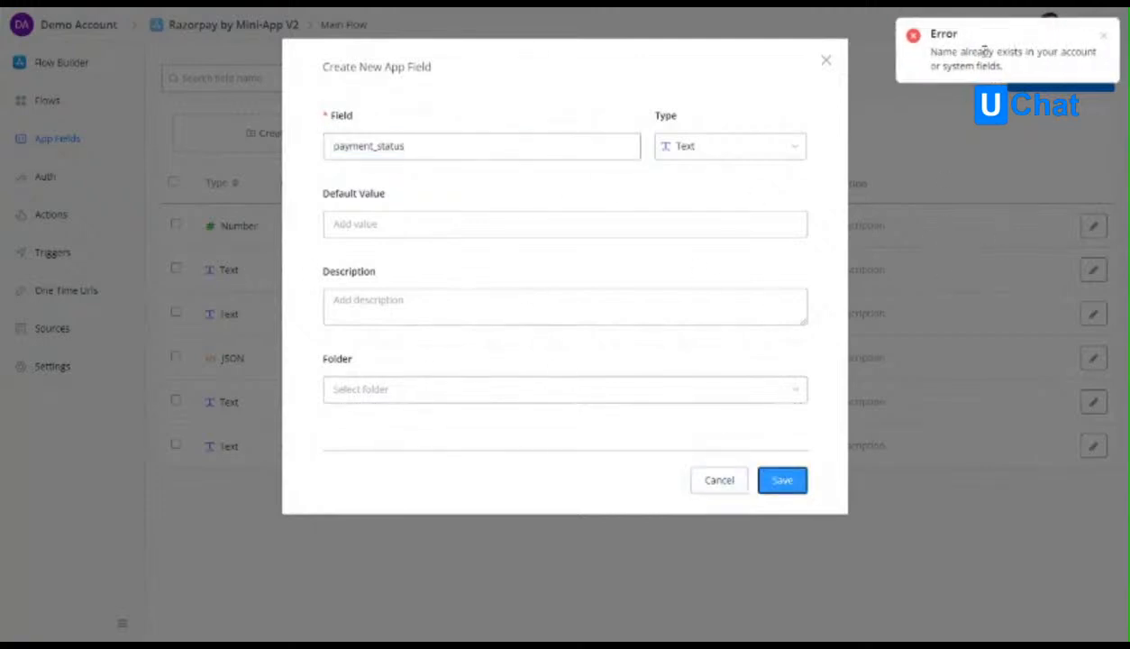
{"action": "left_click", "coordinate": [719, 480]}
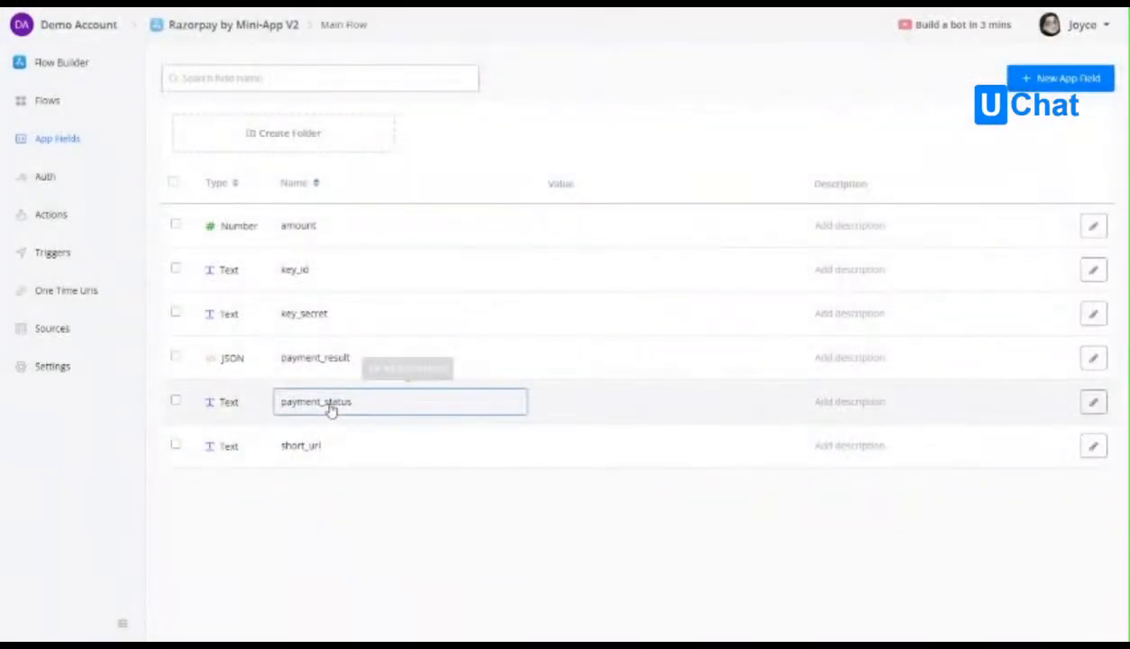
Add a context item payment_result, titled Payment Result, from the payment_result app field to the Payment Paid trigger and save it.
{"action": "left_click", "coordinate": [68, 298]}
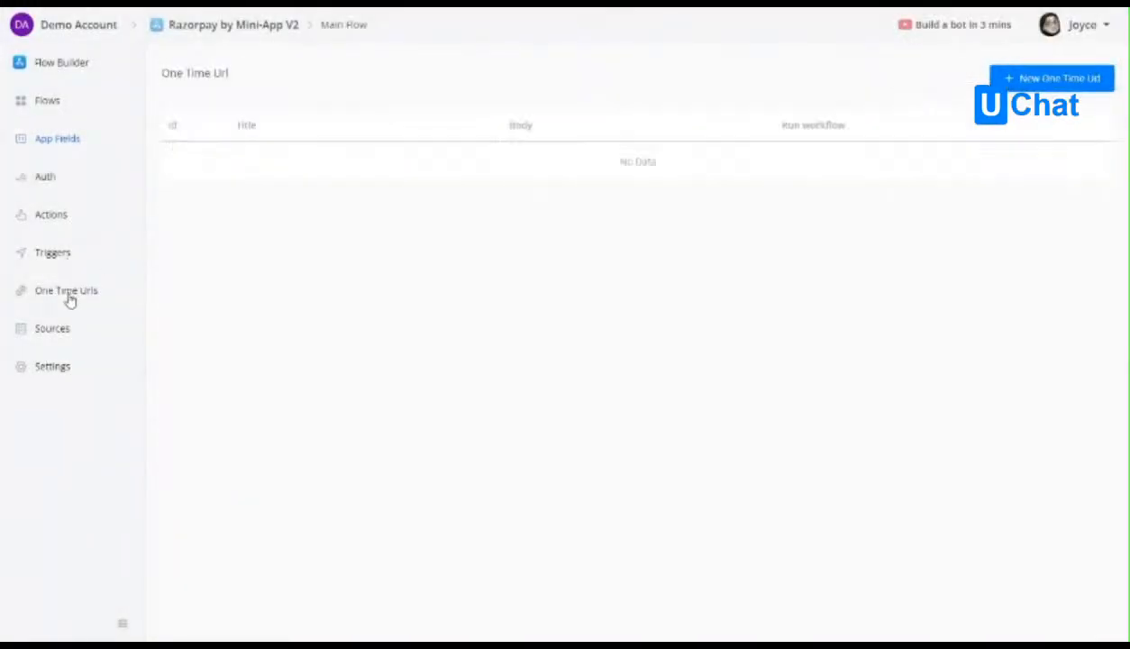
{"action": "left_click", "coordinate": [59, 254]}
{"action": "left_click", "coordinate": [1086, 163]}
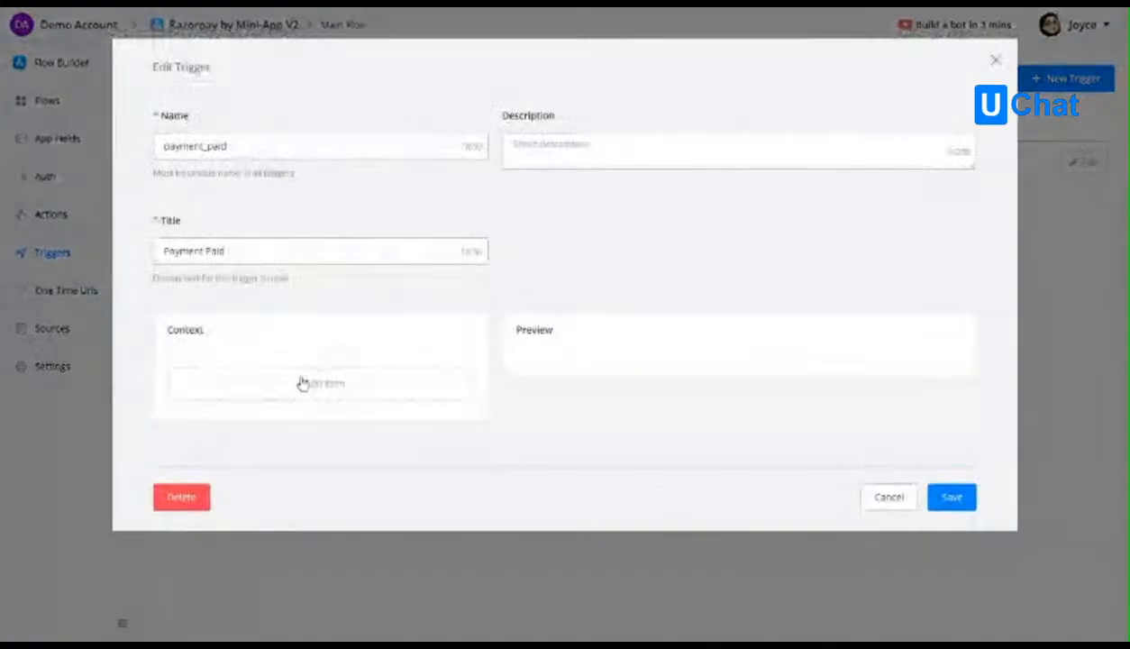
{"action": "left_click", "coordinate": [303, 383]}
{"action": "left_click", "coordinate": [401, 135]}
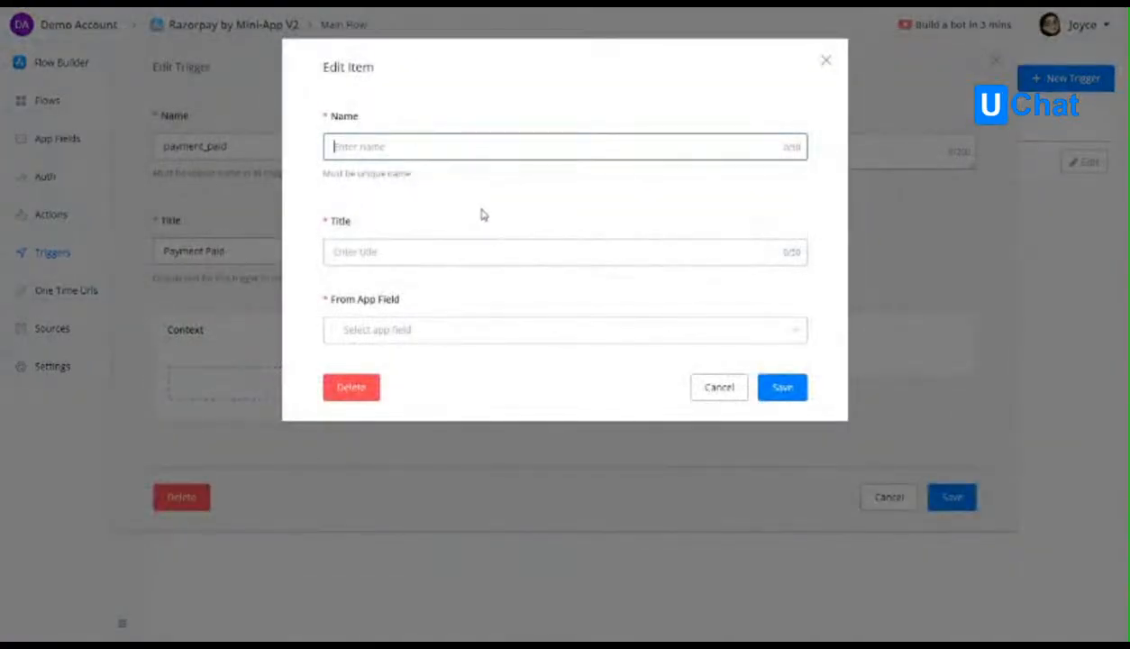
{"action": "type", "text": "payment_result"}
{"action": "left_click", "coordinate": [420, 245]}
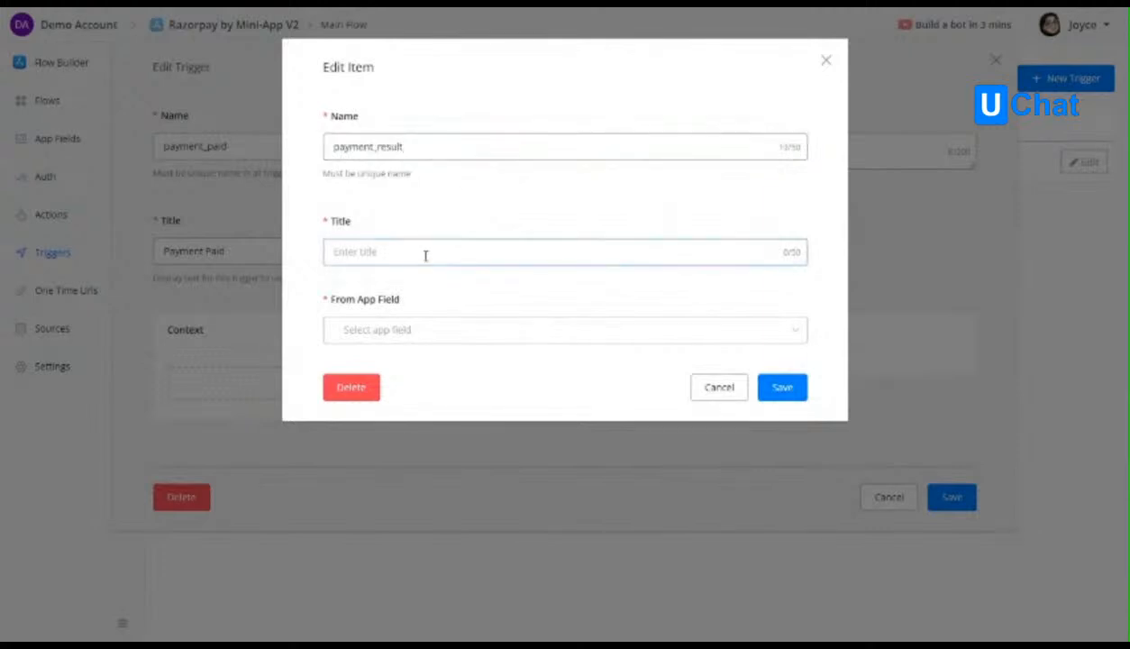
{"action": "type", "text": "Payment Result"}
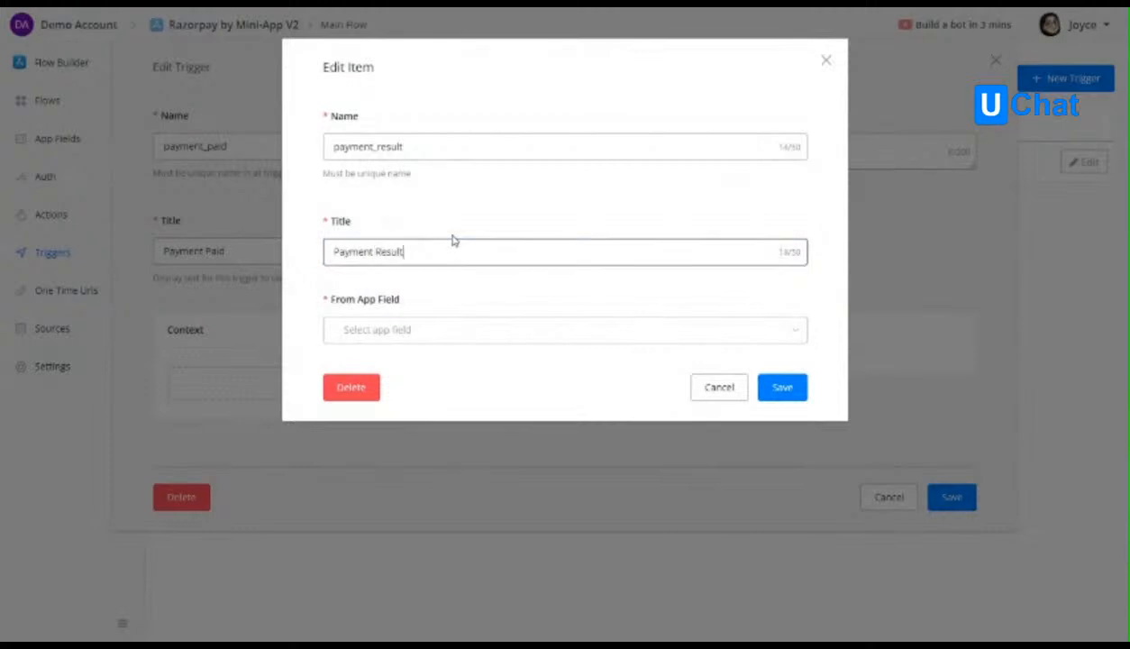
{"action": "left_click", "coordinate": [454, 330]}
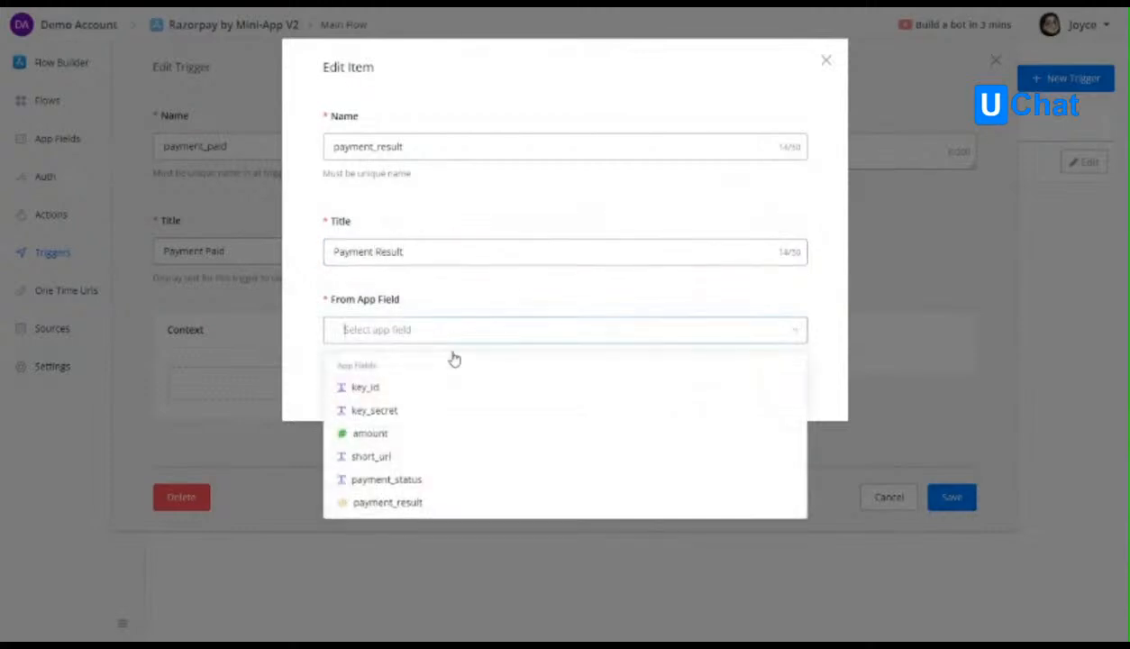
{"action": "left_click", "coordinate": [421, 502]}
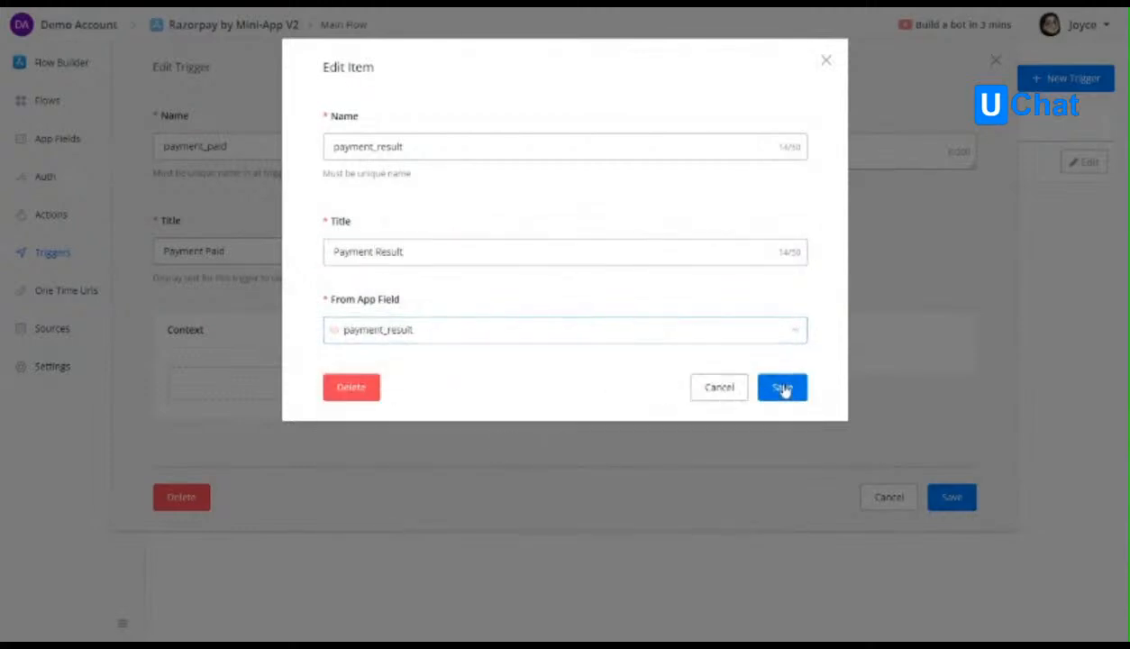
{"action": "left_click", "coordinate": [781, 389]}
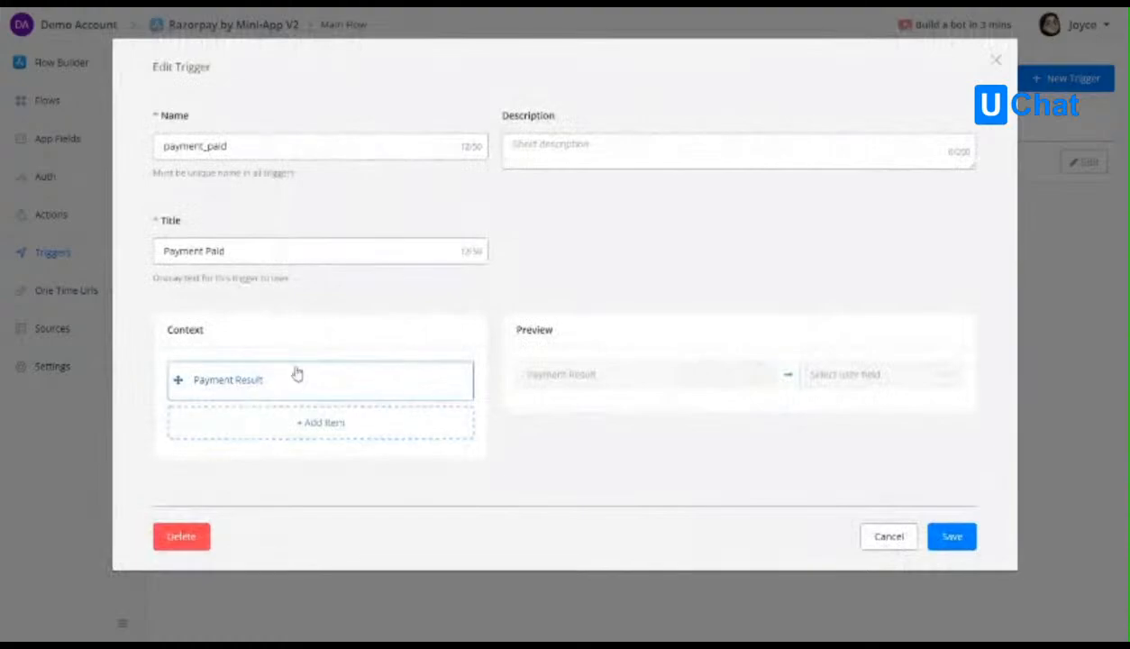
{"action": "left_click", "coordinate": [952, 536]}
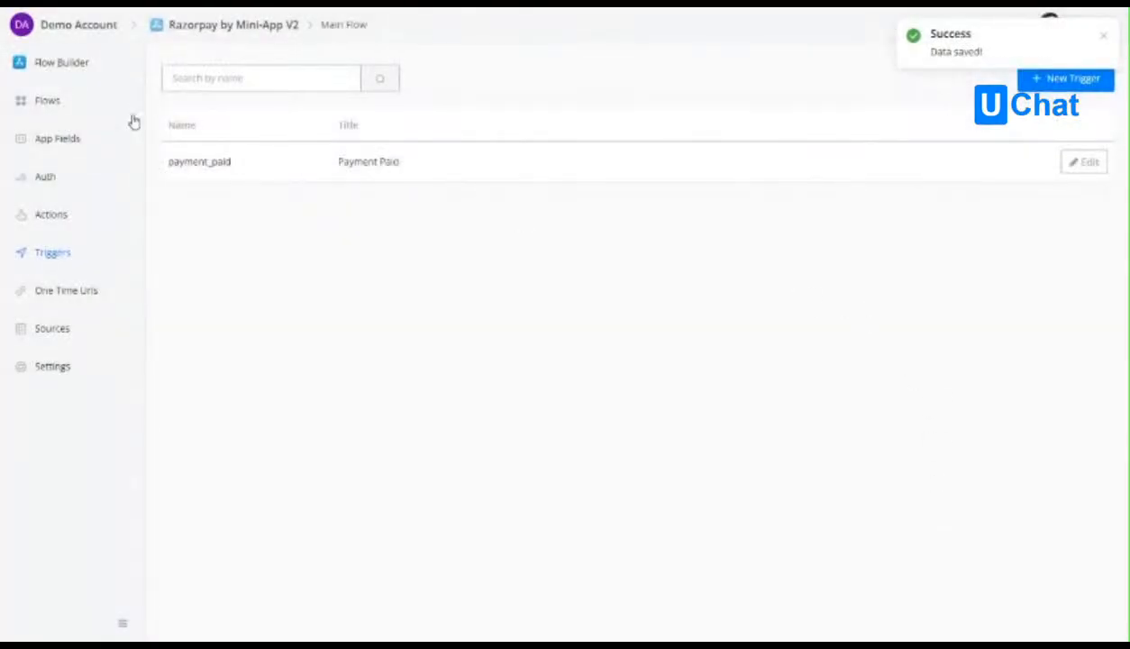
Create a one time URL named Payment Complete.
{"action": "left_click", "coordinate": [51, 105]}
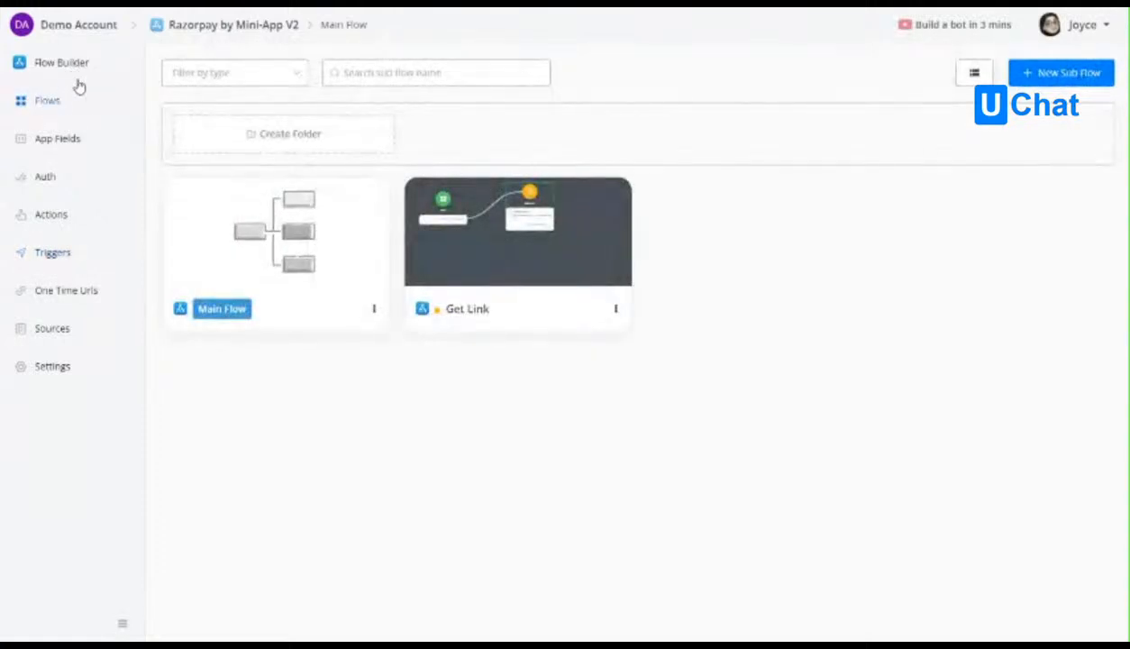
{"action": "left_click", "coordinate": [54, 253]}
{"action": "left_click", "coordinate": [66, 292]}
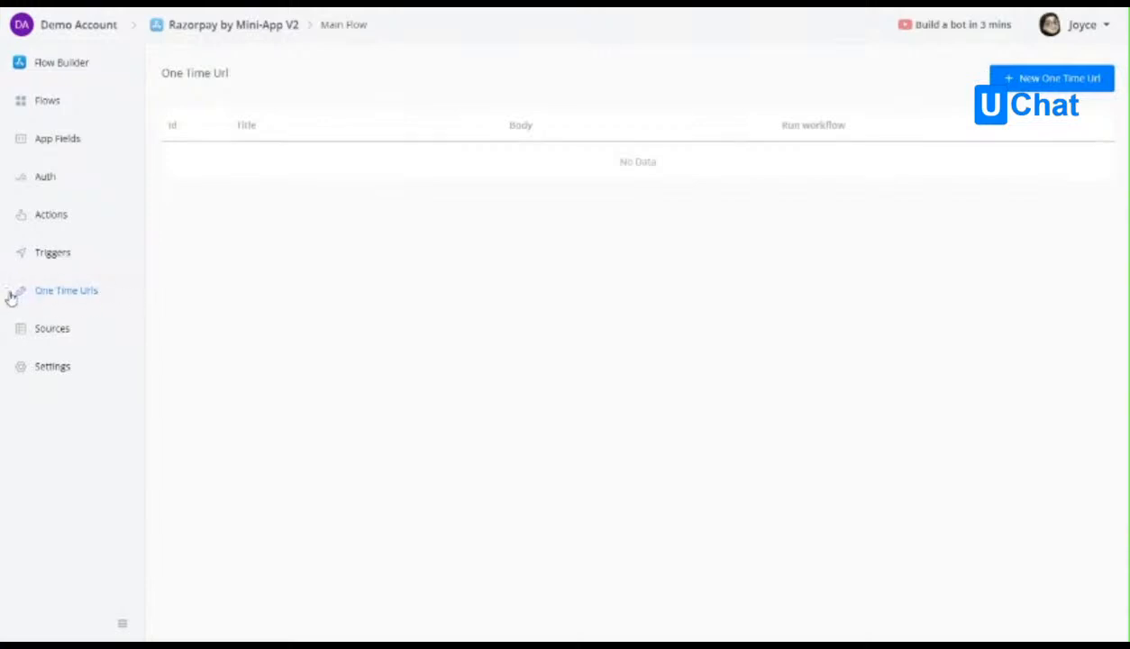
{"action": "left_click", "coordinate": [1071, 86]}
{"action": "left_click", "coordinate": [422, 146]}
{"action": "type", "text": "Payment Complete"}
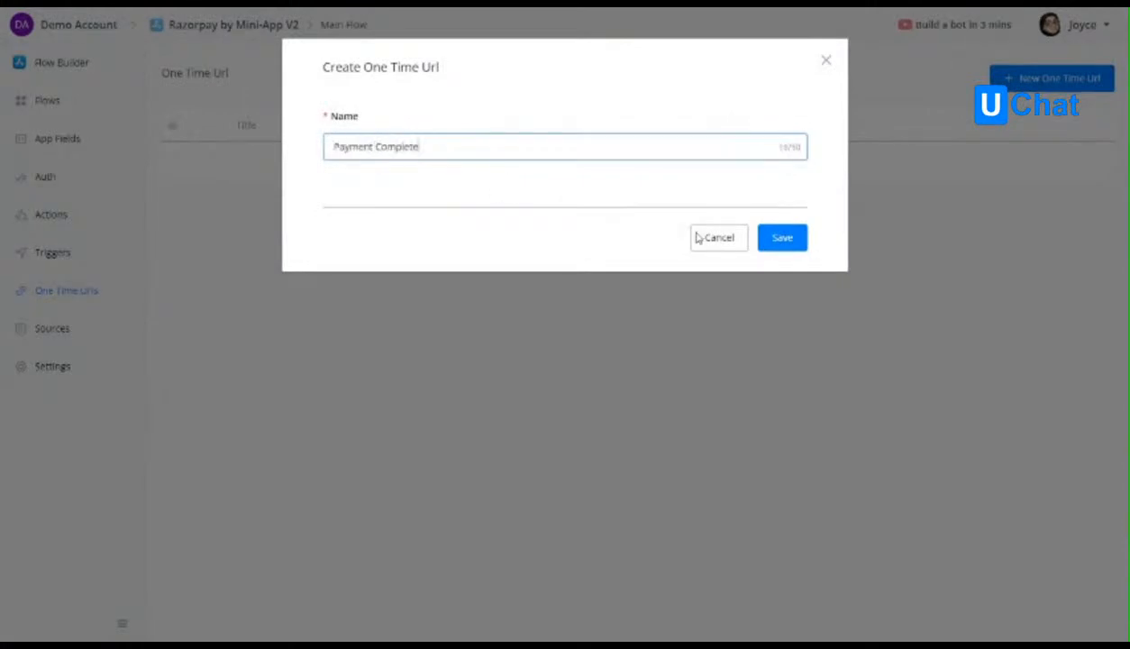
{"action": "left_click", "coordinate": [793, 249]}
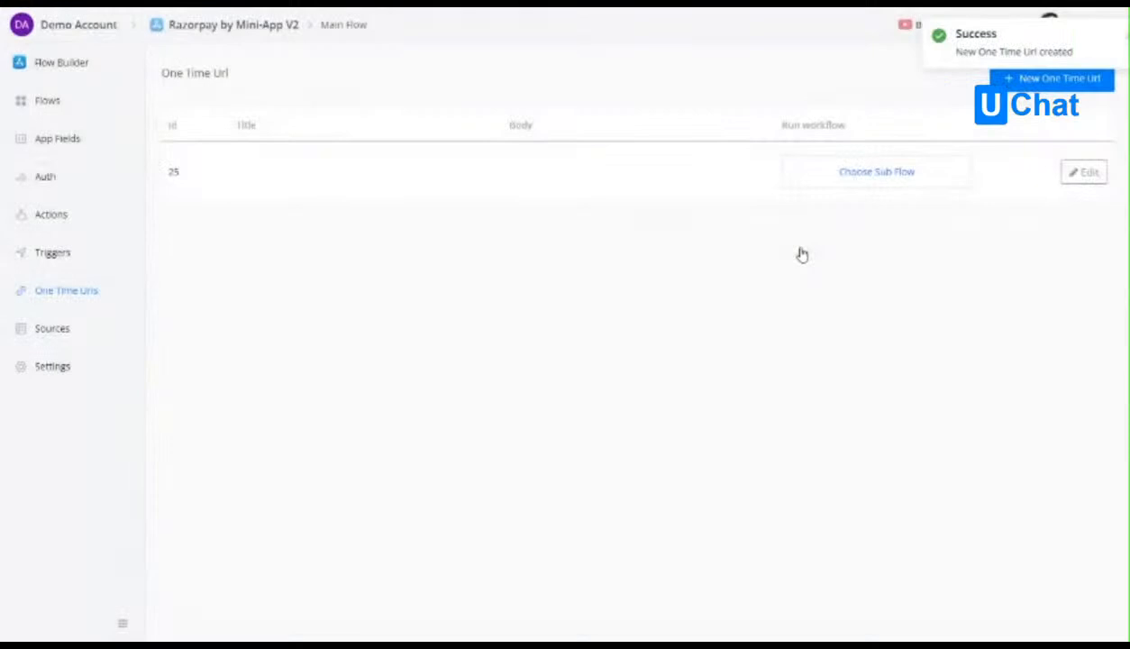
Open the Payment Complete one time URL and inspect the address for listening to a sample JSON payload.
{"action": "left_click", "coordinate": [1081, 172]}
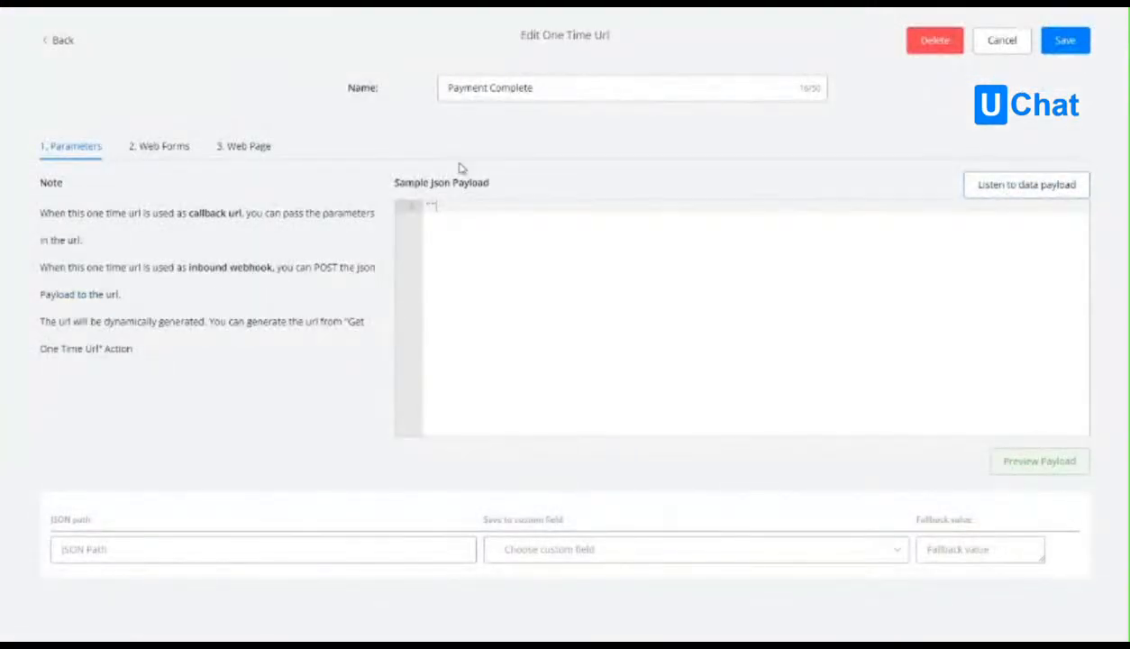
{"action": "left_click_drag", "start_coordinate": [545, 35], "coordinate": [615, 43]}
{"action": "left_click", "coordinate": [577, 121]}
{"action": "left_click", "coordinate": [1025, 186]}
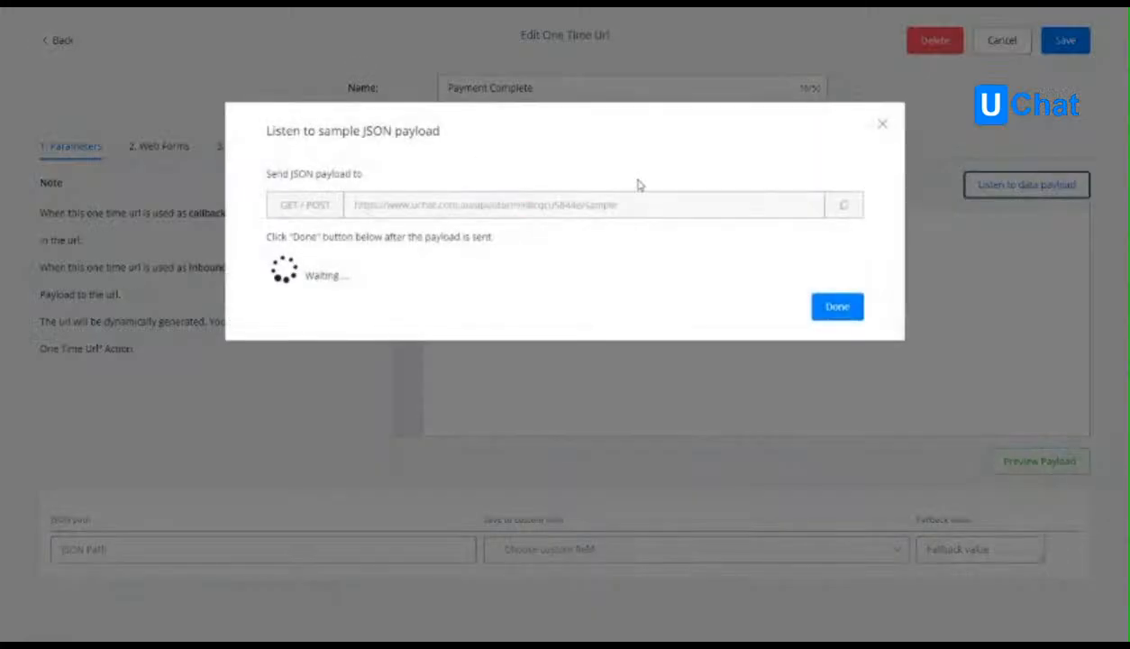
{"action": "left_click", "coordinate": [882, 123]}
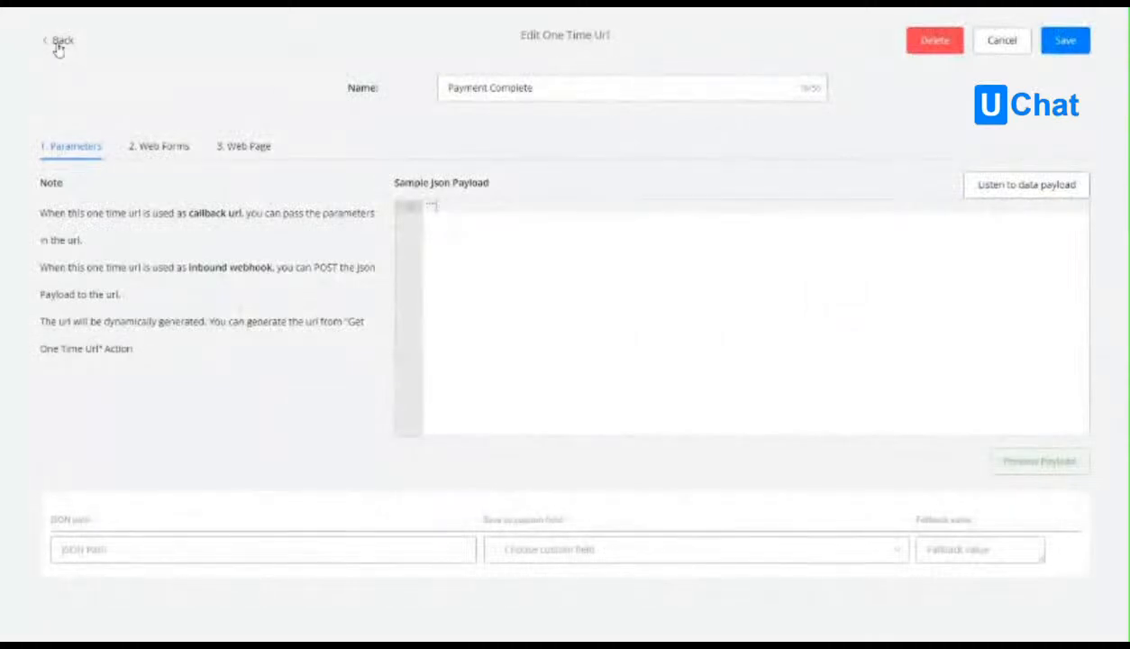
Leave the Payment Complete one time URL and open the Get Link sub flow of Razorpay by Mini-App V2 in a separate tab.
{"action": "left_click", "coordinate": [54, 39]}
{"action": "right_click", "coordinate": [93, 35]}
{"action": "left_click", "coordinate": [104, 41]}
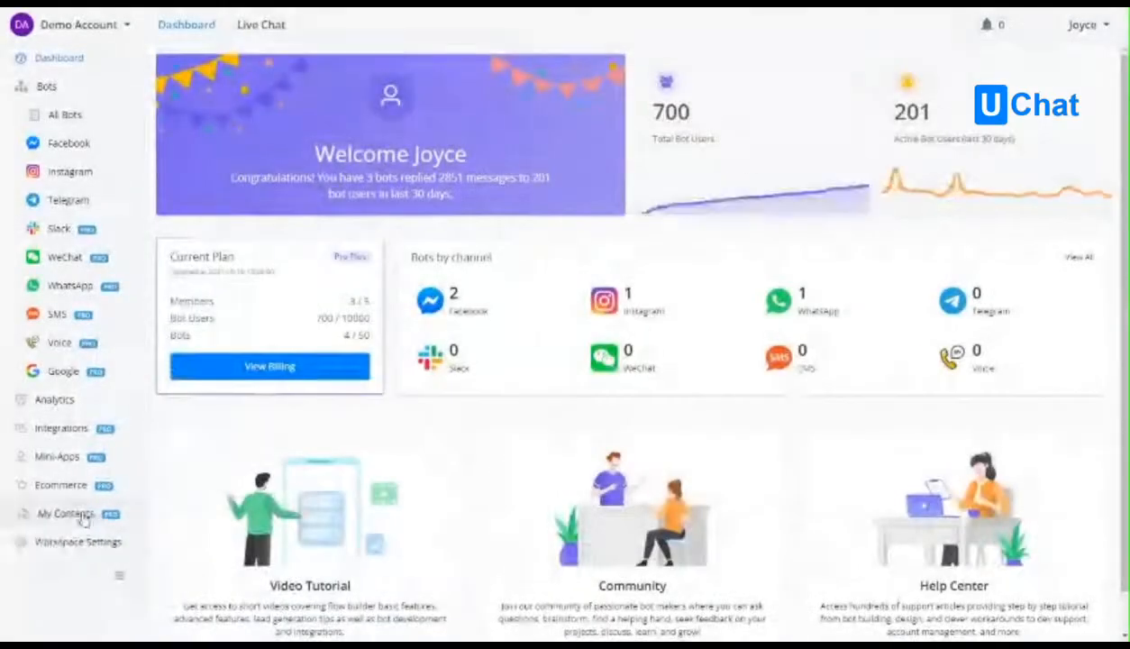
{"action": "left_click", "coordinate": [83, 518]}
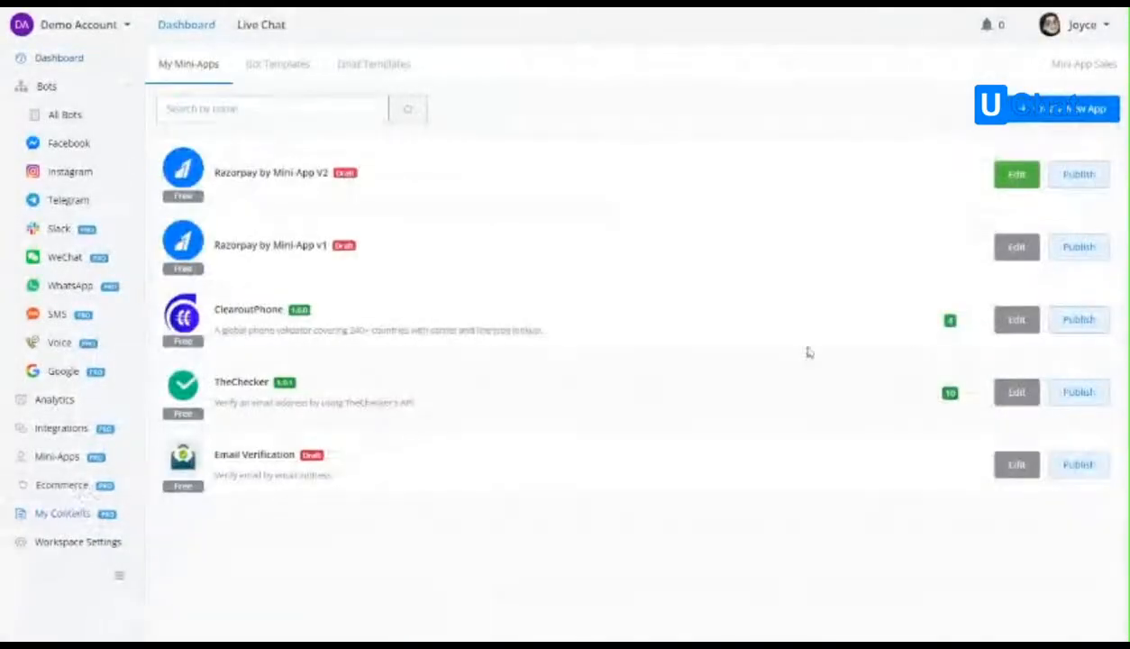
{"action": "left_click", "coordinate": [1017, 175]}
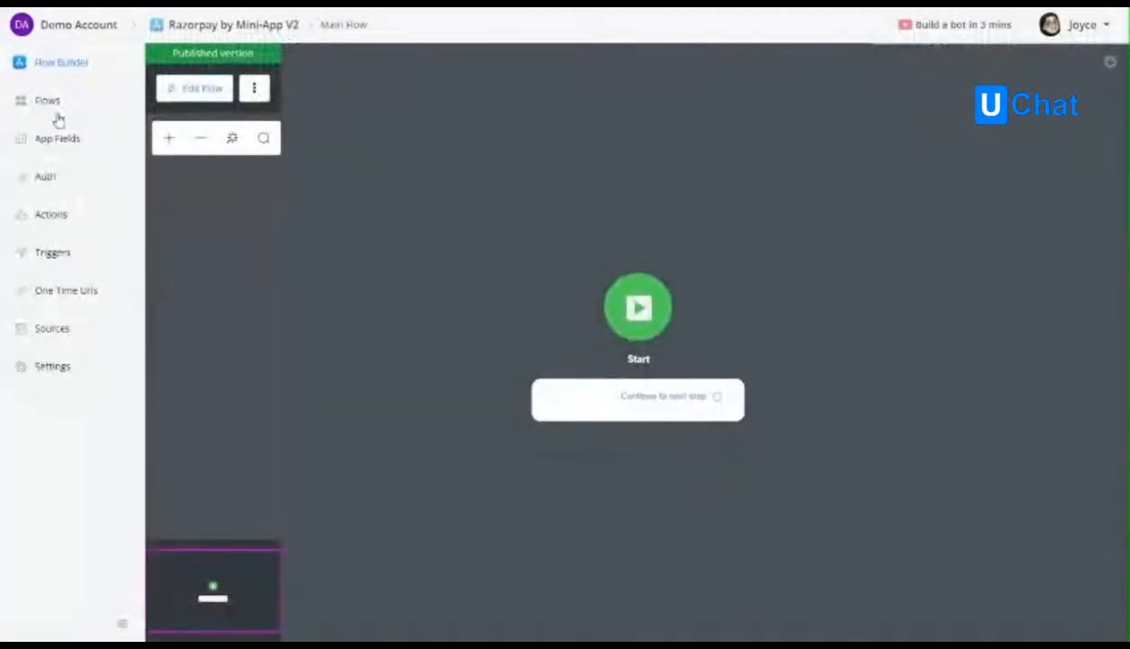
{"action": "left_click", "coordinate": [49, 102]}
{"action": "left_click", "coordinate": [559, 285]}
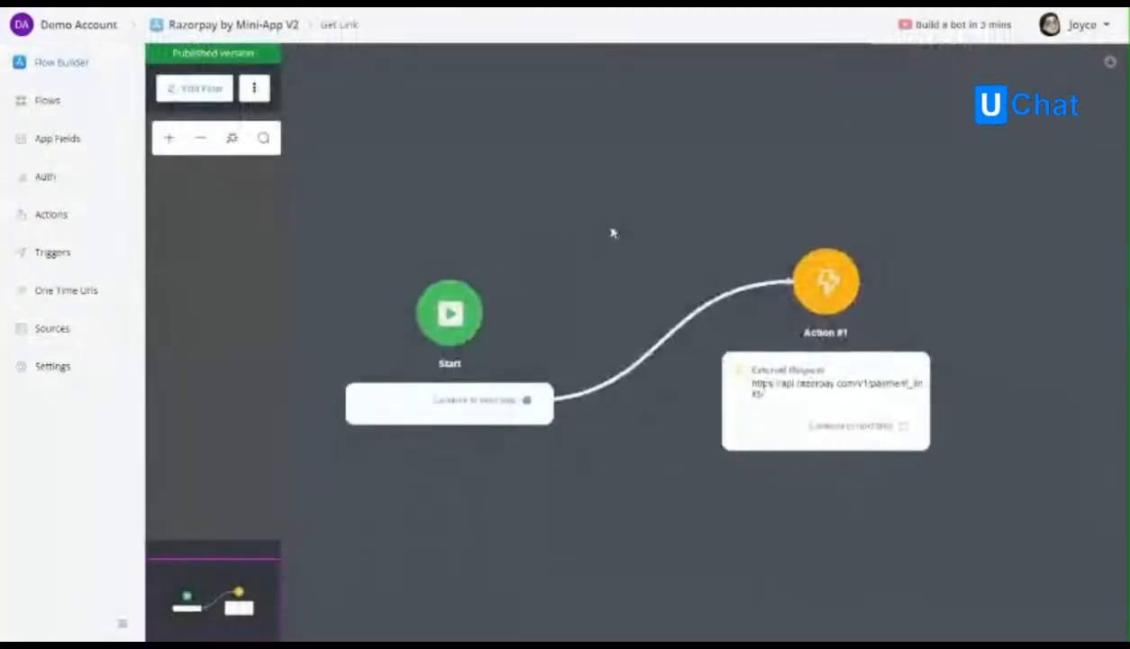
Start editing the Get Link flow and open the body of its payment_links external request in Action #1.
{"action": "left_click", "coordinate": [209, 81]}
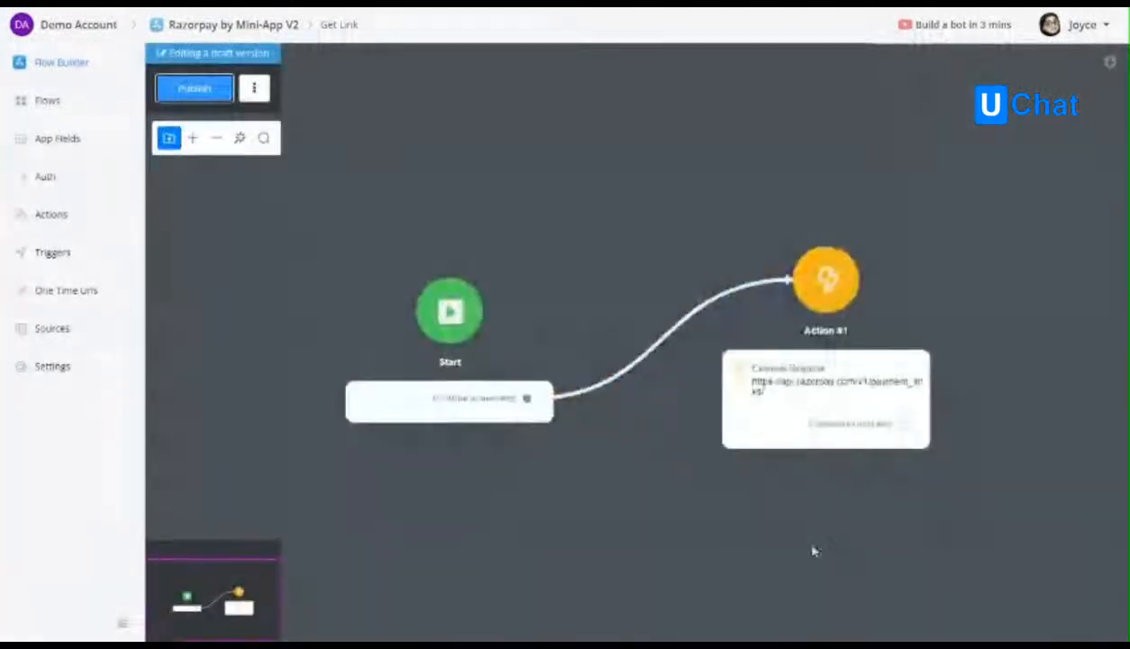
{"action": "left_click", "coordinate": [820, 370]}
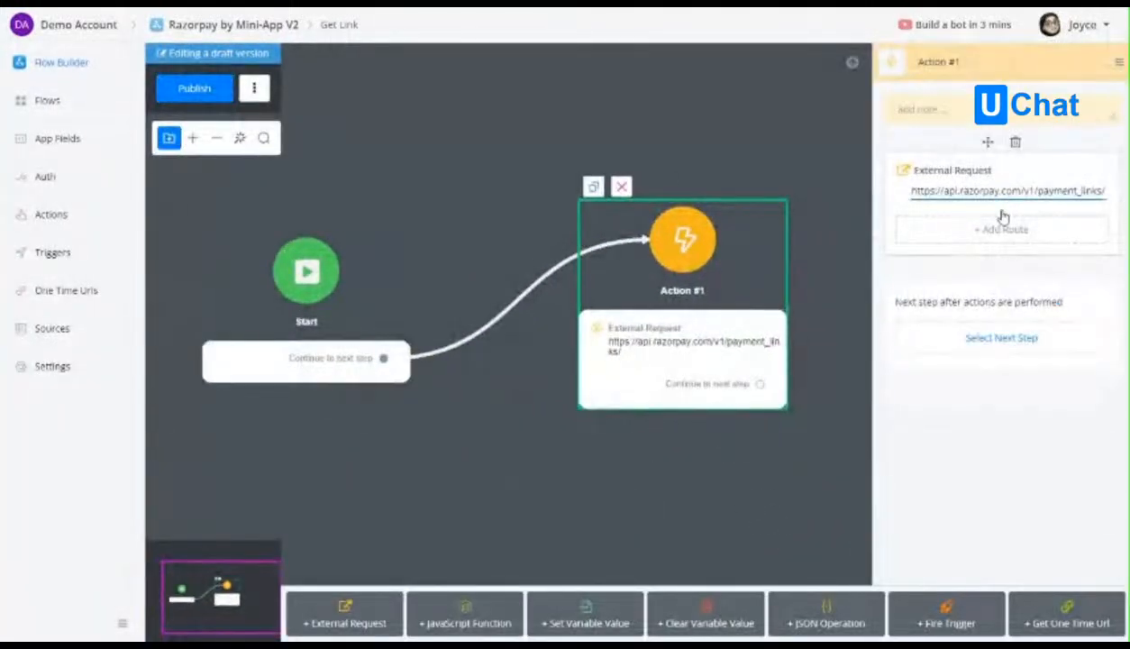
{"action": "left_click", "coordinate": [999, 203]}
{"action": "left_click", "coordinate": [257, 155]}
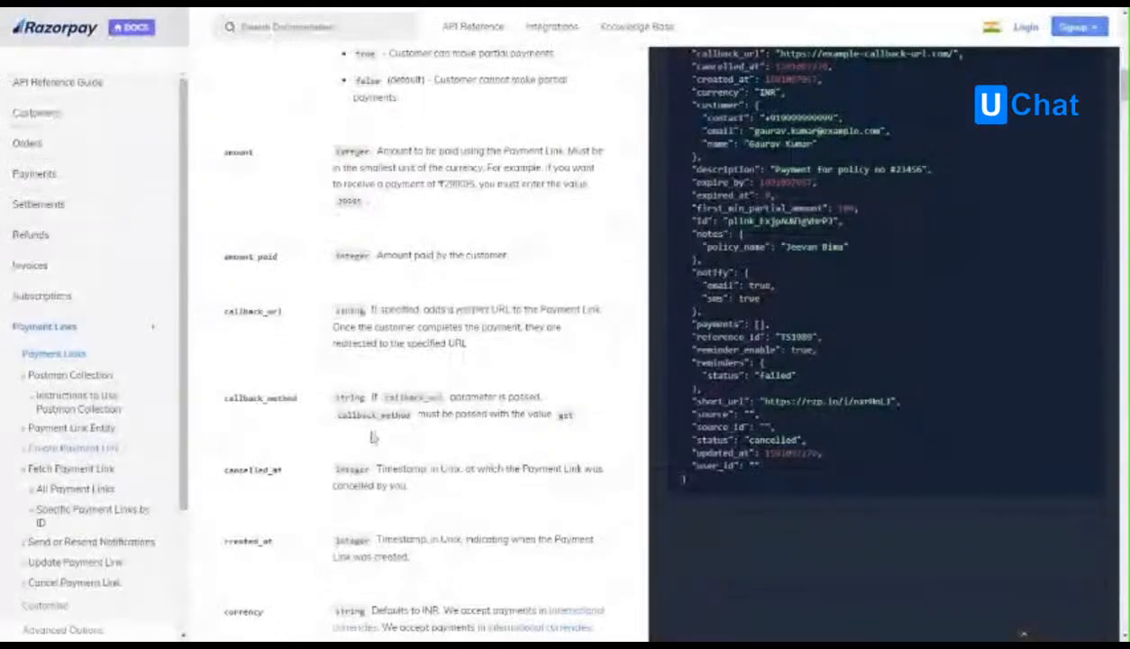
Look up the callback parameters in Razorpay's Payment Links documentation, add callback_url and callback_method "get" to the request and test bodies, and save.
{"action": "scroll", "coordinate": [322, 393], "scroll_direction": "up", "scroll_amount": 3}
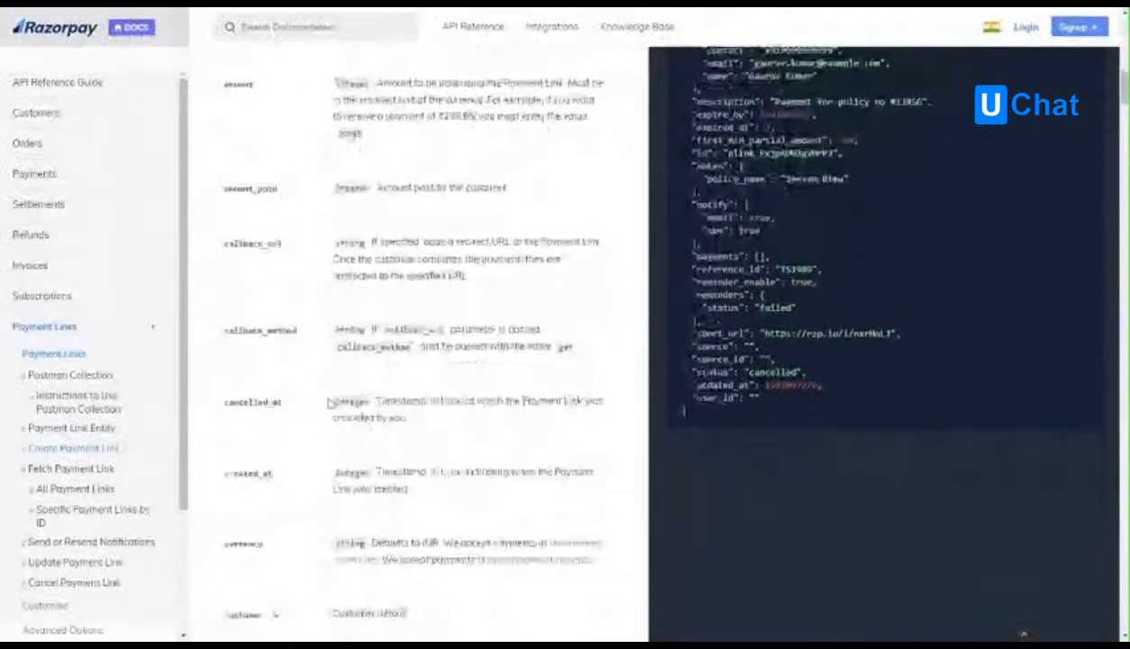
{"action": "scroll", "coordinate": [320, 394], "scroll_direction": "up", "scroll_amount": 2}
{"action": "scroll", "coordinate": [306, 394], "scroll_direction": "down", "scroll_amount": 4}
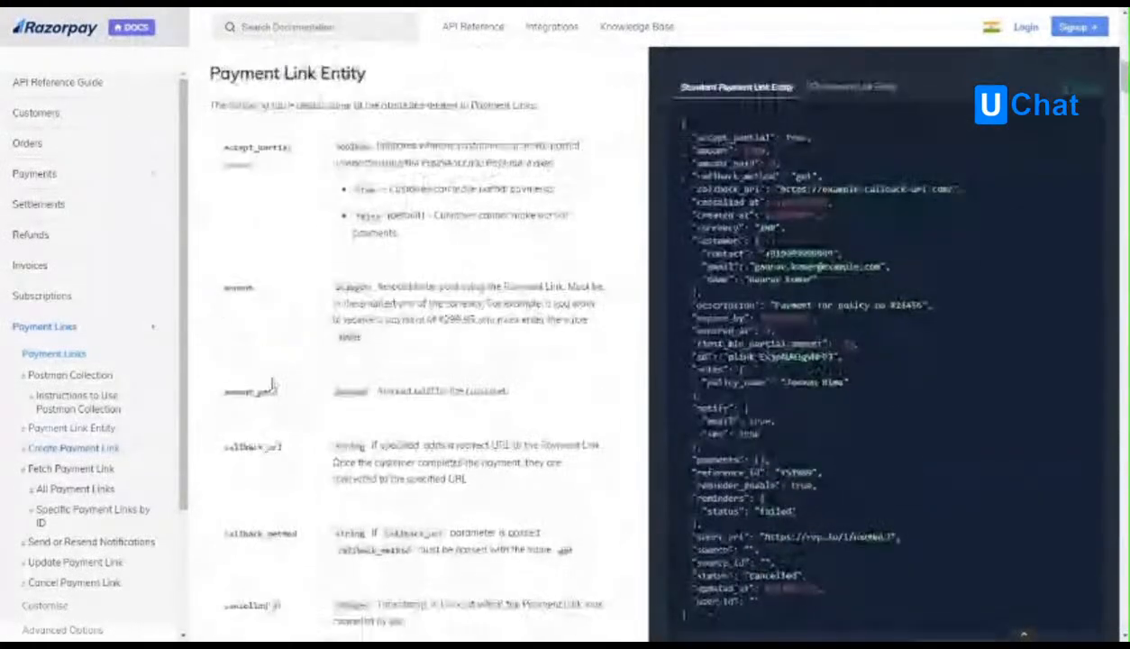
{"action": "double_click", "coordinate": [238, 314]}
{"action": "left_click", "coordinate": [317, 348]}
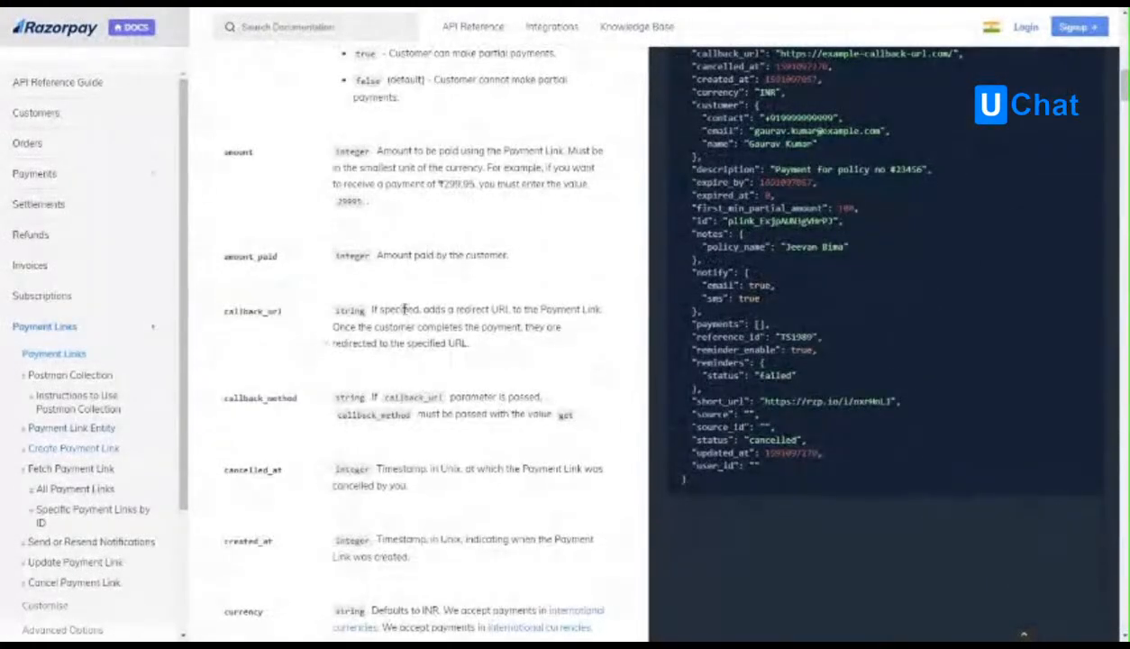
{"action": "left_click_drag", "start_coordinate": [372, 310], "coordinate": [428, 311]}
{"action": "left_click", "coordinate": [429, 311]}
{"action": "double_click", "coordinate": [461, 309]}
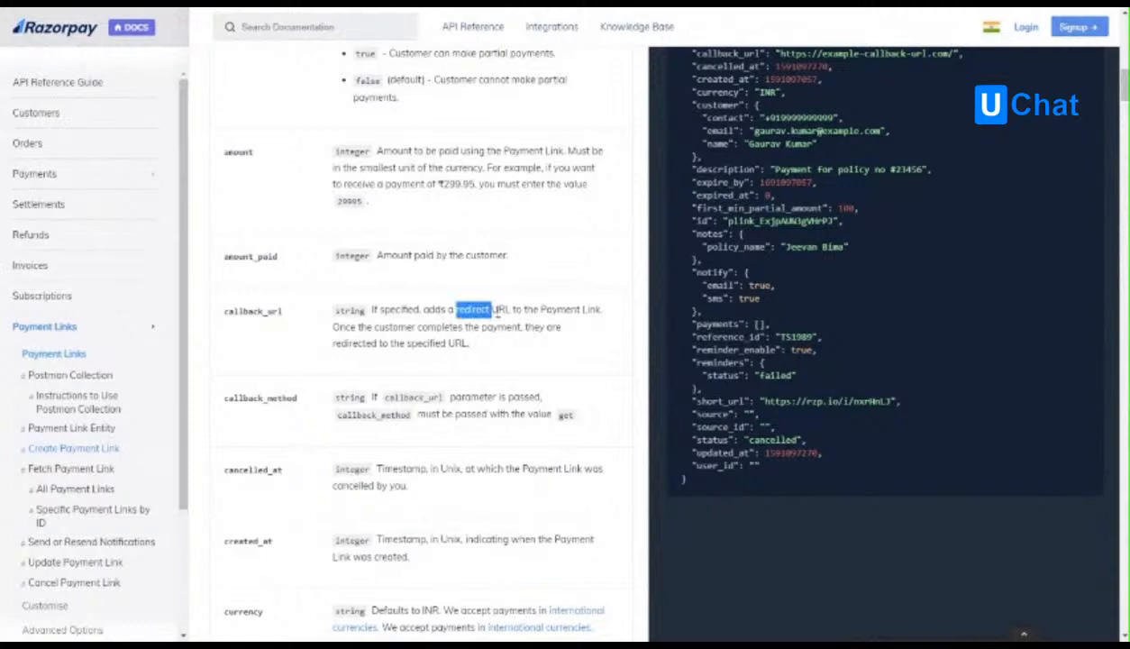
{"action": "double_click", "coordinate": [250, 312]}
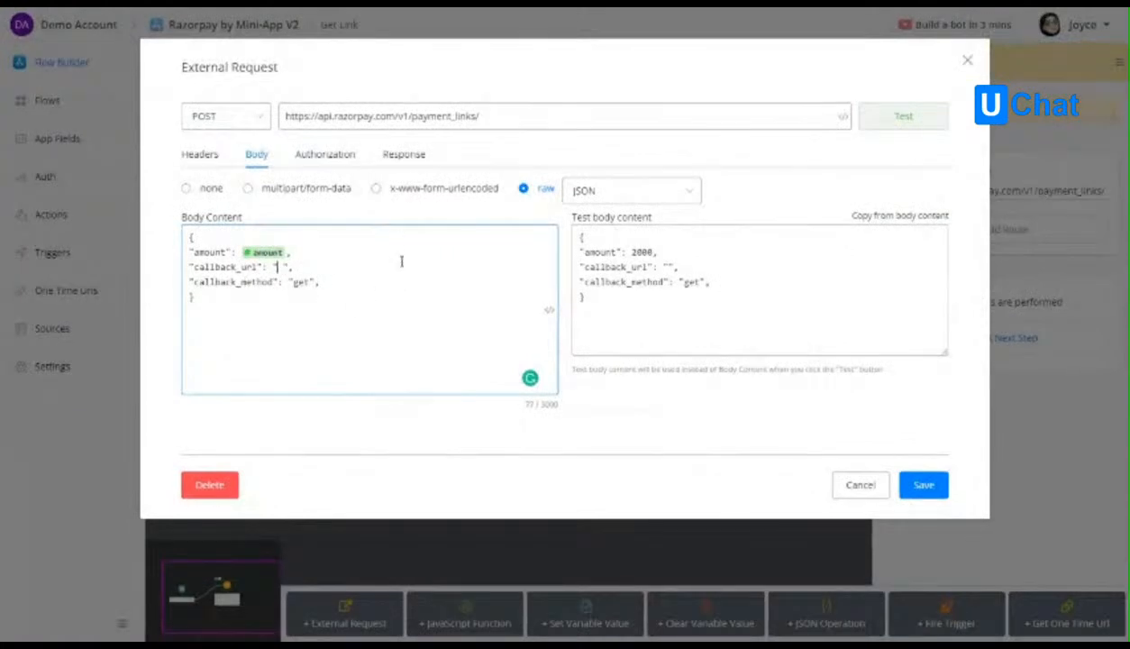
{"action": "left_click", "coordinate": [924, 485]}
Create a text app field named one_time_link.
{"action": "left_click", "coordinate": [57, 138]}
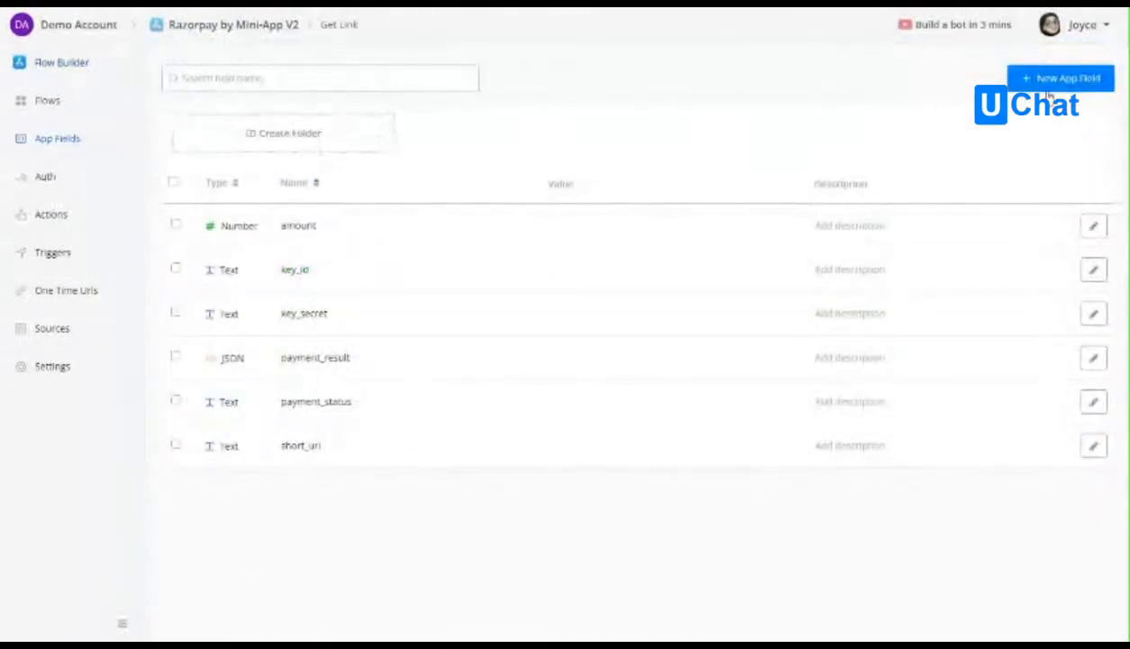
{"action": "left_click", "coordinate": [1027, 86]}
{"action": "left_click", "coordinate": [612, 149]}
{"action": "type", "text": "one_time"}
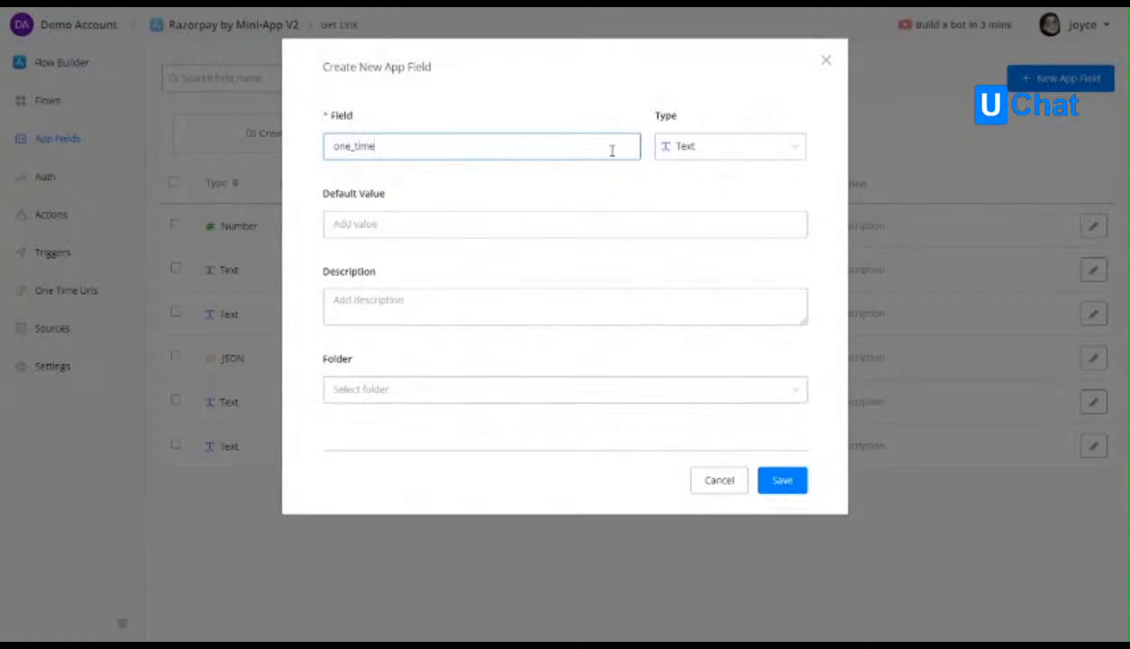
{"action": "left_click", "coordinate": [780, 479]}
Set callback_url in the Get Link request body to the one_time_link app field and remove the trailing commas after callback_method.
{"action": "left_click", "coordinate": [67, 179]}
{"action": "left_click", "coordinate": [70, 103]}
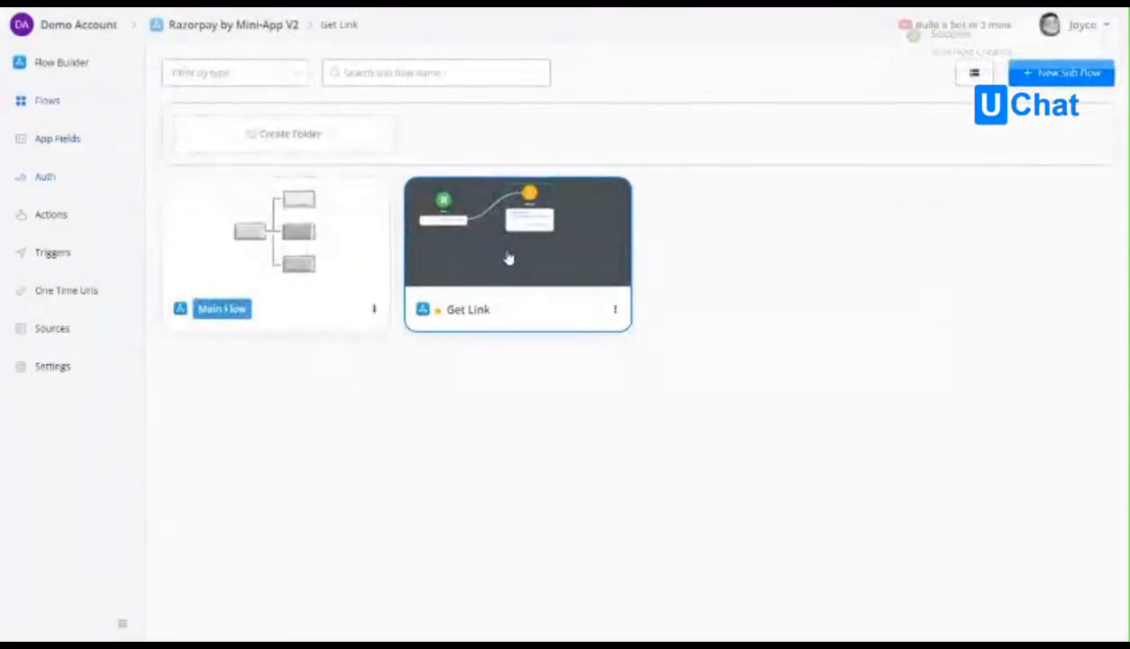
{"action": "left_click", "coordinate": [508, 258]}
{"action": "left_click", "coordinate": [824, 301]}
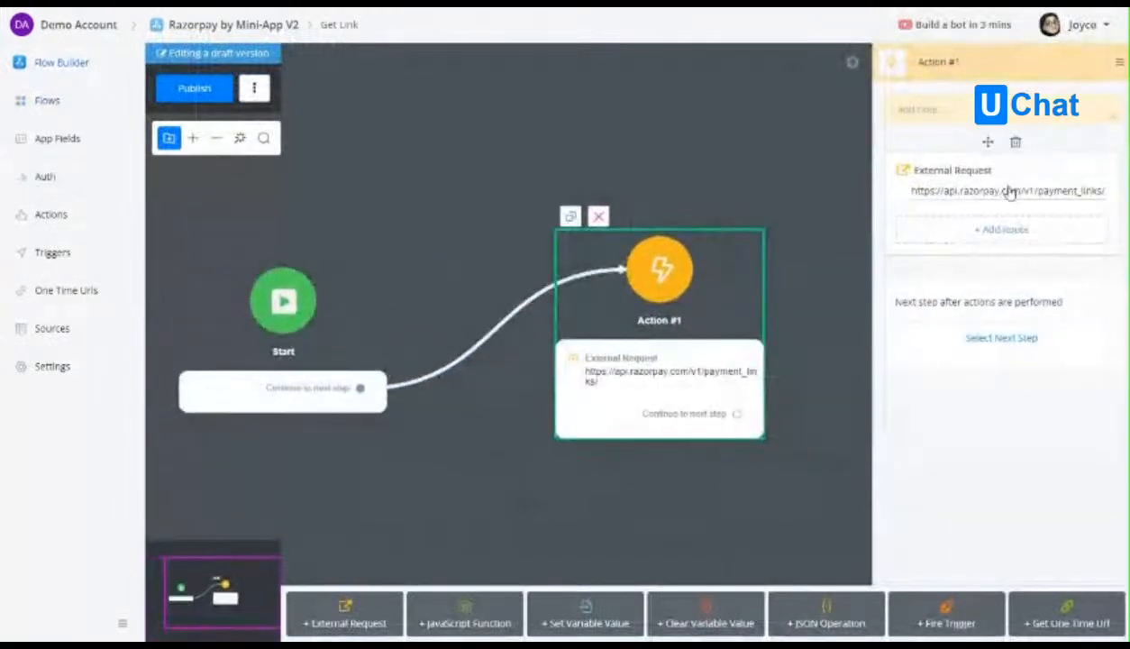
{"action": "left_click", "coordinate": [991, 191]}
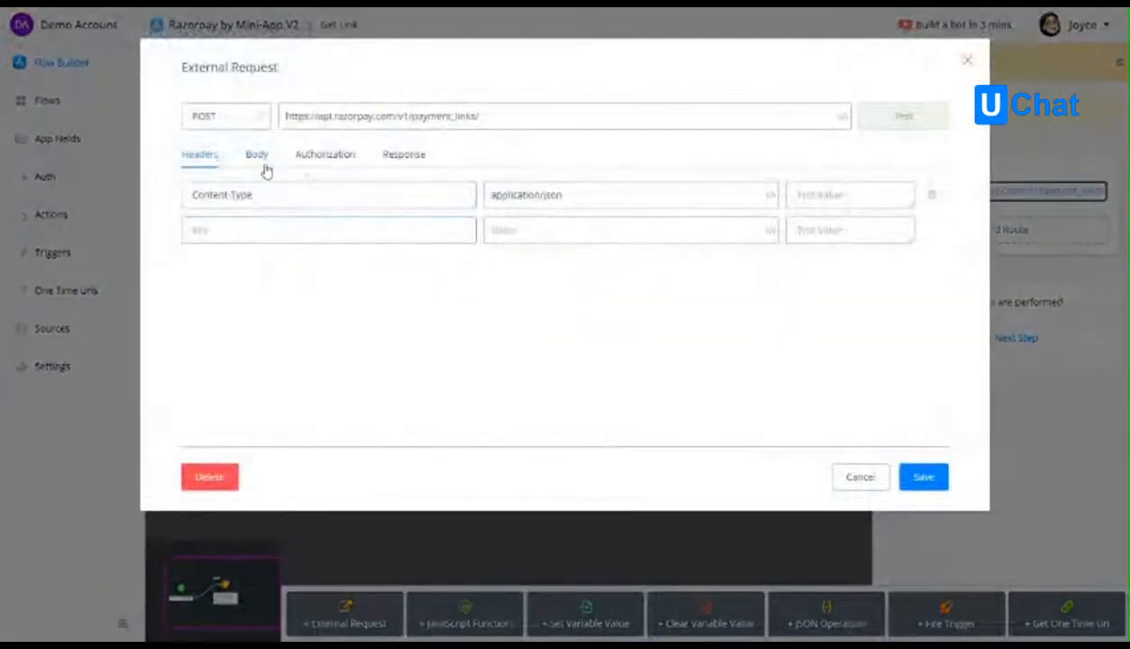
{"action": "left_click", "coordinate": [257, 155]}
{"action": "type", "text": "{{one"}
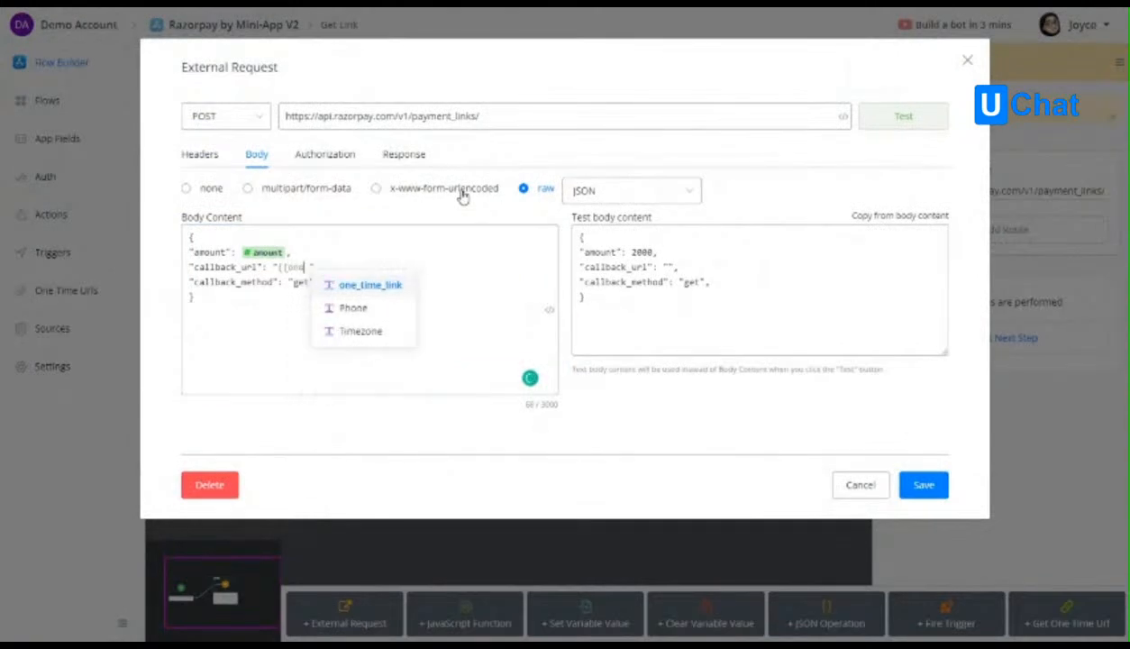
{"action": "left_click", "coordinate": [390, 287]}
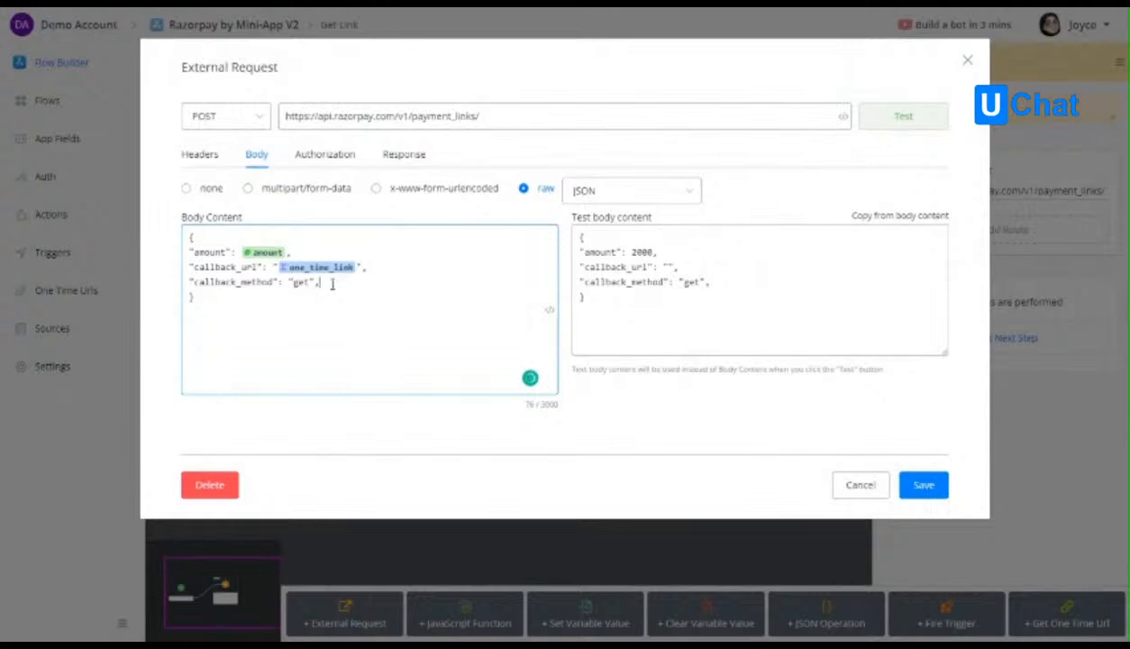
{"action": "left_click", "coordinate": [723, 279]}
{"action": "key", "text": "BackSpace"}
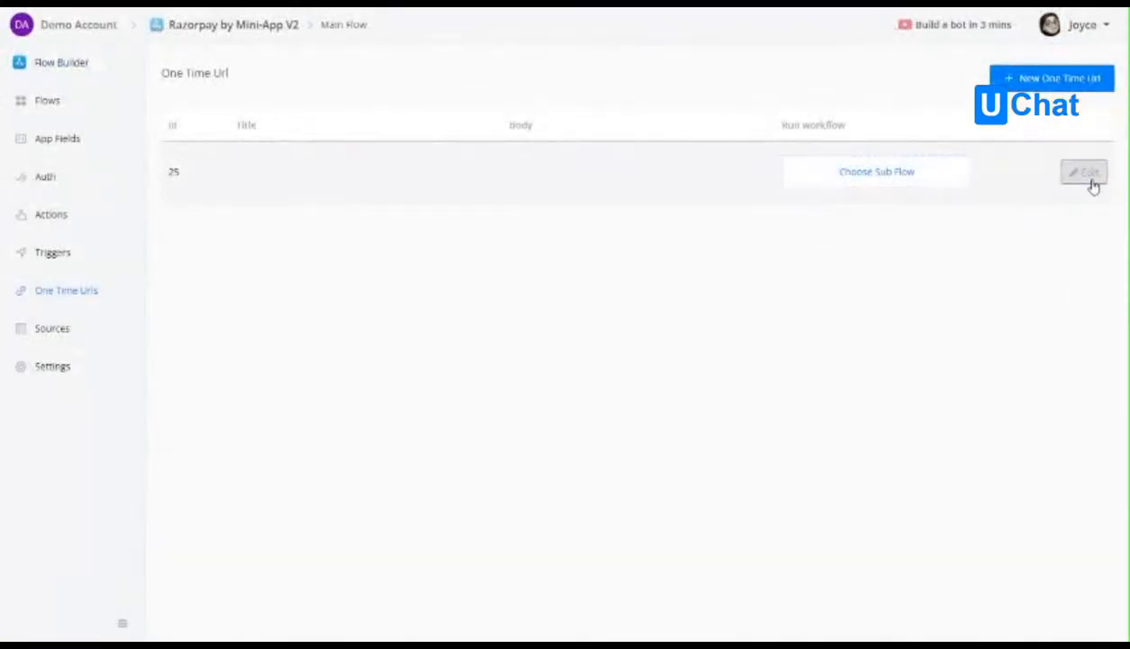
Copy the Payment Complete one time URL's sample listening address and paste it as callback_url in the external request's test body.
{"action": "left_click", "coordinate": [1089, 175]}
{"action": "left_click", "coordinate": [992, 188]}
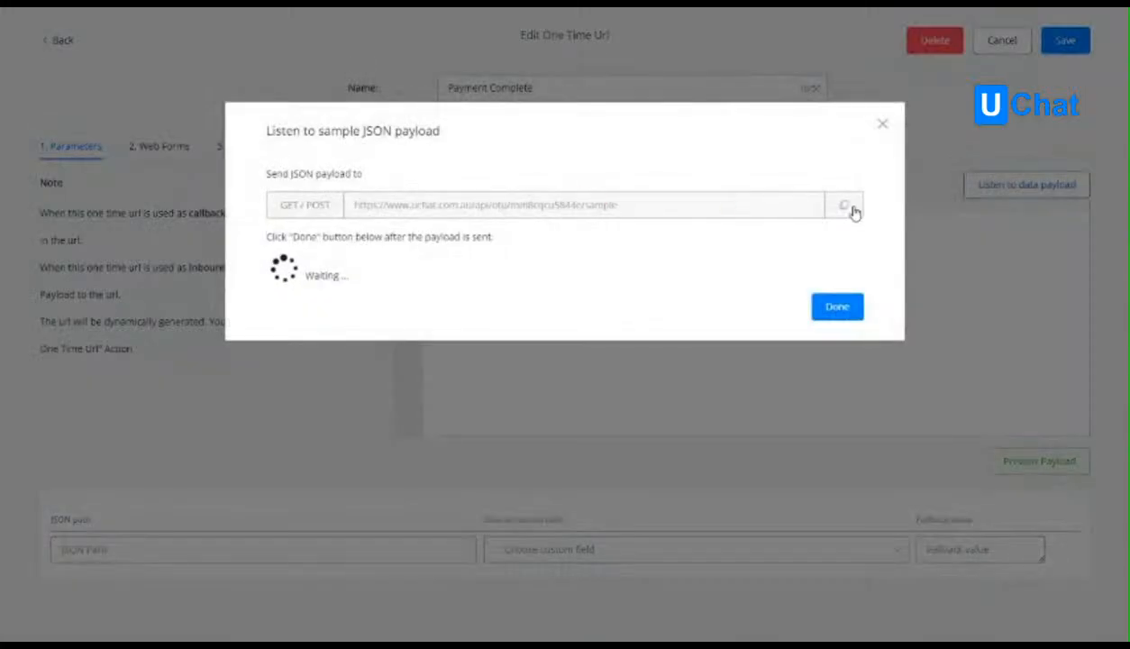
{"action": "left_click", "coordinate": [847, 206]}
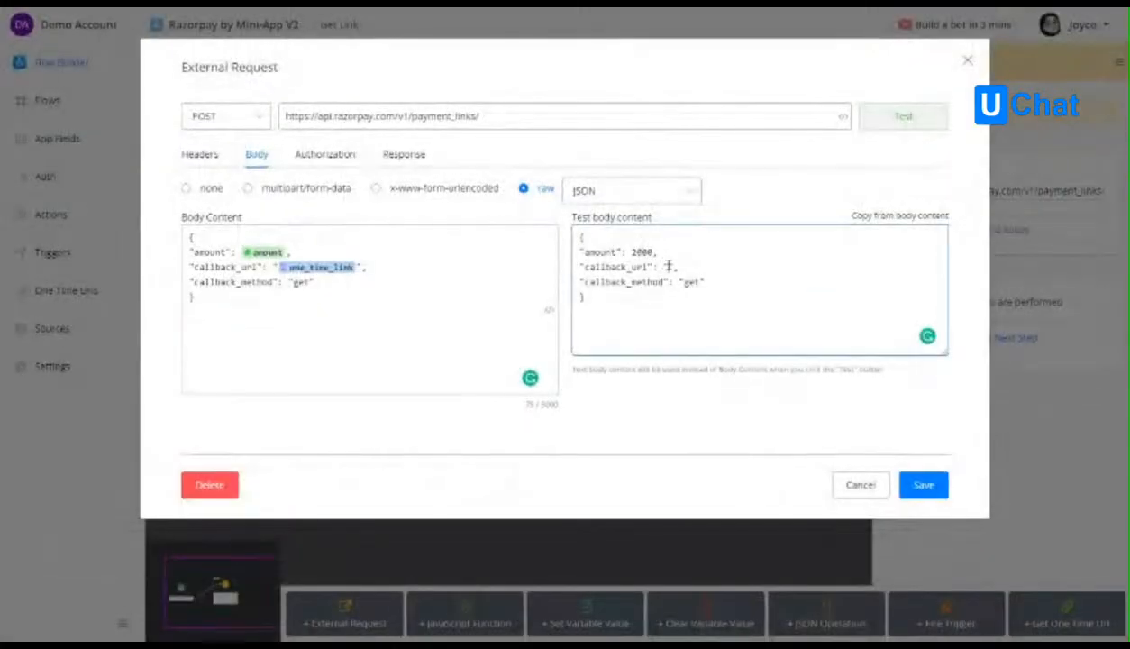
{"action": "key", "text": "ctrl+v"}
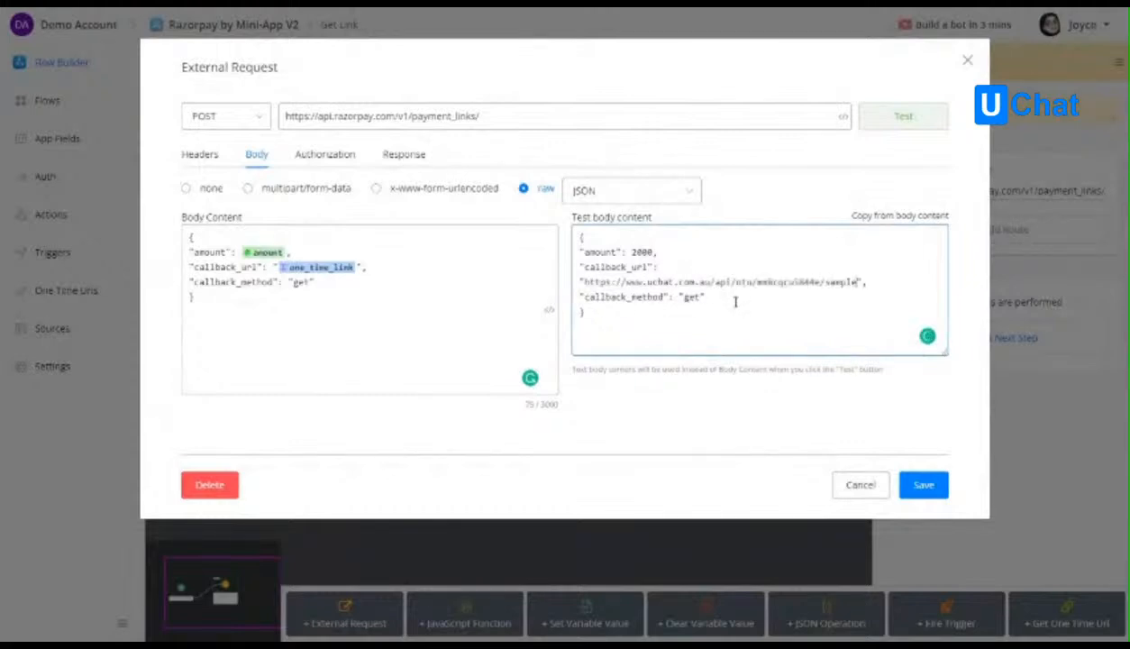
Test the external request and open the short_url from its response in the browser.
{"action": "left_click", "coordinate": [888, 118]}
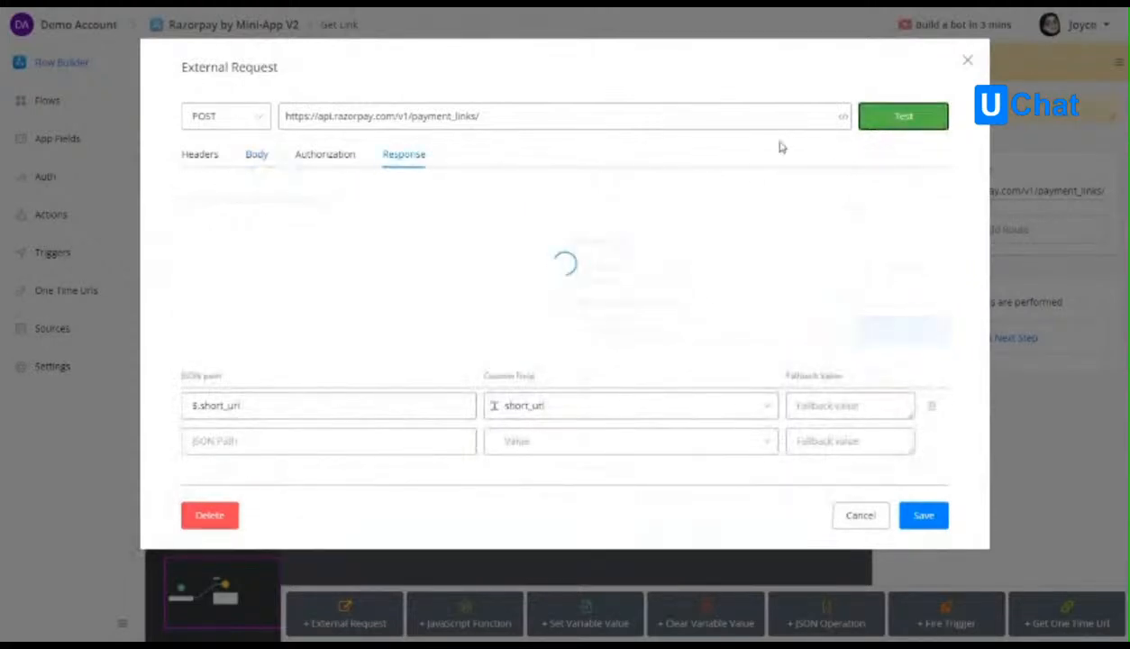
{"action": "scroll", "coordinate": [396, 344], "scroll_direction": "down", "scroll_amount": 8}
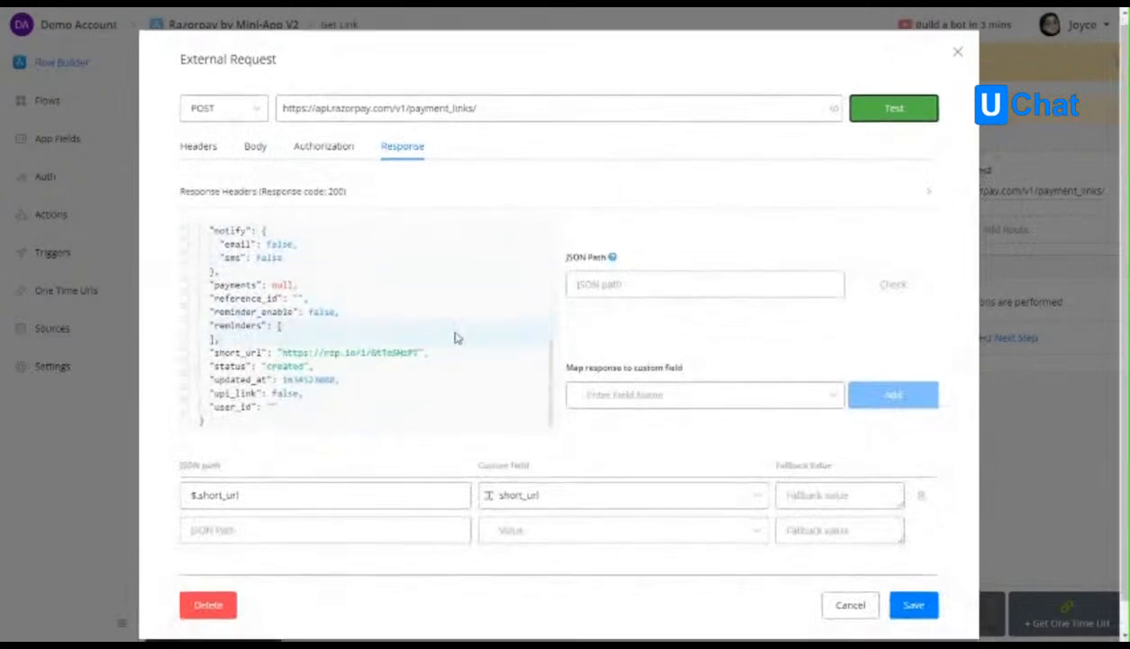
{"action": "left_click", "coordinate": [326, 321]}
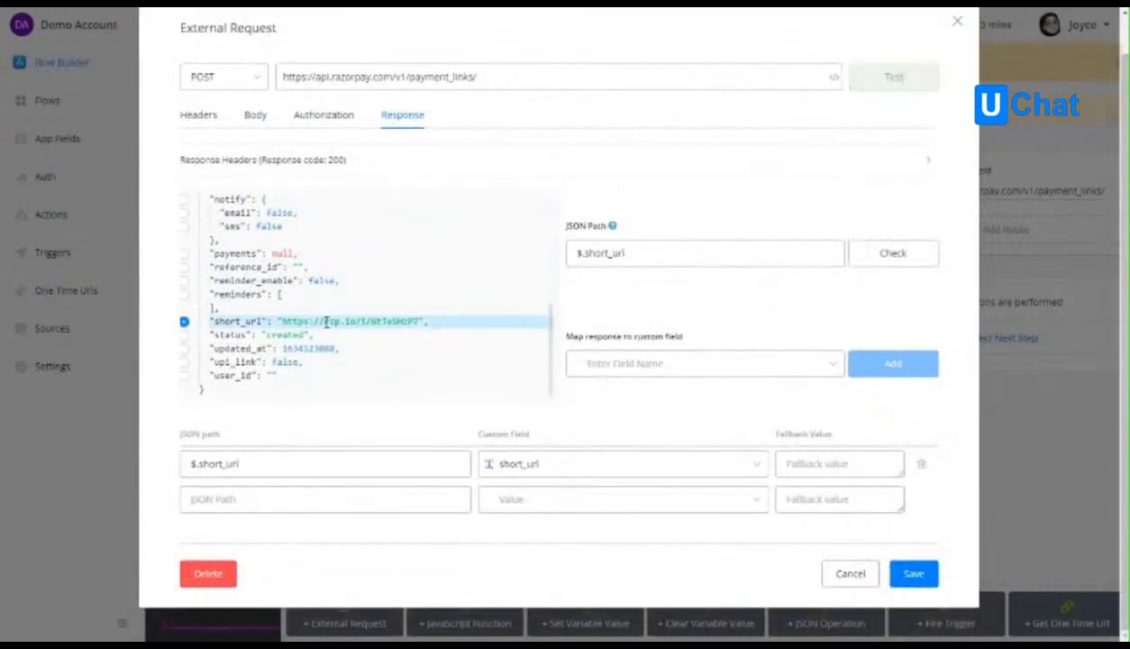
{"action": "left_click_drag", "start_coordinate": [295, 323], "coordinate": [418, 326]}
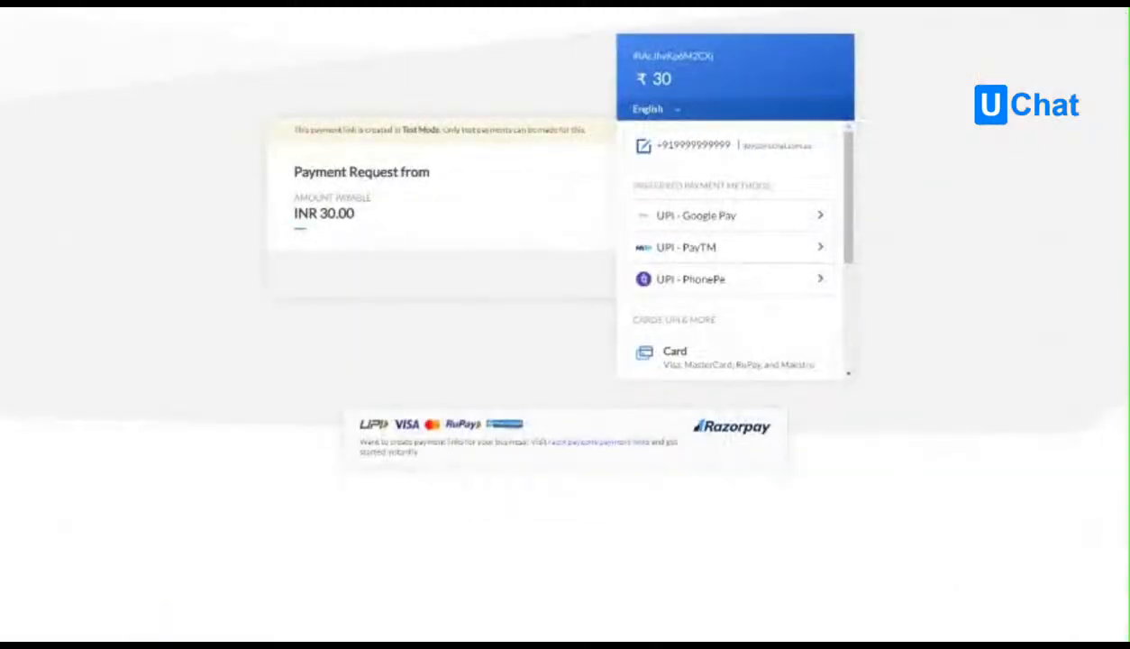
{"action": "key", "text": "ctrl+v"}
{"action": "key", "text": "Return"}
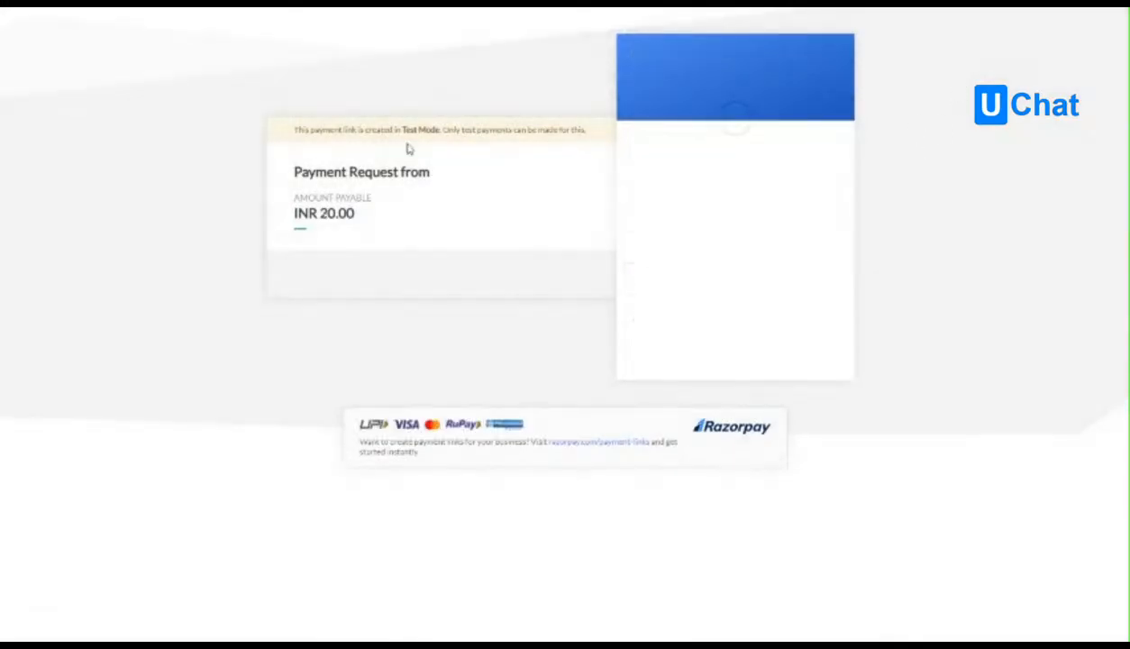
Choose Card as the payment method, skip the saved cards and fill in the card number, expiry, holder's name and CVV.
{"action": "left_click_drag", "start_coordinate": [319, 214], "coordinate": [362, 224]}
{"action": "left_click", "coordinate": [411, 231]}
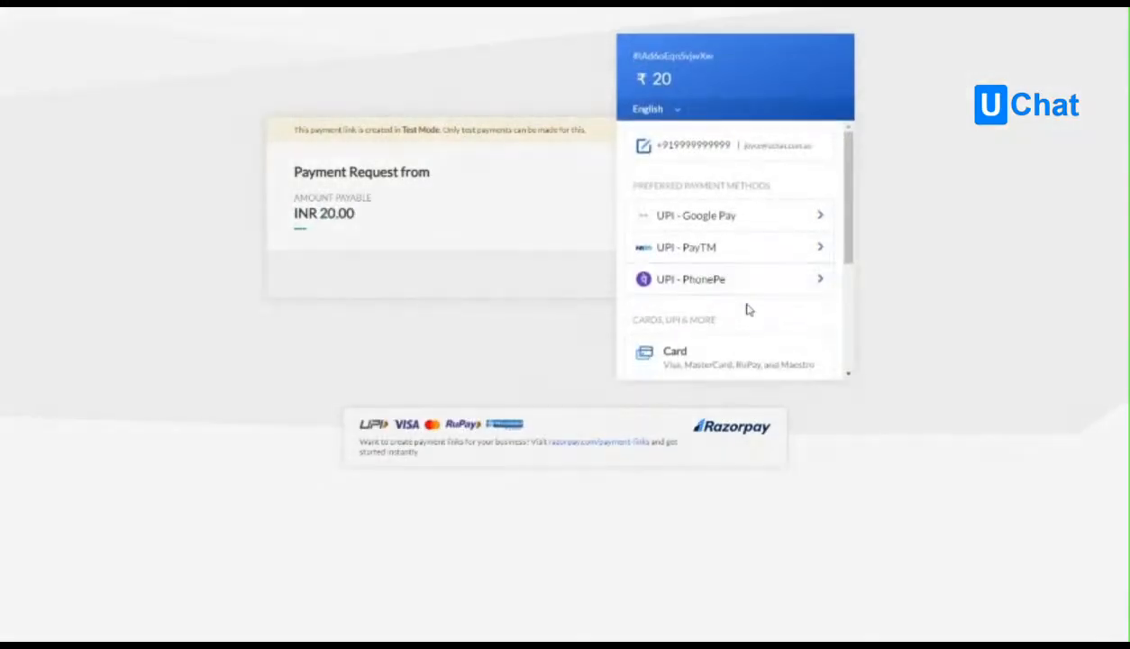
{"action": "left_click", "coordinate": [770, 353]}
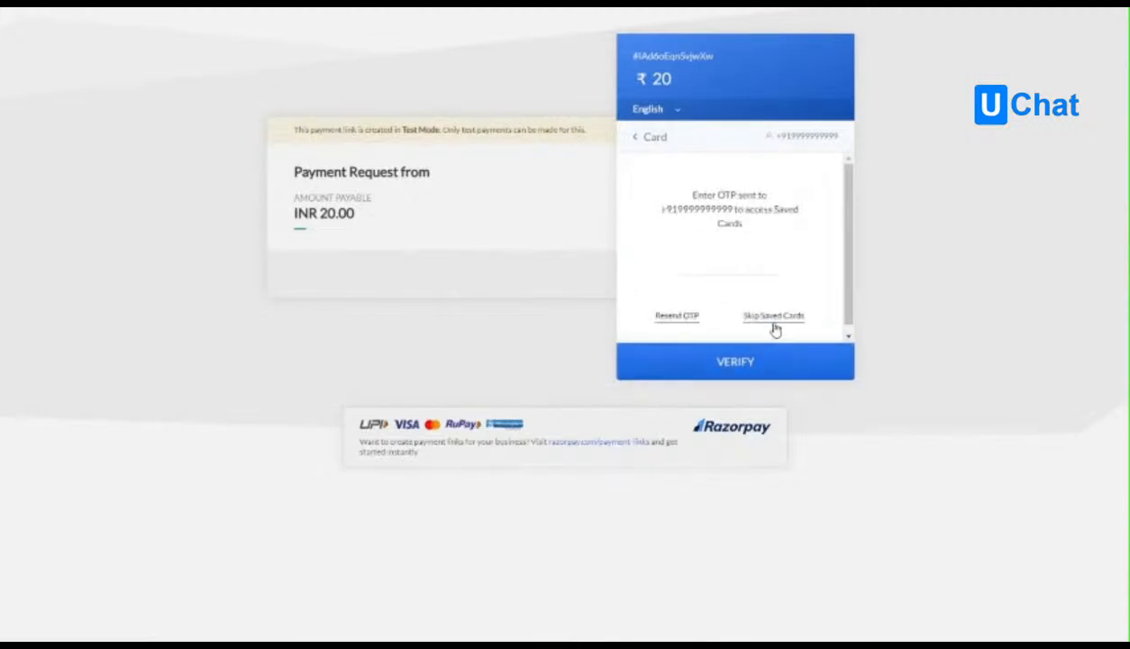
{"action": "left_click", "coordinate": [774, 326]}
{"action": "left_click", "coordinate": [685, 205]}
{"action": "left_click", "coordinate": [704, 250]}
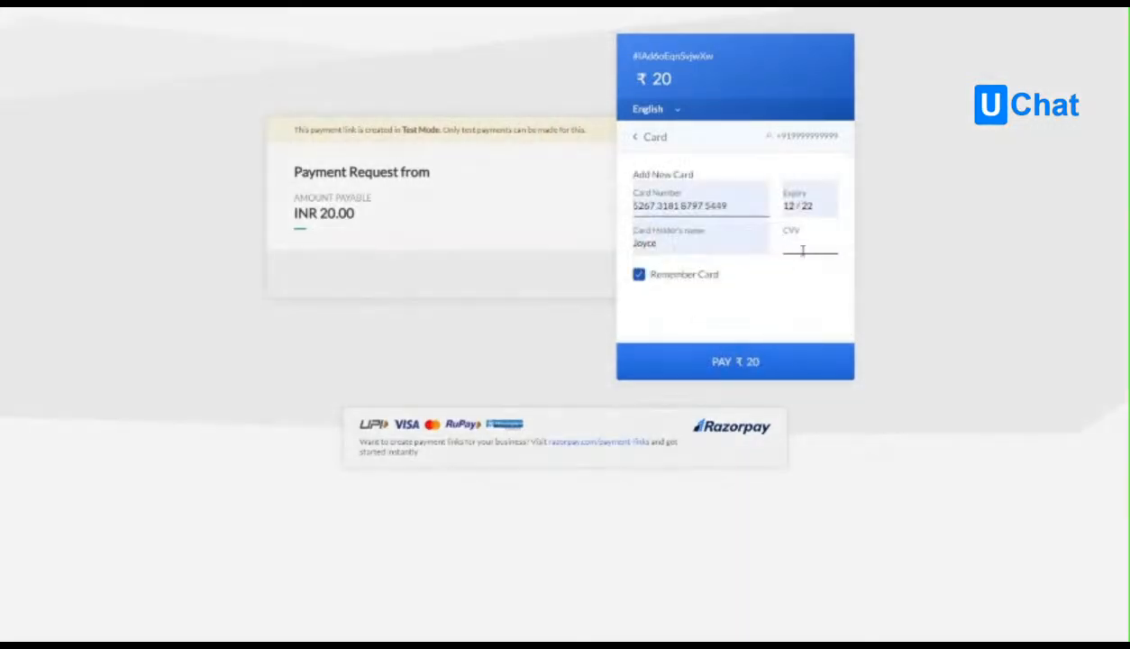
Submit the ₹20 test payment without saving the card and complete it on the mock bank page.
{"action": "left_click", "coordinate": [760, 364]}
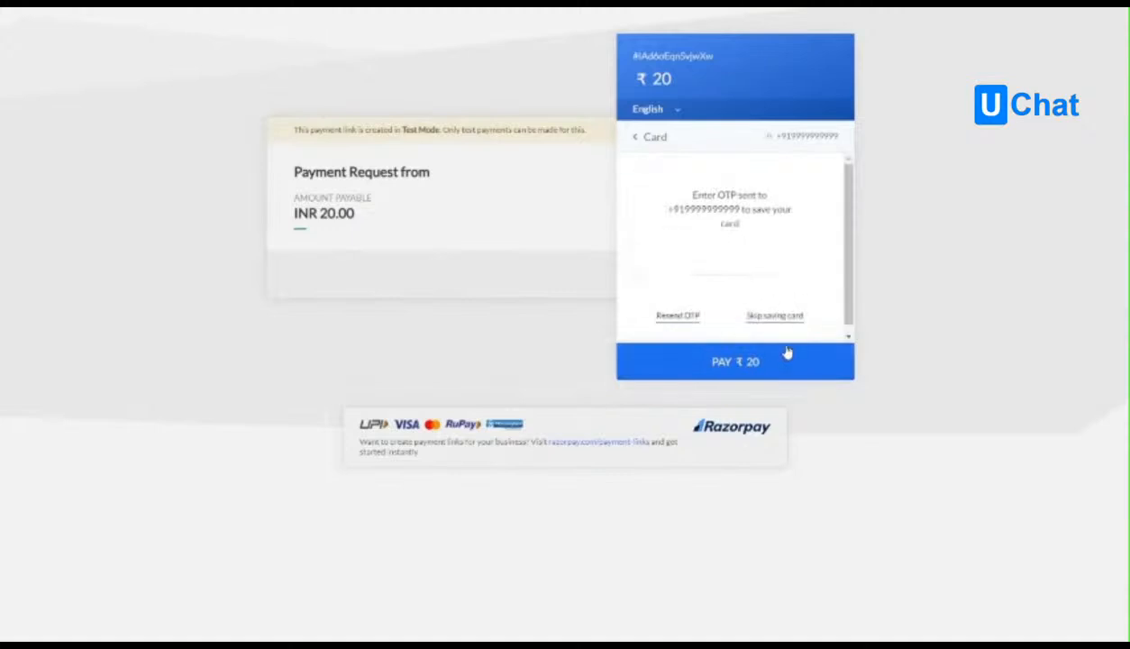
{"action": "left_click", "coordinate": [770, 315]}
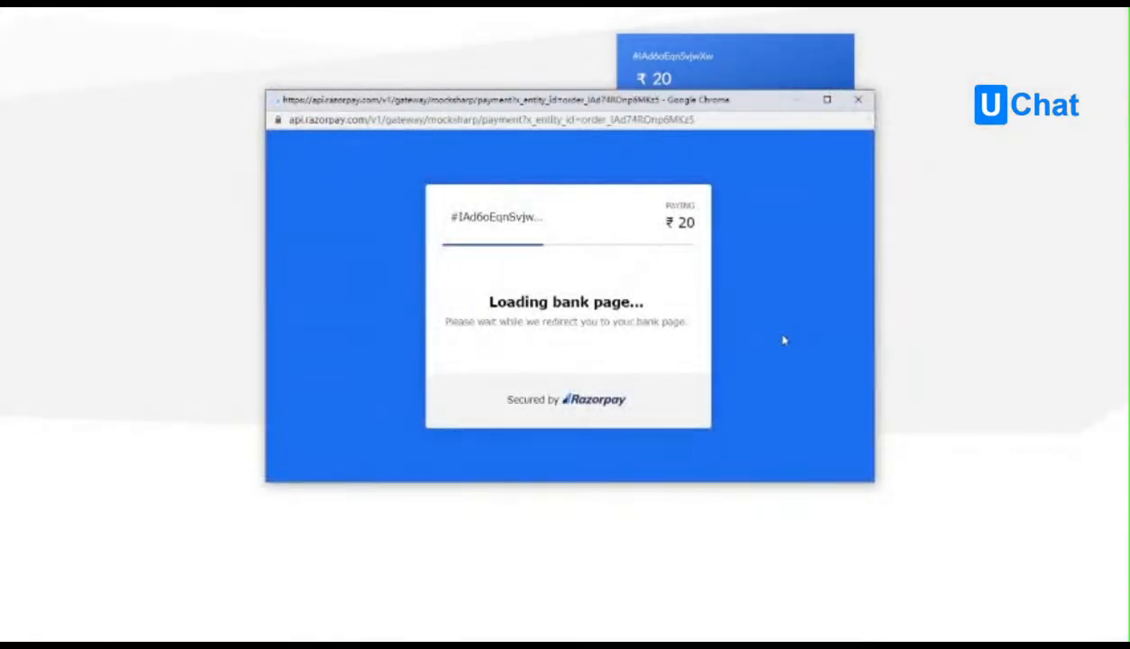
{"action": "left_click", "coordinate": [504, 338]}
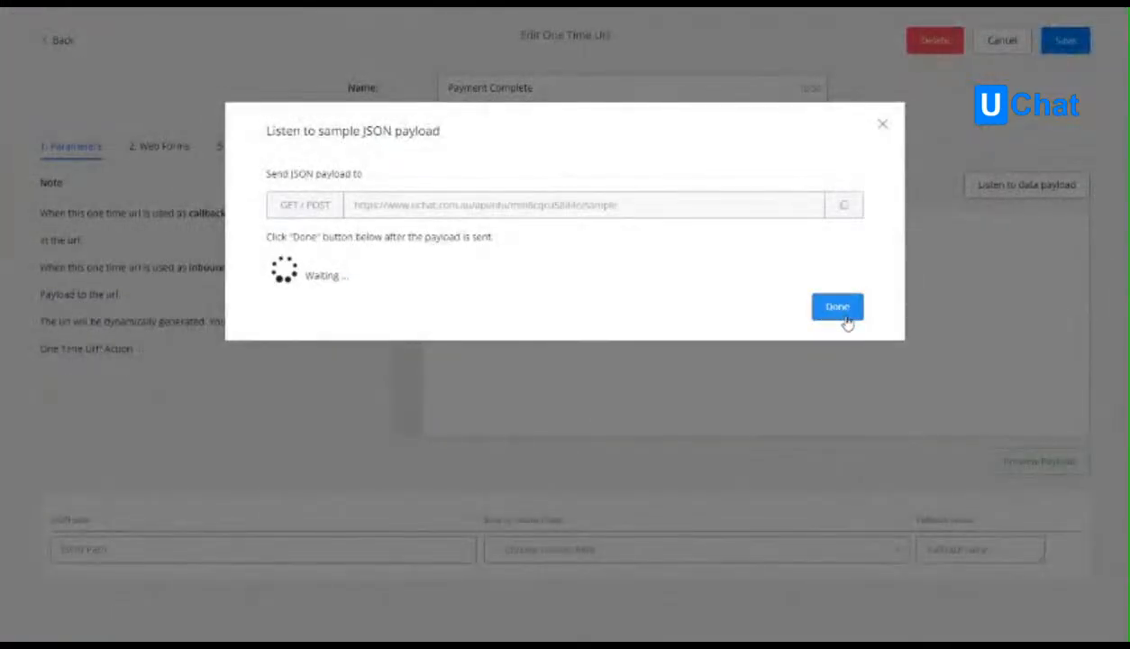
Finish listening for the Payment Complete one time URL's sample payload and inspect the captured JSON.
{"action": "left_click", "coordinate": [847, 316]}
{"action": "left_click_drag", "start_coordinate": [445, 277], "coordinate": [426, 208]}
{"action": "left_click", "coordinate": [469, 264]}
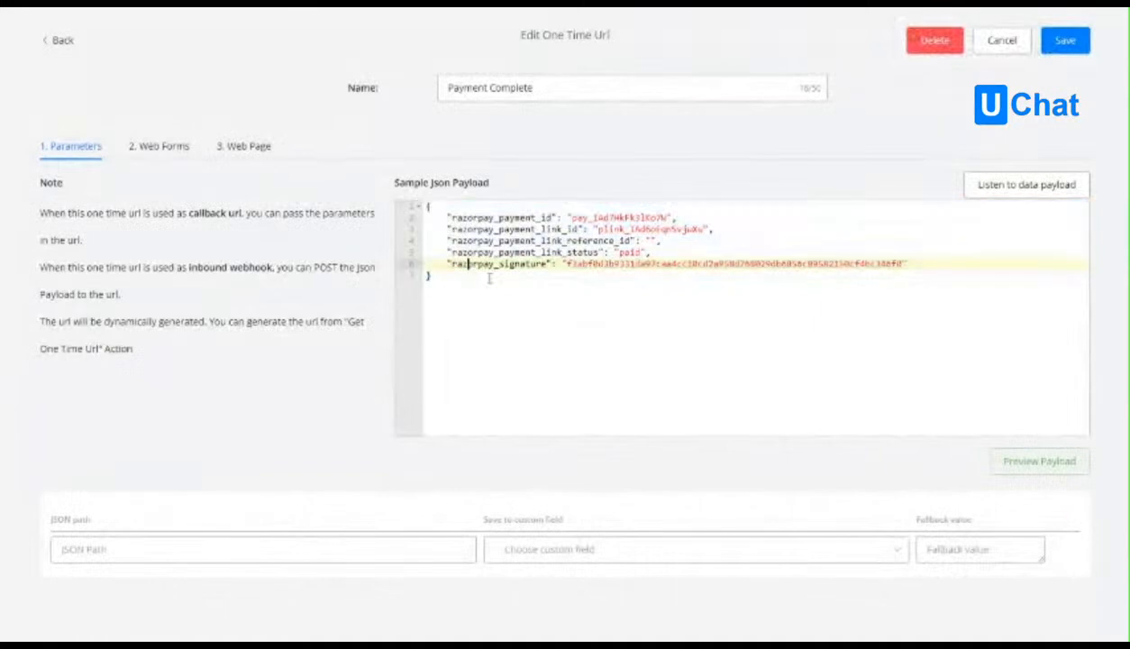
Preview the sample payload and map the whole response, JSON path $, to the payment_result field.
{"action": "left_click", "coordinate": [529, 277]}
{"action": "double_click", "coordinate": [527, 219]}
{"action": "left_click", "coordinate": [604, 281]}
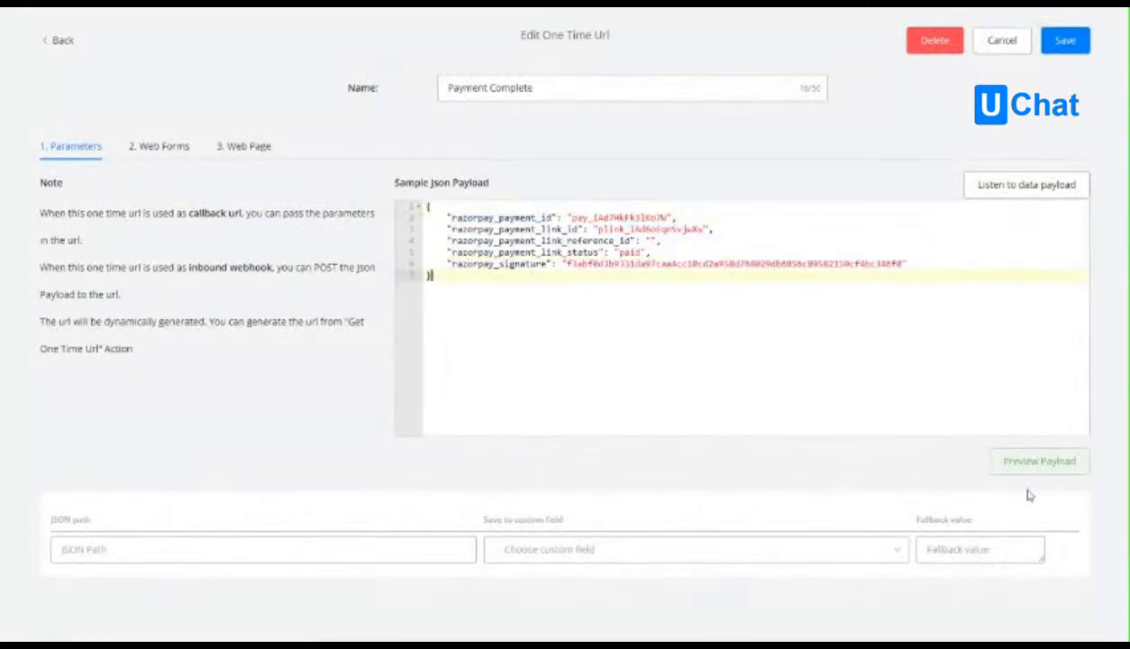
{"action": "left_click", "coordinate": [1006, 465]}
{"action": "scroll", "coordinate": [547, 296], "scroll_direction": "down", "scroll_amount": 2}
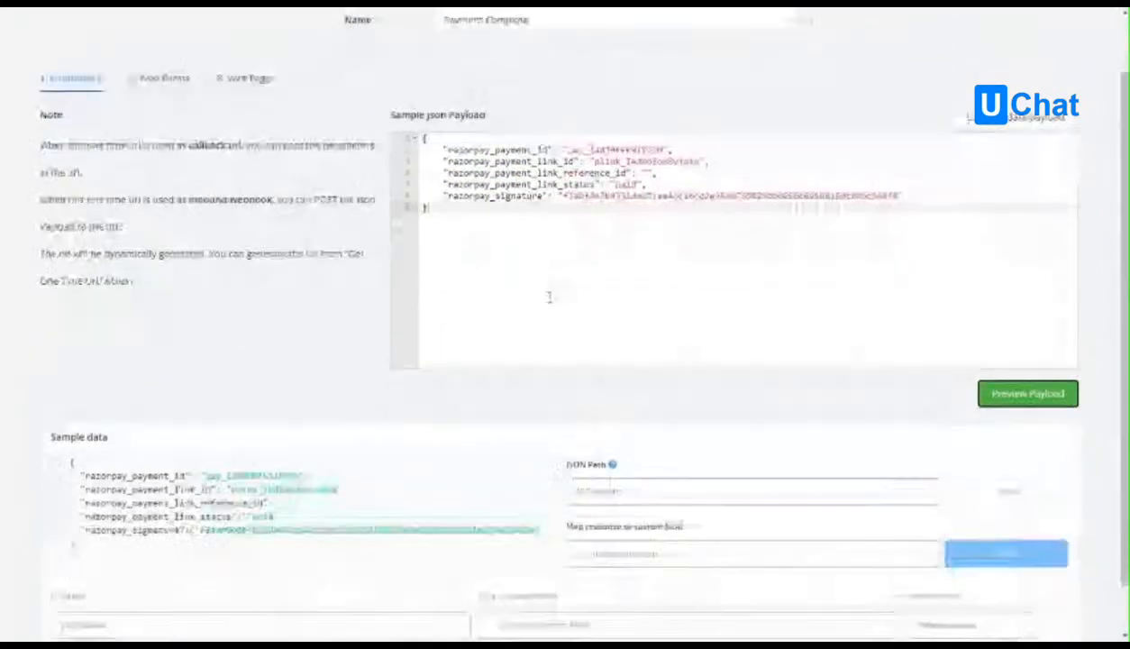
{"action": "left_click", "coordinate": [659, 504]}
{"action": "left_click", "coordinate": [648, 462]}
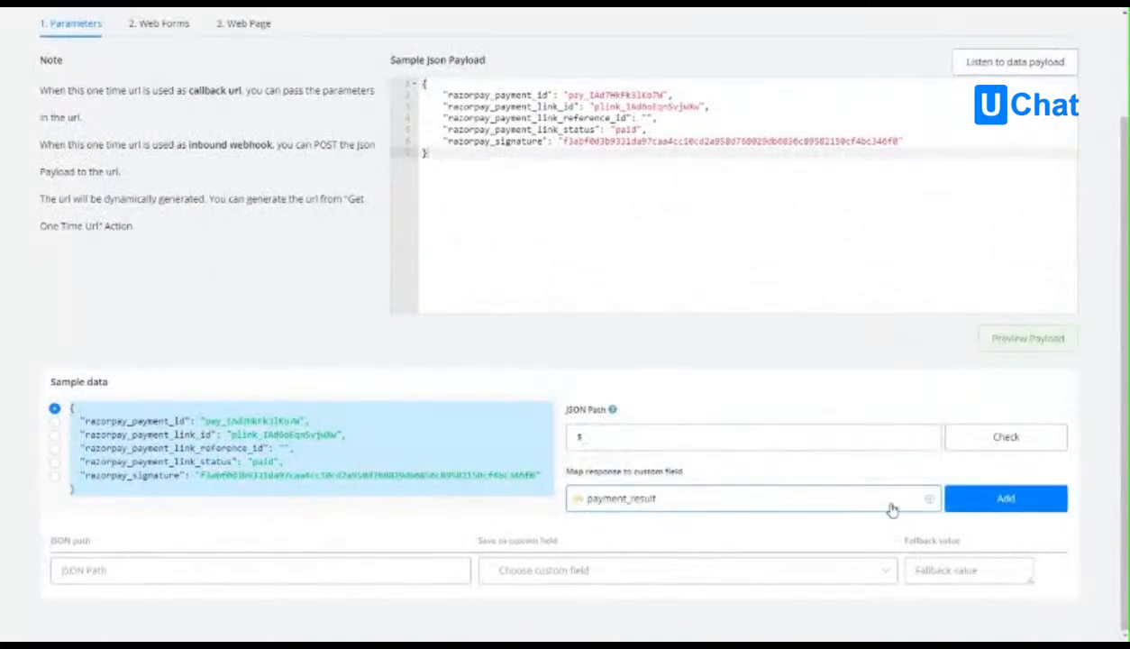
{"action": "left_click", "coordinate": [981, 501]}
Map $.razorpay_payment_link_status from the sample data to the payment_status field.
{"action": "scroll", "coordinate": [388, 469], "scroll_direction": "down", "scroll_amount": 1}
{"action": "left_click", "coordinate": [233, 424]}
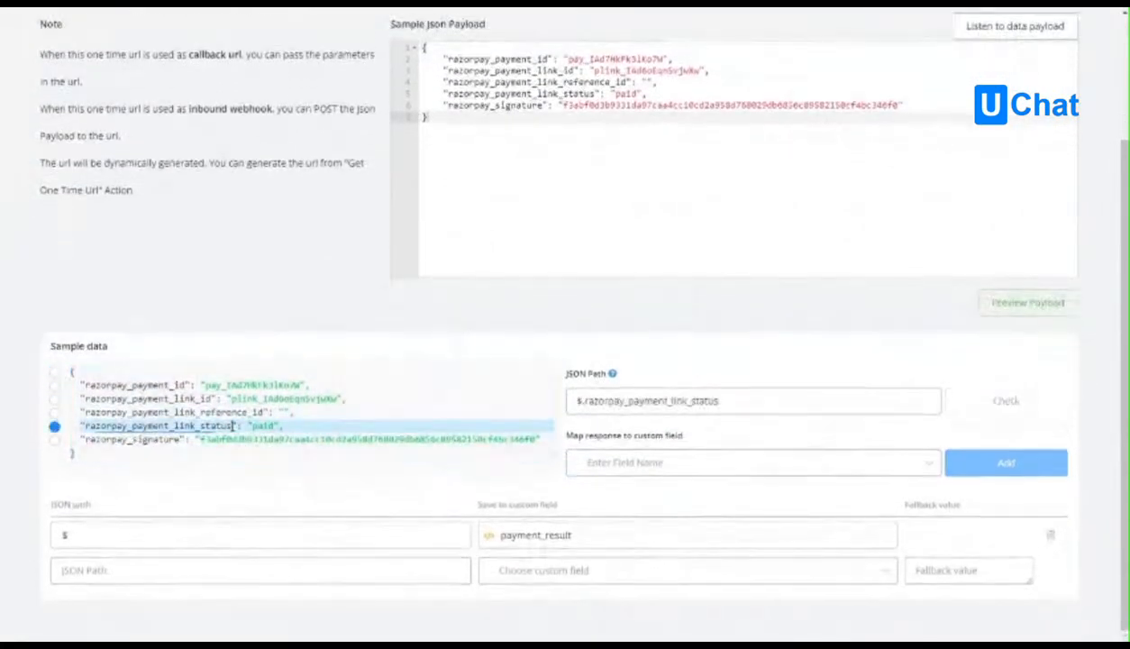
{"action": "left_click", "coordinate": [251, 425]}
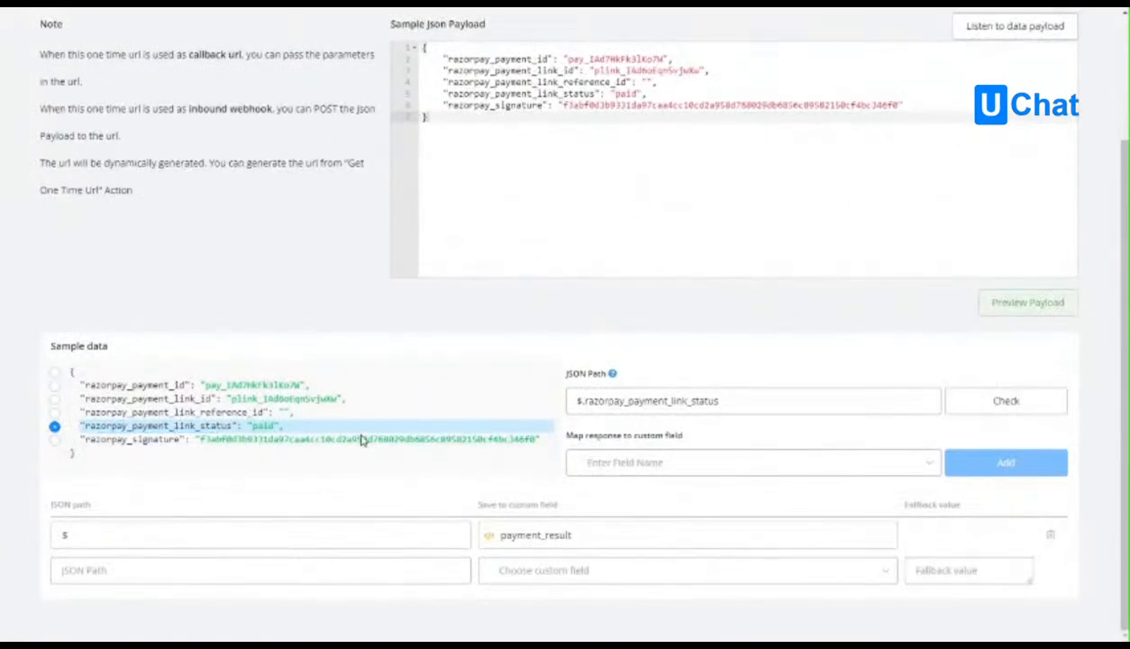
{"action": "left_click", "coordinate": [606, 461]}
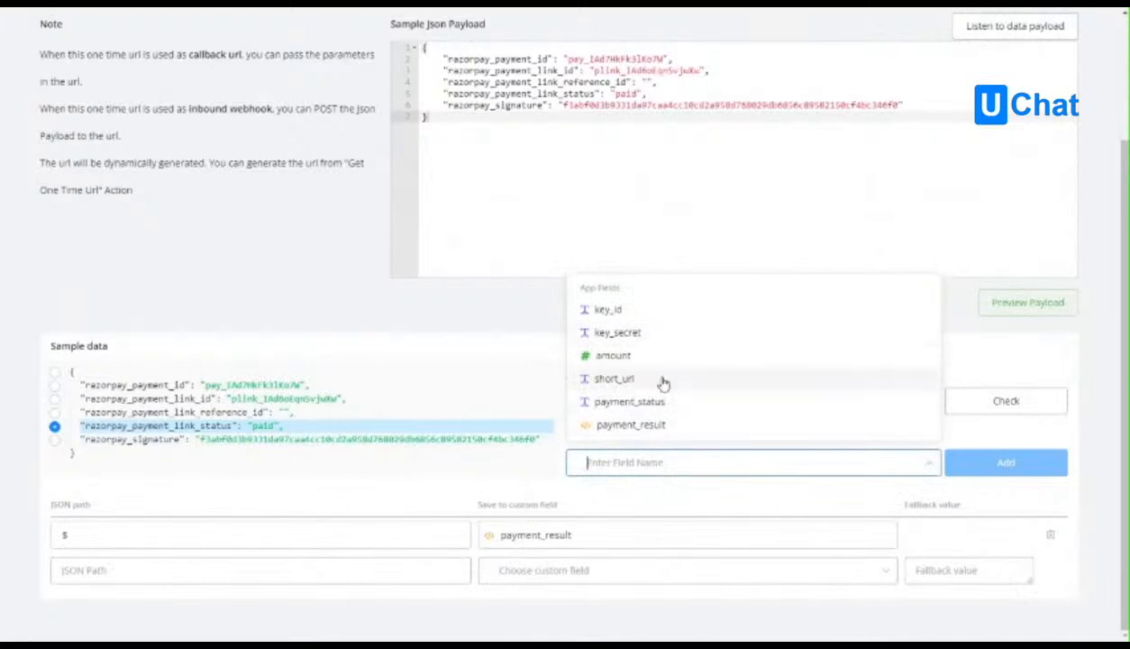
{"action": "left_click", "coordinate": [708, 403]}
{"action": "left_click", "coordinate": [960, 462]}
{"action": "scroll", "coordinate": [775, 379], "scroll_direction": "down", "scroll_amount": 1}
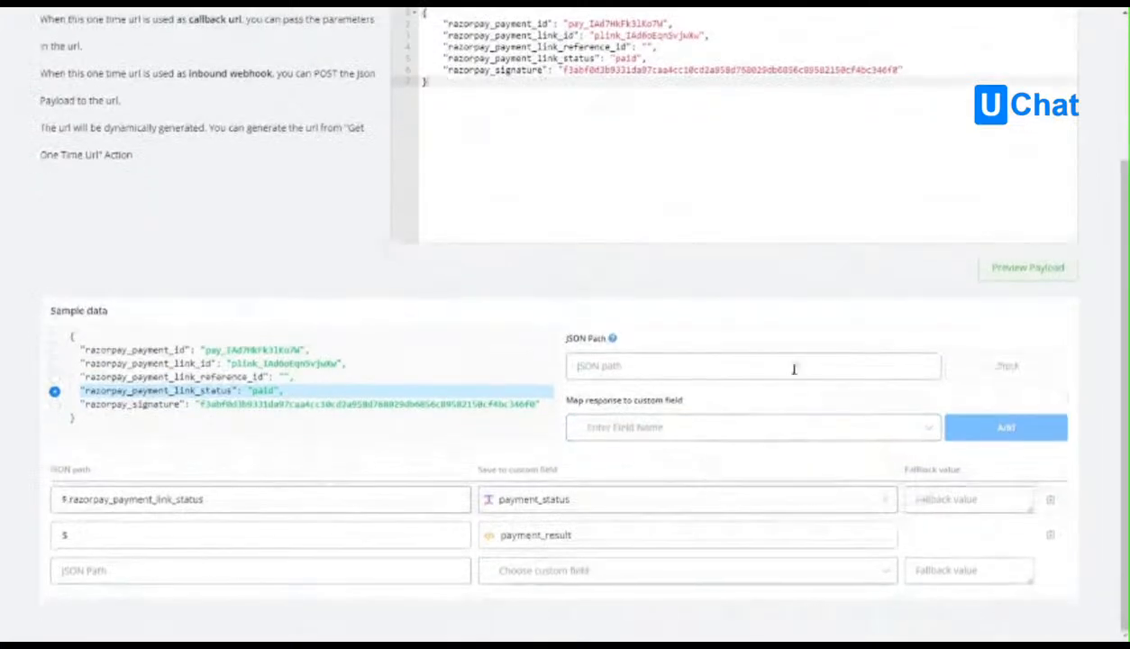
{"action": "scroll", "coordinate": [762, 538], "scroll_direction": "up", "scroll_amount": 3}
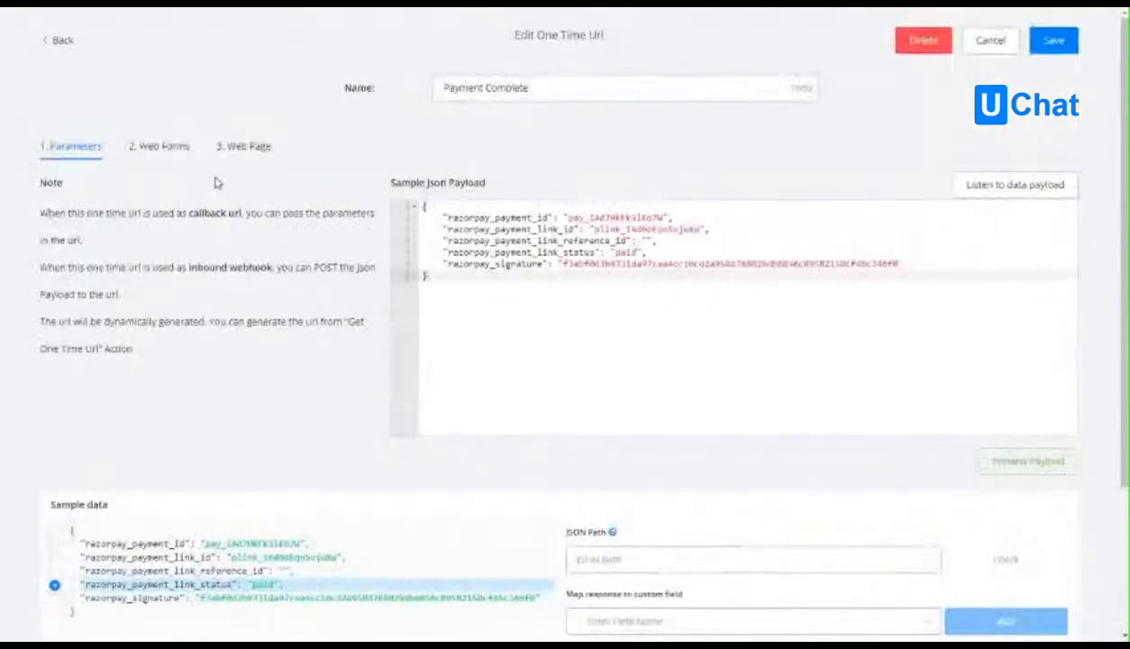
{"action": "scroll", "coordinate": [436, 393], "scroll_direction": "down", "scroll_amount": 2}
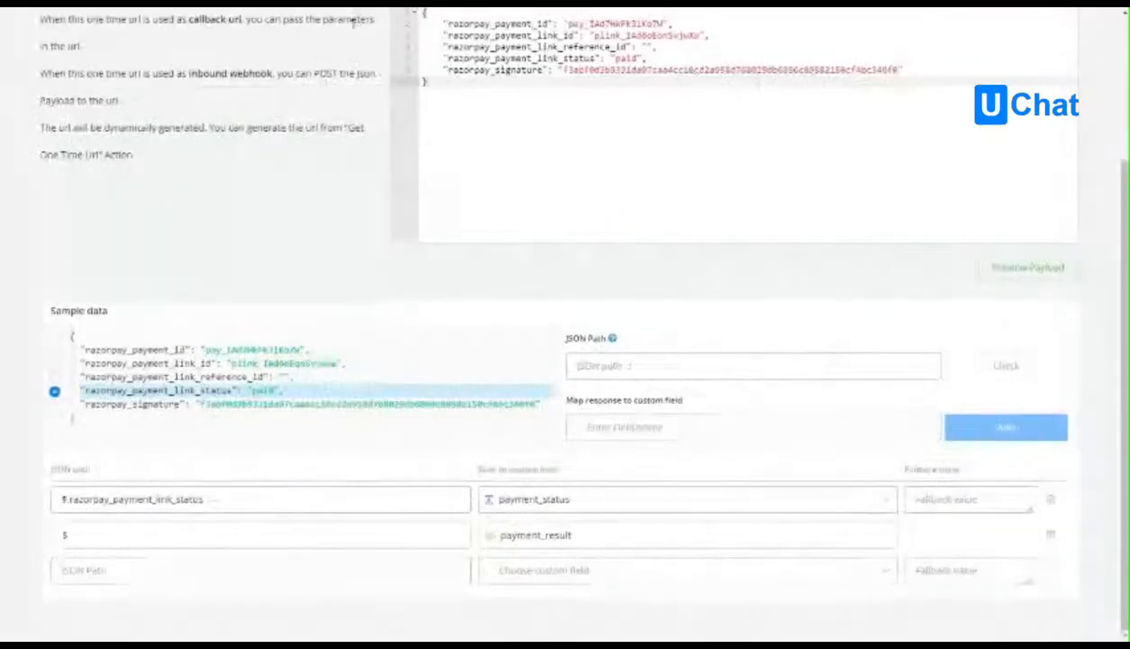
{"action": "scroll", "coordinate": [360, 18], "scroll_direction": "up", "scroll_amount": 3}
Add a String input to the one time URL's web form with the unique name text and the title Text.
{"action": "left_click", "coordinate": [155, 149]}
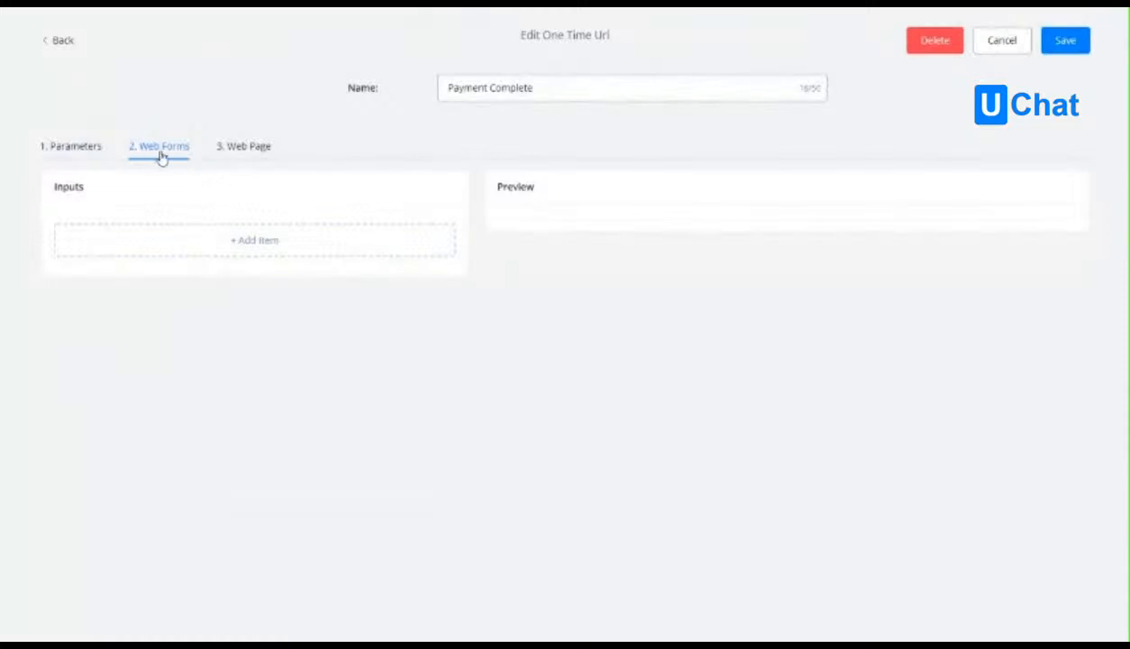
{"action": "left_click", "coordinate": [228, 241]}
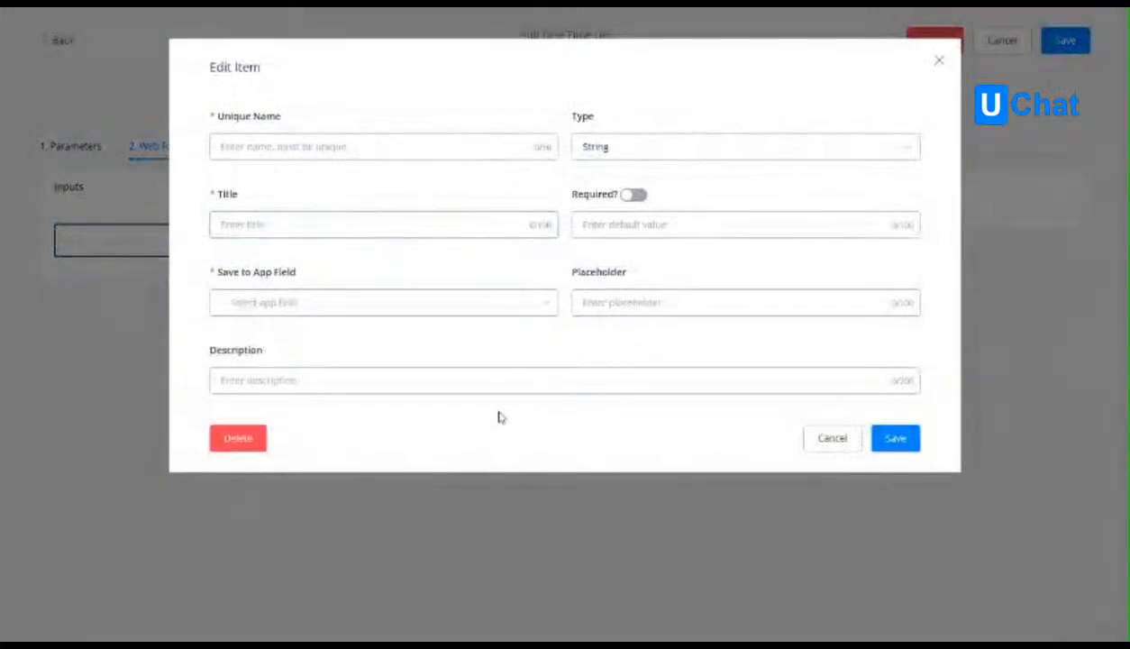
{"action": "left_click", "coordinate": [335, 145]}
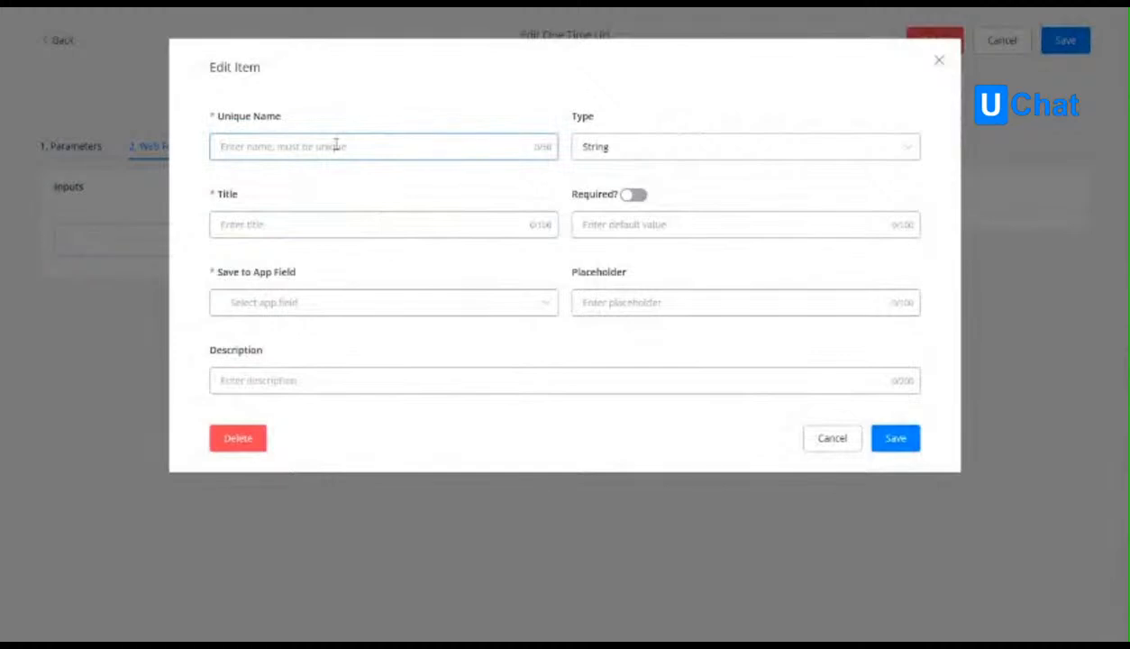
{"action": "type", "text": "t"}
{"action": "key", "text": "BackSpace"}
{"action": "type", "text": "text"}
{"action": "left_click", "coordinate": [281, 225]}
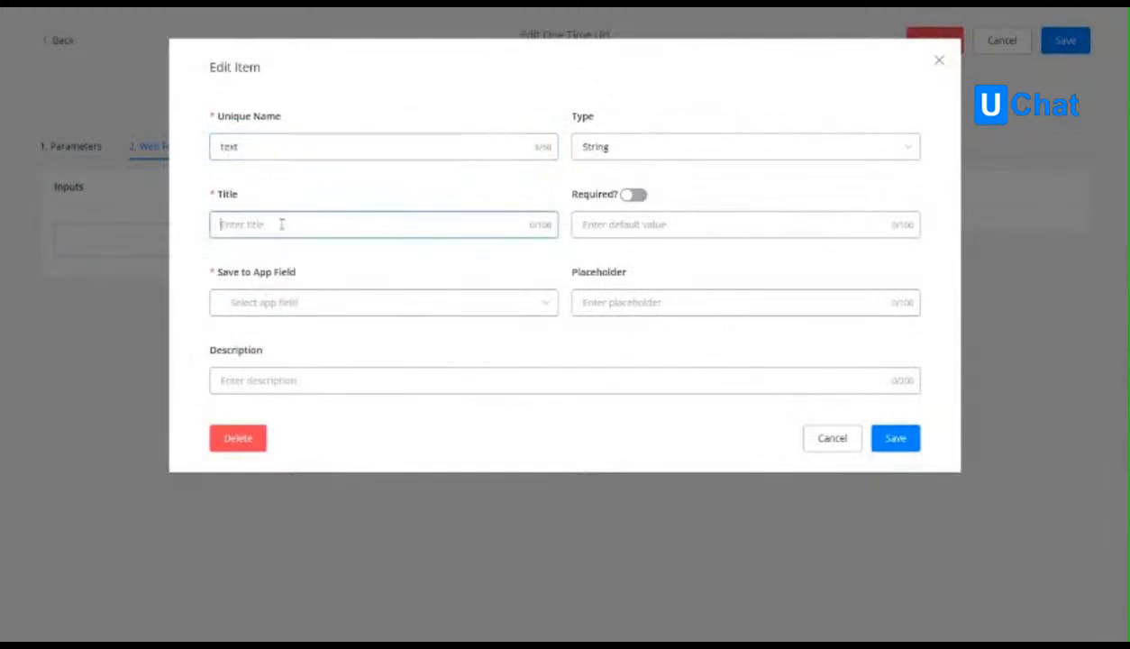
Save the form input to a new app field text_responde, give it the placeholder "anything" and save the item.
{"action": "left_click", "coordinate": [325, 298]}
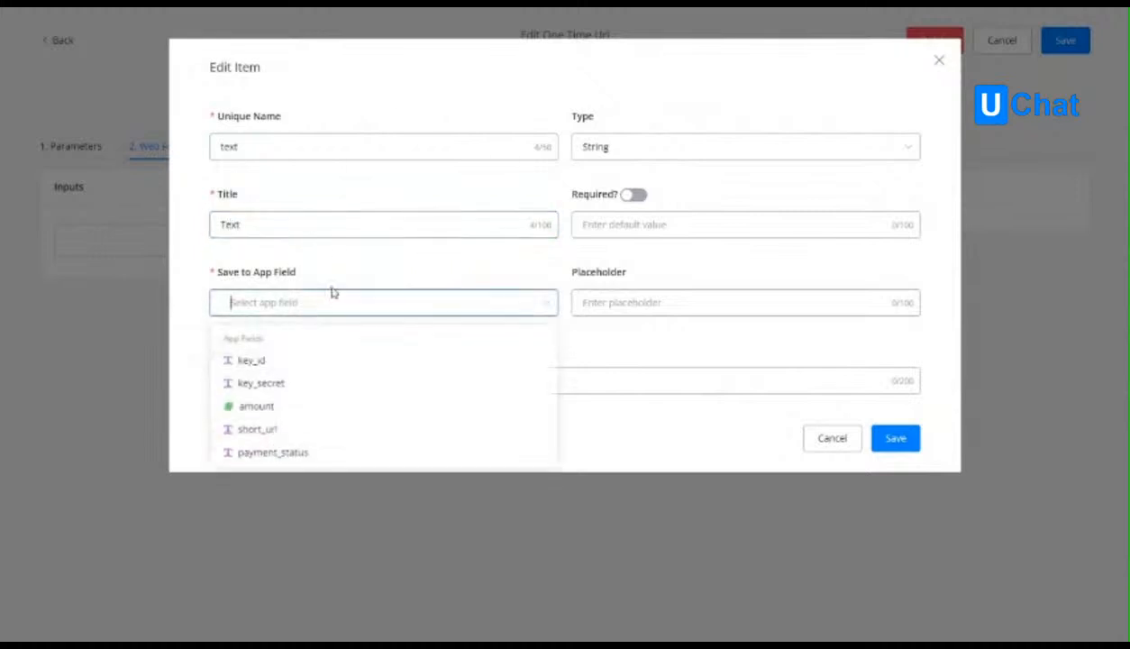
{"action": "type", "text": "text_responde"}
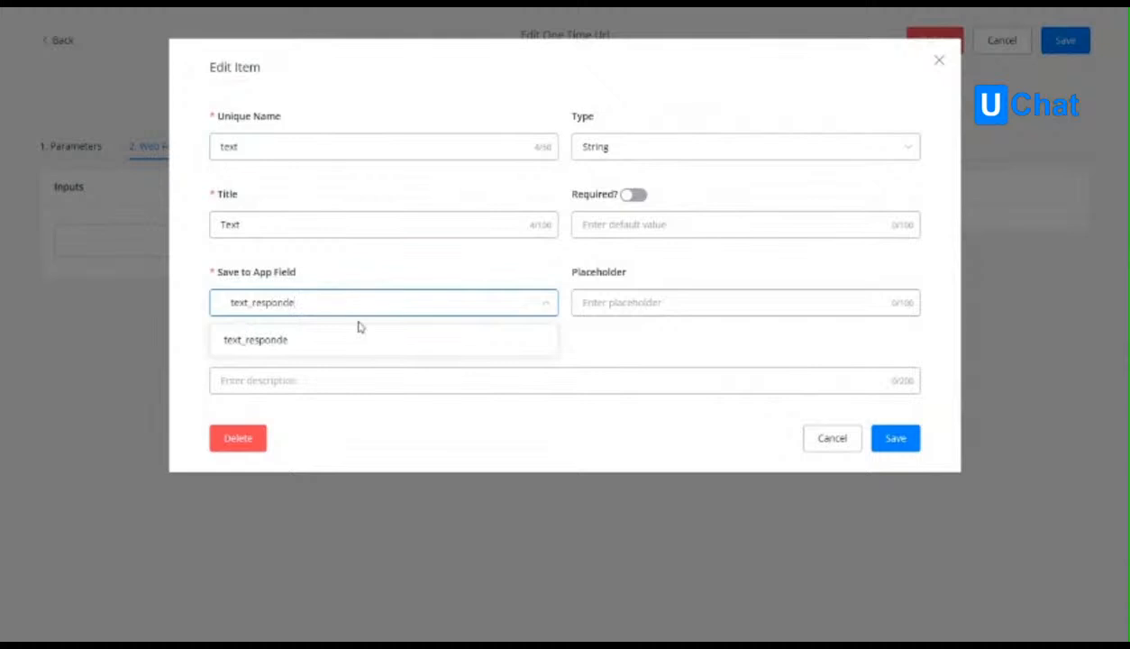
{"action": "left_click", "coordinate": [308, 343]}
{"action": "left_click", "coordinate": [292, 214]}
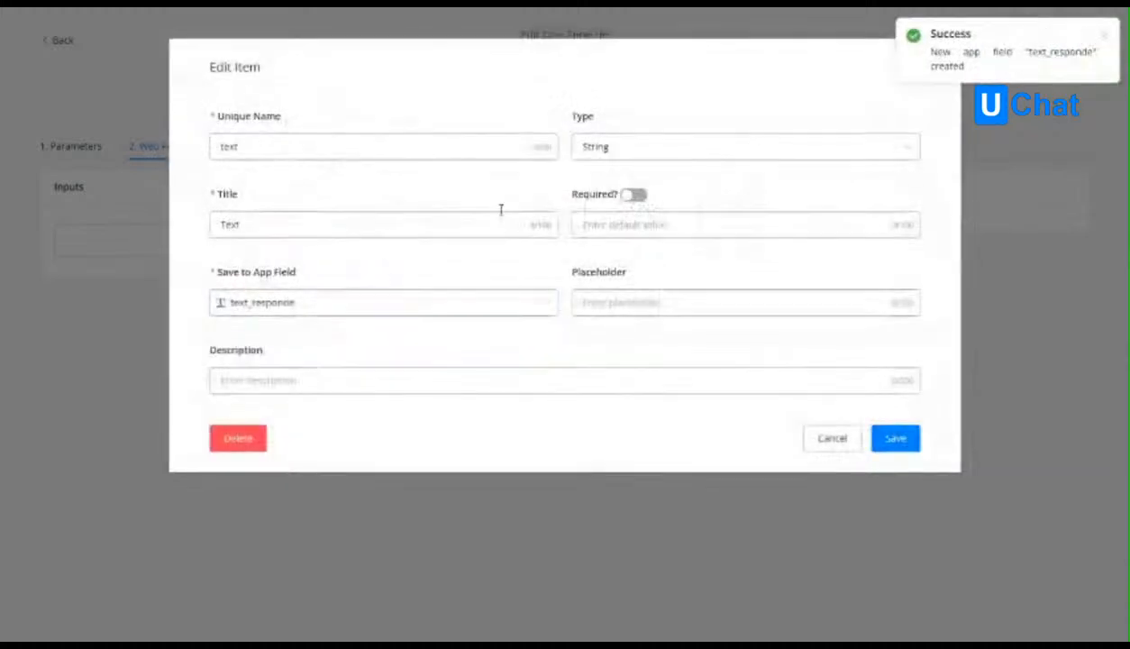
{"action": "left_click", "coordinate": [662, 305]}
{"action": "type", "text": "anything"}
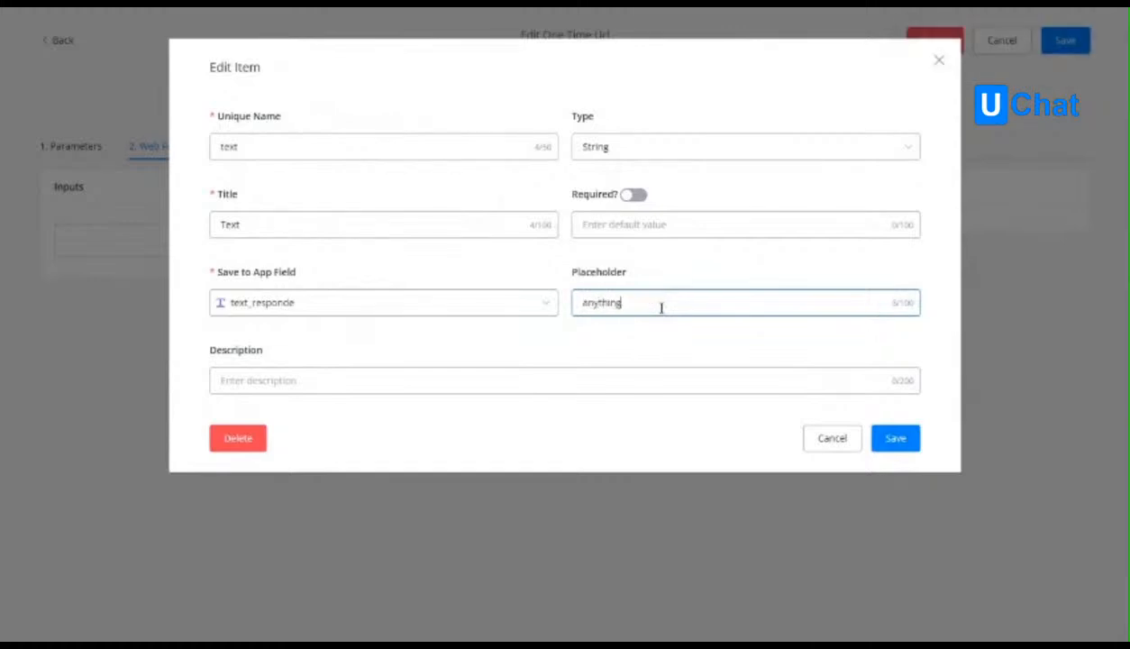
{"action": "left_click", "coordinate": [895, 438]}
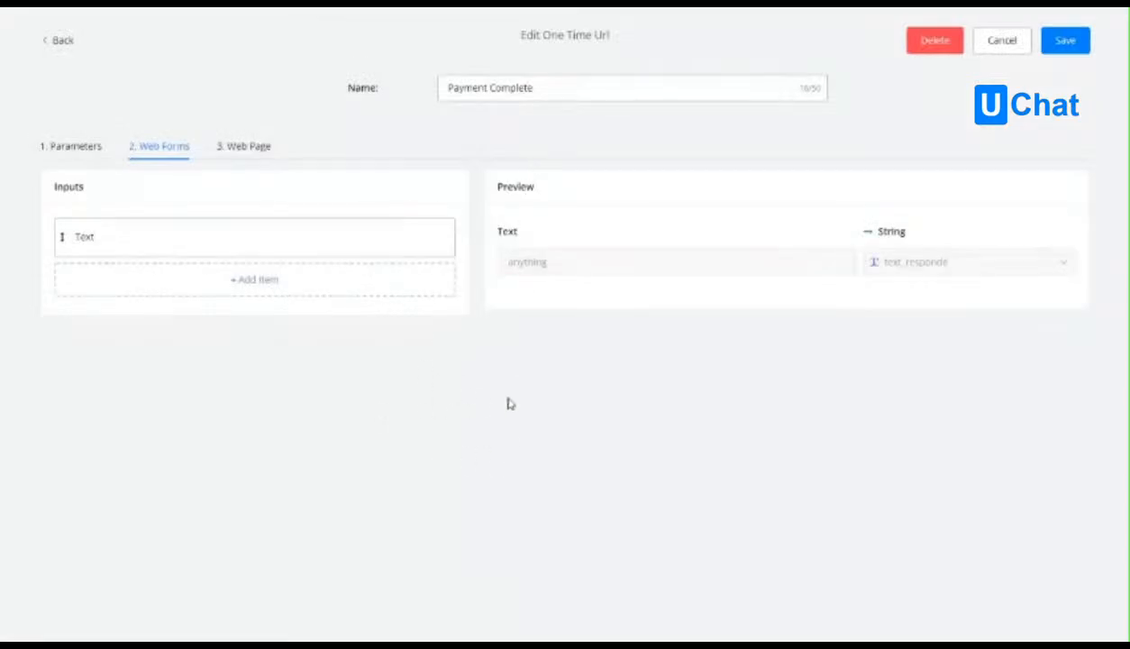
Set the web page's title to THANK YOU and its body text to "body text".
{"action": "left_click", "coordinate": [251, 150]}
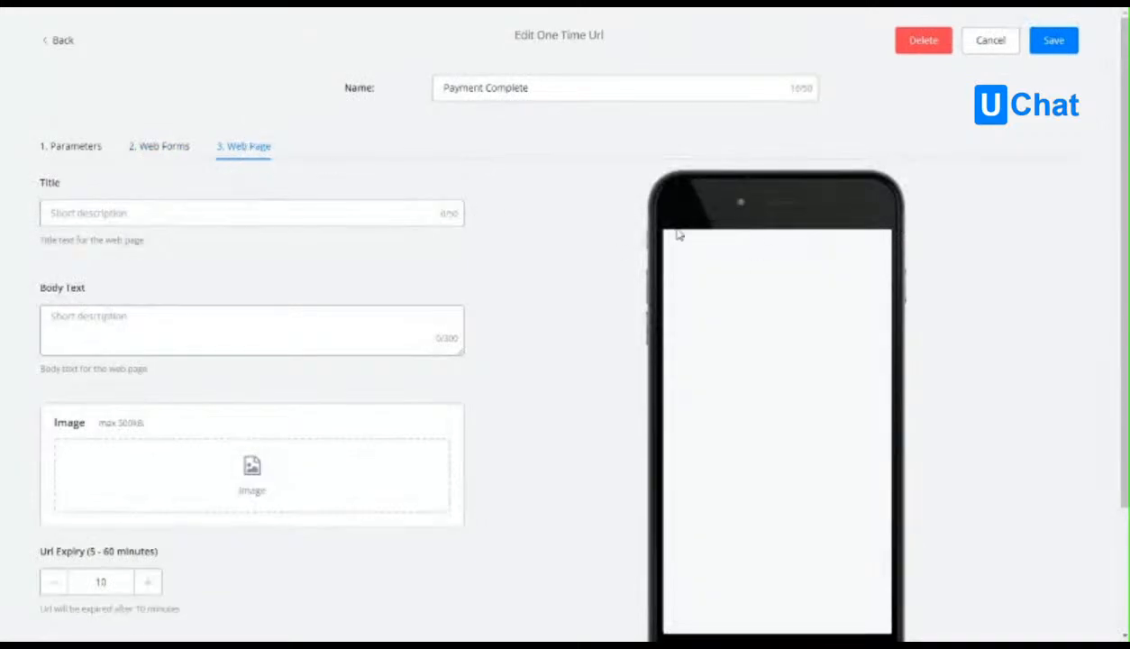
{"action": "scroll", "coordinate": [752, 540], "scroll_direction": "down", "scroll_amount": 1}
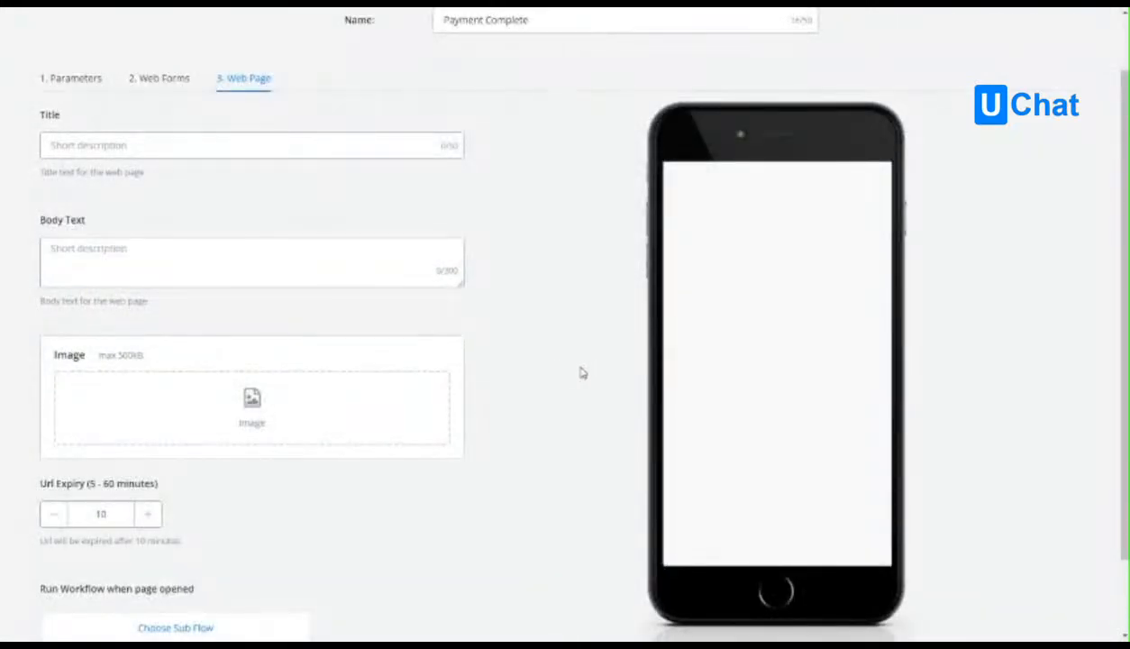
{"action": "scroll", "coordinate": [568, 356], "scroll_direction": "up", "scroll_amount": 1}
{"action": "left_click", "coordinate": [217, 213]}
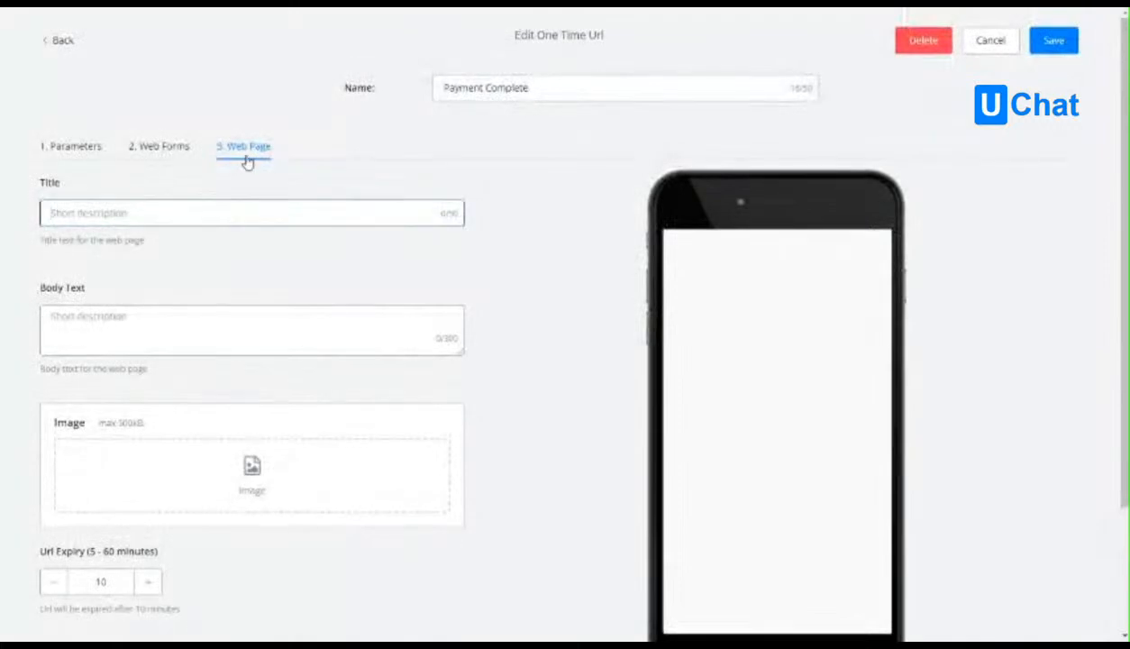
{"action": "scroll", "coordinate": [631, 487], "scroll_direction": "down", "scroll_amount": 2}
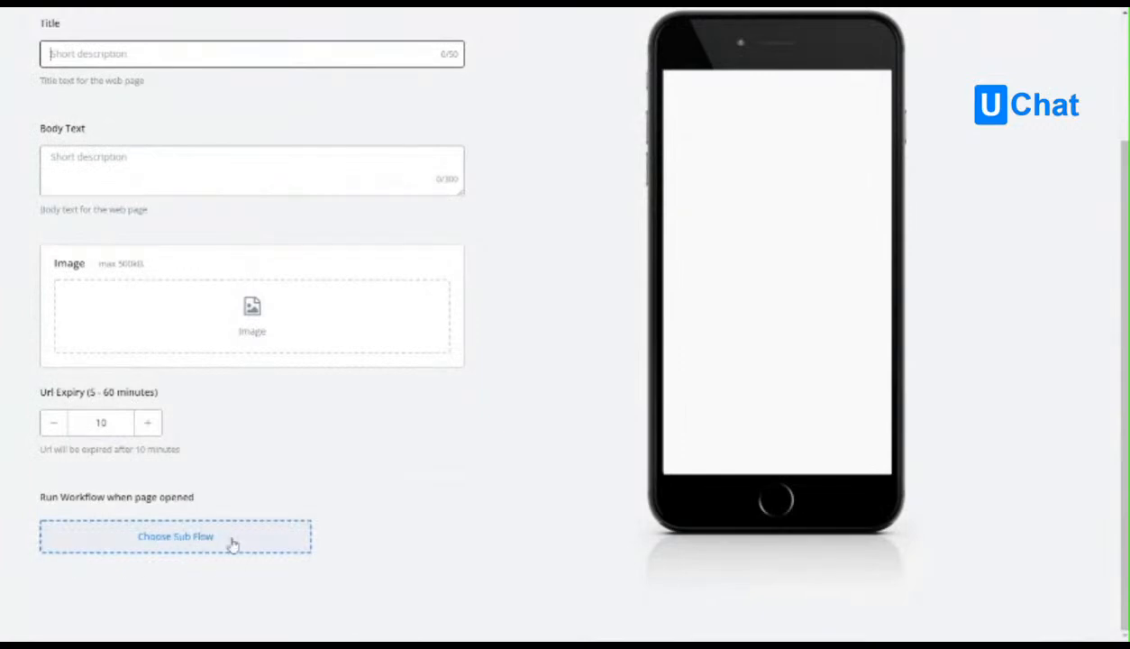
{"action": "scroll", "coordinate": [171, 255], "scroll_direction": "up", "scroll_amount": 2}
{"action": "type", "text": "THANK YOU"}
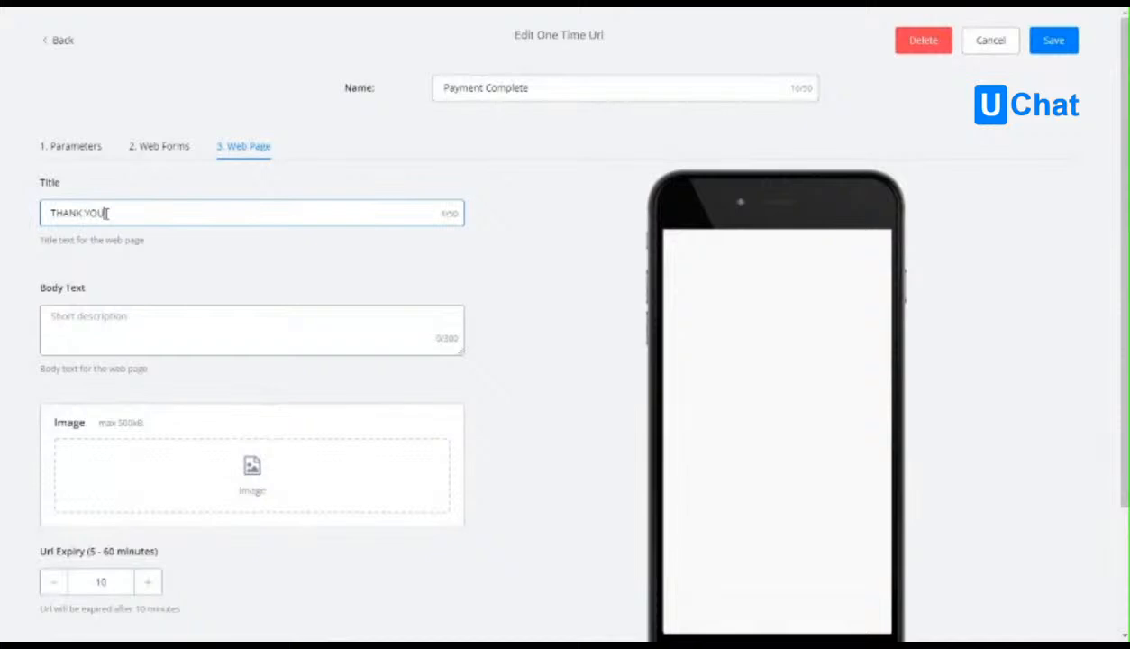
{"action": "left_click", "coordinate": [158, 336]}
{"action": "type", "text": "body te"}
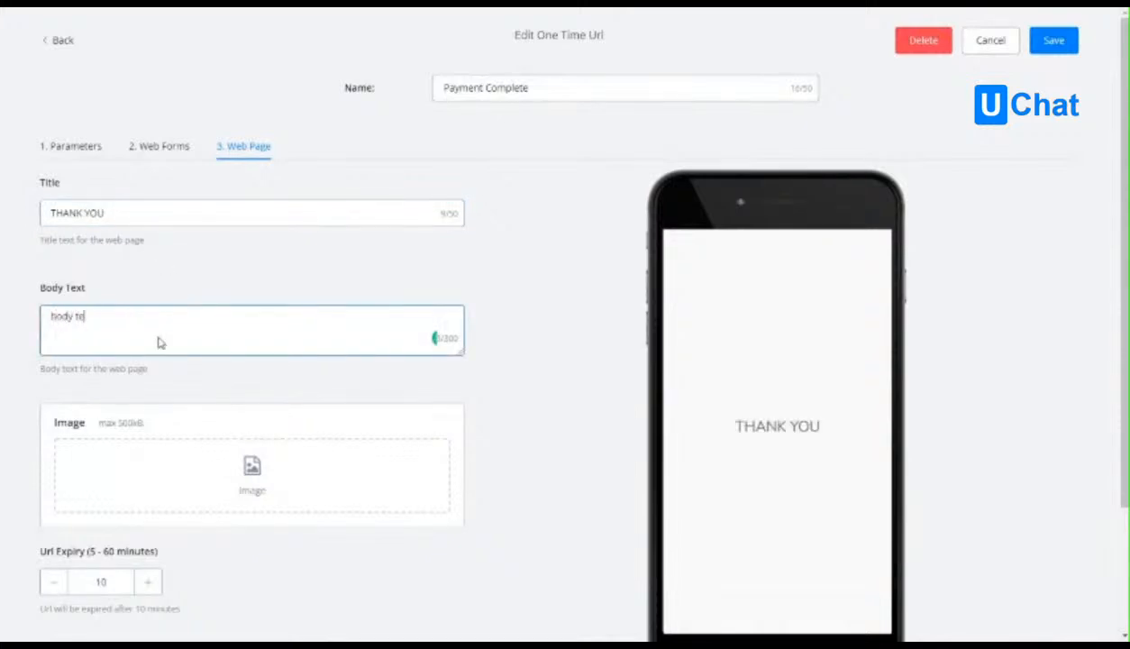
{"action": "type", "text": "xt"}
Create a new sub flow named Payment Complete as the workflow that runs when the web page is opened.
{"action": "scroll", "coordinate": [291, 369], "scroll_direction": "down", "scroll_amount": 2}
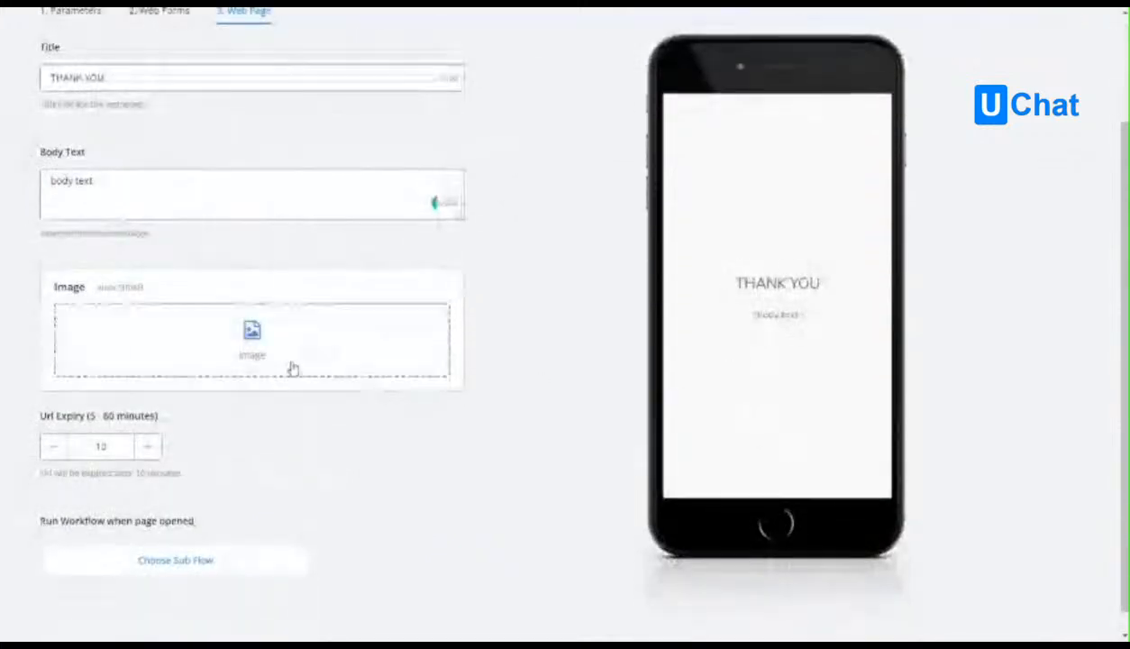
{"action": "left_click", "coordinate": [161, 328]}
{"action": "left_click", "coordinate": [776, 267]}
{"action": "scroll", "coordinate": [365, 427], "scroll_direction": "down", "scroll_amount": 1}
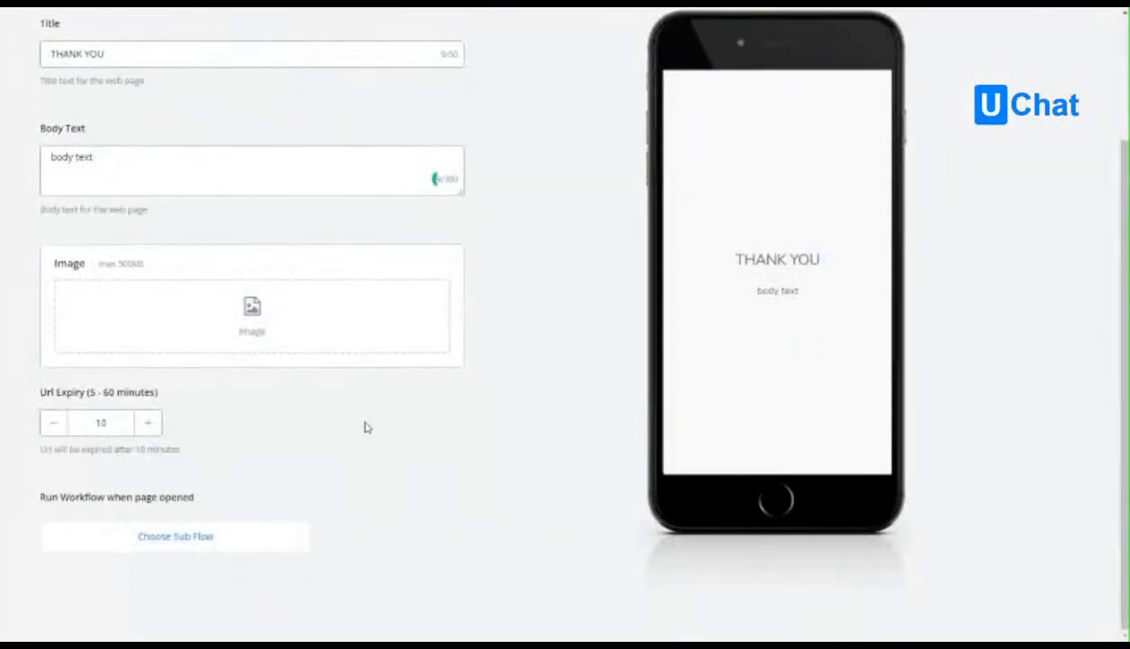
{"action": "double_click", "coordinate": [76, 397]}
{"action": "left_click", "coordinate": [294, 425]}
{"action": "left_click", "coordinate": [180, 541]}
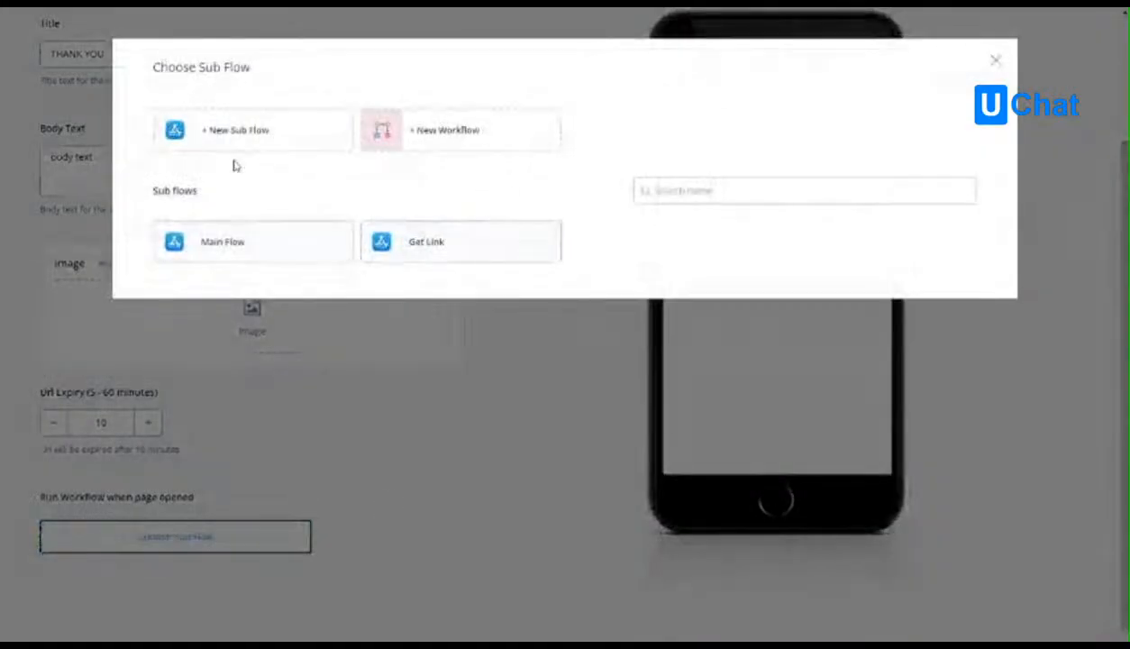
{"action": "left_click", "coordinate": [232, 131]}
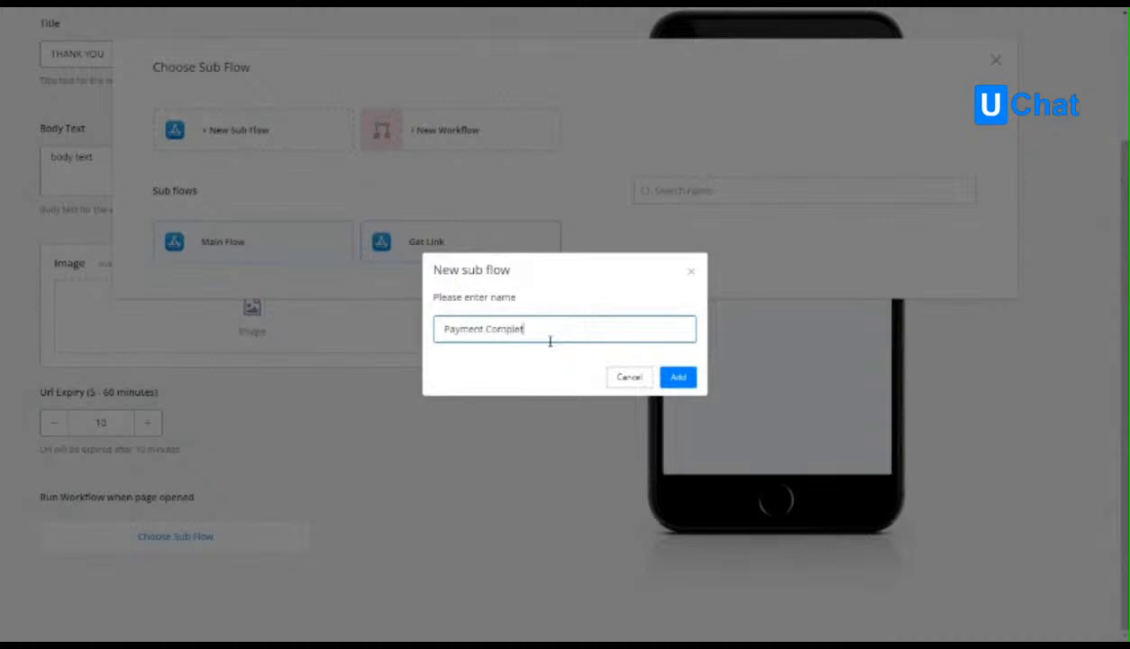
{"action": "left_click", "coordinate": [677, 377]}
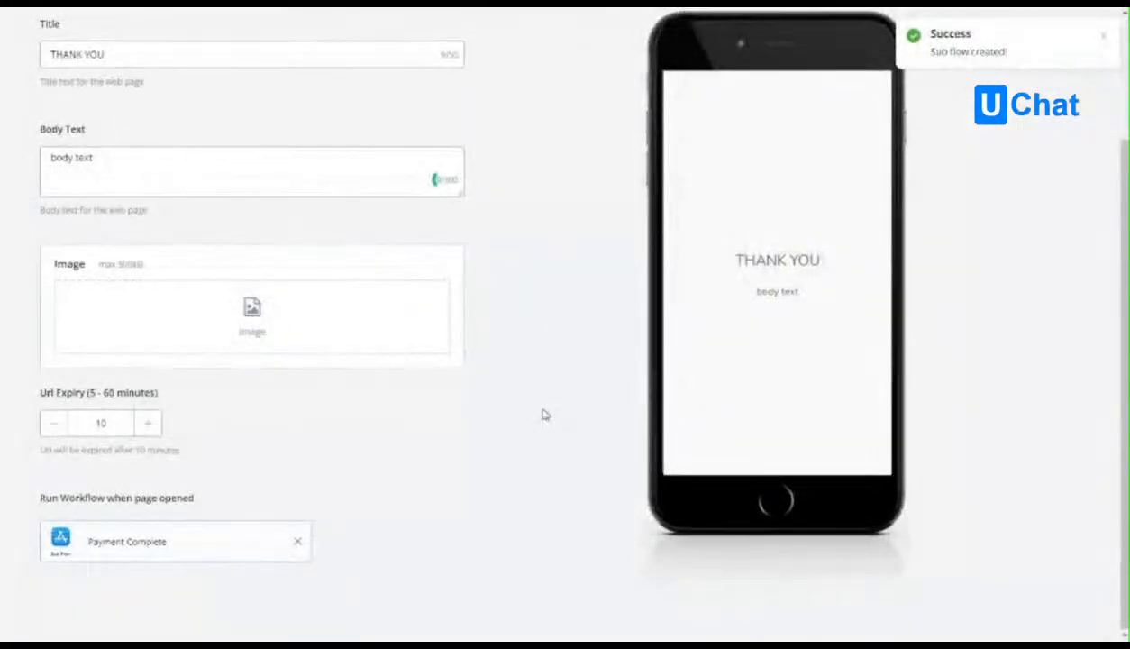
Save the Payment Complete one time URL.
{"action": "scroll", "coordinate": [811, 225], "scroll_direction": "up", "scroll_amount": 2}
{"action": "left_click", "coordinate": [1103, 38]}
{"action": "left_click", "coordinate": [1063, 46]}
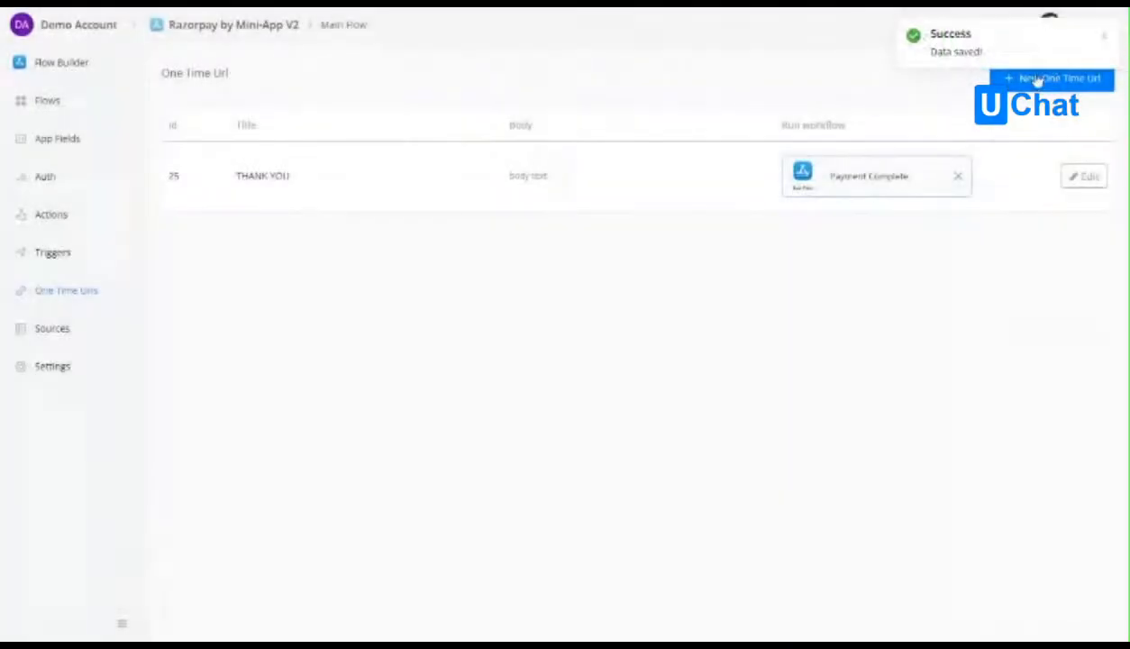
Open the Payment Complete sub flow from the mini-app's flows and start editing it.
{"action": "left_click", "coordinate": [57, 101]}
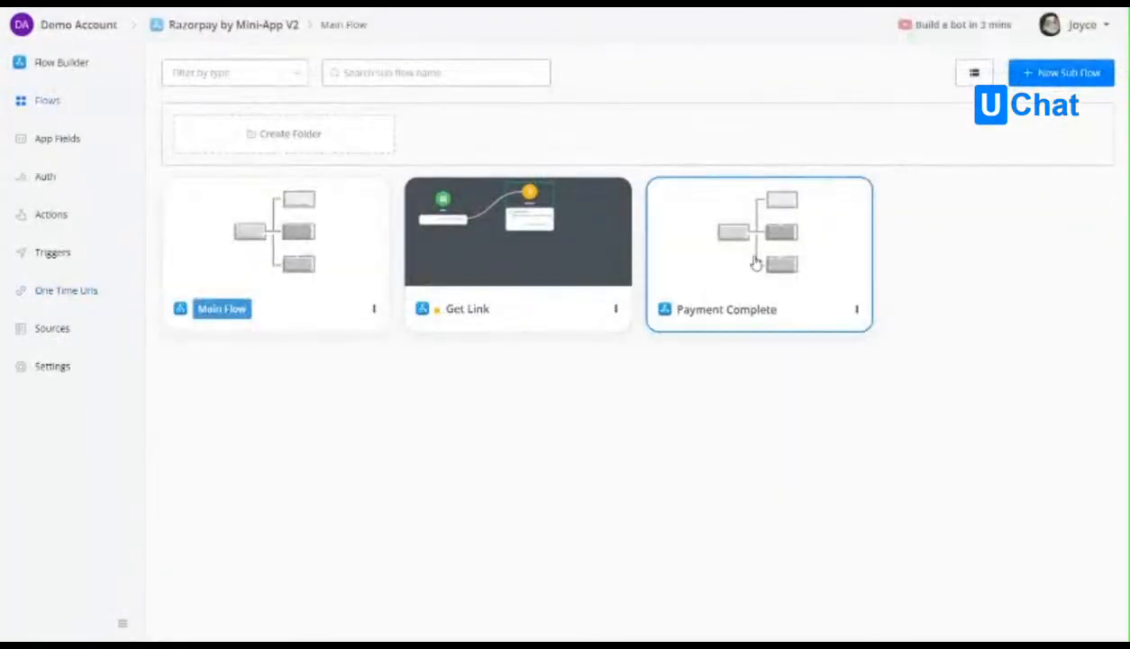
{"action": "left_click", "coordinate": [754, 259]}
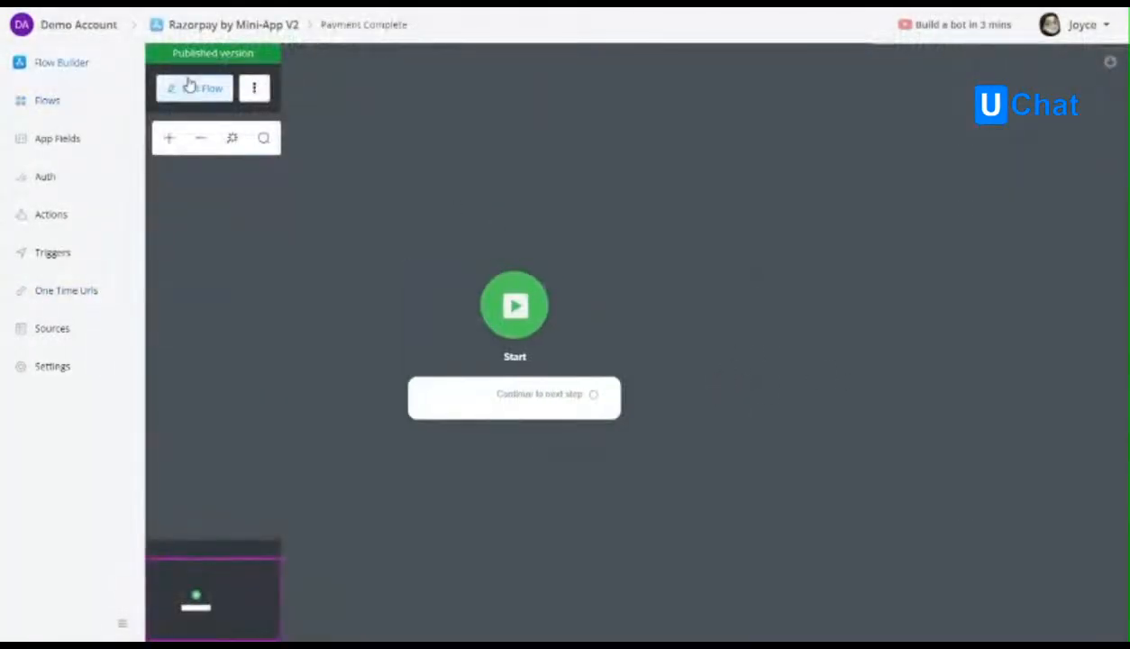
{"action": "left_click", "coordinate": [191, 87]}
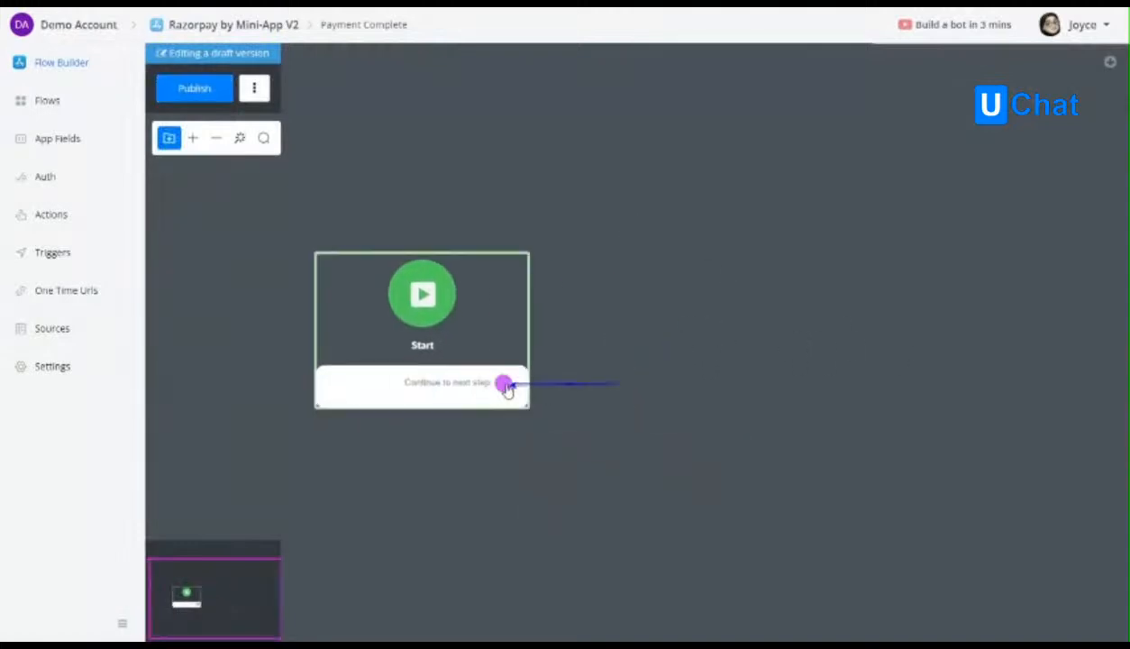
Add an action after the Start step that fires the Payment Paid trigger, and publish the Payment Complete sub flow.
{"action": "left_click_drag", "start_coordinate": [502, 392], "coordinate": [628, 380]}
{"action": "left_click", "coordinate": [682, 331]}
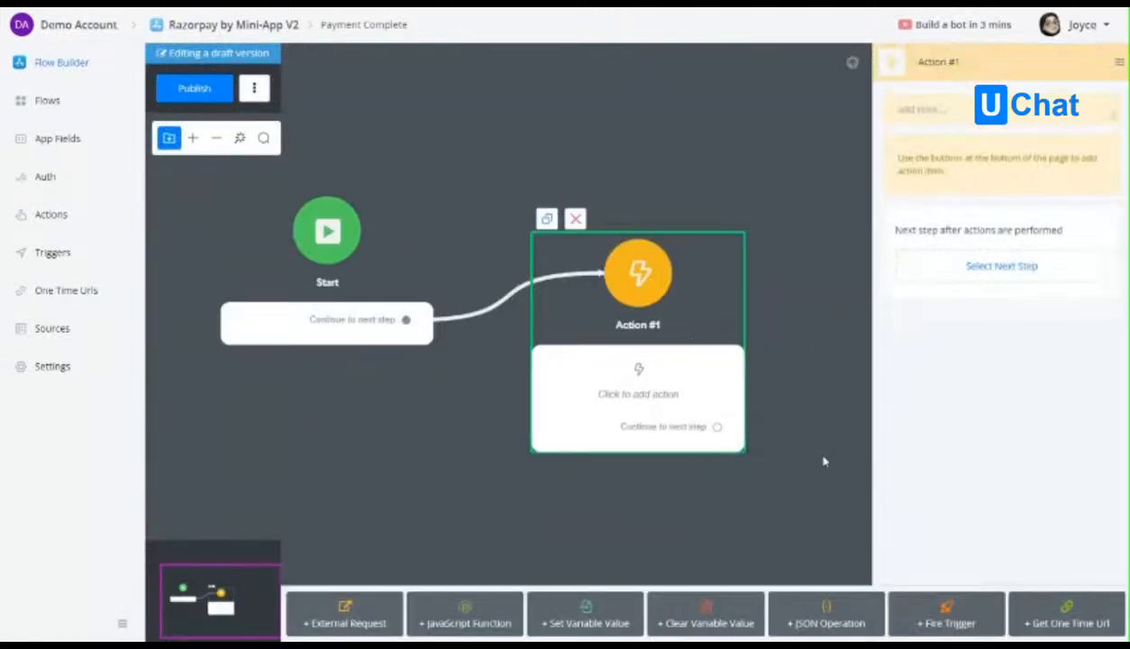
{"action": "left_click", "coordinate": [948, 617]}
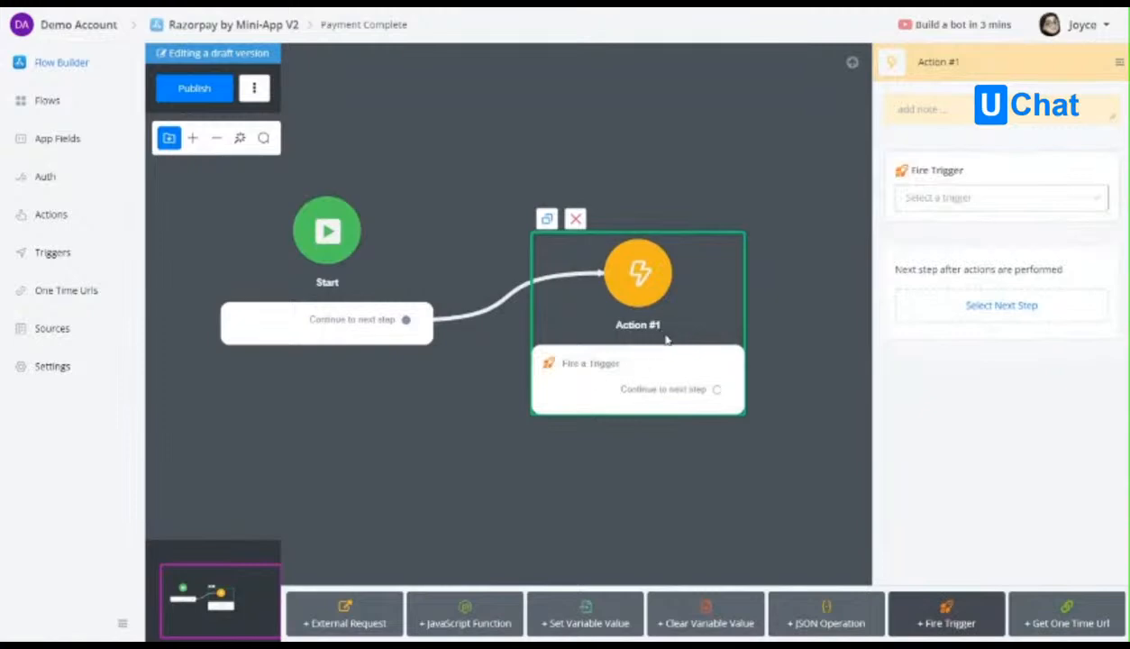
{"action": "left_click", "coordinate": [991, 196]}
{"action": "left_click", "coordinate": [949, 236]}
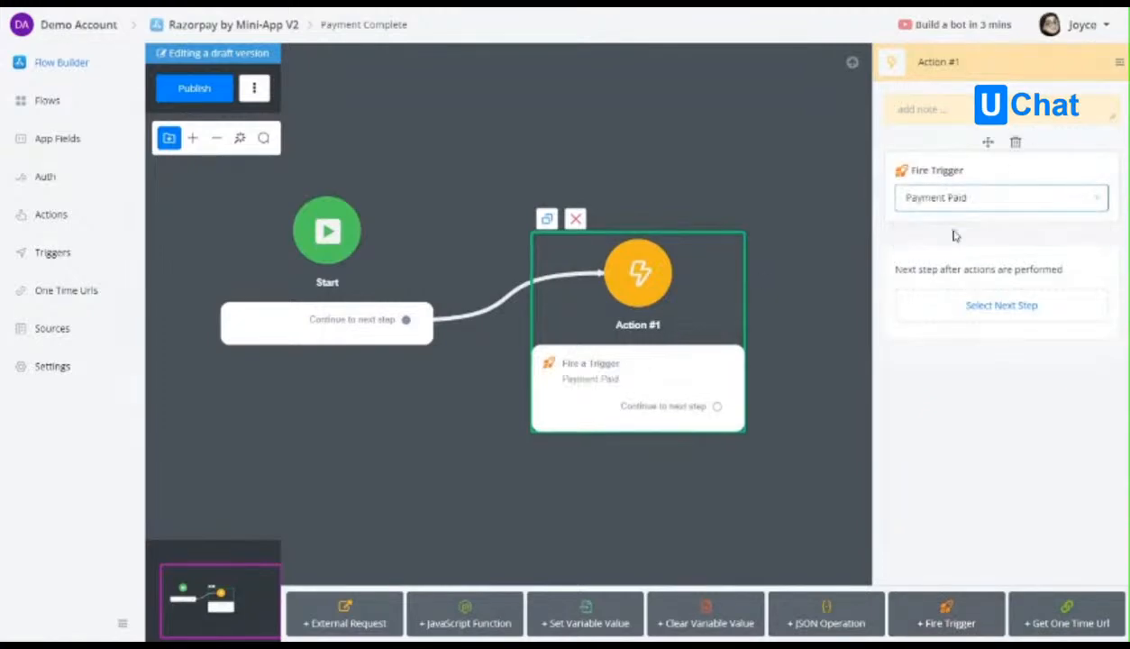
{"action": "left_click", "coordinate": [210, 90]}
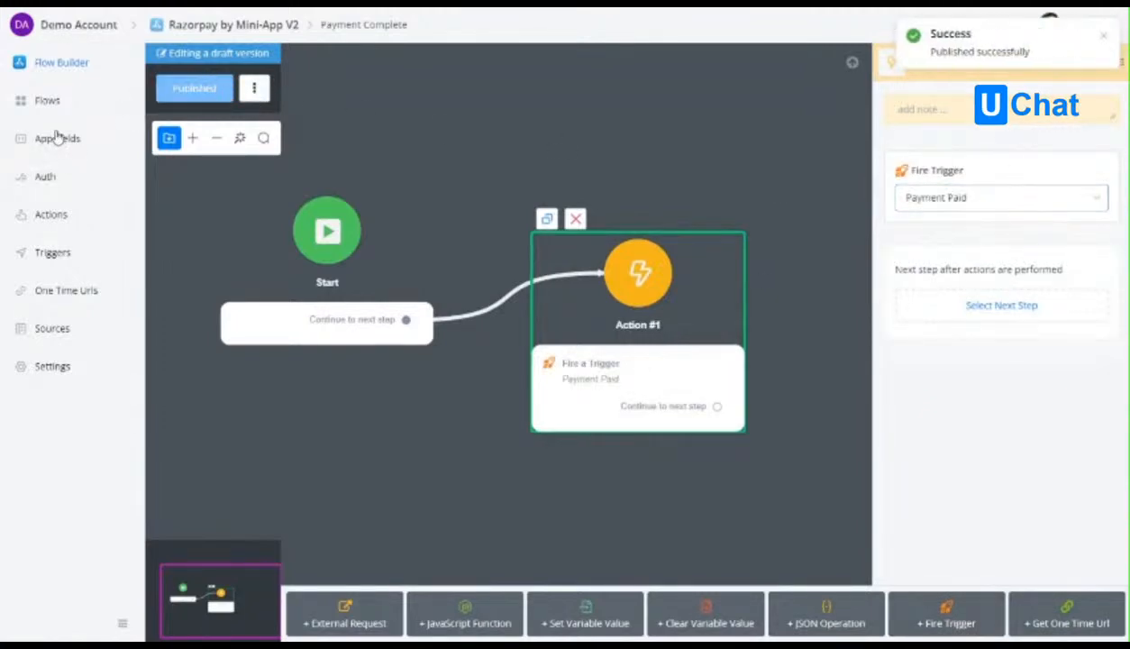
Reopen the Payment Complete sub flow and insert a Condition step between Start and the Fire Trigger action.
{"action": "left_click", "coordinate": [60, 97]}
{"action": "left_click", "coordinate": [729, 245]}
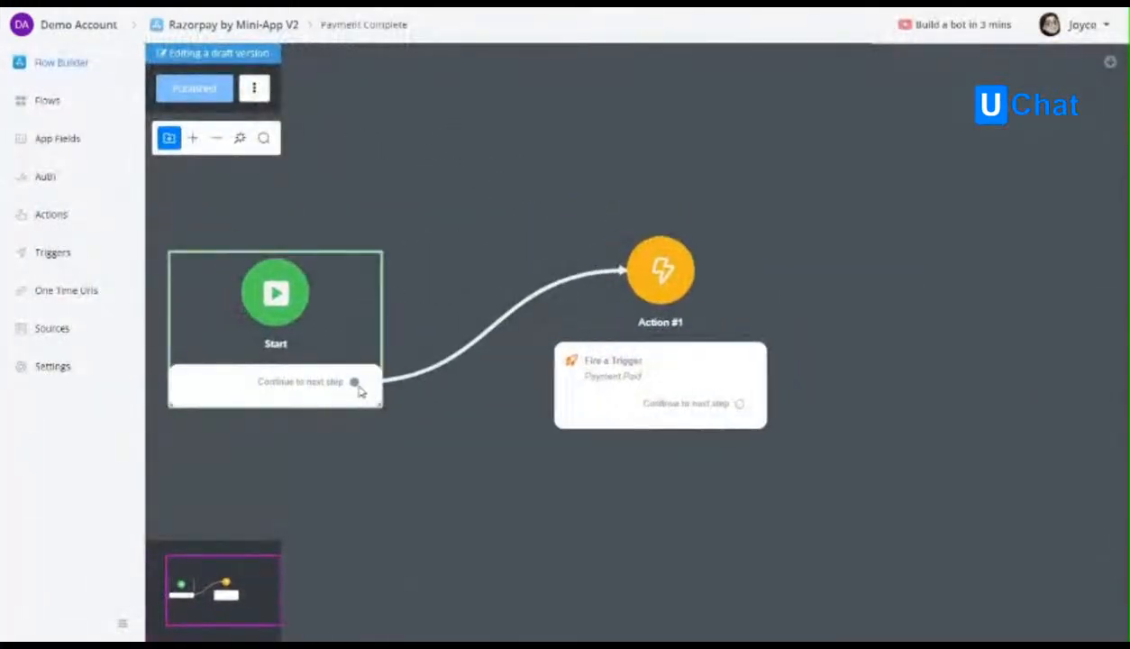
{"action": "left_click", "coordinate": [506, 323]}
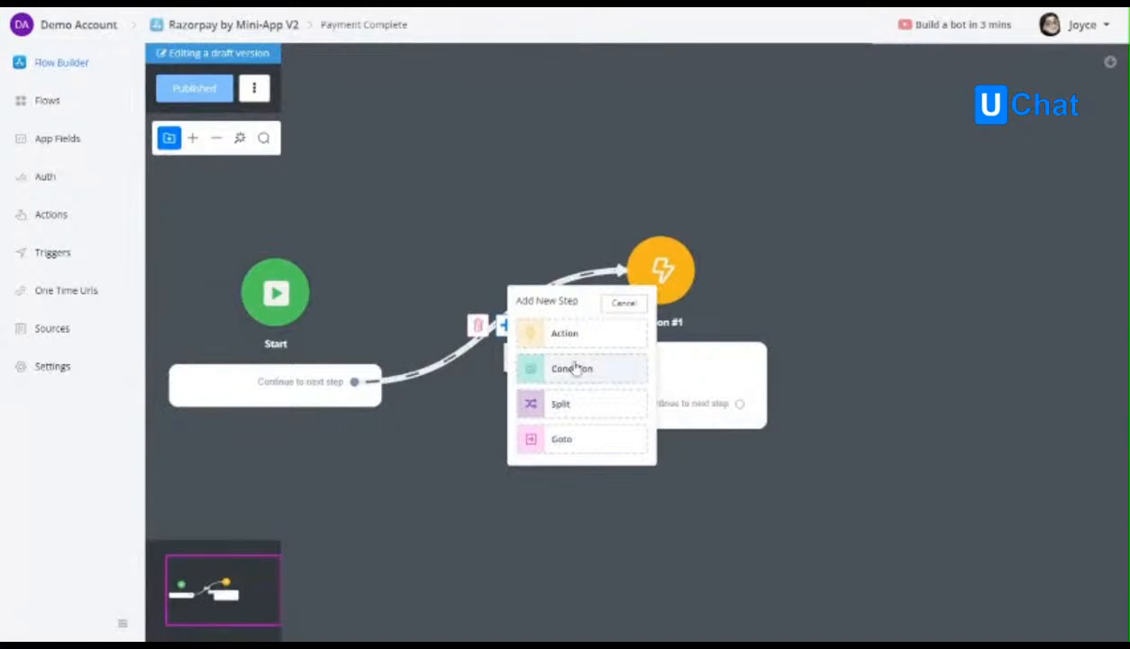
{"action": "left_click", "coordinate": [576, 366]}
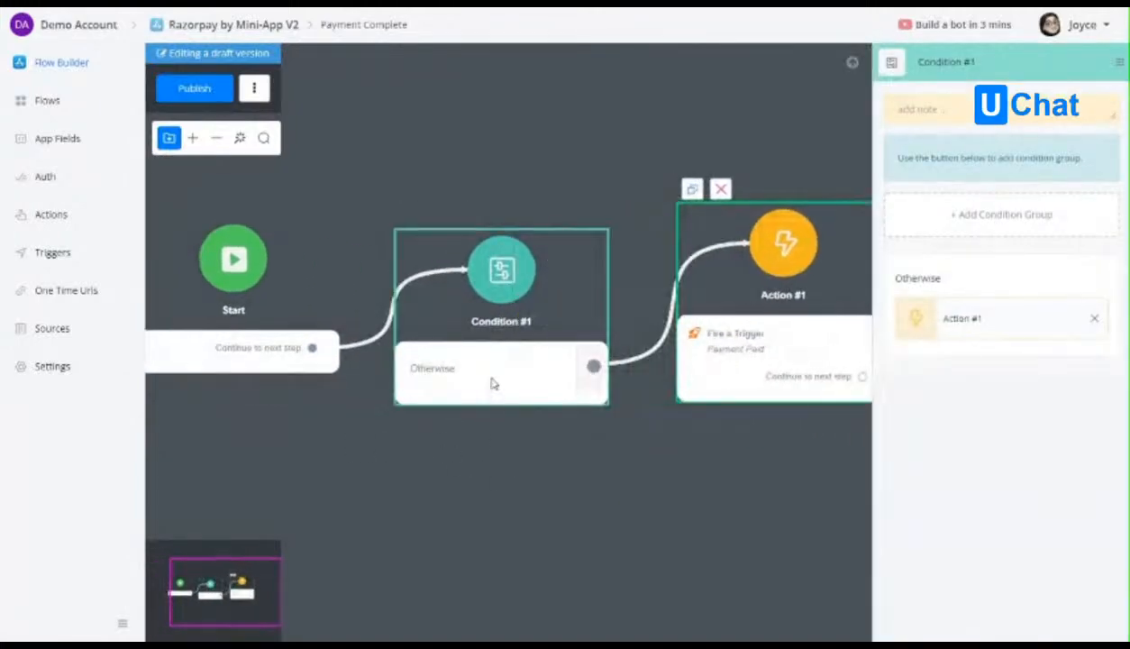
Add a condition group to the Condition step requiring payment_status to be "paid".
{"action": "left_click", "coordinate": [1005, 214]}
{"action": "left_click", "coordinate": [1002, 237]}
{"action": "left_click", "coordinate": [433, 118]}
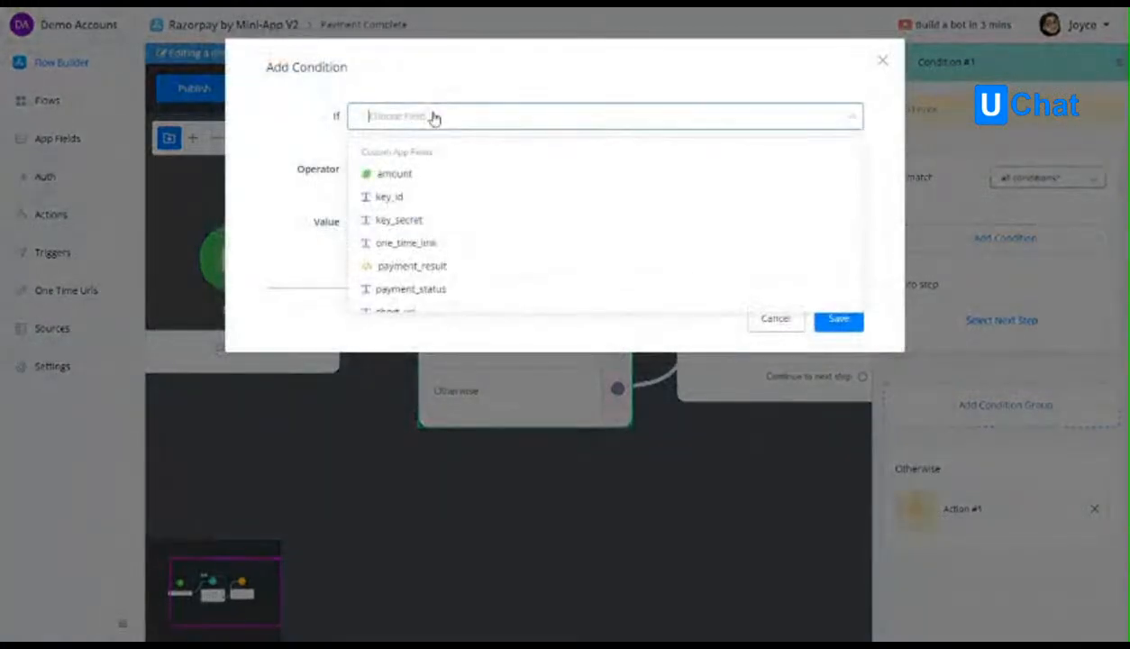
{"action": "type", "text": "st"}
{"action": "left_click", "coordinate": [412, 173]}
{"action": "left_click", "coordinate": [414, 223]}
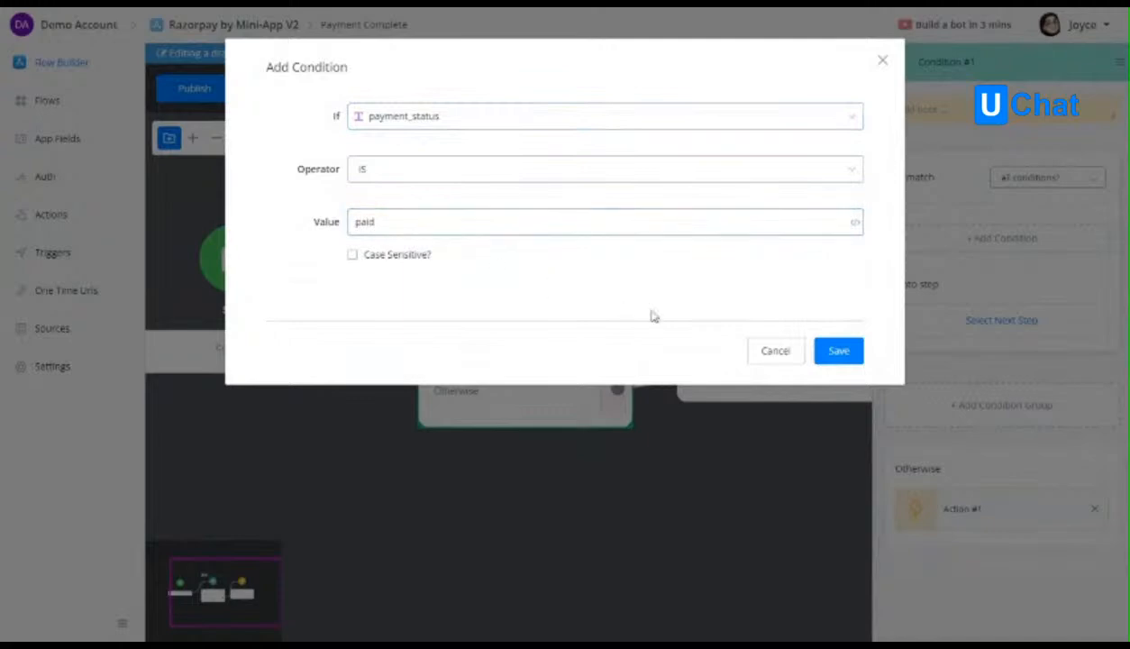
{"action": "left_click", "coordinate": [830, 352]}
Route the matching condition to the Fire Trigger action, clear the Otherwise route, and publish the sub flow.
{"action": "left_click_drag", "start_coordinate": [772, 436], "coordinate": [693, 416]}
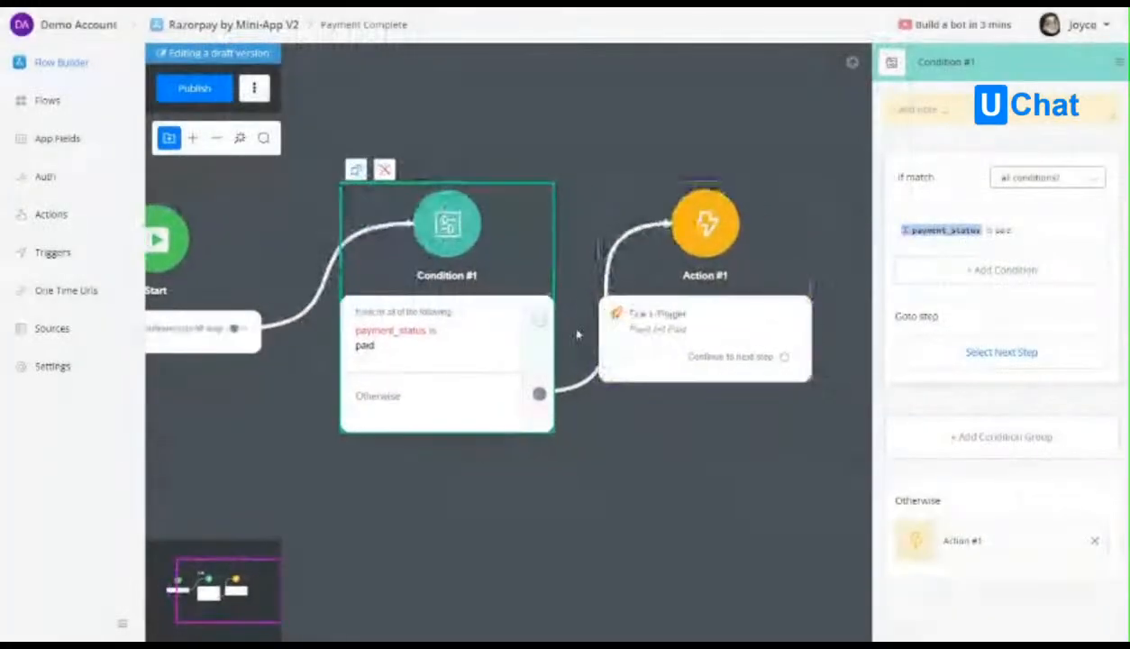
{"action": "left_click_drag", "start_coordinate": [538, 320], "coordinate": [705, 227]}
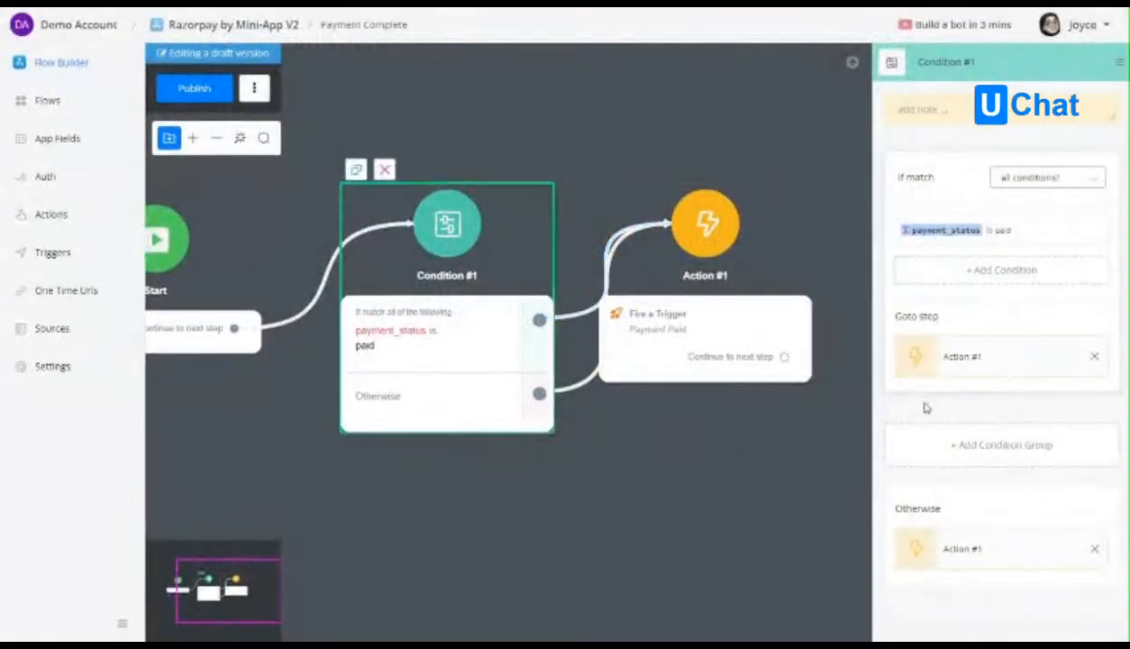
{"action": "left_click", "coordinate": [1094, 549]}
{"action": "left_click", "coordinate": [586, 472]}
{"action": "left_click_drag", "start_coordinate": [696, 329], "coordinate": [784, 356]}
{"action": "left_click", "coordinate": [195, 88]}
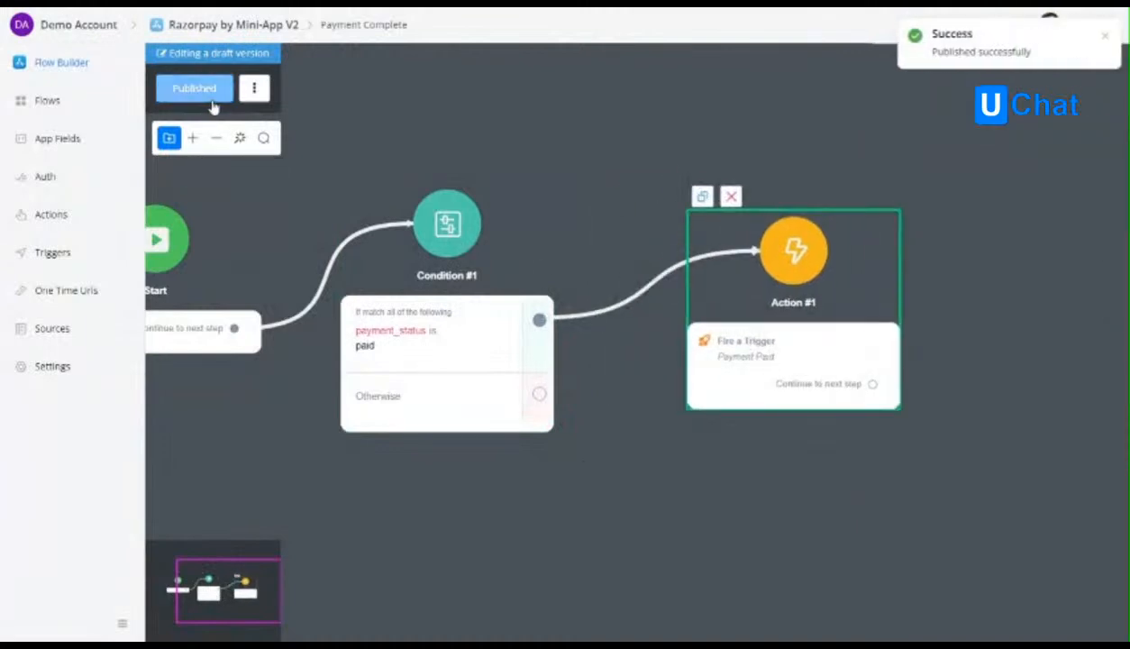
Open the Get Link sub flow and add a Get One Time Url action ahead of the external request in Action #1.
{"action": "left_click", "coordinate": [68, 294]}
{"action": "left_click", "coordinate": [63, 63]}
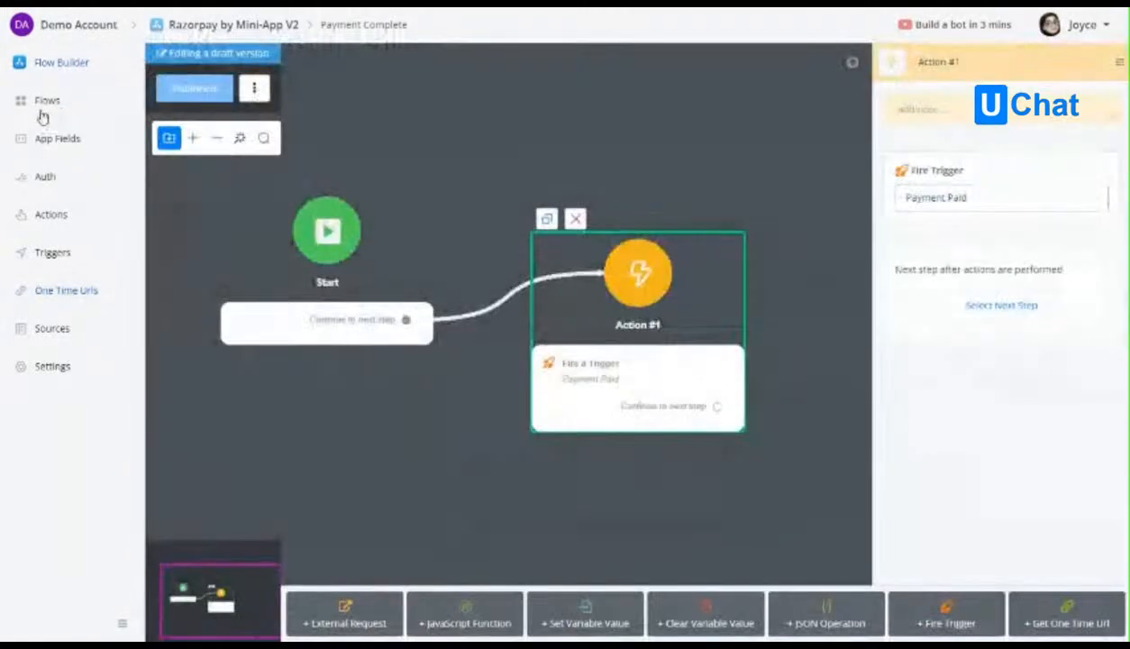
{"action": "left_click", "coordinate": [45, 103]}
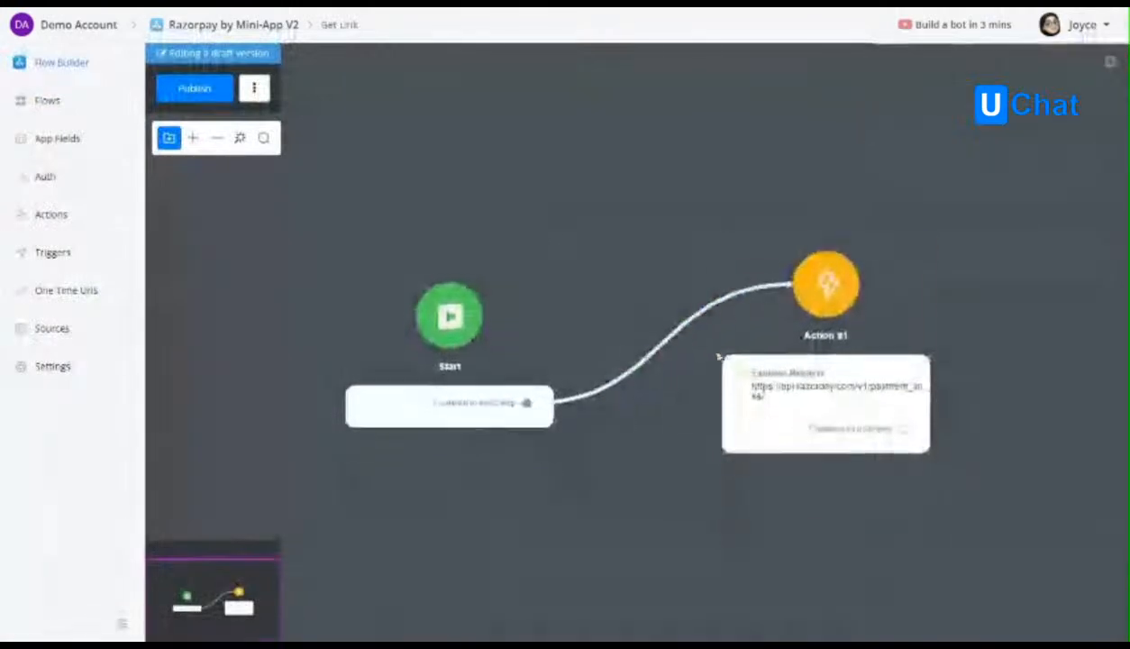
{"action": "left_click", "coordinate": [652, 384]}
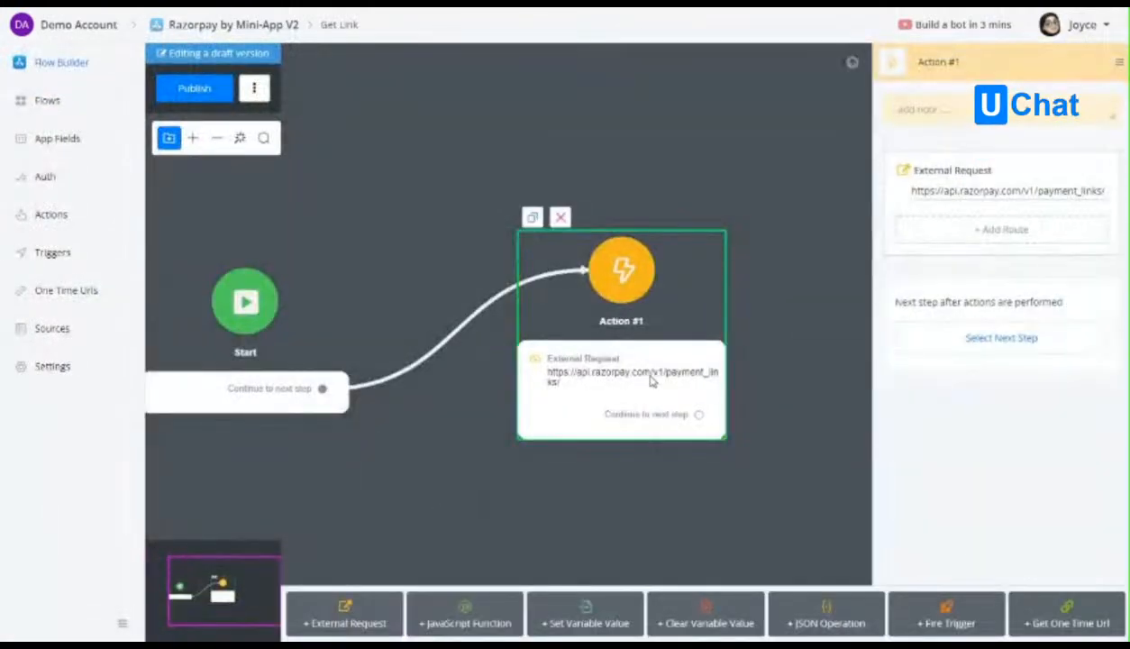
{"action": "left_click", "coordinate": [1079, 626]}
{"action": "left_click_drag", "start_coordinate": [986, 257], "coordinate": [988, 139]}
Configure the action to get the Payment Complete one time URL and save it to a new text app field named one_time_link.
{"action": "left_click", "coordinate": [938, 193]}
{"action": "left_click", "coordinate": [426, 147]}
{"action": "left_click", "coordinate": [378, 193]}
{"action": "left_click", "coordinate": [393, 216]}
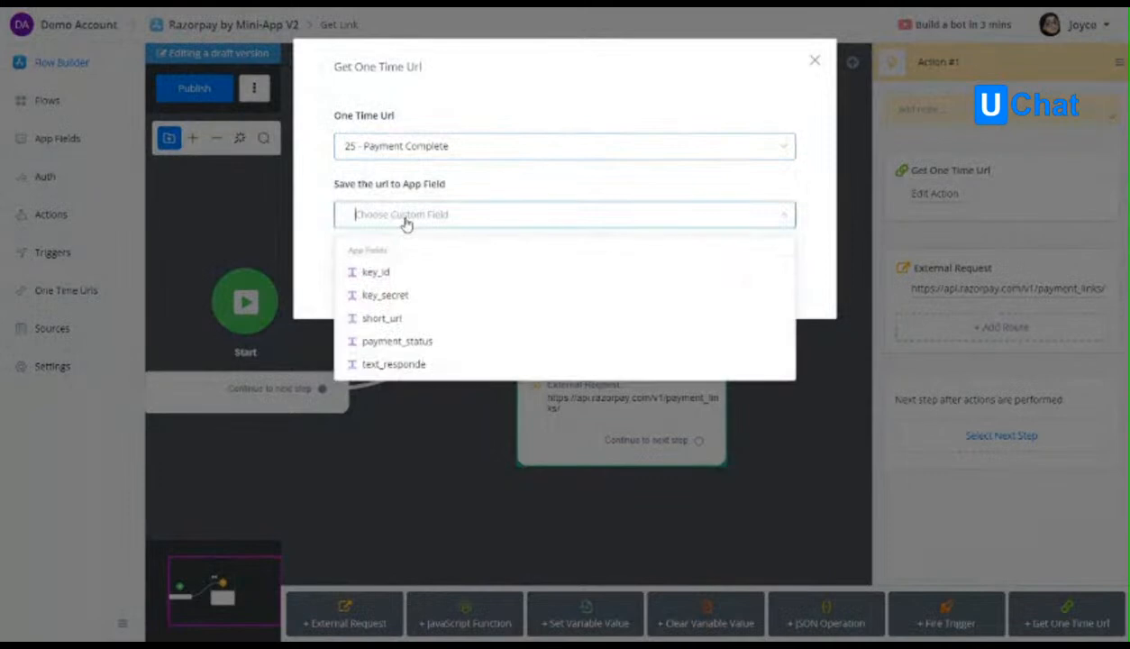
{"action": "type", "text": "n"}
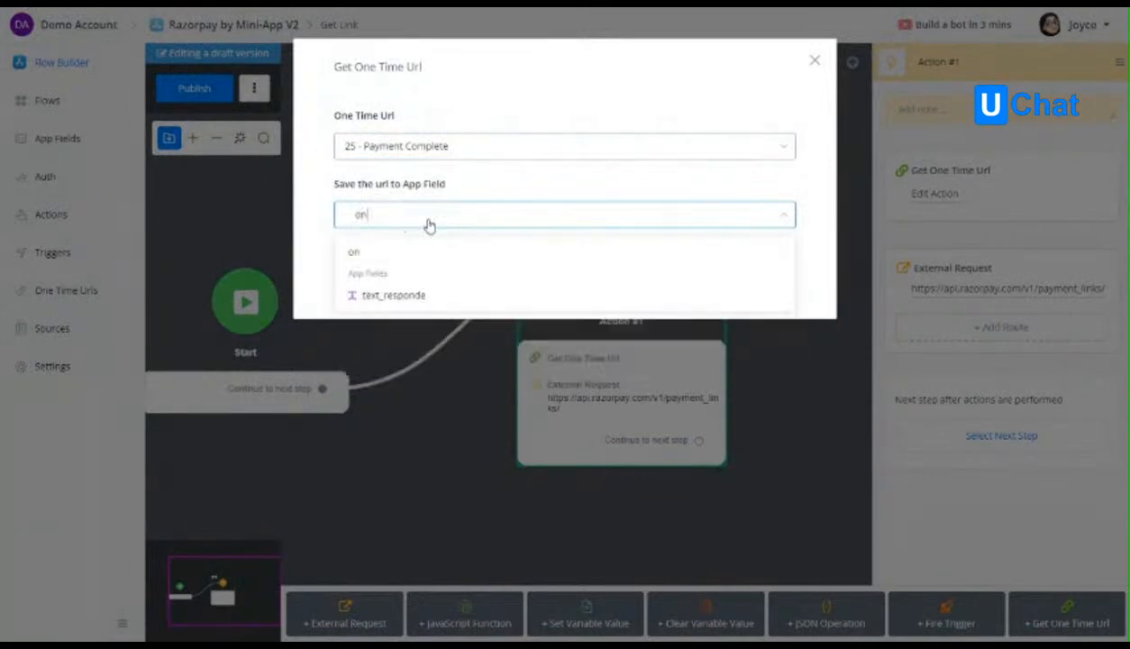
{"action": "type", "text": "e_time_link"}
{"action": "left_click", "coordinate": [414, 249]}
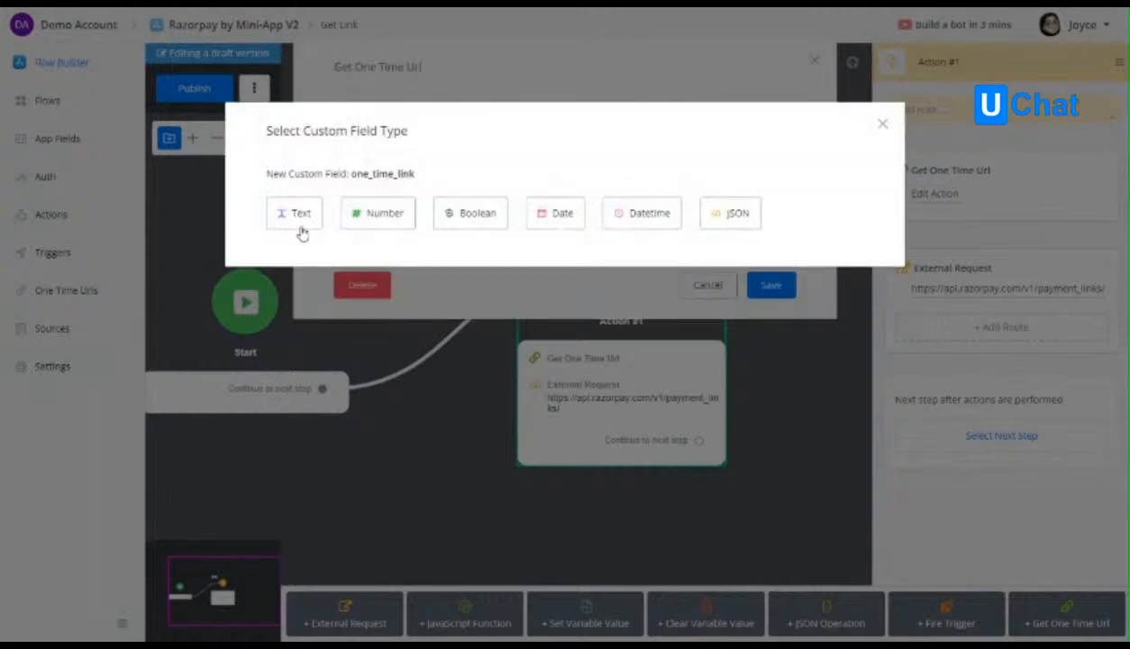
{"action": "left_click", "coordinate": [296, 217]}
{"action": "left_click", "coordinate": [770, 285]}
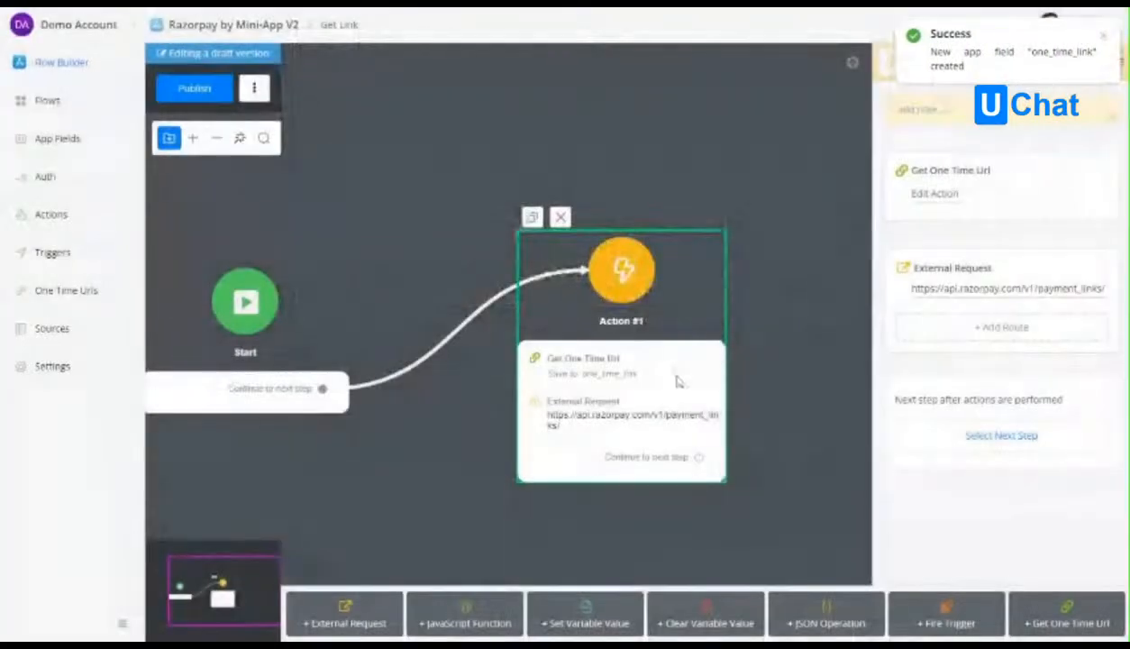
Set callback_url in the external request's JSON body to the one_time_link field.
{"action": "left_click", "coordinate": [959, 292]}
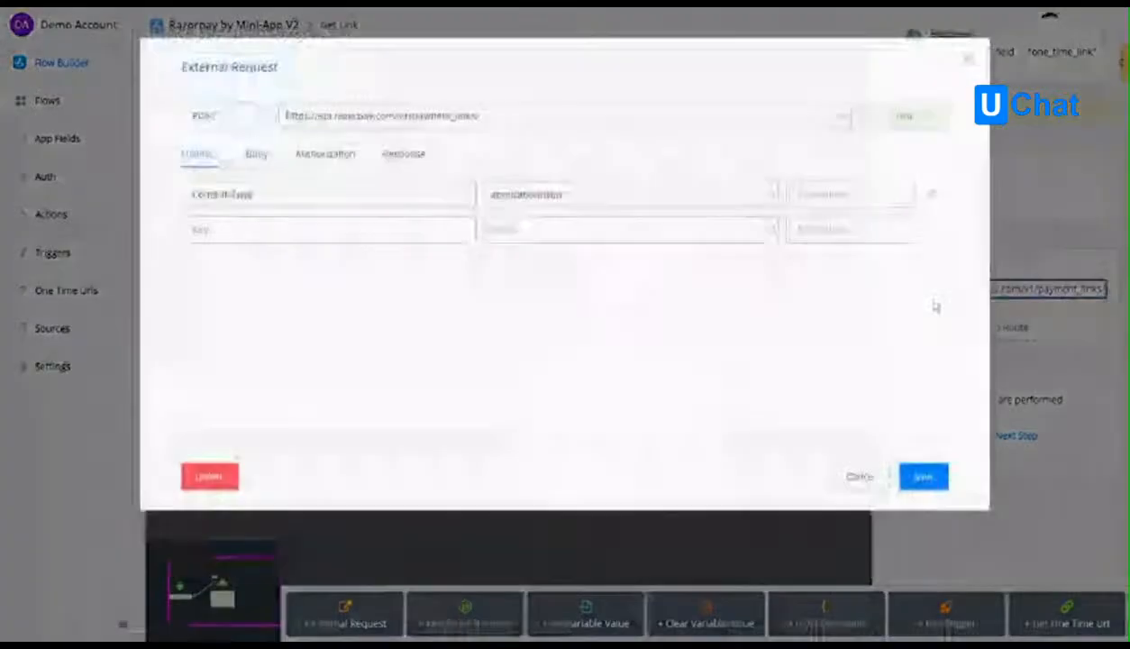
{"action": "left_click", "coordinate": [267, 164]}
{"action": "left_click", "coordinate": [276, 267]}
{"action": "type", "text": "{{one\""}
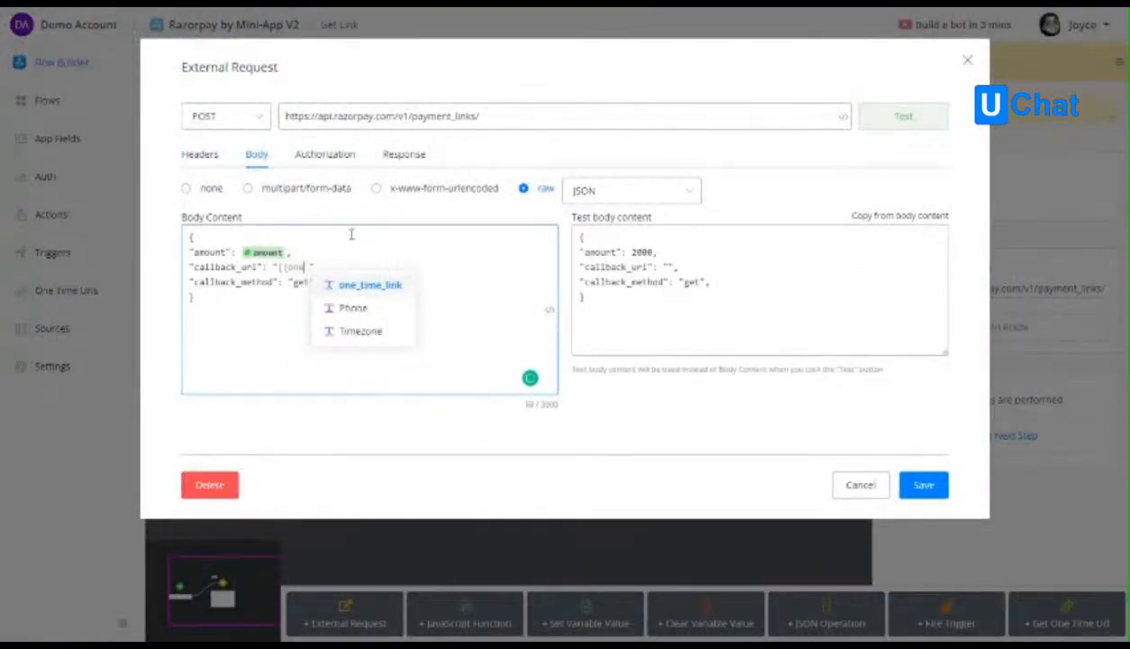
{"action": "left_click", "coordinate": [373, 285]}
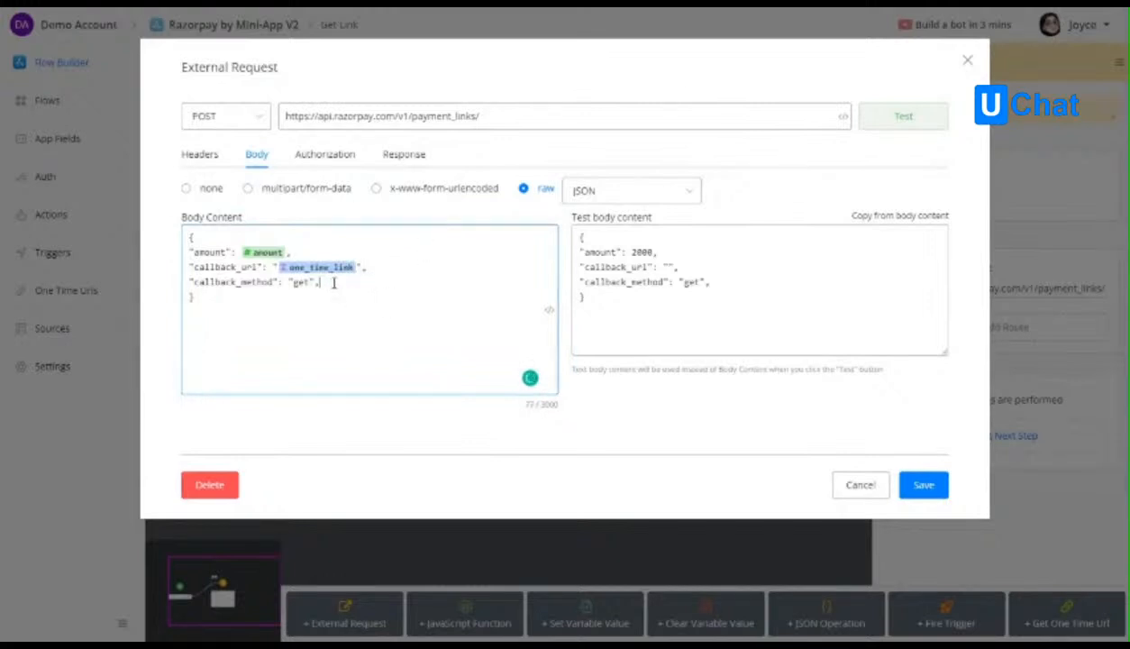
Remove the trailing comma after the callback_method value in both the test body and the body content.
{"action": "left_click", "coordinate": [692, 282]}
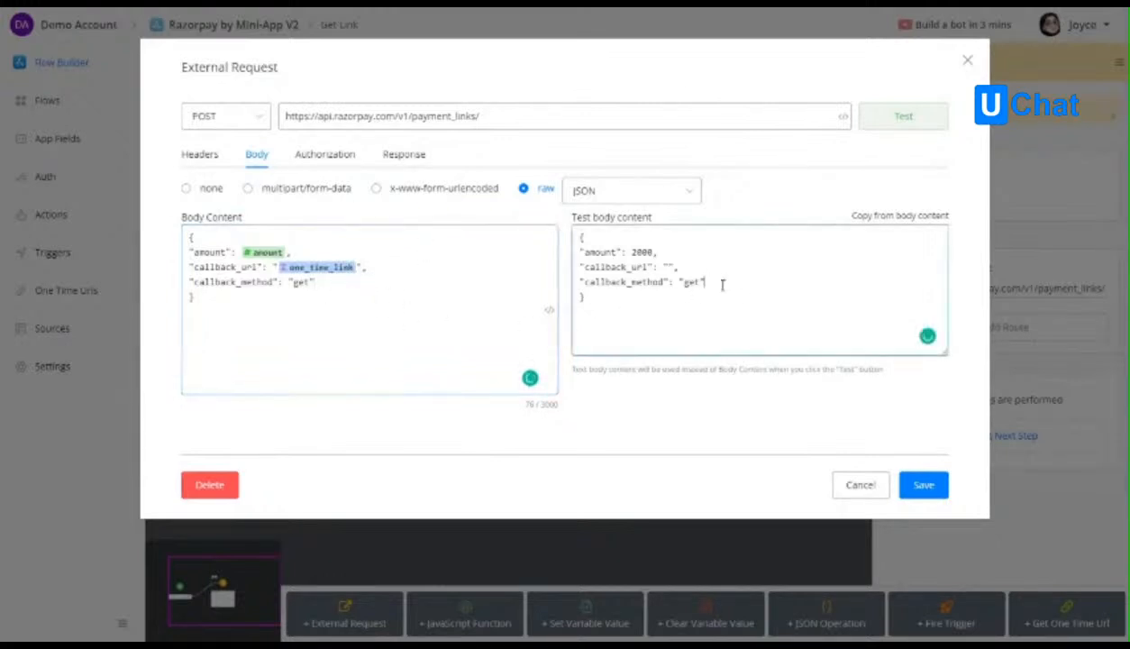
{"action": "left_click", "coordinate": [323, 283]}
{"action": "double_click", "coordinate": [218, 264]}
{"action": "left_click", "coordinate": [289, 299]}
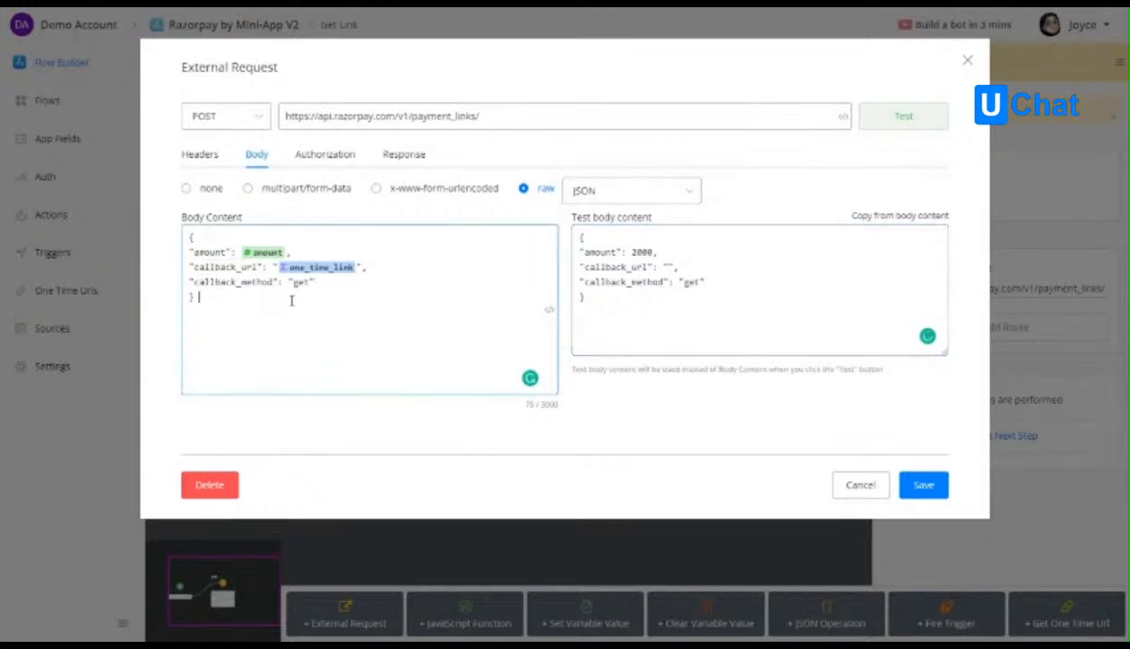
Check the request's authorization and response mapping, save the external request, and publish the Get Link sub flow.
{"action": "left_click", "coordinate": [344, 159]}
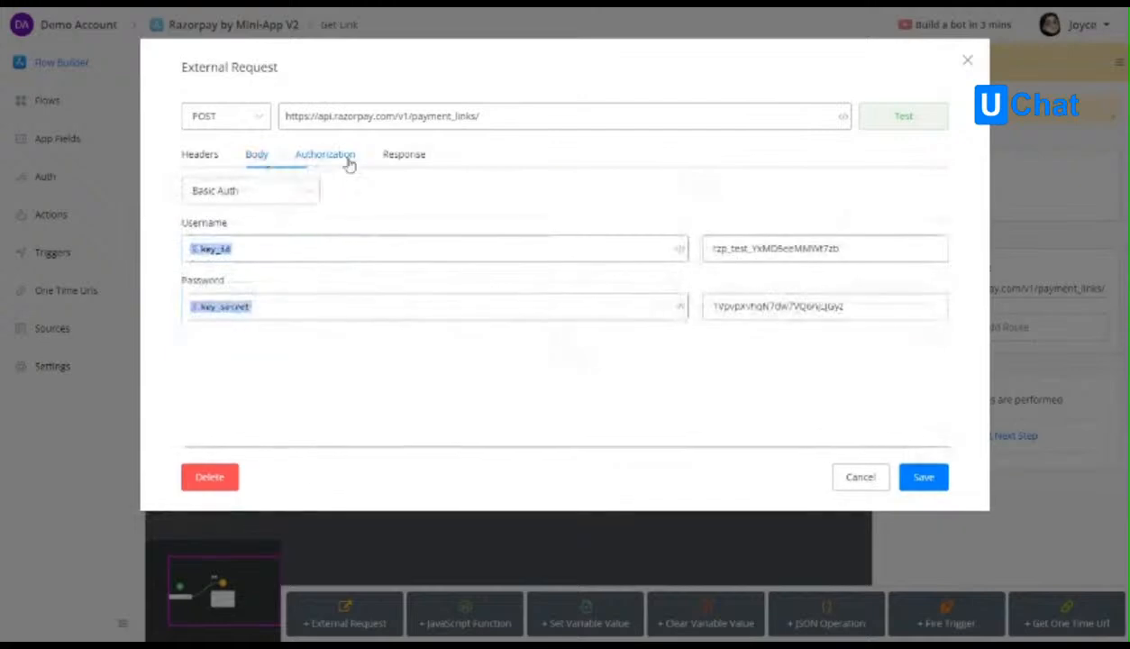
{"action": "left_click", "coordinate": [401, 157]}
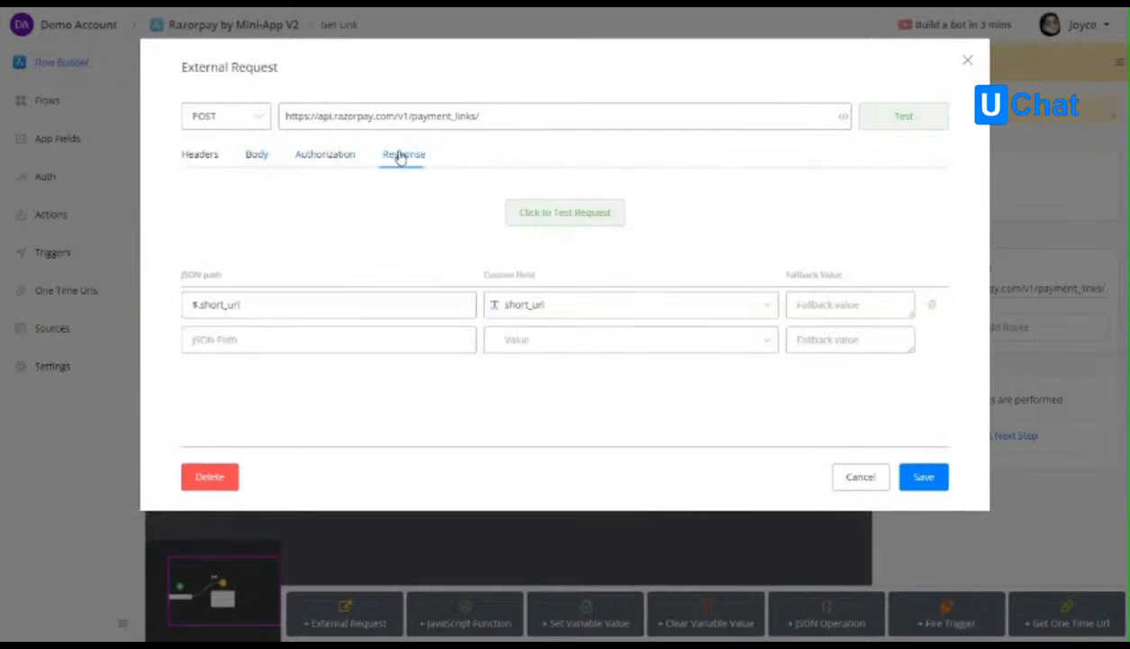
{"action": "left_click", "coordinate": [924, 477]}
{"action": "left_click", "coordinate": [214, 94]}
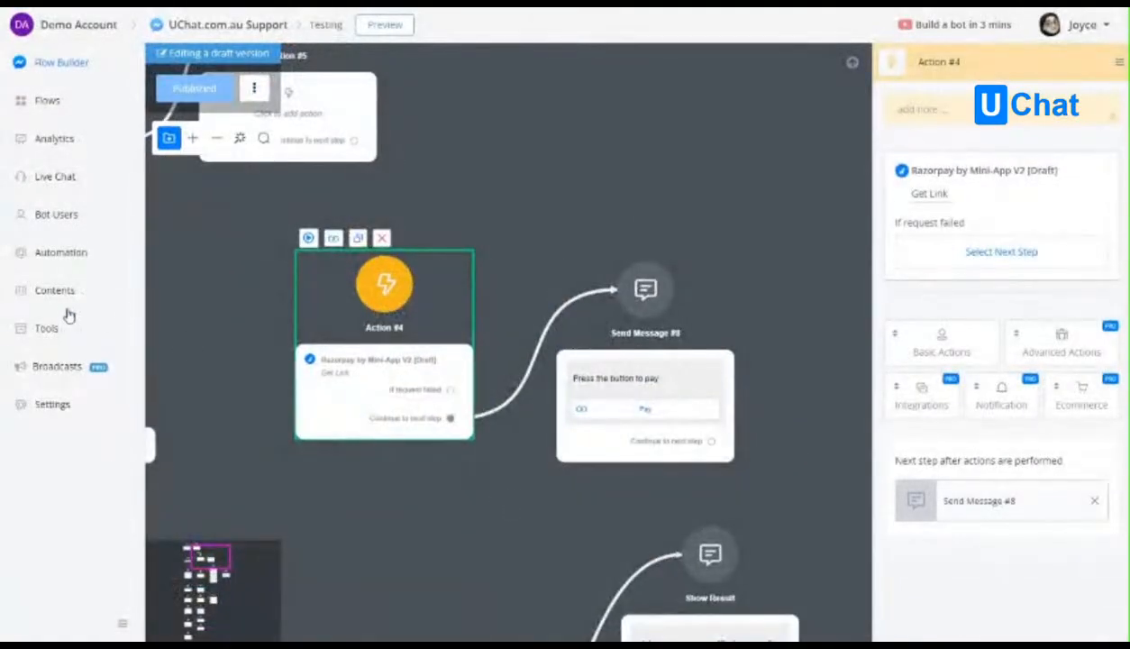
Create a new automation trigger in the UChat.com.au Support bot for the Razorpay by Mini-App V2 Payment Paid event.
{"action": "left_click", "coordinate": [78, 254]}
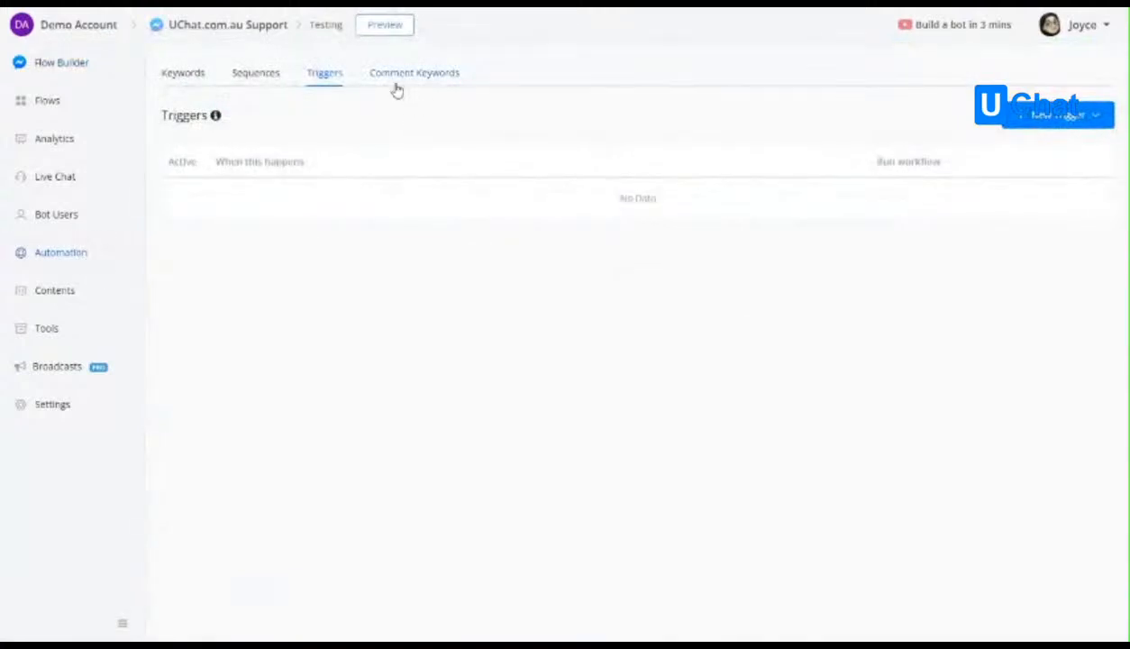
{"action": "left_click", "coordinate": [1060, 119]}
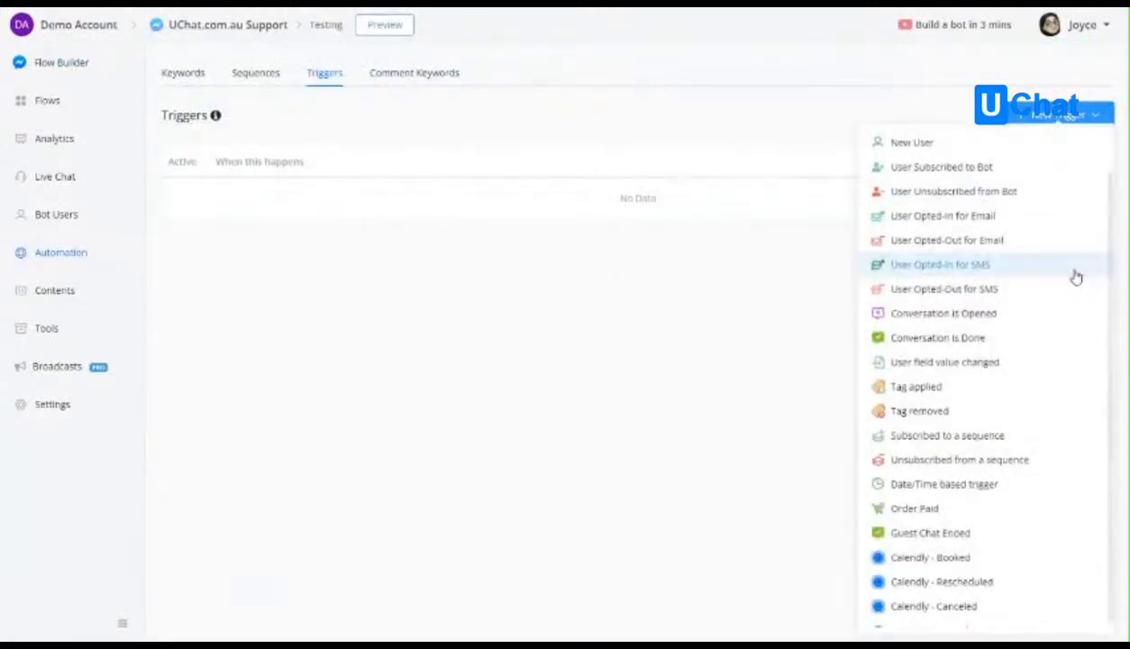
{"action": "scroll", "coordinate": [1036, 405], "scroll_direction": "down", "scroll_amount": 1}
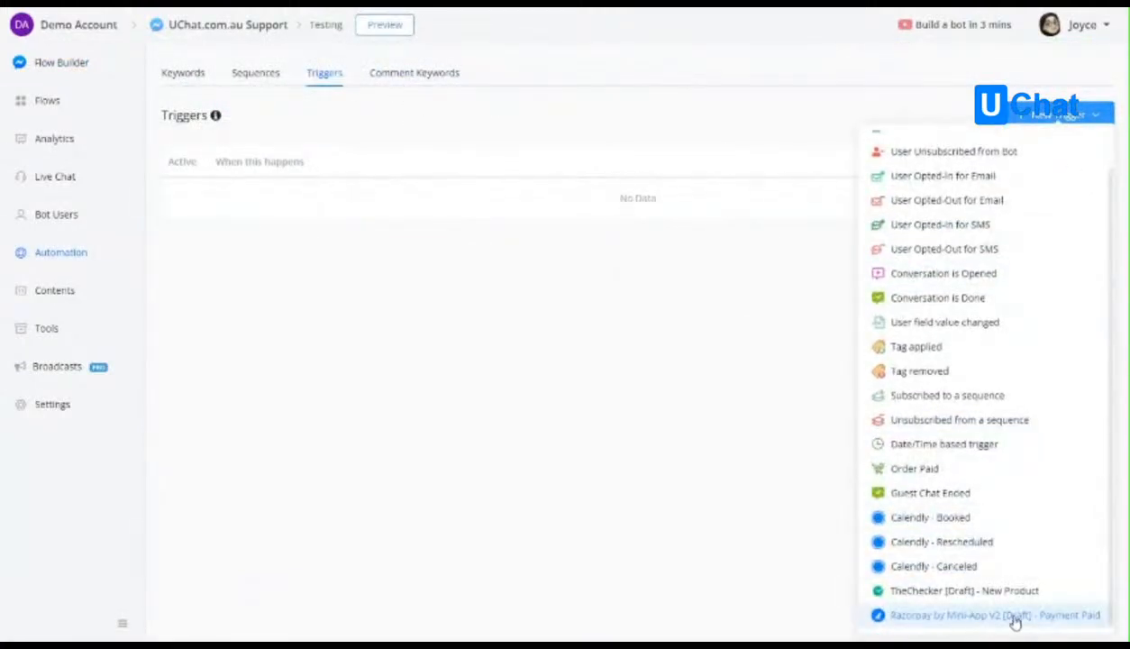
{"action": "left_click", "coordinate": [1066, 616]}
Map Payment Result to the payment_result user field, activate the trigger, and save it.
{"action": "left_click", "coordinate": [666, 176]}
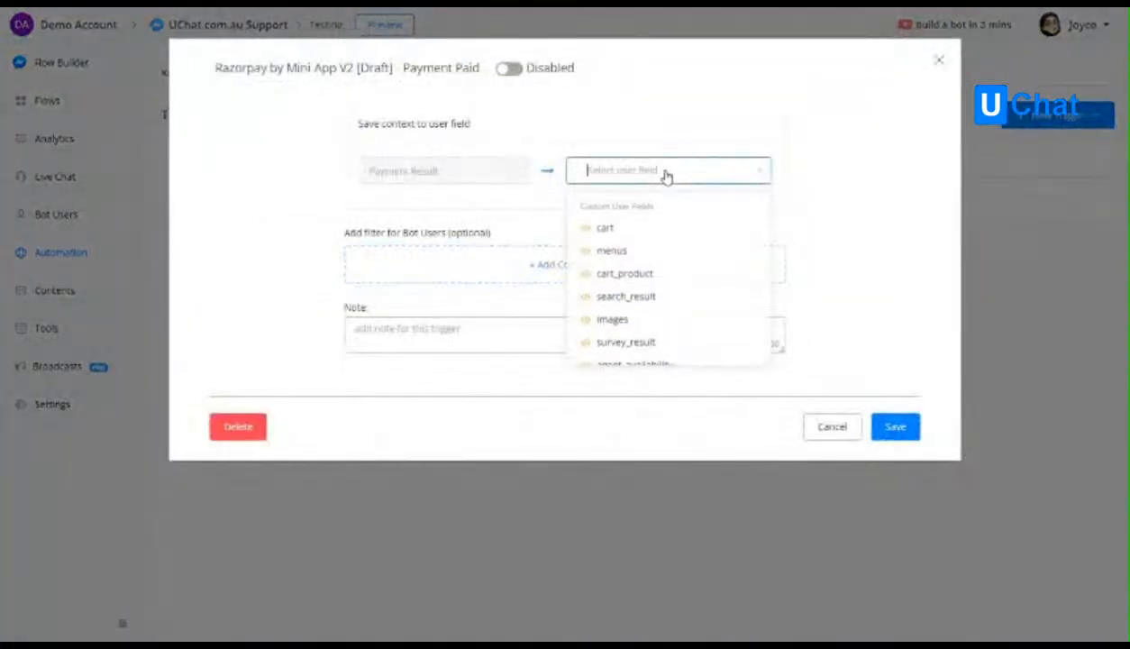
{"action": "type", "text": "resul"}
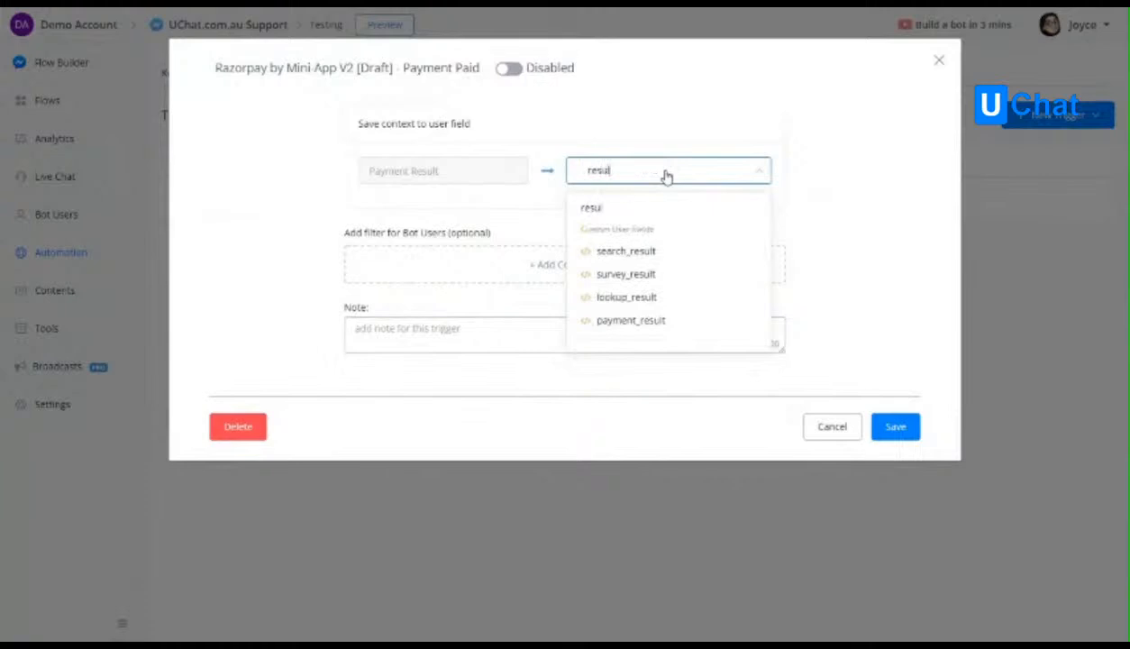
{"action": "left_click", "coordinate": [668, 320]}
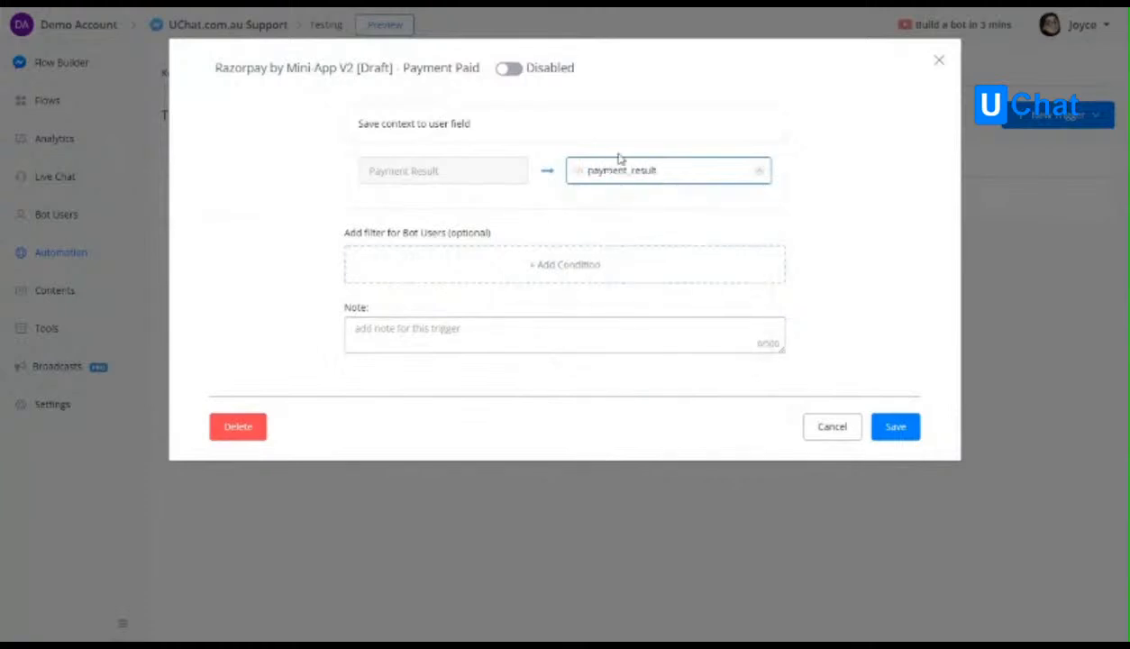
{"action": "left_click", "coordinate": [510, 70]}
{"action": "left_click_drag", "start_coordinate": [401, 67], "coordinate": [479, 67]}
{"action": "left_click", "coordinate": [515, 92]}
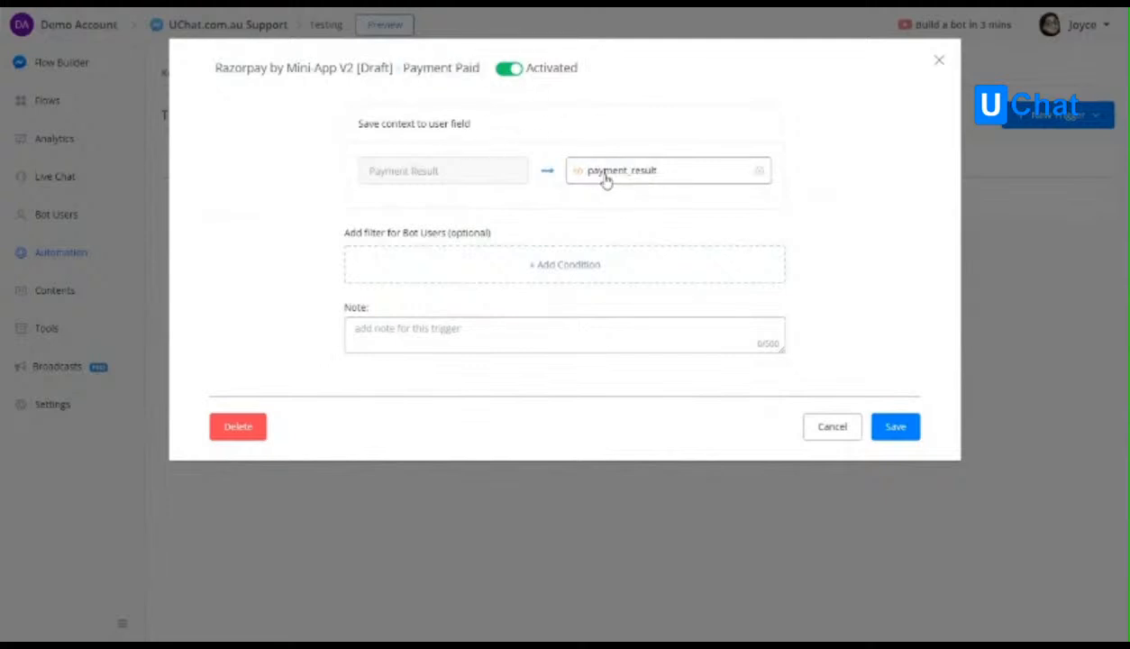
{"action": "left_click", "coordinate": [885, 427]}
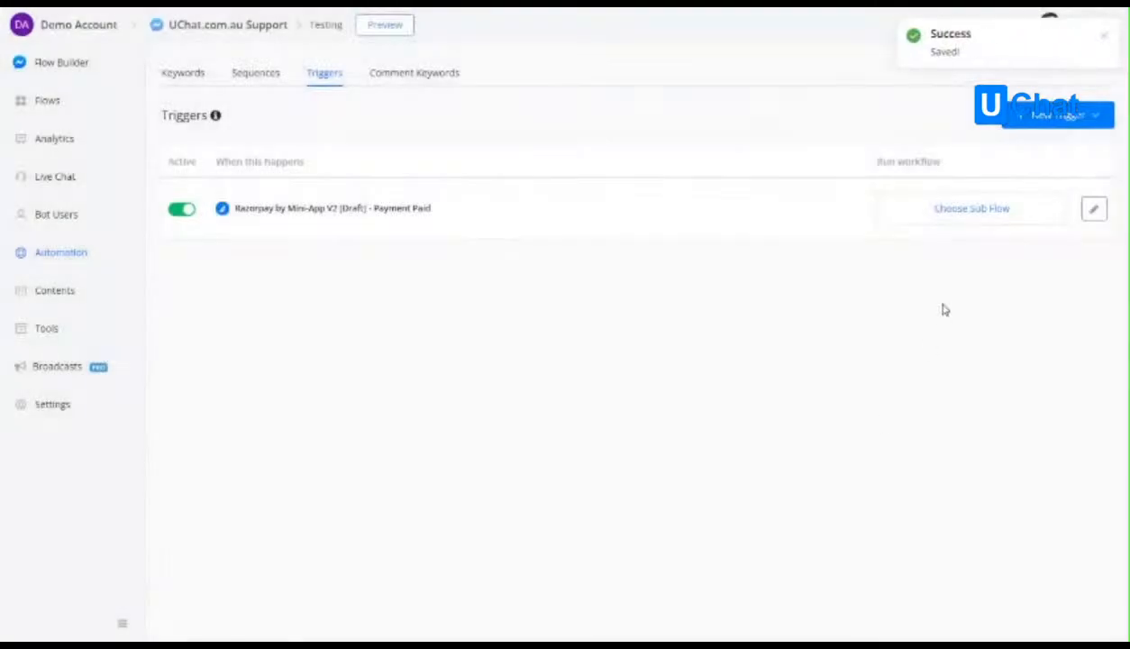
{"action": "left_click", "coordinate": [959, 296]}
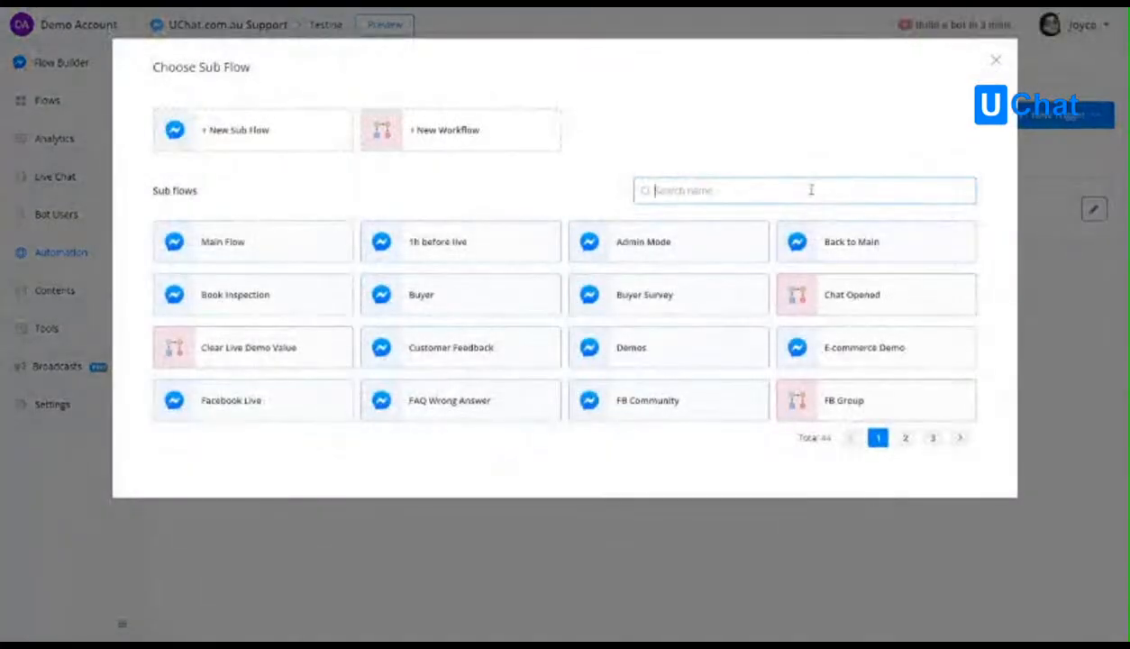
{"action": "type", "text": "pa"}
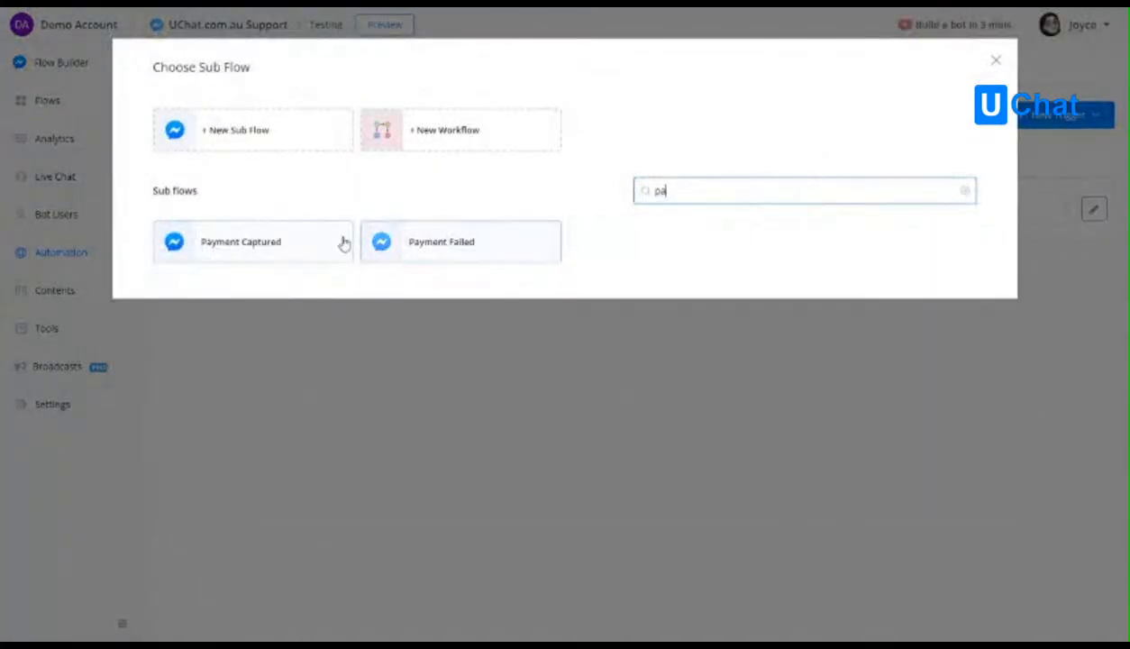
{"action": "left_click", "coordinate": [263, 249]}
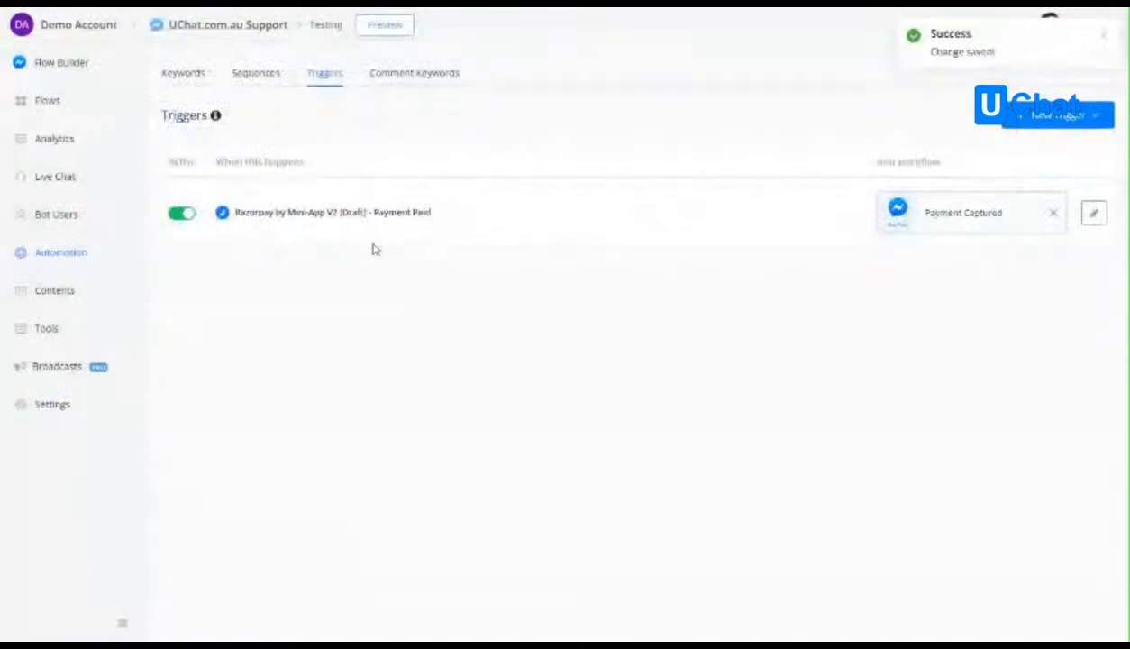
{"action": "left_click", "coordinate": [1057, 215]}
Create a new sub flow named Payment Paid as the workflow run by the Razorpay Payment Paid trigger.
{"action": "left_click", "coordinate": [1010, 210]}
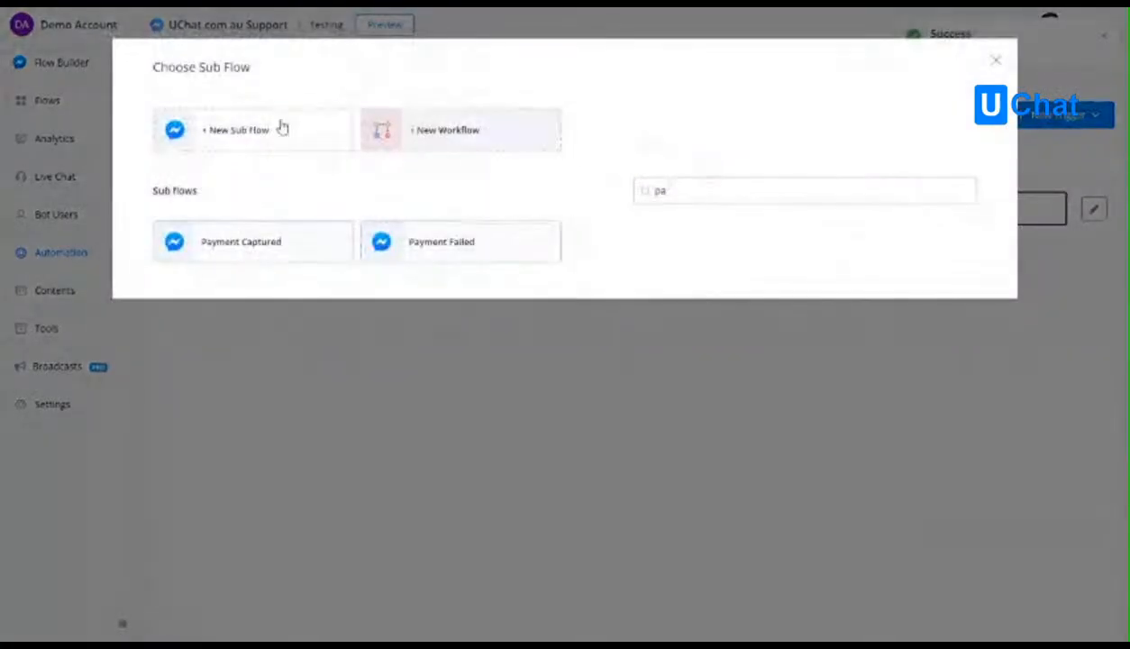
{"action": "left_click", "coordinate": [230, 130]}
{"action": "type", "text": "Paym"}
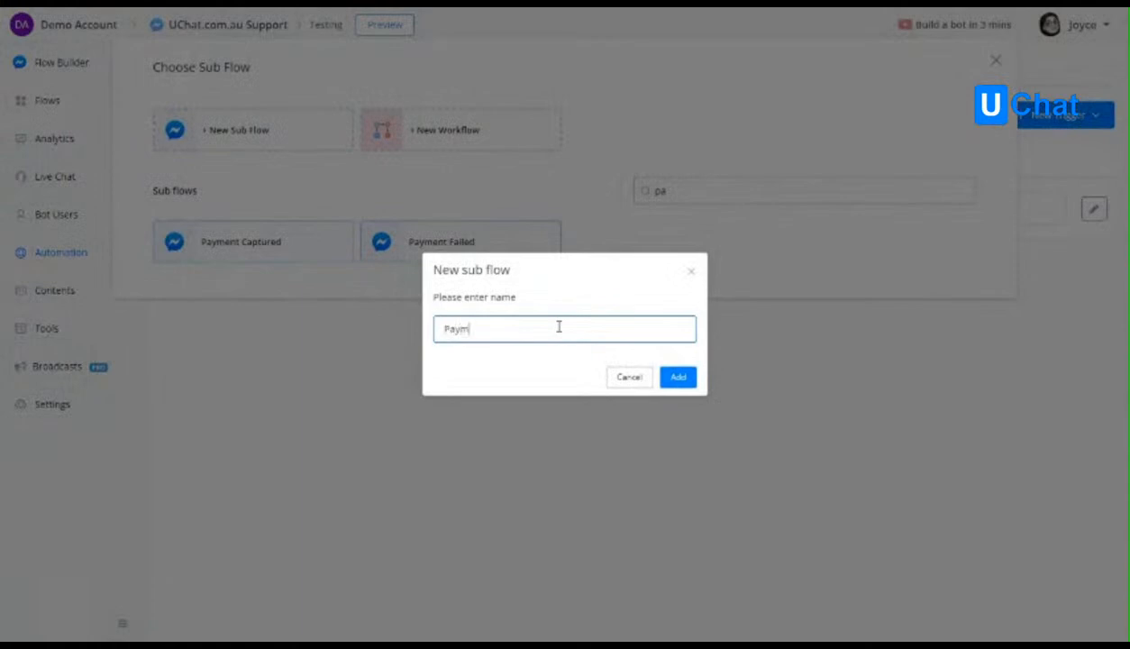
{"action": "type", "text": "ent Paid"}
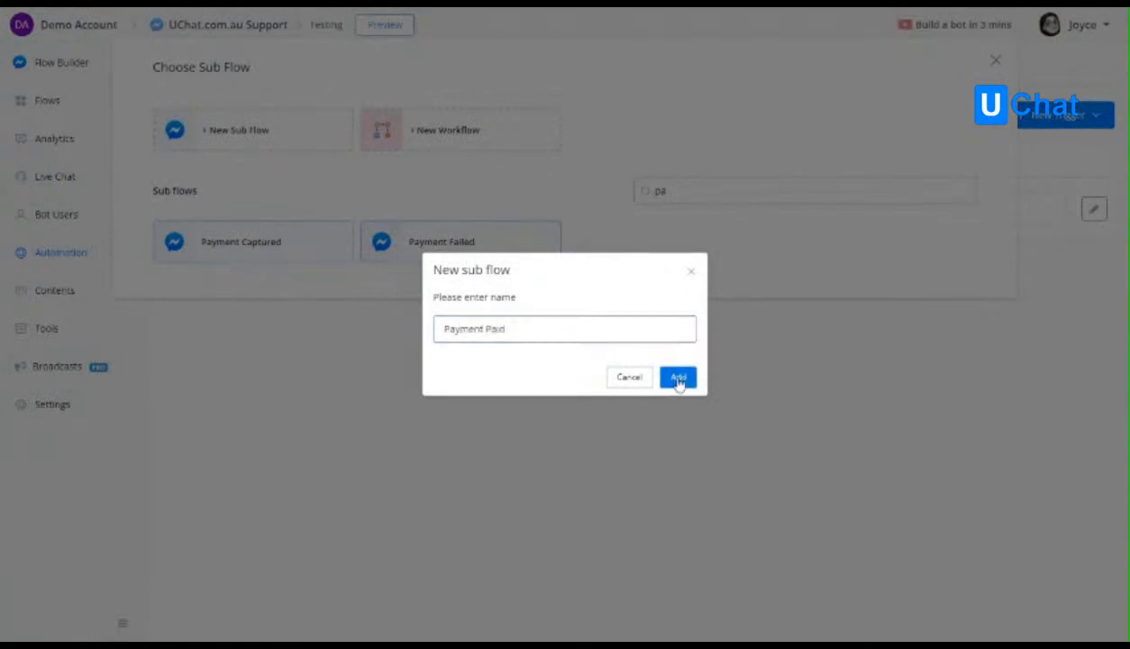
{"action": "left_click", "coordinate": [677, 377]}
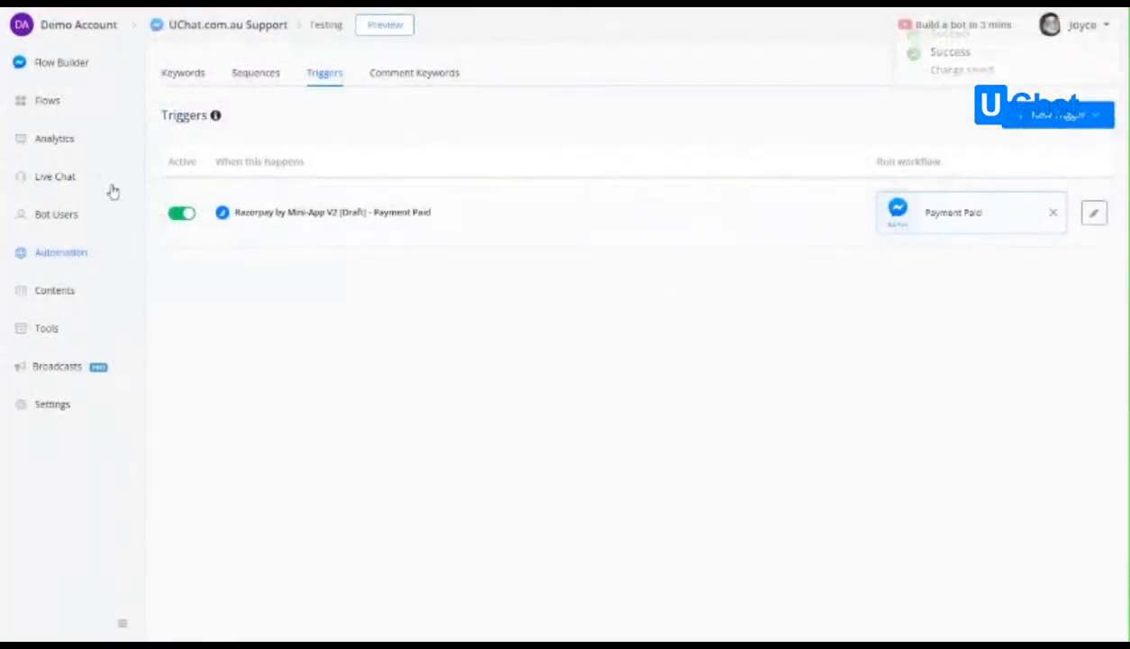
Open the Payment Paid sub flow and connect a Send Message node to its trigger start step.
{"action": "left_click", "coordinate": [54, 104]}
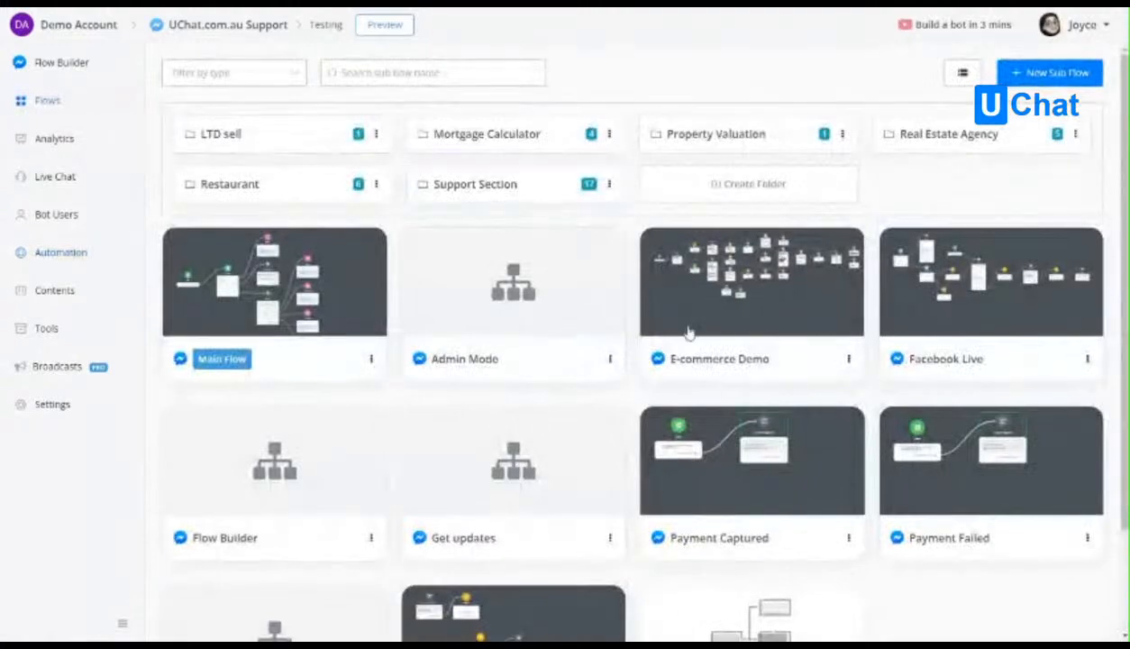
{"action": "scroll", "coordinate": [631, 406], "scroll_direction": "down", "scroll_amount": 3}
{"action": "left_click", "coordinate": [719, 549]}
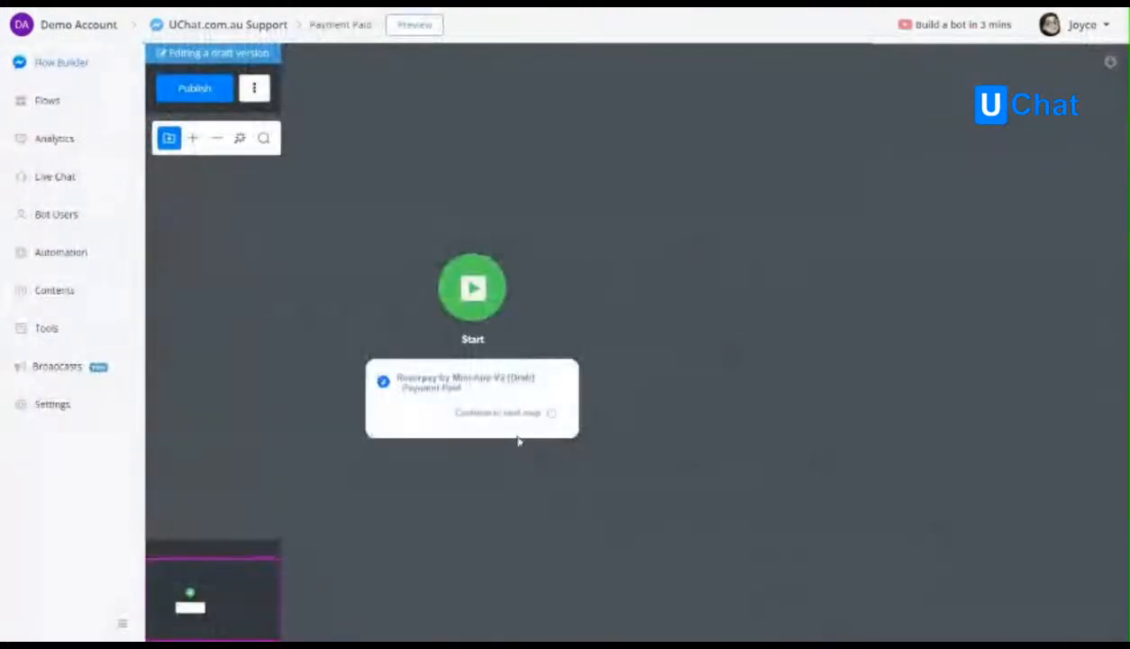
{"action": "left_click_drag", "start_coordinate": [552, 412], "coordinate": [714, 275]}
{"action": "left_click", "coordinate": [781, 323]}
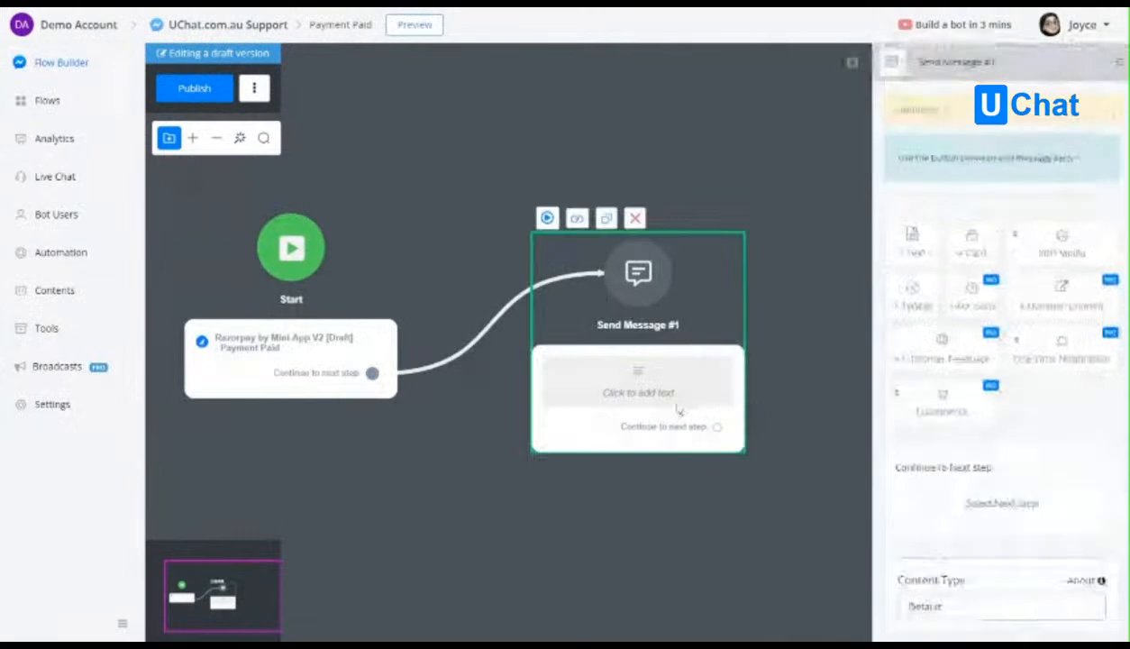
Add the text "Thank you for your payment." followed by the payment_result field with JSON path $ on a new line, and publish the sub flow.
{"action": "left_click", "coordinate": [913, 239]}
{"action": "type", "text": "Thank you for your payment"}
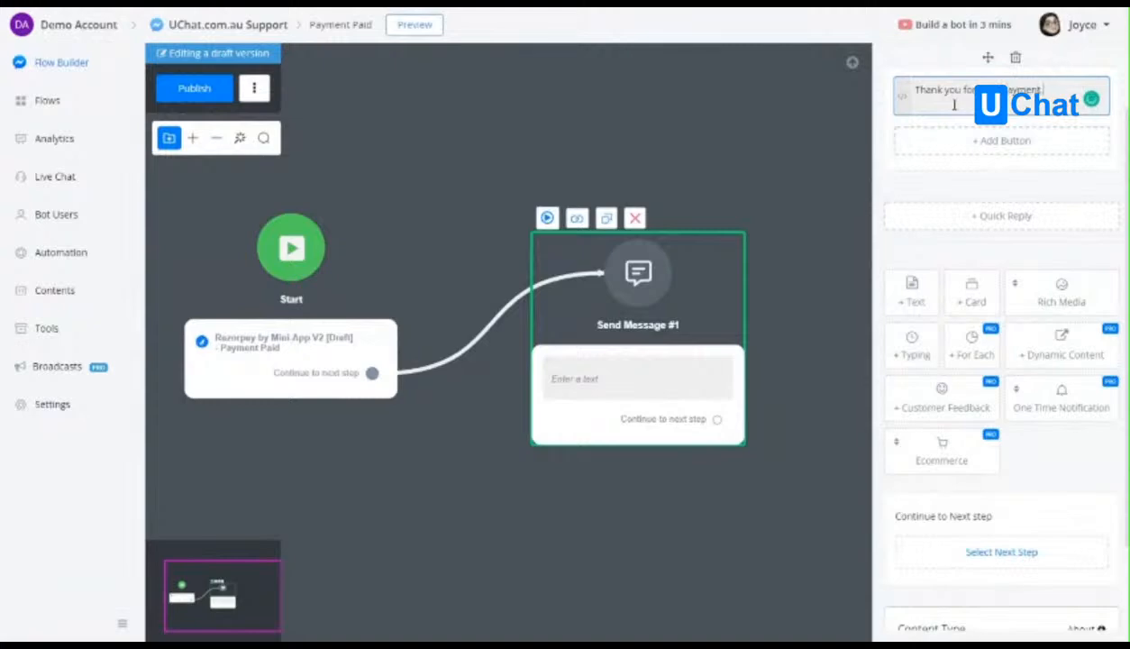
{"action": "key", "text": "Return"}
{"action": "type", "text": "{"}
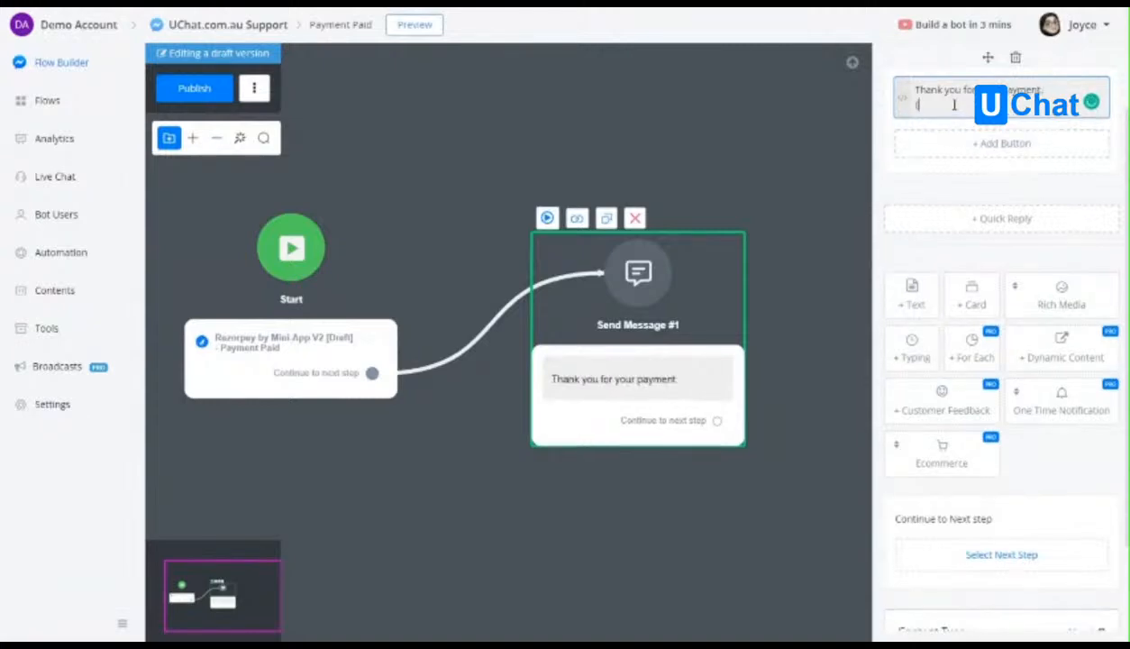
{"action": "type", "text": "{resul"}
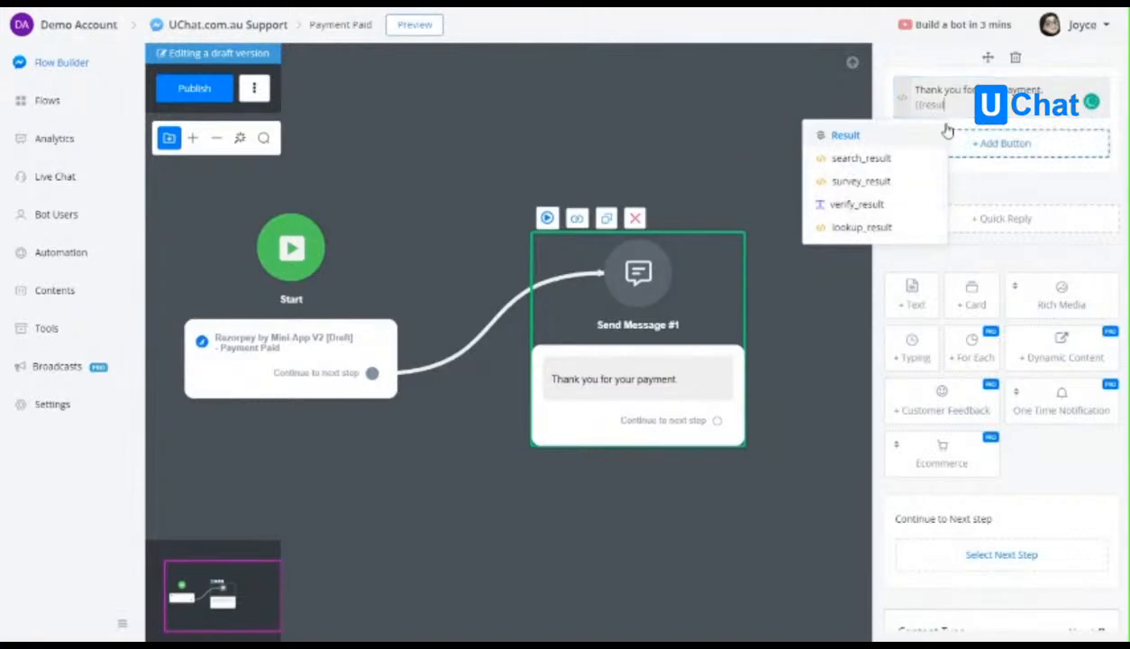
{"action": "scroll", "coordinate": [892, 194], "scroll_direction": "down", "scroll_amount": 1}
{"action": "left_click", "coordinate": [867, 205]}
{"action": "left_click", "coordinate": [355, 136]}
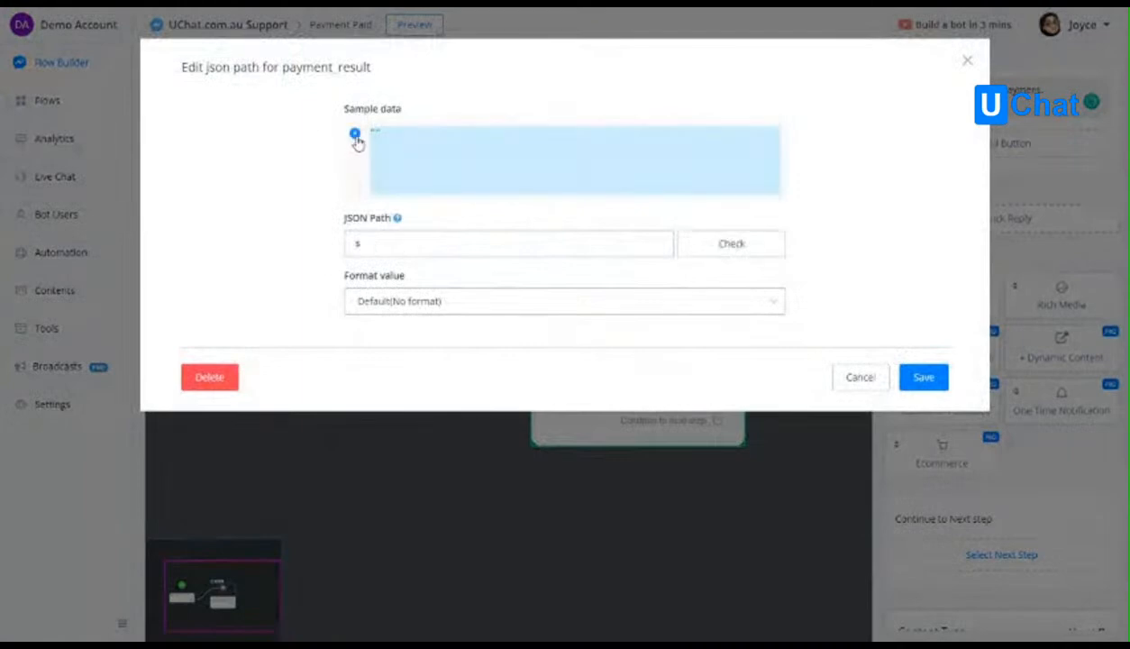
{"action": "left_click", "coordinate": [924, 376]}
{"action": "left_click", "coordinate": [216, 88]}
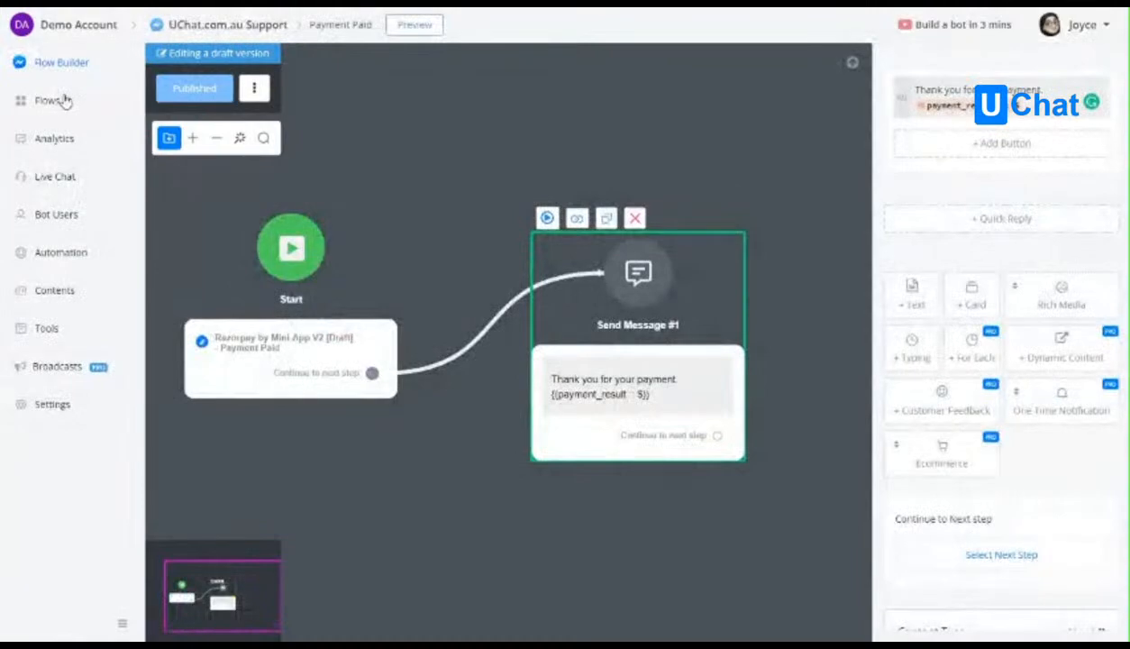
Open the Testing sub flow of the UChat.com.au Support bot and publish it.
{"action": "left_click", "coordinate": [69, 100]}
{"action": "scroll", "coordinate": [631, 361], "scroll_direction": "down", "scroll_amount": 2}
{"action": "left_click", "coordinate": [467, 537]}
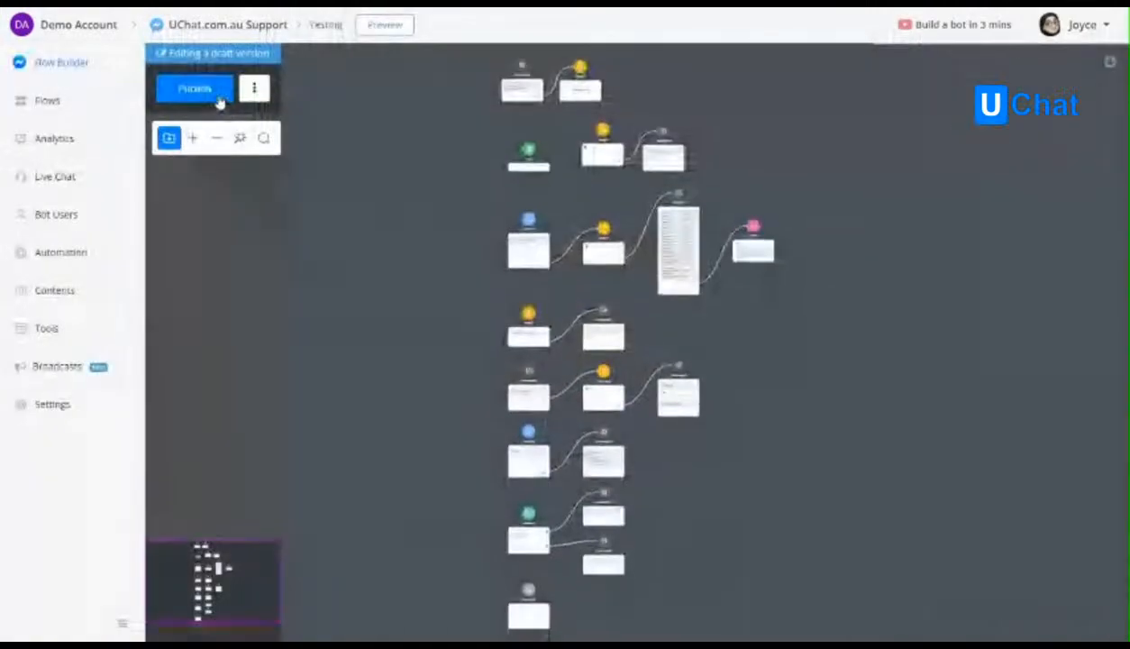
{"action": "left_click", "coordinate": [175, 97]}
Preview the Testing flow in Messenger from the action node that leads to the "Press the button to pay" message.
{"action": "left_click_drag", "start_coordinate": [426, 199], "coordinate": [266, 338]}
{"action": "scroll", "coordinate": [439, 307], "scroll_direction": "up", "scroll_amount": 6}
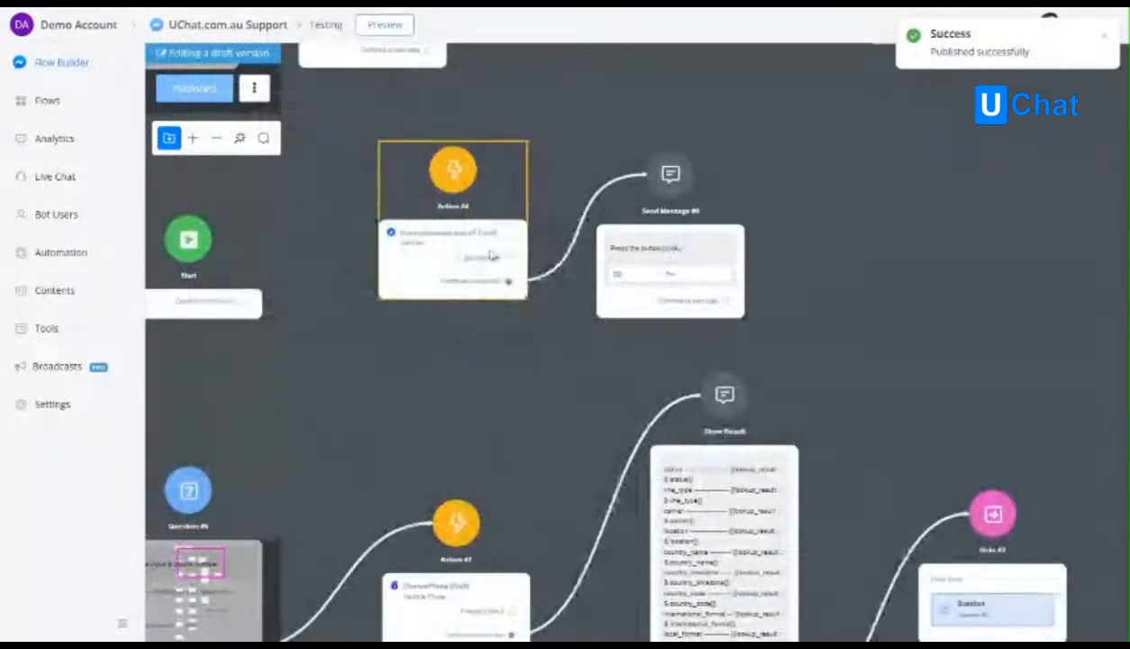
{"action": "left_click", "coordinate": [494, 255]}
{"action": "left_click_drag", "start_coordinate": [511, 359], "coordinate": [513, 437]}
{"action": "scroll", "coordinate": [513, 437], "scroll_direction": "up", "scroll_amount": 2}
{"action": "left_click", "coordinate": [367, 163]}
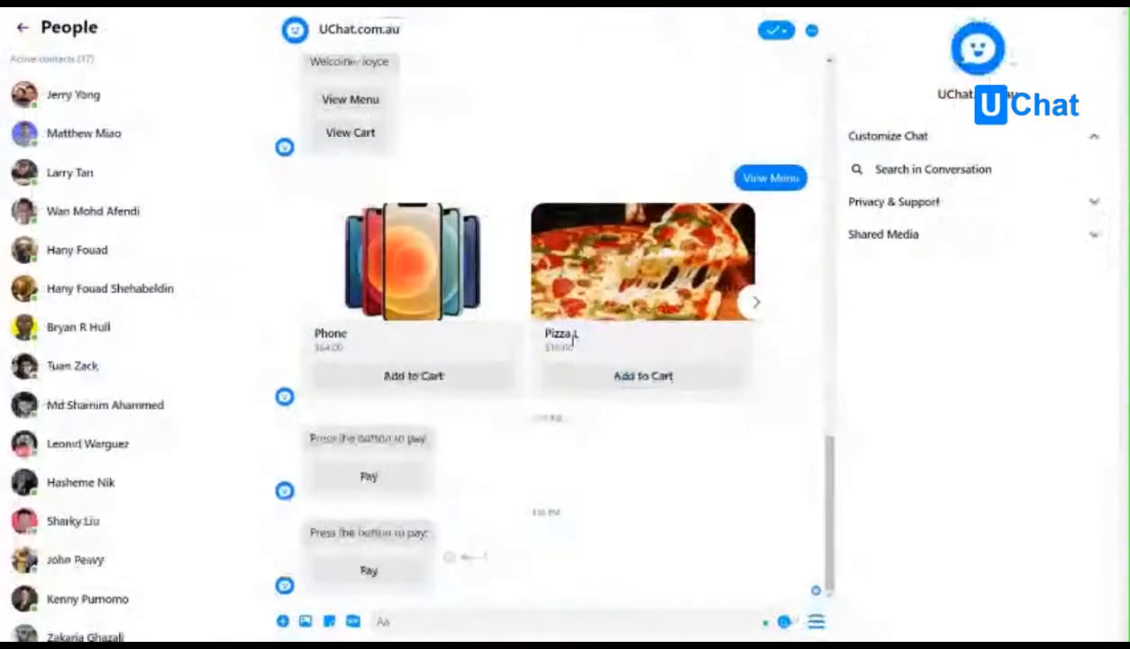
Open the payment page from the latest Pay message, choose Card as the payment method, and skip saved cards.
{"action": "left_click", "coordinate": [376, 573]}
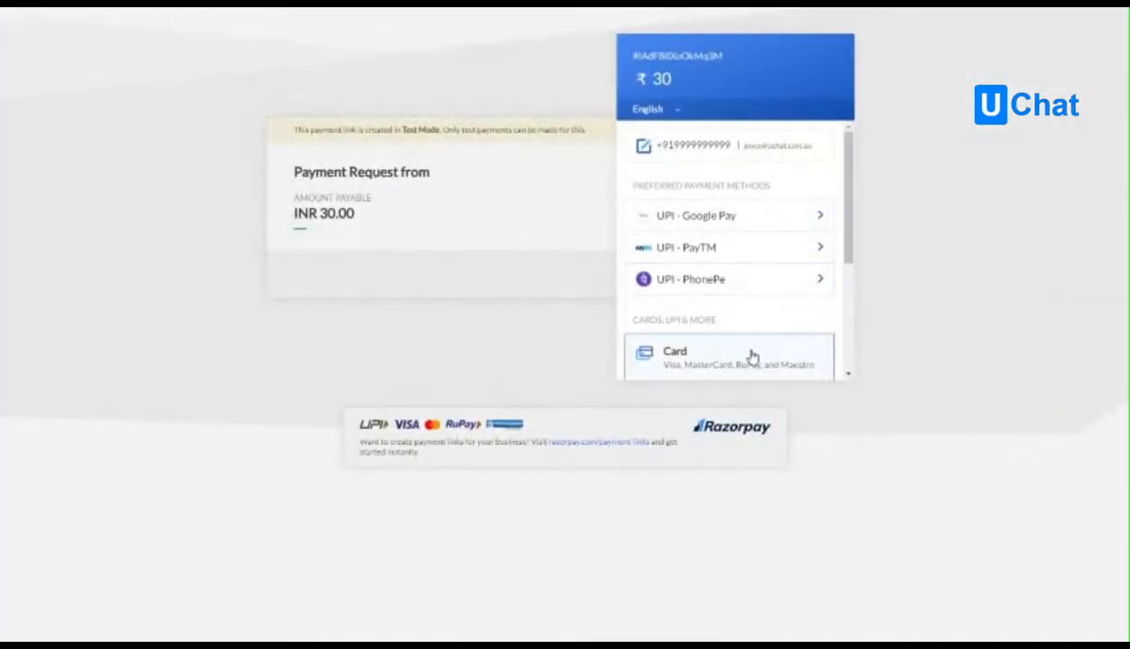
{"action": "left_click", "coordinate": [751, 356]}
{"action": "double_click", "coordinate": [793, 315]}
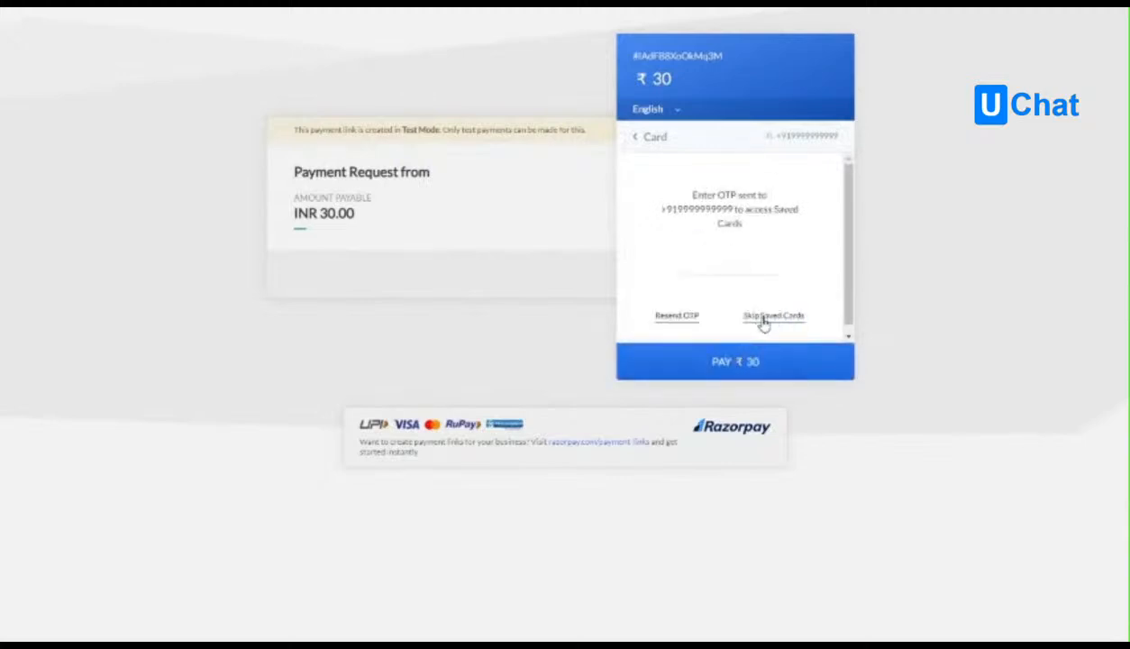
{"action": "left_click", "coordinate": [760, 317]}
Fill in the test card details including the CVV, submit the payment, and mark it as Success on the demo bank page.
{"action": "left_click", "coordinate": [691, 205]}
{"action": "left_click", "coordinate": [724, 253]}
{"action": "left_click", "coordinate": [803, 250]}
{"action": "type", "text": "123"}
{"action": "left_click", "coordinate": [786, 362]}
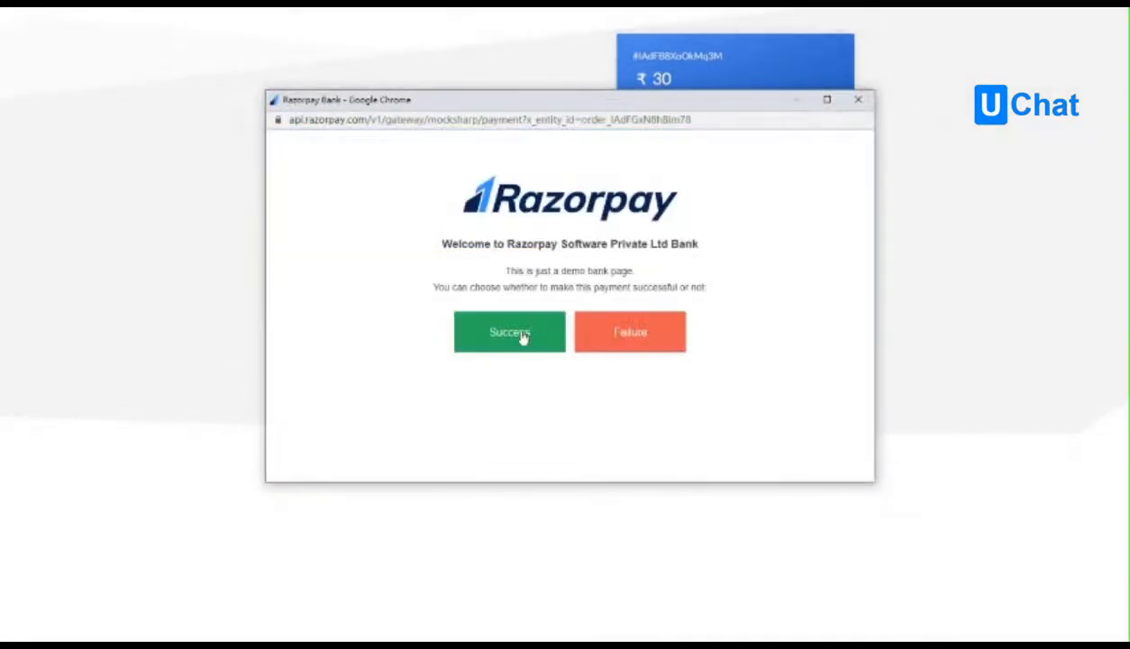
{"action": "left_click", "coordinate": [510, 333]}
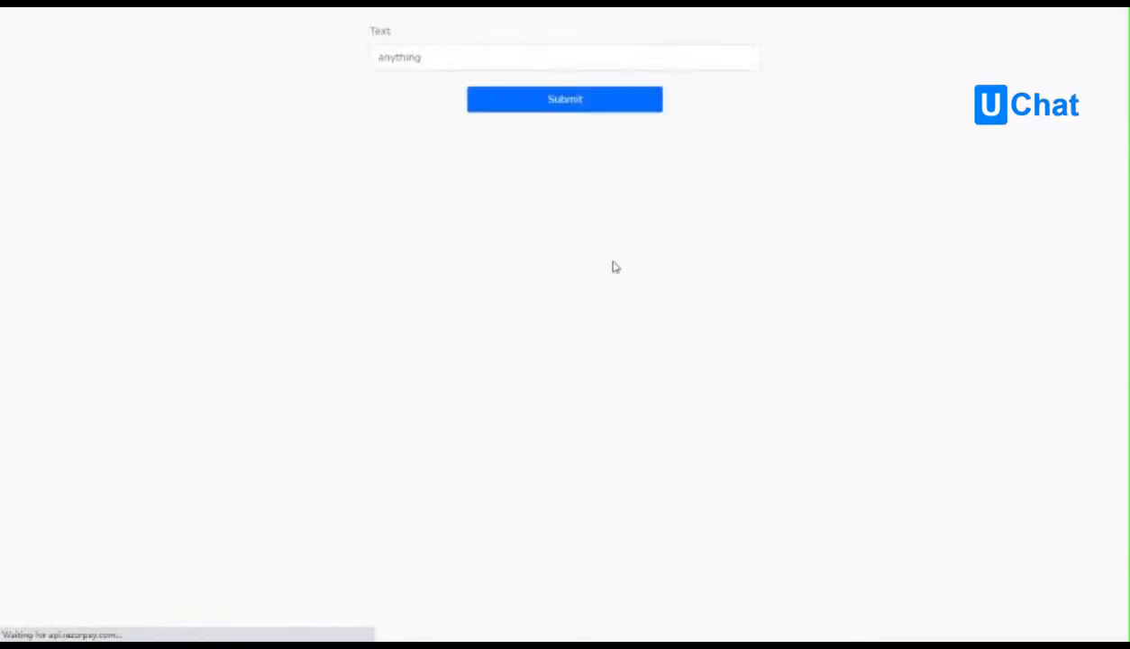
Submit the callback form with "asdfasdfasdf" in the Text field and check the thank-you page.
{"action": "left_click", "coordinate": [413, 60]}
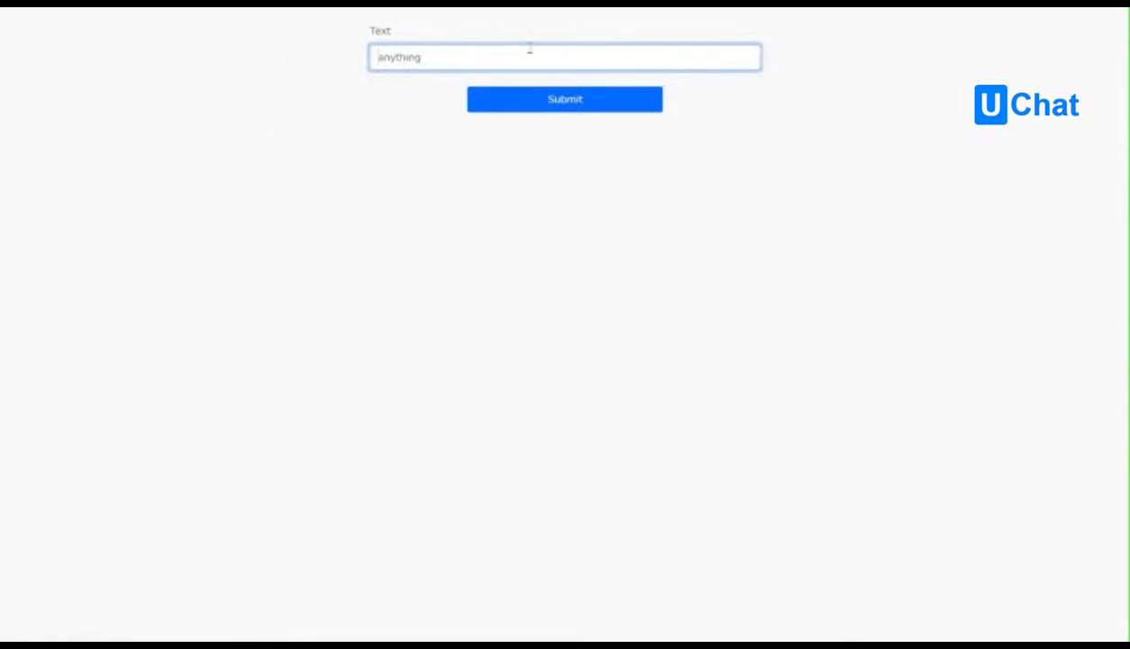
{"action": "type", "text": "asdfasdfasdf"}
{"action": "left_click", "coordinate": [586, 106]}
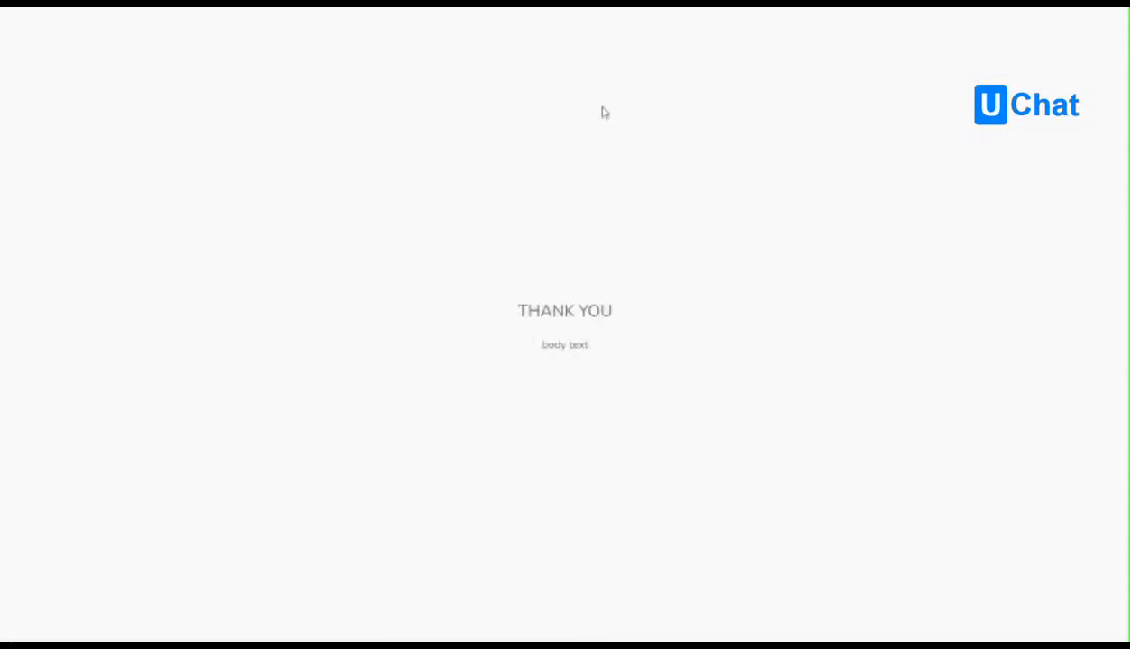
{"action": "left_click_drag", "start_coordinate": [533, 346], "coordinate": [599, 349]}
Return to the Messenger chat and examine the bot's thank-you message and the payment result data below it.
{"action": "left_click", "coordinate": [594, 31]}
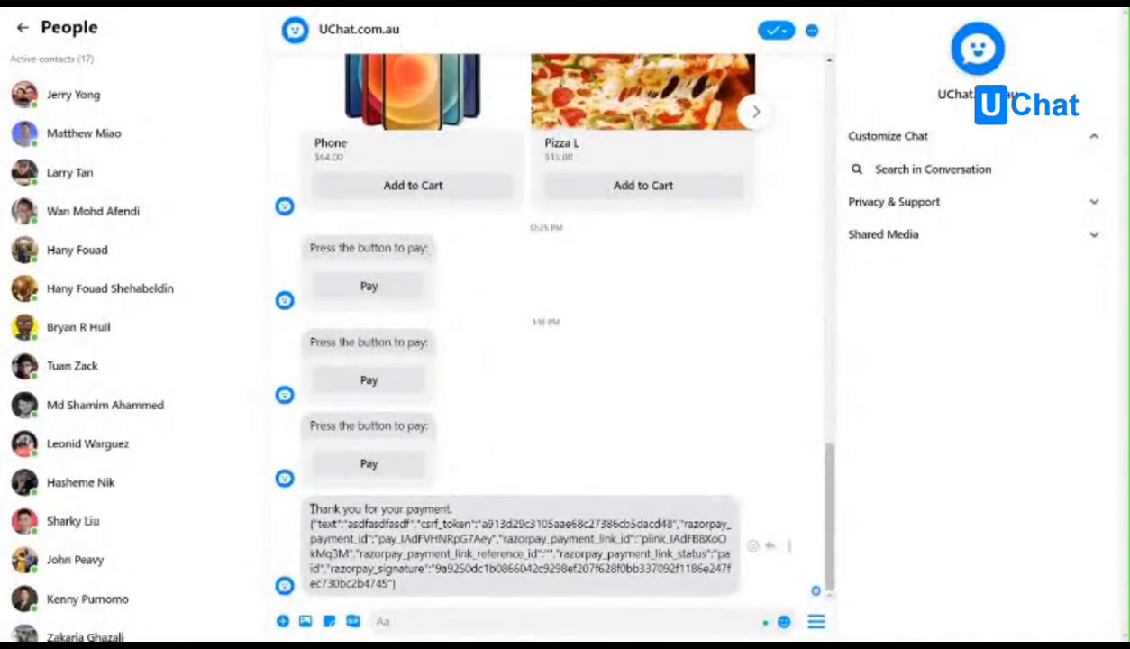
{"action": "left_click_drag", "start_coordinate": [311, 509], "coordinate": [458, 511]}
{"action": "left_click", "coordinate": [342, 507]}
{"action": "left_click", "coordinate": [311, 509]}
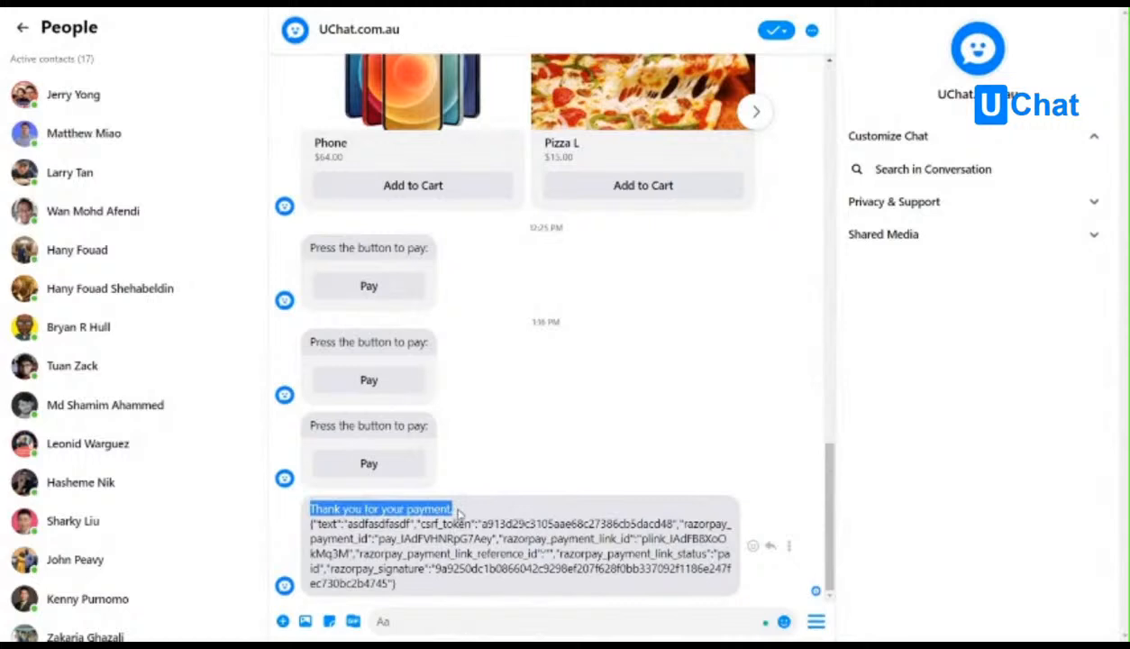
{"action": "left_click", "coordinate": [304, 541]}
{"action": "left_click_drag", "start_coordinate": [320, 526], "coordinate": [415, 586]}
{"action": "left_click", "coordinate": [418, 587]}
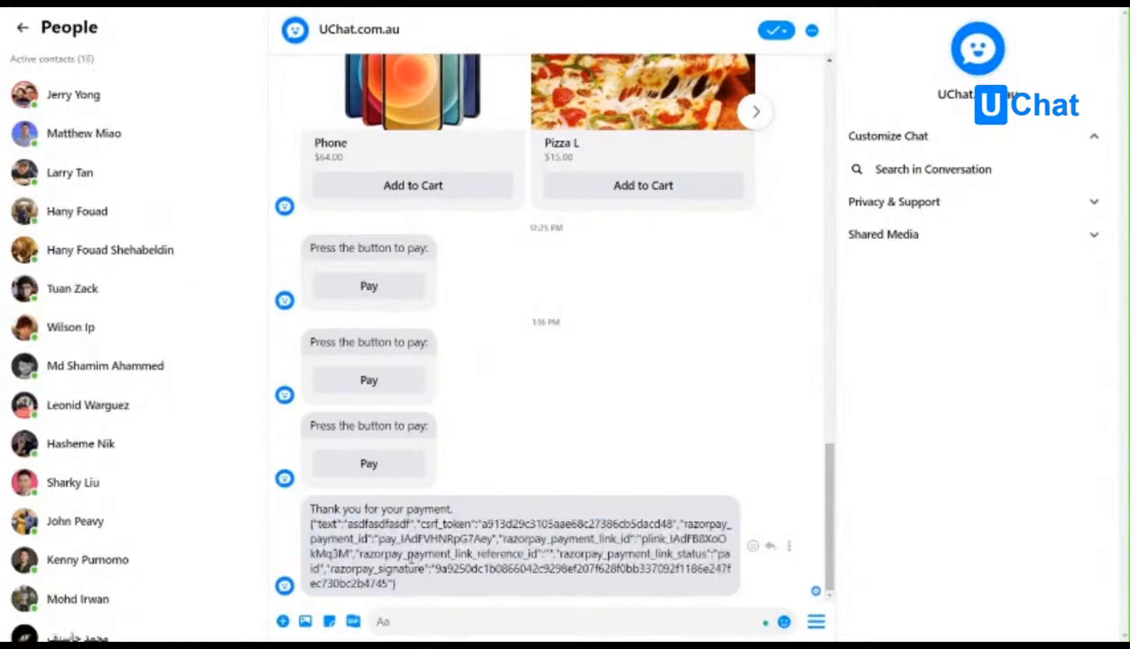
Examine the individual payment result fields, including text, csrf_token, razorpay_payment_id, the payment link fields and razorpay_signature.
{"action": "double_click", "coordinate": [360, 523]}
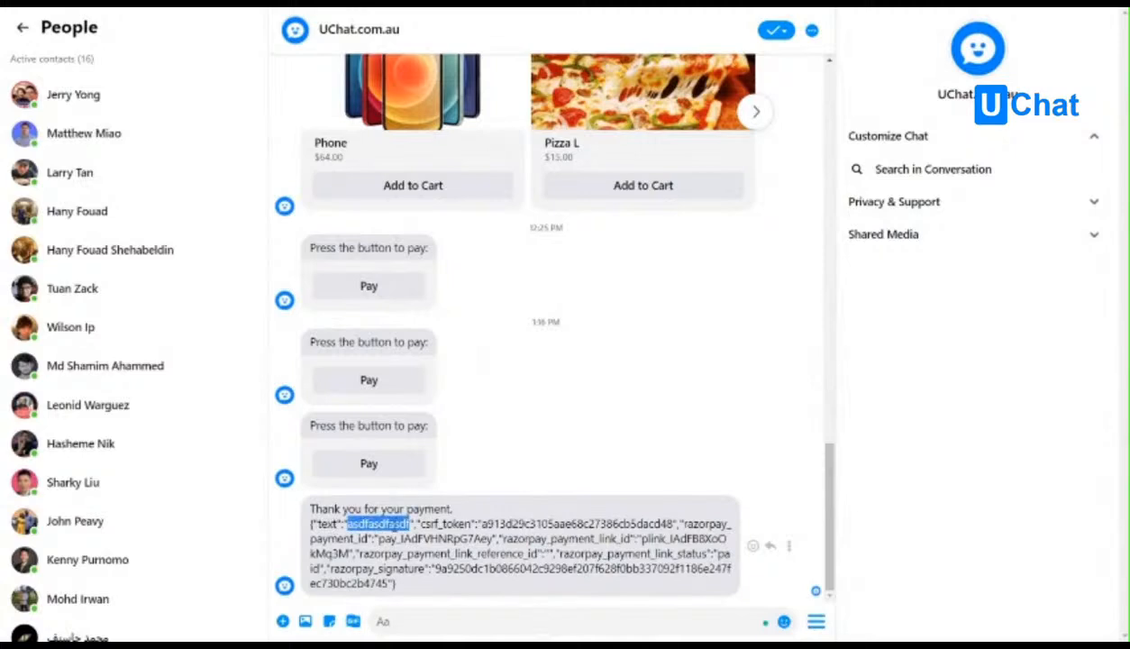
{"action": "double_click", "coordinate": [444, 524]}
{"action": "double_click", "coordinate": [577, 523]}
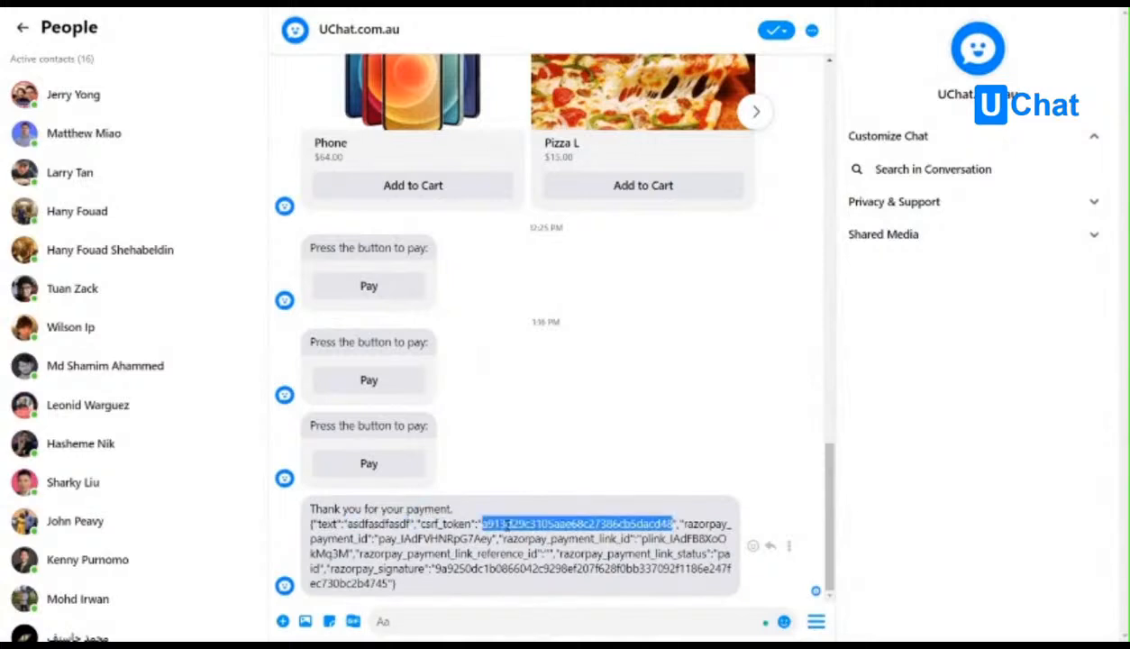
{"action": "double_click", "coordinate": [685, 523]}
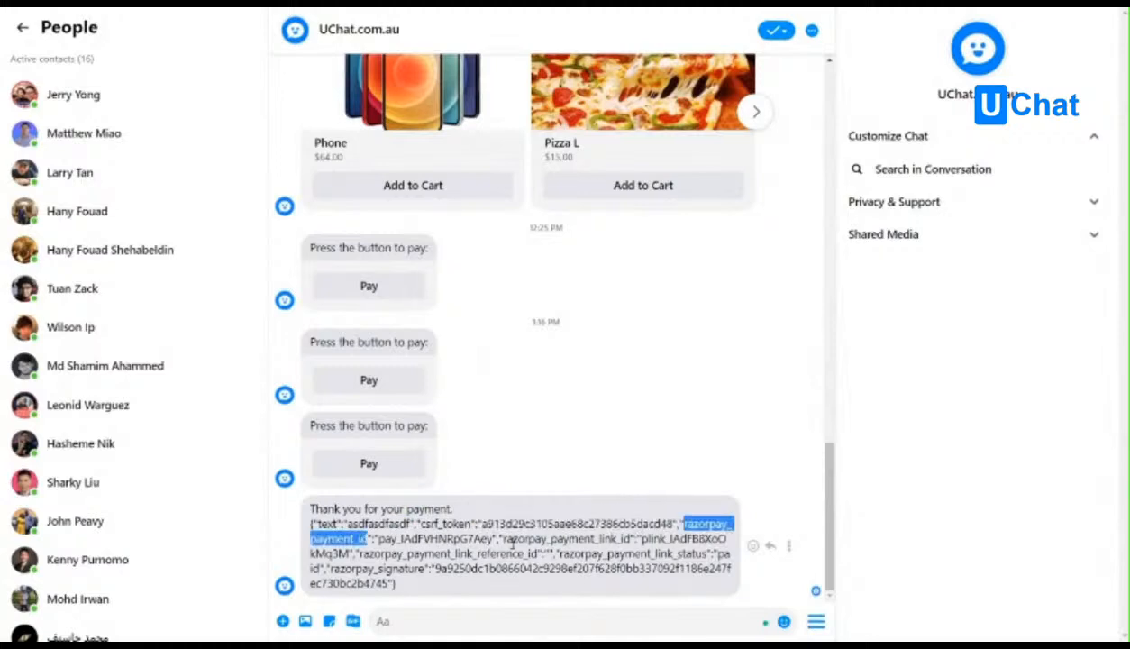
{"action": "double_click", "coordinate": [565, 539]}
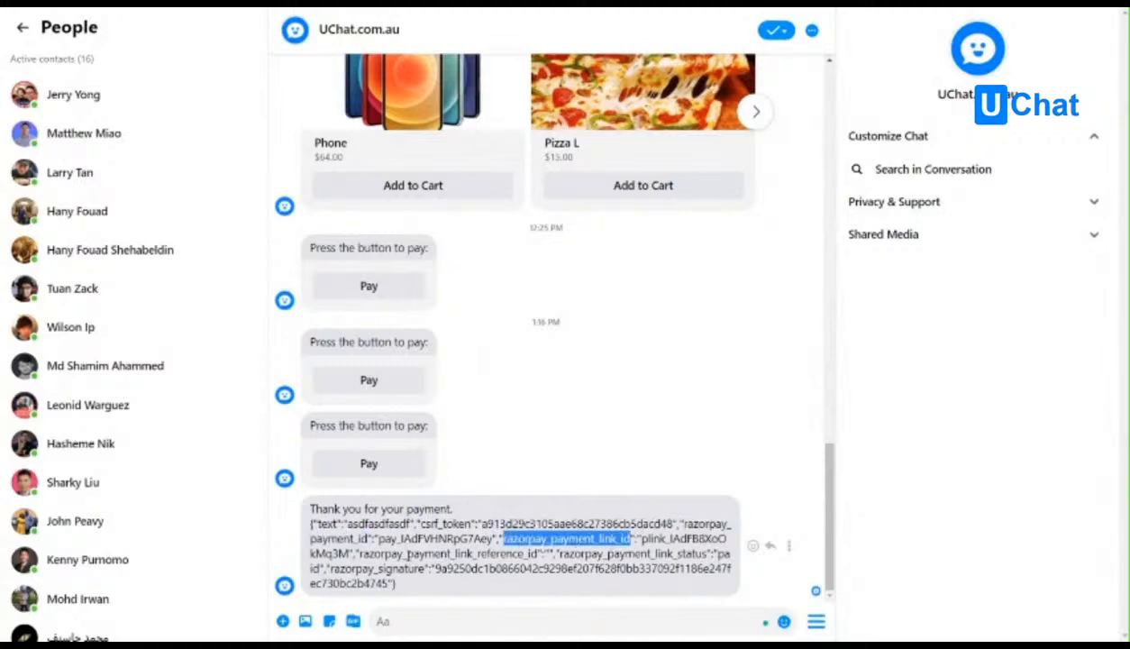
{"action": "double_click", "coordinate": [410, 555]}
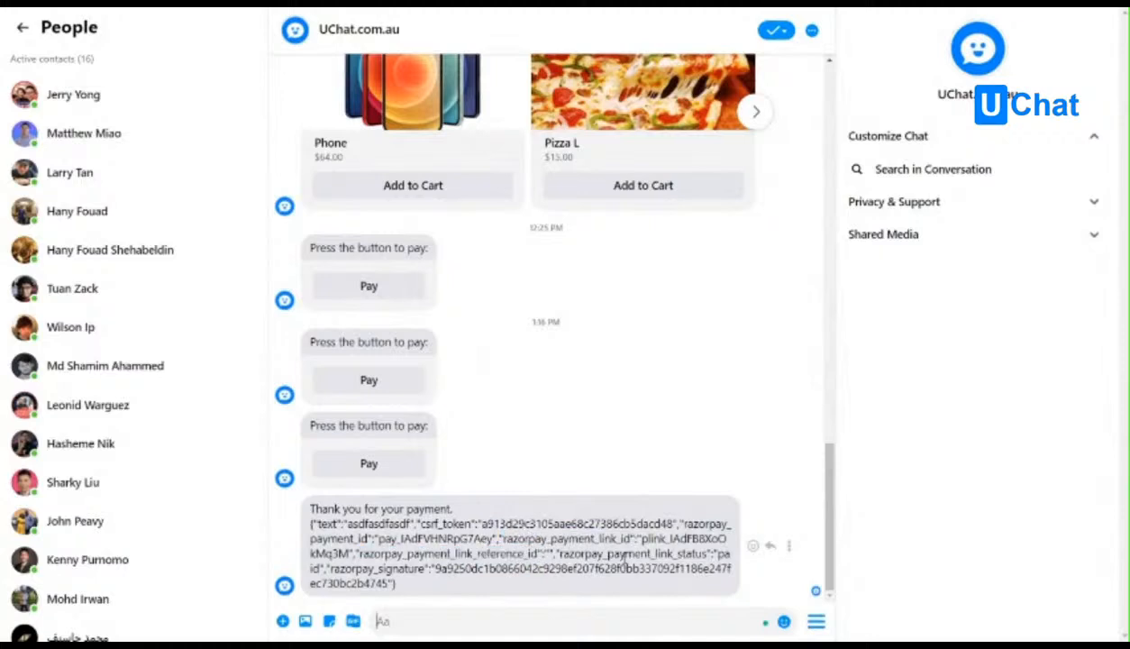
{"action": "double_click", "coordinate": [631, 553]}
{"action": "triple_click", "coordinate": [719, 553]}
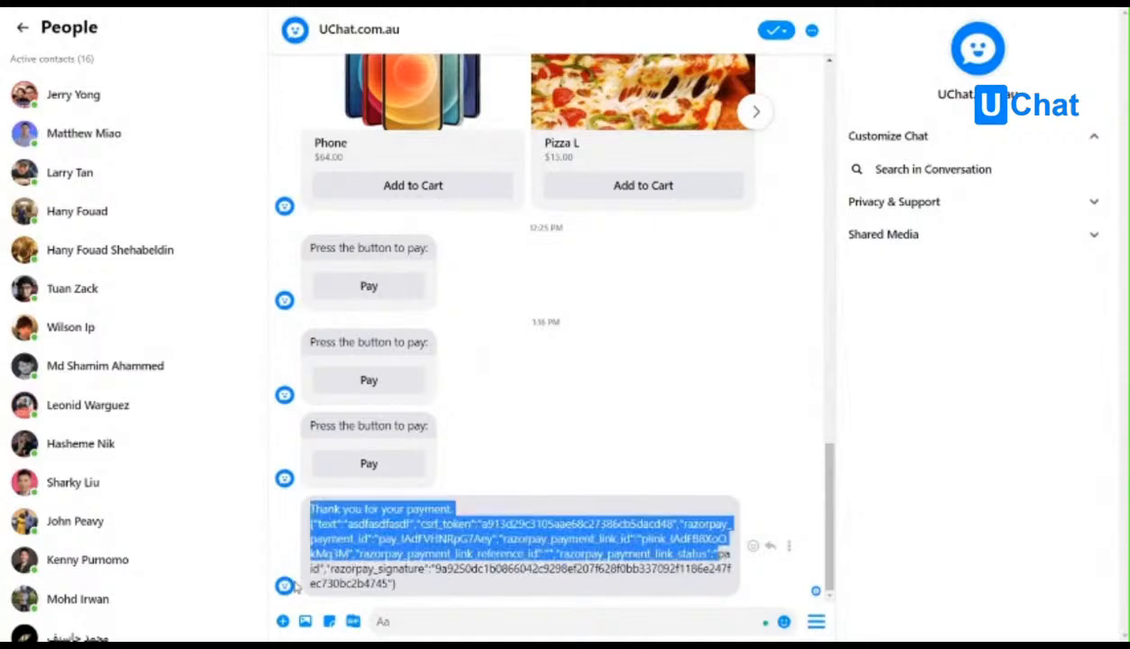
{"action": "double_click", "coordinate": [719, 553]}
{"action": "left_click", "coordinate": [487, 569]}
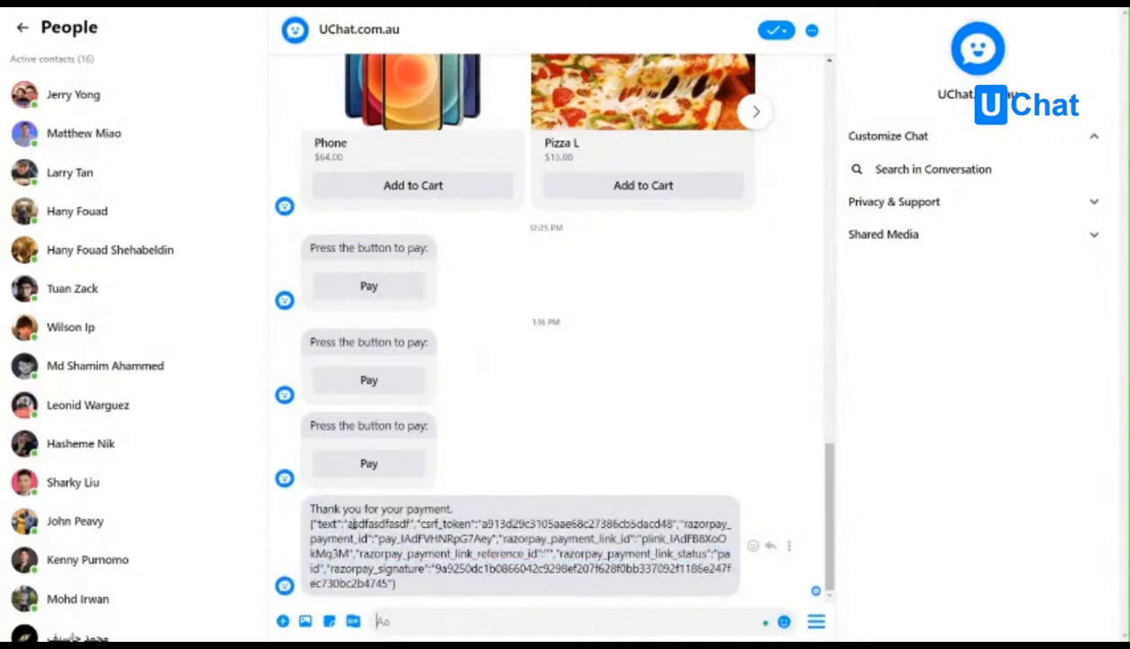
{"action": "double_click", "coordinate": [349, 523]}
{"action": "left_click_drag", "start_coordinate": [314, 523], "coordinate": [412, 523]}
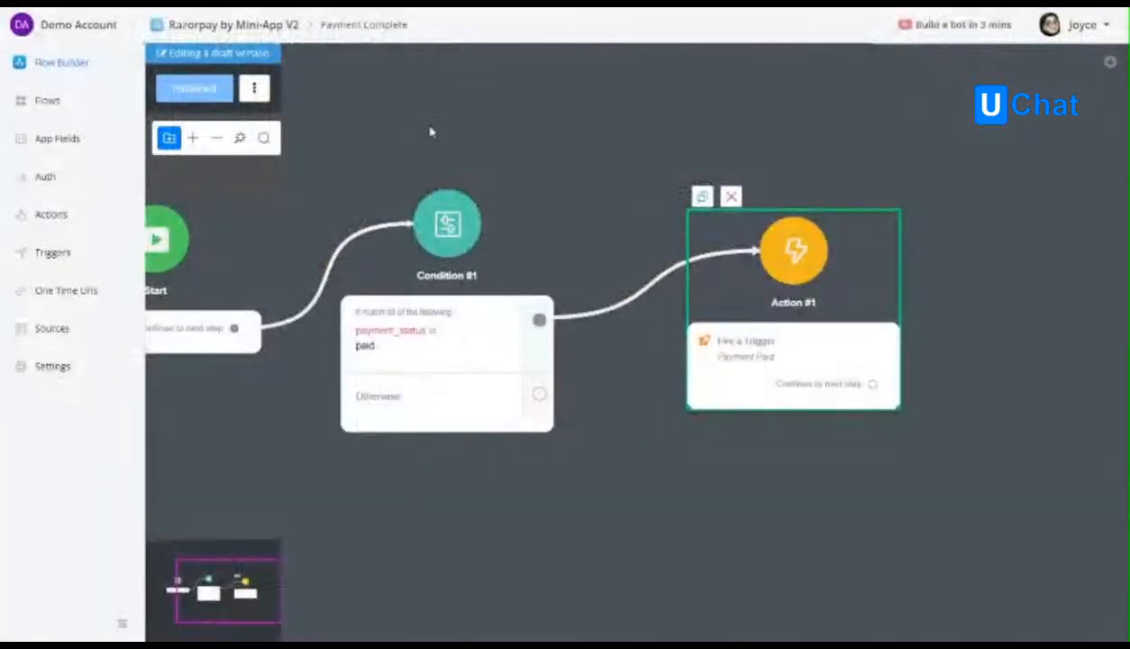
Review the mini-app's One Time Urls, flow canvas, flows, app fields and triggers, ending on the One Time Urls list.
{"action": "left_click", "coordinate": [110, 300]}
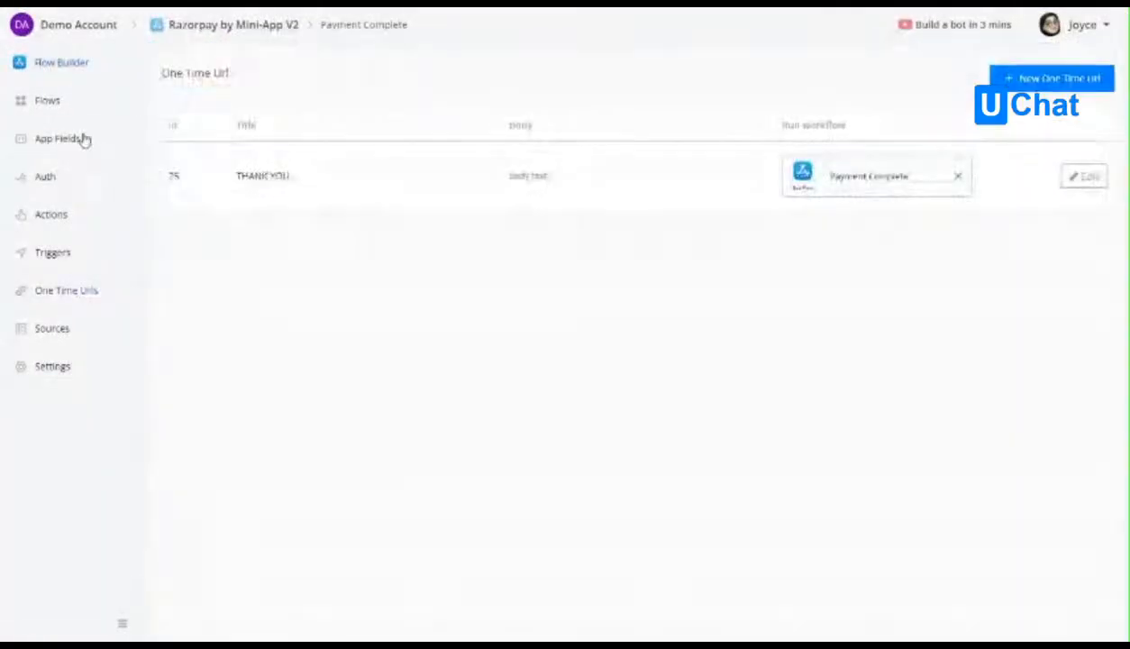
{"action": "left_click", "coordinate": [83, 69]}
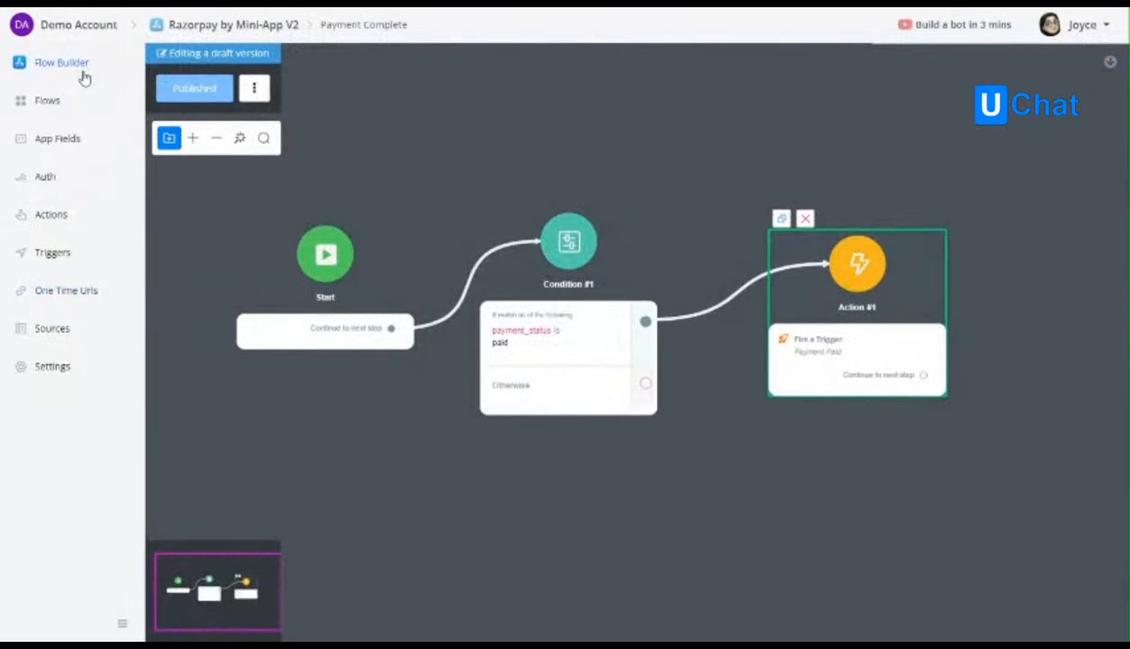
{"action": "left_click", "coordinate": [75, 105]}
{"action": "left_click", "coordinate": [75, 72]}
{"action": "left_click", "coordinate": [63, 103]}
{"action": "left_click", "coordinate": [79, 142]}
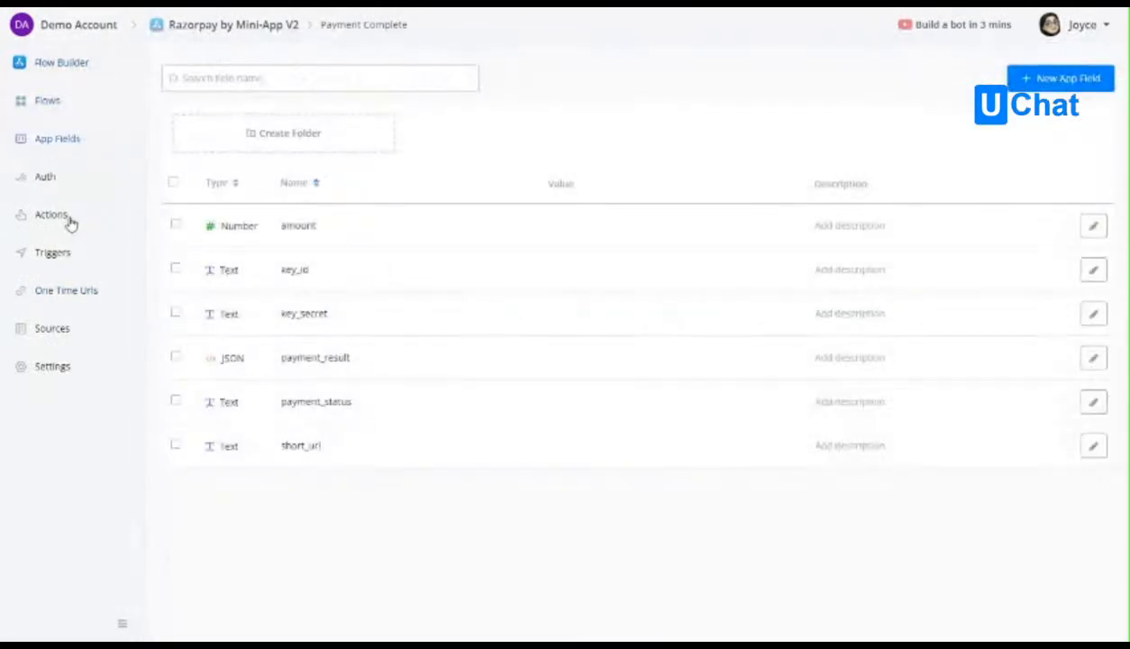
{"action": "left_click", "coordinate": [52, 252]}
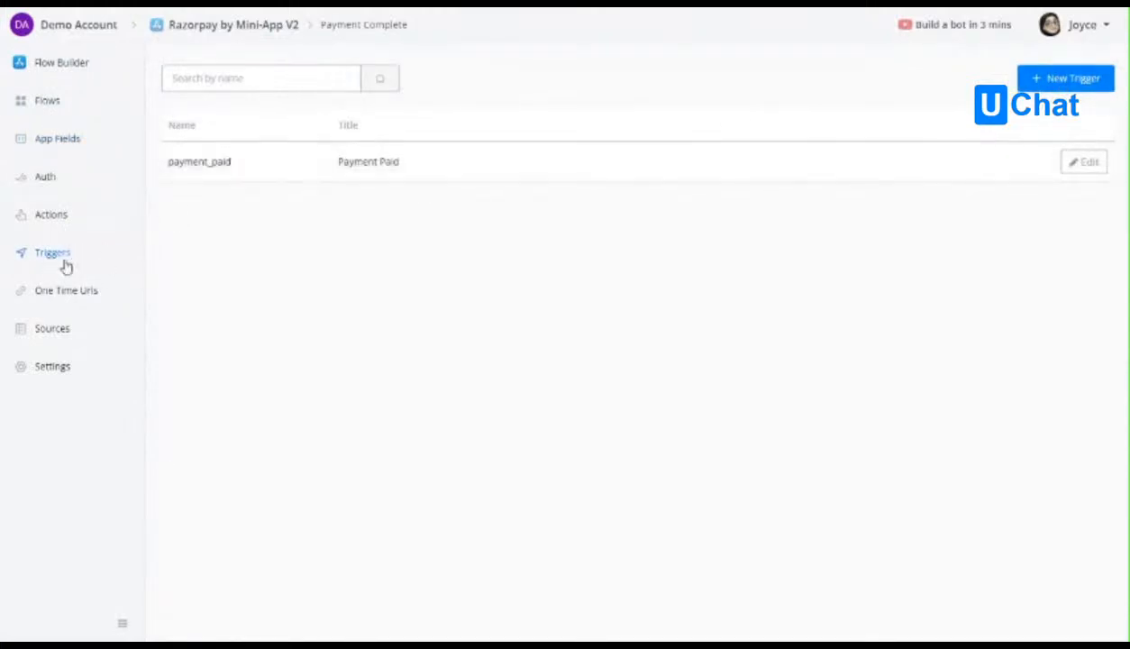
{"action": "left_click", "coordinate": [76, 289]}
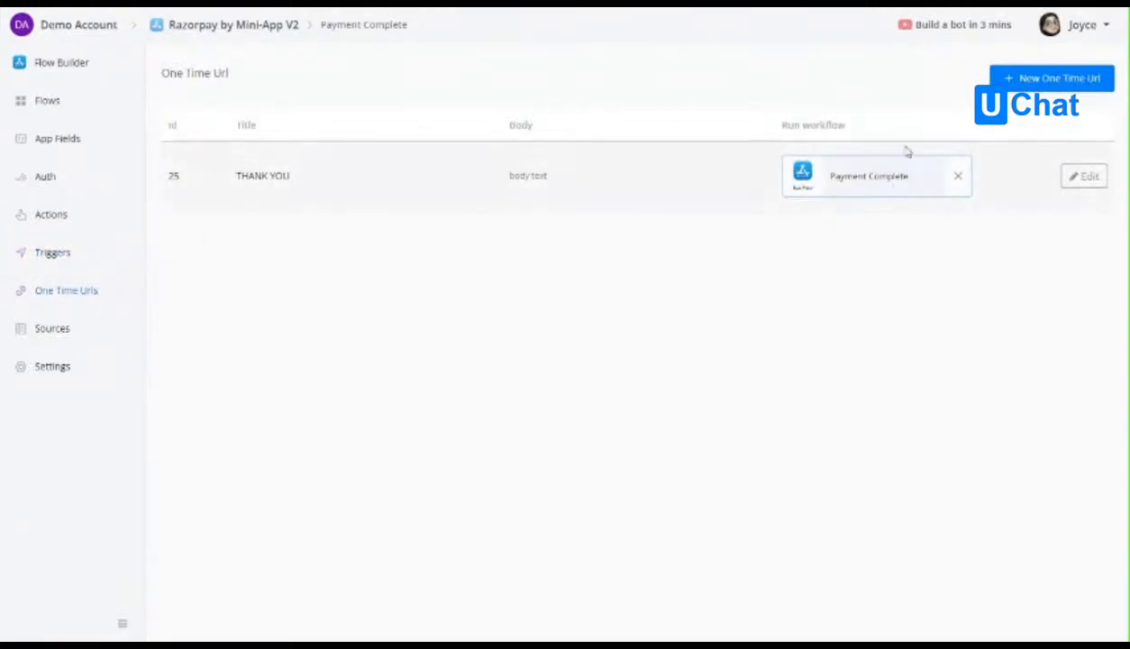
Open the Payment Complete one time URL for editing and examine its sample JSON payload and field mappings.
{"action": "left_click", "coordinate": [1086, 176]}
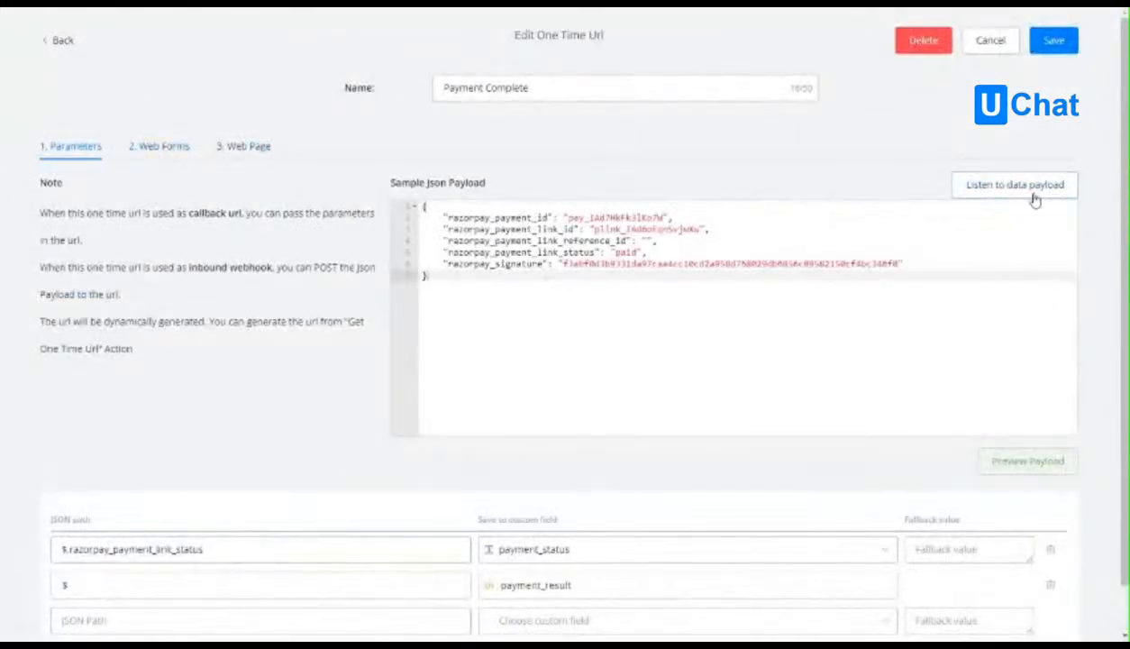
{"action": "left_click_drag", "start_coordinate": [431, 275], "coordinate": [416, 206]}
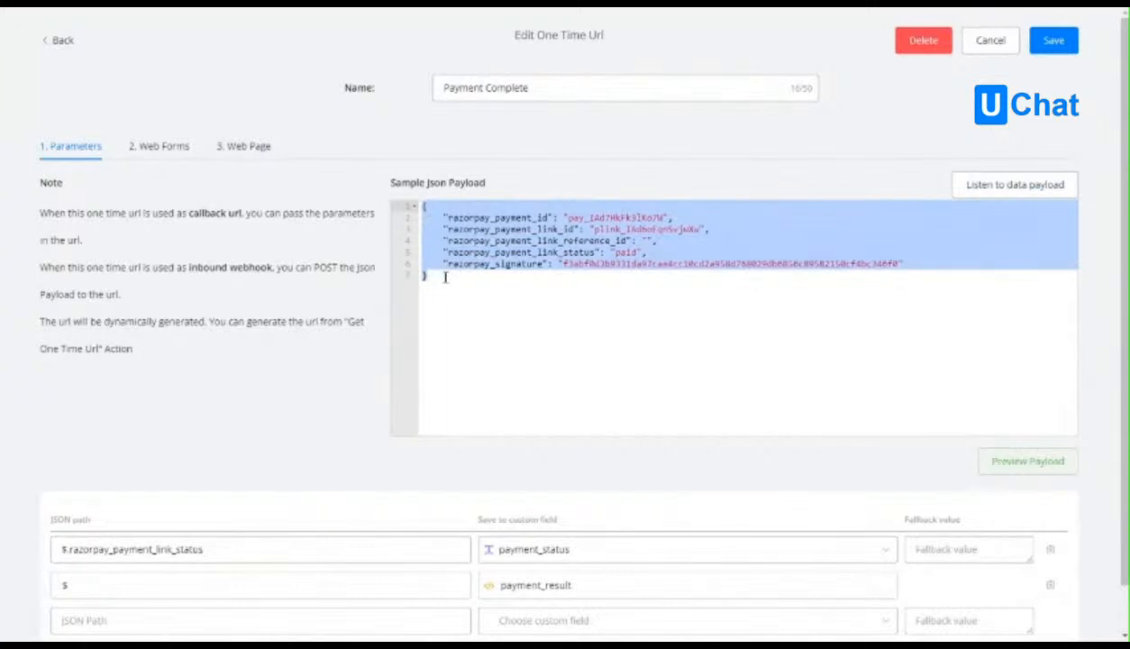
{"action": "left_click", "coordinate": [446, 283]}
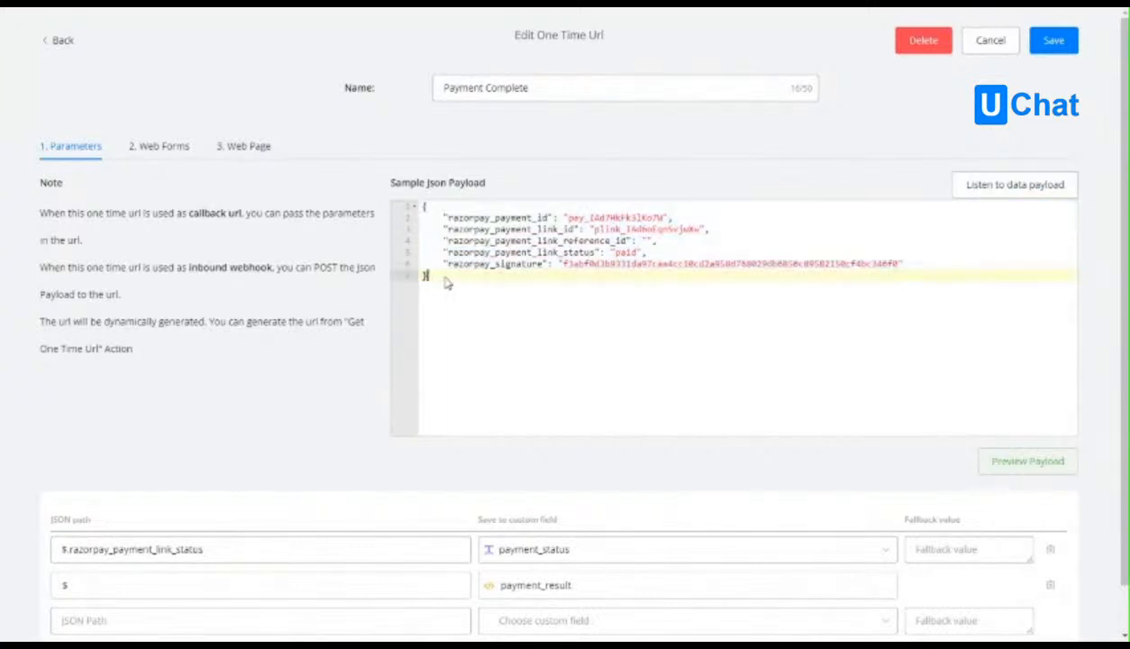
{"action": "left_click", "coordinate": [491, 241]}
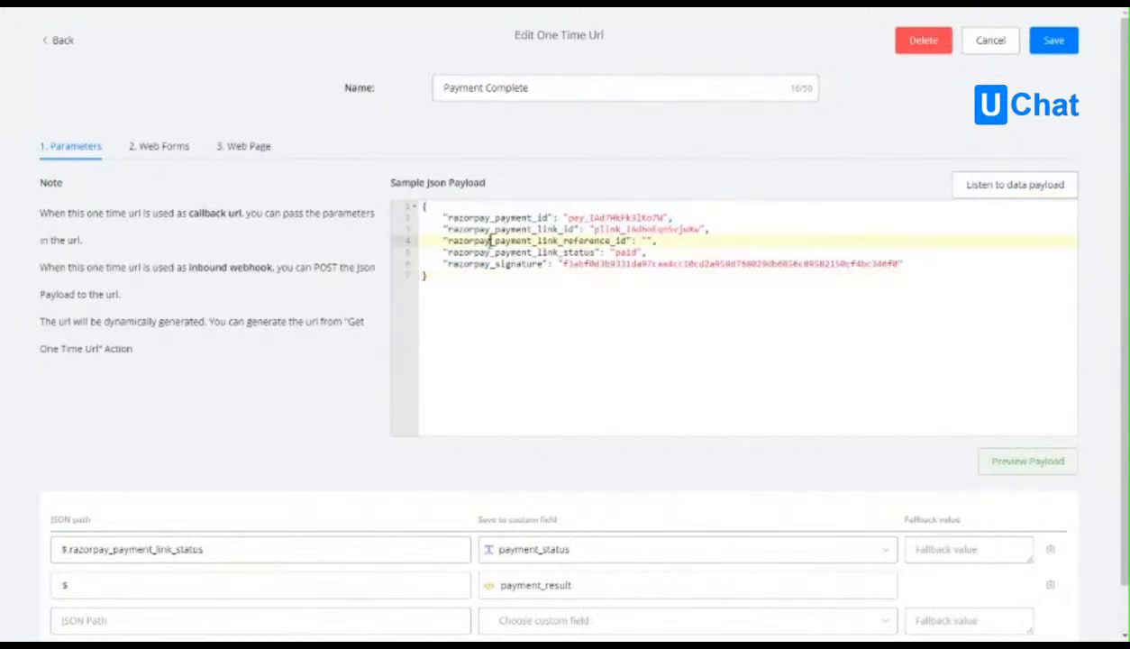
{"action": "scroll", "coordinate": [406, 406], "scroll_direction": "down", "scroll_amount": 1}
{"action": "scroll", "coordinate": [550, 455], "scroll_direction": "up", "scroll_amount": 1}
Examine the one time URL's web form and web page settings, including expiry and workflow, and leave the editor without saving.
{"action": "left_click", "coordinate": [161, 146]}
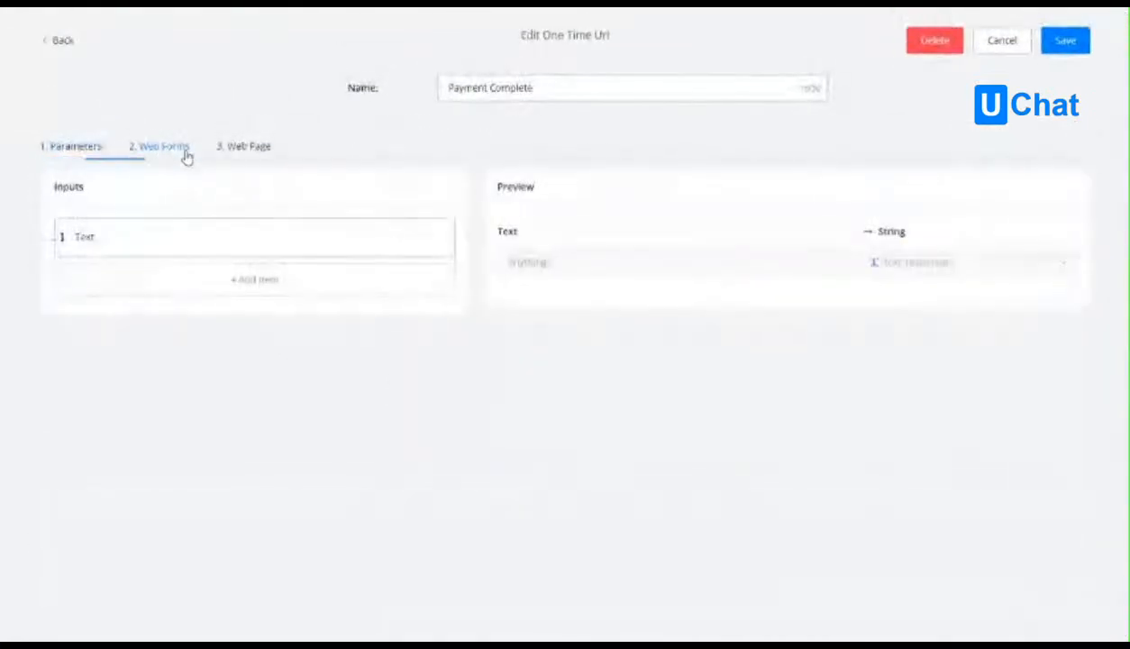
{"action": "left_click", "coordinate": [253, 150]}
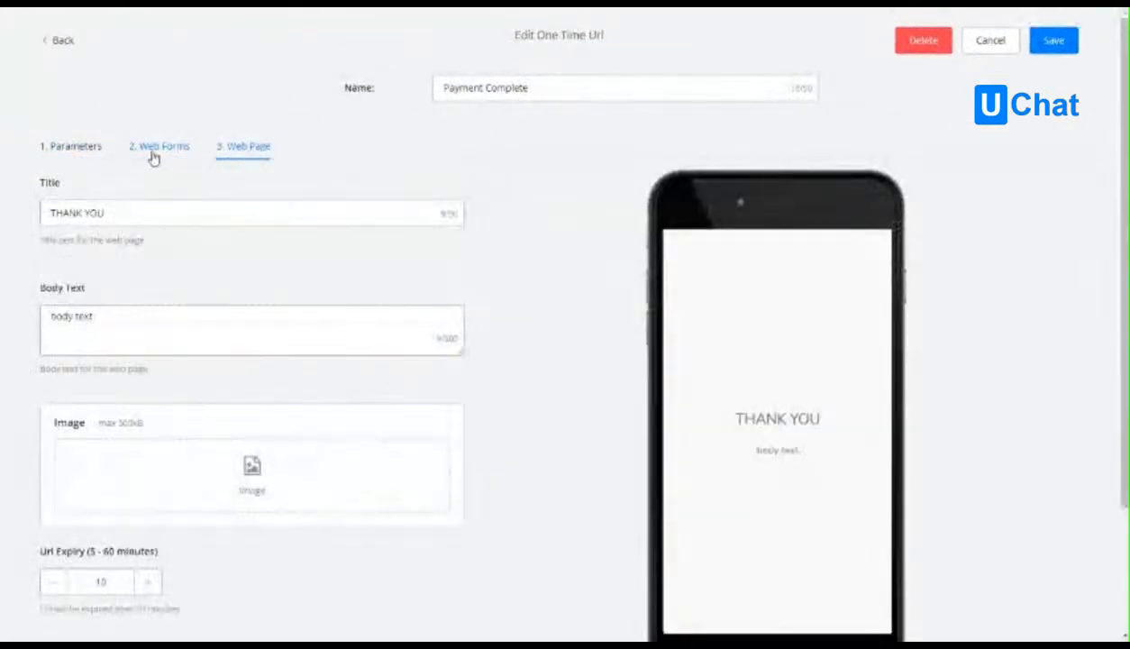
{"action": "left_click", "coordinate": [151, 151]}
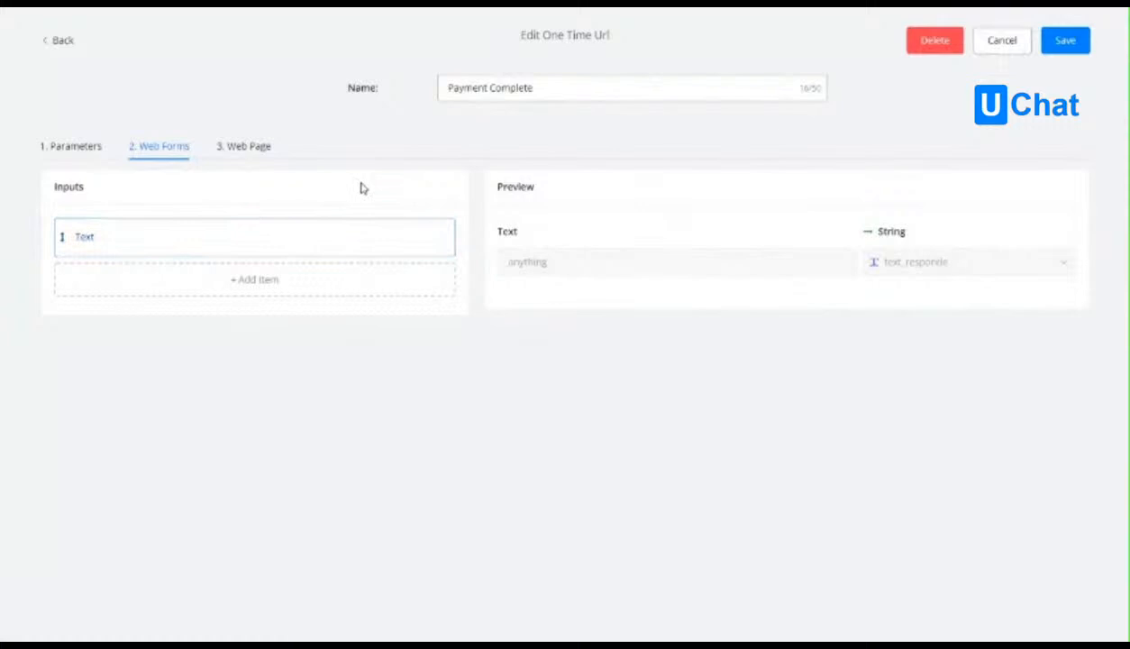
{"action": "left_click", "coordinate": [248, 148]}
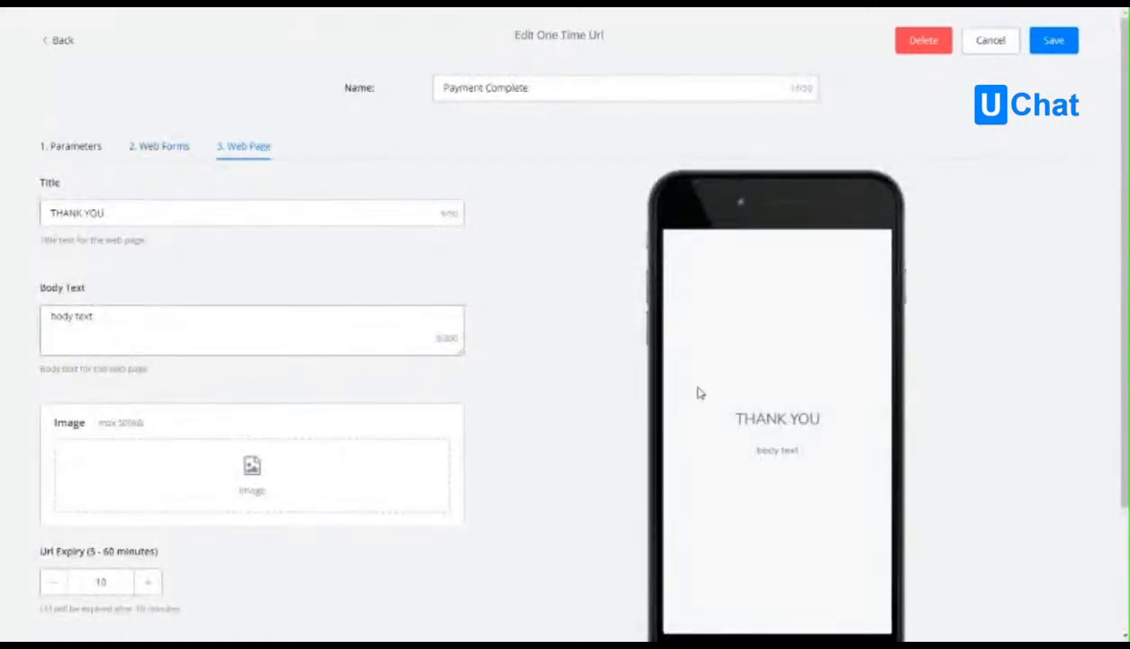
{"action": "scroll", "coordinate": [701, 393], "scroll_direction": "down", "scroll_amount": 2}
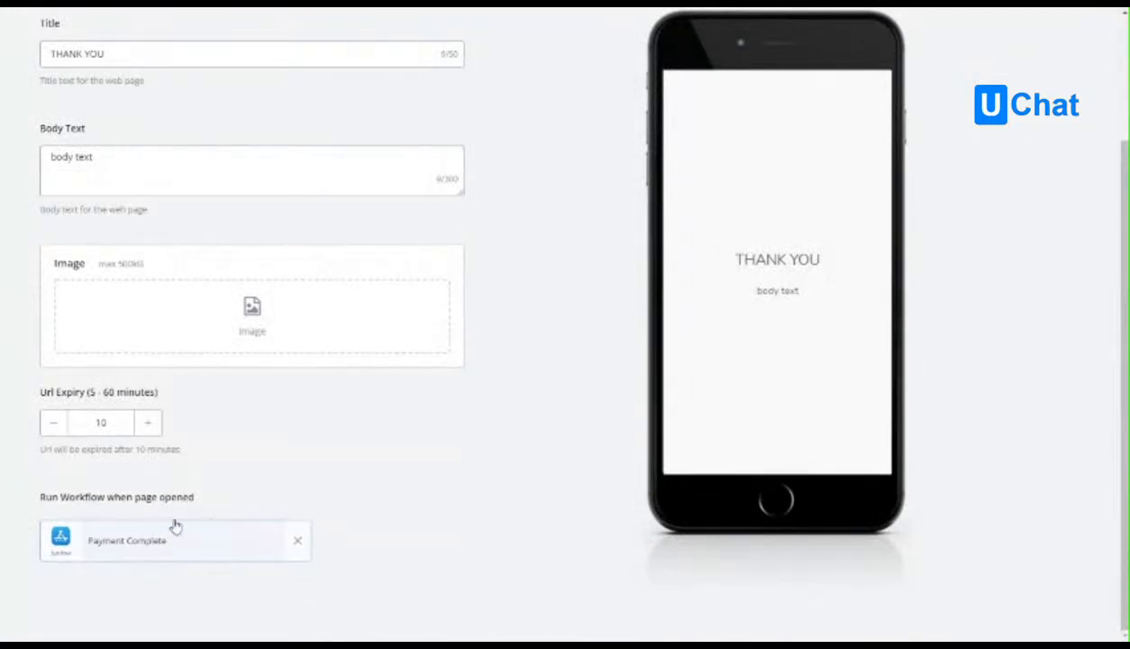
{"action": "scroll", "coordinate": [221, 534], "scroll_direction": "up", "scroll_amount": 2}
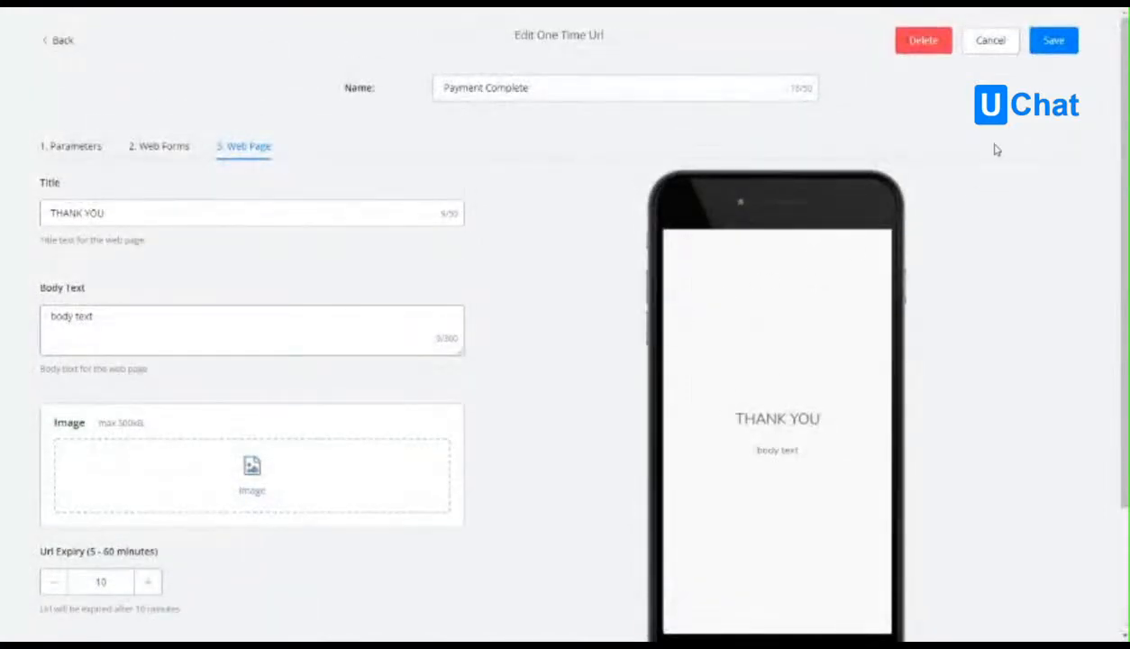
{"action": "left_click", "coordinate": [993, 45]}
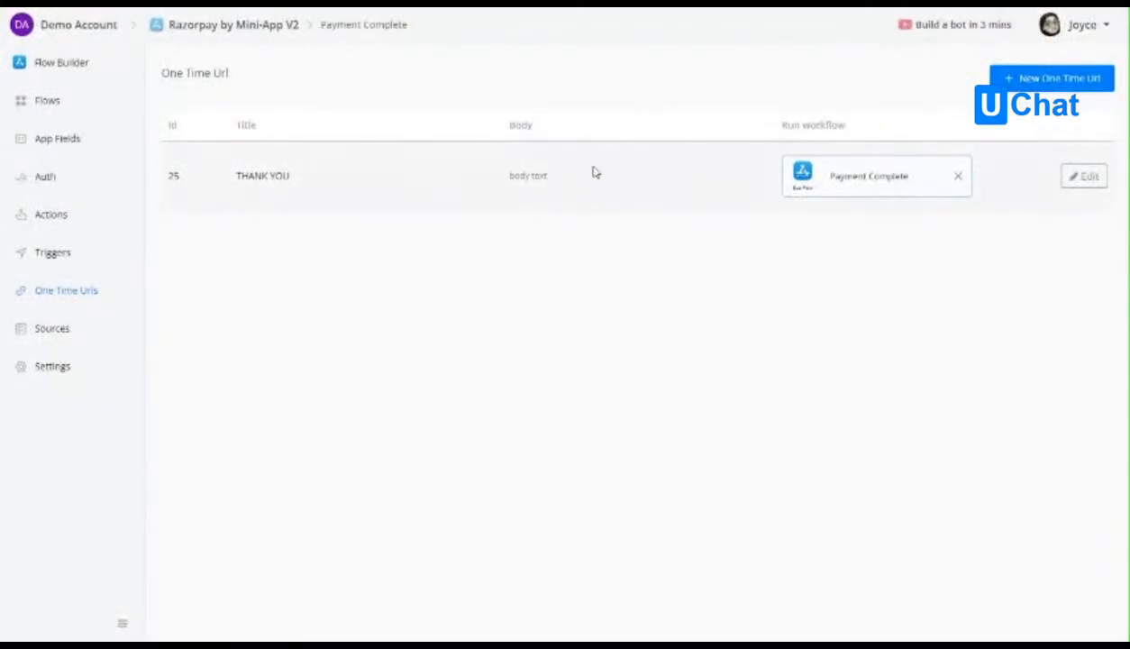
Open the Get Link flow and examine the body of its External Request, closing it without saving.
{"action": "left_click", "coordinate": [48, 101]}
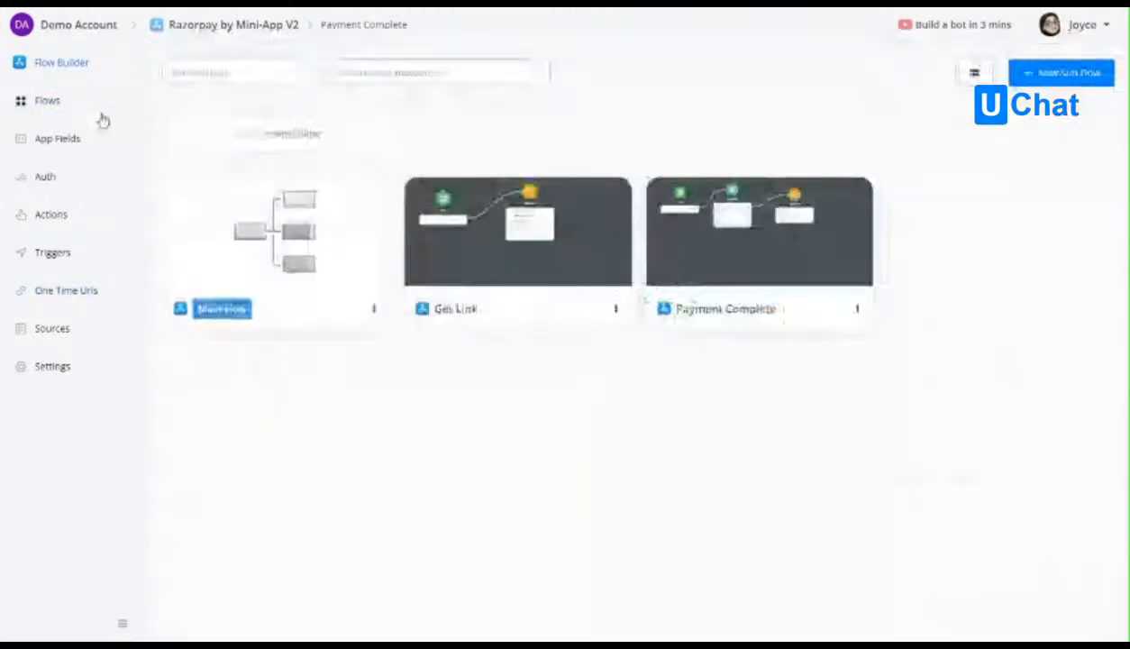
{"action": "left_click", "coordinate": [509, 255]}
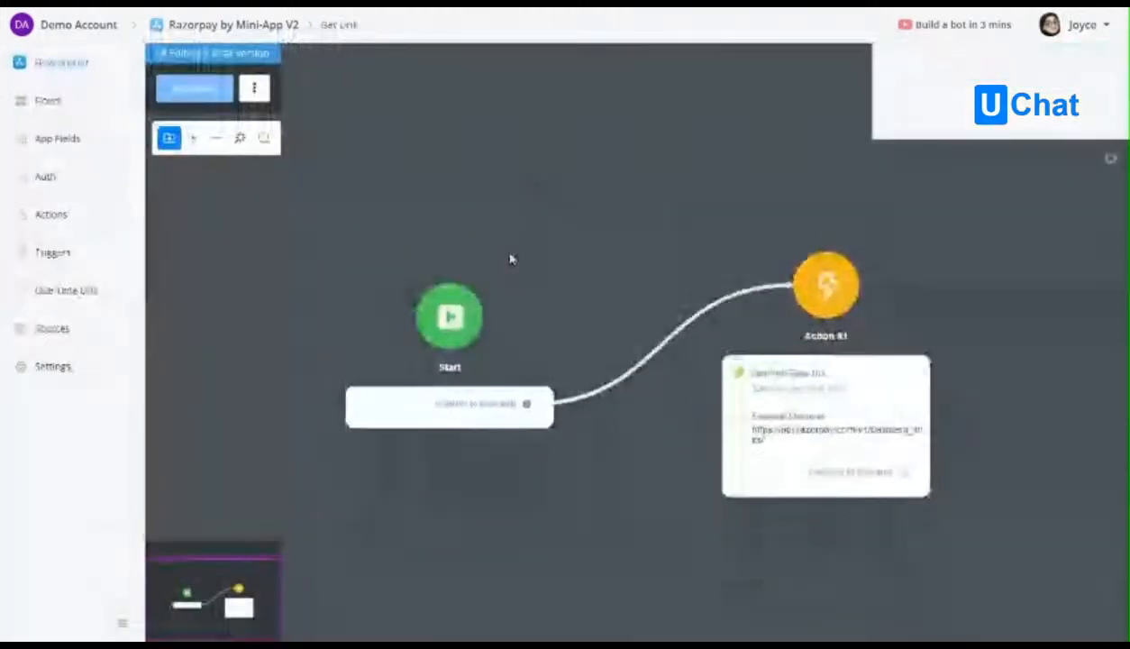
{"action": "left_click", "coordinate": [723, 379]}
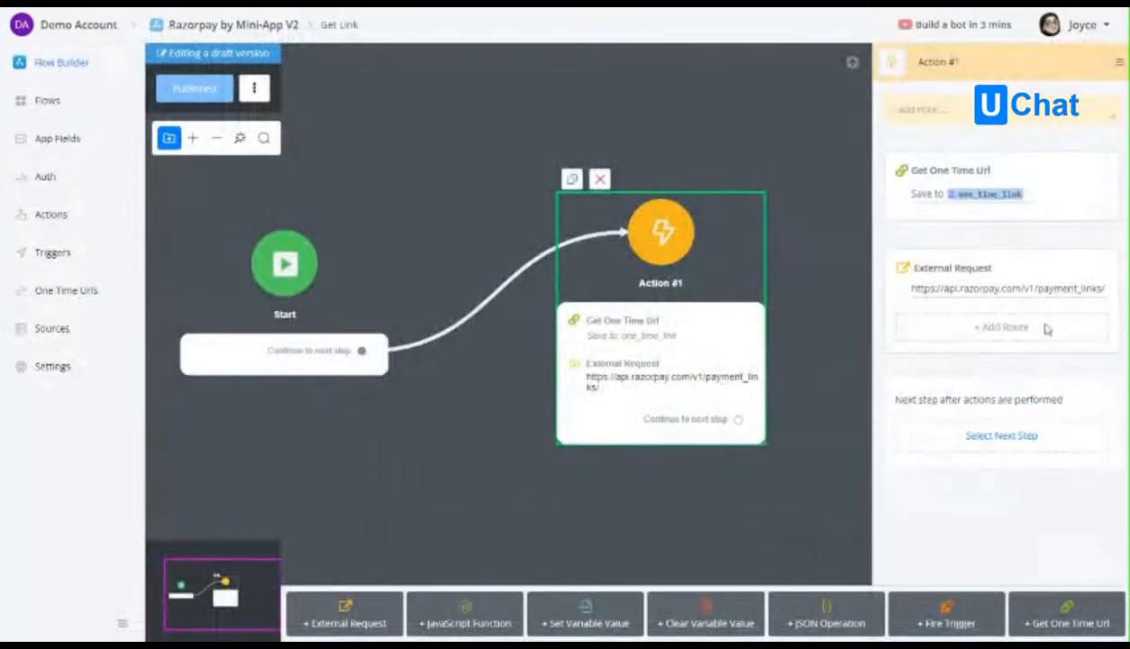
{"action": "left_click", "coordinate": [986, 287]}
{"action": "left_click", "coordinate": [244, 156]}
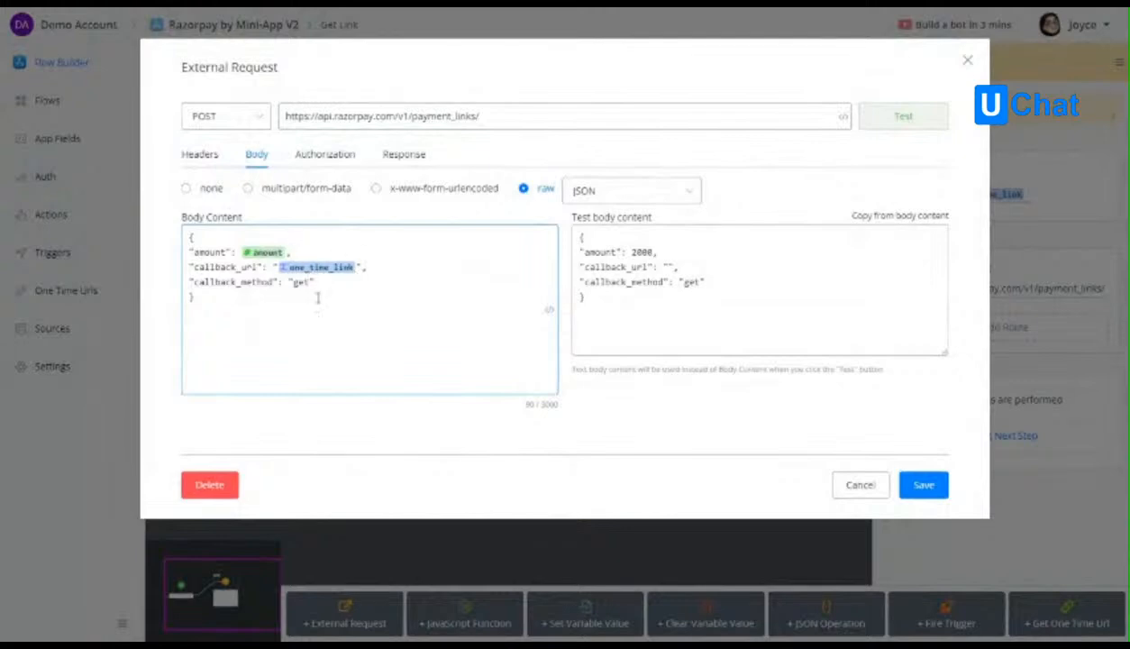
{"action": "left_click", "coordinate": [867, 487]}
Look over the mini-app's sub flows, and view the trigger types available in the UChat.com.au Support bot's automation.
{"action": "left_click", "coordinate": [50, 100]}
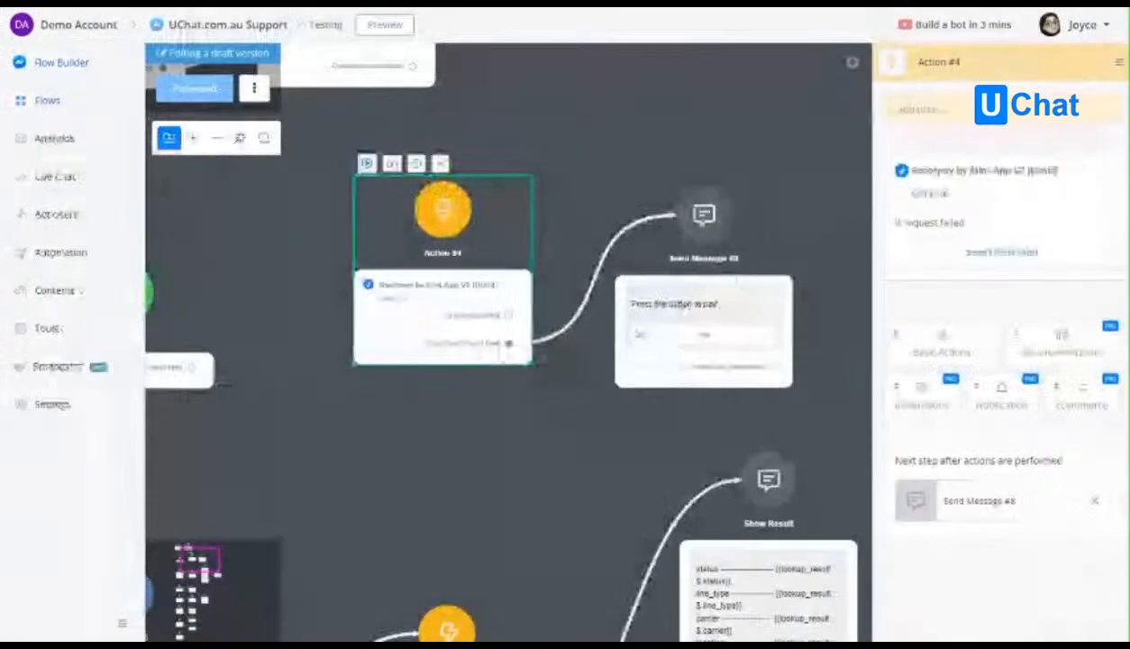
{"action": "left_click", "coordinate": [72, 255]}
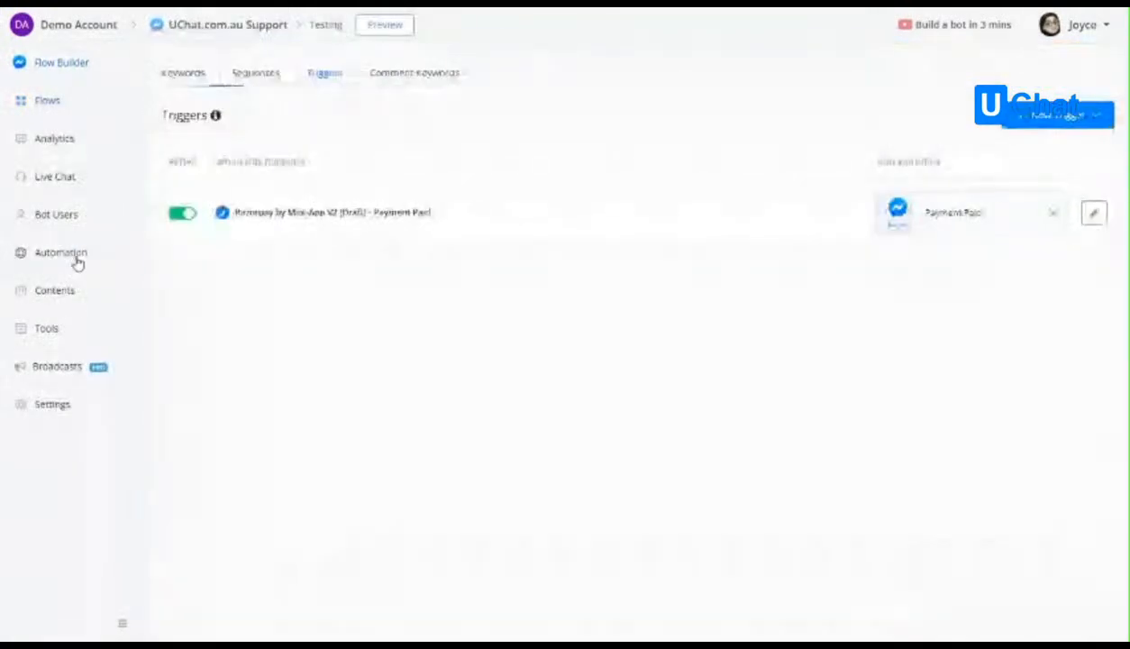
{"action": "left_click", "coordinate": [1064, 116]}
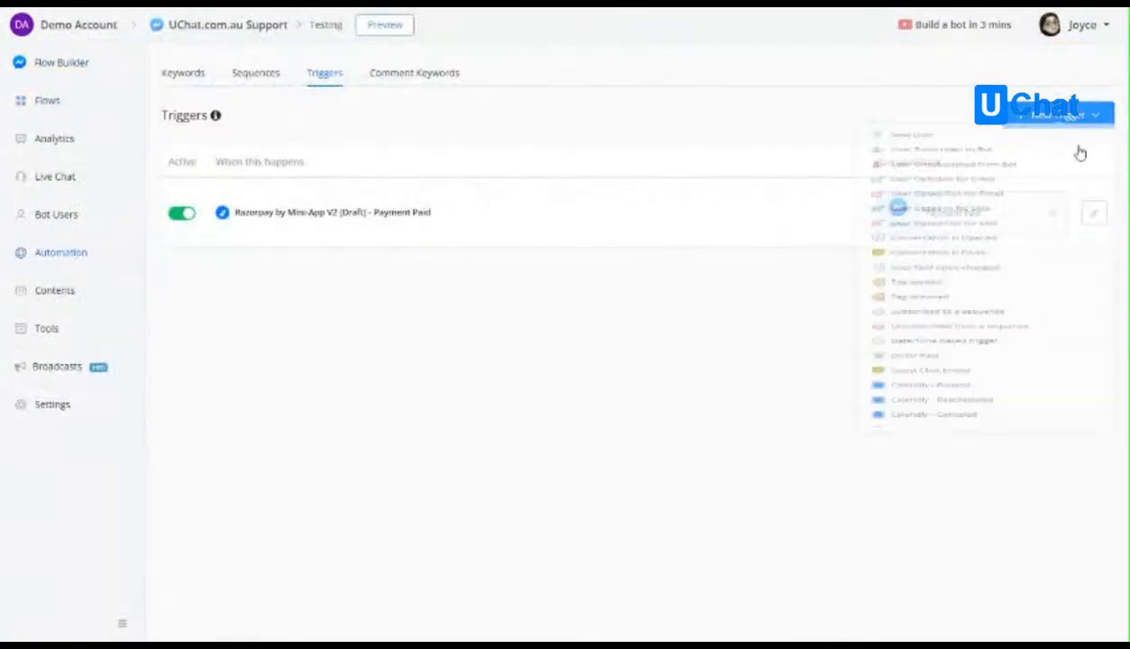
{"action": "left_click", "coordinate": [487, 381]}
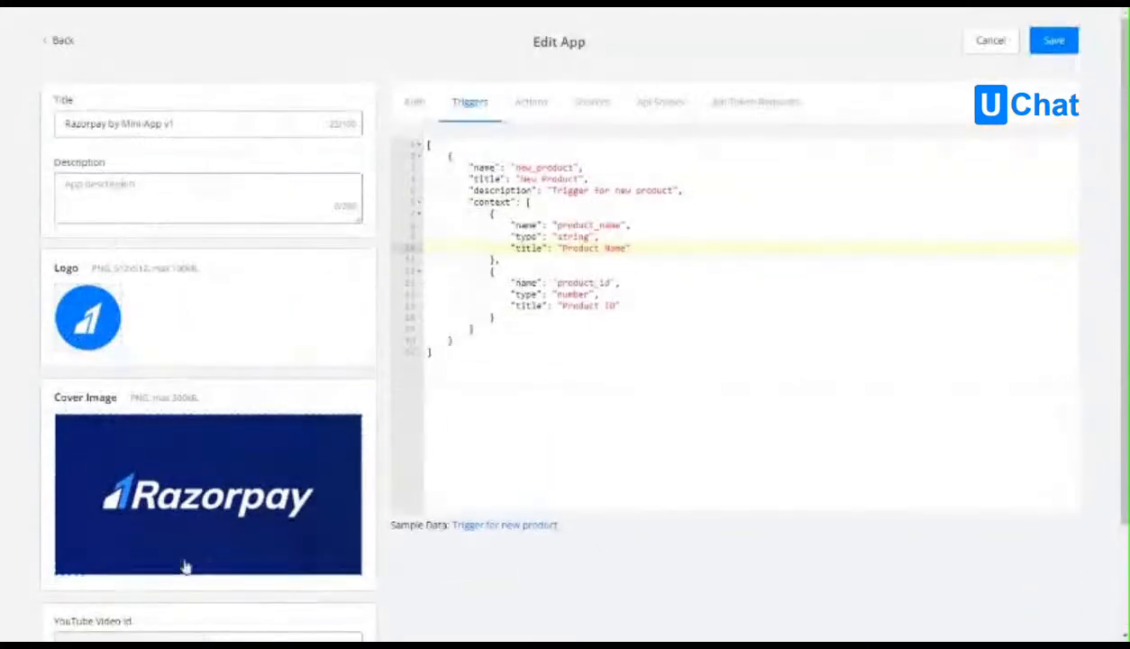
Review the Auth, Triggers, Actions and Sources definitions of the Razorpay by Mini-App v1 app for comparison.
{"action": "left_click", "coordinate": [413, 107]}
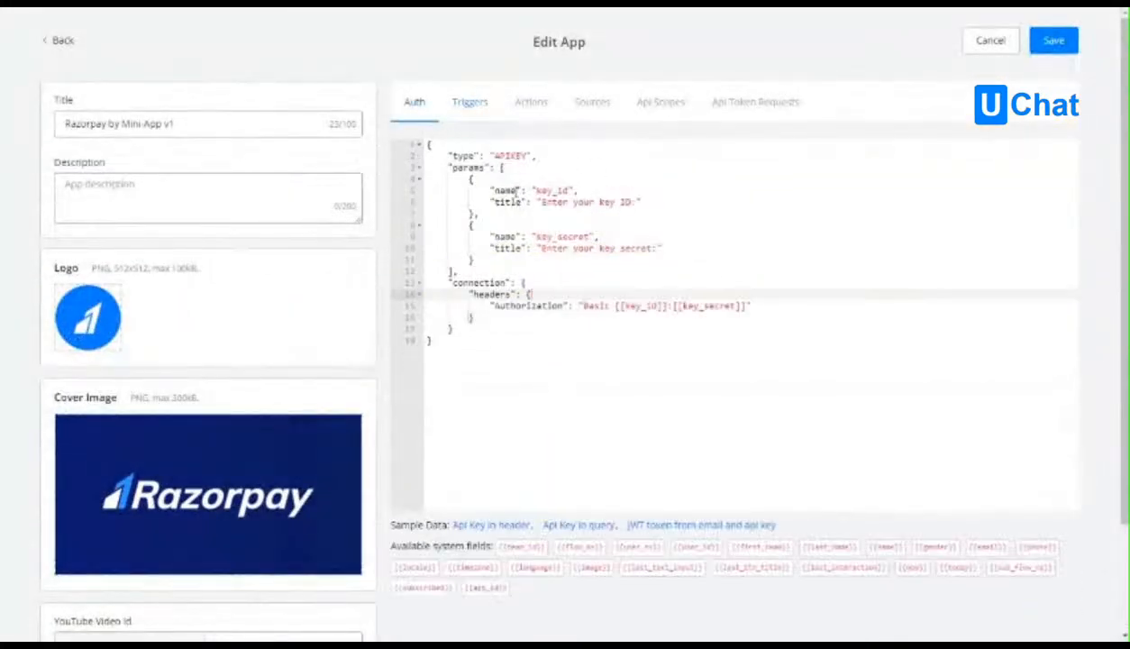
{"action": "left_click", "coordinate": [469, 103]}
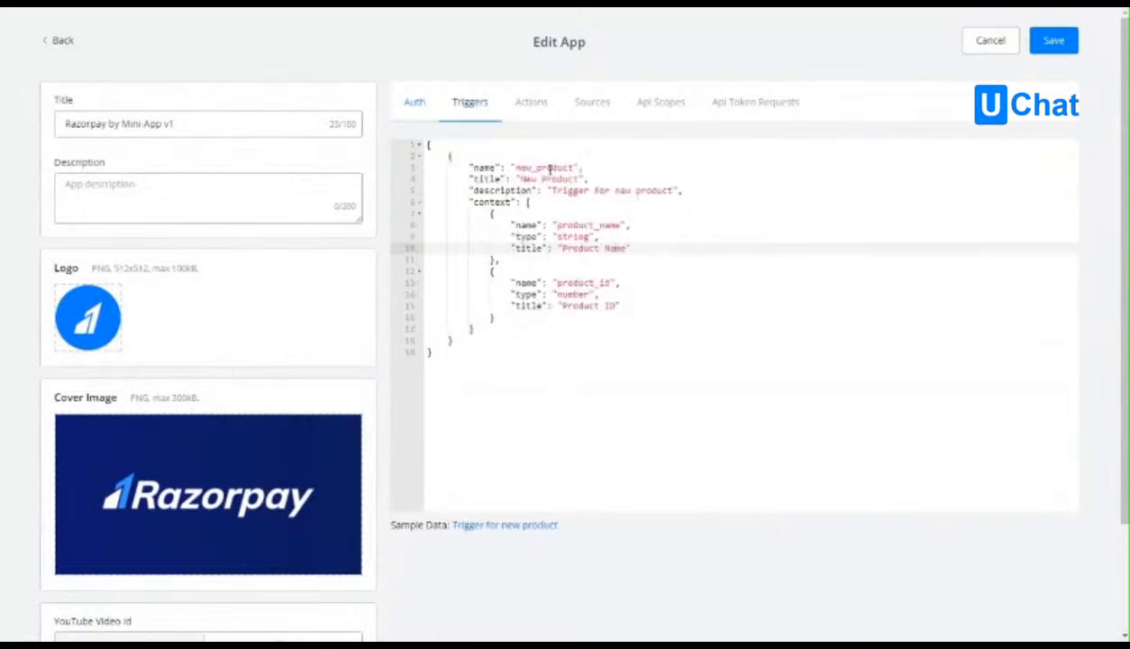
{"action": "left_click", "coordinate": [532, 104]}
{"action": "scroll", "coordinate": [633, 323], "scroll_direction": "down", "scroll_amount": 4}
{"action": "left_click", "coordinate": [638, 286]}
{"action": "scroll", "coordinate": [638, 286], "scroll_direction": "up", "scroll_amount": 4}
{"action": "left_click", "coordinate": [593, 106]}
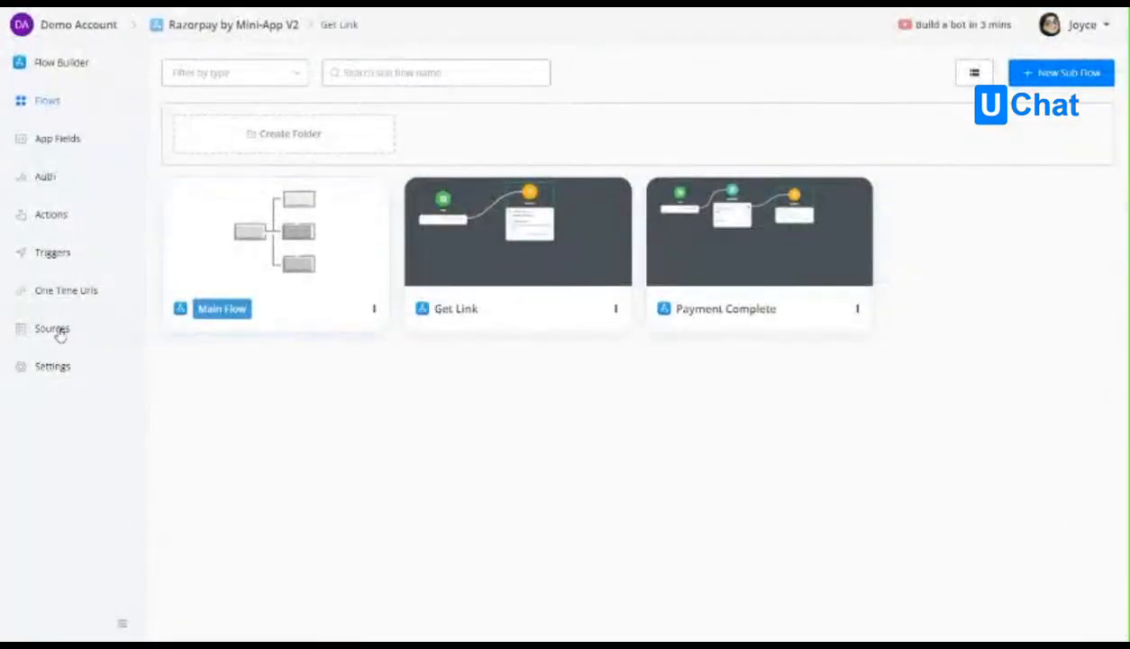
Create a new source of type Static in Razorpay by Mini-App V2, named gender with the title Gender.
{"action": "left_click", "coordinate": [56, 329]}
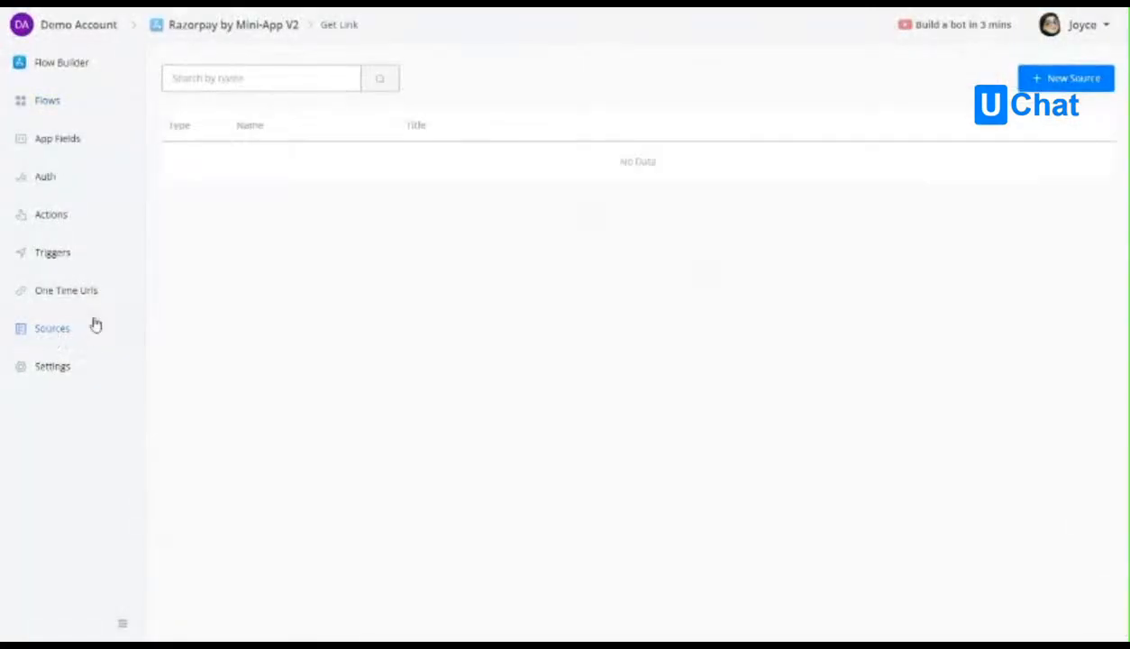
{"action": "left_click", "coordinate": [1063, 78]}
{"action": "left_click", "coordinate": [416, 149]}
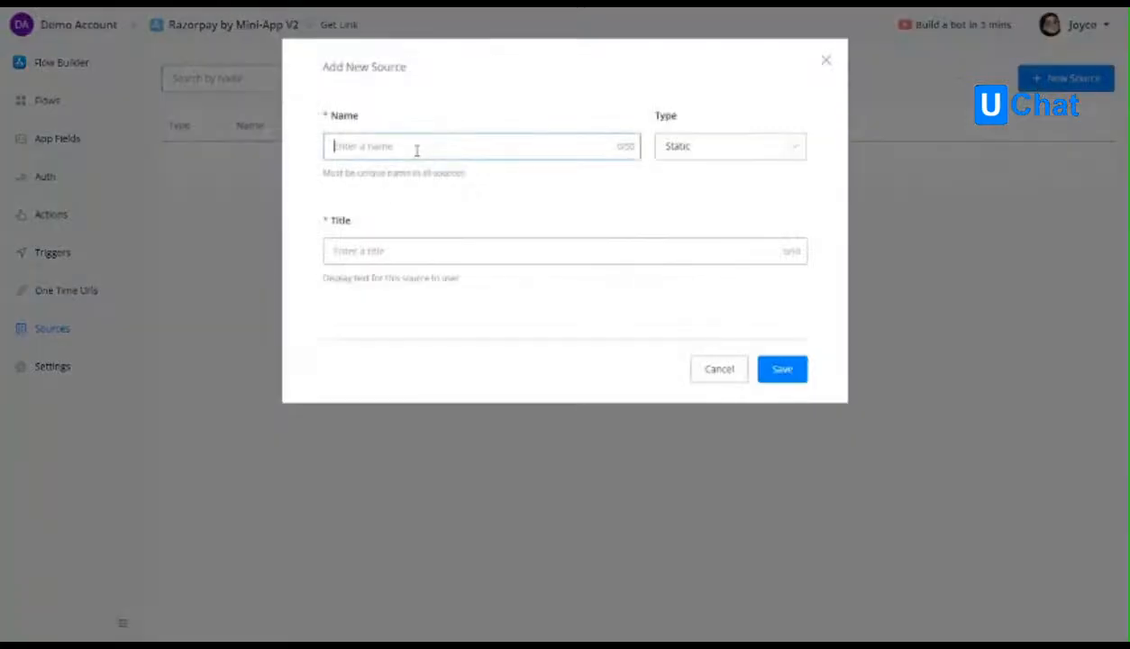
{"action": "left_click", "coordinate": [729, 158]}
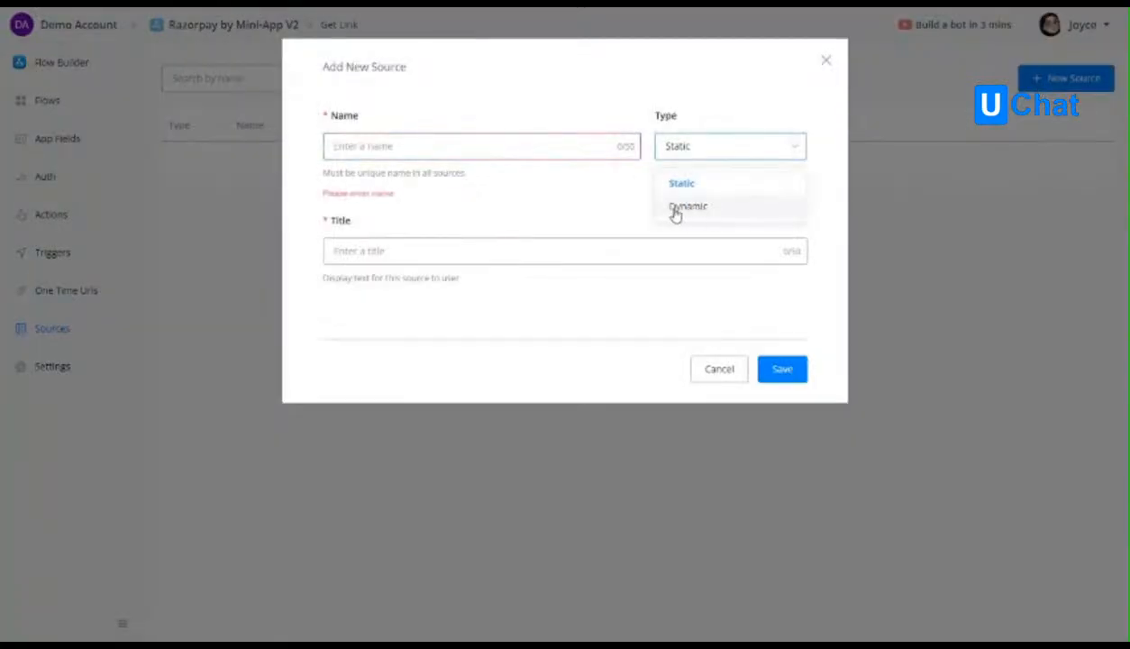
{"action": "left_click", "coordinate": [688, 205]}
{"action": "left_click", "coordinate": [694, 151]}
{"action": "left_click", "coordinate": [701, 185]}
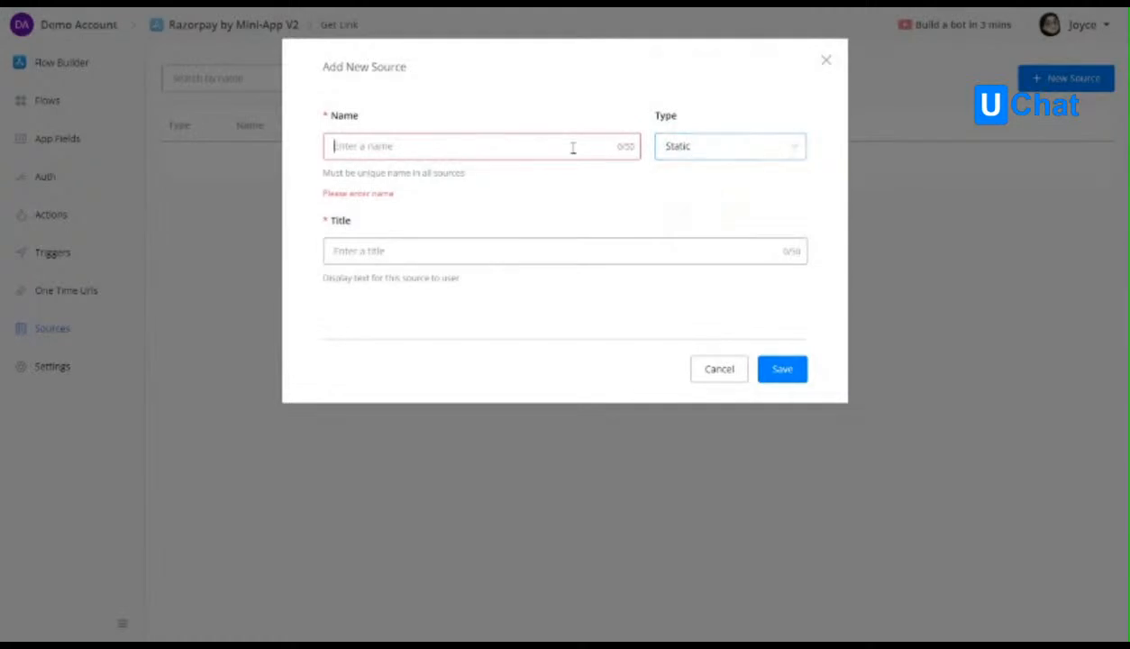
{"action": "type", "text": "gend"}
{"action": "left_click", "coordinate": [474, 250]}
{"action": "type", "text": "Gender"}
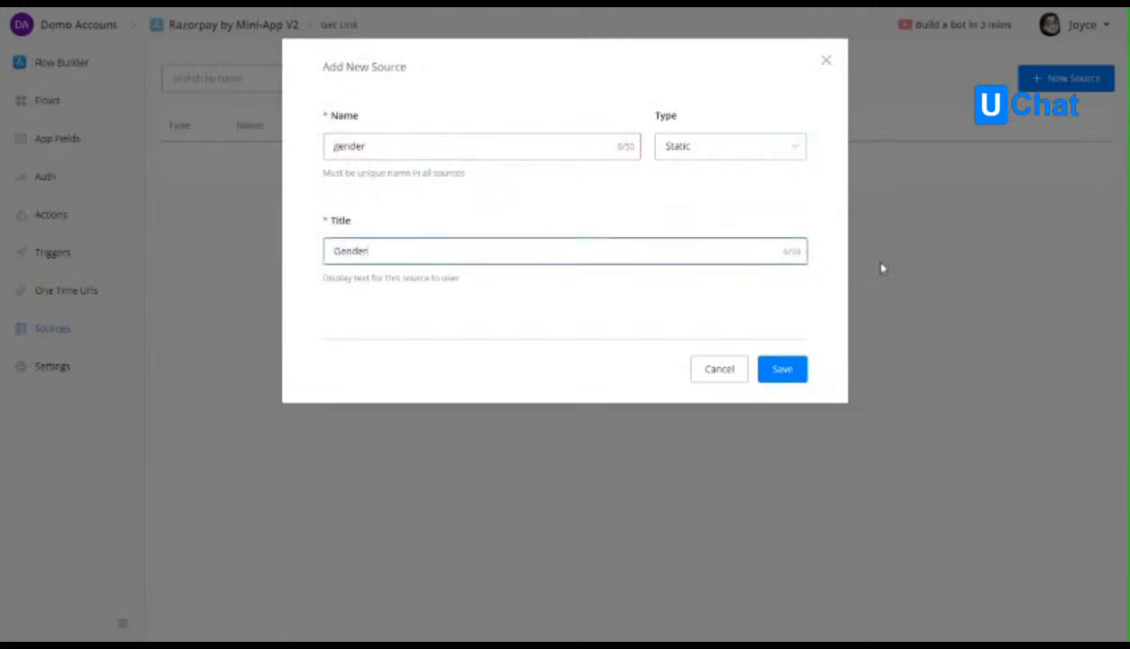
{"action": "left_click", "coordinate": [785, 369]}
Open the gender source for editing and add an item with label Male and value male.
{"action": "left_click", "coordinate": [1079, 168]}
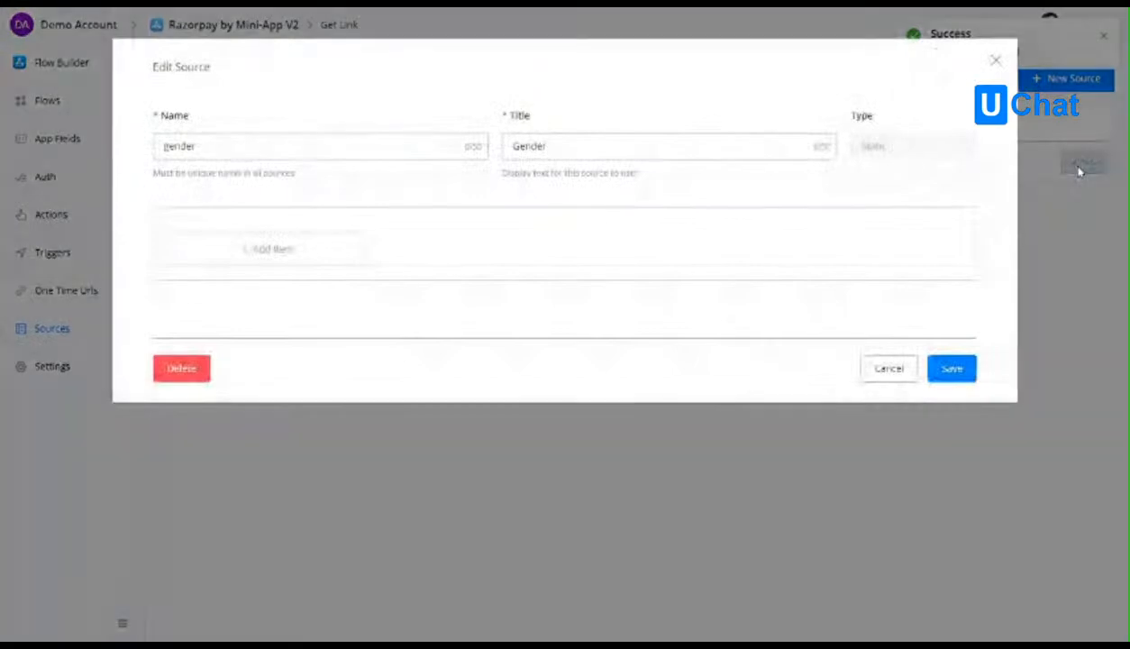
{"action": "left_click", "coordinate": [264, 260]}
{"action": "left_click", "coordinate": [243, 237]}
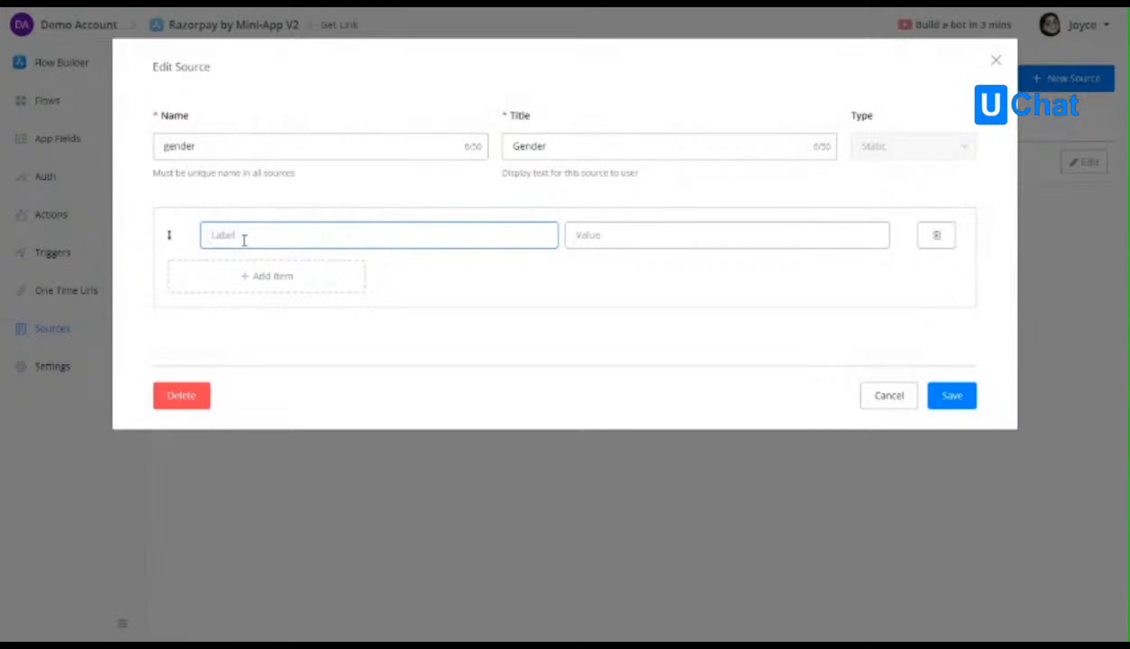
{"action": "type", "text": "Male"}
{"action": "left_click", "coordinate": [568, 240]}
{"action": "type", "text": "male"}
Add a second item labelled Femail with the same word in lowercase as its value, and save the gender source.
{"action": "left_click", "coordinate": [320, 281]}
{"action": "left_click", "coordinate": [398, 267]}
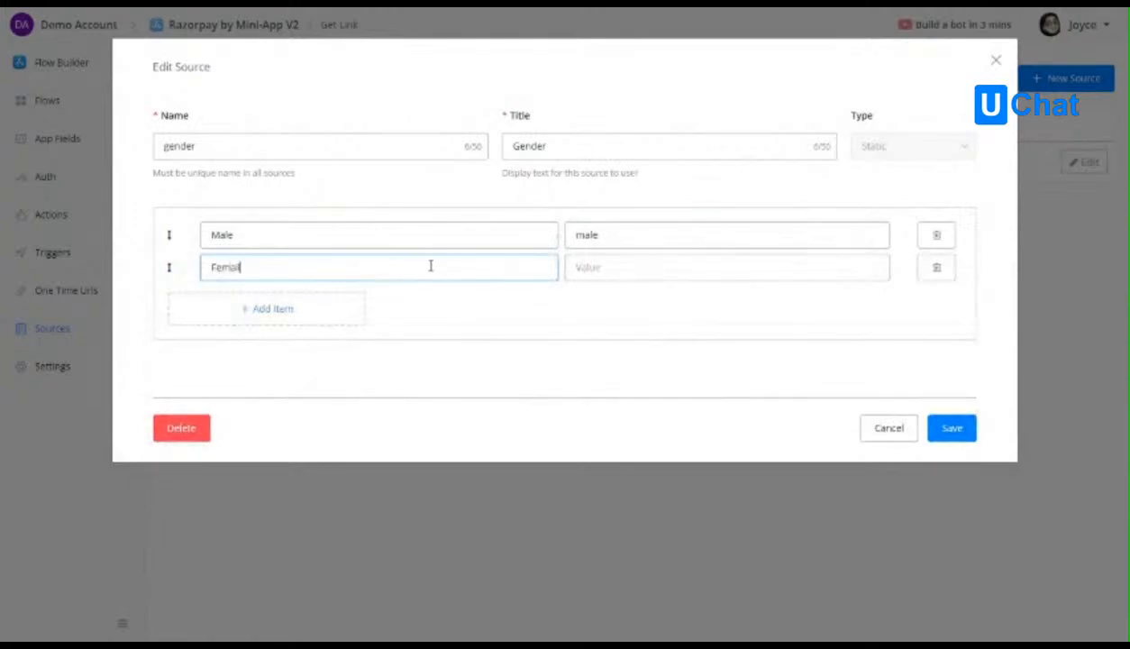
{"action": "left_click", "coordinate": [621, 264]}
{"action": "type", "text": "femal"}
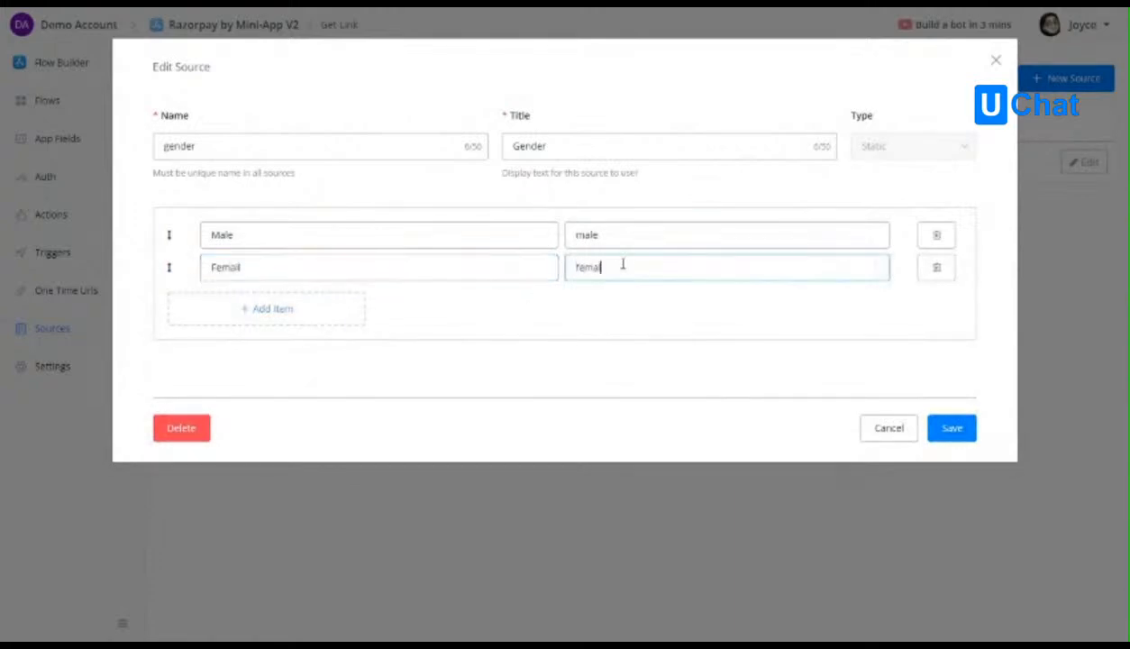
{"action": "left_click", "coordinate": [954, 429]}
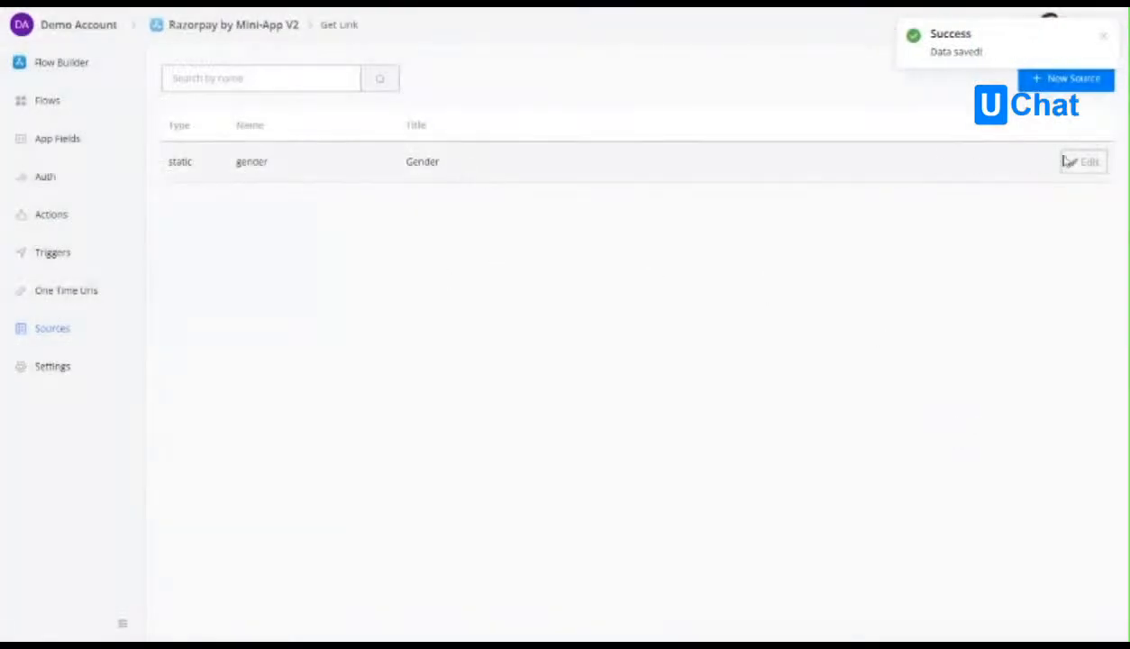
Create a new source of type Dynamic, named user_list with the title User List.
{"action": "left_click", "coordinate": [1045, 78]}
{"action": "left_click", "coordinate": [734, 149]}
{"action": "left_click", "coordinate": [712, 202]}
{"action": "left_click", "coordinate": [554, 144]}
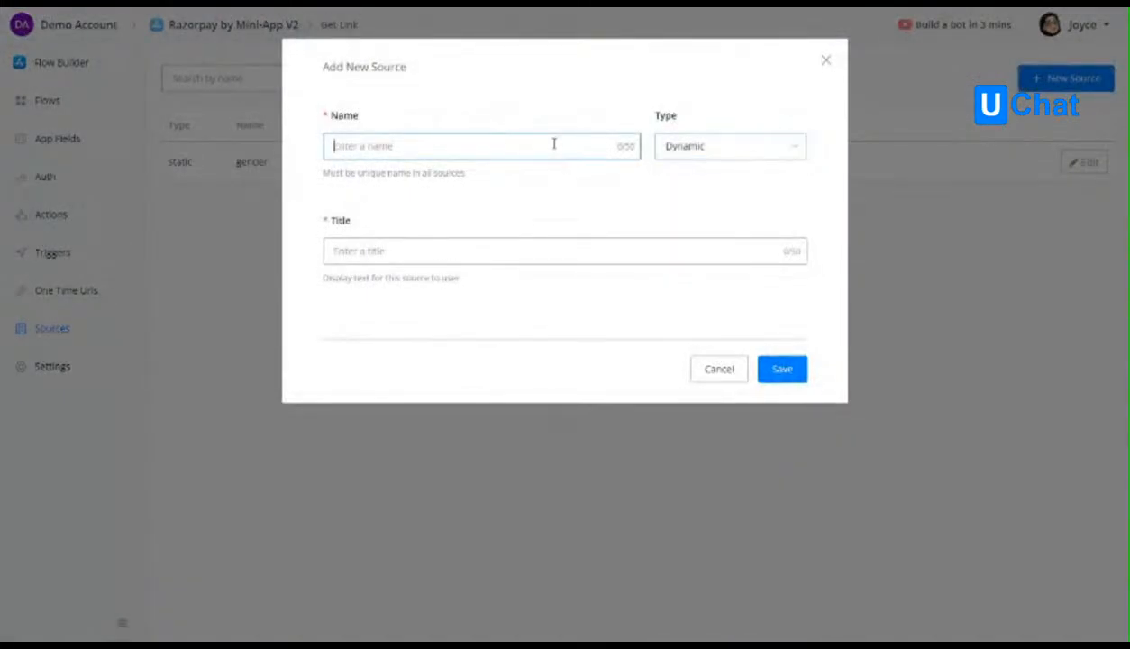
{"action": "type", "text": "user_list"}
{"action": "left_click", "coordinate": [434, 252]}
{"action": "type", "text": "User List"}
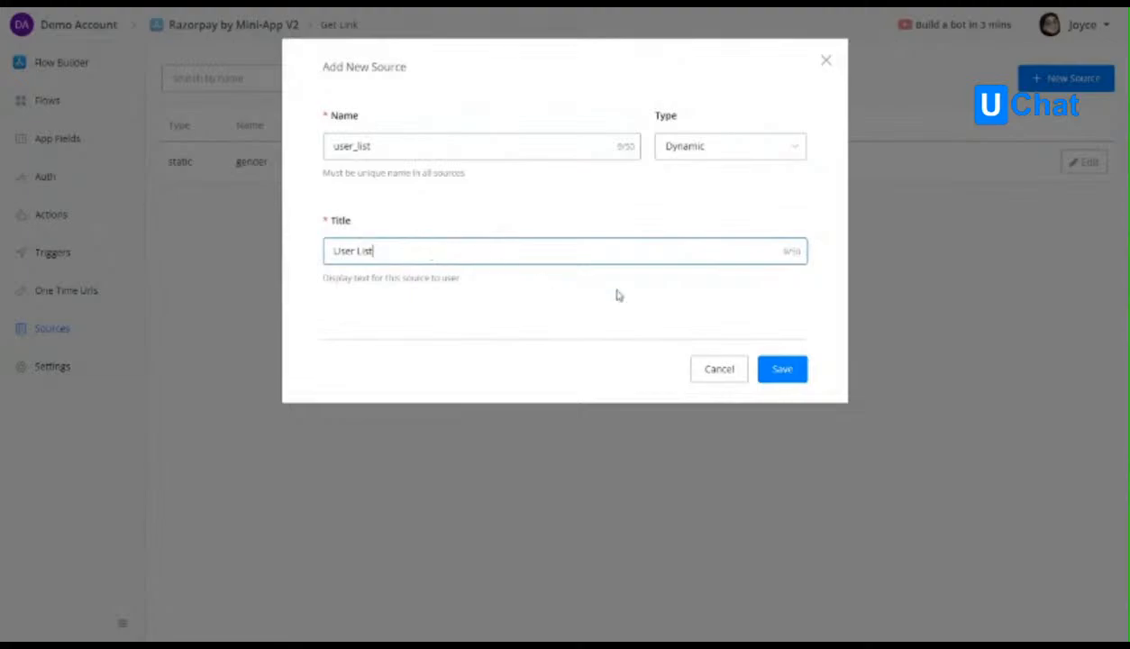
{"action": "left_click", "coordinate": [784, 369]}
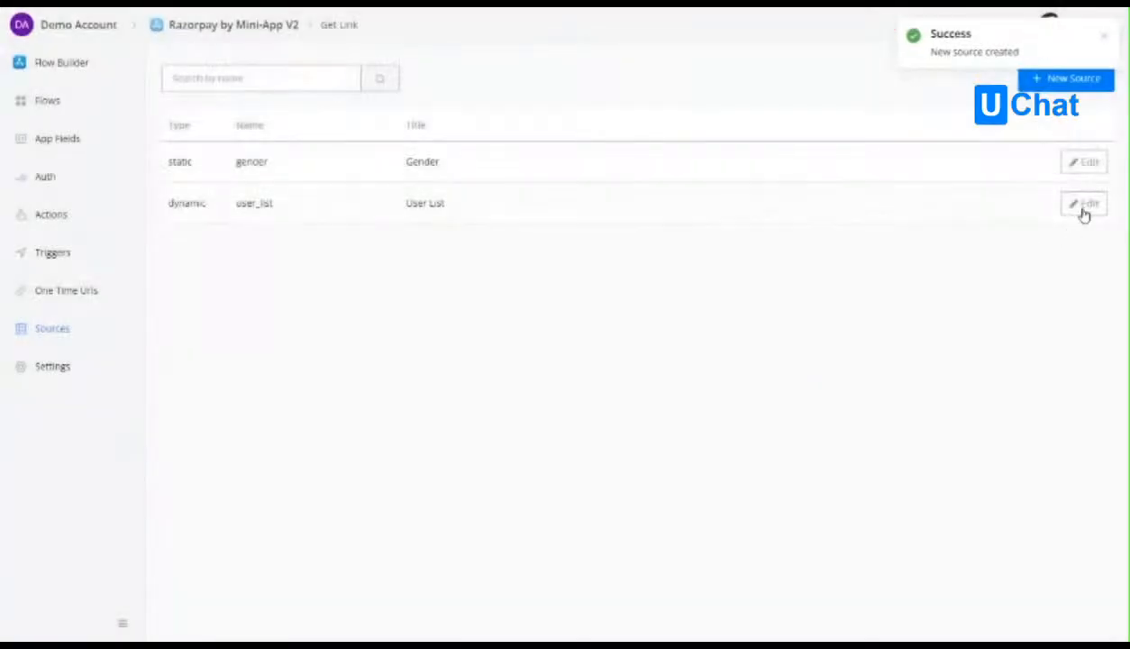
Open the user_list source for editing and look through its request body and response settings.
{"action": "left_click", "coordinate": [1084, 204]}
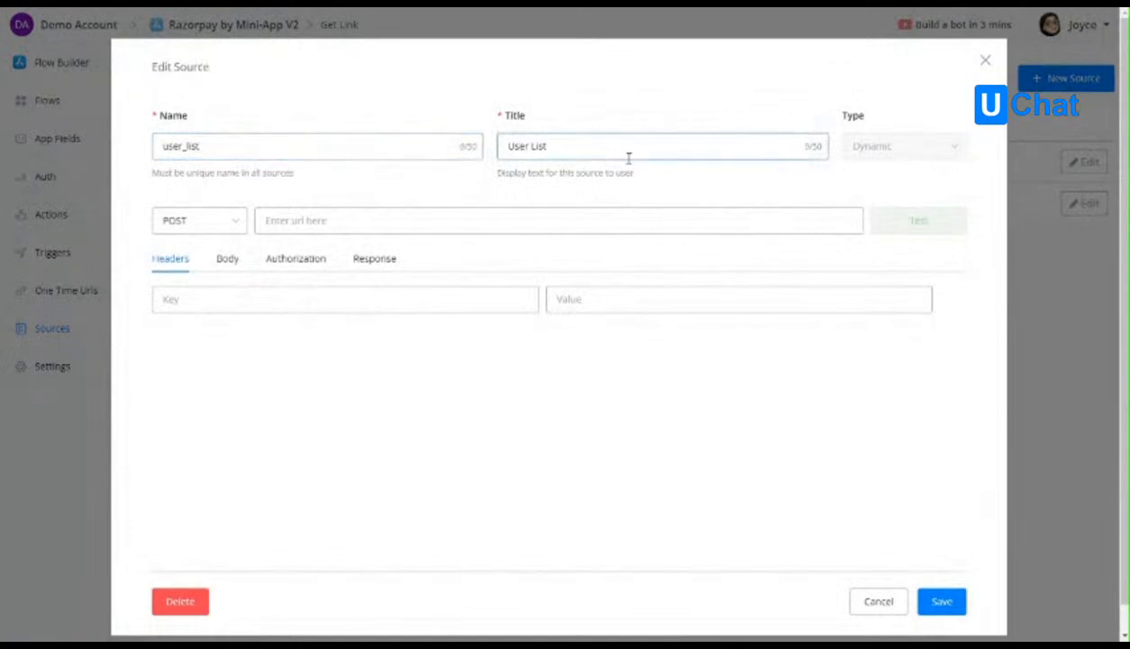
{"action": "left_click", "coordinate": [228, 260]}
{"action": "left_click", "coordinate": [386, 263]}
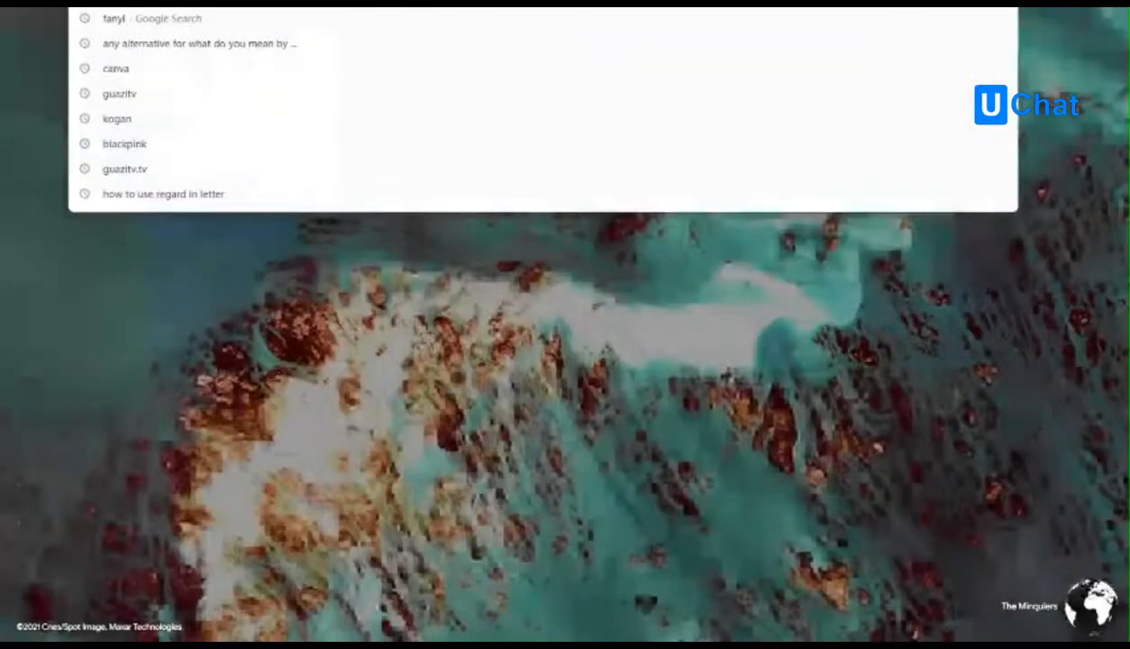
Switch to the JSONPlaceholder website in the browser and open its /users resource to get the URL.
{"action": "type", "text": "jsonp"}
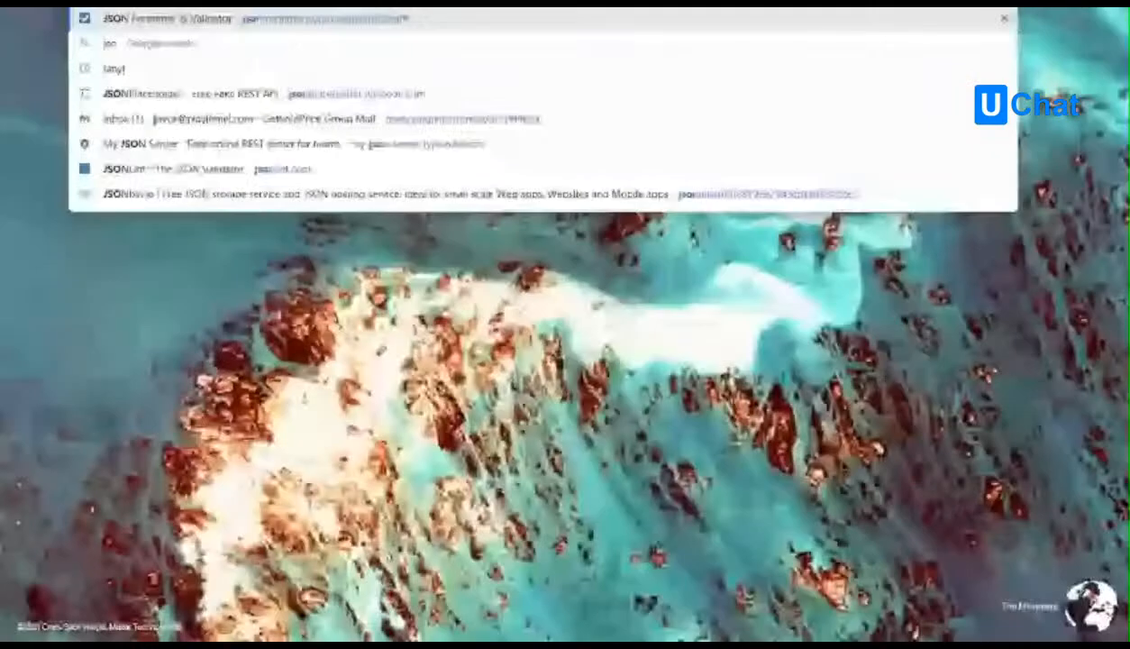
{"action": "key", "text": "Return"}
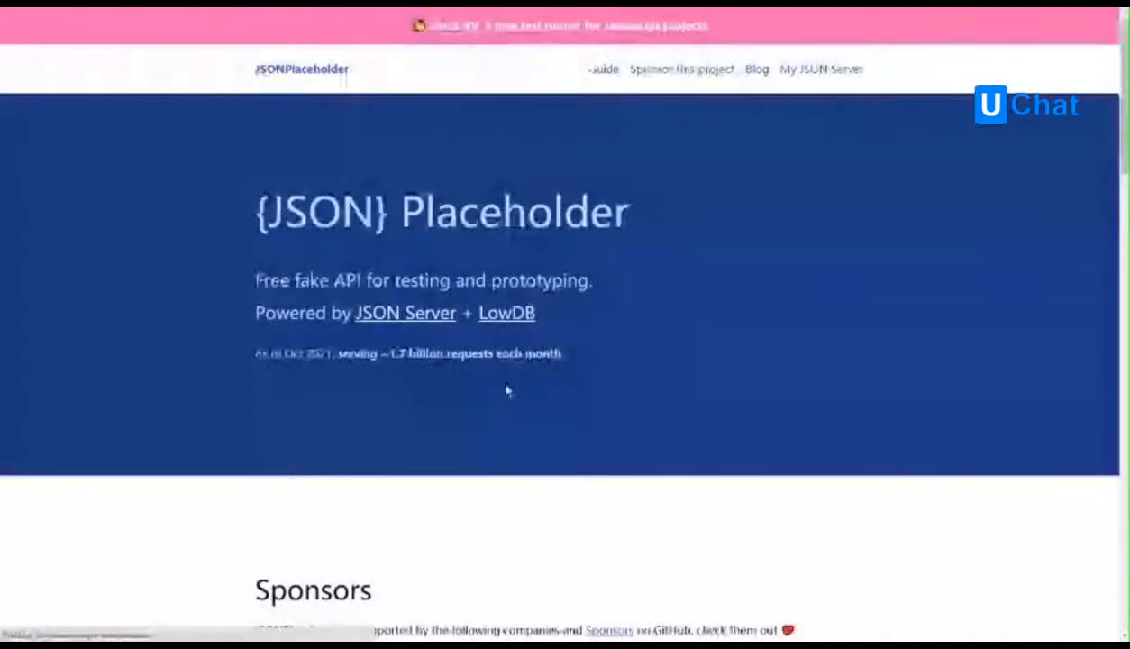
{"action": "scroll", "coordinate": [510, 401], "scroll_direction": "down", "scroll_amount": 12}
{"action": "scroll", "coordinate": [517, 420], "scroll_direction": "down", "scroll_amount": 3}
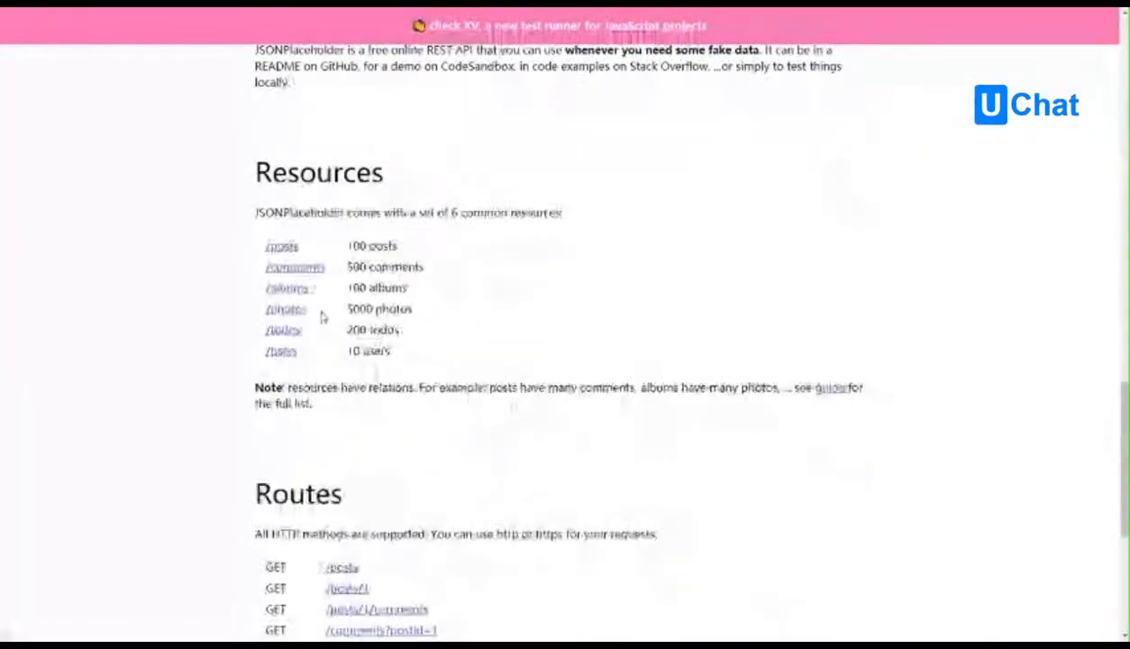
{"action": "left_click", "coordinate": [285, 351]}
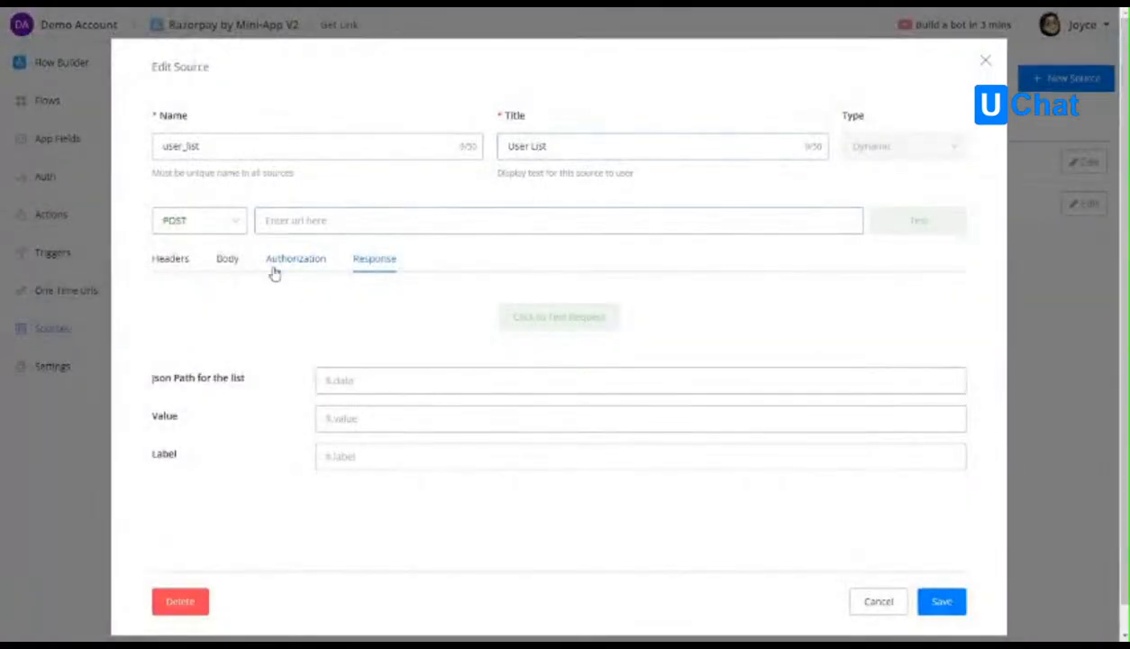
{"action": "left_click", "coordinate": [167, 258]}
{"action": "left_click", "coordinate": [442, 223]}
{"action": "type", "text": "https://jsonplaceholder.typicode.com/users"}
{"action": "left_click", "coordinate": [918, 220]}
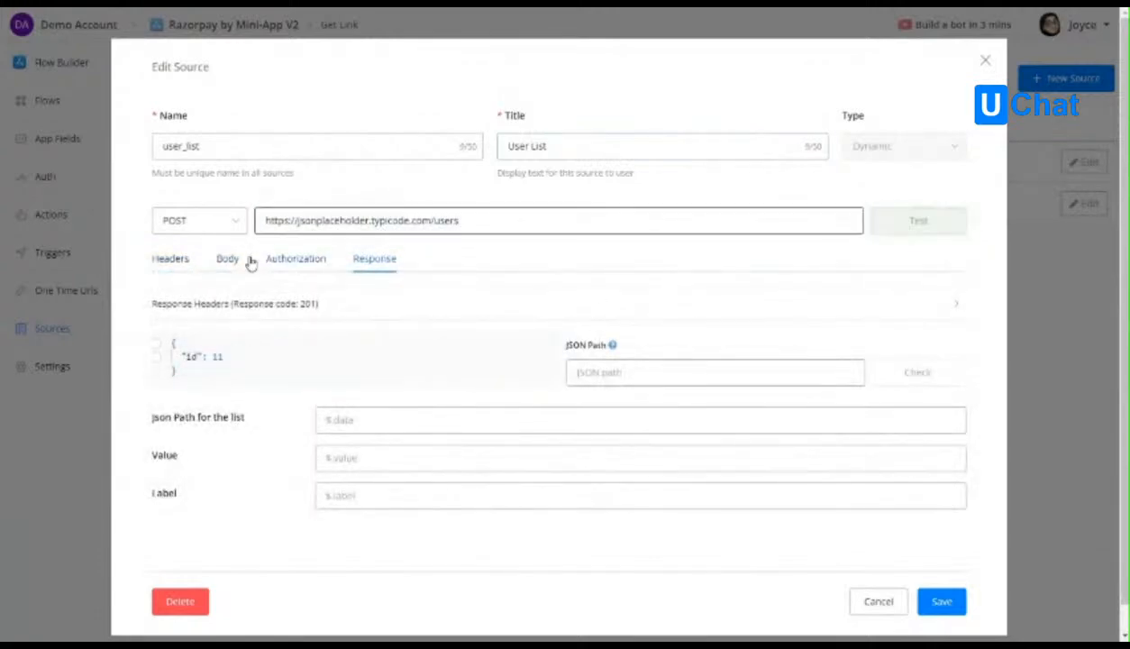
{"action": "left_click", "coordinate": [185, 227]}
{"action": "left_click", "coordinate": [176, 258]}
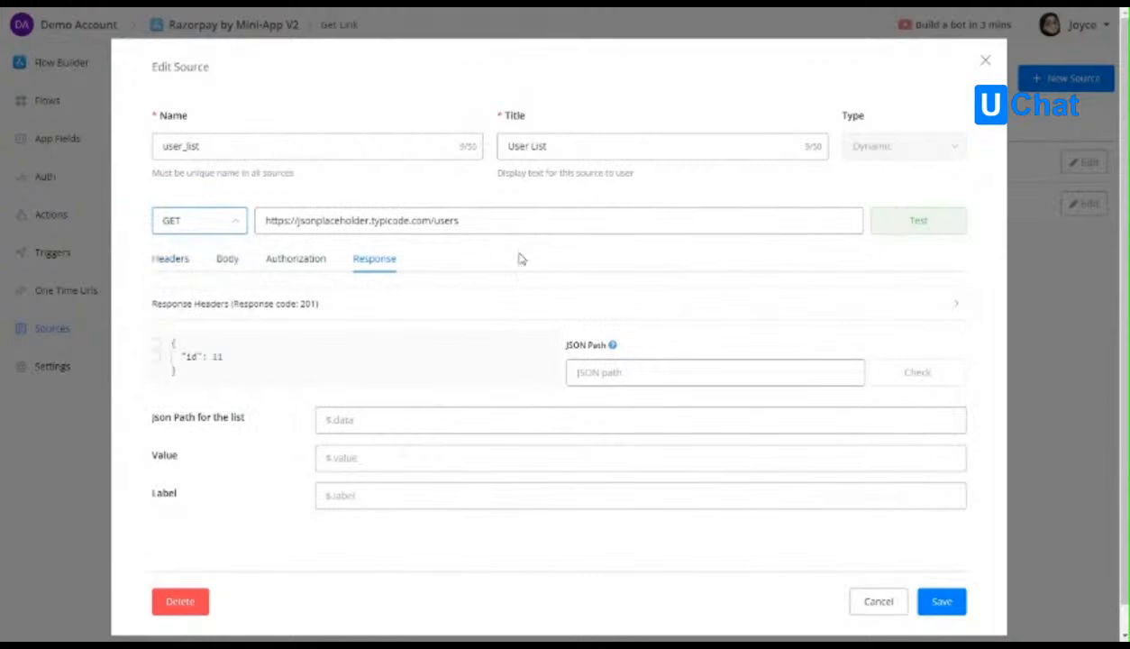
{"action": "left_click", "coordinate": [905, 223]}
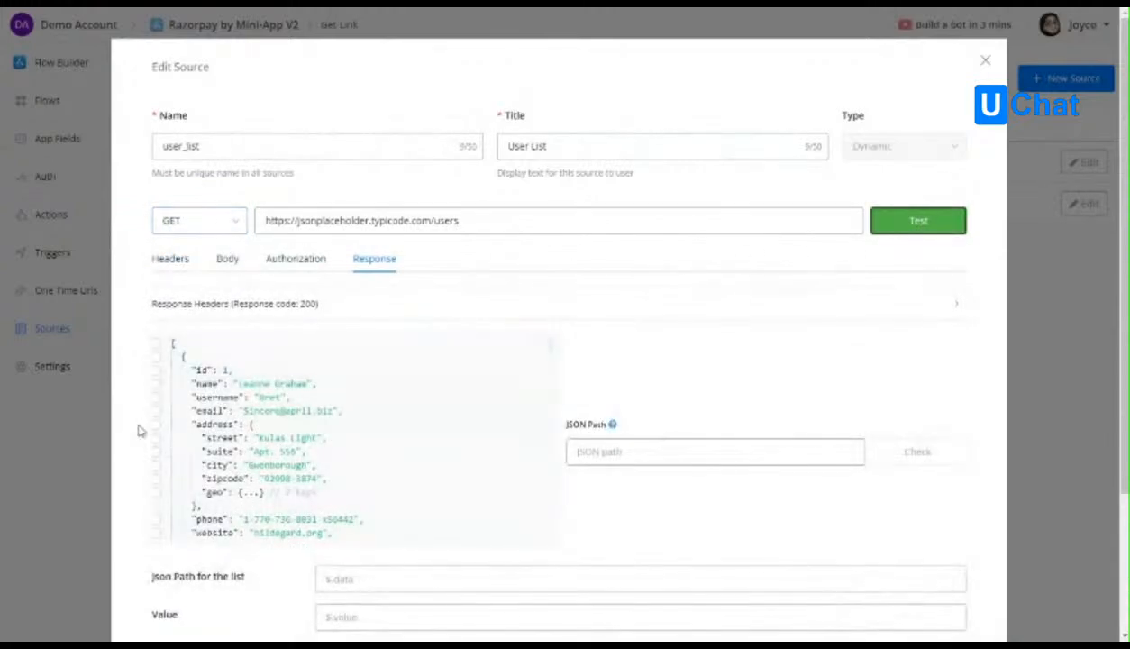
Select the root array of the test response and set the JSON path for the list to $.
{"action": "scroll", "coordinate": [156, 341], "scroll_direction": "down", "scroll_amount": 1}
{"action": "left_click", "coordinate": [157, 276]}
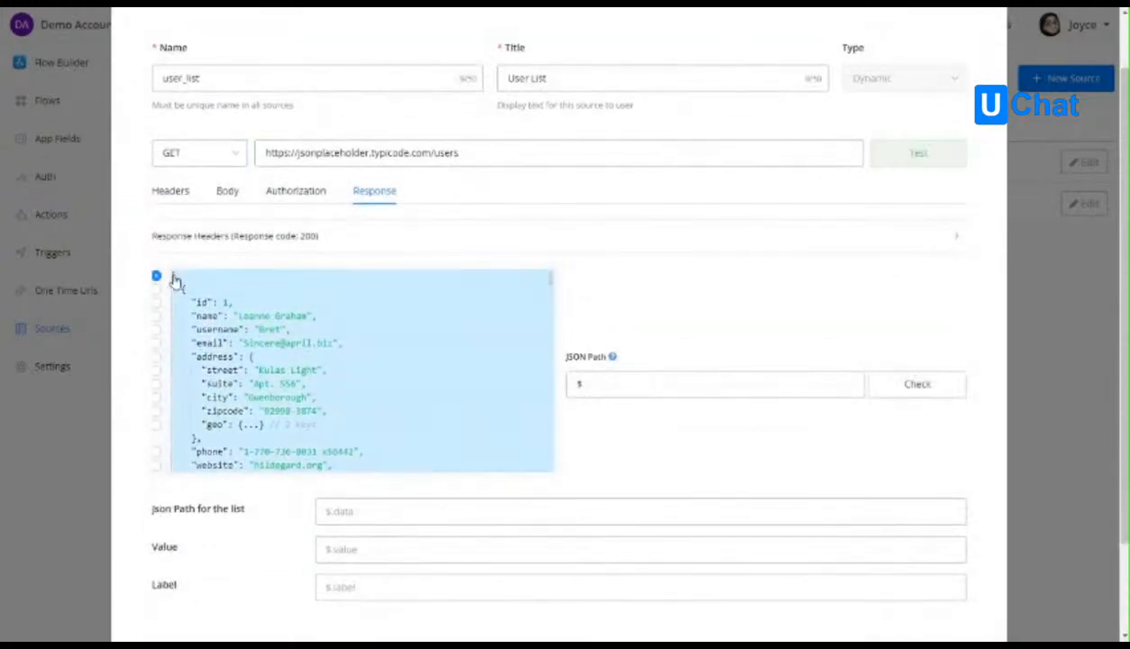
{"action": "left_click", "coordinate": [183, 317]}
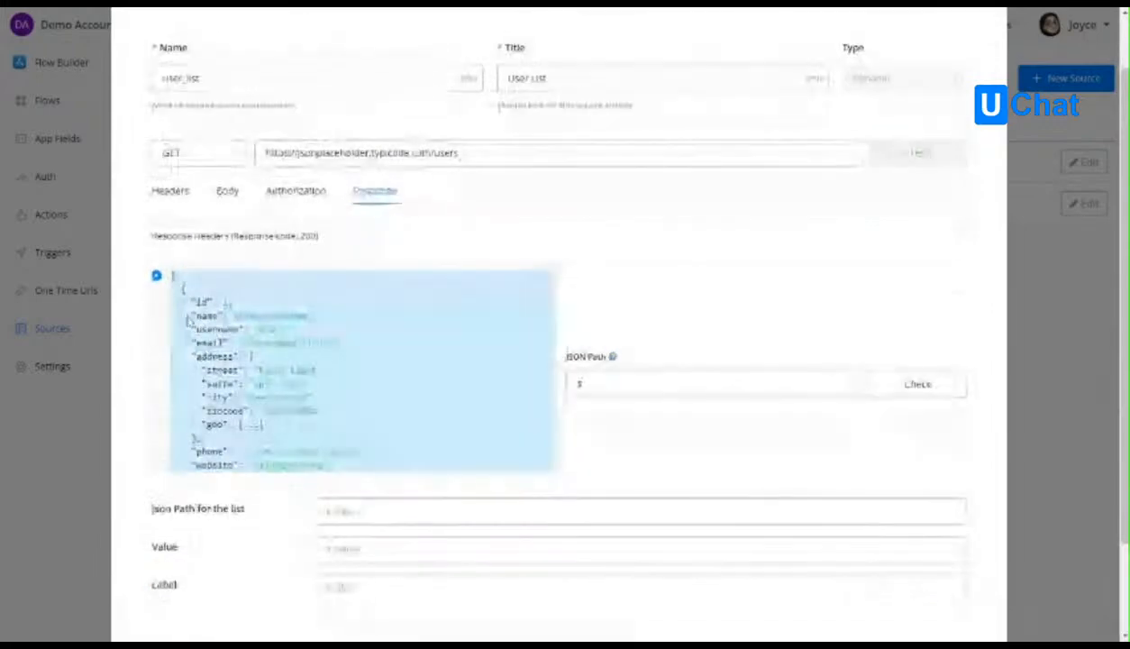
{"action": "left_click", "coordinate": [615, 384]}
{"action": "scroll", "coordinate": [622, 396], "scroll_direction": "down", "scroll_amount": 2}
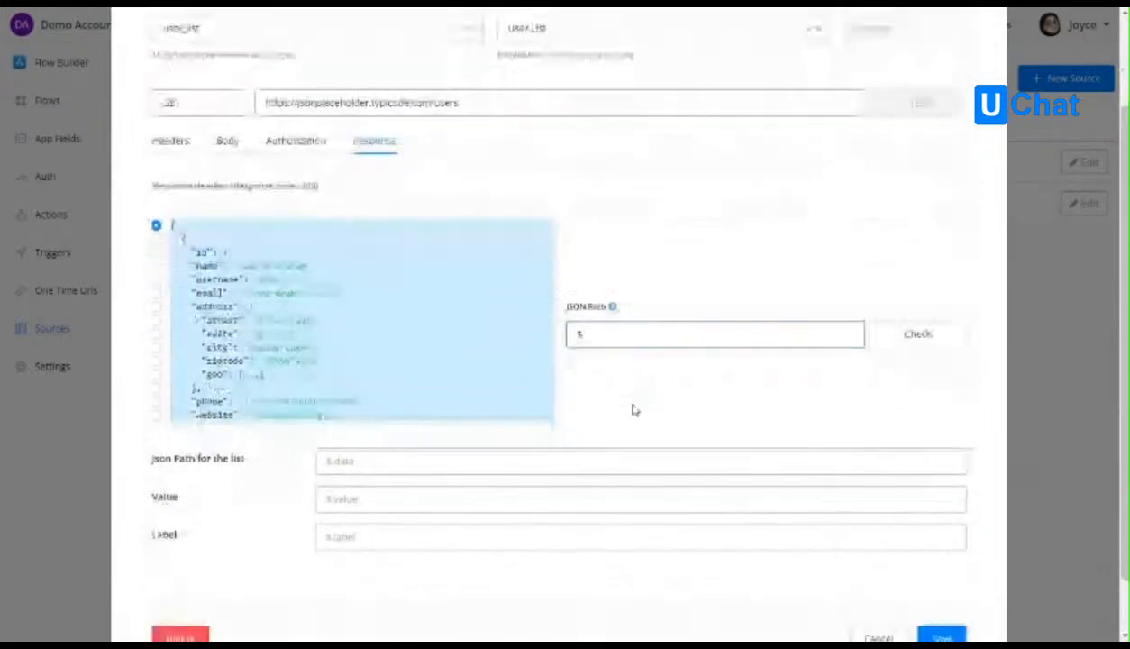
{"action": "left_click", "coordinate": [354, 406]}
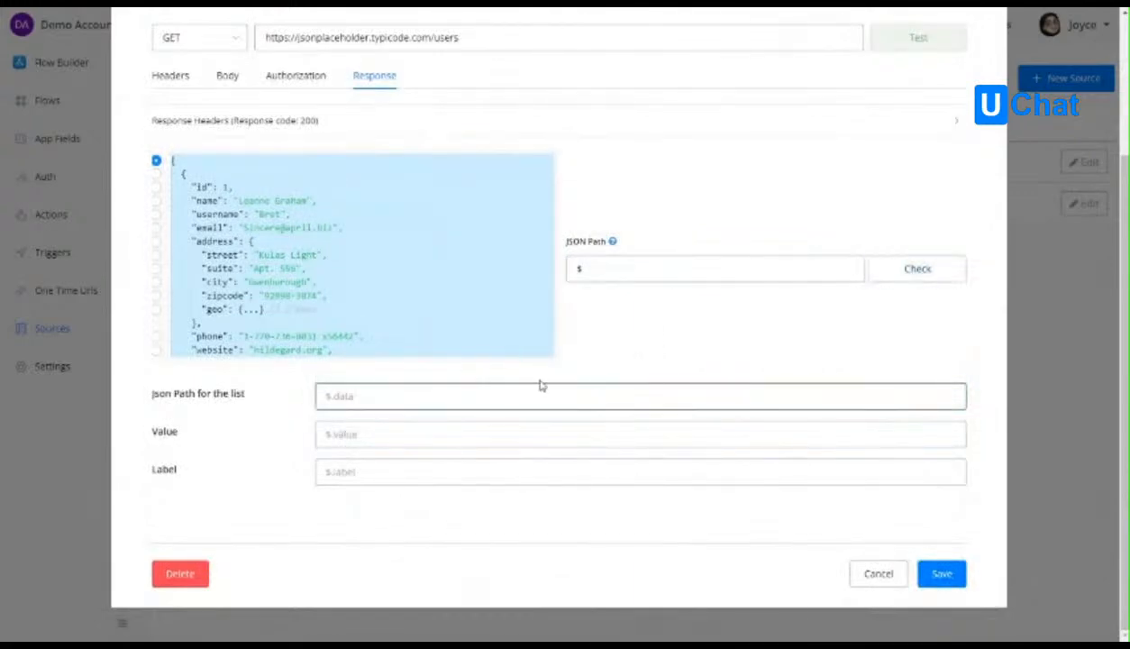
{"action": "type", "text": "$"}
{"action": "left_click", "coordinate": [581, 269]}
{"action": "double_click", "coordinate": [581, 268]}
{"action": "left_click", "coordinate": [332, 397]}
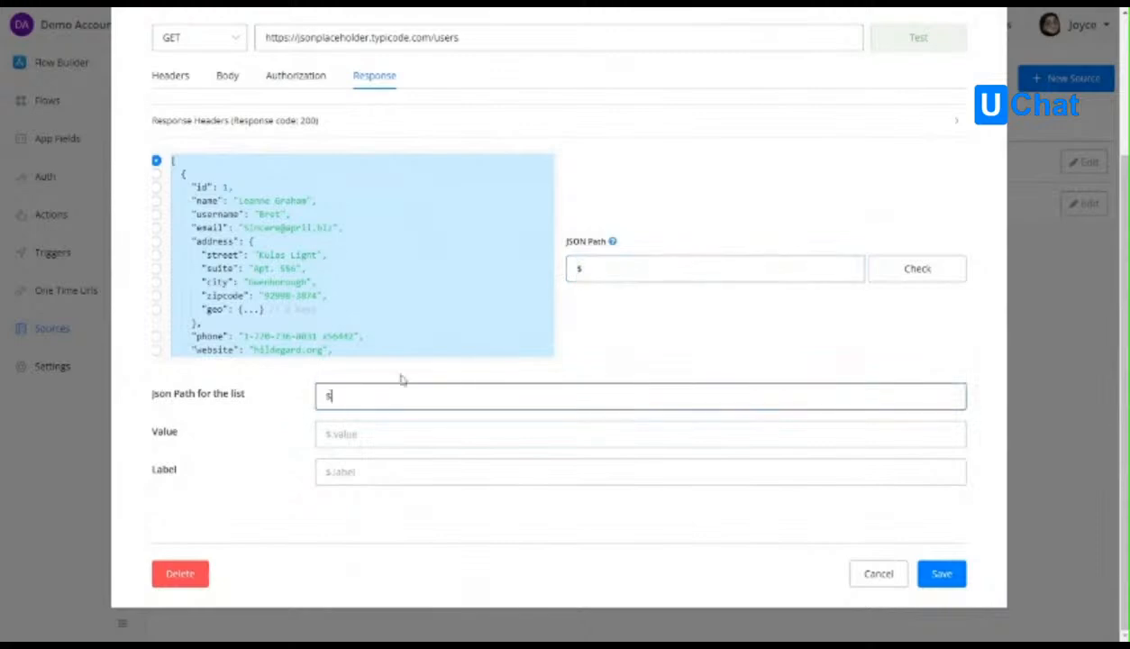
{"action": "left_click", "coordinate": [345, 400]}
Pick the id of the first user in the response and set the Value path to $.id.
{"action": "left_click", "coordinate": [321, 440]}
{"action": "left_click", "coordinate": [175, 430]}
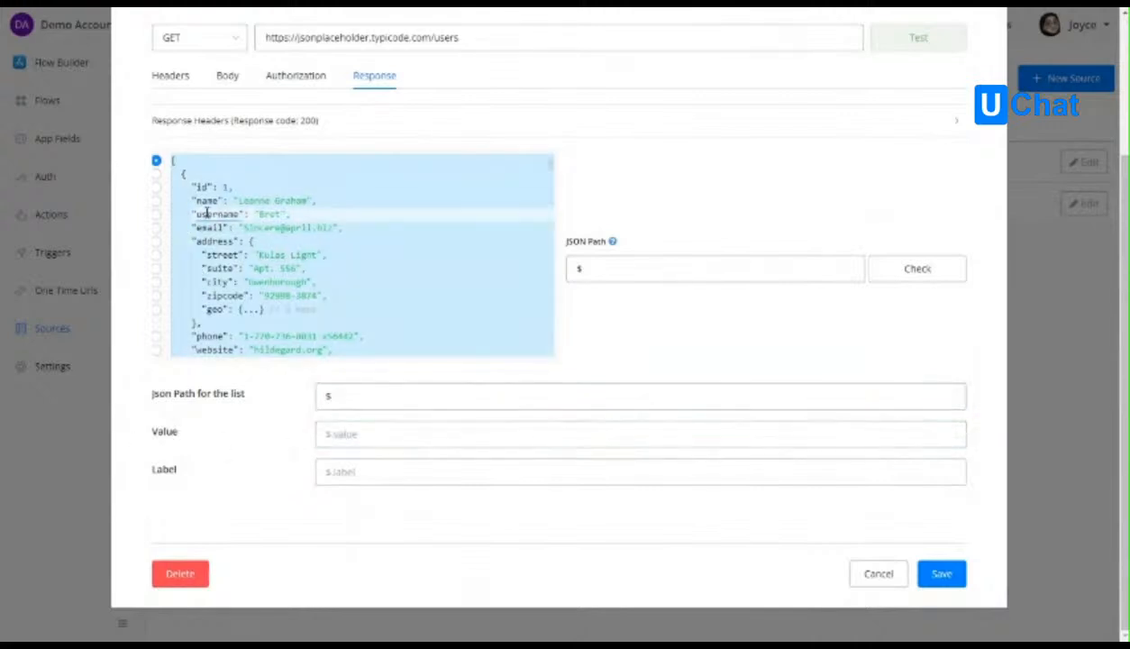
{"action": "left_click", "coordinate": [205, 200]}
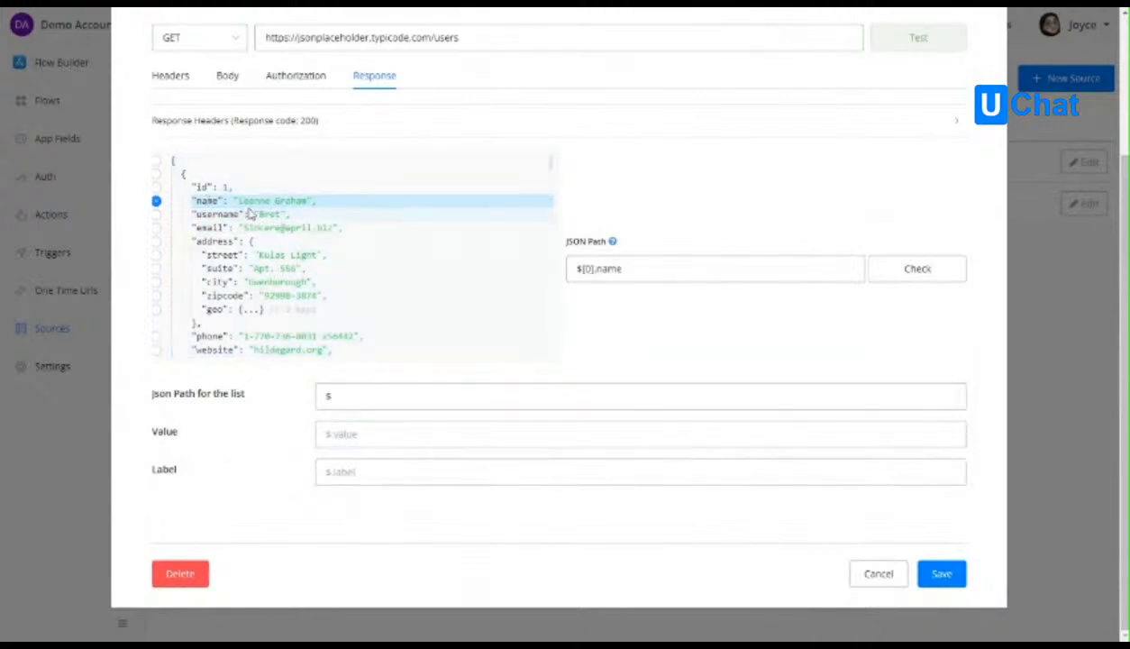
{"action": "left_click", "coordinate": [203, 187]}
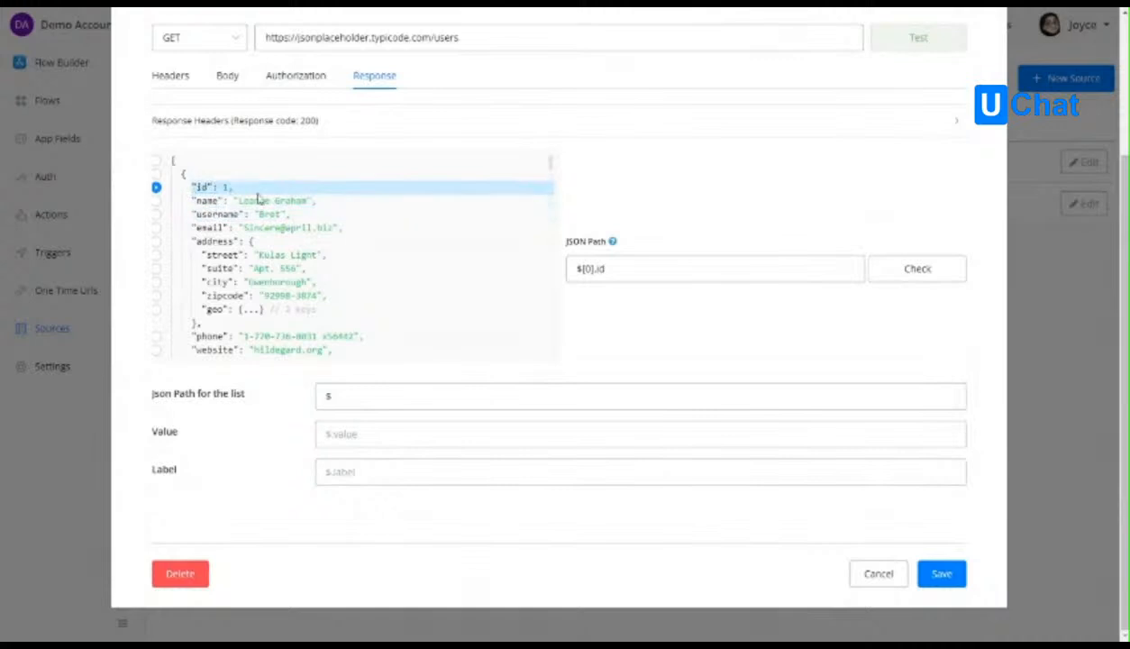
{"action": "left_click_drag", "start_coordinate": [649, 268], "coordinate": [566, 269]}
{"action": "key", "text": "ctrl+c"}
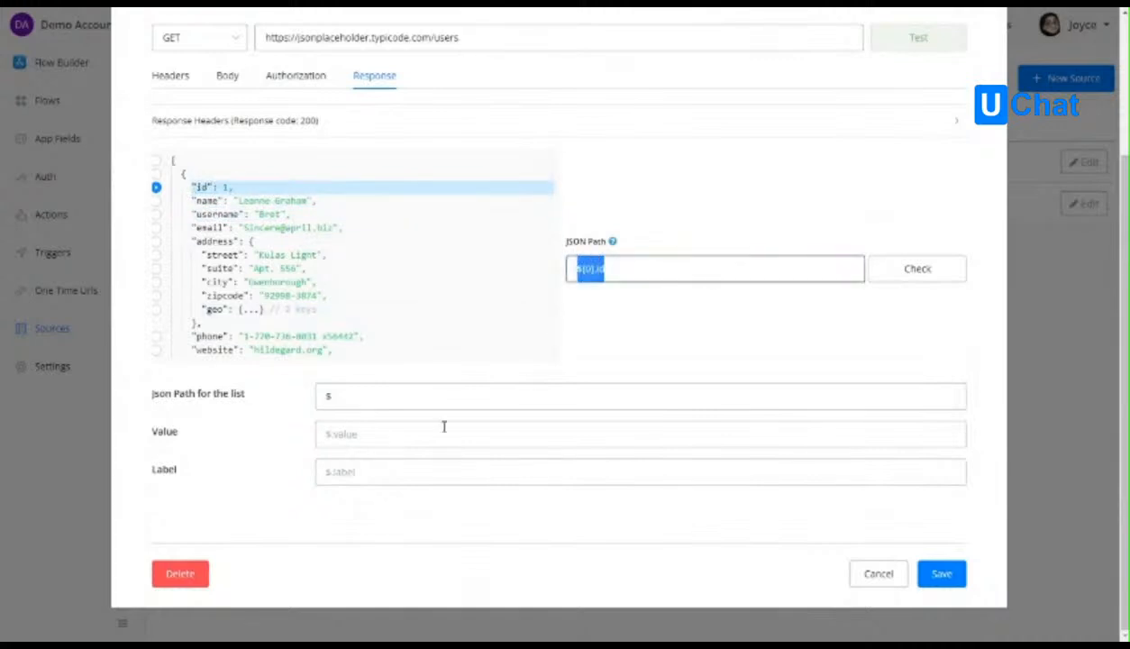
{"action": "left_click", "coordinate": [356, 434]}
{"action": "key", "text": "ctrl+v"}
{"action": "left_click", "coordinate": [410, 469]}
{"action": "key", "text": "BackSpace"}
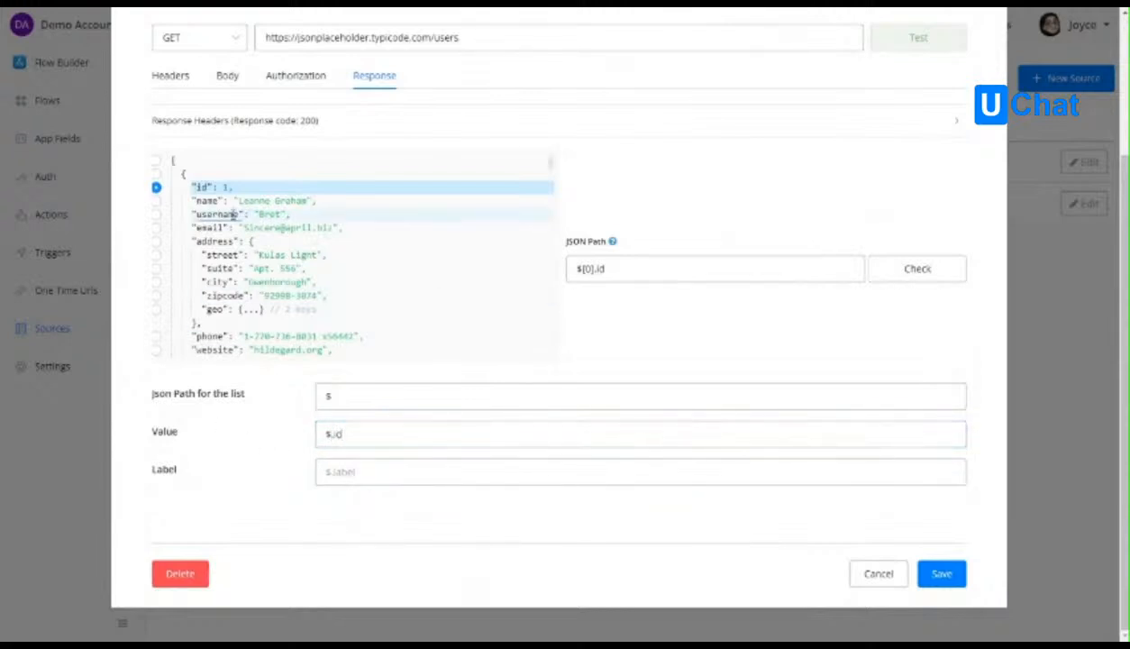
Pick the name of the first user in the response and set the Label path to $.name.
{"action": "left_click", "coordinate": [236, 215]}
{"action": "left_click", "coordinate": [247, 200]}
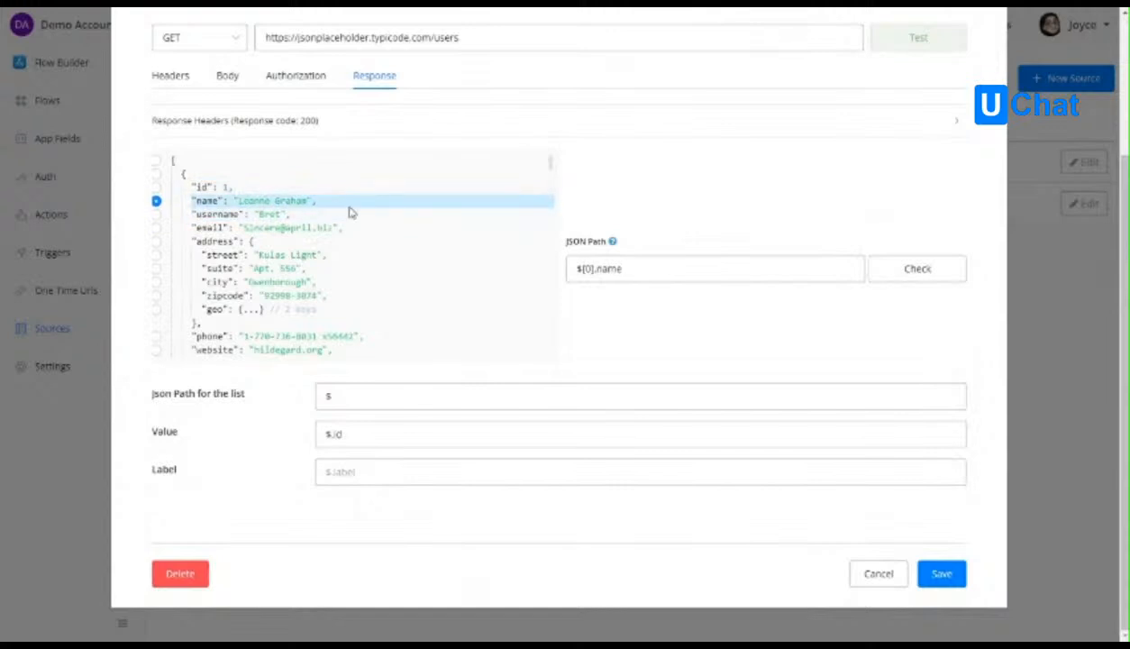
{"action": "left_click_drag", "start_coordinate": [647, 270], "coordinate": [558, 272]}
{"action": "key", "text": "ctrl+c"}
{"action": "left_click", "coordinate": [350, 473]}
{"action": "key", "text": "ctrl+v"}
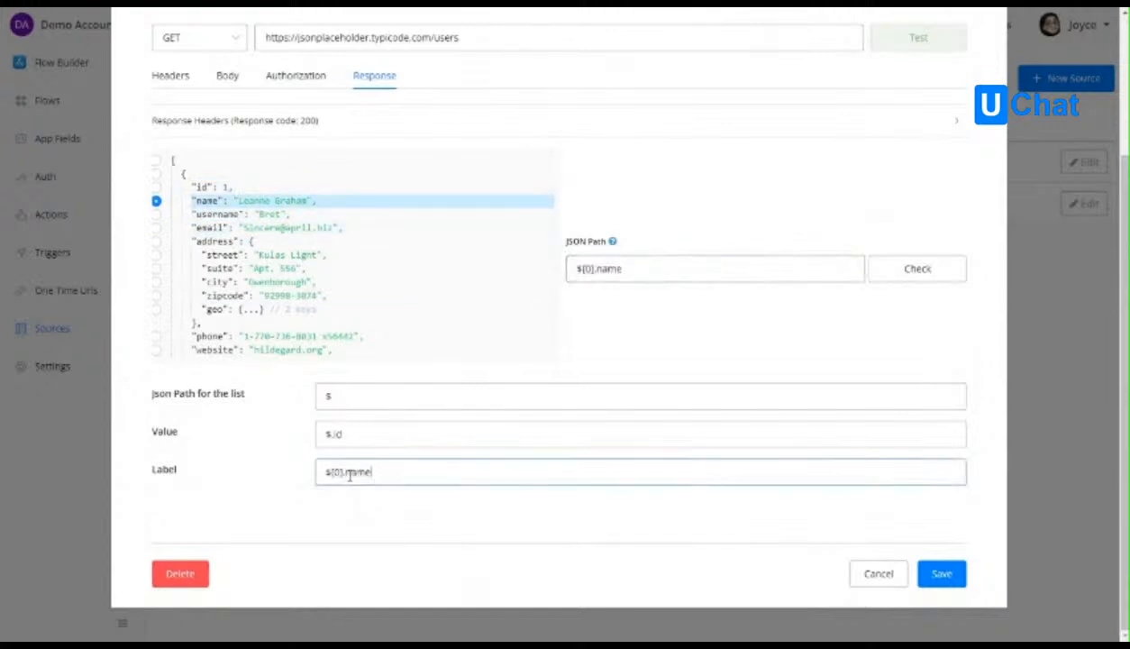
{"action": "key", "text": "BackSpace"}
{"action": "key", "text": "BackSpace"}
{"action": "key", "text": "BackSpace"}
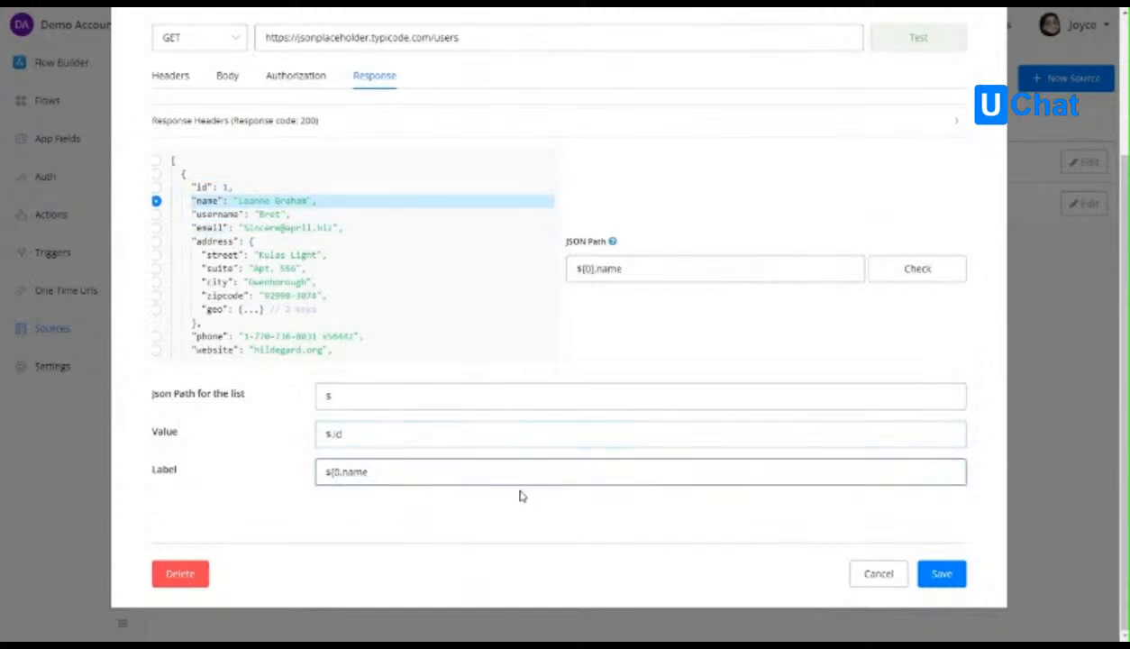
Compare the list, value and label paths with the first user object in the response, and save the user_list source.
{"action": "left_click", "coordinate": [366, 435]}
{"action": "left_click", "coordinate": [361, 395]}
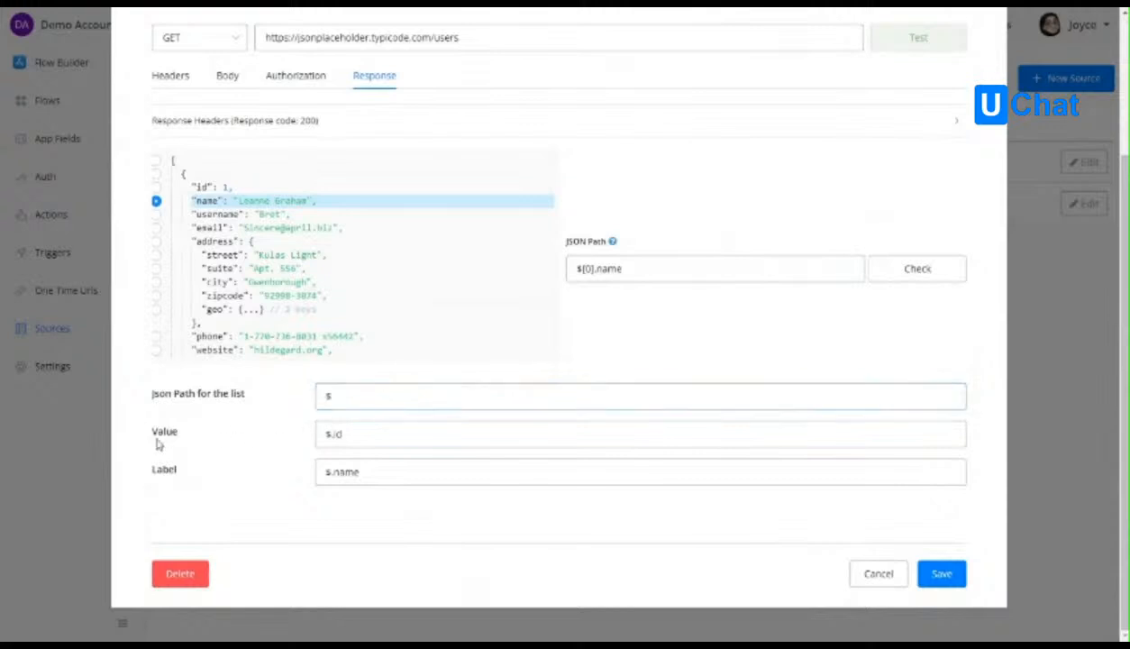
{"action": "left_click", "coordinate": [186, 175]}
{"action": "left_click", "coordinate": [187, 177]}
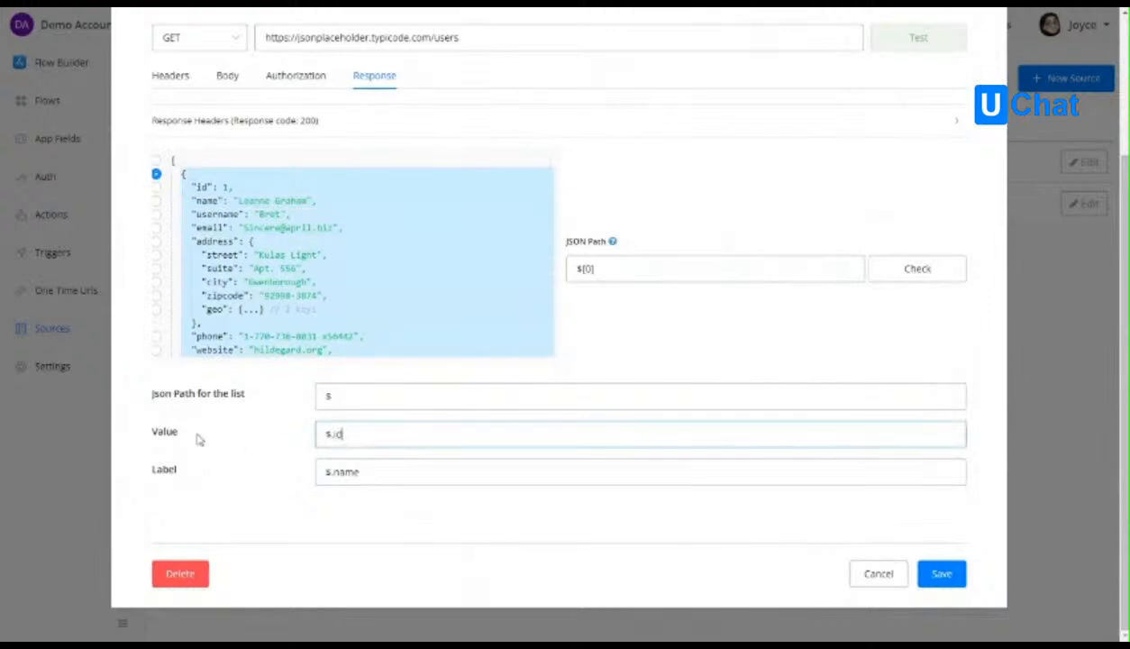
{"action": "double_click", "coordinate": [338, 470]}
{"action": "left_click", "coordinate": [225, 482]}
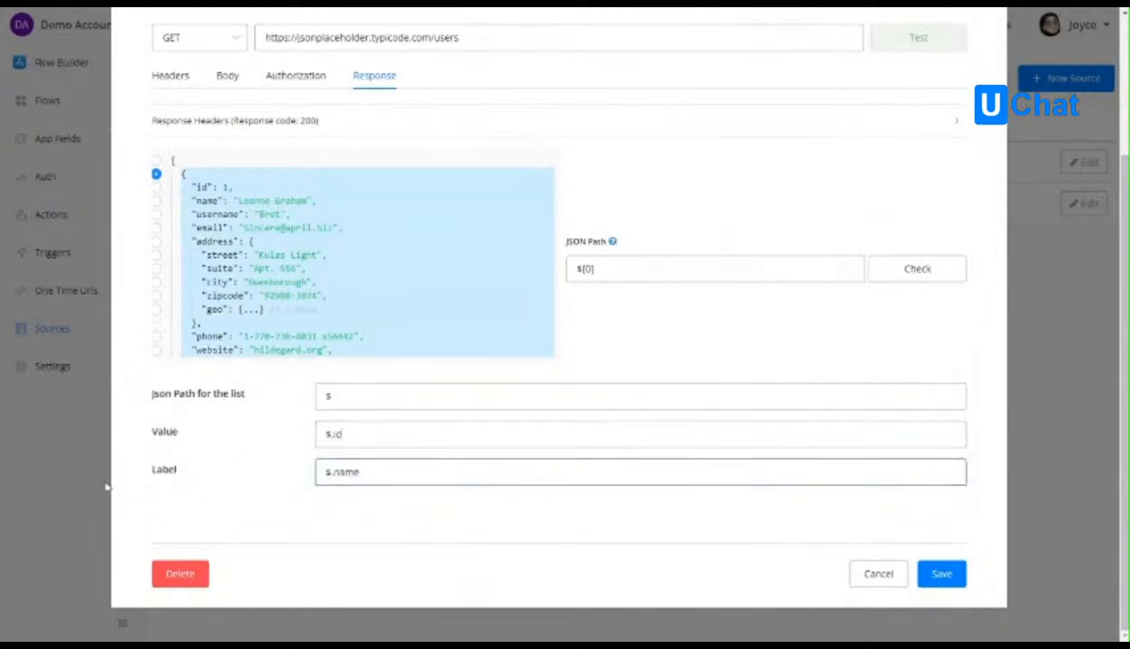
{"action": "left_click", "coordinate": [939, 575]}
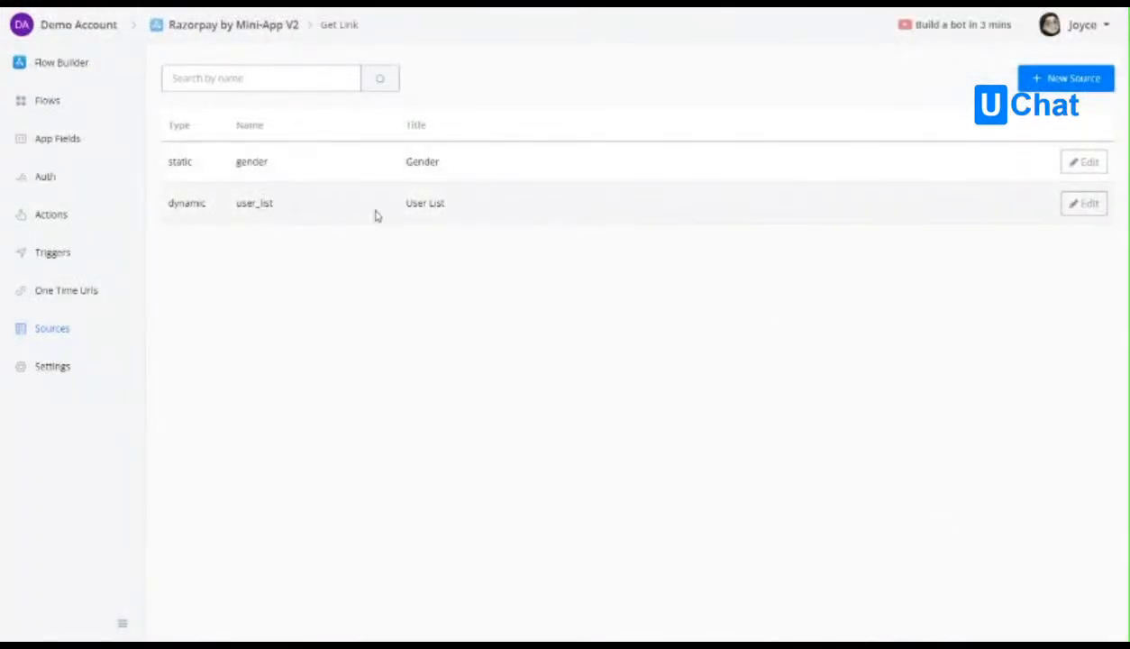
Add an input item with the unique name gender to the get_link action, using type Select and the Gender source.
{"action": "left_click", "coordinate": [64, 257]}
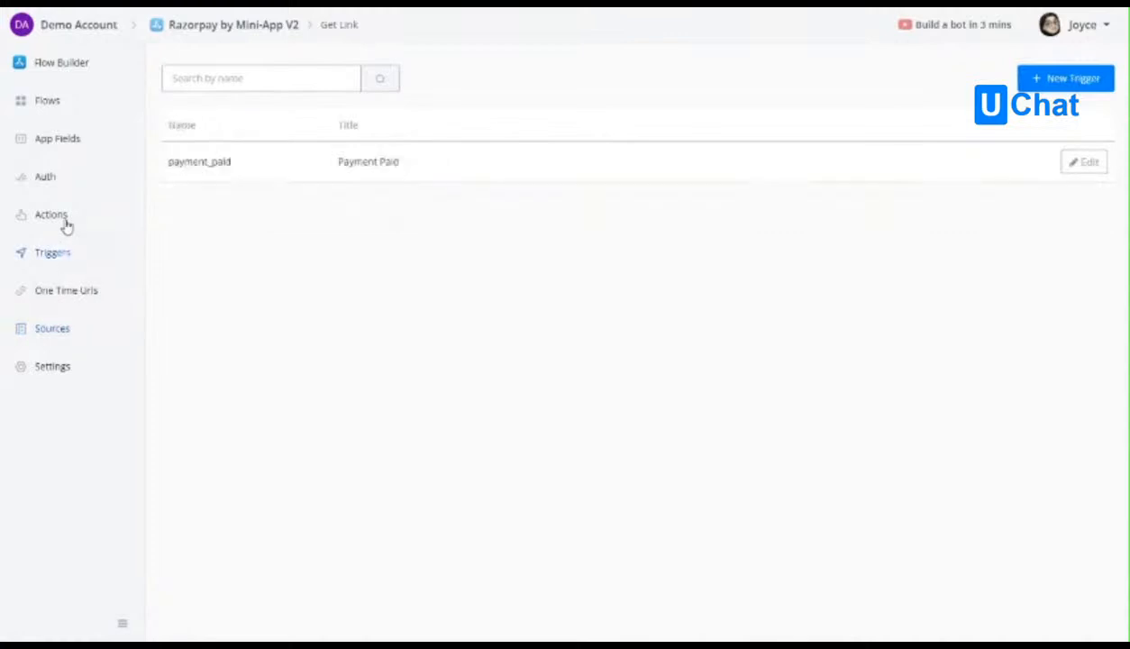
{"action": "left_click", "coordinate": [63, 217]}
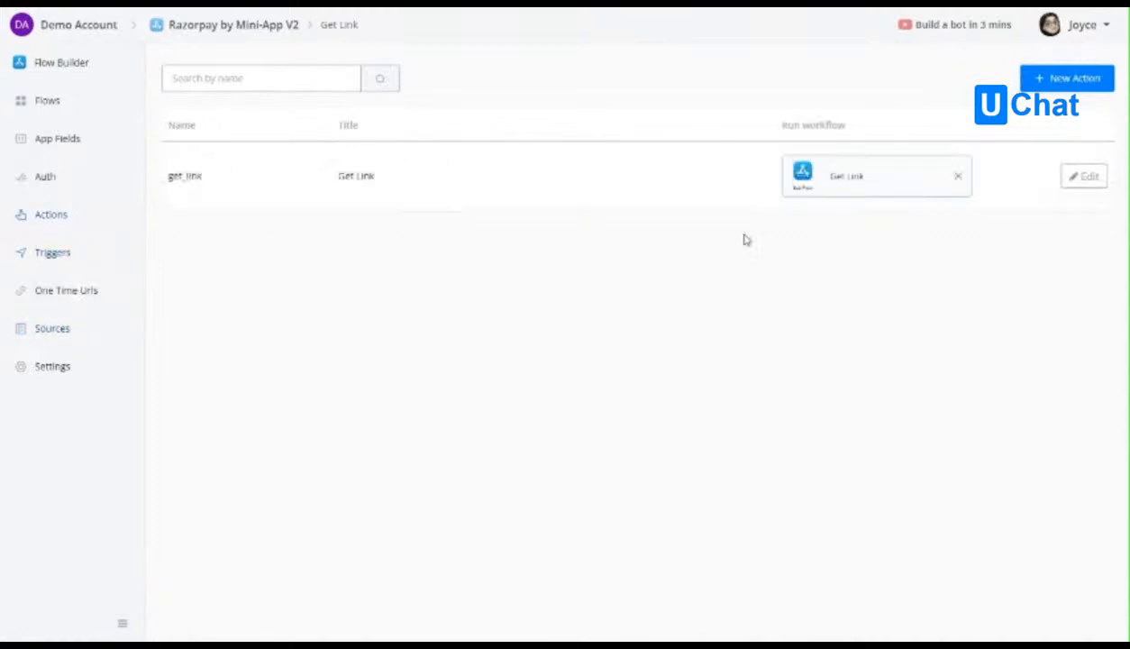
{"action": "left_click", "coordinate": [1084, 175]}
{"action": "scroll", "coordinate": [287, 305], "scroll_direction": "down", "scroll_amount": 2}
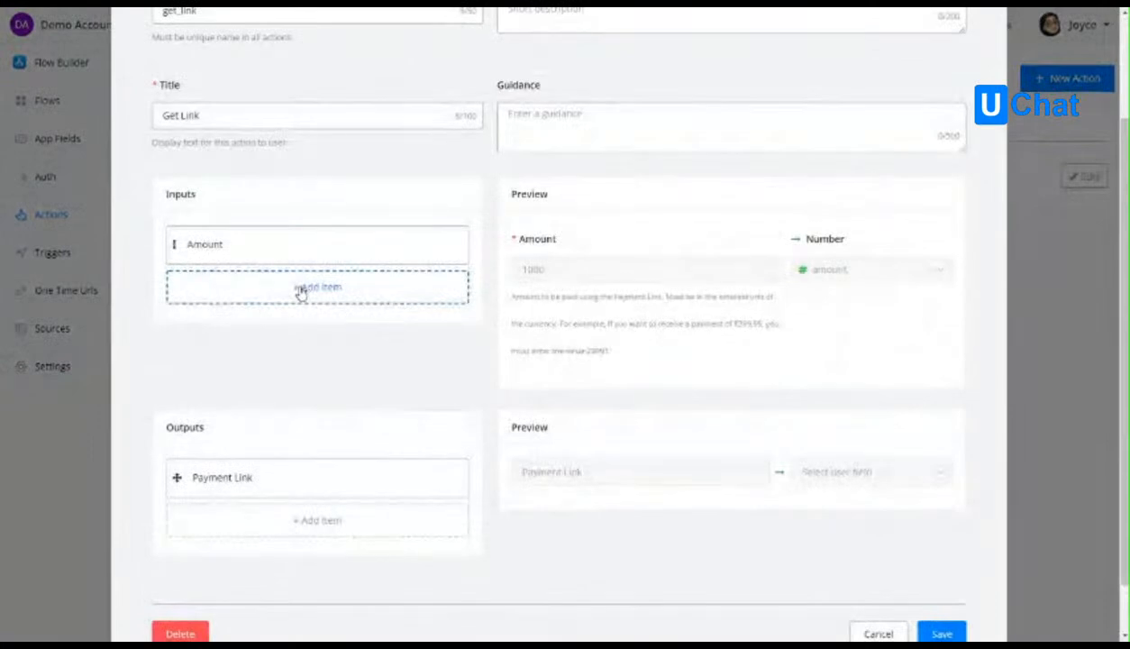
{"action": "left_click", "coordinate": [300, 290]}
{"action": "left_click", "coordinate": [296, 149]}
{"action": "type", "text": "gender"}
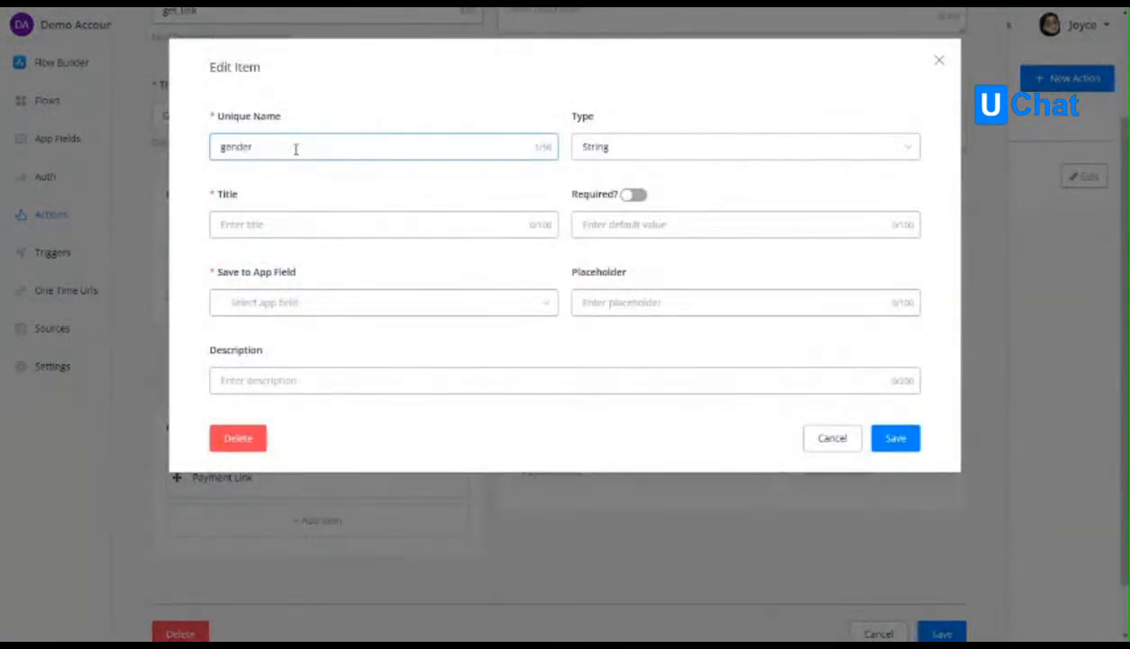
{"action": "left_click", "coordinate": [628, 146]}
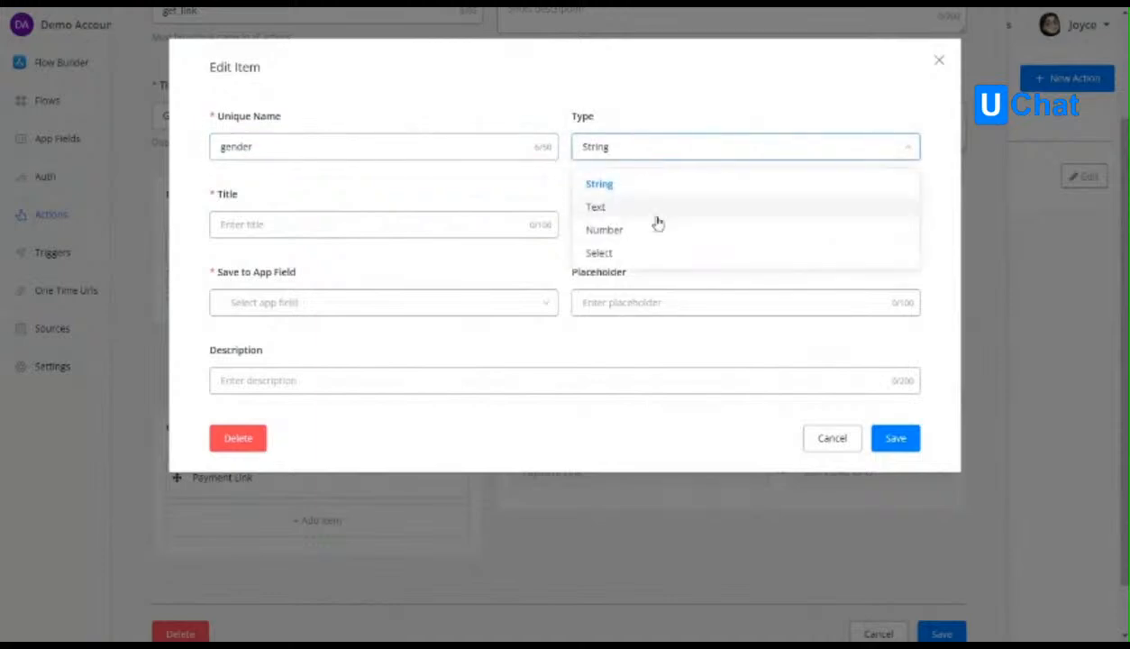
{"action": "left_click", "coordinate": [599, 256]}
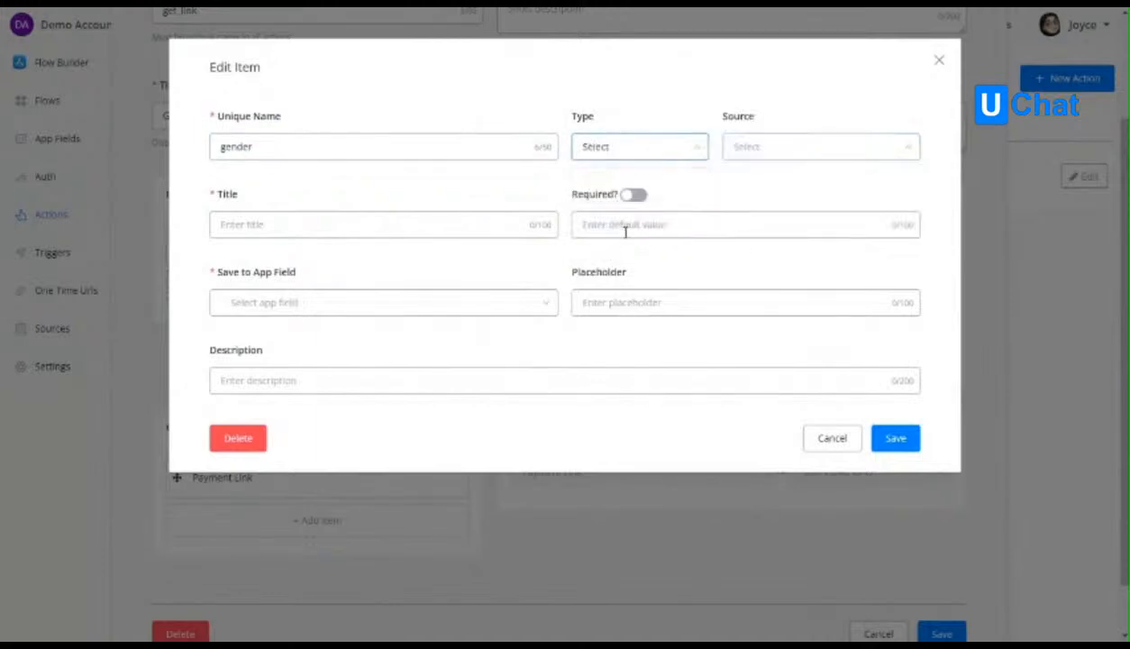
{"action": "left_click", "coordinate": [757, 147]}
{"action": "left_click", "coordinate": [771, 183]}
Title the gender input Gender, store it in a new text app field user_gender, and save the item.
{"action": "left_click", "coordinate": [284, 232]}
{"action": "type", "text": "Gender"}
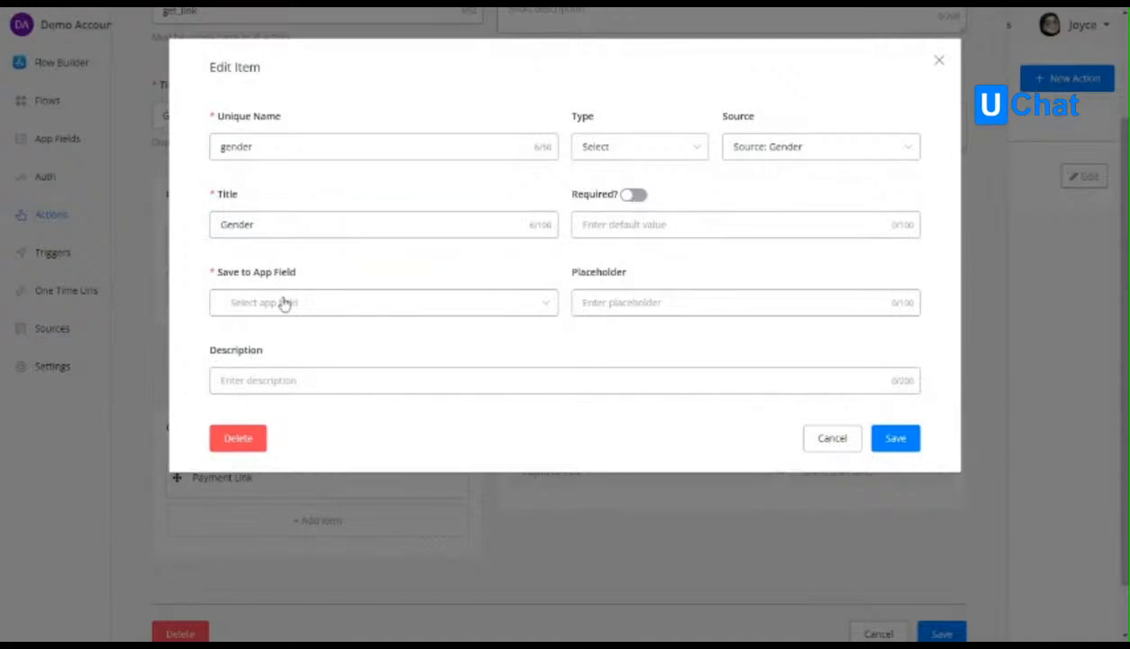
{"action": "left_click", "coordinate": [350, 302]}
{"action": "type", "text": "gender"}
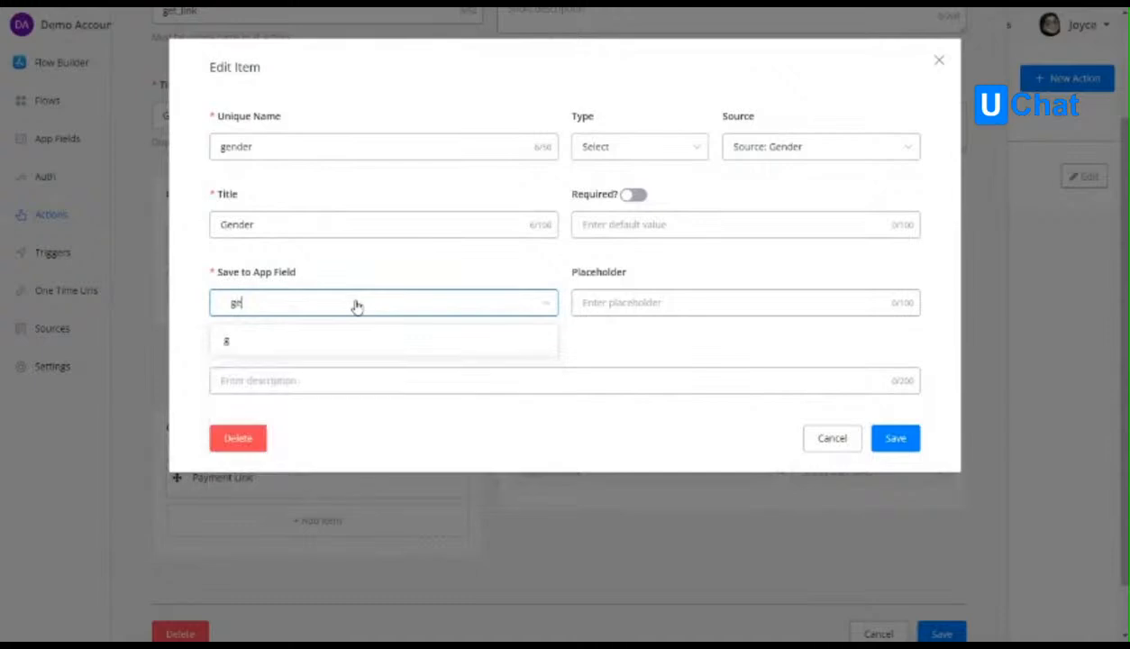
{"action": "left_click", "coordinate": [231, 305]}
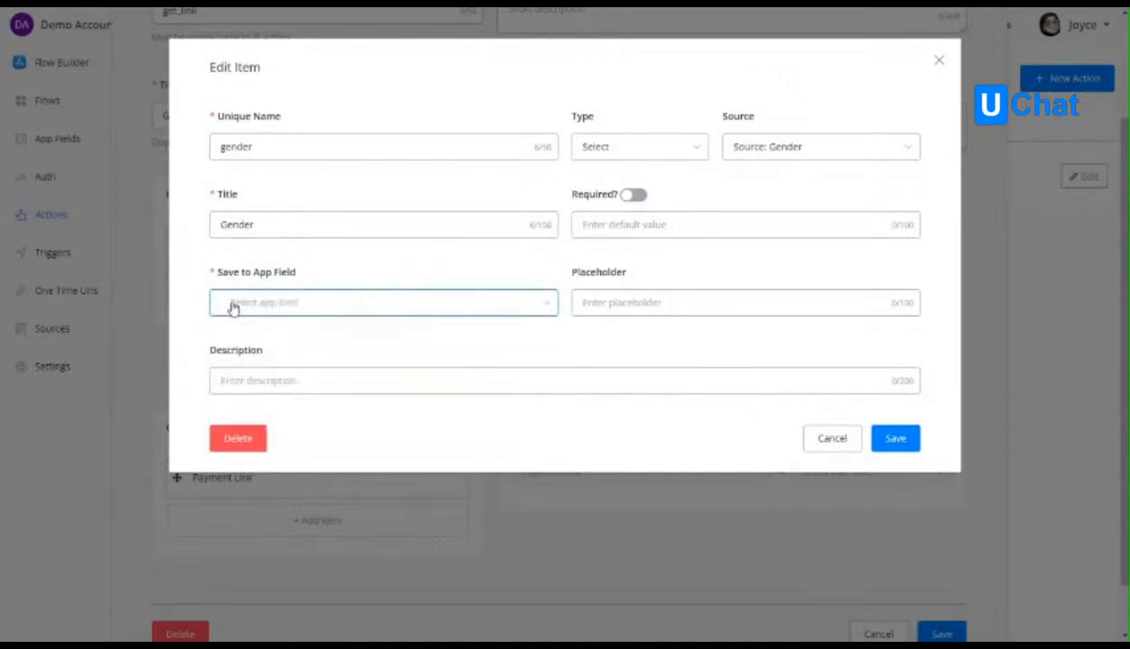
{"action": "left_click", "coordinate": [243, 309]}
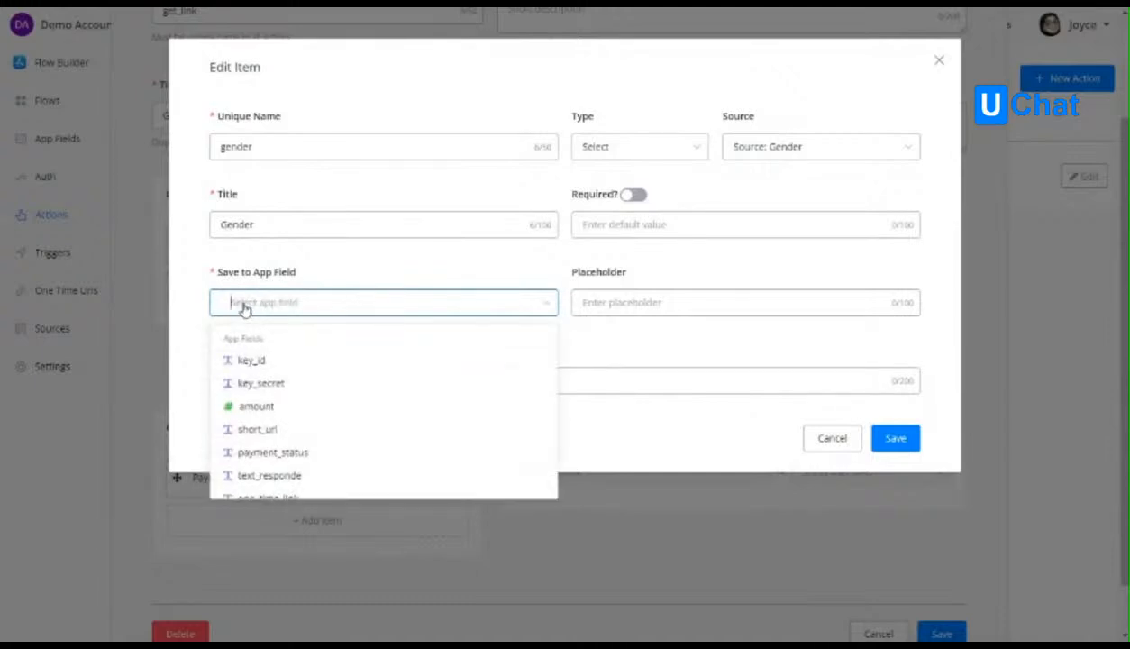
{"action": "type", "text": "user_gender"}
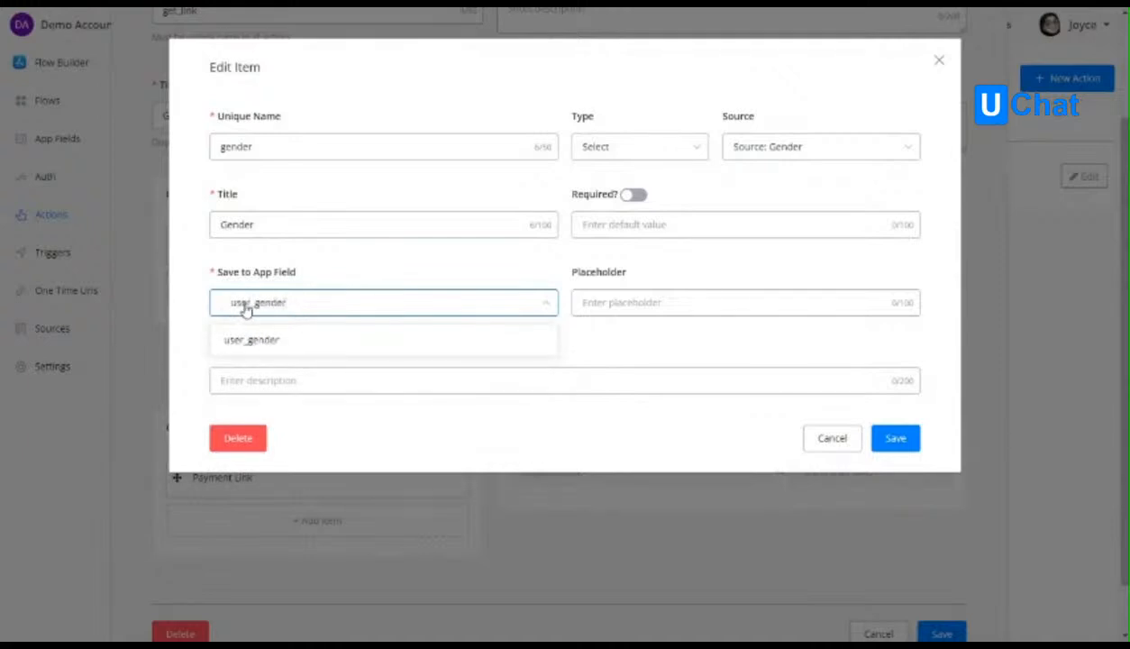
{"action": "left_click", "coordinate": [259, 341]}
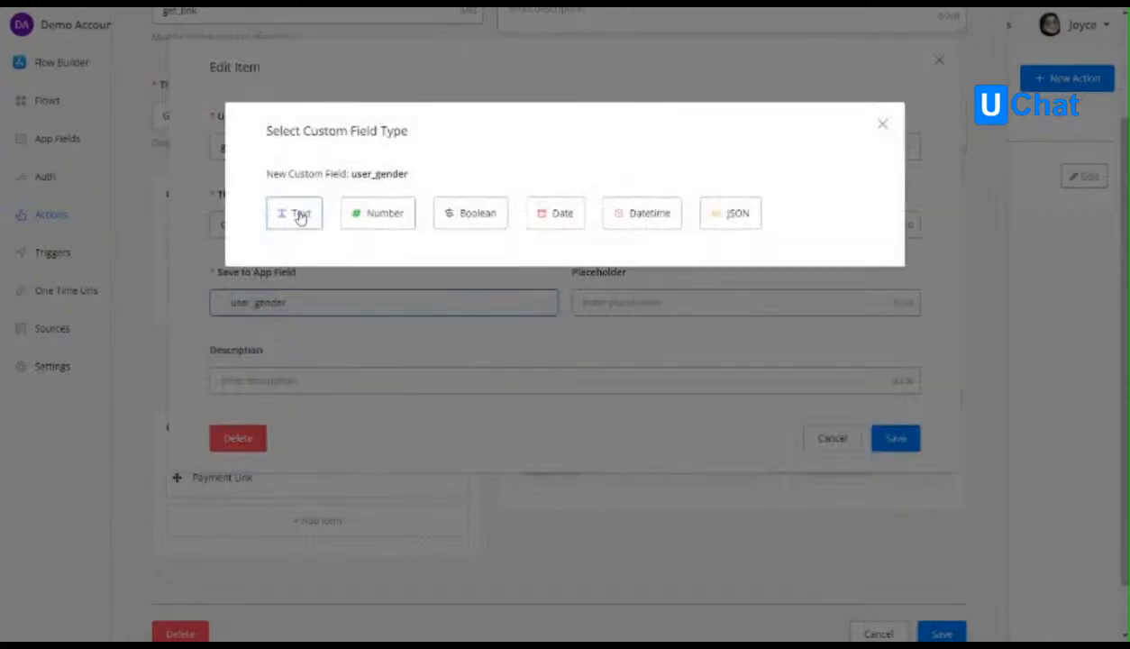
{"action": "left_click", "coordinate": [300, 218]}
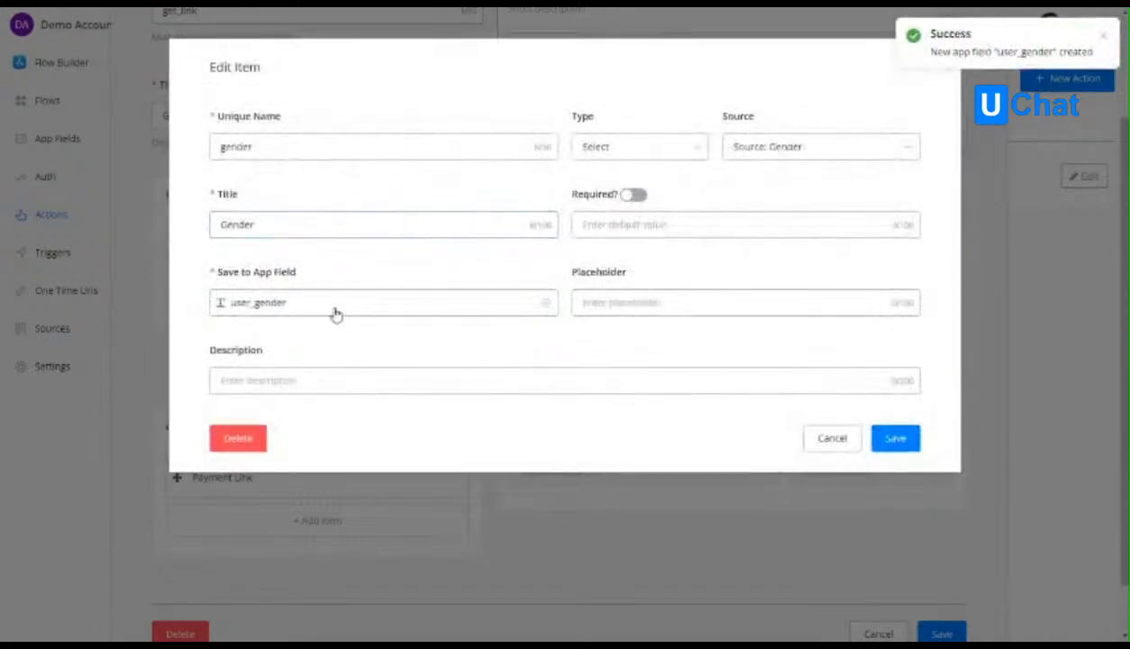
{"action": "left_click", "coordinate": [611, 303]}
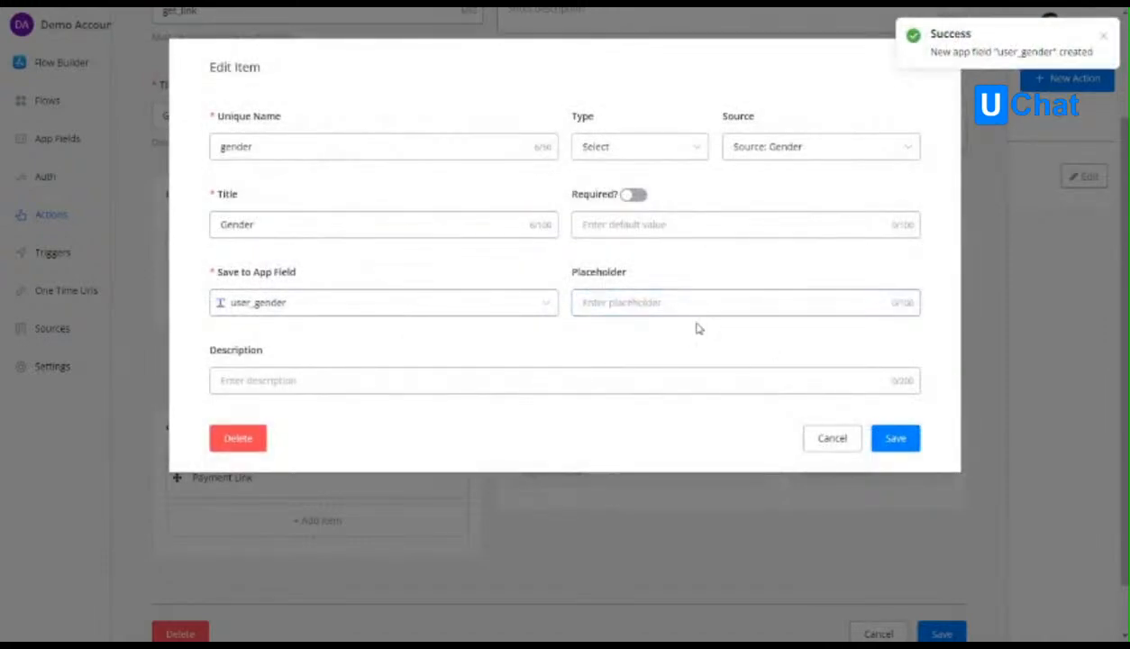
{"action": "left_click", "coordinate": [896, 439]}
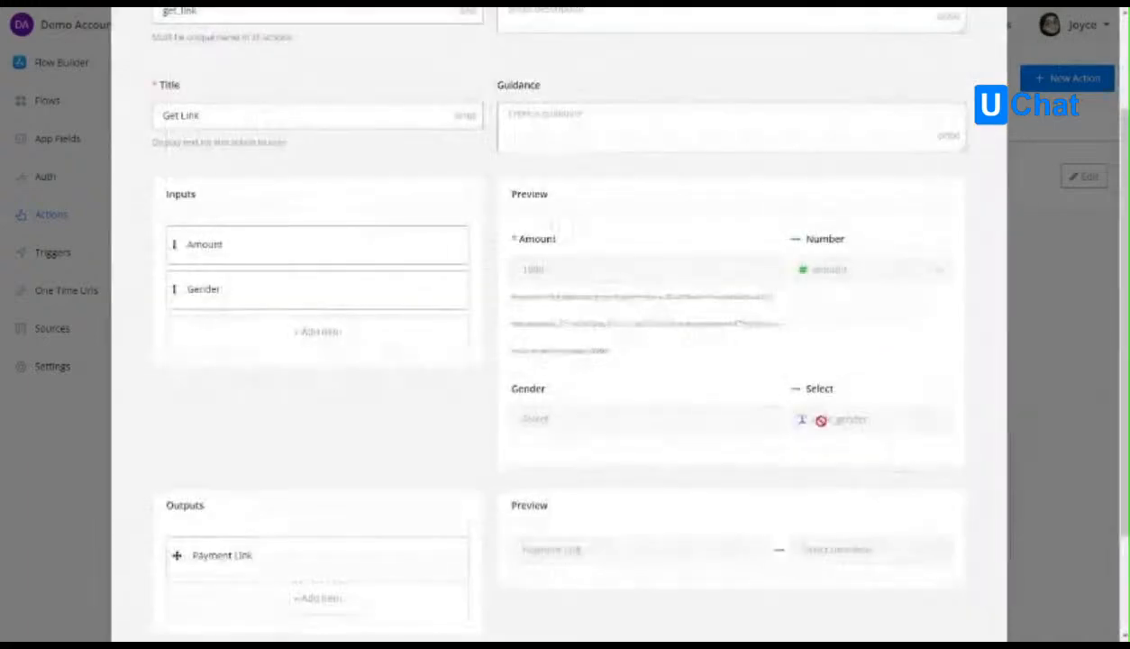
Add another action input with the unique name user, using type Select and the User List source.
{"action": "left_click", "coordinate": [250, 326]}
{"action": "left_click", "coordinate": [373, 149]}
{"action": "type", "text": "user"}
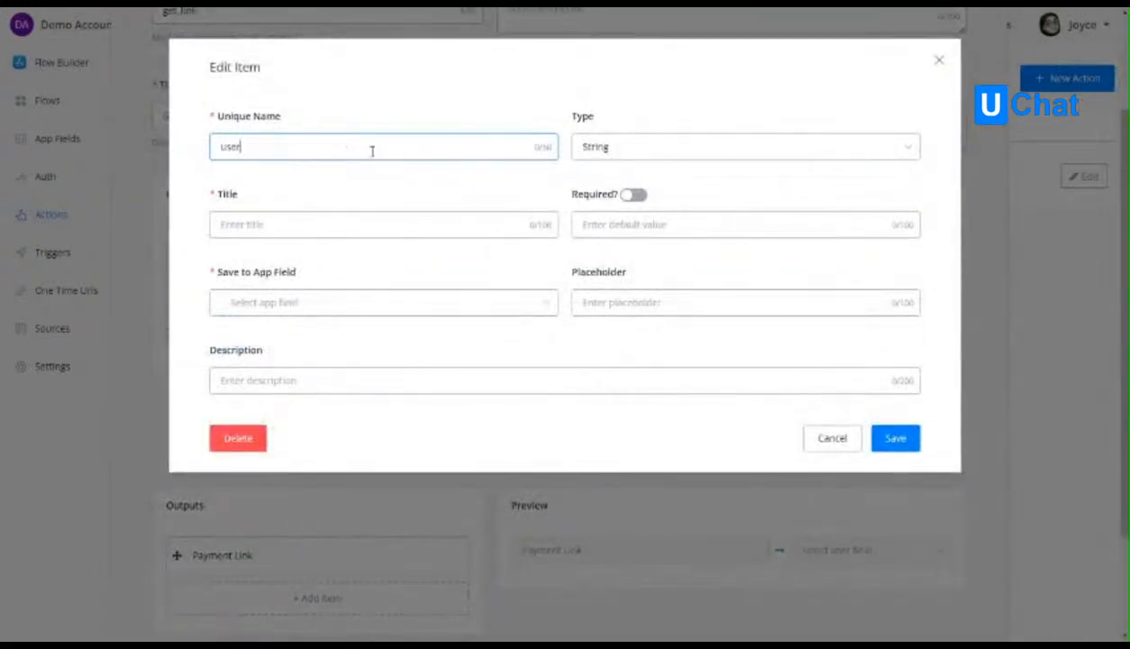
{"action": "left_click", "coordinate": [613, 149]}
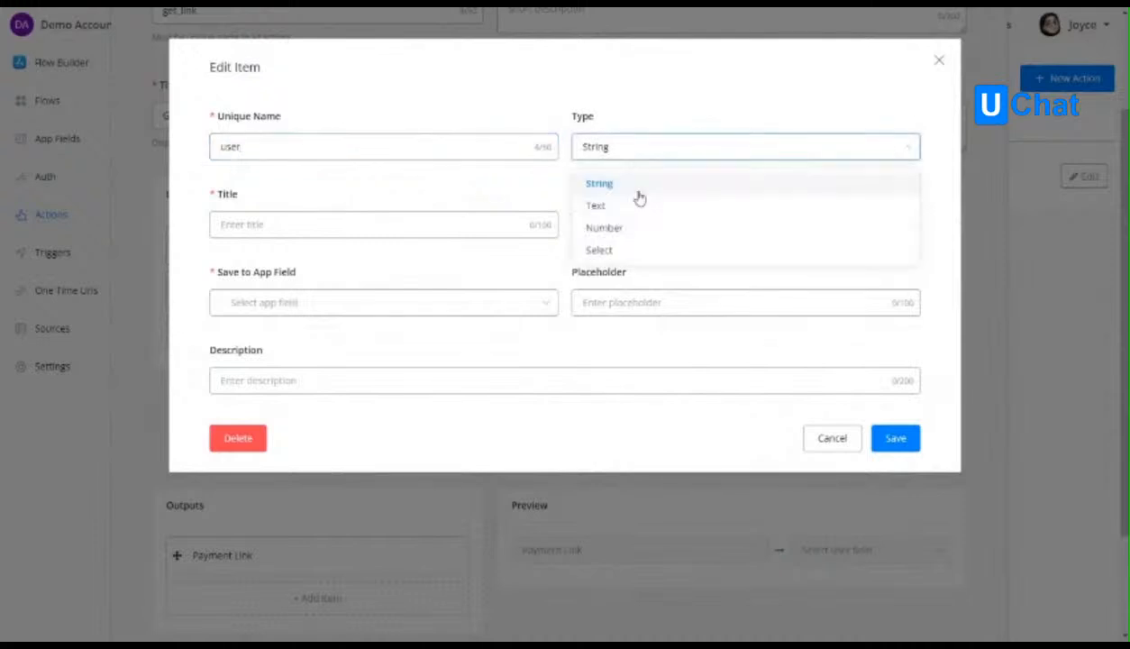
{"action": "left_click", "coordinate": [631, 253]}
{"action": "left_click", "coordinate": [759, 146]}
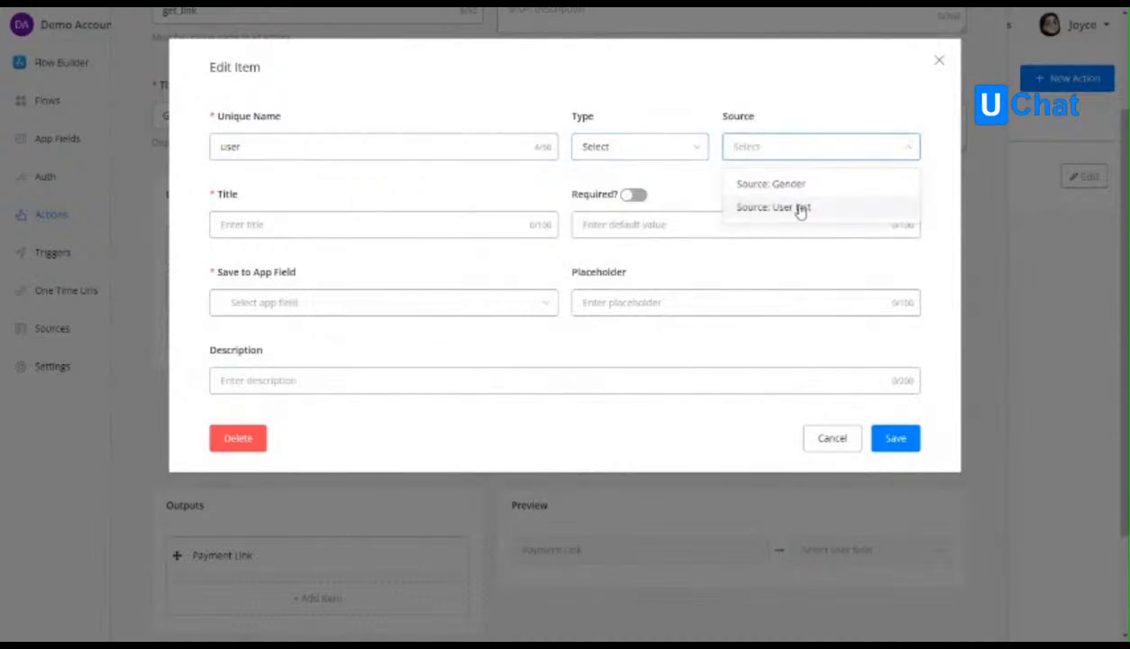
{"action": "left_click", "coordinate": [797, 209]}
Title the user input User, store it in a new text app field user, and save the item and the get_link action.
{"action": "left_click", "coordinate": [275, 228]}
{"action": "type", "text": "User"}
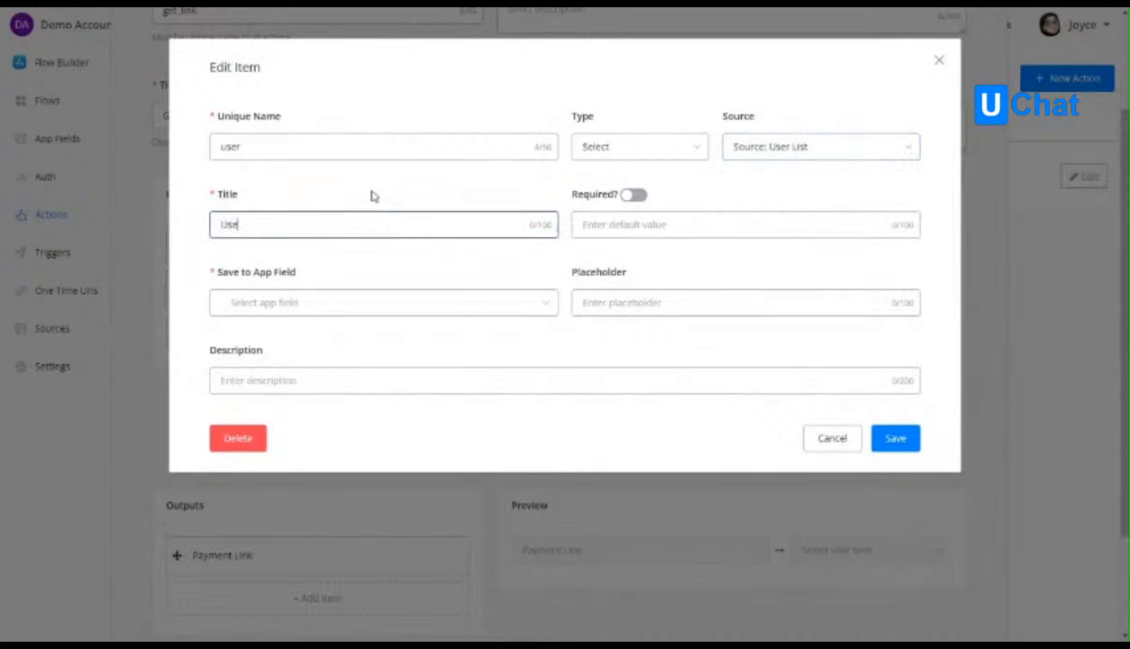
{"action": "left_click", "coordinate": [345, 305]}
{"action": "type", "text": "user"}
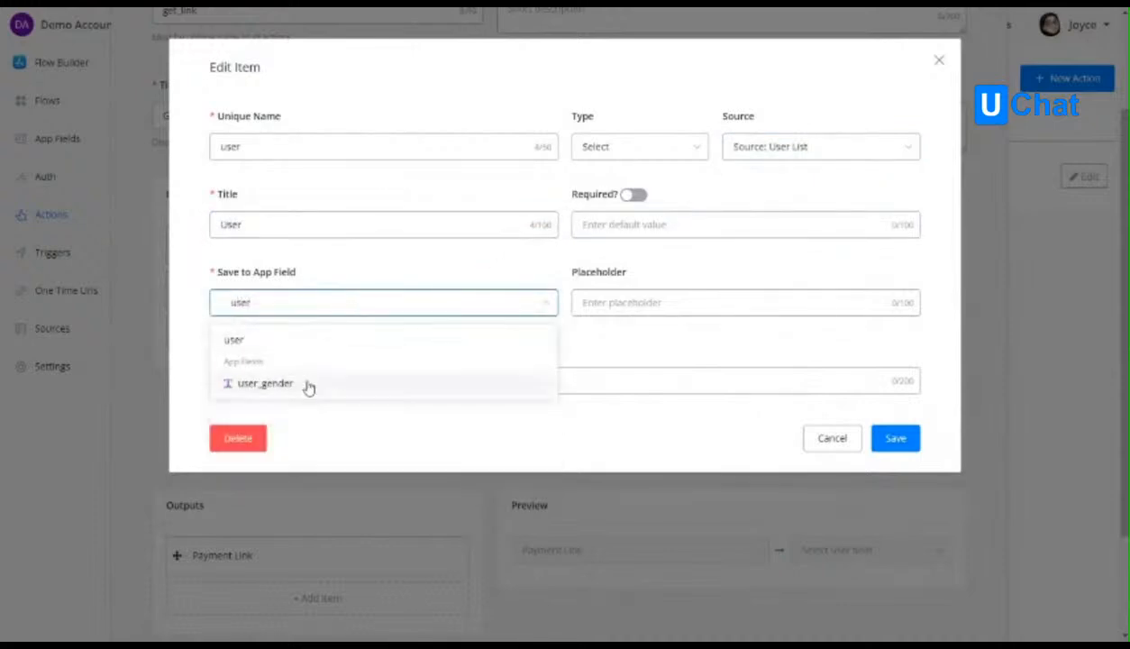
{"action": "left_click", "coordinate": [236, 340]}
{"action": "left_click", "coordinate": [293, 216]}
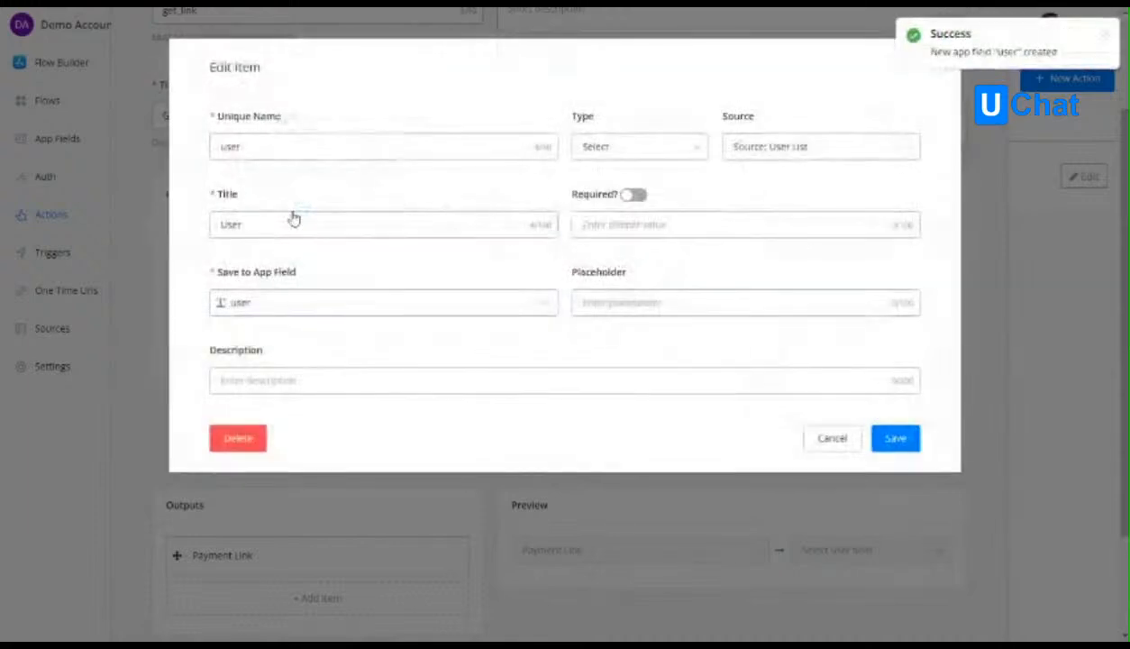
{"action": "left_click", "coordinate": [894, 437]}
{"action": "scroll", "coordinate": [935, 450], "scroll_direction": "down", "scroll_amount": 5}
{"action": "left_click", "coordinate": [943, 587]}
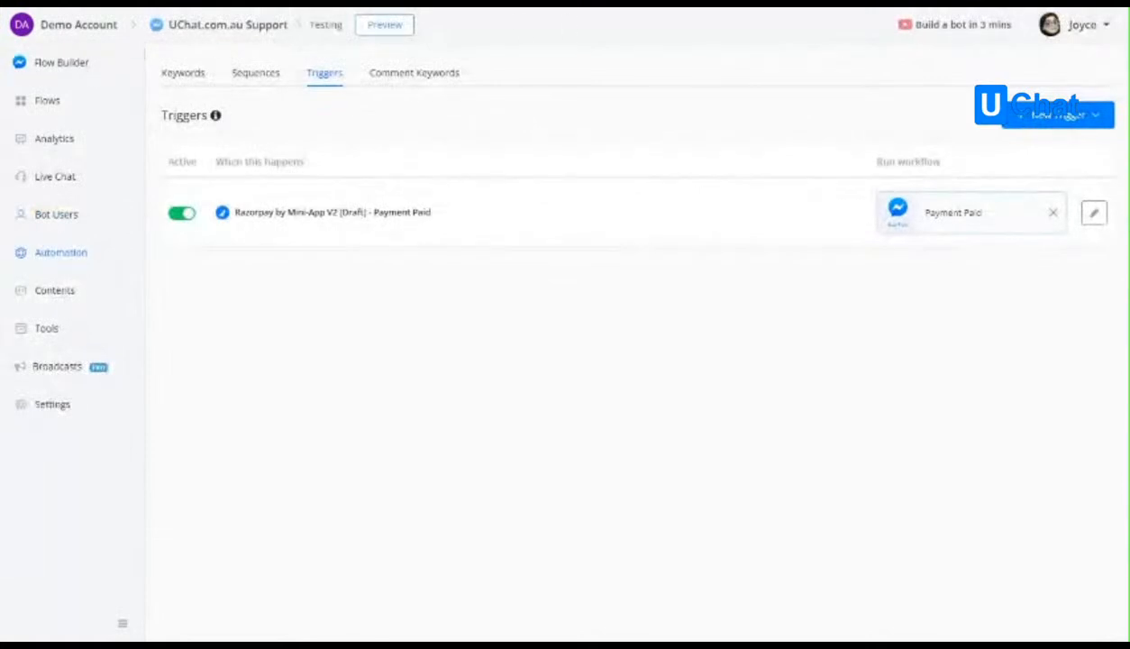
In the UChat.com.au Support bot's Testing flow, add a second Razorpay by Mini-App V2 integration to Action #4 and choose its Get Link action.
{"action": "left_click", "coordinate": [70, 62]}
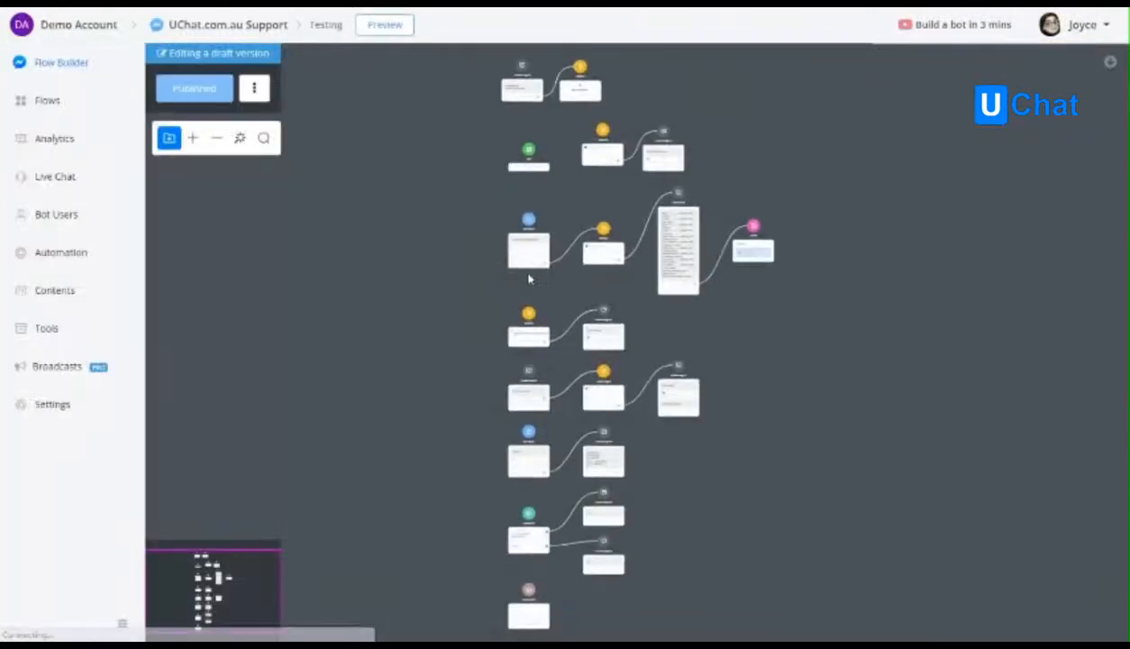
{"action": "left_click", "coordinate": [416, 287]}
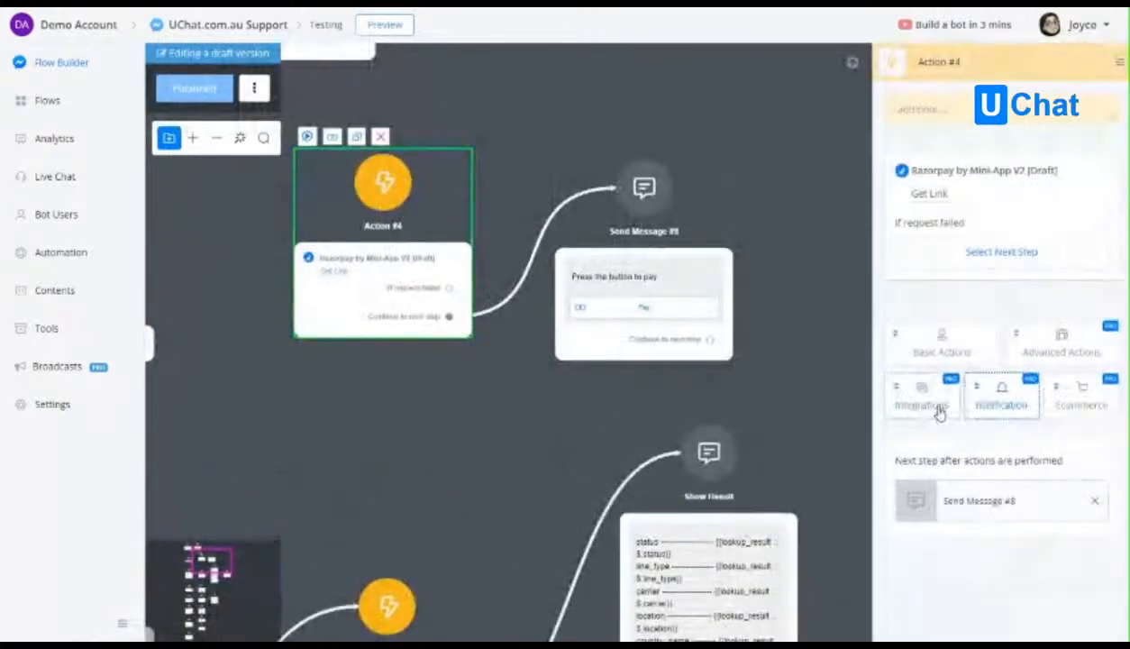
{"action": "left_click", "coordinate": [929, 404]}
{"action": "left_click", "coordinate": [906, 474]}
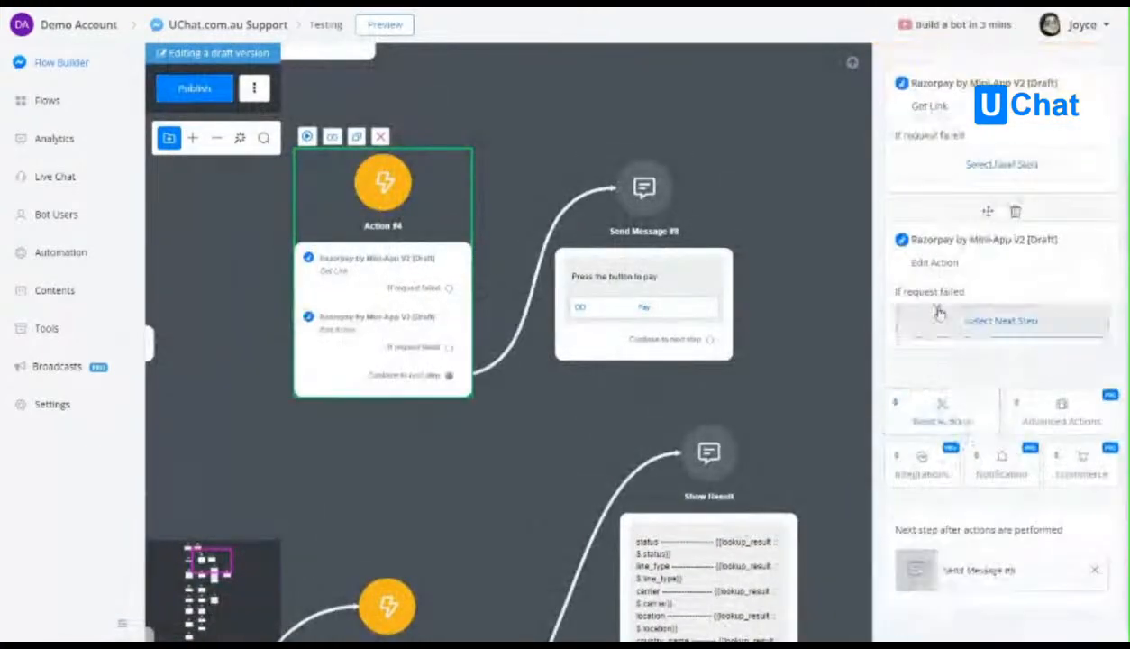
{"action": "left_click", "coordinate": [935, 263]}
{"action": "left_click", "coordinate": [471, 161]}
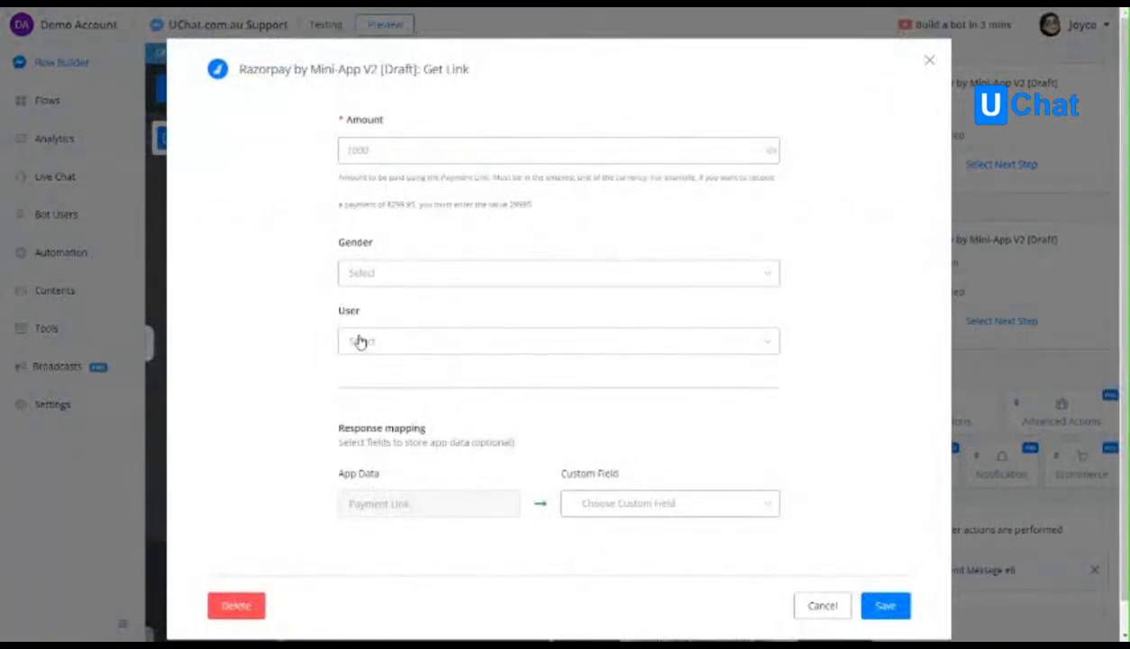
Examine the choices that the static source offers for the Gender input.
{"action": "left_click", "coordinate": [373, 272]}
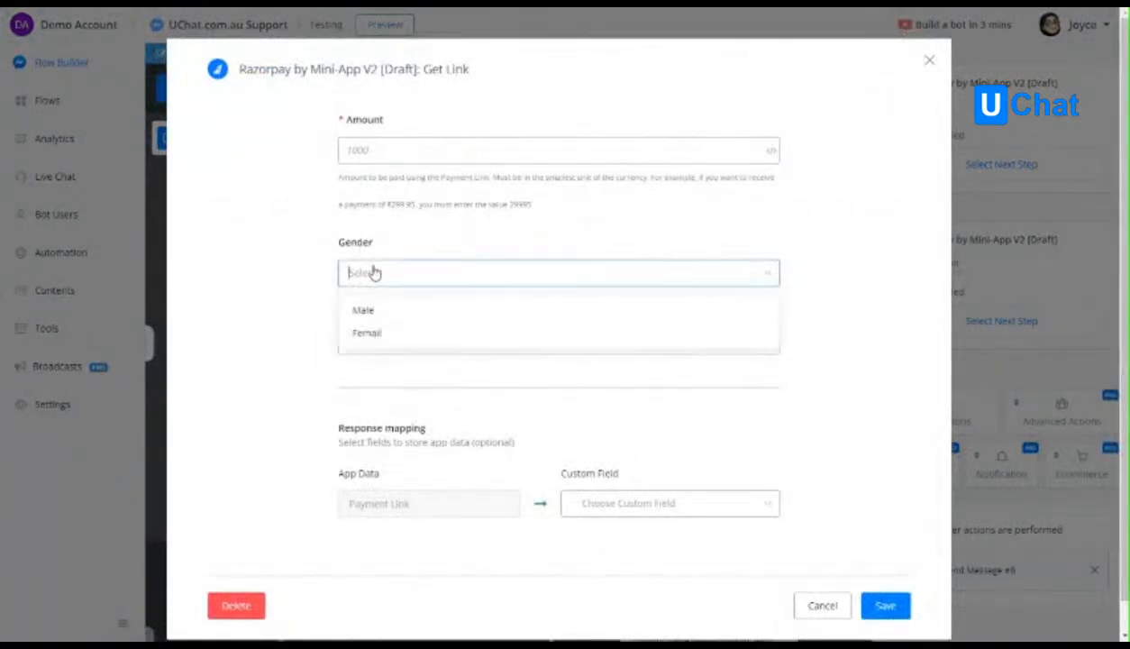
{"action": "left_click", "coordinate": [311, 295]}
{"action": "left_click_drag", "start_coordinate": [343, 352], "coordinate": [324, 318]}
{"action": "left_click", "coordinate": [319, 363]}
Examine the choices that the dynamic source offers for the User input, pick one as a trial, and cancel the Get Link settings.
{"action": "left_click", "coordinate": [395, 347]}
{"action": "scroll", "coordinate": [424, 461], "scroll_direction": "down", "scroll_amount": 2}
{"action": "scroll", "coordinate": [423, 401], "scroll_direction": "up", "scroll_amount": 2}
{"action": "scroll", "coordinate": [433, 510], "scroll_direction": "down", "scroll_amount": 2}
{"action": "scroll", "coordinate": [429, 404], "scroll_direction": "up", "scroll_amount": 3}
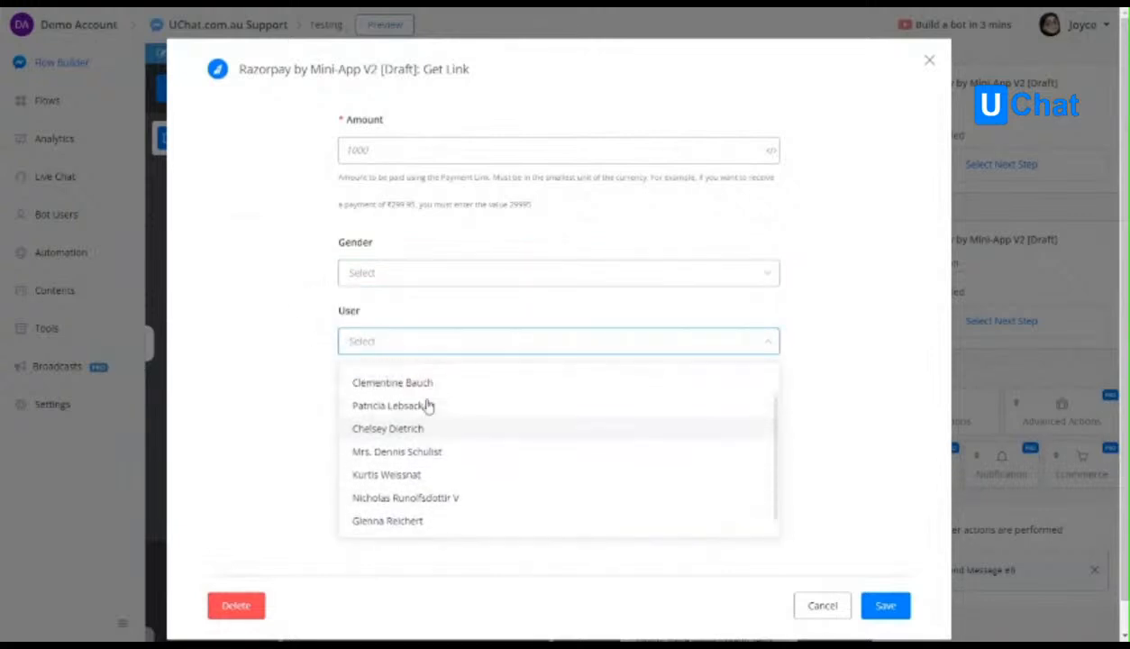
{"action": "left_click", "coordinate": [398, 348]}
{"action": "left_click", "coordinate": [398, 348]}
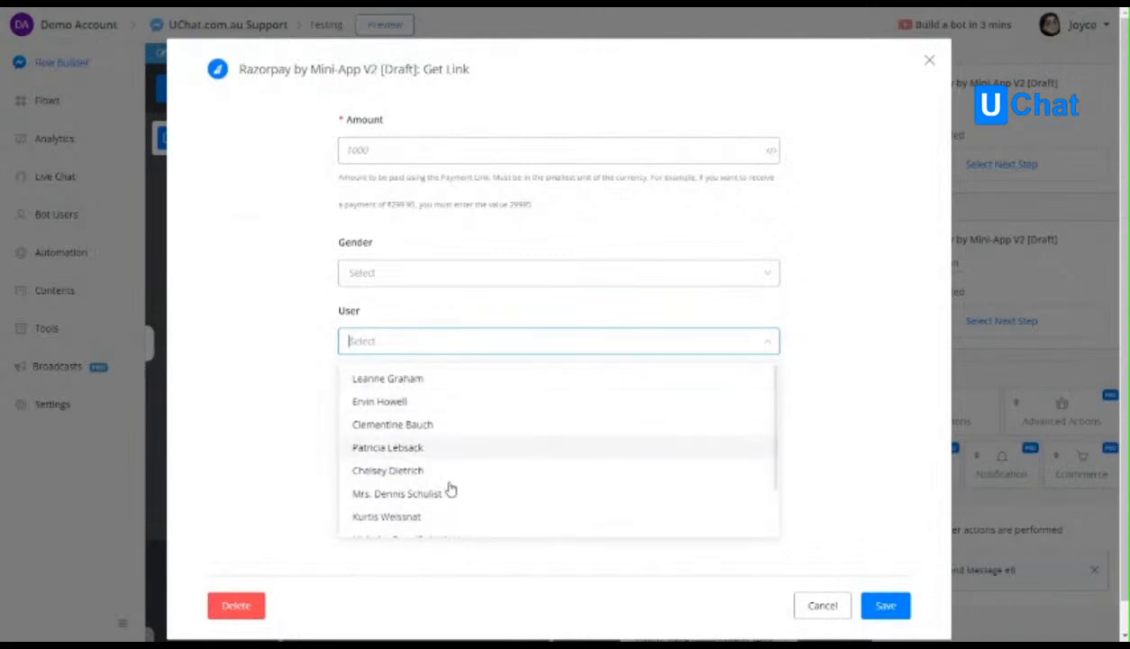
{"action": "scroll", "coordinate": [434, 449], "scroll_direction": "down", "scroll_amount": 2}
{"action": "scroll", "coordinate": [431, 473], "scroll_direction": "up", "scroll_amount": 2}
{"action": "scroll", "coordinate": [446, 469], "scroll_direction": "down", "scroll_amount": 2}
{"action": "left_click", "coordinate": [429, 429]}
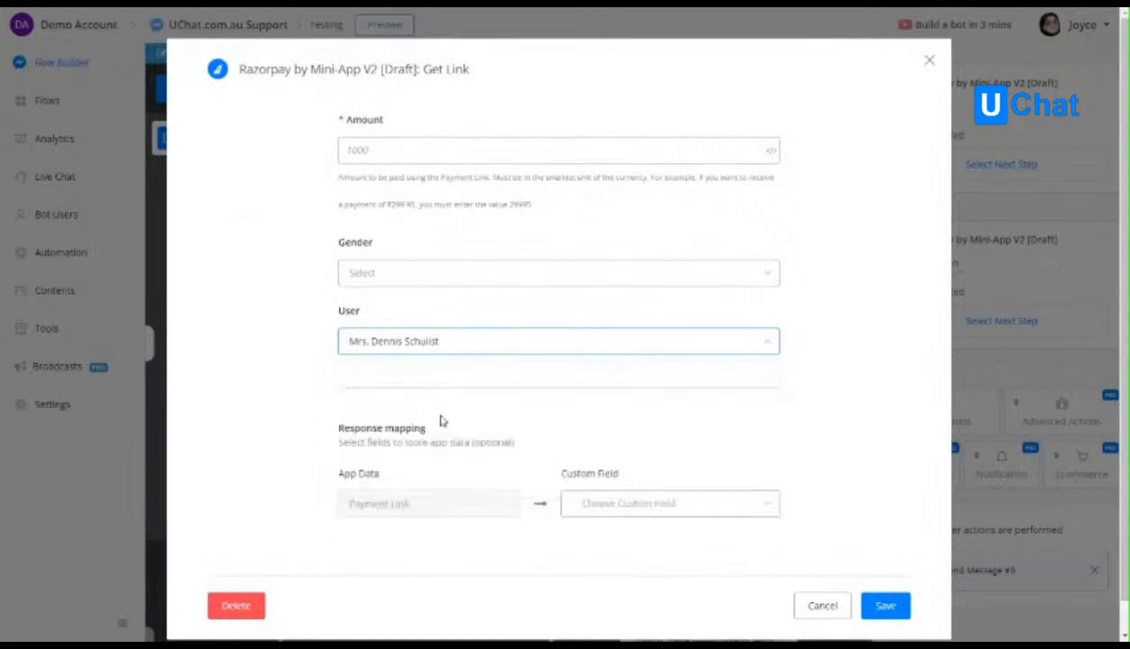
{"action": "left_click", "coordinate": [822, 606]}
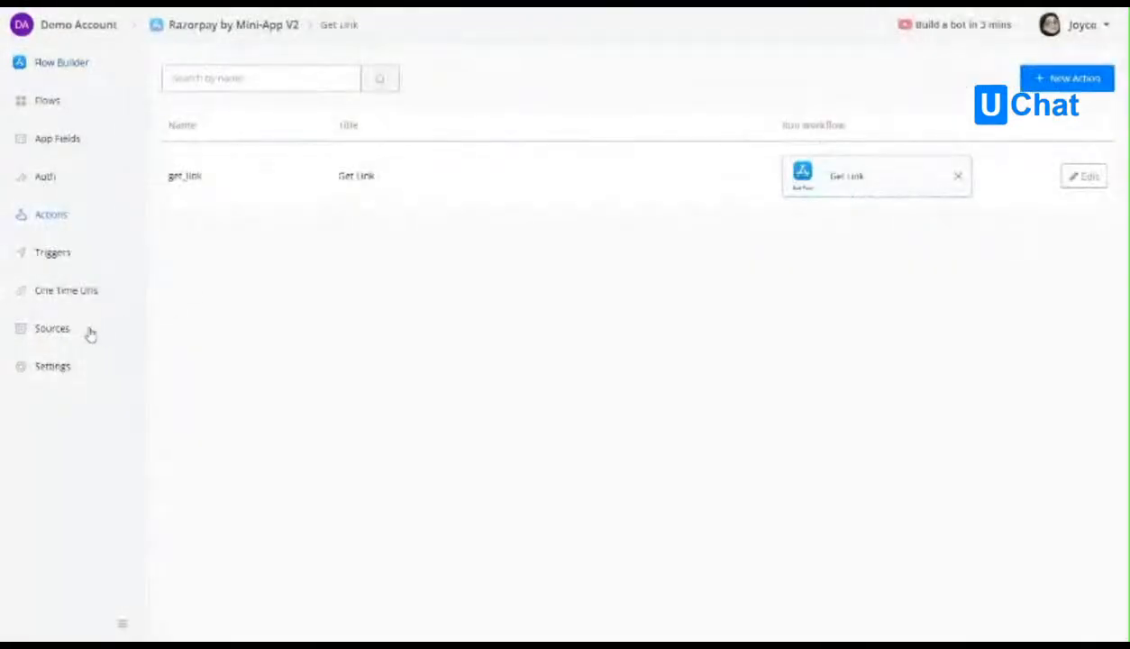
Switch back to the Razorpay by Mini-App V2 mini-app and show its list of sources.
{"action": "left_click", "coordinate": [90, 332]}
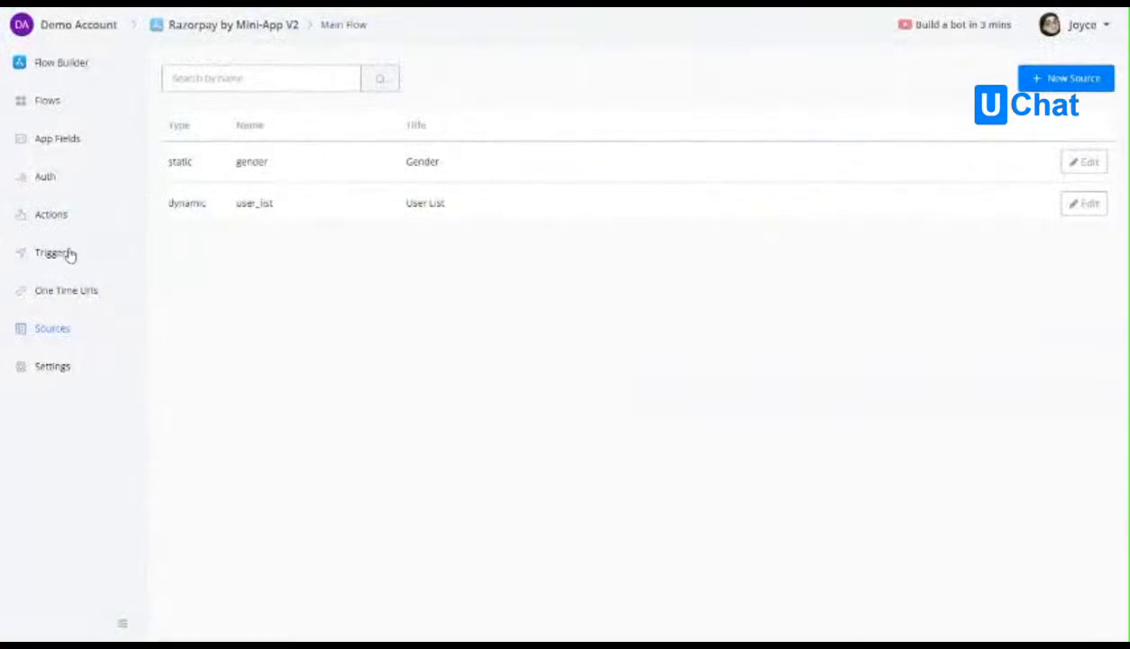
Create a trigger named survey_submitted with the title Survey Submitted in the mini-app and save it.
{"action": "left_click", "coordinate": [56, 252]}
{"action": "left_click", "coordinate": [1071, 79]}
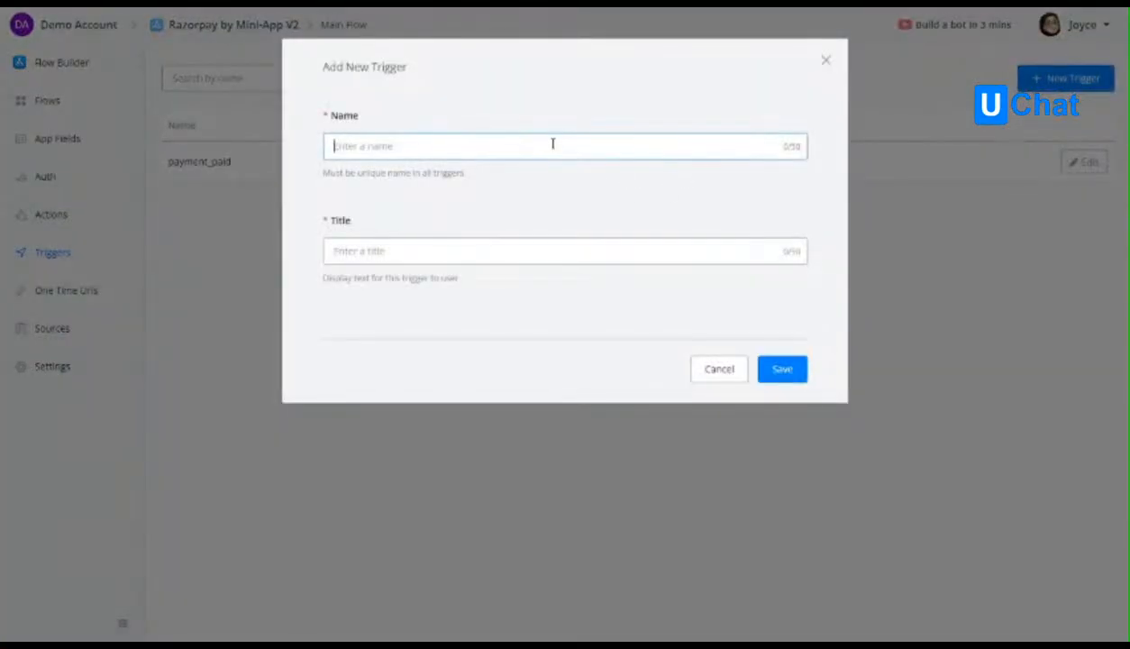
{"action": "type", "text": "survey_submitted"}
{"action": "left_click", "coordinate": [467, 245]}
{"action": "type", "text": "Survey Submitte"}
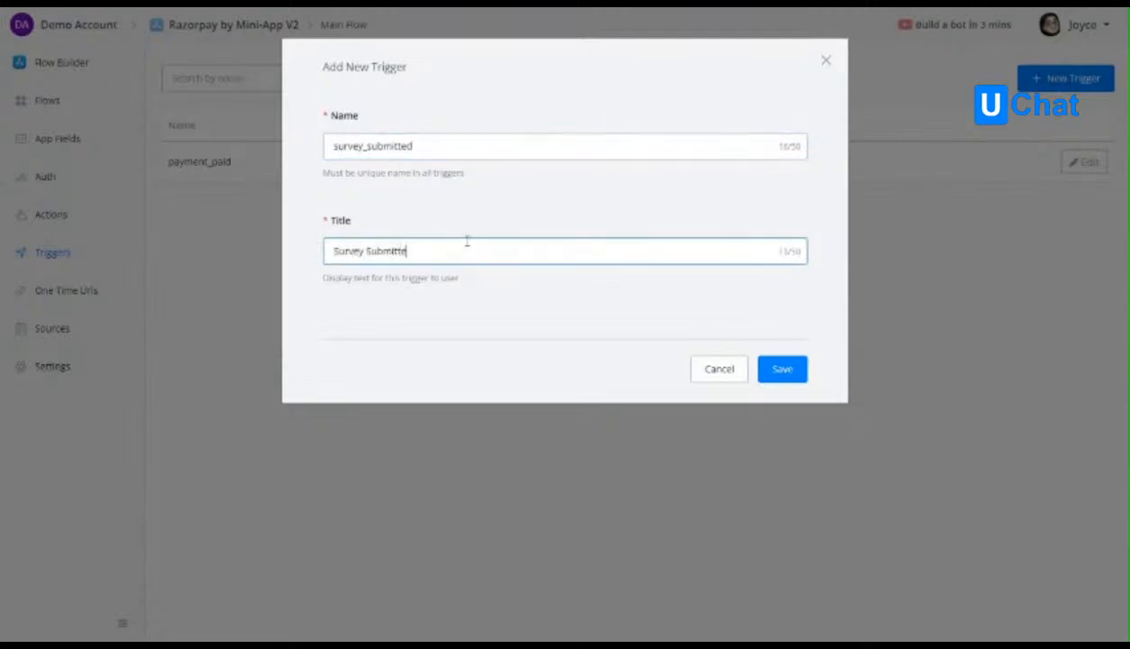
{"action": "type", "text": "d"}
{"action": "left_click", "coordinate": [768, 371]}
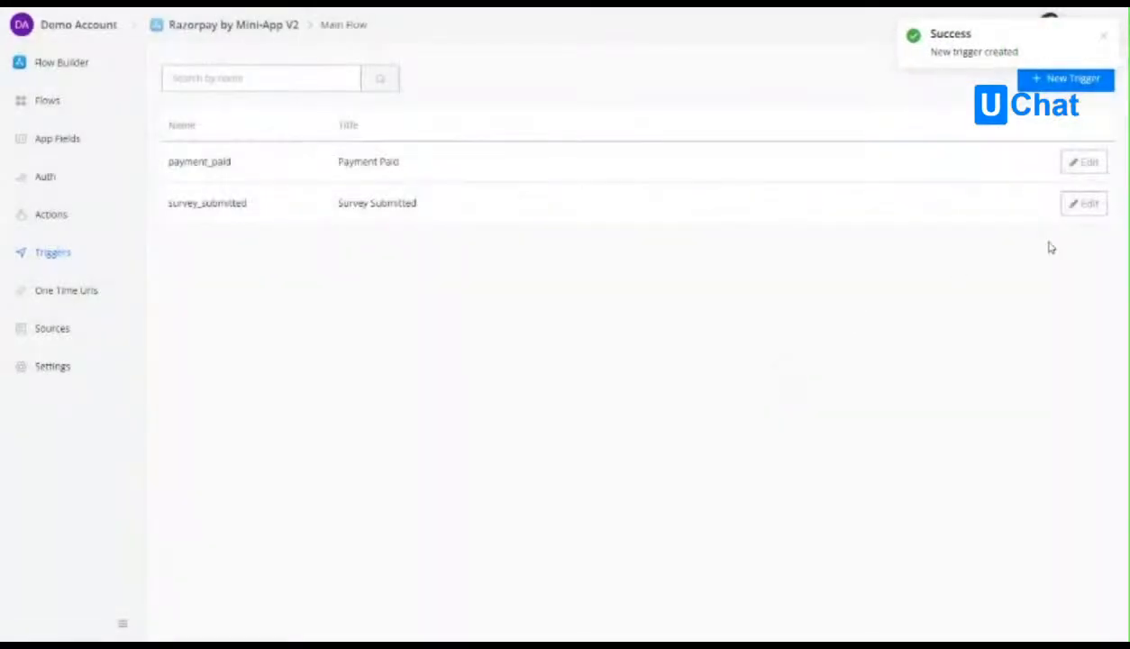
{"action": "left_click", "coordinate": [1089, 206]}
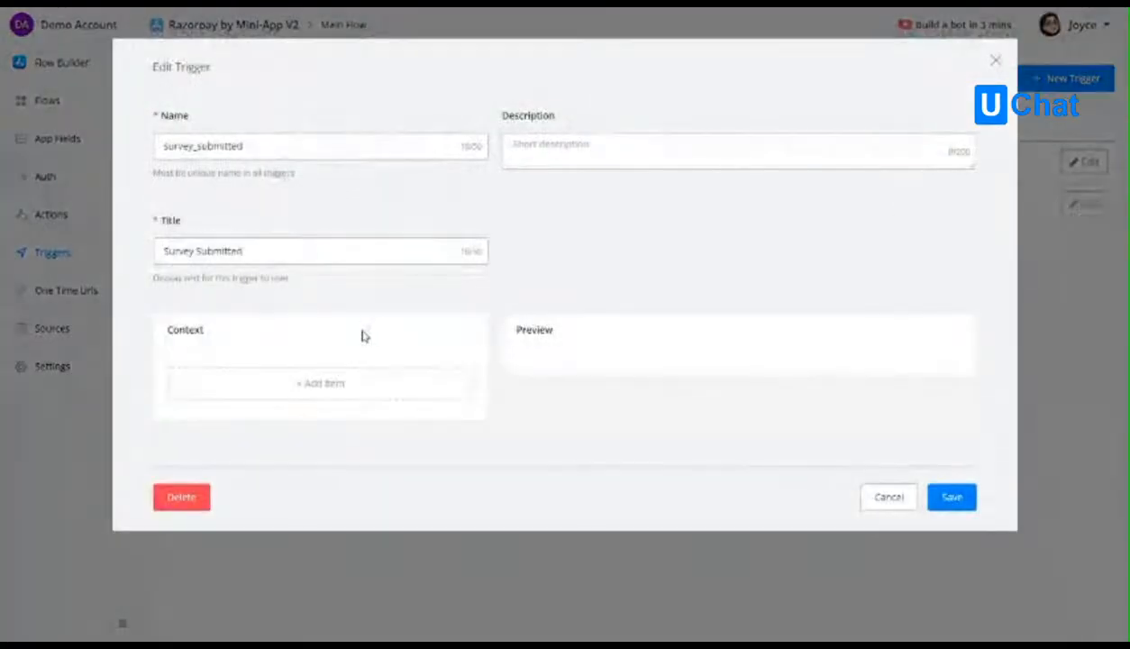
{"action": "left_click", "coordinate": [319, 388]}
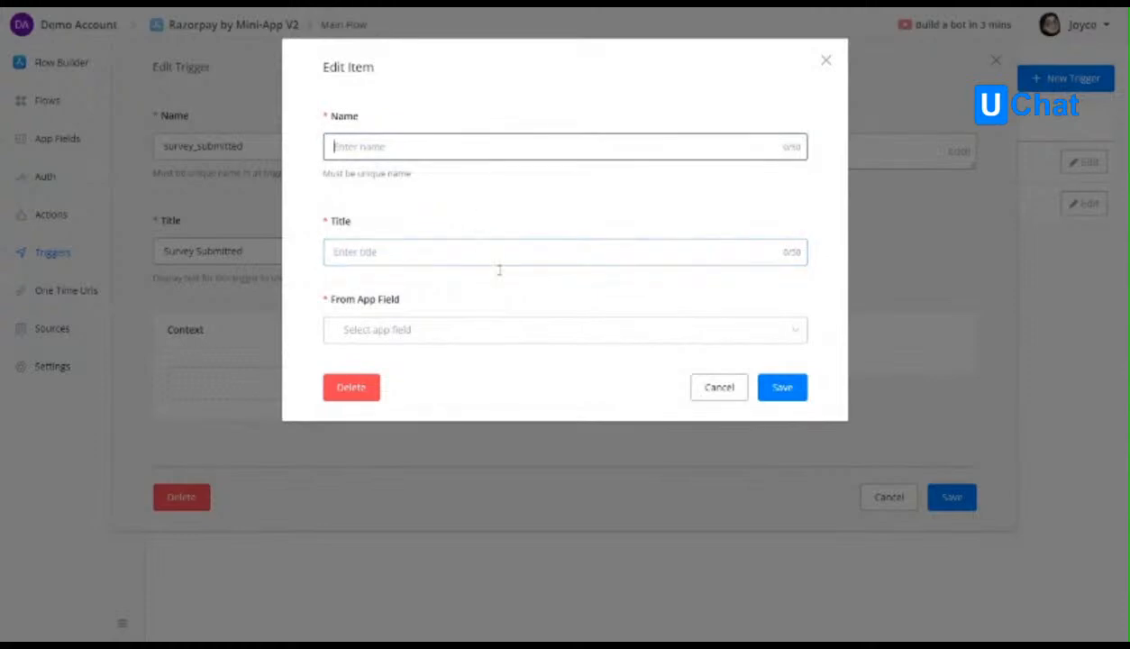
{"action": "left_click", "coordinate": [530, 332]}
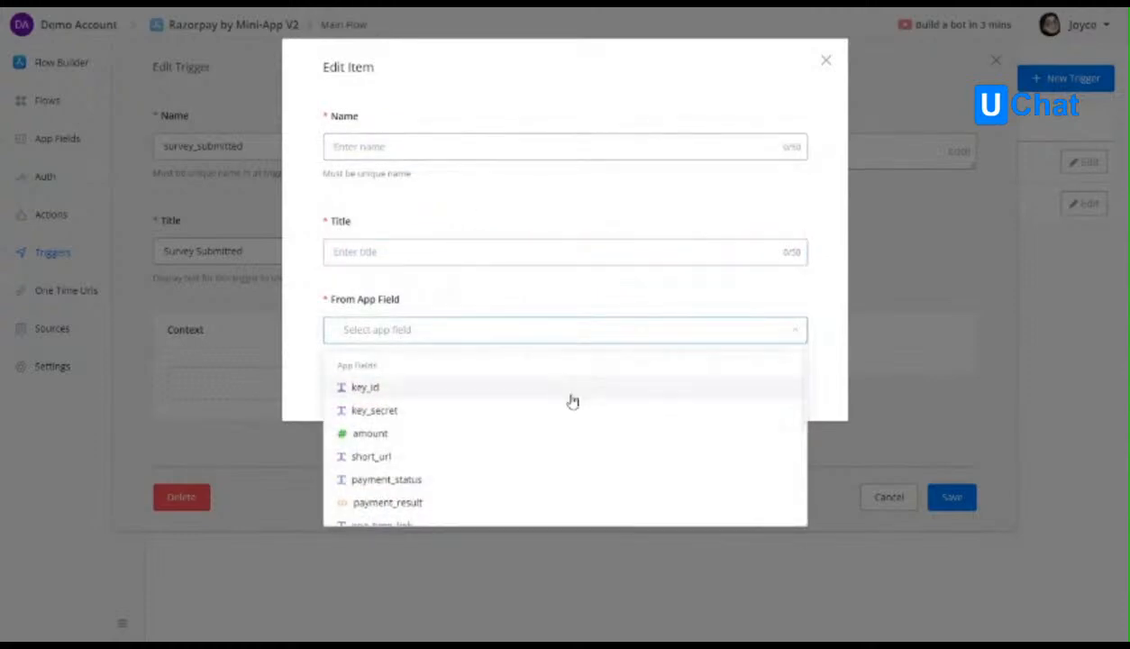
{"action": "scroll", "coordinate": [571, 404], "scroll_direction": "down", "scroll_amount": 5}
{"action": "left_click", "coordinate": [577, 296]}
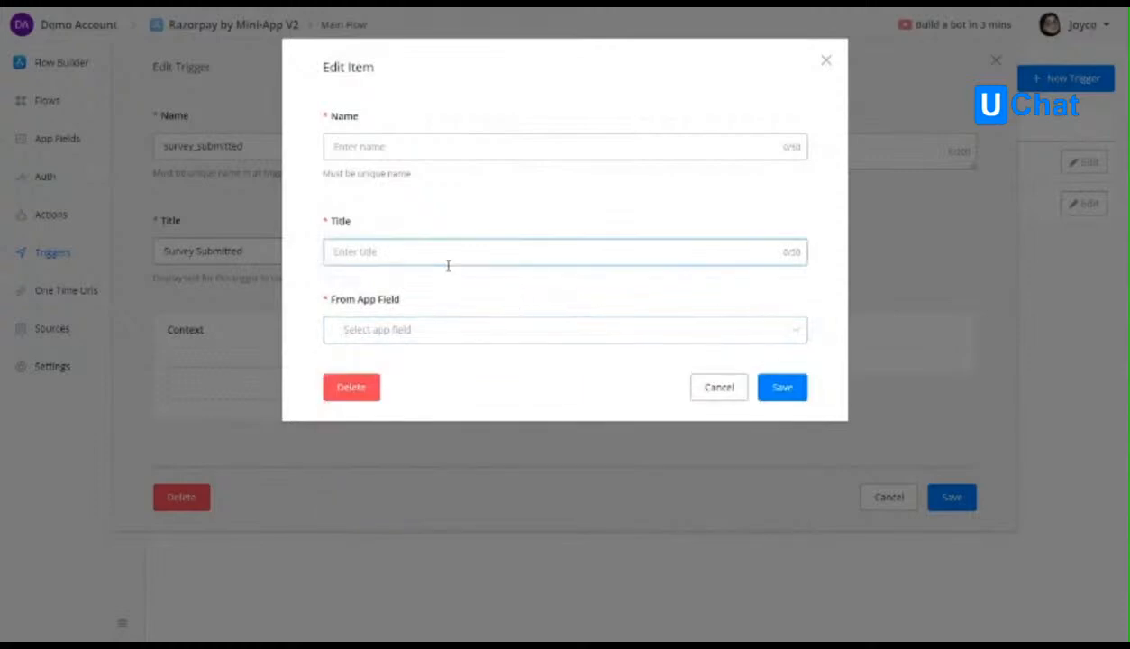
{"action": "left_click", "coordinate": [722, 390]}
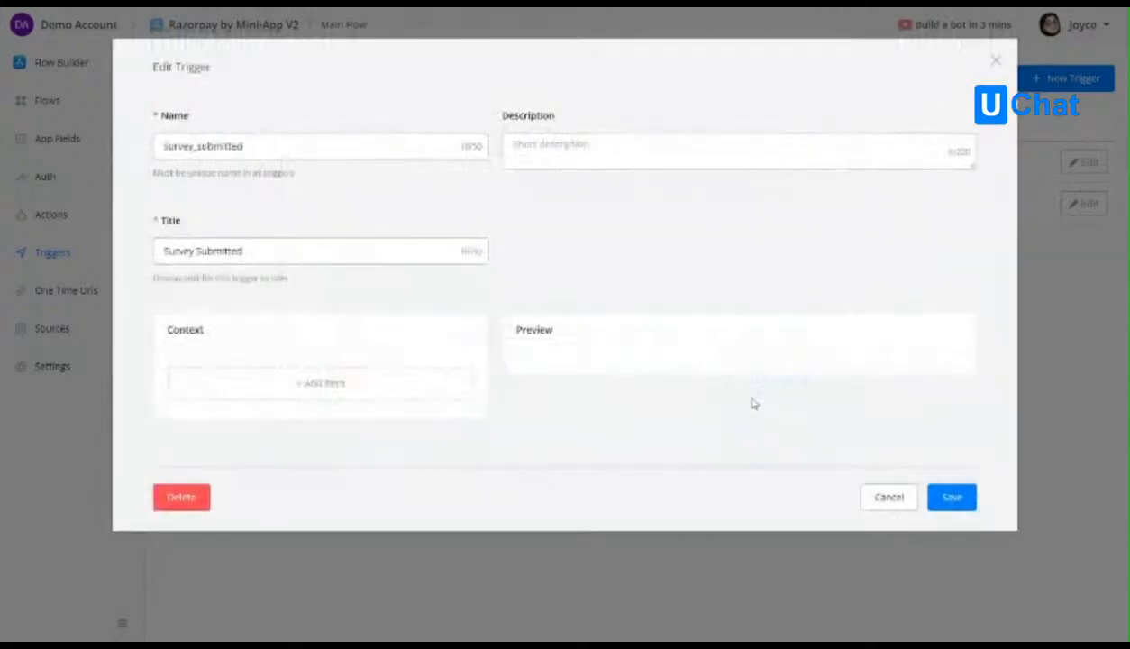
{"action": "left_click", "coordinate": [957, 496]}
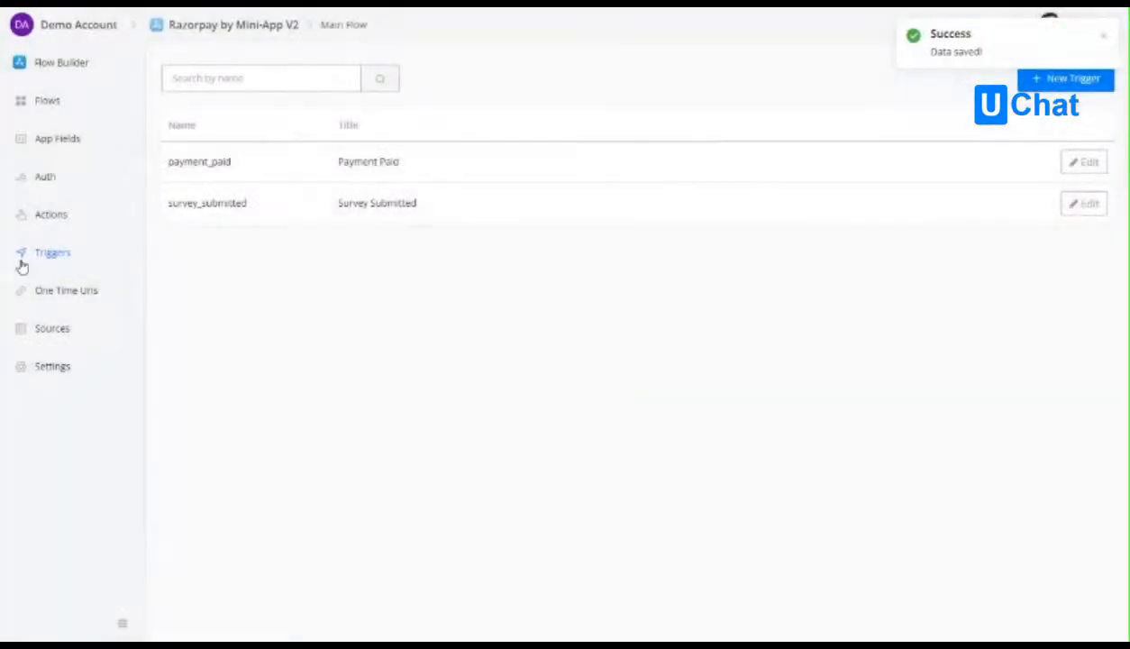
Create a new app field named survey_result of type JSON.
{"action": "left_click", "coordinate": [63, 141]}
{"action": "left_click", "coordinate": [1035, 78]}
{"action": "left_click", "coordinate": [529, 140]}
{"action": "type", "text": "survey_result"}
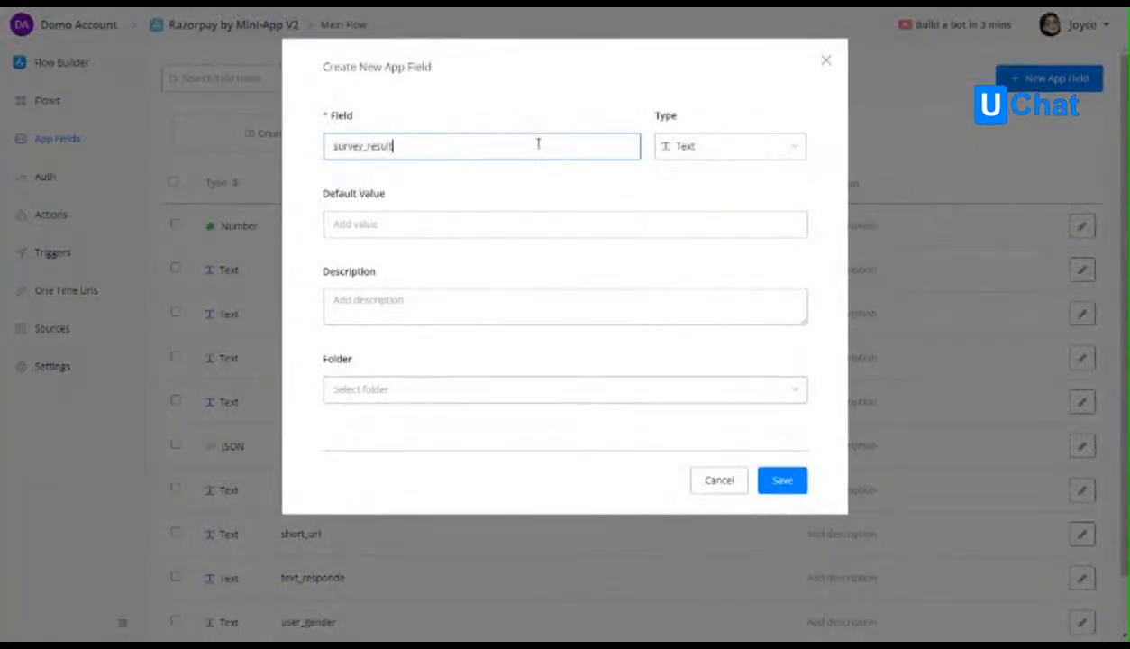
{"action": "left_click", "coordinate": [685, 148]}
{"action": "left_click", "coordinate": [714, 300]}
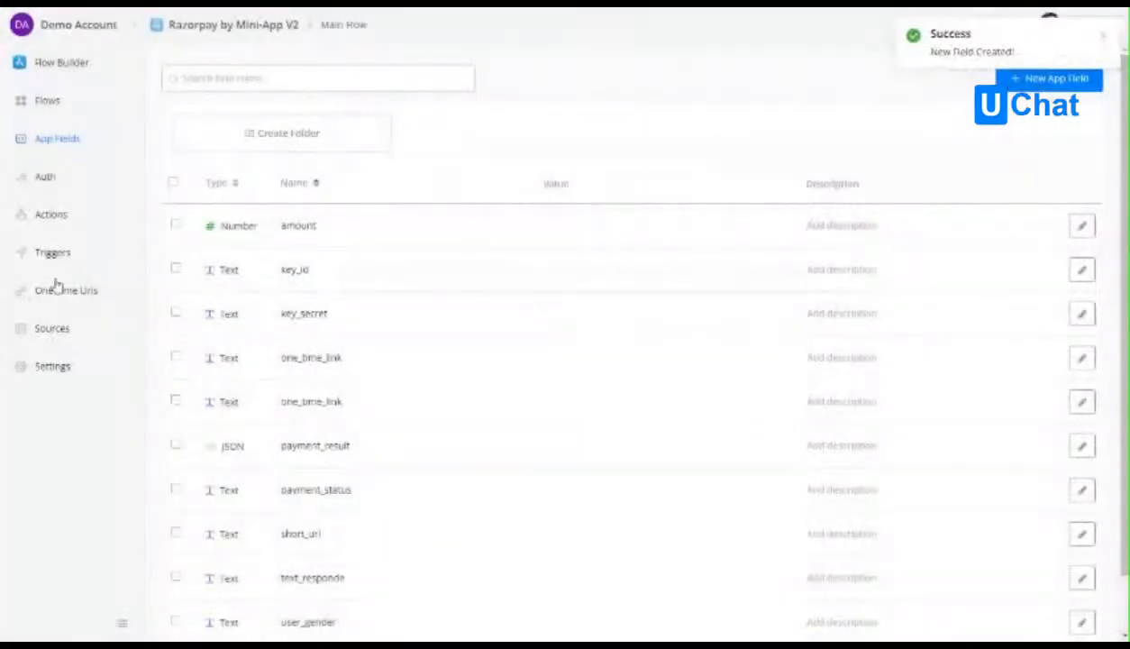
Add a context item named survey_result with the title Survey Result to the survey_submitted trigger.
{"action": "left_click", "coordinate": [54, 255]}
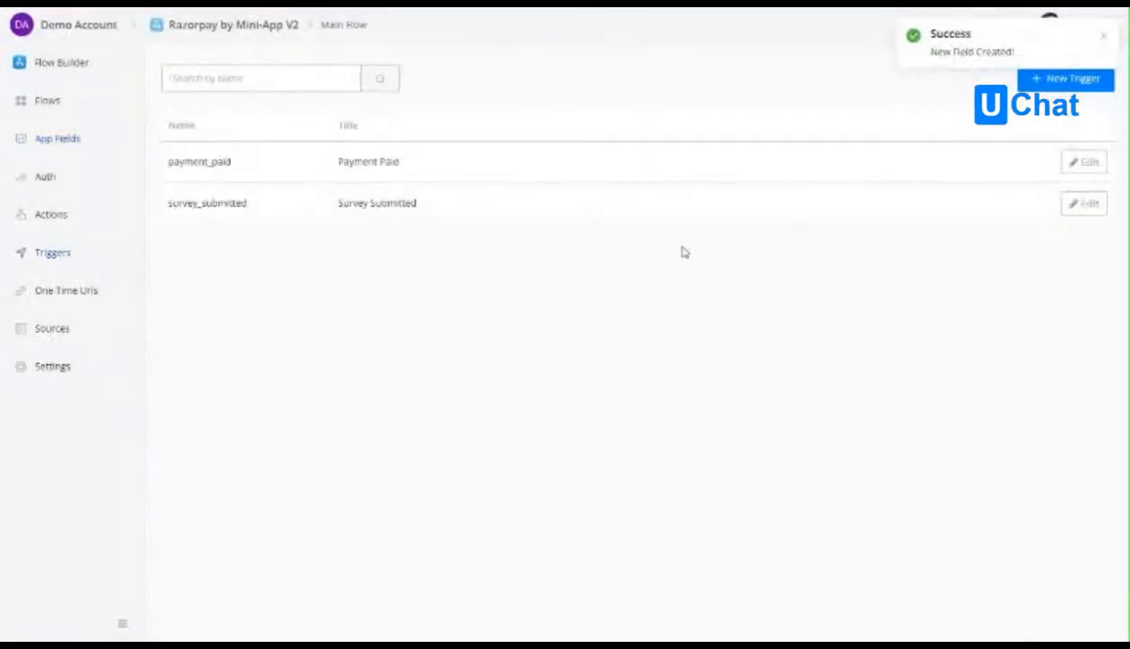
{"action": "left_click", "coordinate": [1085, 204]}
{"action": "left_click", "coordinate": [272, 361]}
{"action": "left_click", "coordinate": [429, 152]}
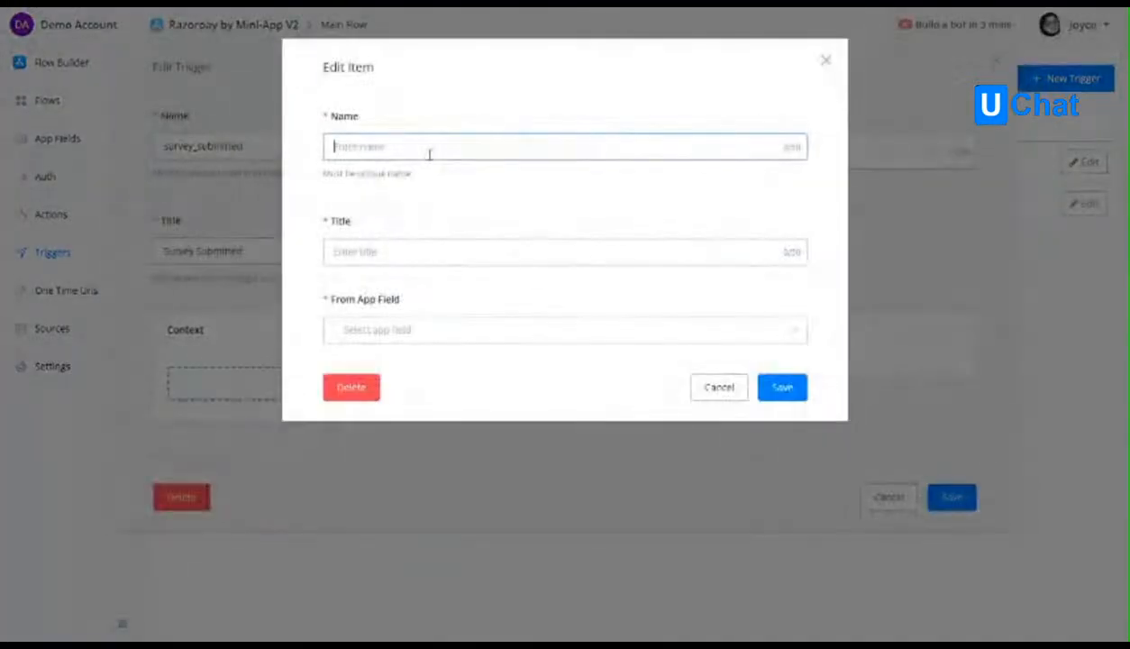
{"action": "type", "text": "survey"}
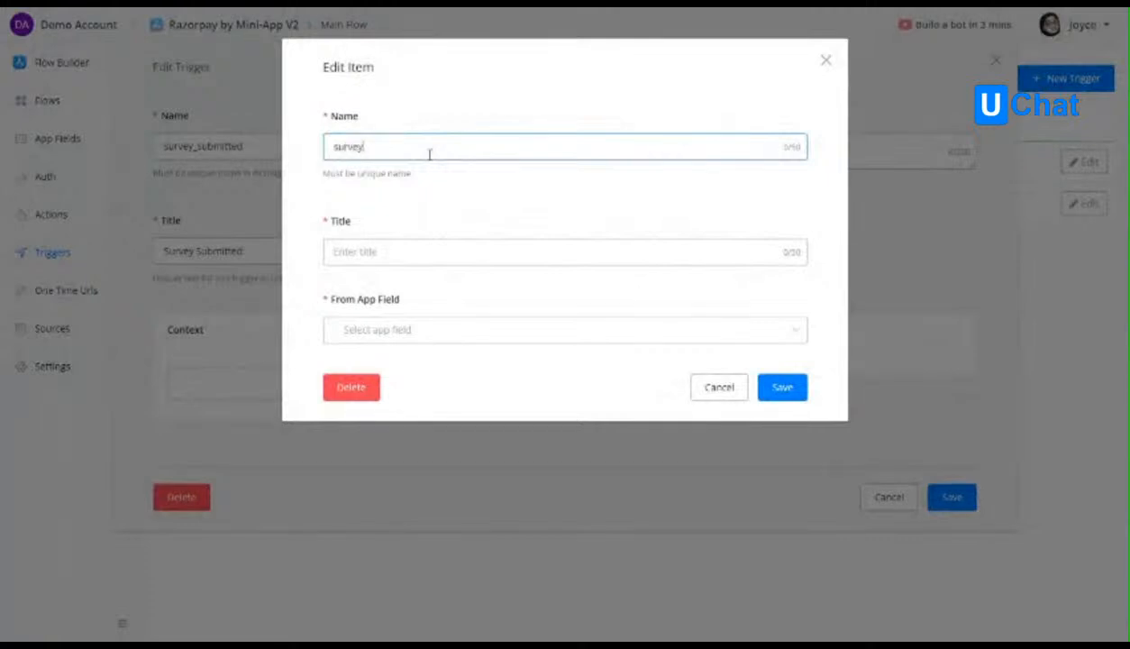
{"action": "left_click", "coordinate": [401, 252]}
{"action": "type", "text": "Survey Result"}
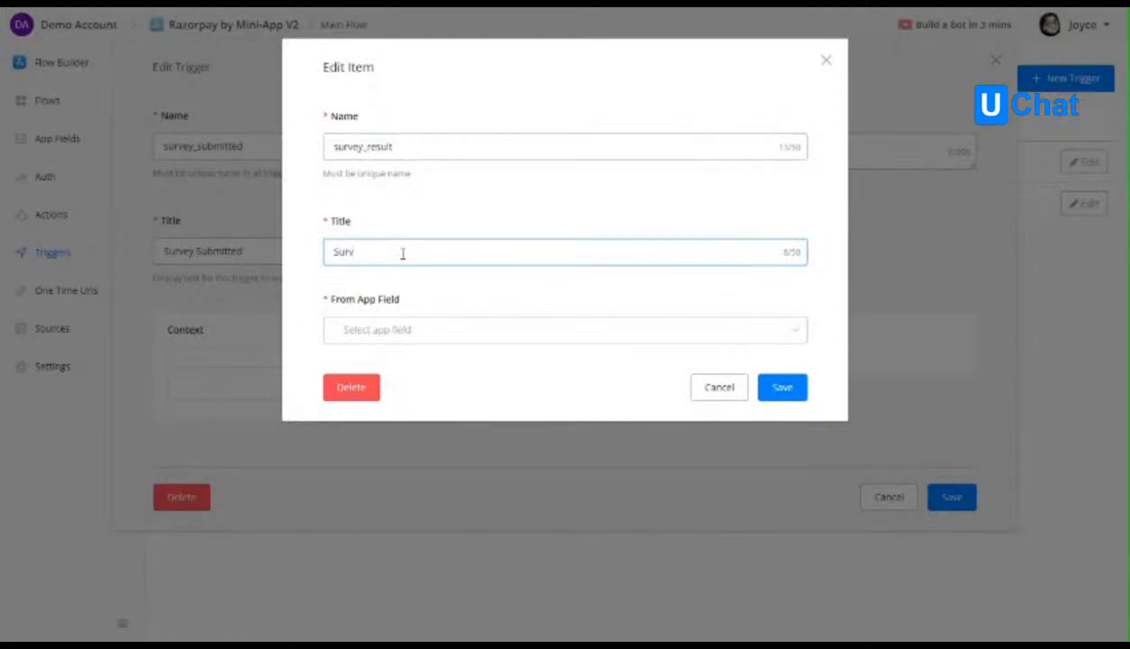
Link the Survey Result context item to the survey_result app field, and save the item and the trigger.
{"action": "left_click", "coordinate": [445, 332]}
{"action": "type", "text": "s"}
{"action": "scroll", "coordinate": [442, 461], "scroll_direction": "down", "scroll_amount": 3}
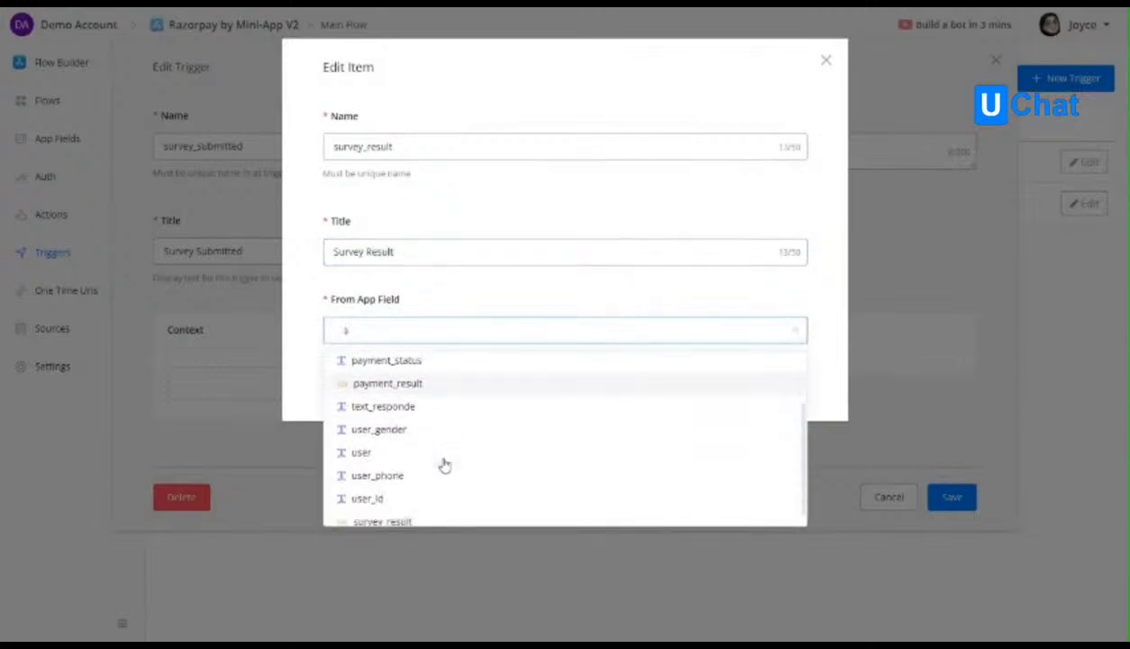
{"action": "left_click", "coordinate": [388, 507]}
{"action": "left_click", "coordinate": [781, 388]}
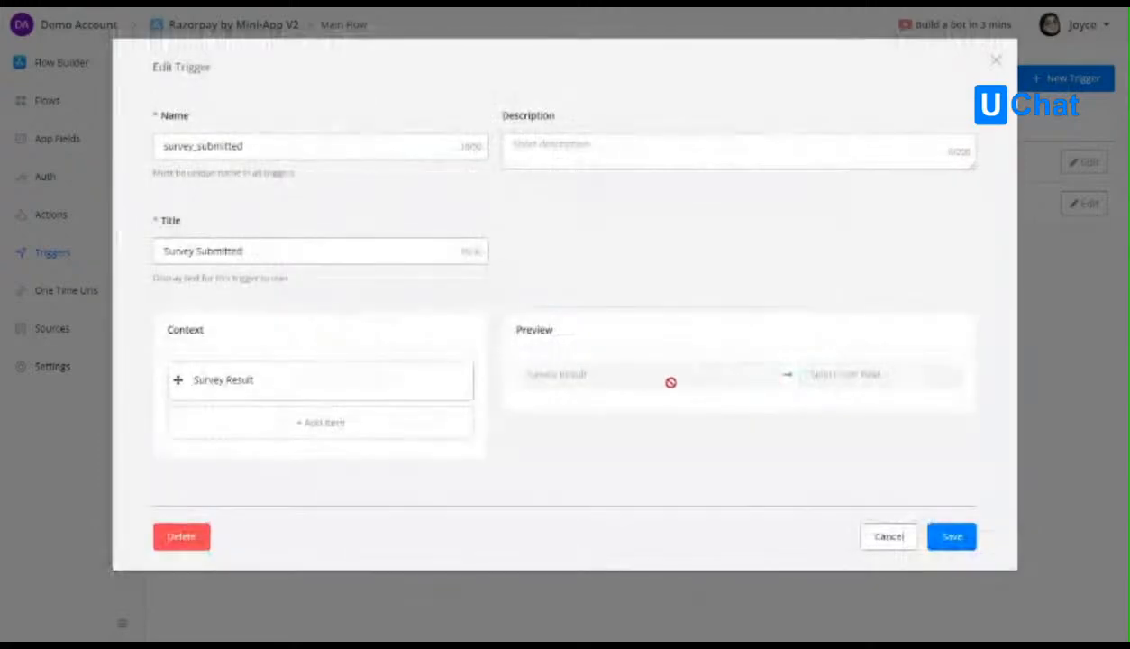
{"action": "left_click", "coordinate": [953, 537]}
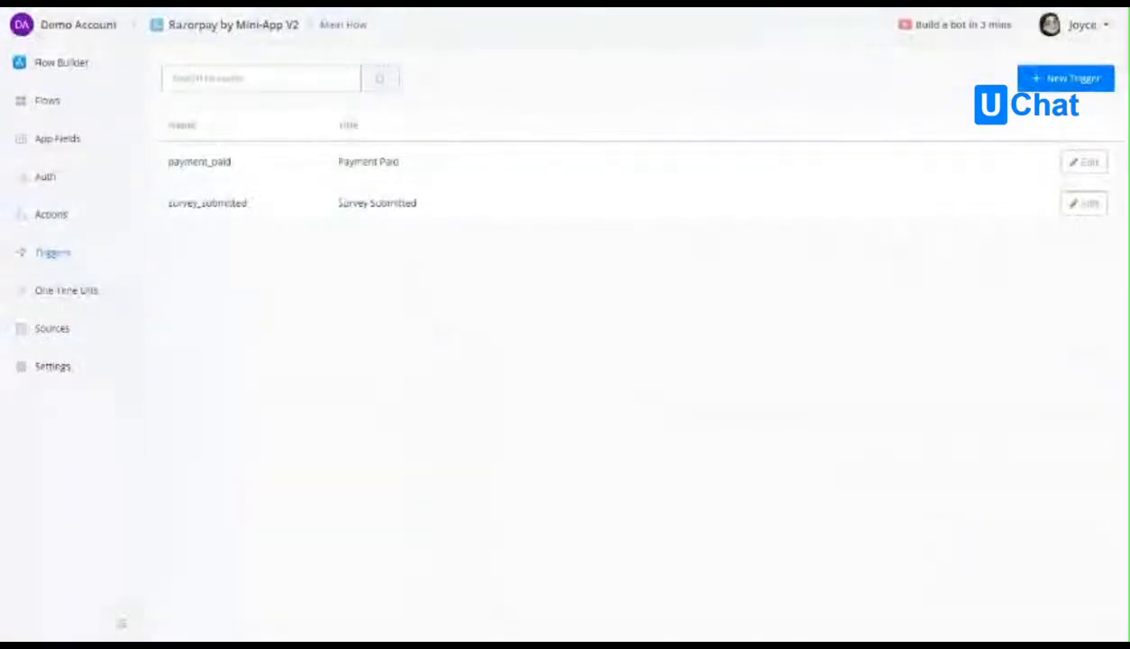
Create a new one-time URL named Survey Link.
{"action": "left_click", "coordinate": [65, 293]}
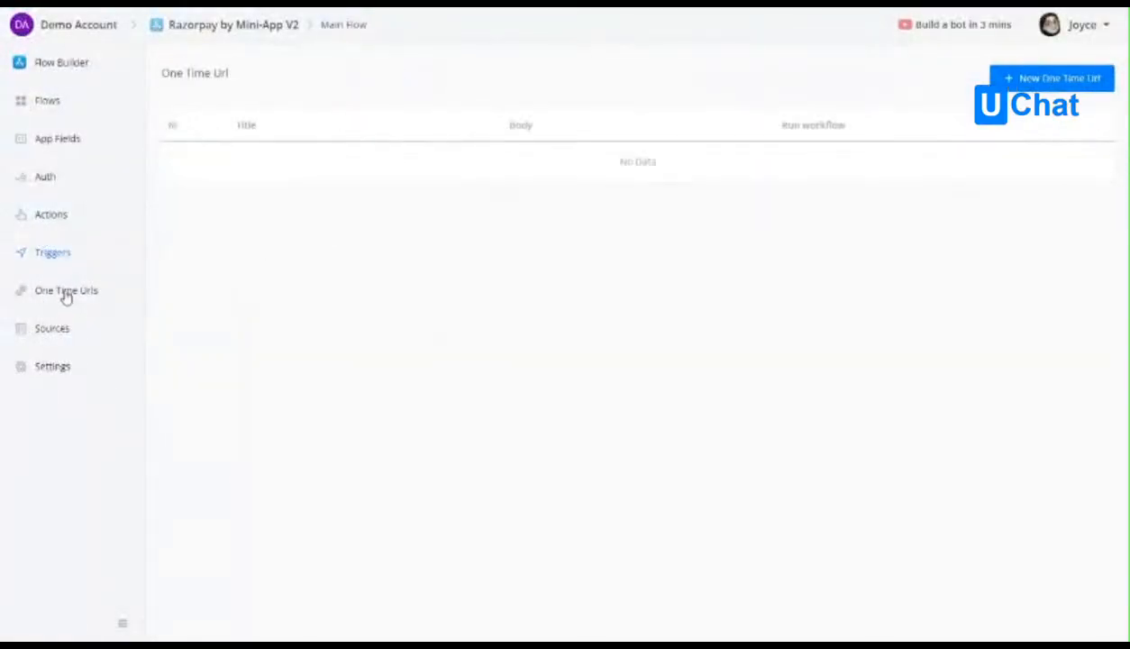
{"action": "left_click", "coordinate": [1052, 79]}
{"action": "left_click", "coordinate": [444, 151]}
{"action": "type", "text": "Survey"}
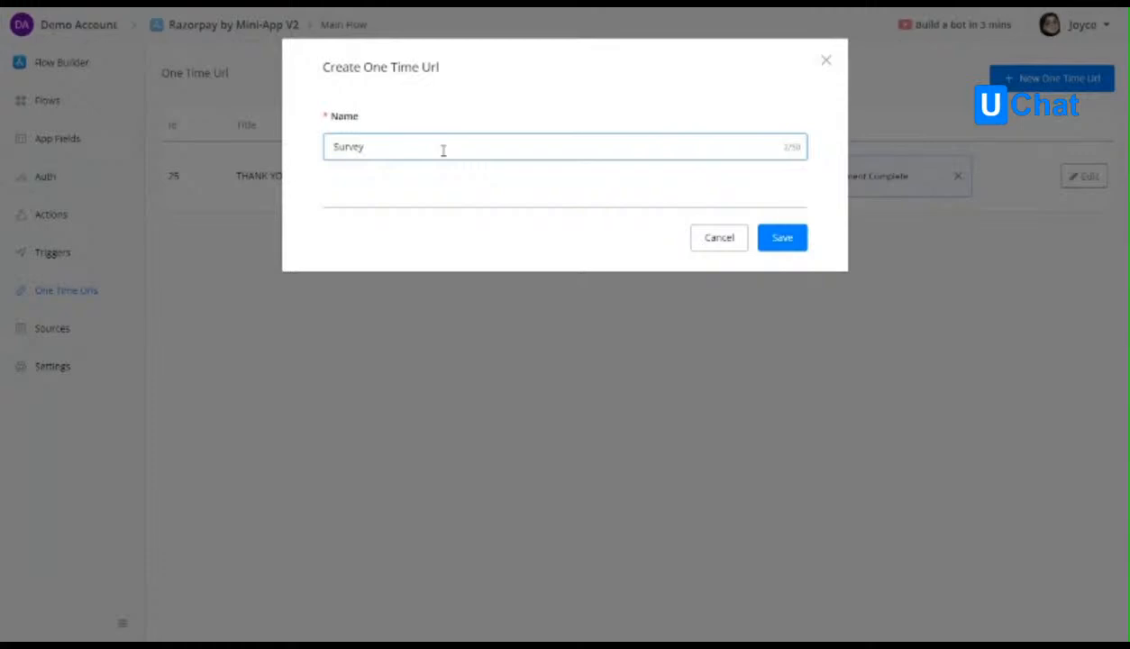
{"action": "left_click", "coordinate": [771, 242]}
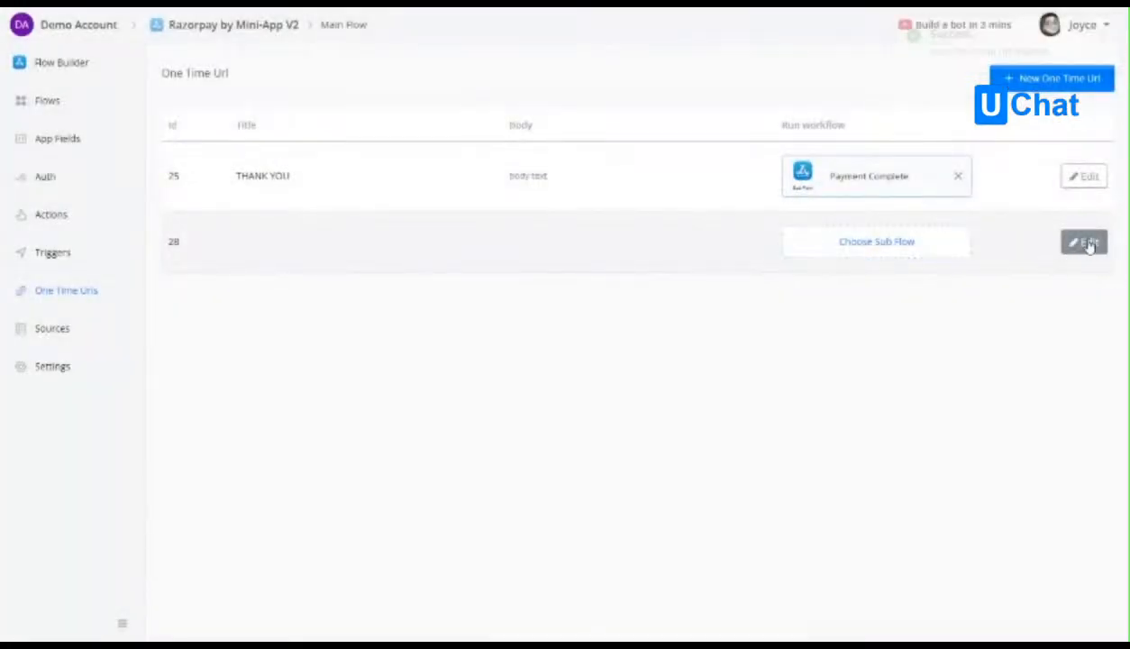
Set the Survey Link's sample JSON payload to an object with "note": "this is a note" and preview the payload.
{"action": "left_click", "coordinate": [1085, 242]}
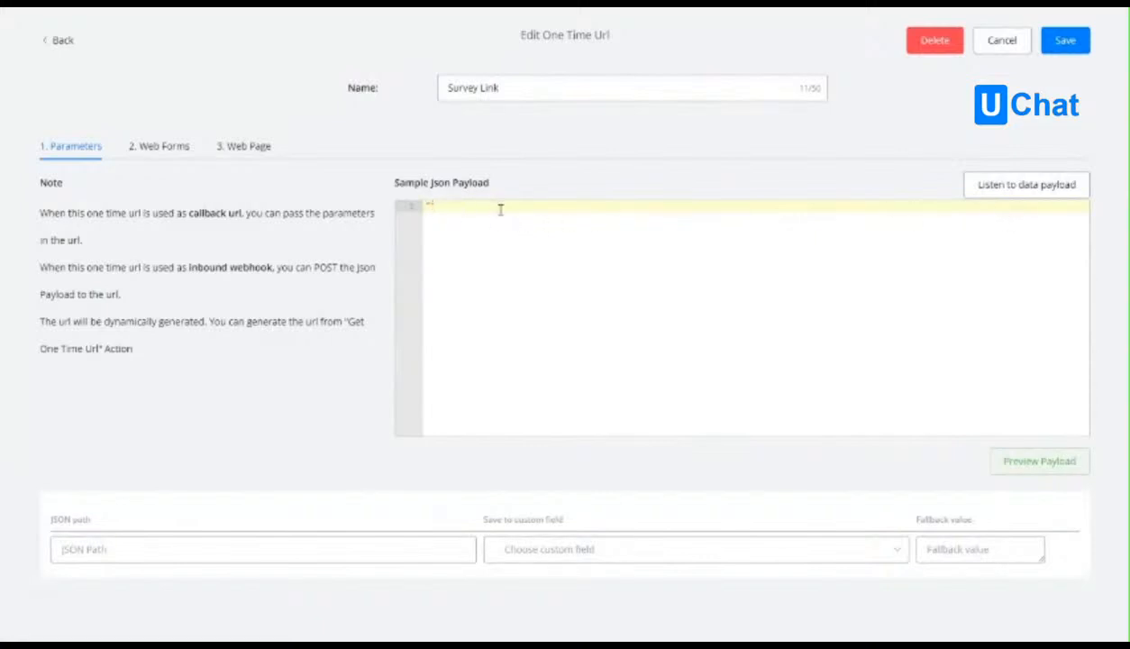
{"action": "left_click_drag", "start_coordinate": [488, 204], "coordinate": [409, 196]}
{"action": "type", "text": "{"}
{"action": "key", "text": "Return"}
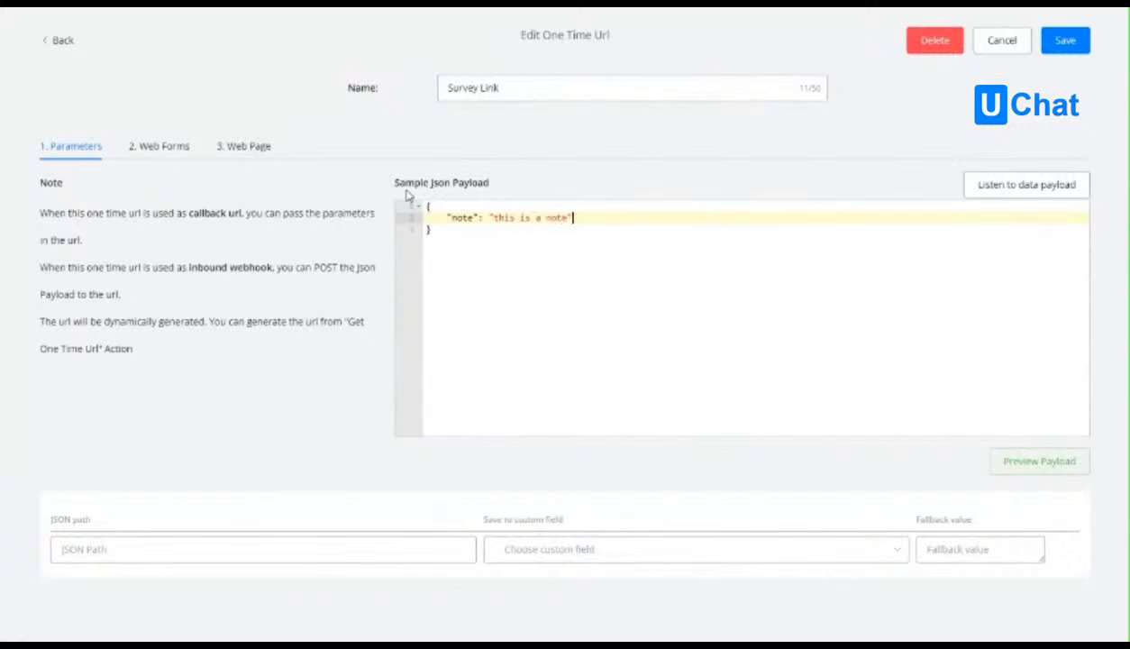
{"action": "left_click", "coordinate": [999, 462]}
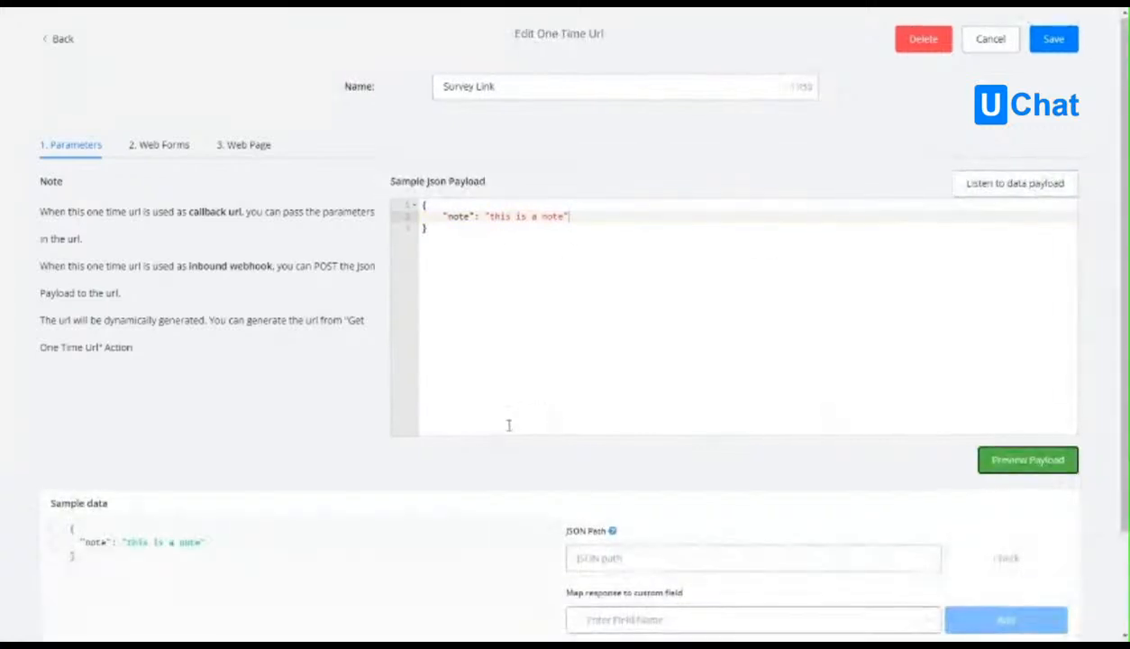
Map the JSON path $.note of the sample data to a new text field named note.
{"action": "scroll", "coordinate": [510, 424], "scroll_direction": "down", "scroll_amount": 3}
{"action": "left_click", "coordinate": [108, 420]}
{"action": "left_click", "coordinate": [783, 499]}
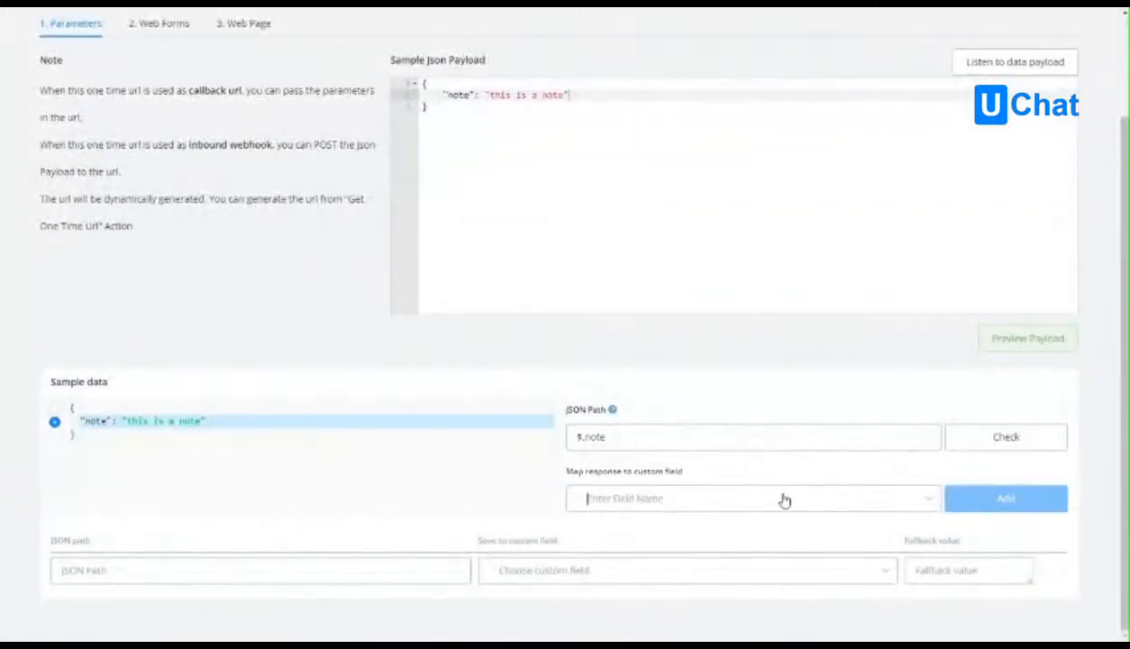
{"action": "scroll", "coordinate": [722, 452], "scroll_direction": "down", "scroll_amount": 1}
{"action": "type", "text": "note"}
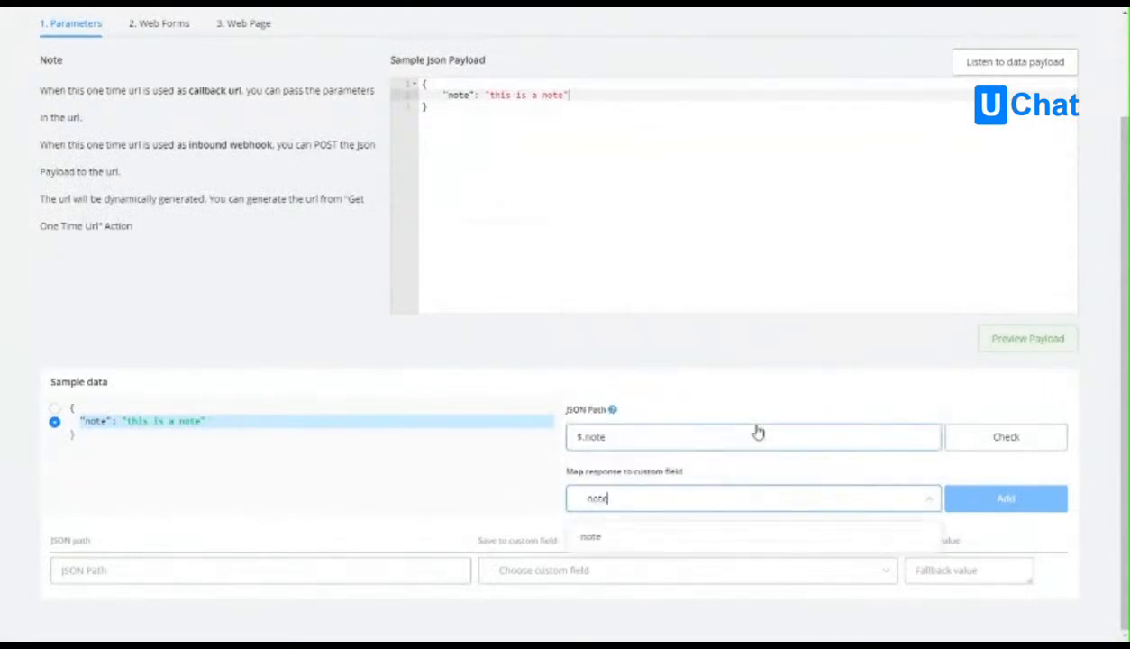
{"action": "left_click", "coordinate": [590, 527]}
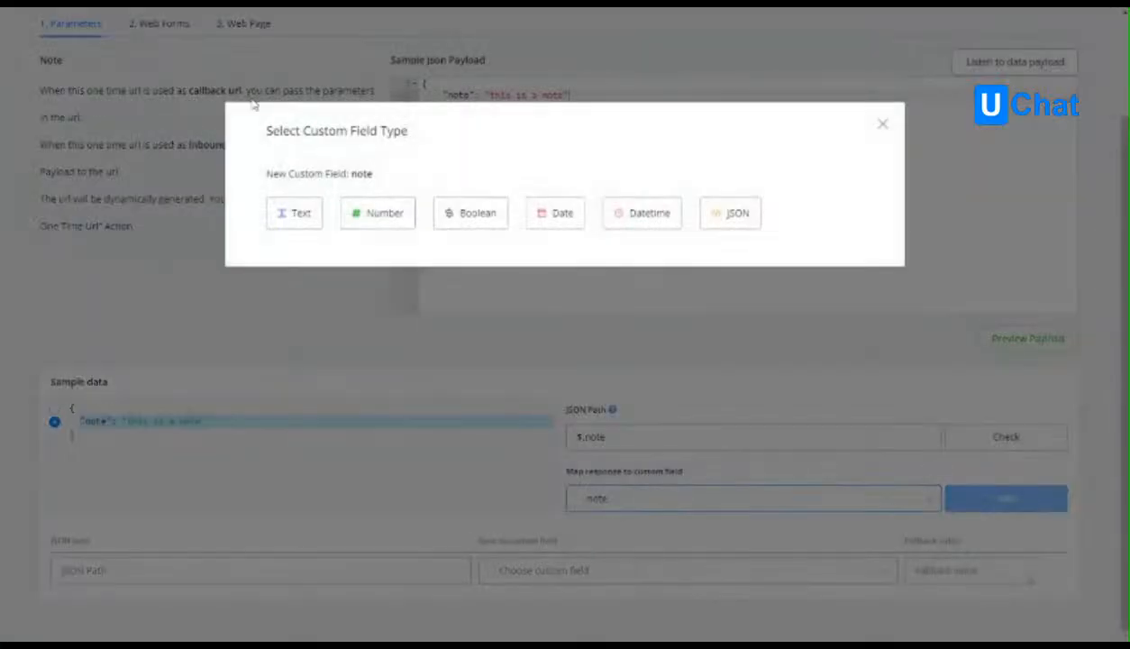
{"action": "left_click", "coordinate": [293, 212]}
{"action": "left_click", "coordinate": [1004, 498]}
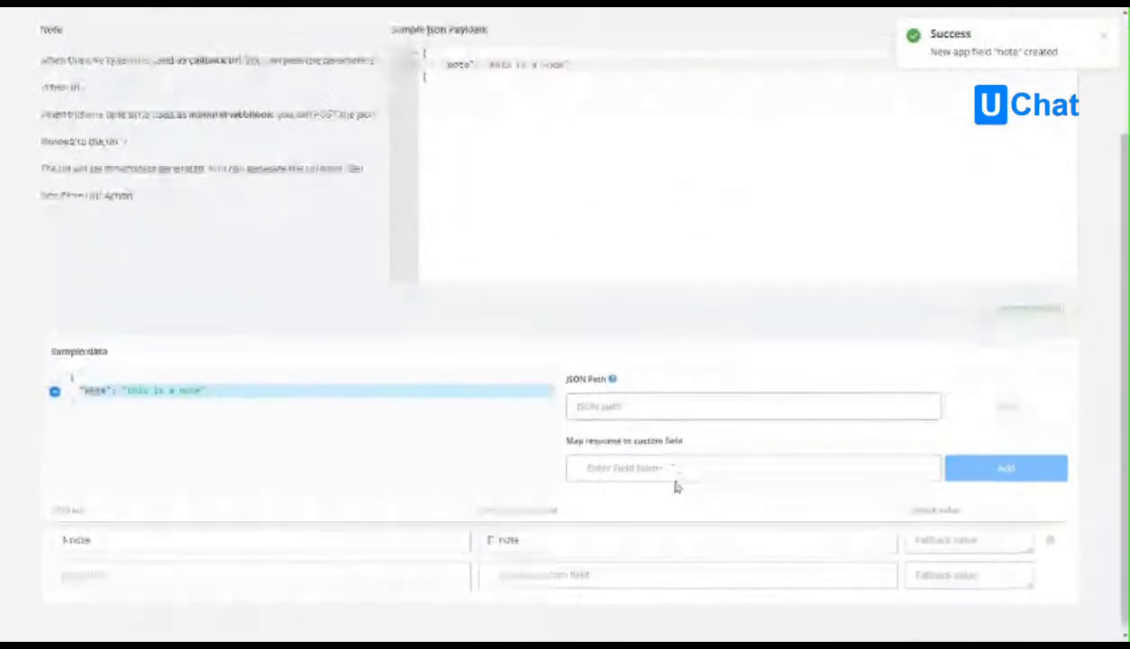
Add a web form input to the Survey Link with the unique name gender, type Select and source Gender.
{"action": "scroll", "coordinate": [674, 487], "scroll_direction": "up", "scroll_amount": 3}
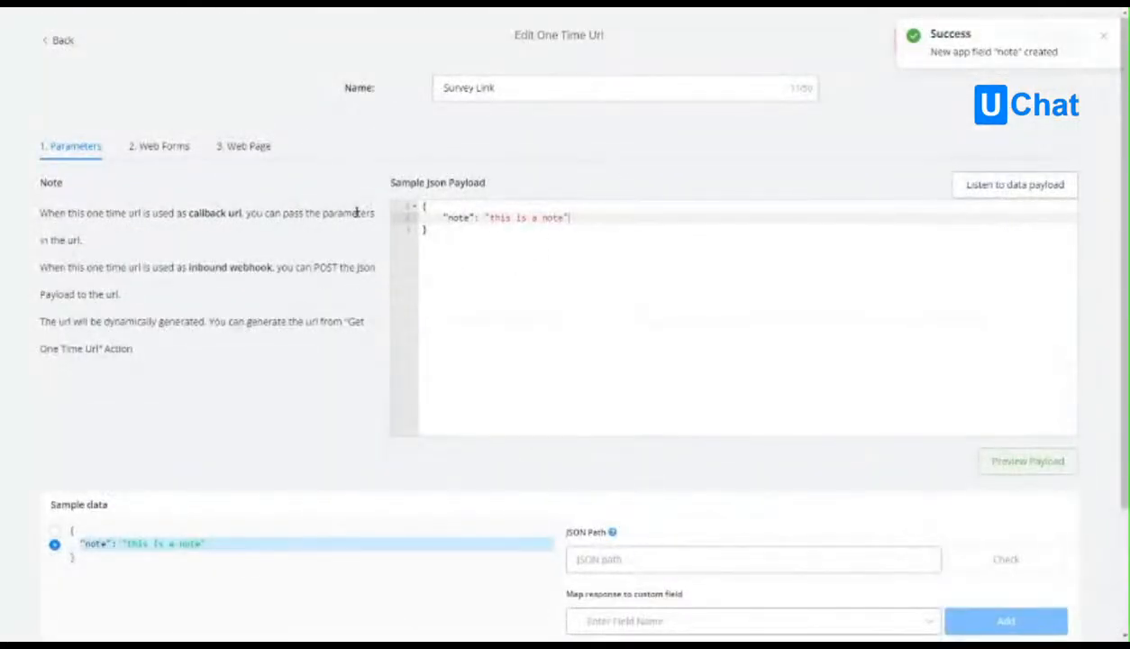
{"action": "left_click", "coordinate": [149, 149]}
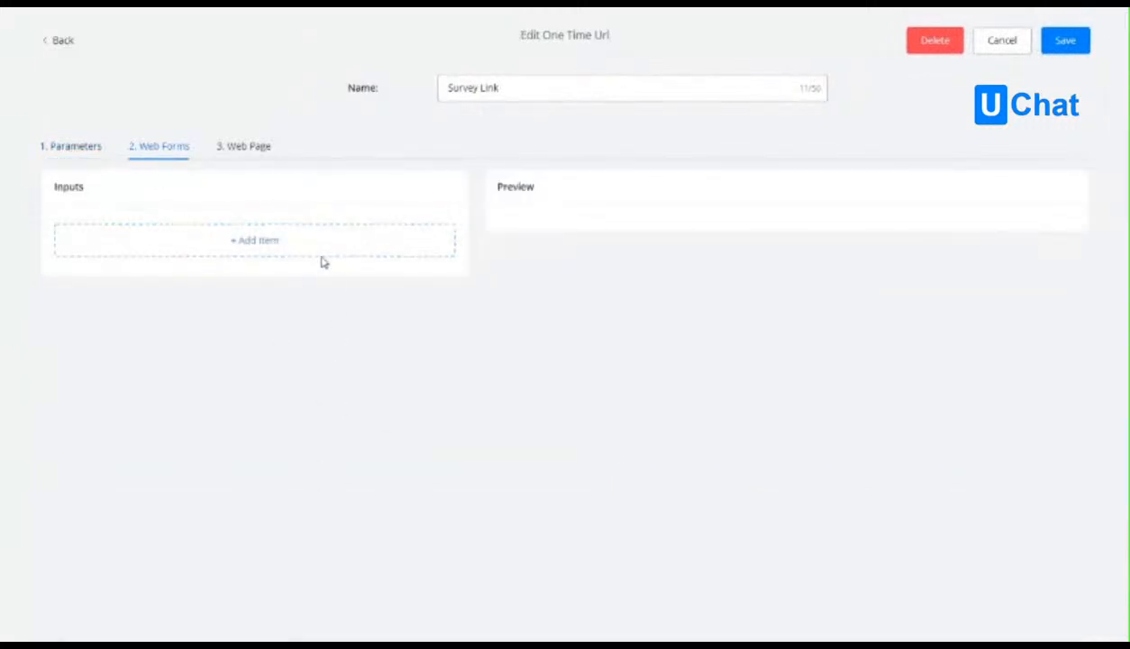
{"action": "left_click", "coordinate": [208, 241]}
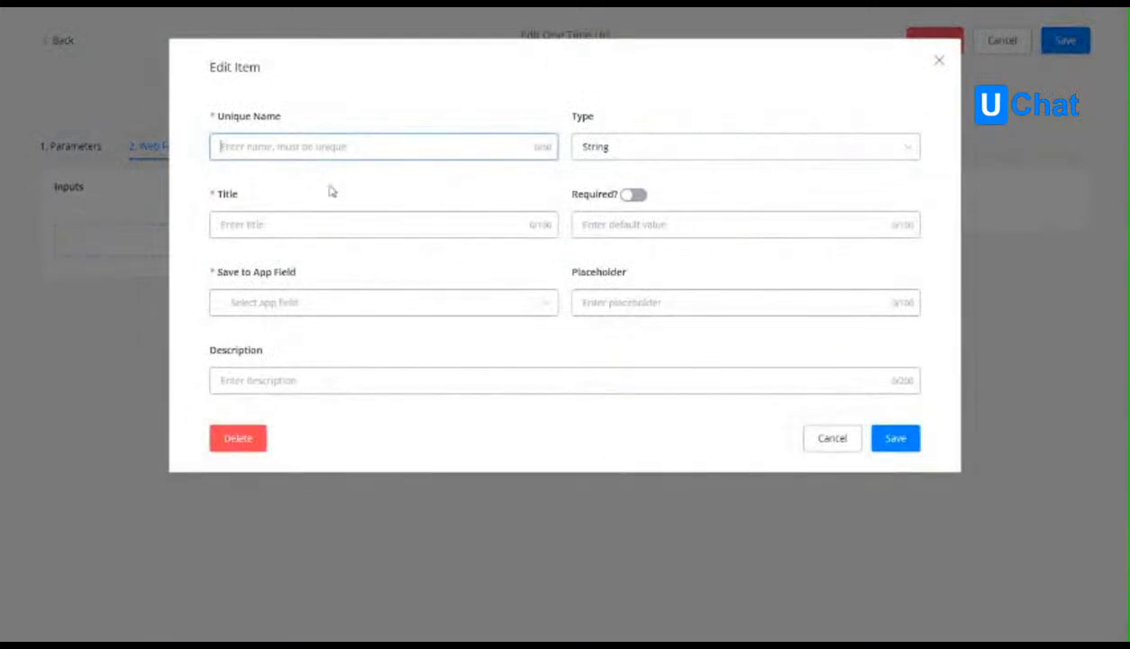
{"action": "type", "text": "gender"}
{"action": "left_click", "coordinate": [600, 149]}
{"action": "left_click", "coordinate": [667, 252]}
{"action": "left_click", "coordinate": [771, 149]}
{"action": "left_click", "coordinate": [797, 182]}
Title the gender input Gender, make it required, store it in the user_gender app field, and save it.
{"action": "left_click", "coordinate": [228, 224]}
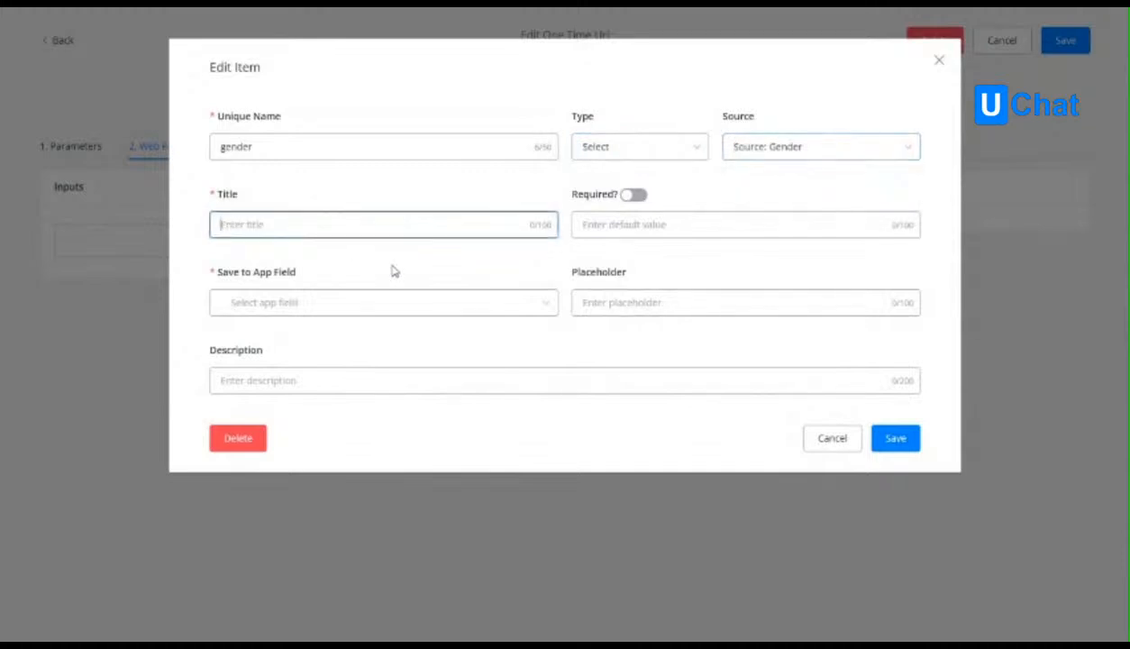
{"action": "type", "text": "Gender"}
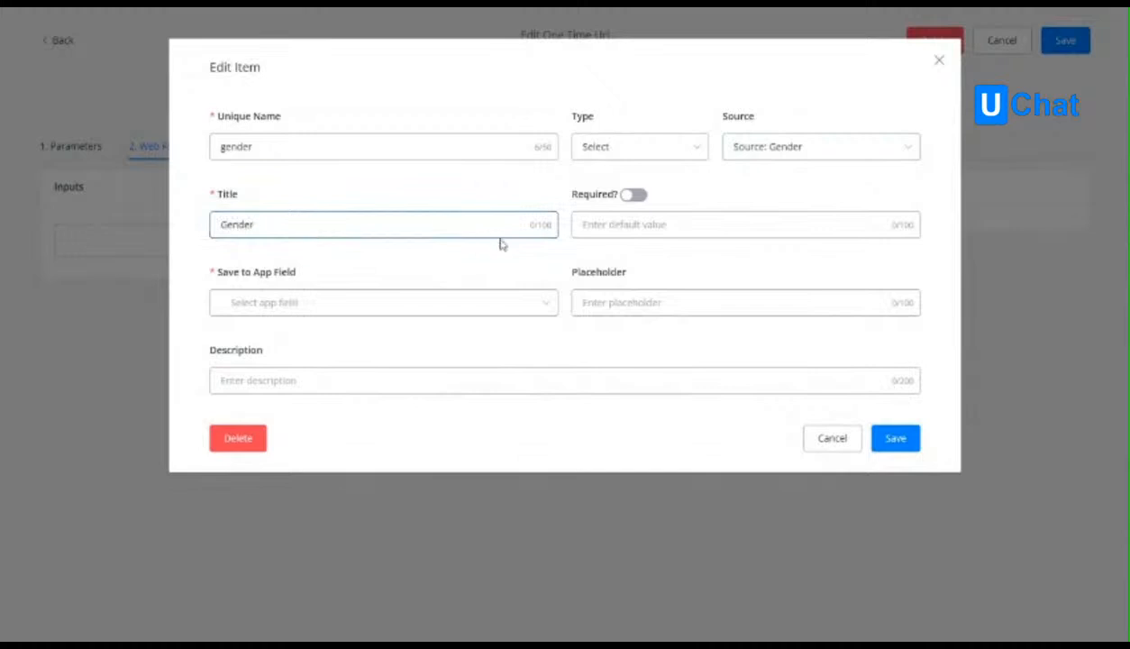
{"action": "left_click", "coordinate": [633, 194]}
{"action": "left_click", "coordinate": [360, 319]}
{"action": "type", "text": "gen"}
{"action": "left_click", "coordinate": [400, 379]}
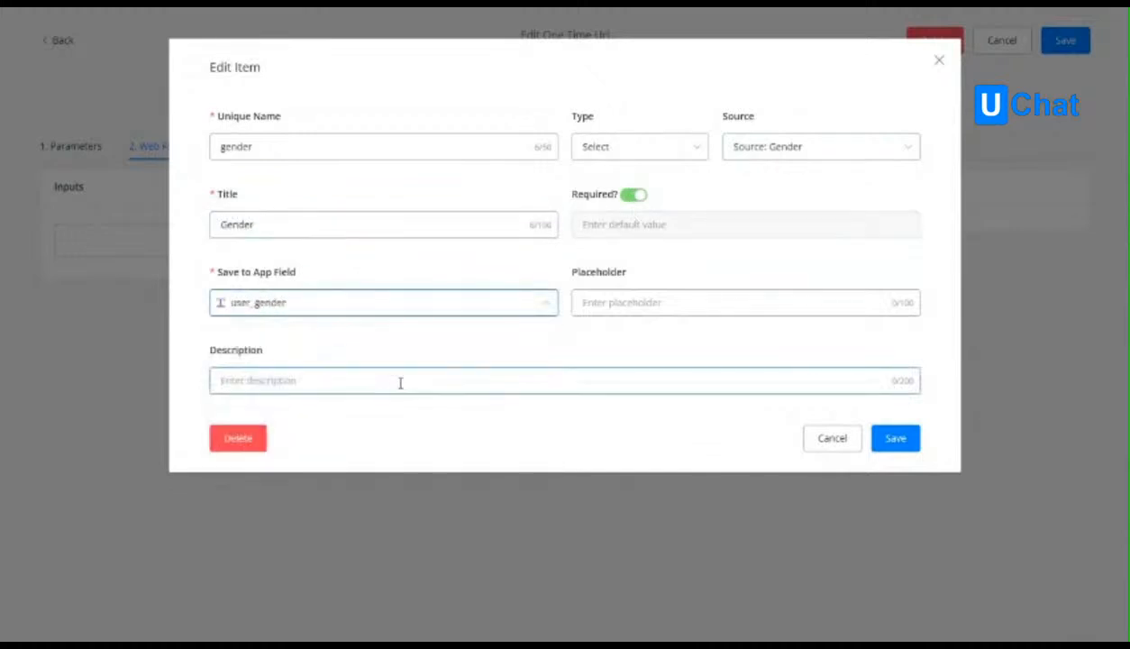
{"action": "left_click", "coordinate": [897, 438]}
Add a second web form input to the Survey Link with the unique name user_id, title User ID and type Select.
{"action": "left_click", "coordinate": [192, 285]}
{"action": "left_click", "coordinate": [326, 148]}
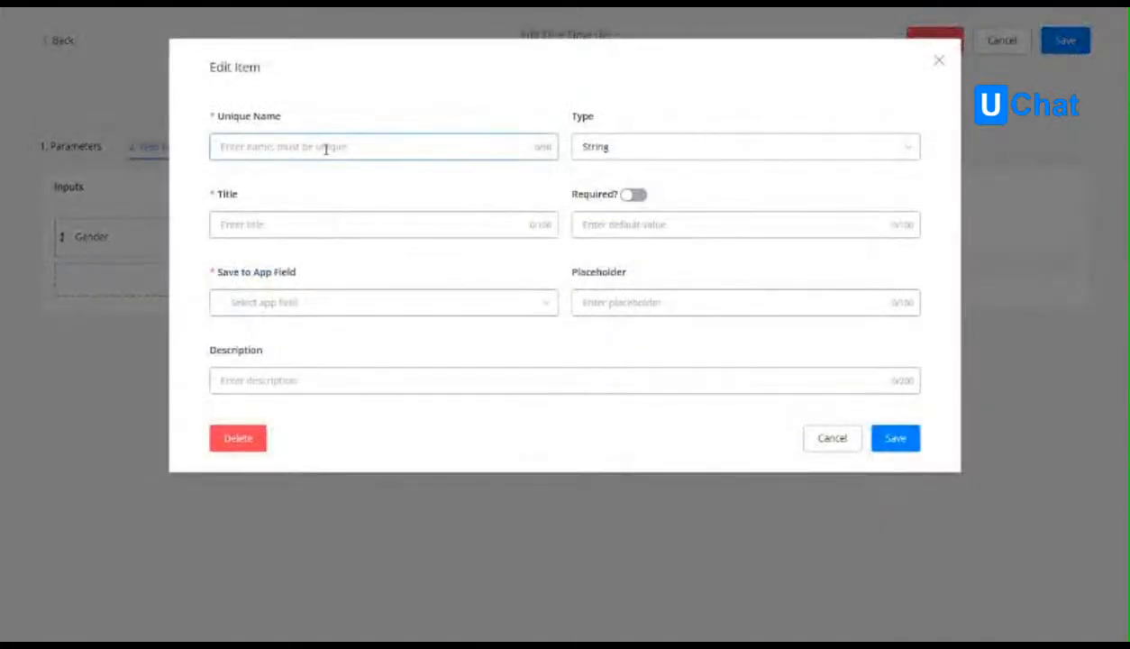
{"action": "type", "text": "user_id"}
{"action": "left_click", "coordinate": [293, 229]}
{"action": "type", "text": "User ID"}
{"action": "left_click", "coordinate": [606, 149]}
{"action": "left_click", "coordinate": [599, 250]}
Set the User ID input's source to User List, store it in the user_id app field, and save the input.
{"action": "left_click", "coordinate": [790, 162]}
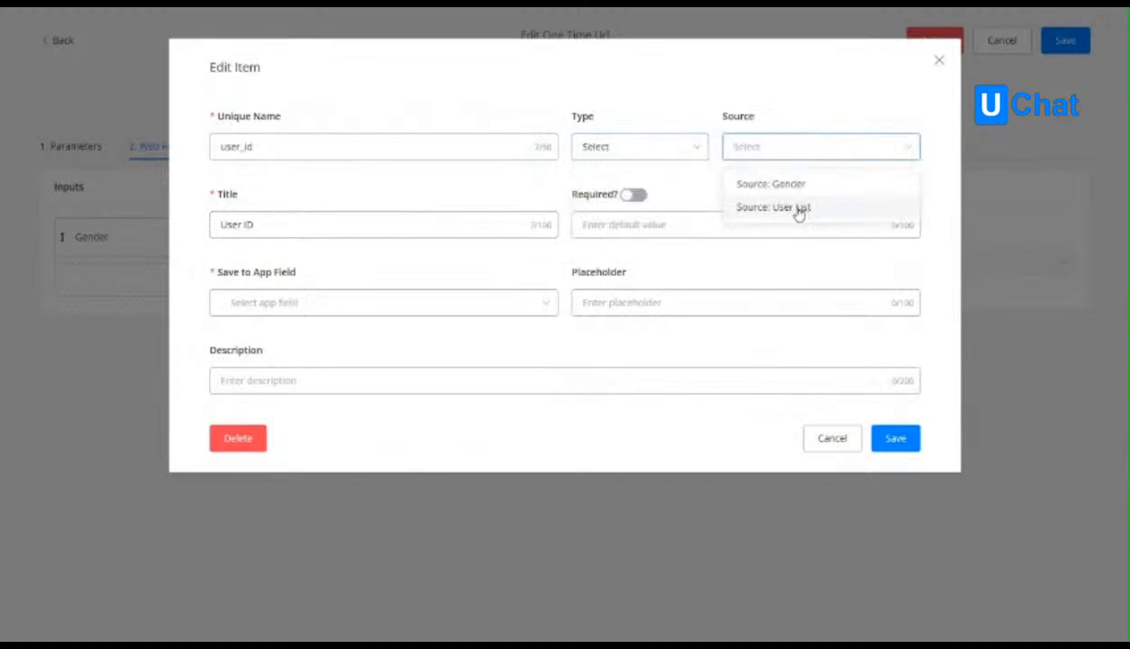
{"action": "left_click", "coordinate": [804, 209]}
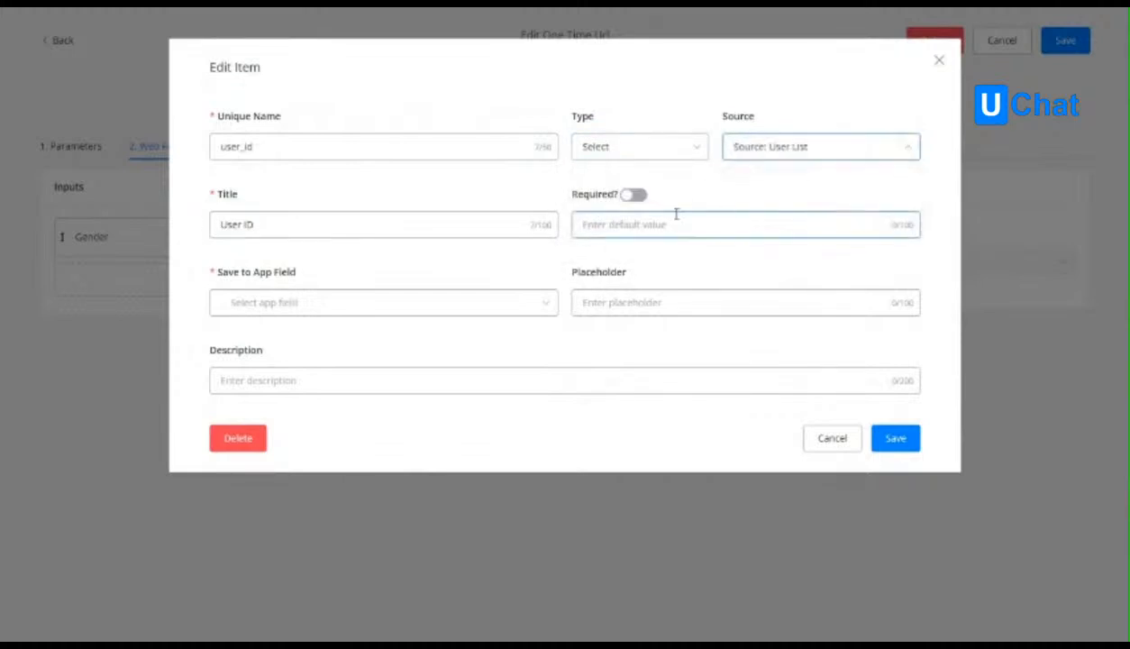
{"action": "left_click", "coordinate": [307, 301]}
{"action": "type", "text": "user"}
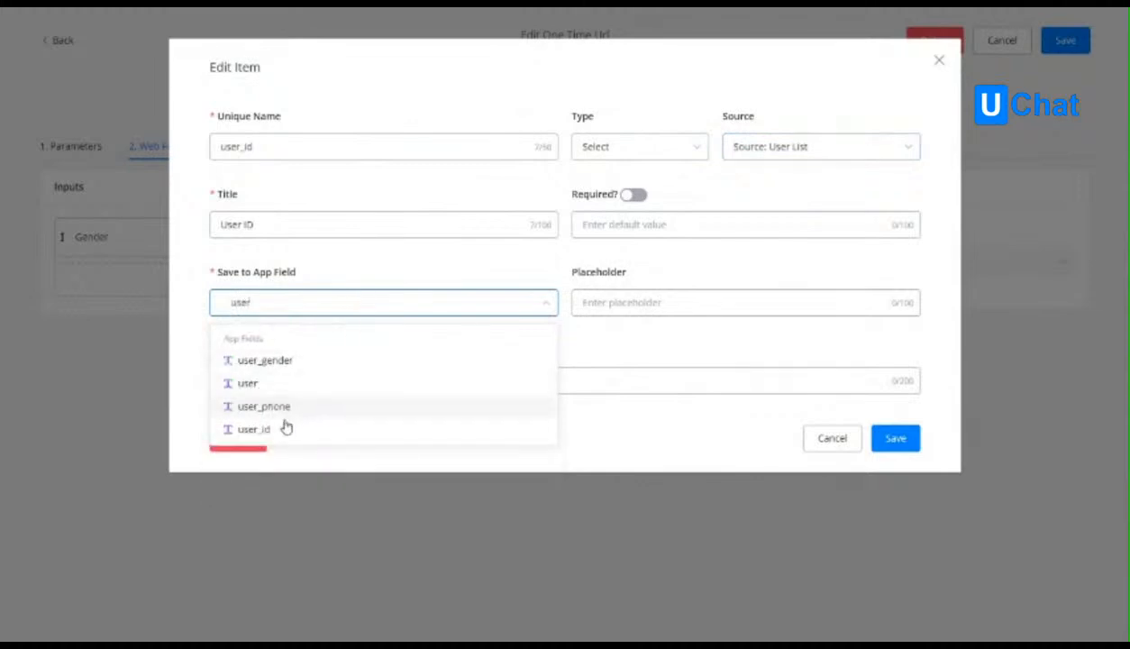
{"action": "left_click", "coordinate": [285, 428]}
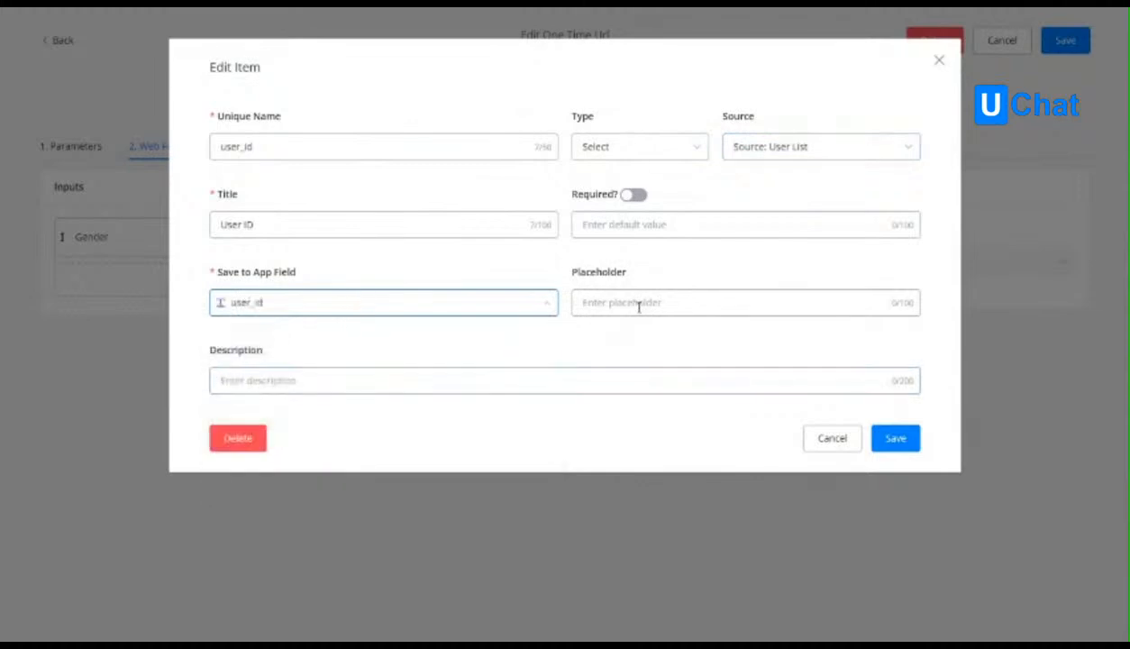
{"action": "left_click", "coordinate": [698, 374]}
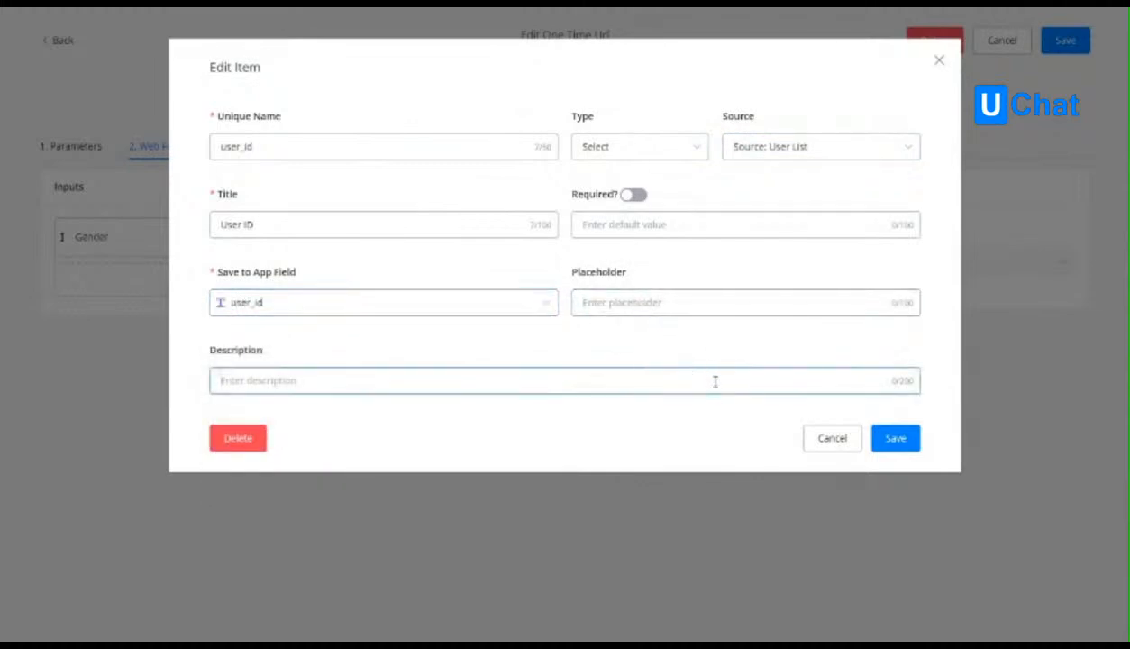
{"action": "left_click", "coordinate": [906, 442]}
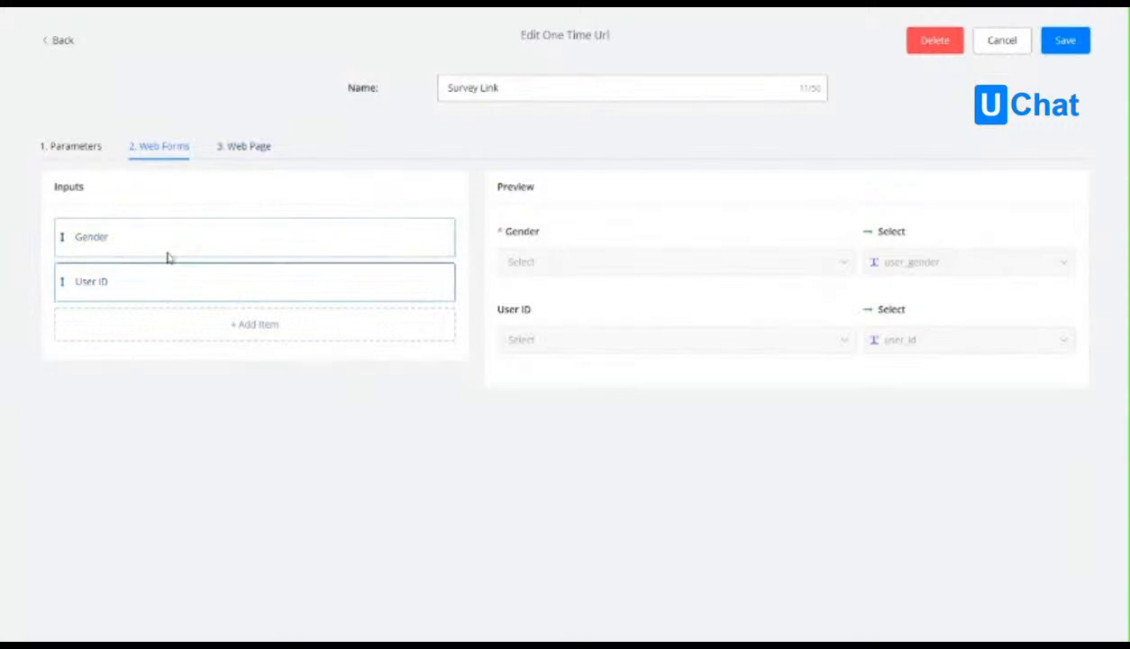
Set the Survey Link web page's title to "Thank you for doing the survey!" and its body text to "Have a good day.".
{"action": "left_click", "coordinate": [244, 148]}
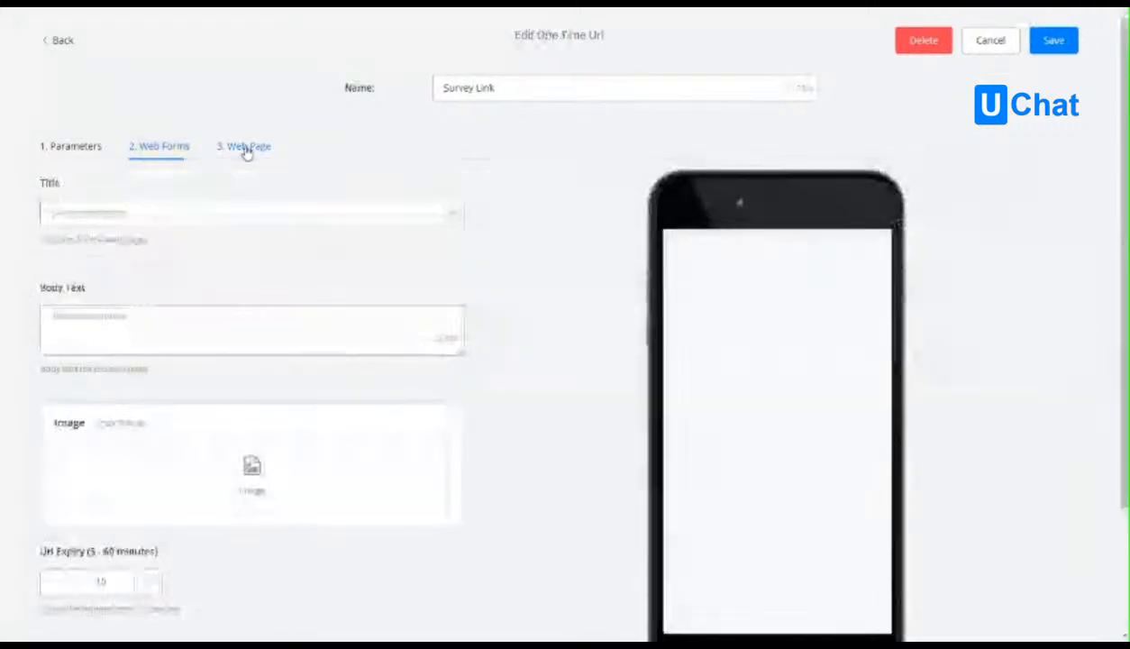
{"action": "left_click", "coordinate": [264, 216]}
{"action": "type", "text": "Thank you for doing the survey!"}
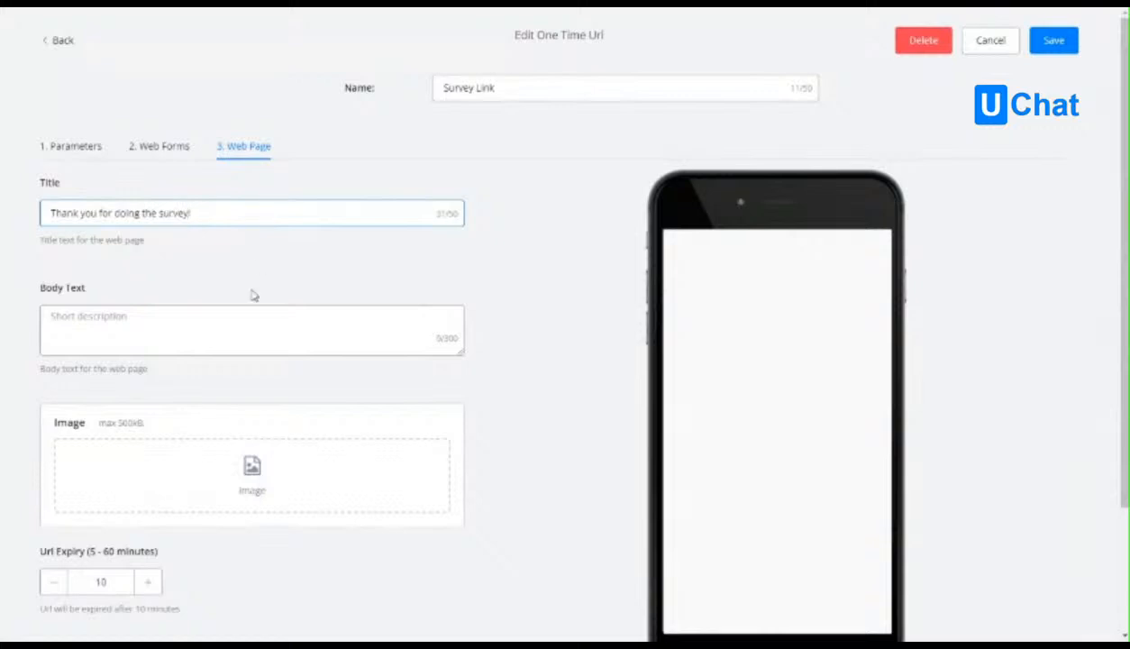
{"action": "left_click", "coordinate": [243, 320]}
{"action": "type", "text": "Have"}
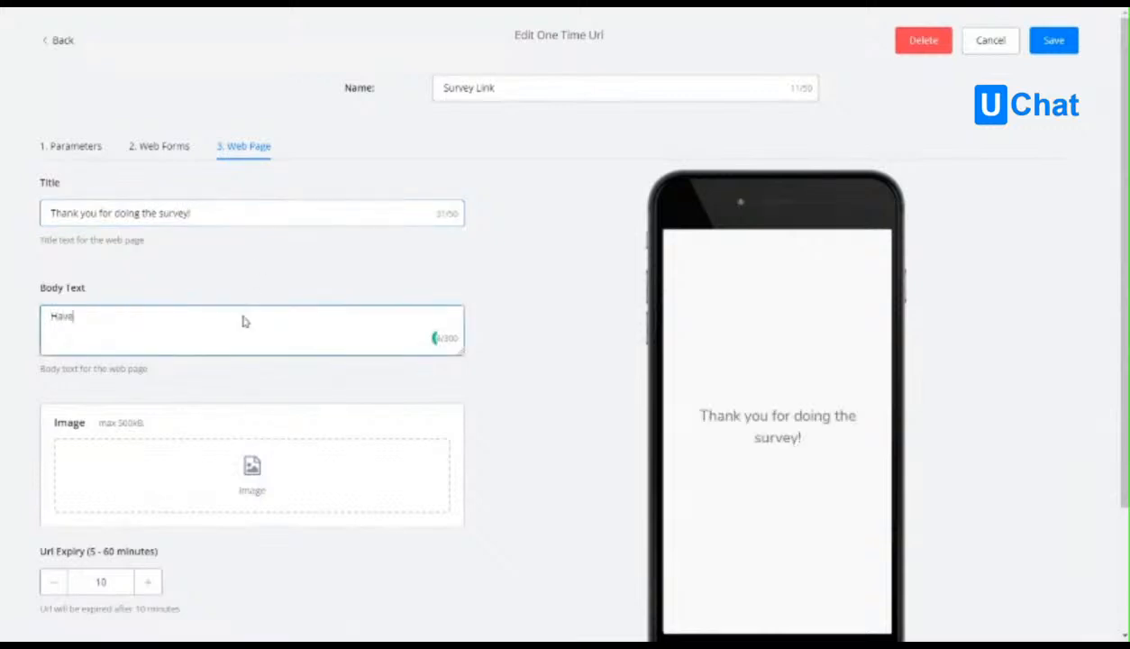
{"action": "type", "text": " a good day."}
{"action": "left_click", "coordinate": [496, 431]}
{"action": "scroll", "coordinate": [482, 424], "scroll_direction": "down", "scroll_amount": 2}
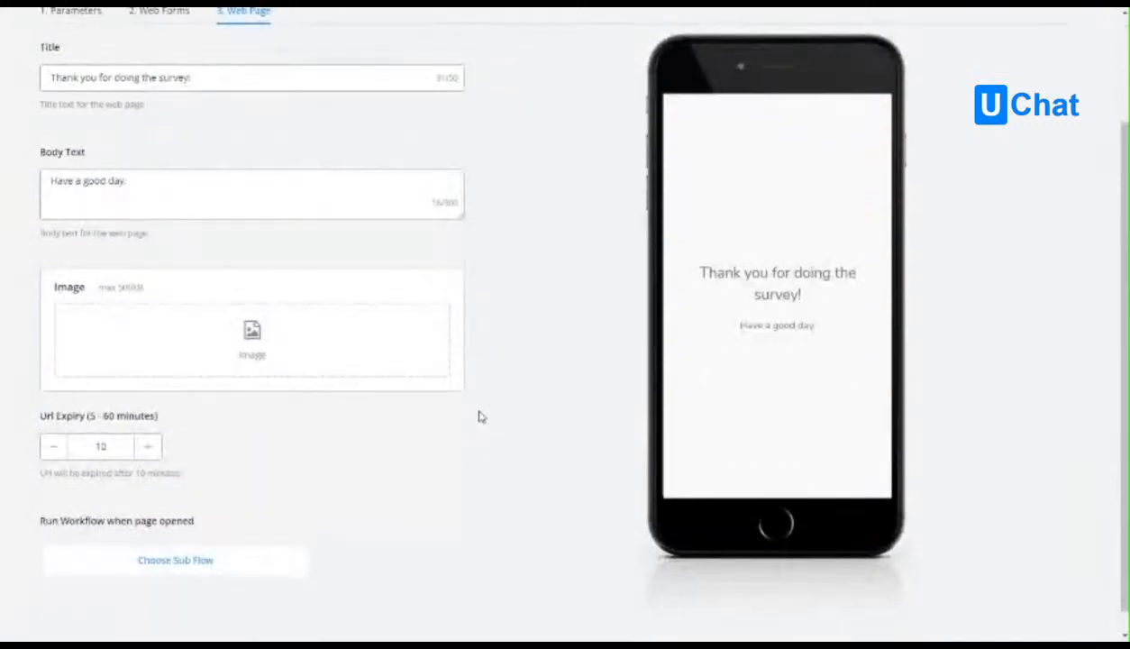
Search the GIFs for "thank you" and use the winking smiley with a heart as the web page's image.
{"action": "left_click", "coordinate": [157, 333]}
{"action": "left_click", "coordinate": [448, 110]}
{"action": "left_click", "coordinate": [445, 150]}
{"action": "type", "text": "thank you"}
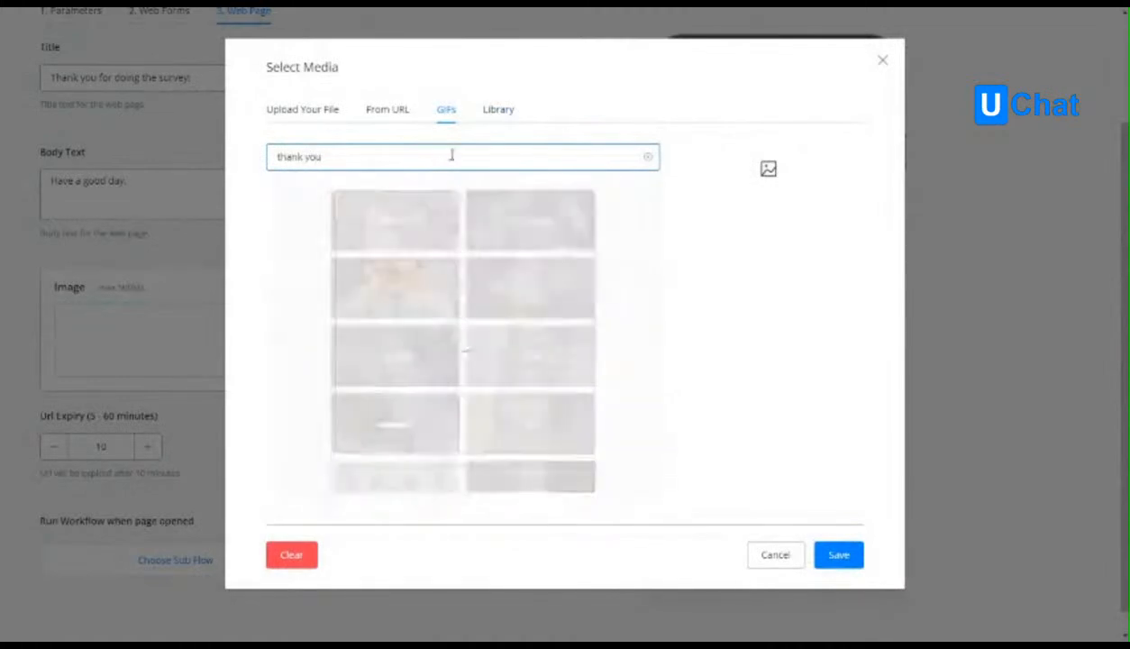
{"action": "left_click", "coordinate": [581, 419]}
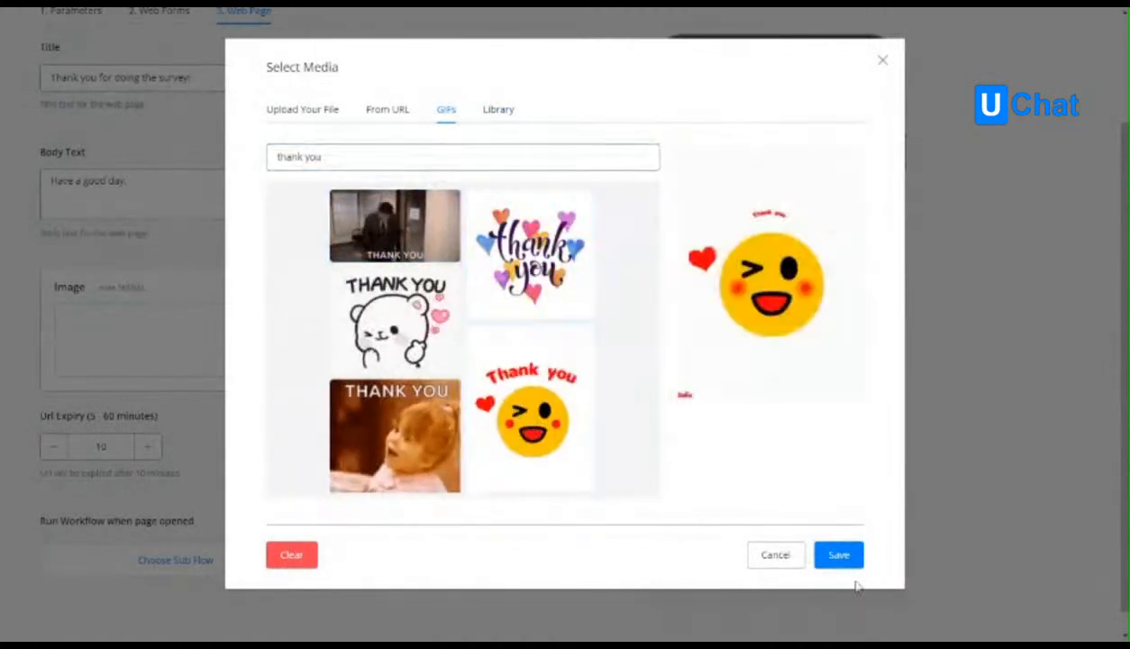
{"action": "left_click", "coordinate": [839, 554]}
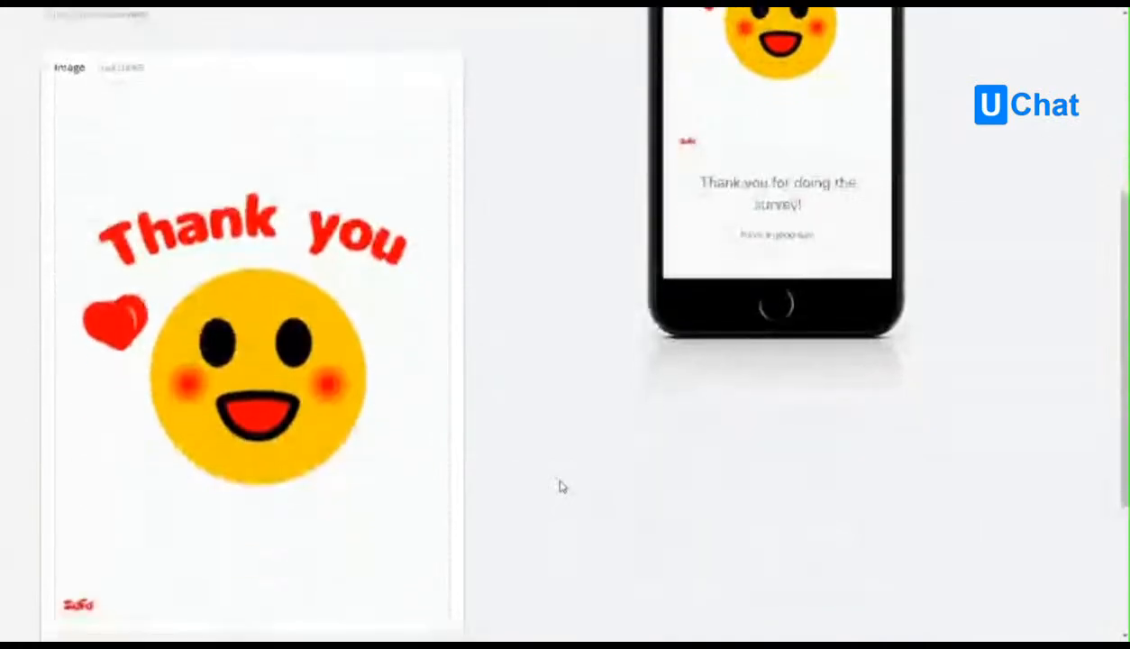
Create a sub flow named Survey Submitted to run when the page is opened, and save the one-time URL.
{"action": "scroll", "coordinate": [558, 487], "scroll_direction": "down", "scroll_amount": 3}
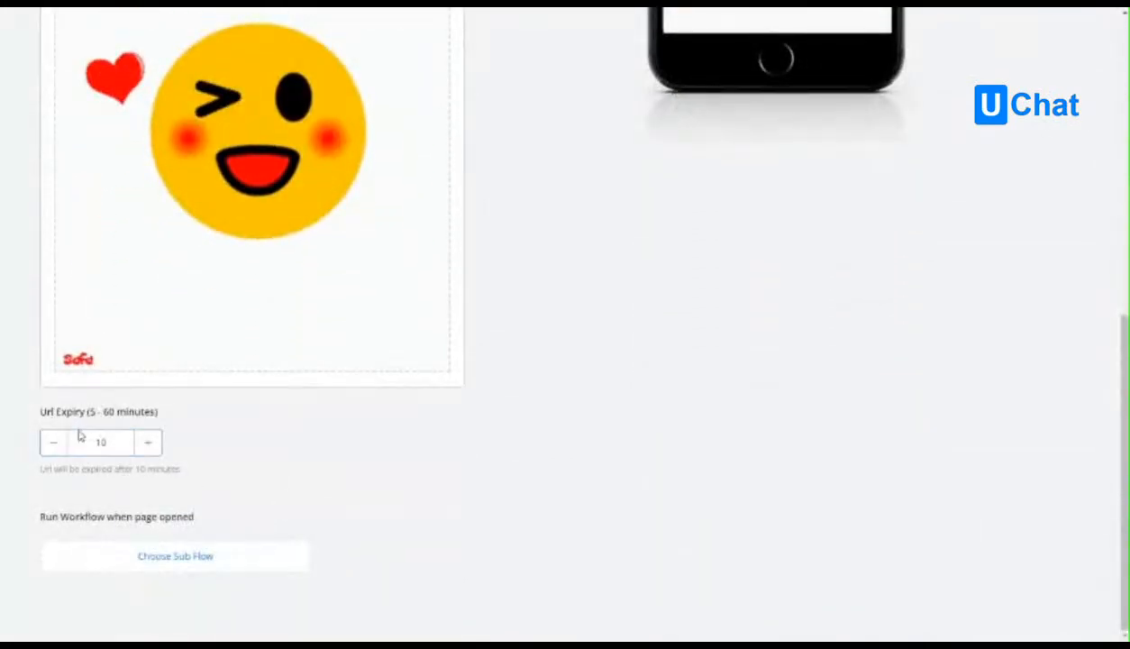
{"action": "left_click", "coordinate": [186, 558]}
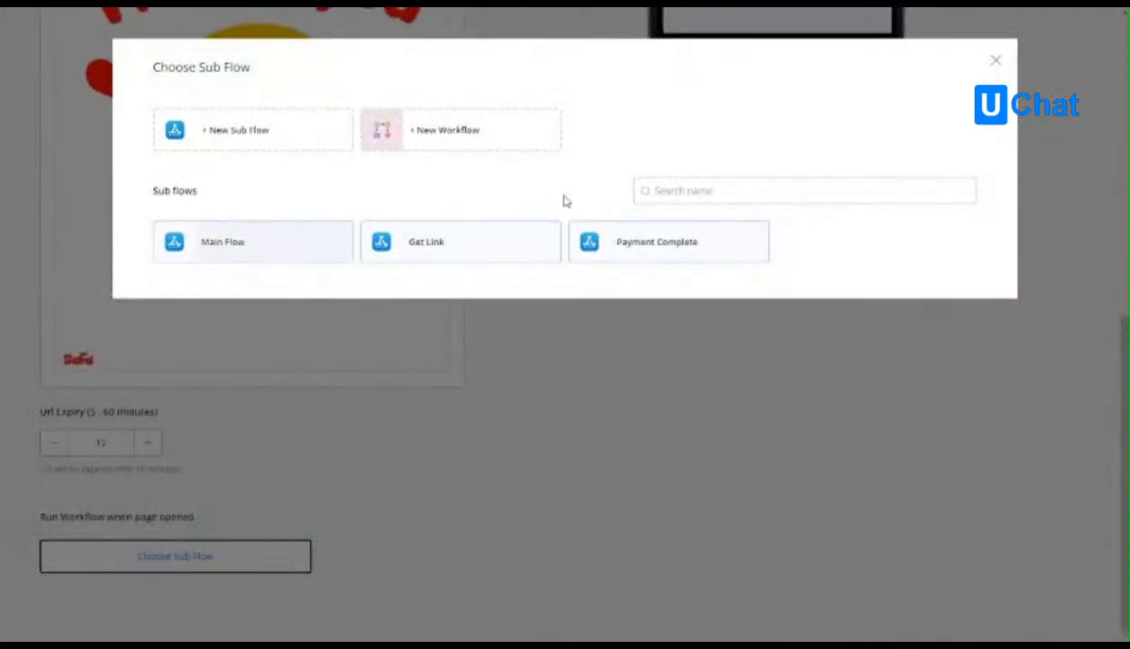
{"action": "left_click", "coordinate": [241, 132]}
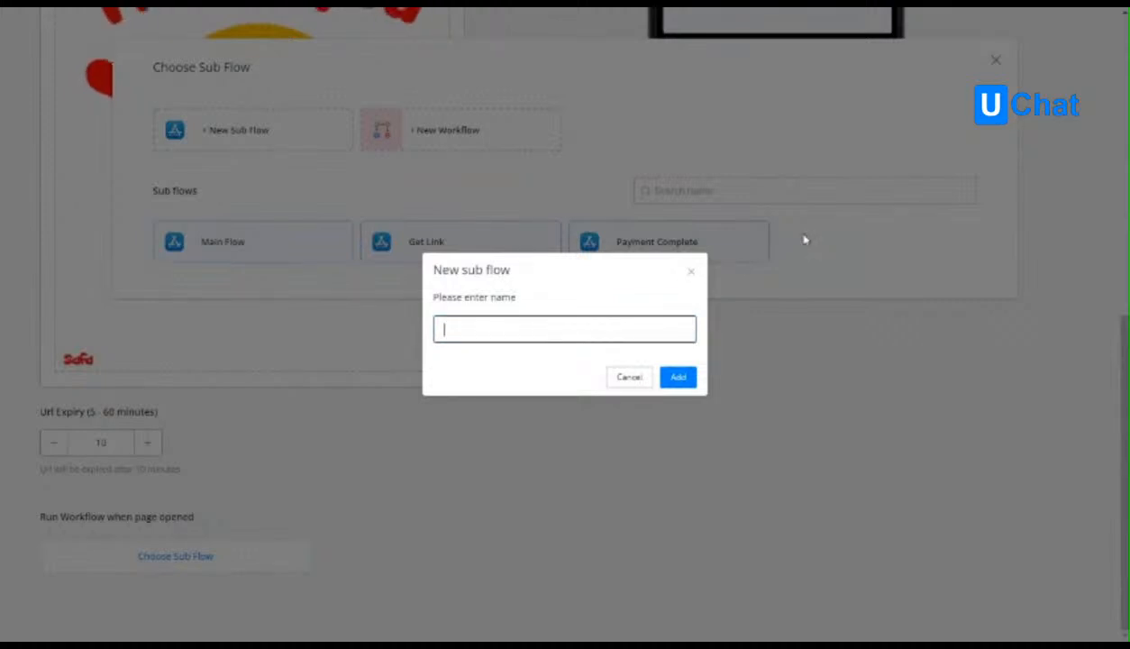
{"action": "type", "text": "Surve"}
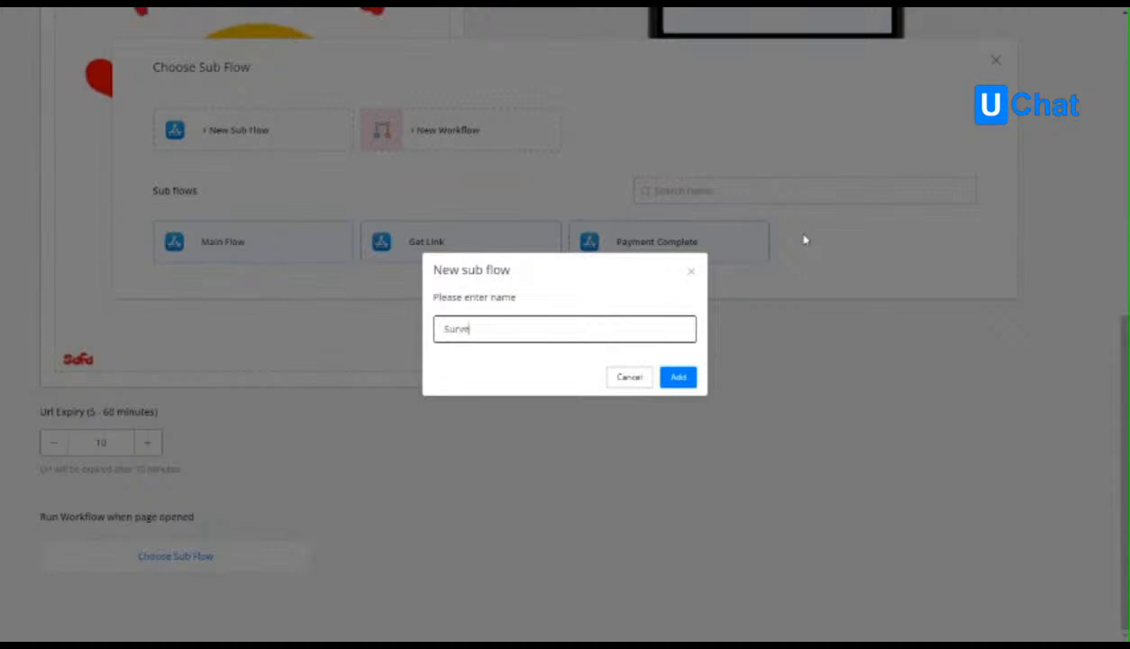
{"action": "type", "text": "y Submitted"}
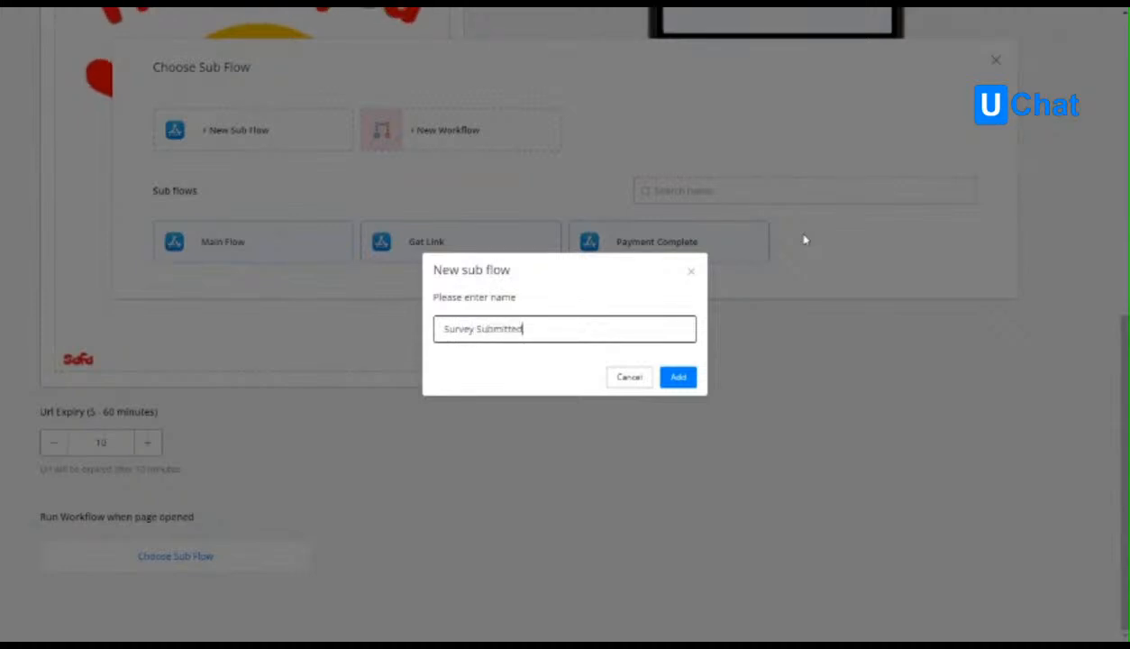
{"action": "left_click", "coordinate": [694, 379]}
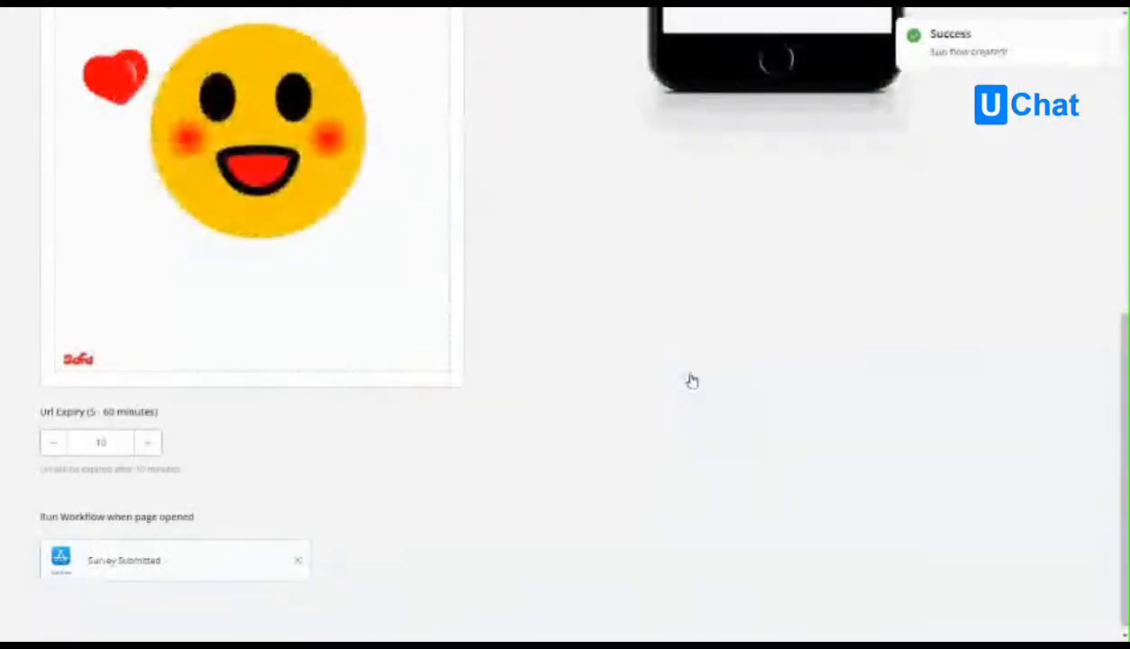
{"action": "scroll", "coordinate": [694, 396], "scroll_direction": "up", "scroll_amount": 3}
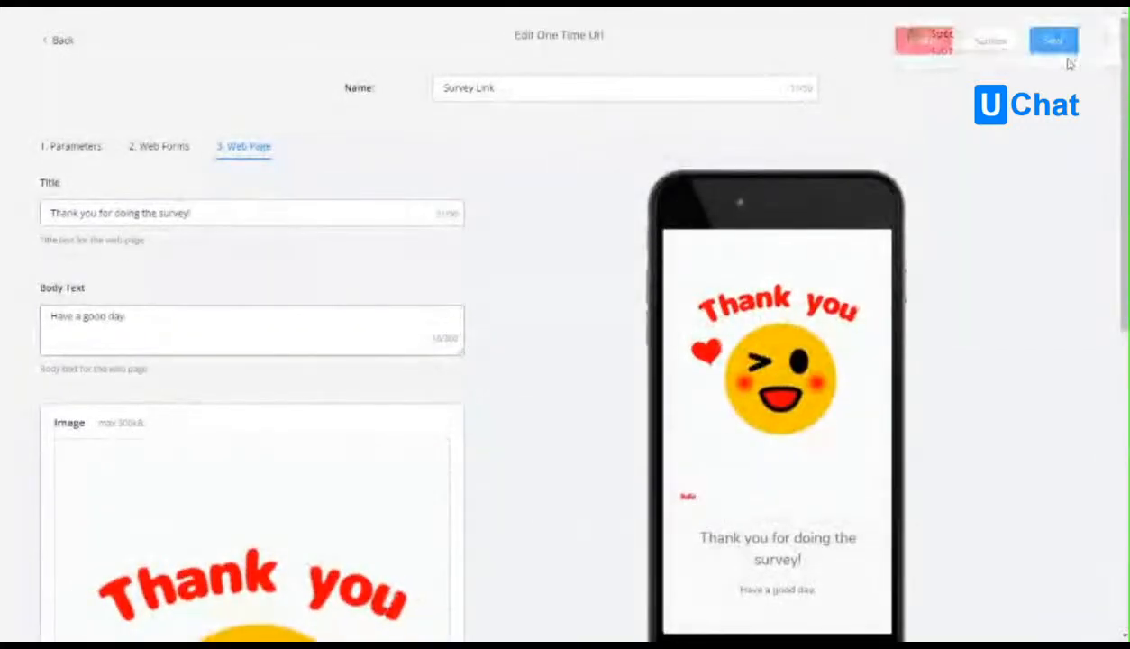
{"action": "left_click", "coordinate": [1051, 41]}
Open the Survey Submitted flow for editing and connect a new Action step to the Start step.
{"action": "left_click", "coordinate": [47, 100]}
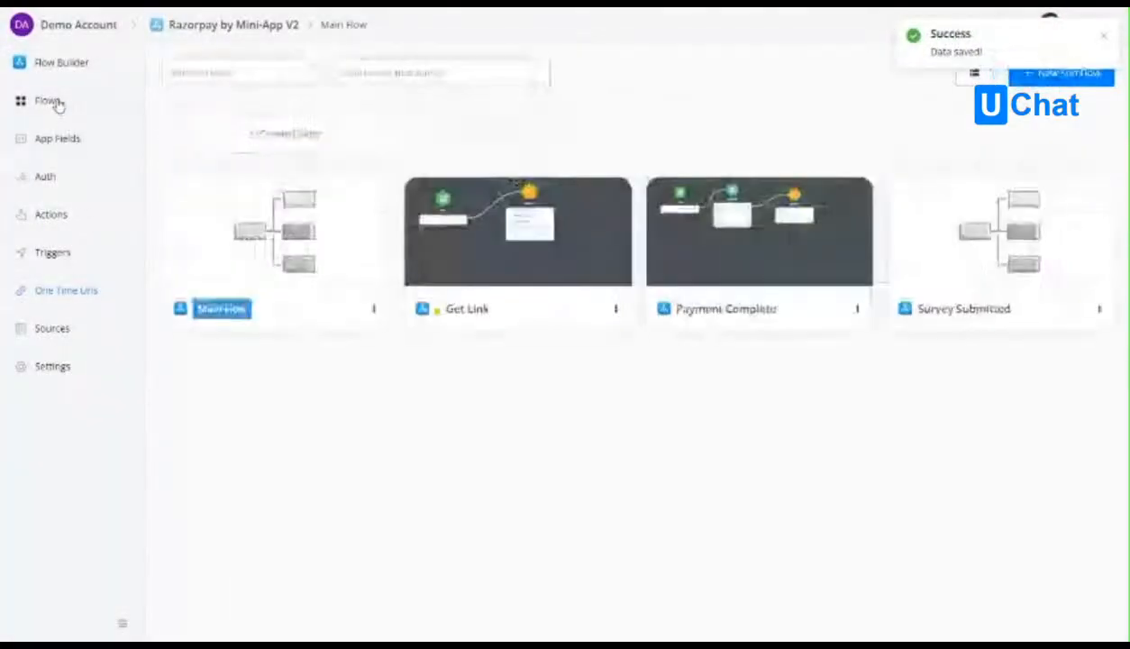
{"action": "left_click", "coordinate": [936, 262]}
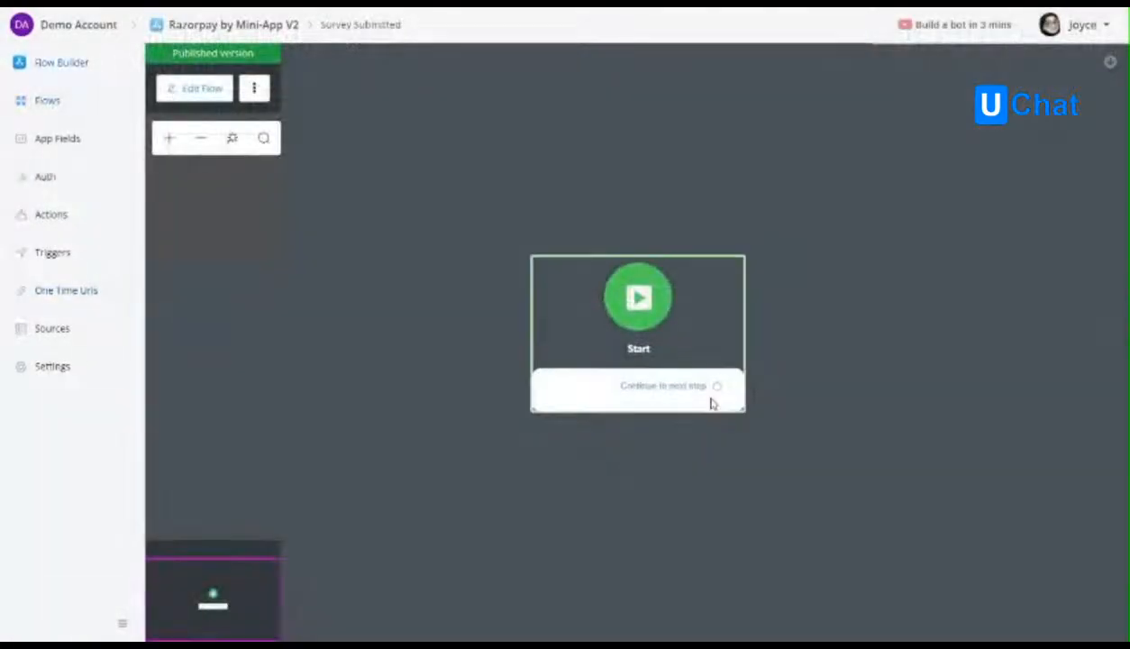
{"action": "left_click", "coordinate": [220, 90]}
{"action": "left_click_drag", "start_coordinate": [718, 395], "coordinate": [840, 349]}
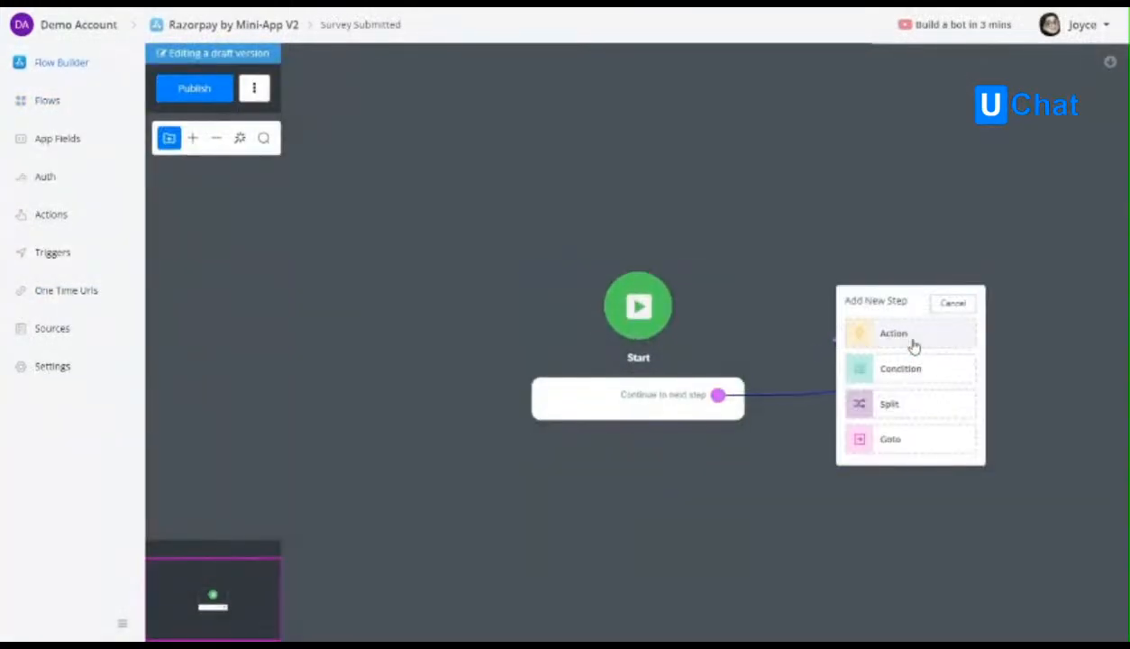
{"action": "left_click", "coordinate": [913, 345]}
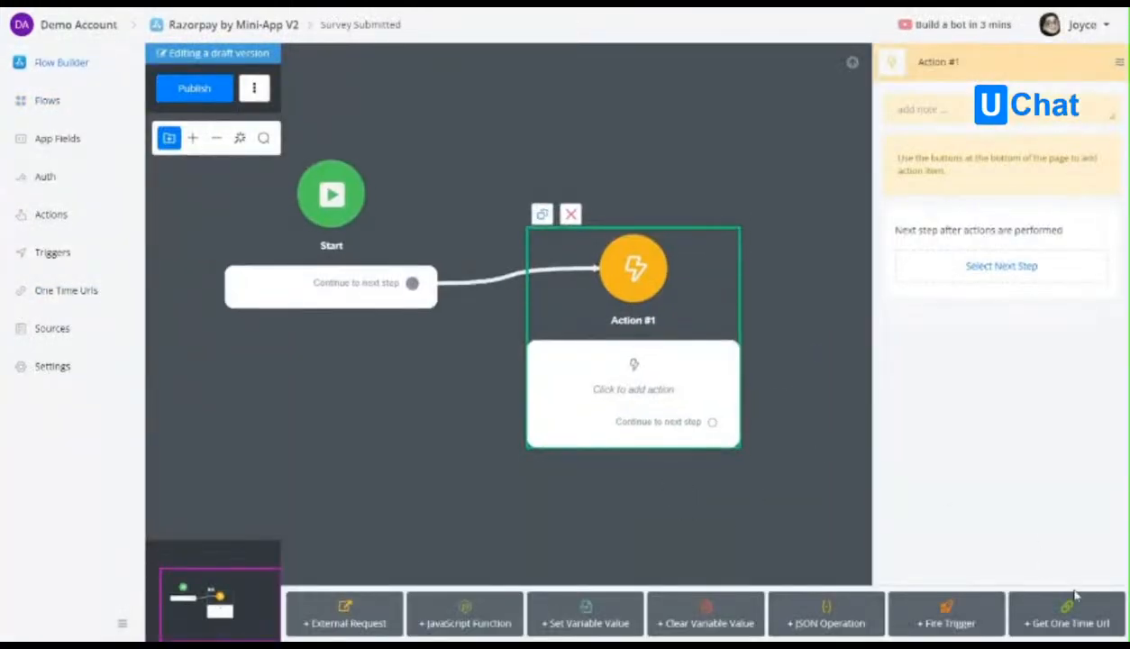
Add a Fire Trigger action using the Survey Submitted trigger to the Action step and publish the flow.
{"action": "left_click", "coordinate": [946, 613]}
{"action": "left_click", "coordinate": [942, 197]}
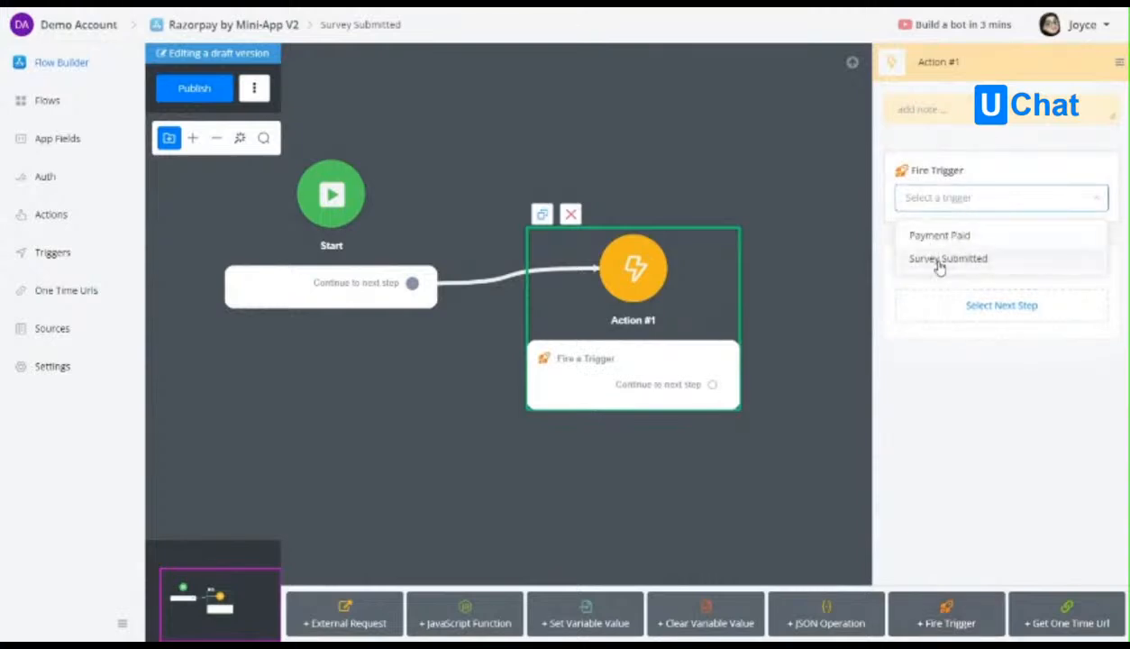
{"action": "left_click", "coordinate": [938, 259]}
{"action": "left_click", "coordinate": [212, 88]}
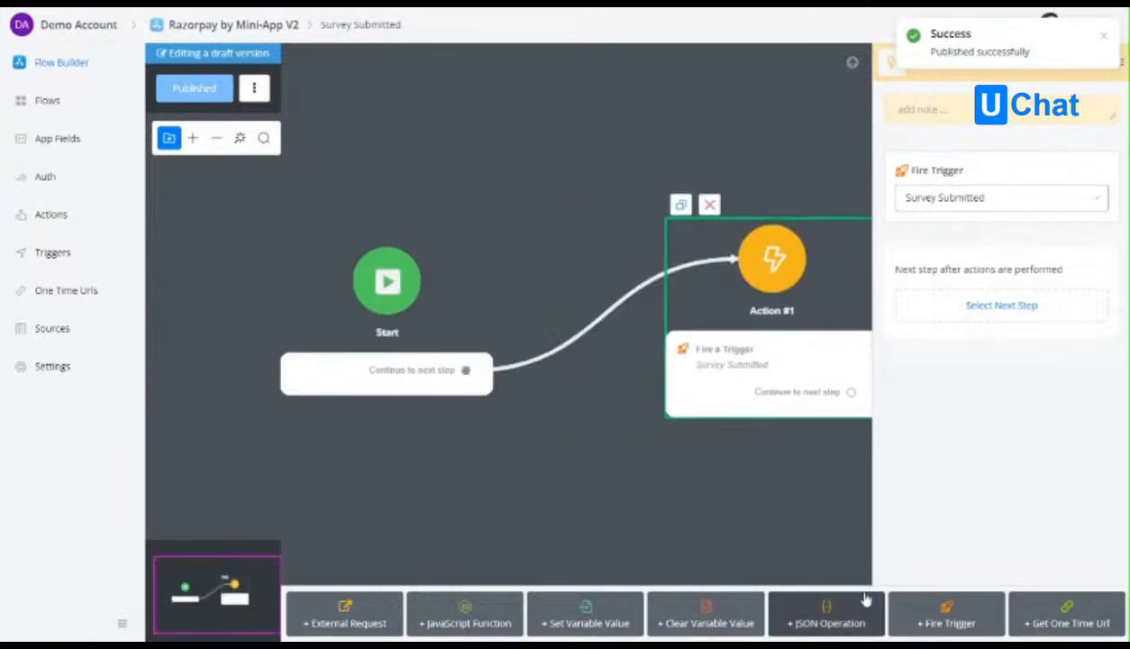
Add a JSON operation ahead of the Fire Trigger action, using the survey_result field and the Load items from JSON operation.
{"action": "left_click", "coordinate": [806, 617]}
{"action": "left_click_drag", "start_coordinate": [986, 239], "coordinate": [988, 142]}
{"action": "left_click", "coordinate": [929, 197]}
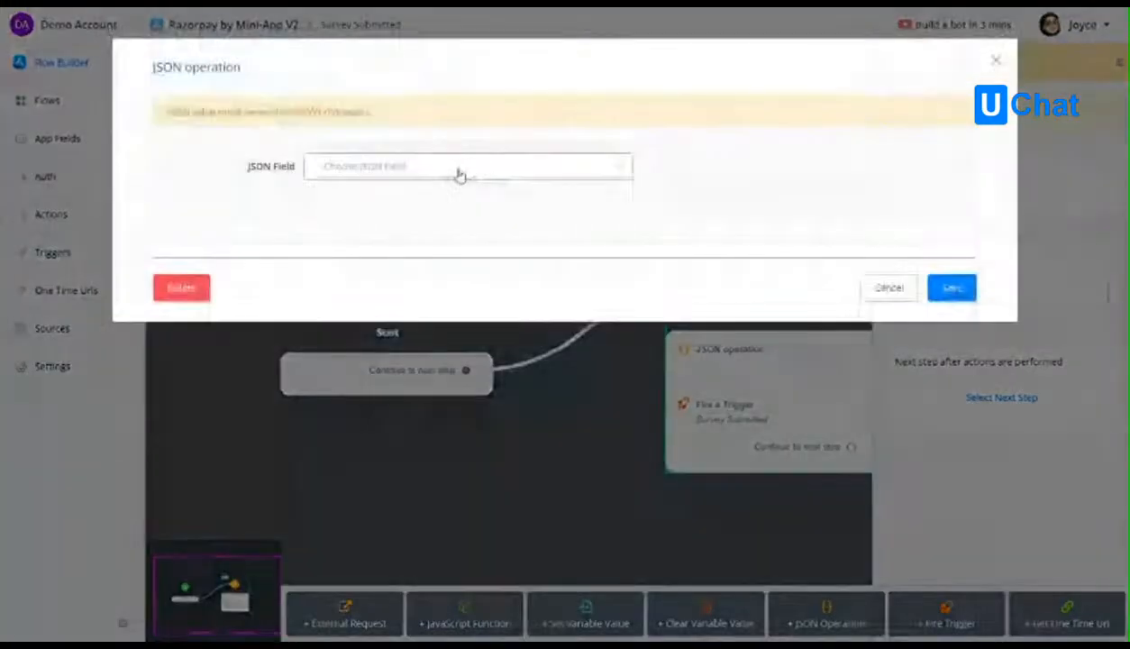
{"action": "left_click", "coordinate": [457, 174]}
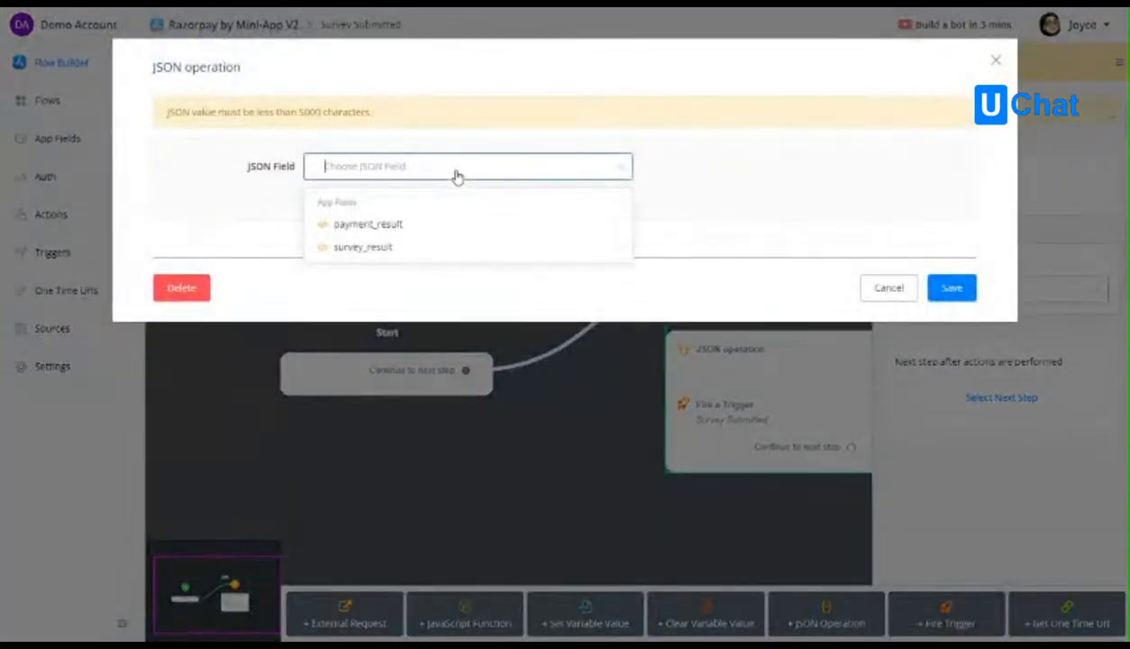
{"action": "left_click", "coordinate": [371, 247]}
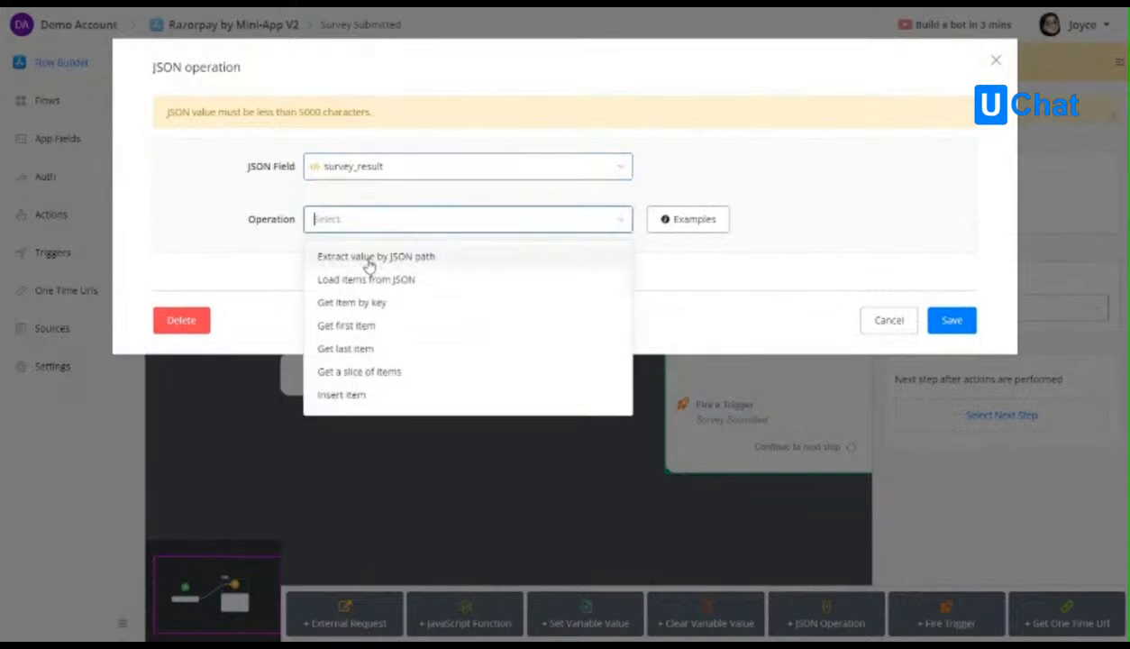
{"action": "left_click", "coordinate": [383, 280]}
Begin the operation's JSON value with a "gender" key holding the user_gender app field in quotation marks.
{"action": "left_click", "coordinate": [386, 301]}
{"action": "type", "text": "{"}
{"action": "key", "text": "Return"}
{"action": "key", "text": "BackSpace"}
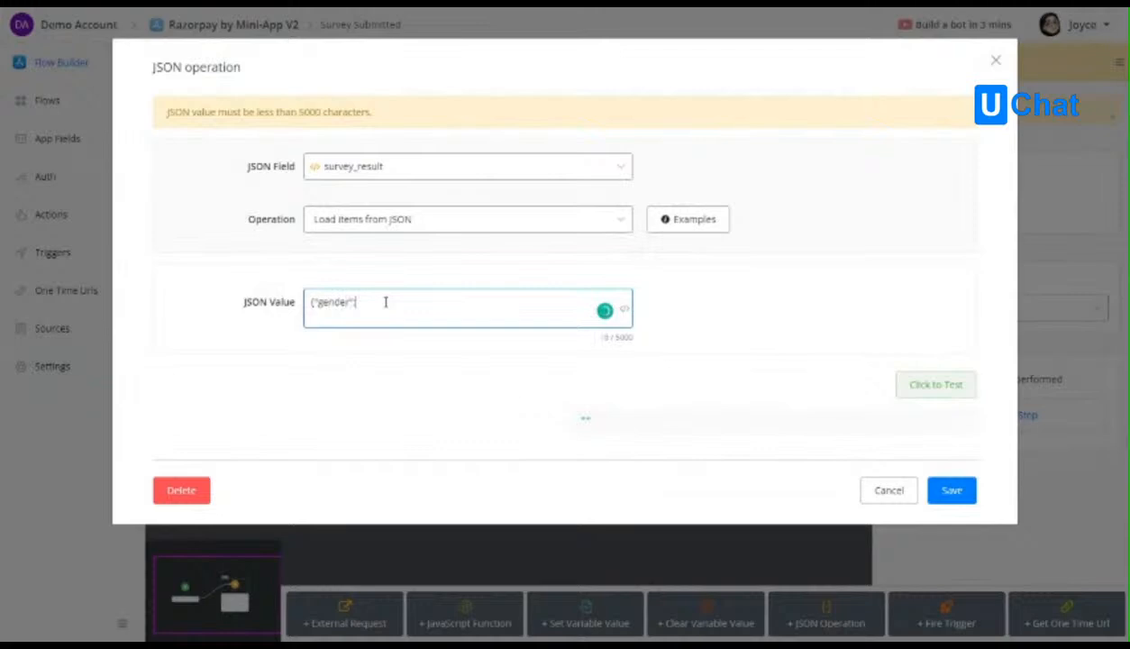
{"action": "type", "text": "gen"}
{"action": "left_click", "coordinate": [443, 336]}
{"action": "left_click", "coordinate": [448, 303]}
{"action": "left_click", "coordinate": [427, 248]}
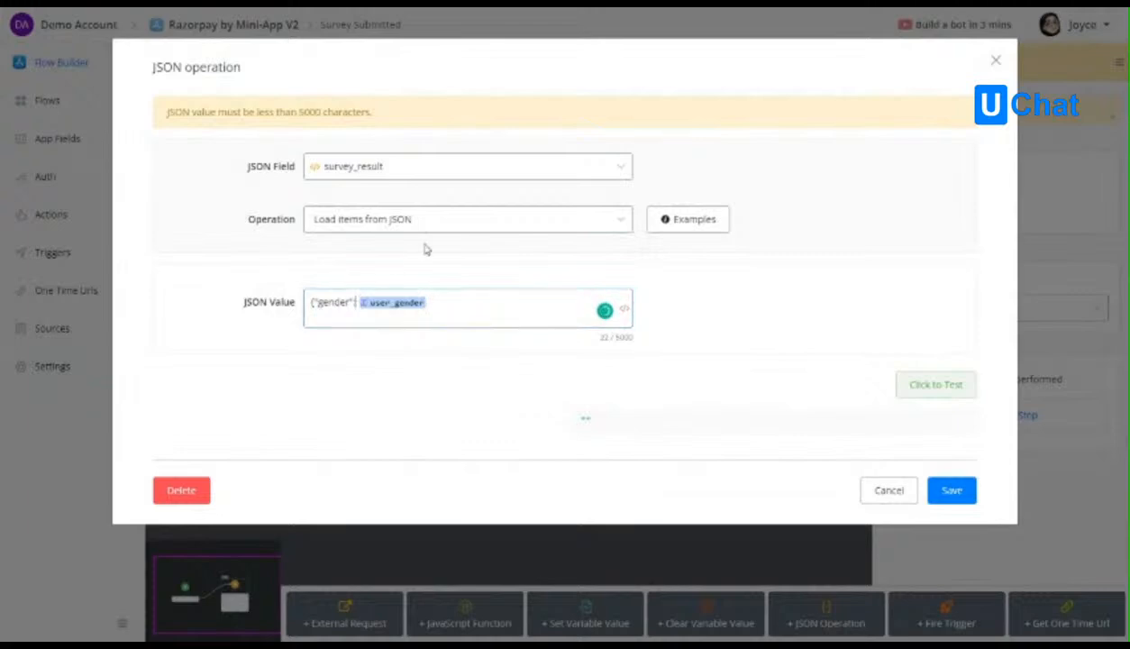
{"action": "type", "text": ":"}
{"action": "left_click", "coordinate": [435, 307]}
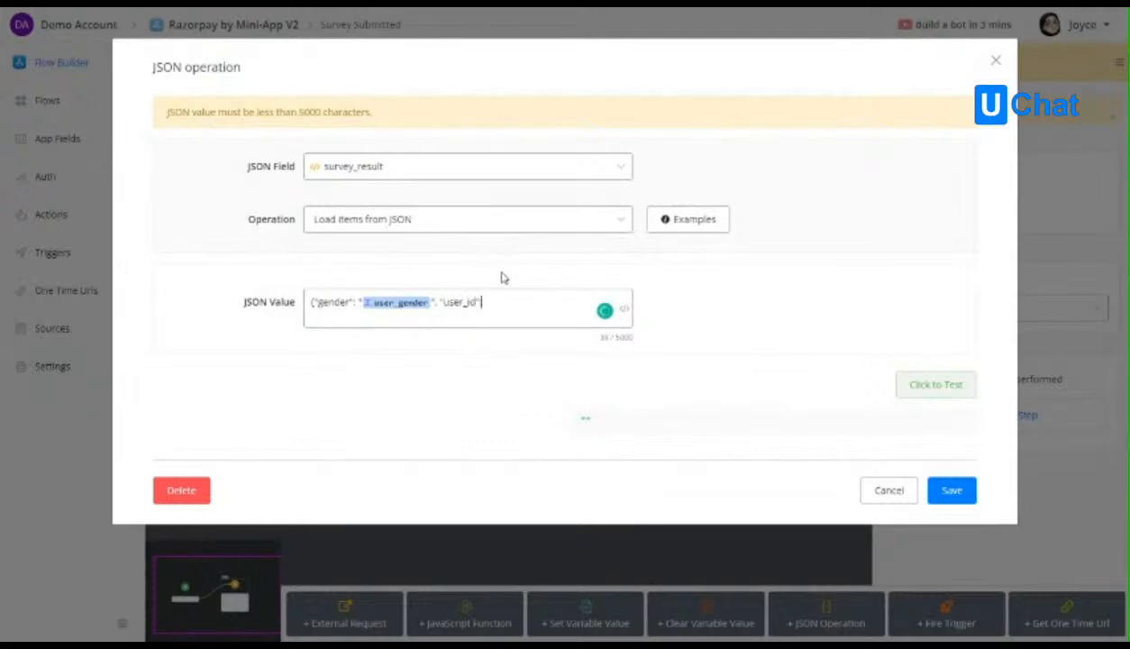
Add a "user_id" key holding the user_id app field in quotation marks to the JSON value.
{"action": "type", "text": "\", \"user_id\": \"{{user"}
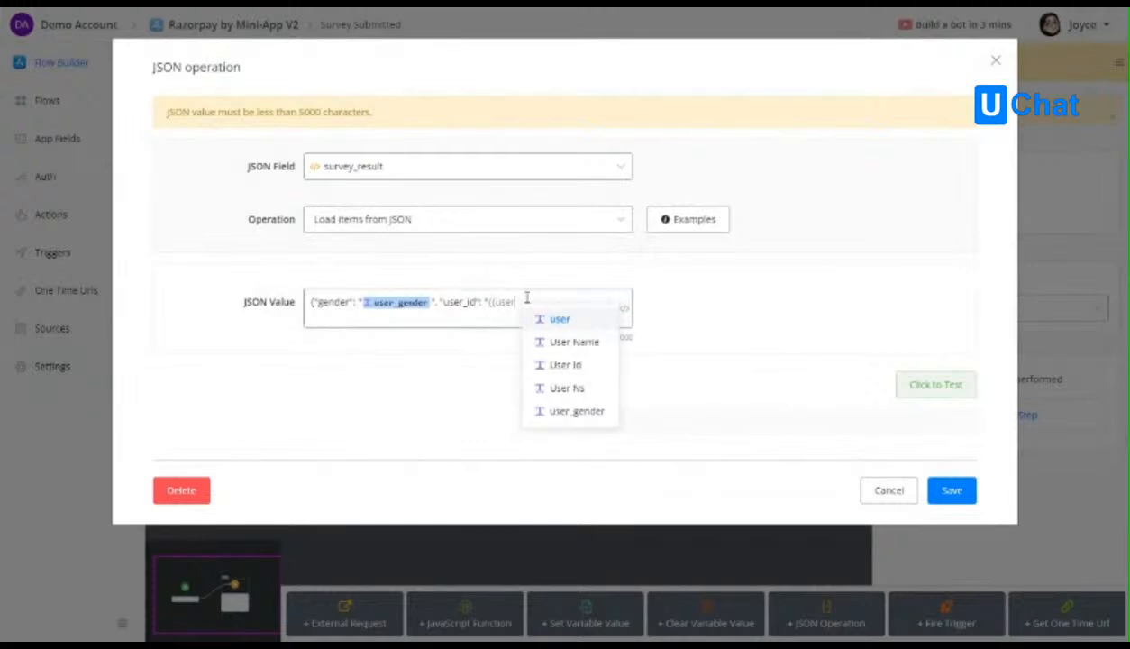
{"action": "left_click", "coordinate": [577, 365]}
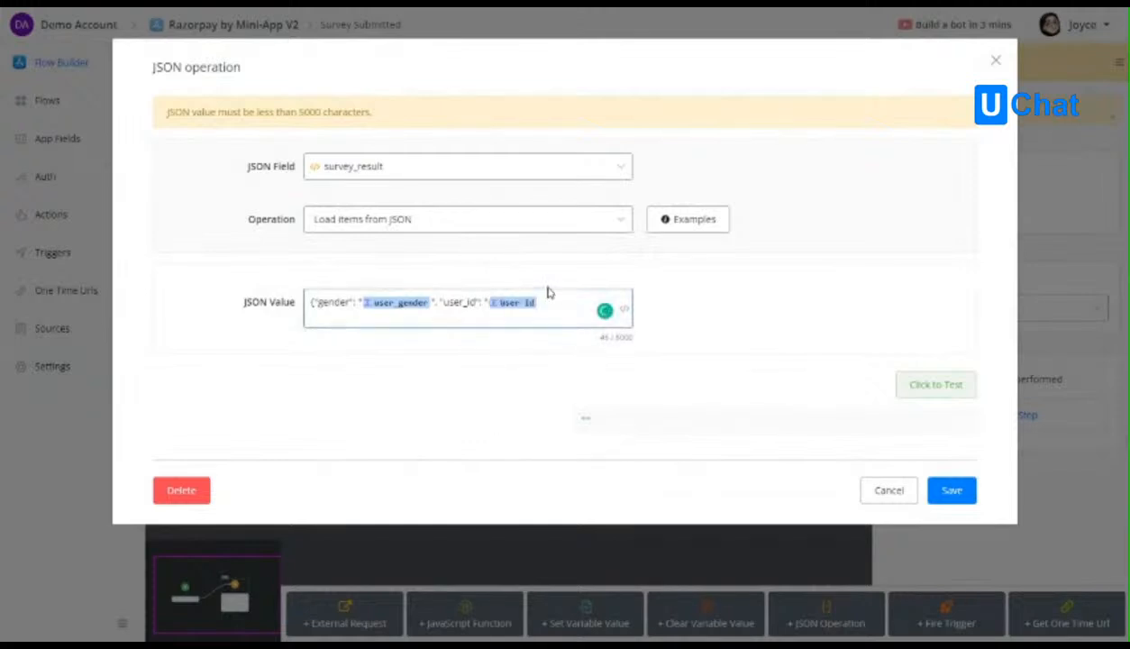
{"action": "key", "text": "BackSpace"}
{"action": "type", "text": "{{user"}
{"action": "scroll", "coordinate": [597, 385], "scroll_direction": "down", "scroll_amount": 1}
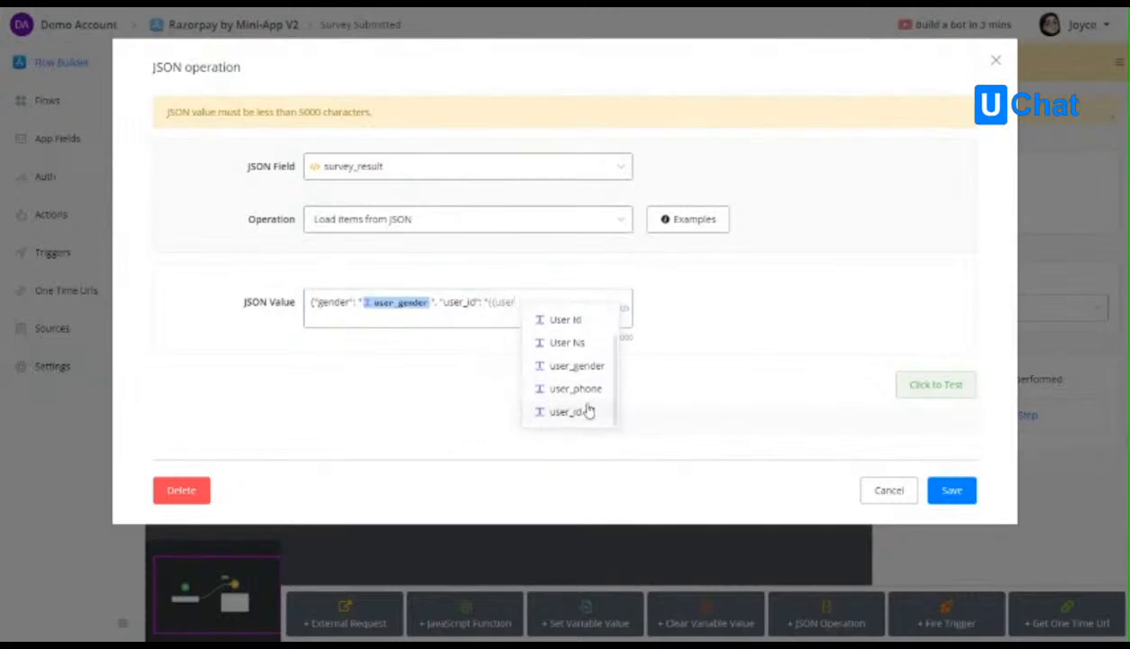
{"action": "left_click", "coordinate": [593, 411]}
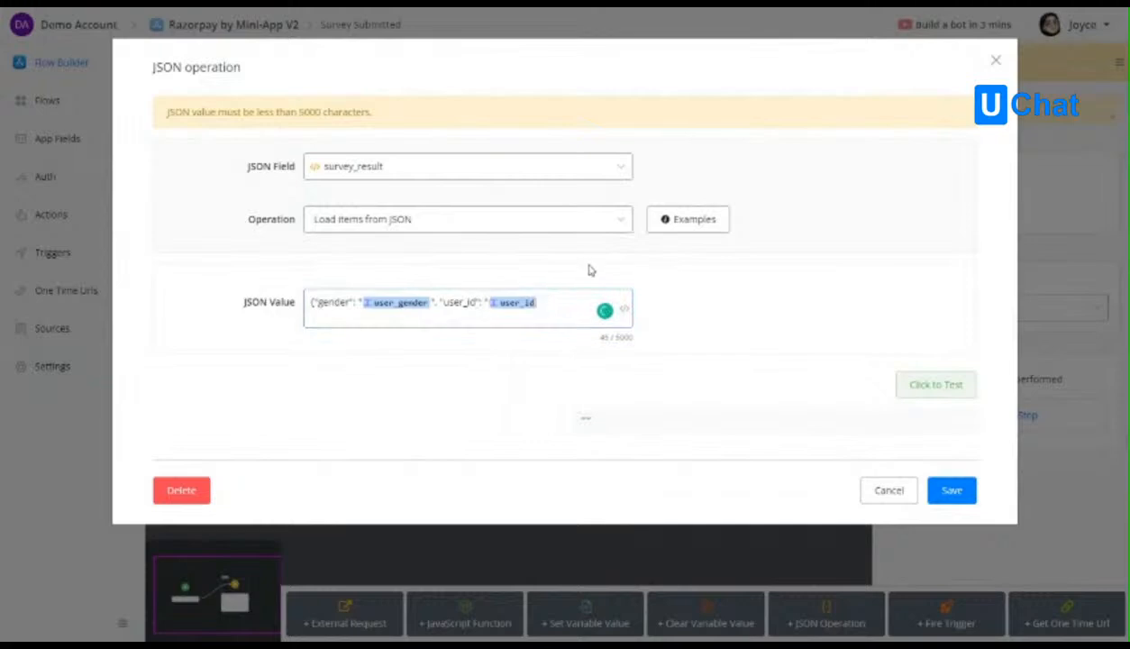
Close the JSON value's quotation mark and brace, test and save the JSON operation, and publish the Survey Submitted flow.
{"action": "left_click", "coordinate": [579, 307]}
{"action": "left_click_drag", "start_coordinate": [564, 306], "coordinate": [329, 313]}
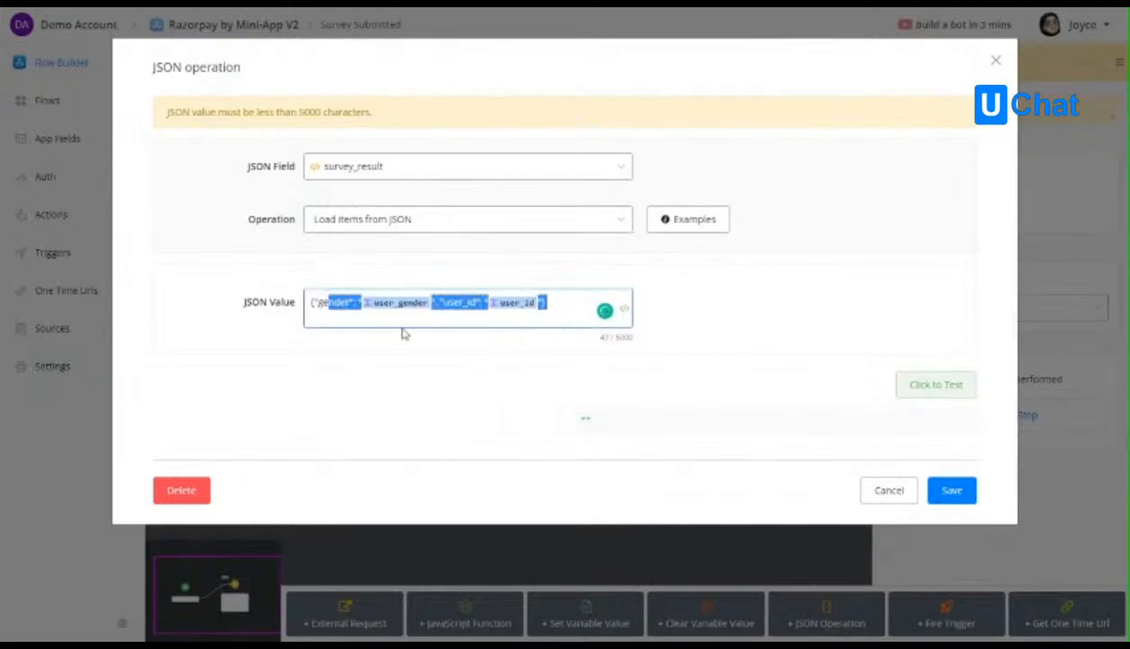
{"action": "left_click", "coordinate": [560, 309]}
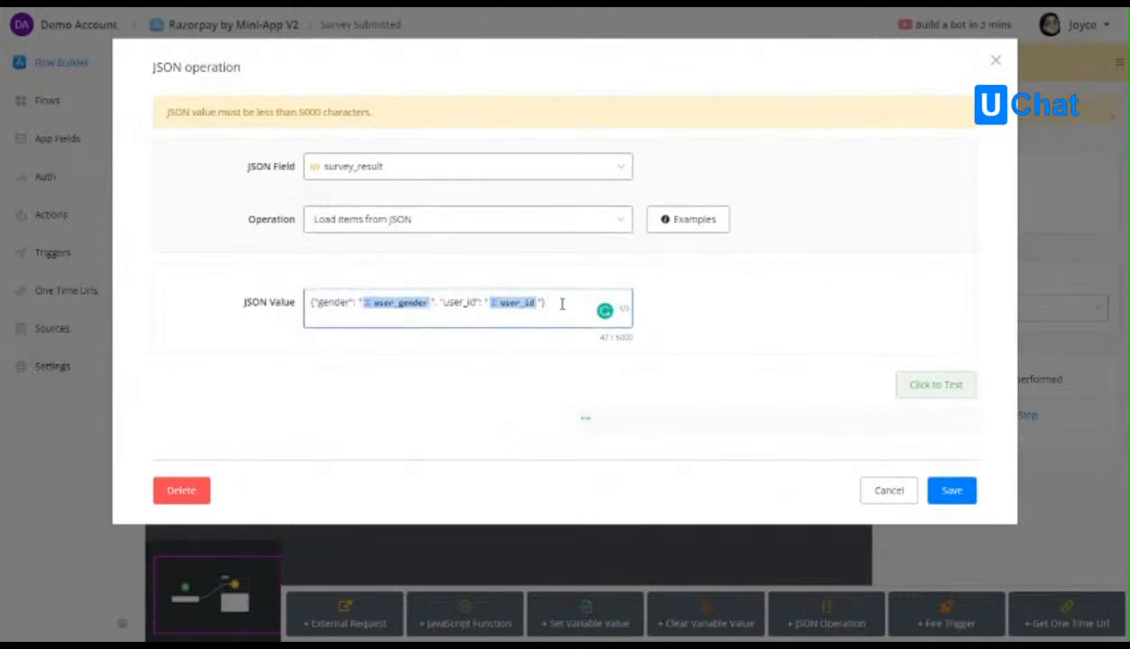
{"action": "left_click", "coordinate": [939, 384]}
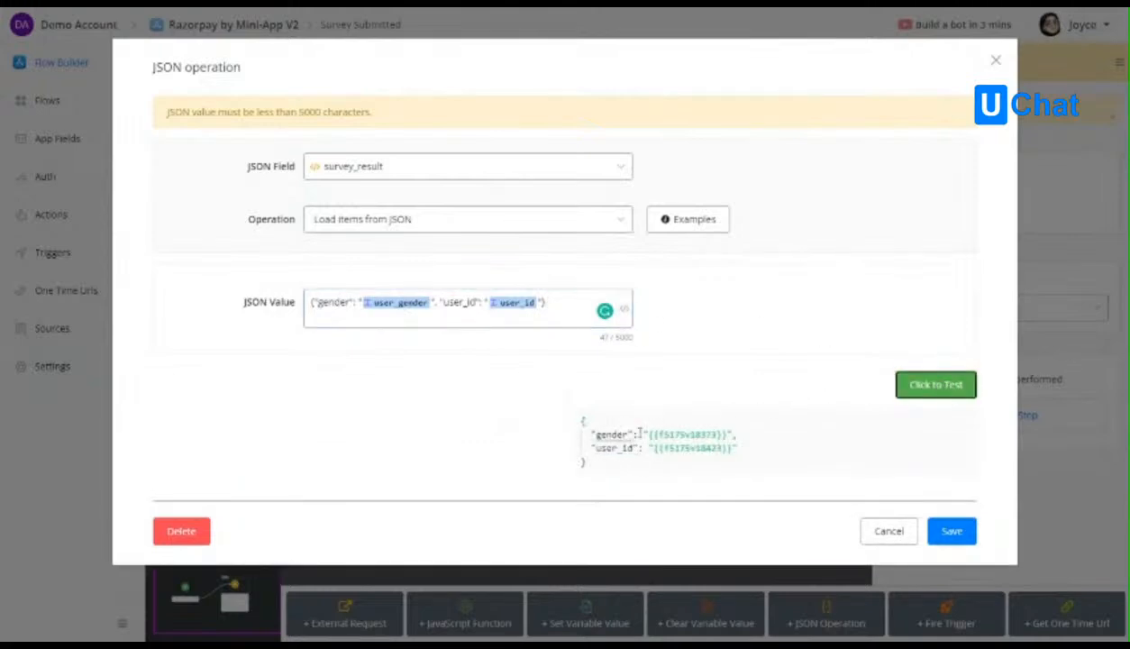
{"action": "left_click", "coordinate": [948, 533]}
{"action": "left_click", "coordinate": [207, 99]}
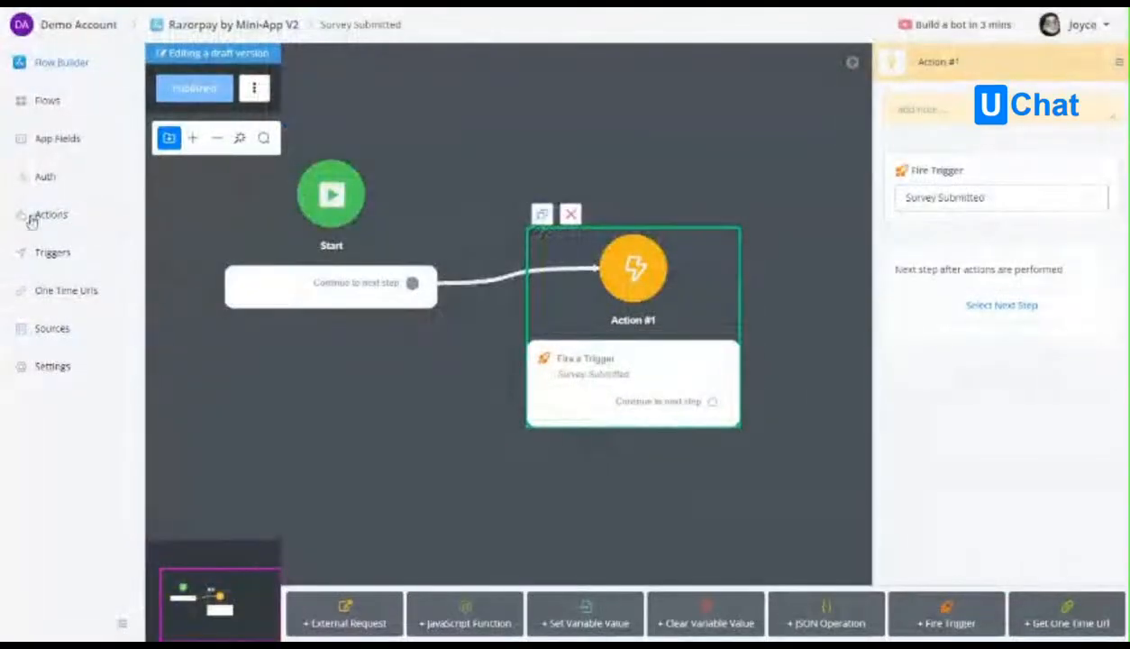
Create a new app action named get_survey_link with the title "Get Survey Link".
{"action": "left_click", "coordinate": [52, 217]}
{"action": "left_click", "coordinate": [1070, 78]}
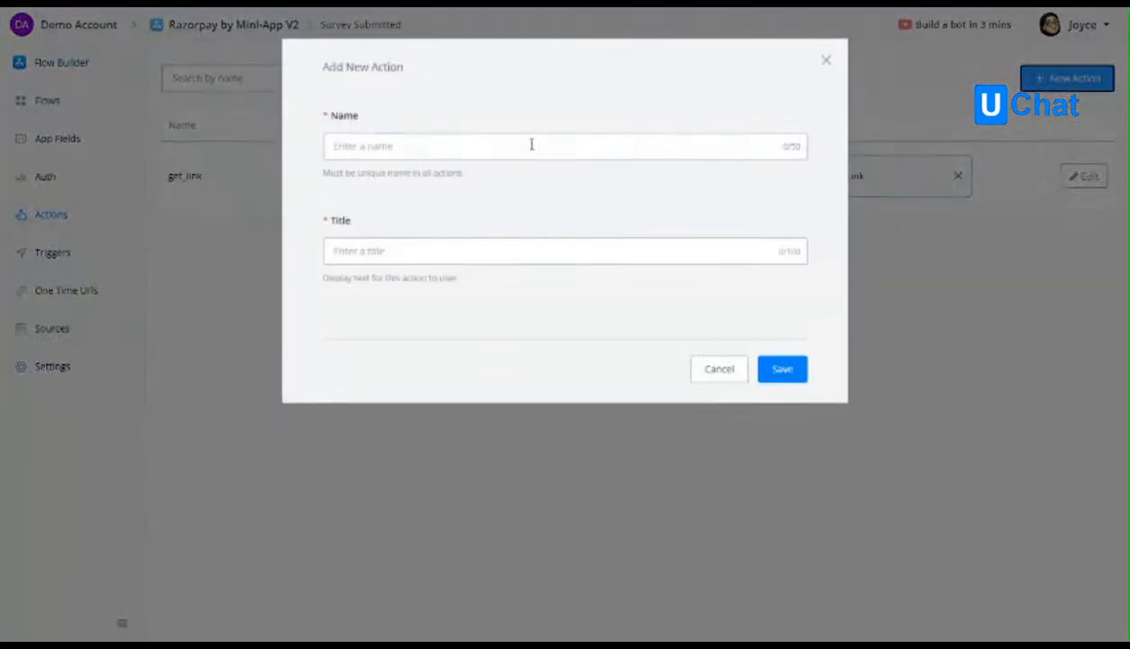
{"action": "type", "text": "get"}
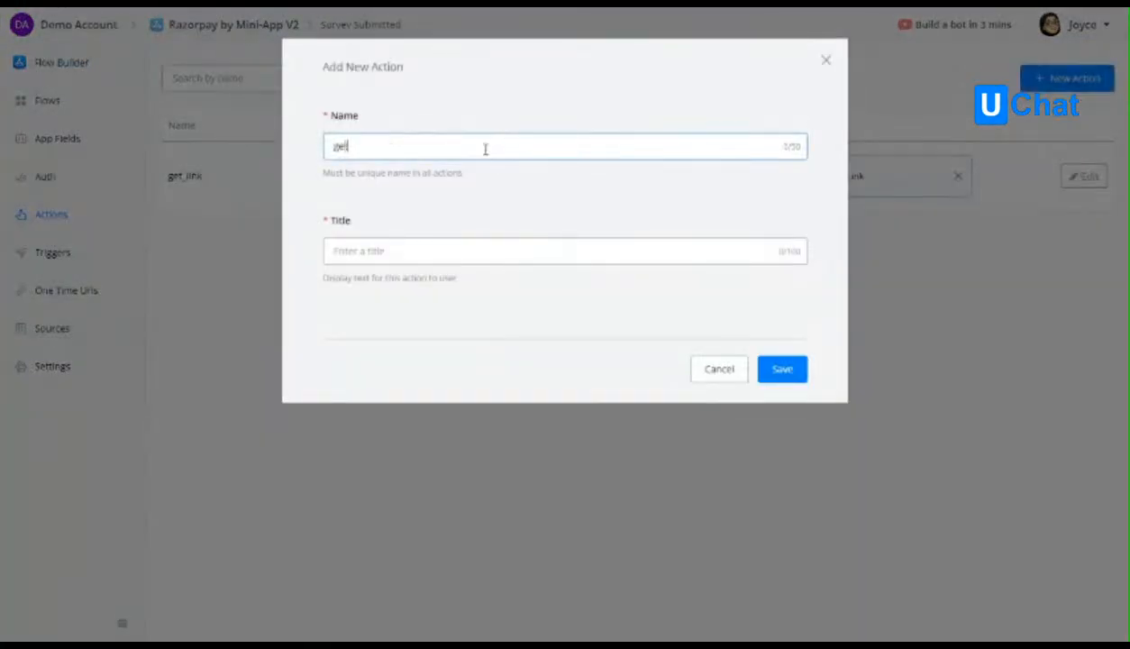
{"action": "type", "text": "_survey_link"}
{"action": "left_click", "coordinate": [475, 251]}
{"action": "type", "text": "Get Survey Link"}
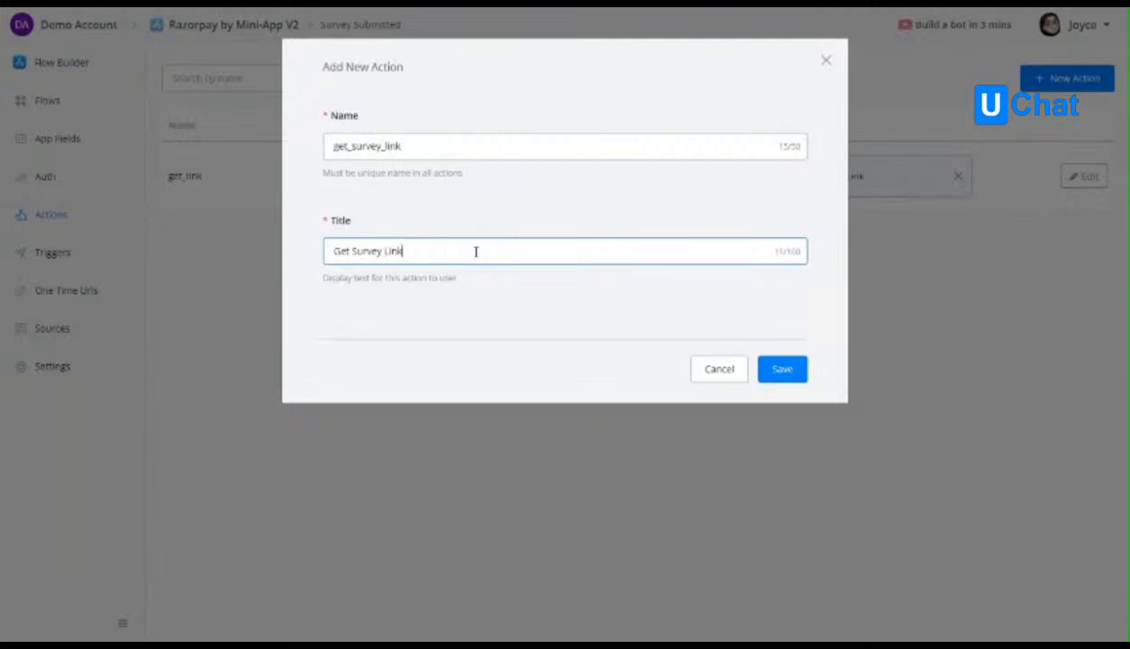
{"action": "left_click", "coordinate": [771, 376]}
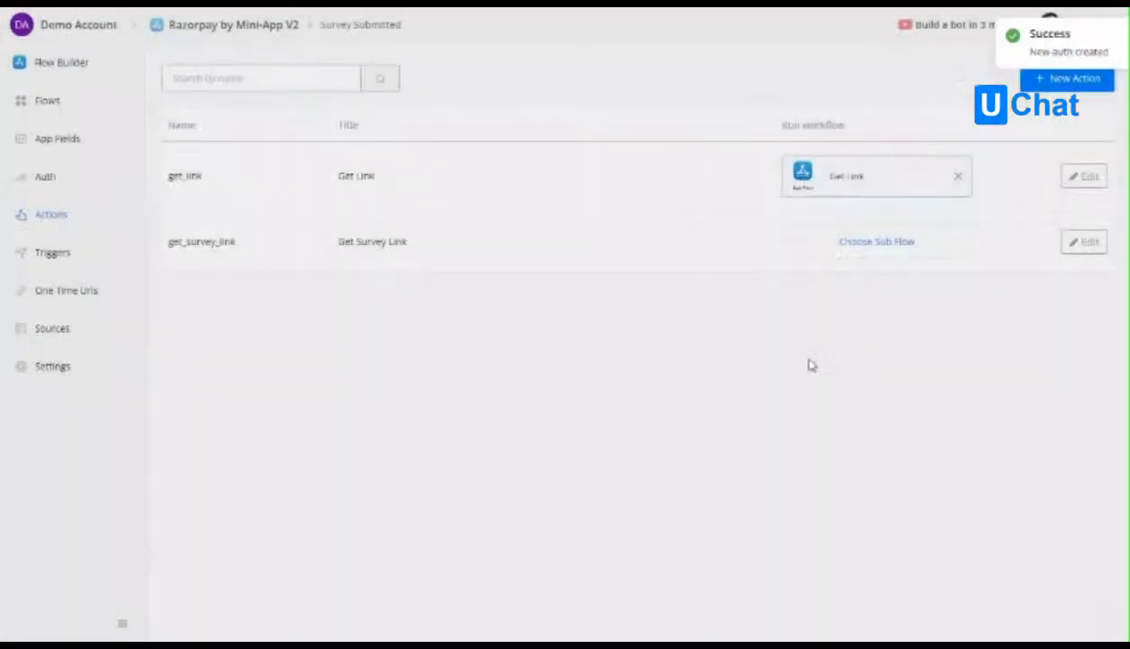
Add an output item named one_time_link and titled "One Time Link for Survey" to the get_survey_link action.
{"action": "left_click", "coordinate": [1086, 241]}
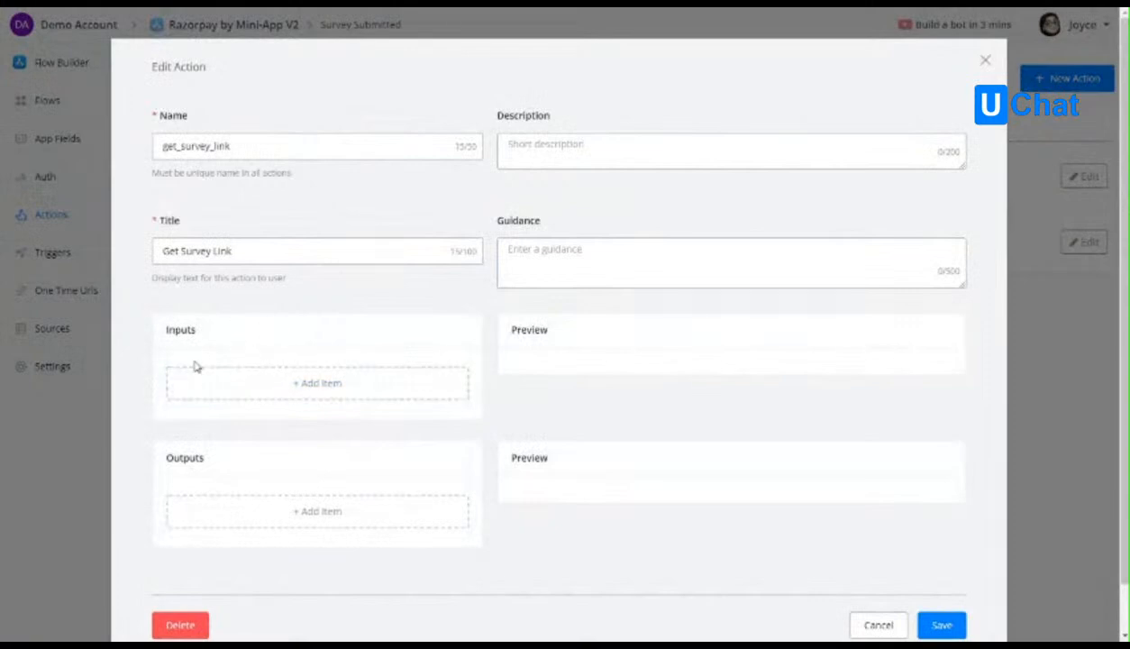
{"action": "left_click", "coordinate": [283, 511]}
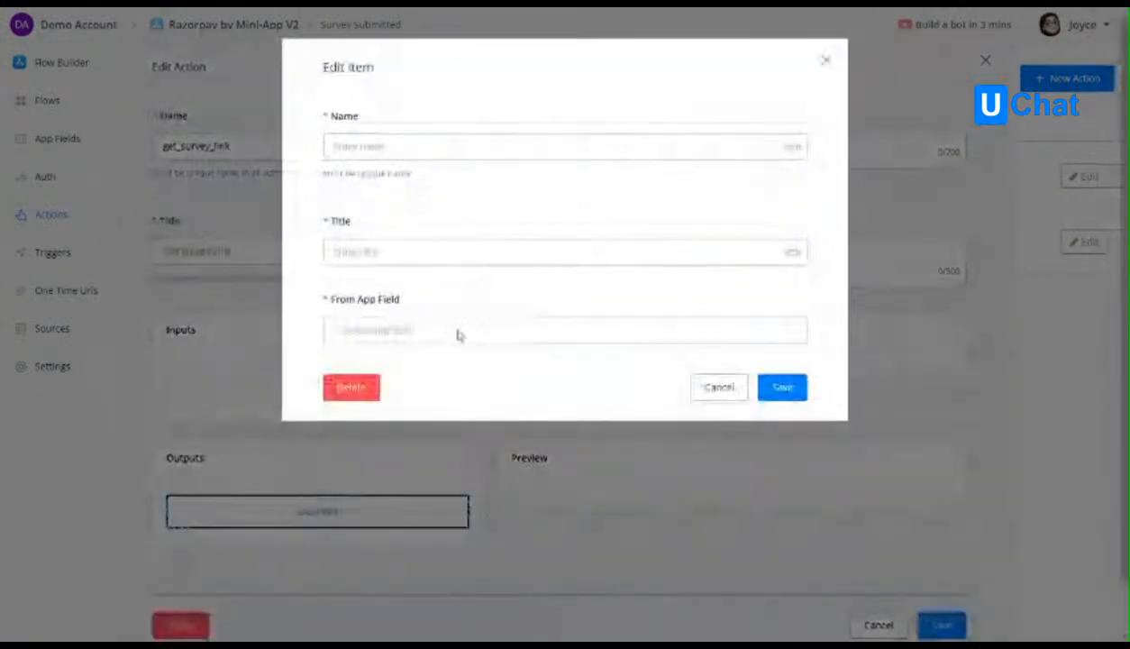
{"action": "left_click", "coordinate": [439, 149]}
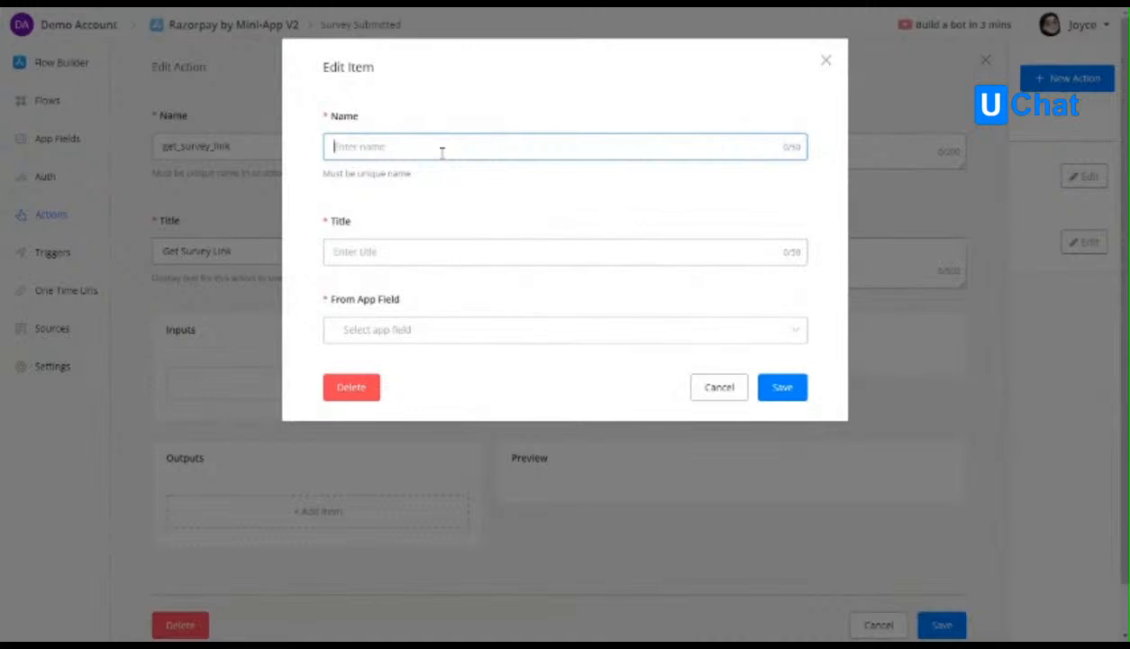
{"action": "type", "text": "one_time_link"}
{"action": "left_click", "coordinate": [413, 254]}
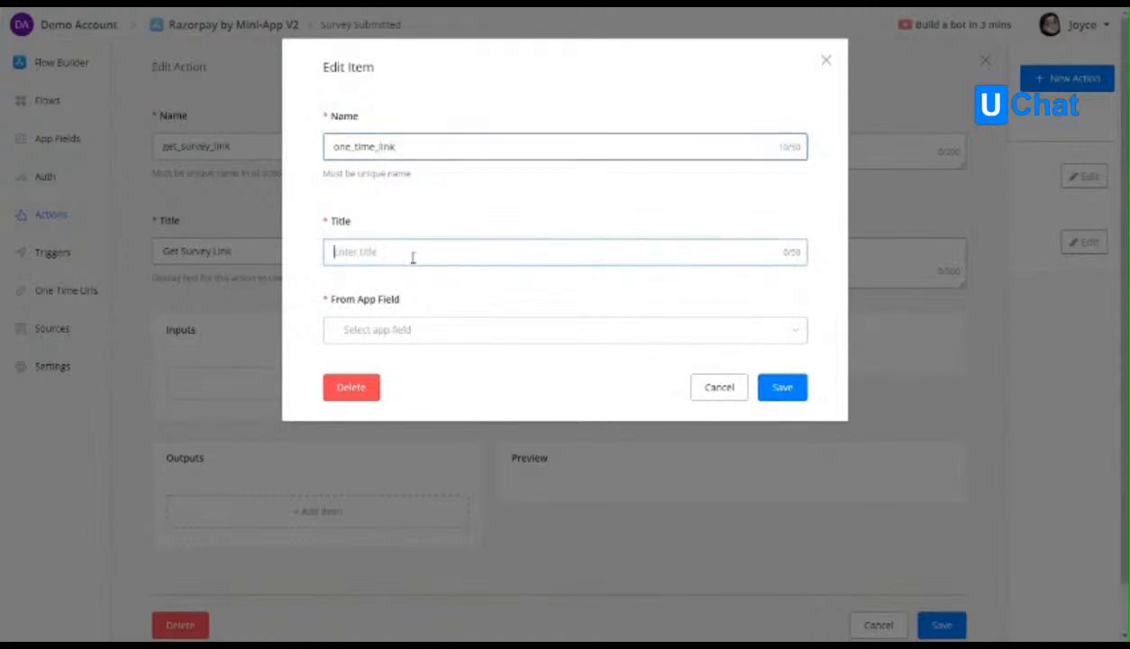
{"action": "type", "text": "One Time Link for Survey"}
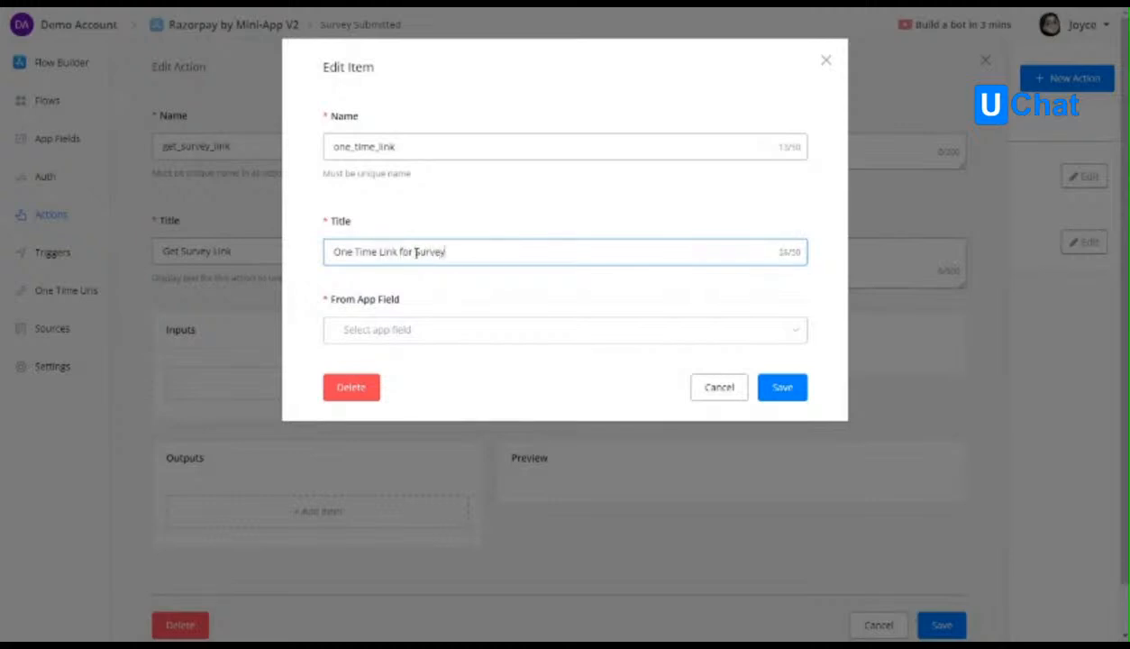
Source the new output item from the one_time_link app field and save the action.
{"action": "left_click", "coordinate": [425, 333]}
{"action": "type", "text": "on"}
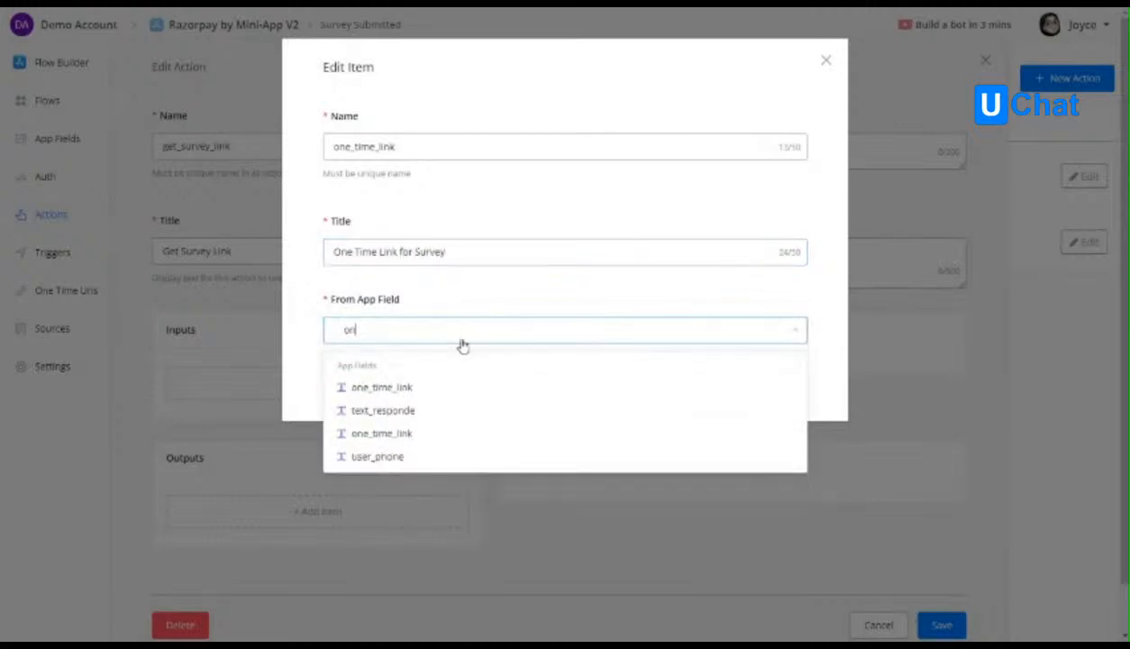
{"action": "left_click", "coordinate": [442, 389]}
{"action": "left_click", "coordinate": [785, 389]}
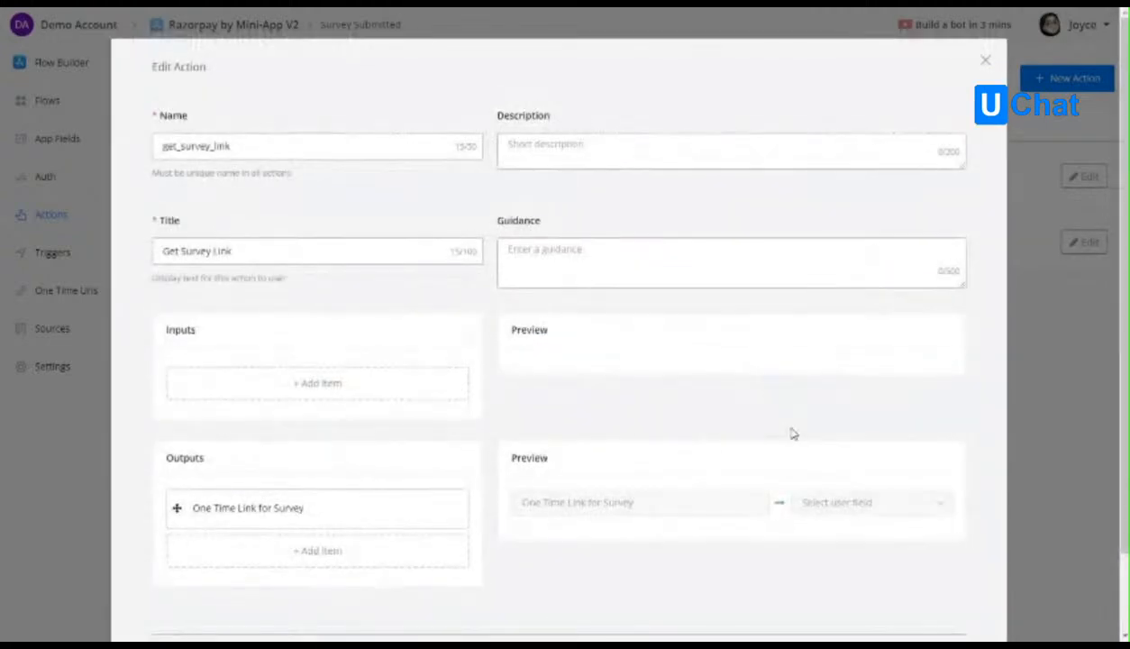
{"action": "scroll", "coordinate": [793, 434], "scroll_direction": "down", "scroll_amount": 3}
{"action": "scroll", "coordinate": [847, 478], "scroll_direction": "down", "scroll_amount": 1}
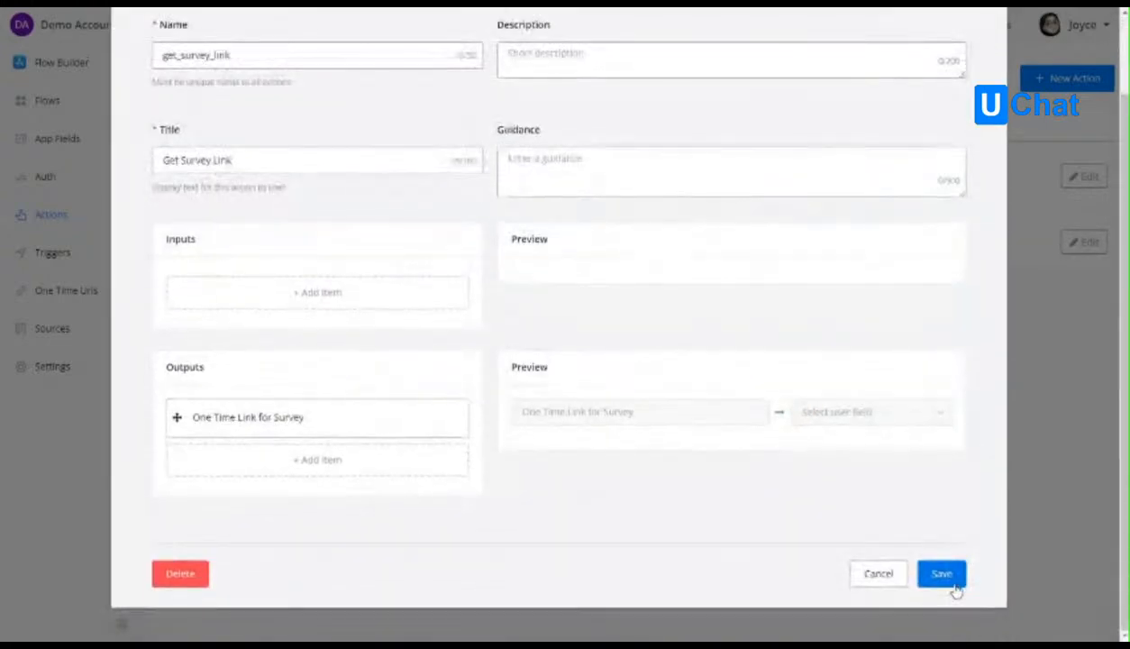
{"action": "left_click", "coordinate": [955, 586]}
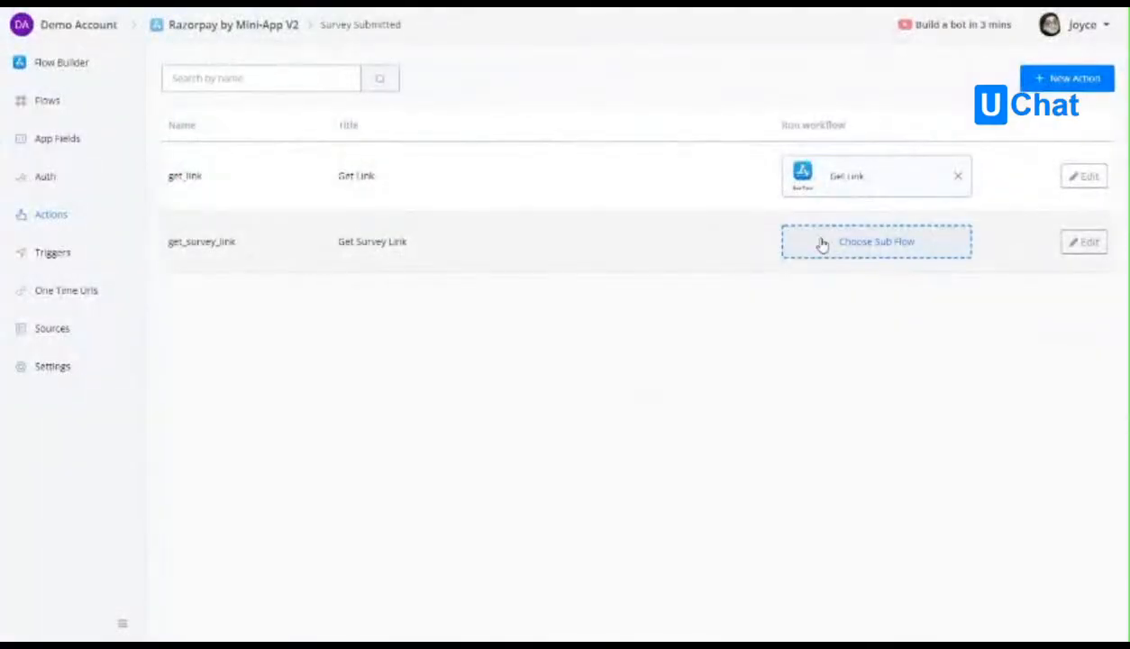
Create a new sub flow named "Get Survey Link" as the workflow run by the get_survey_link action.
{"action": "left_click", "coordinate": [820, 244]}
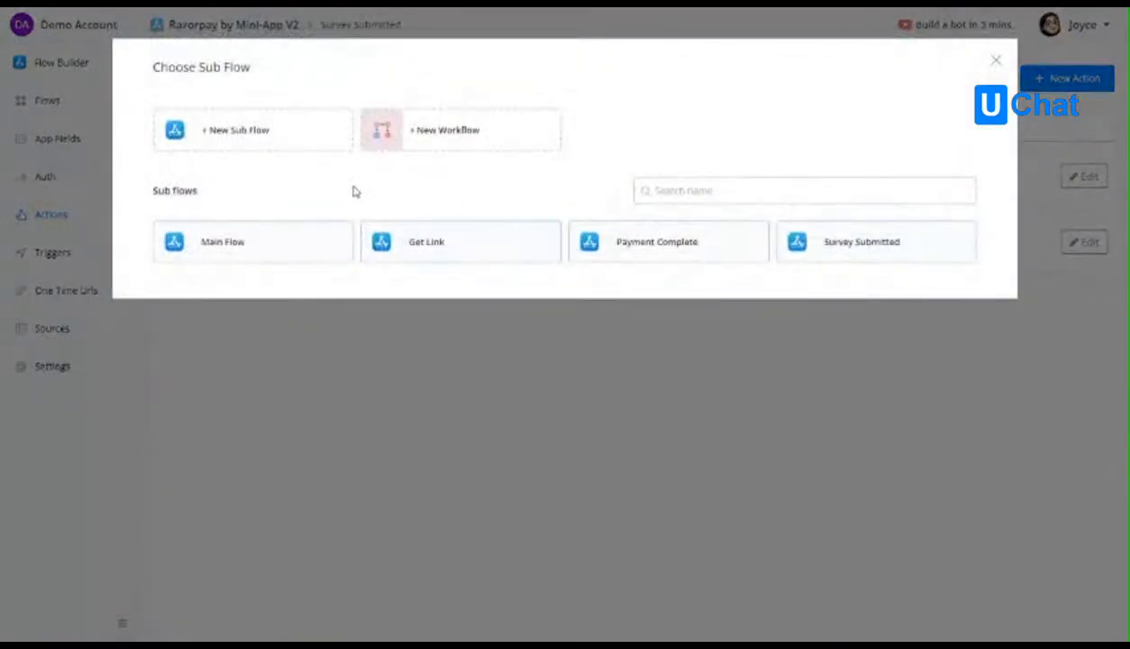
{"action": "left_click", "coordinate": [238, 134]}
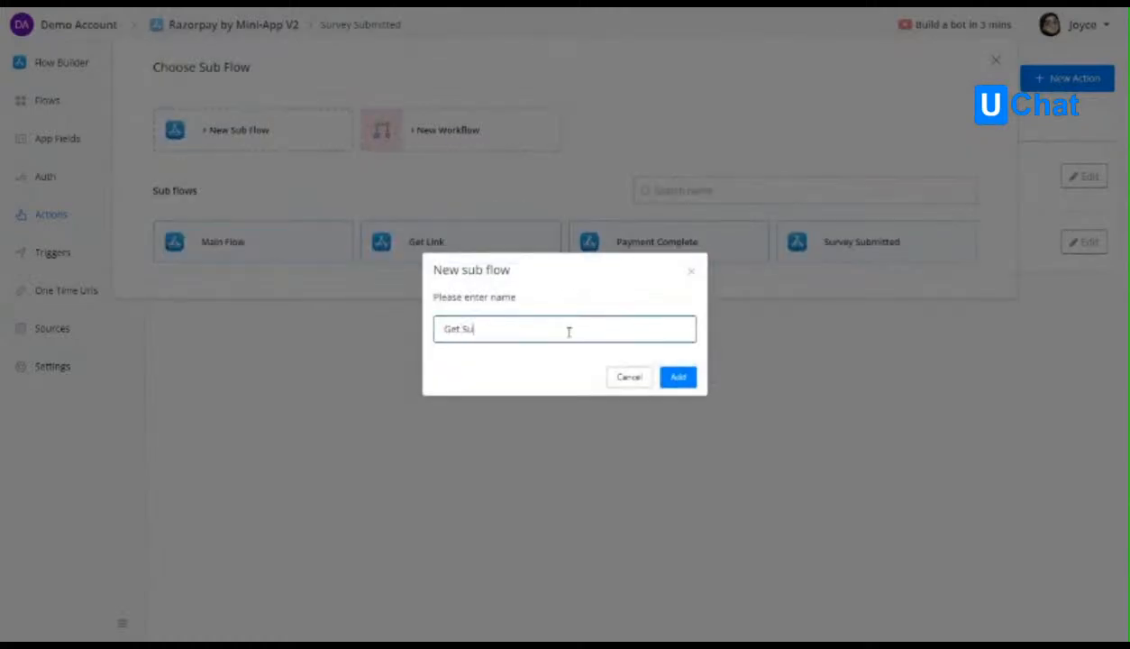
{"action": "type", "text": "Get Survey Link"}
{"action": "left_click", "coordinate": [678, 378]}
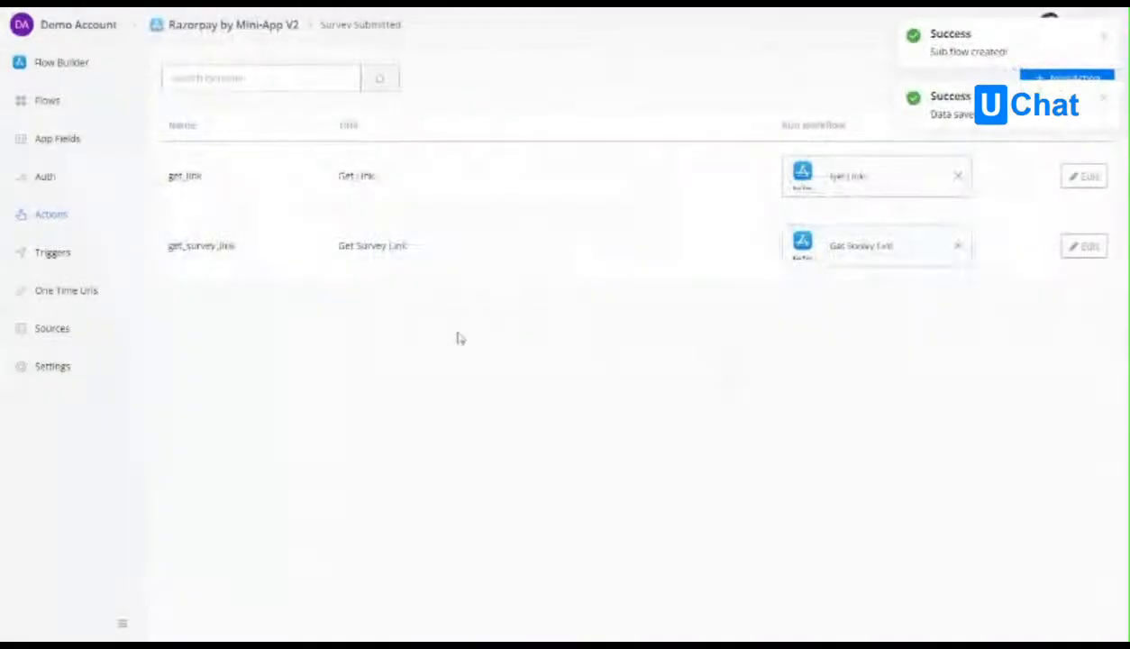
Open the Get Survey Link flow for editing and connect a new Action step to its Start step.
{"action": "left_click", "coordinate": [61, 107]}
{"action": "left_click", "coordinate": [259, 434]}
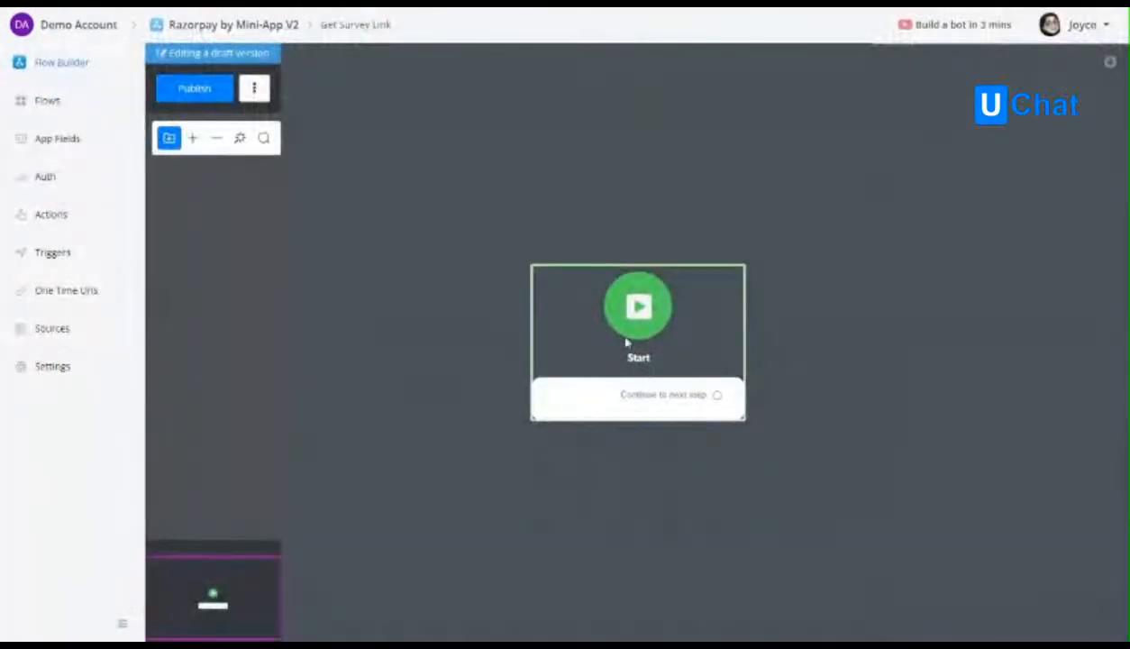
{"action": "left_click_drag", "start_coordinate": [716, 395], "coordinate": [825, 320]}
{"action": "left_click", "coordinate": [884, 332]}
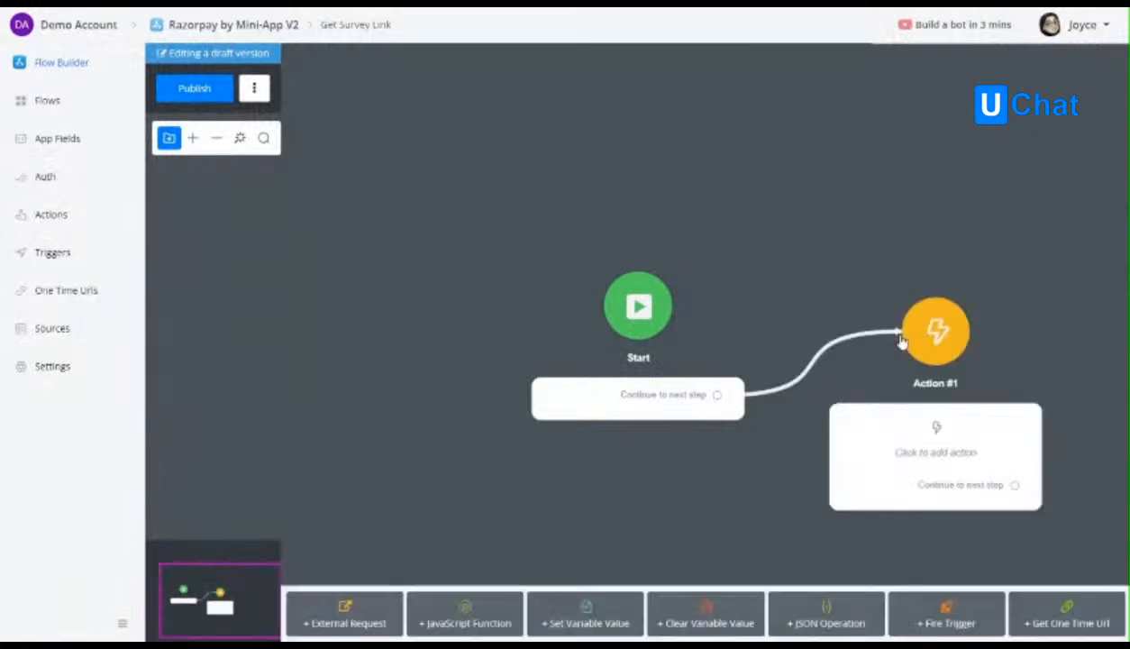
{"action": "left_click", "coordinate": [902, 340]}
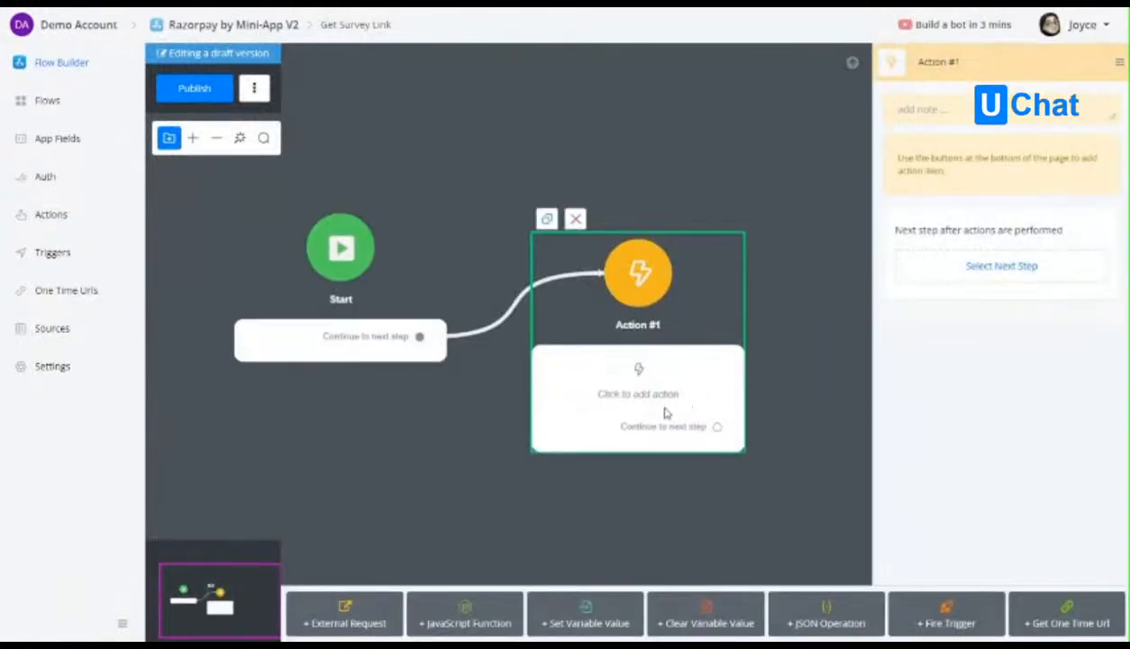
Add a Get One Time Url action that saves the Survey Link URL to the one_time_link app field, and publish the flow.
{"action": "left_click", "coordinate": [1051, 611]}
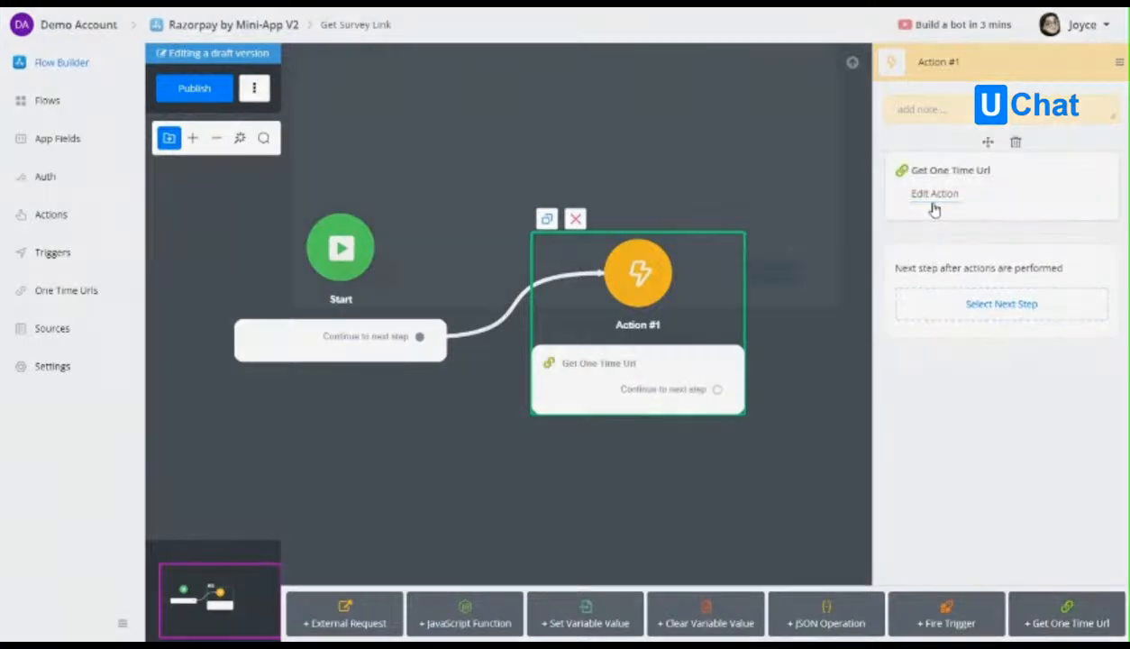
{"action": "left_click", "coordinate": [933, 206]}
{"action": "left_click", "coordinate": [409, 148]}
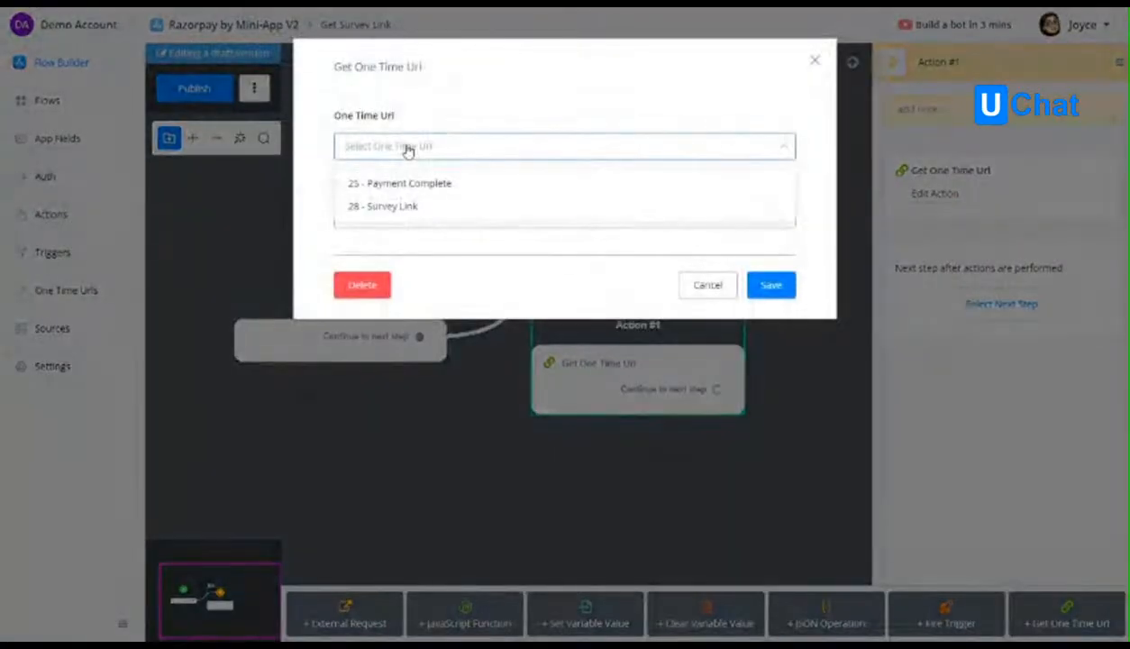
{"action": "left_click", "coordinate": [403, 208]}
{"action": "left_click", "coordinate": [435, 214]}
{"action": "type", "text": "one"}
{"action": "left_click", "coordinate": [462, 296]}
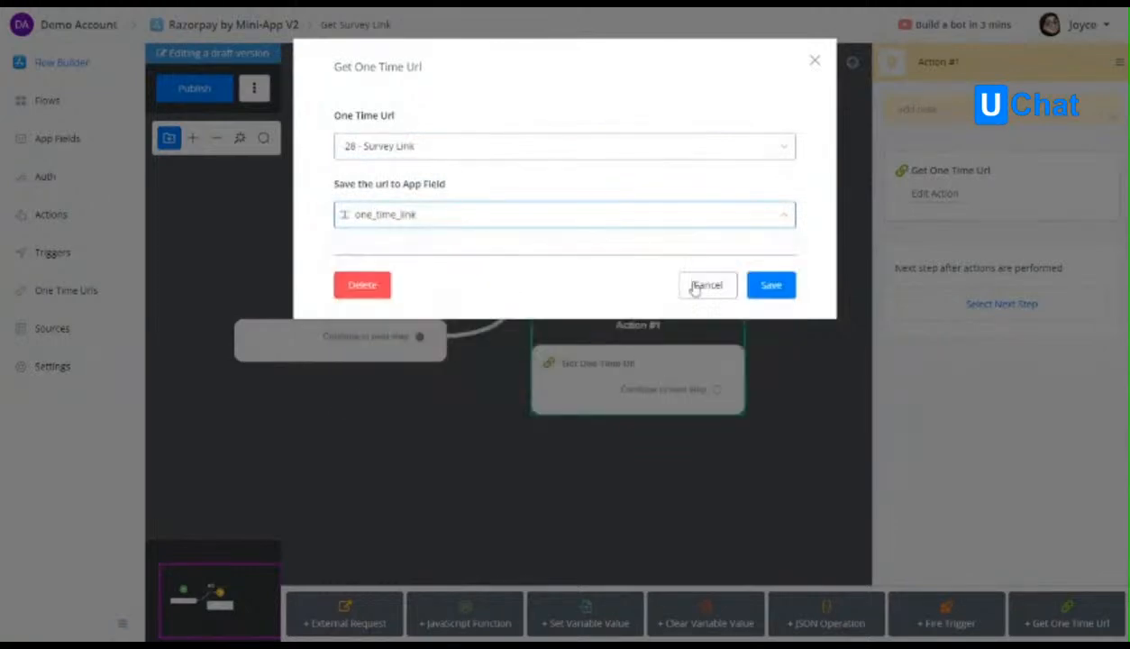
{"action": "left_click", "coordinate": [775, 285]}
{"action": "left_click", "coordinate": [194, 88]}
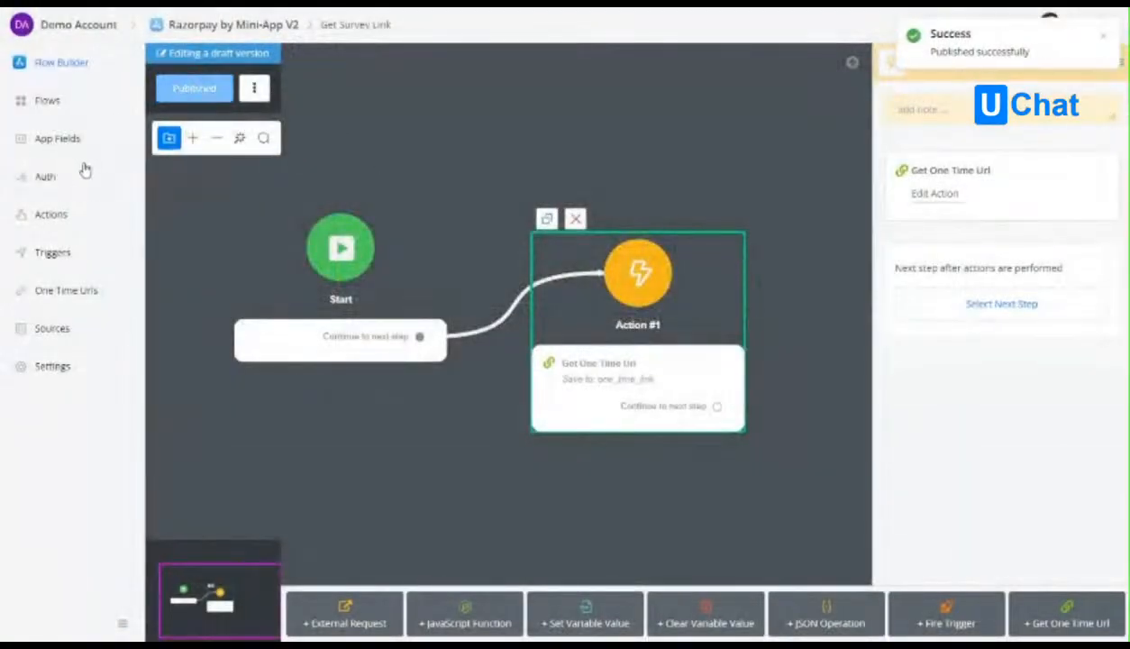
Search the app fields for "one" and delete the second, duplicate one_time_link field.
{"action": "left_click", "coordinate": [58, 139]}
{"action": "left_click", "coordinate": [292, 83]}
{"action": "type", "text": "one"}
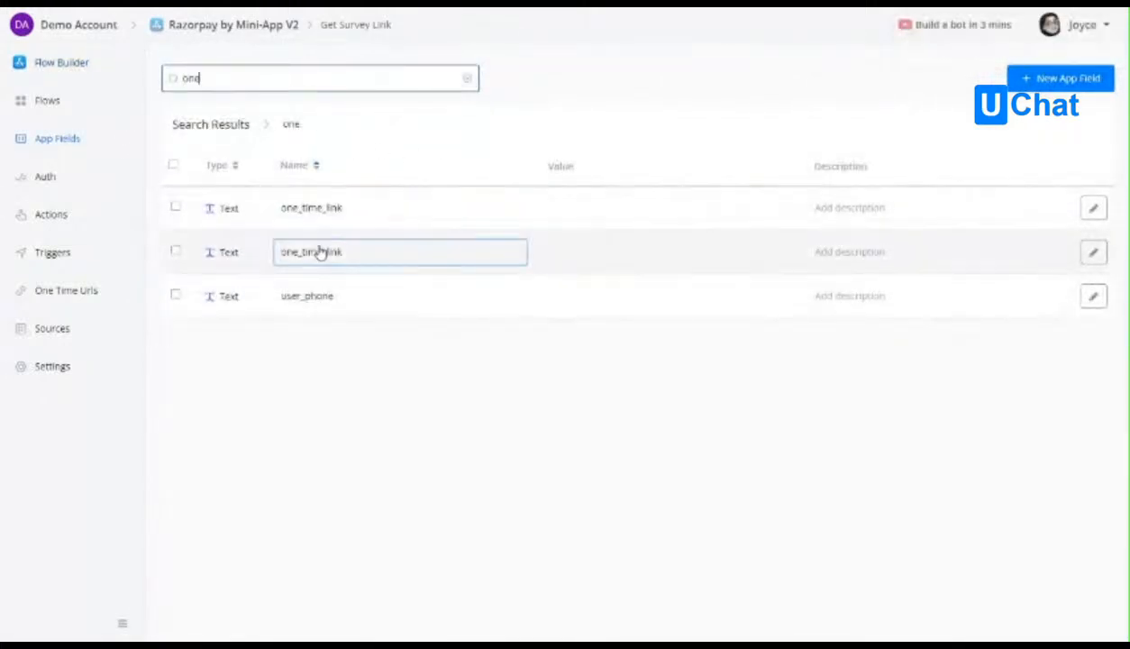
{"action": "left_click", "coordinate": [1092, 252]}
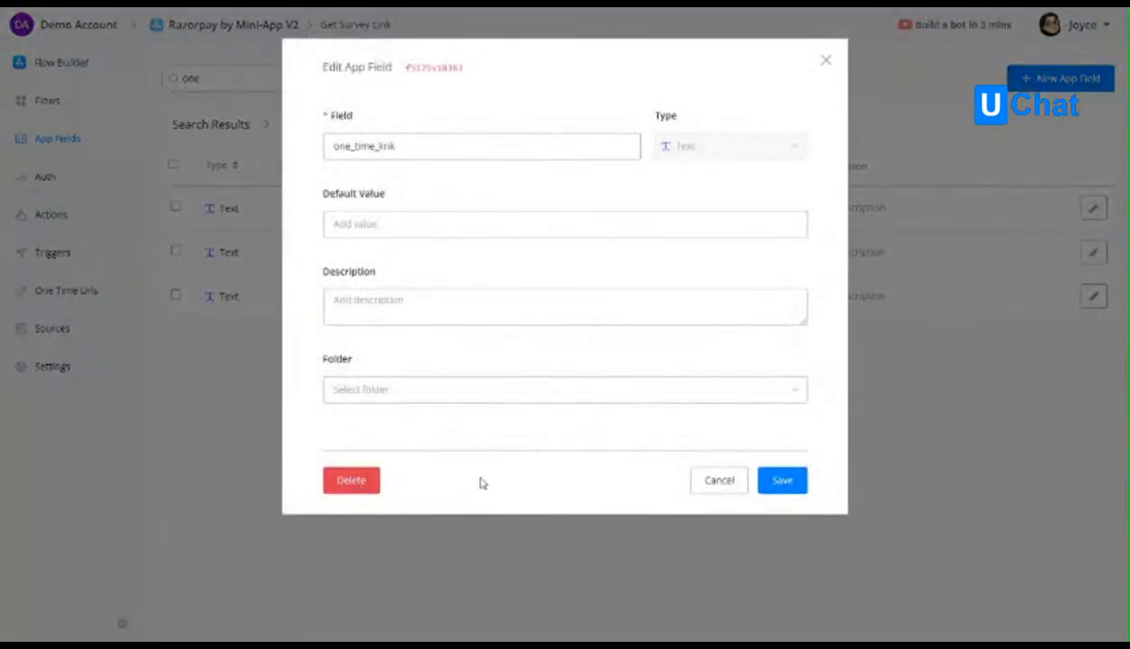
{"action": "left_click", "coordinate": [338, 483]}
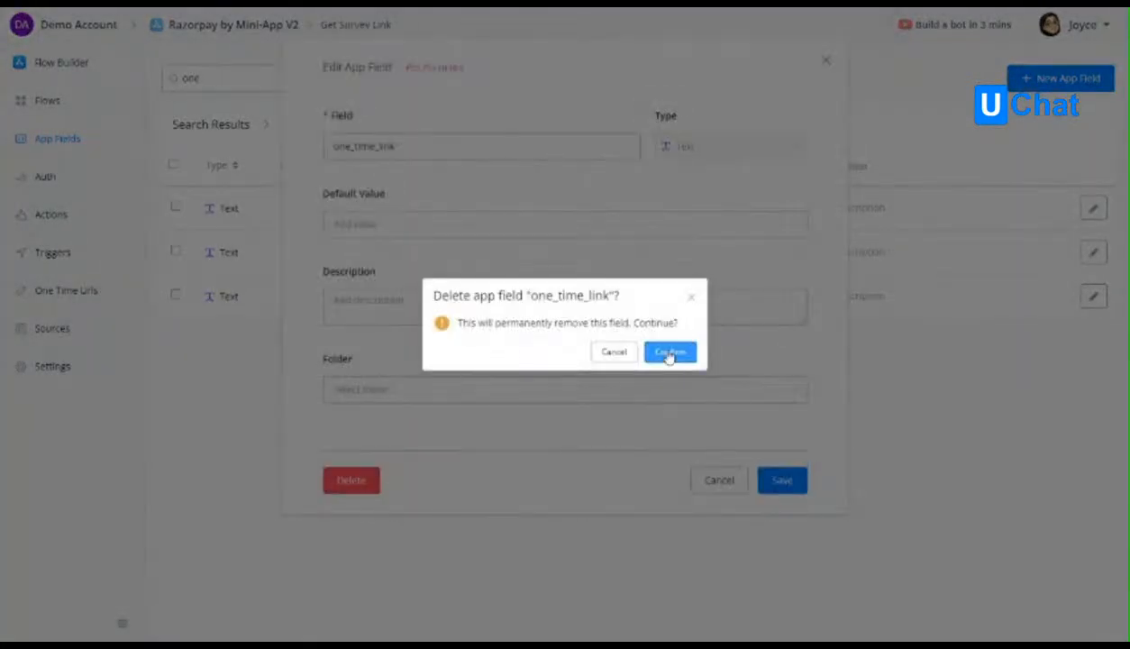
{"action": "left_click", "coordinate": [668, 352]}
Reload the page and check which app field the Get One Time Url action in the Get Survey Link flow saves to.
{"action": "key", "text": "F5"}
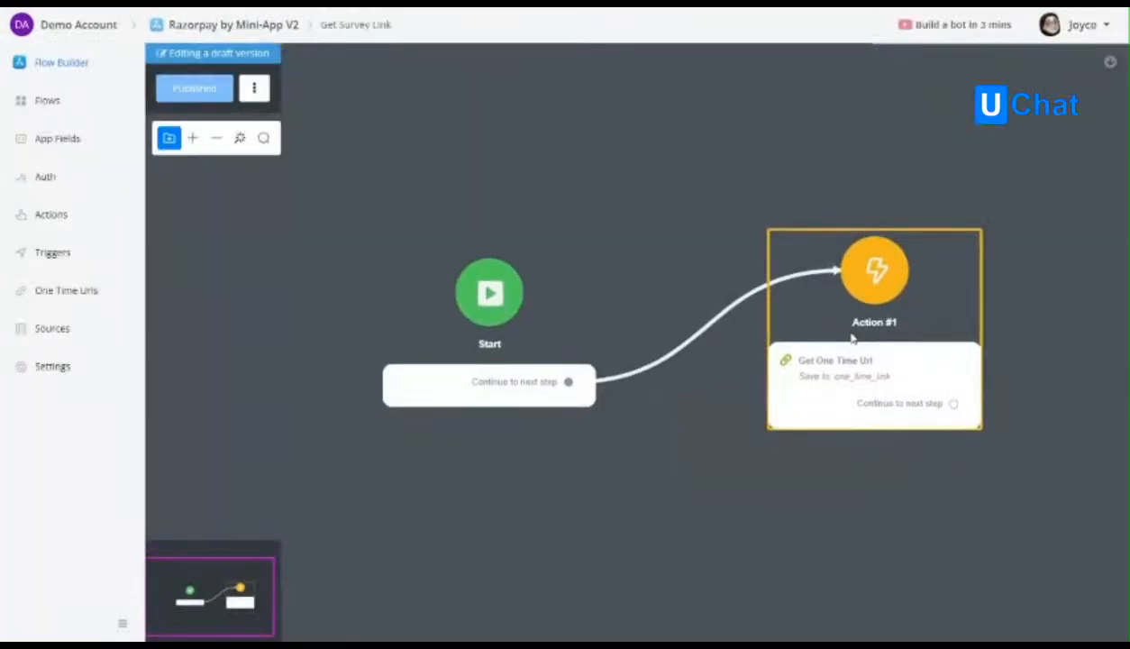
{"action": "left_click", "coordinate": [852, 336]}
{"action": "left_click", "coordinate": [1017, 194]}
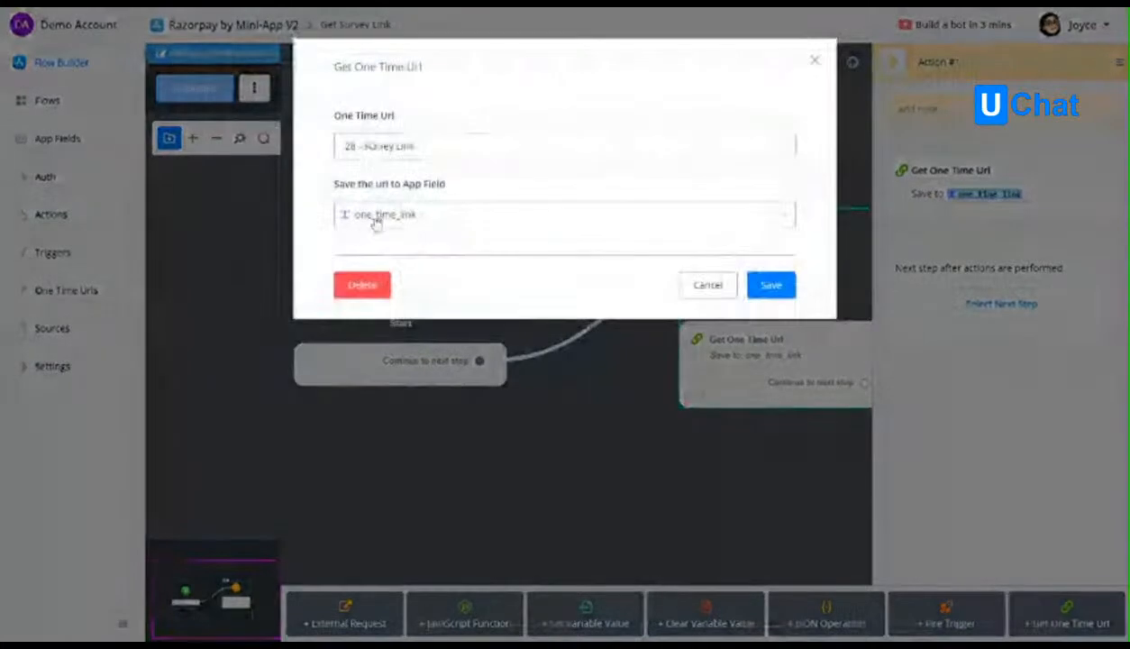
{"action": "left_click", "coordinate": [722, 295]}
{"action": "left_click", "coordinate": [50, 214]}
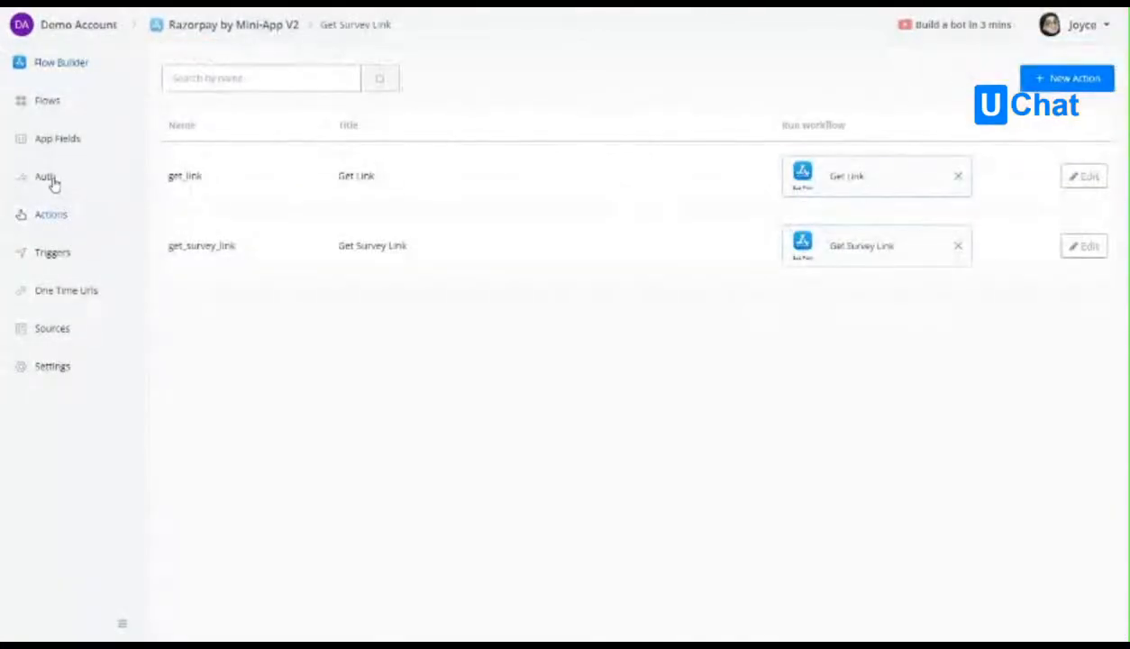
{"action": "left_click", "coordinate": [55, 177]}
{"action": "left_click", "coordinate": [57, 256]}
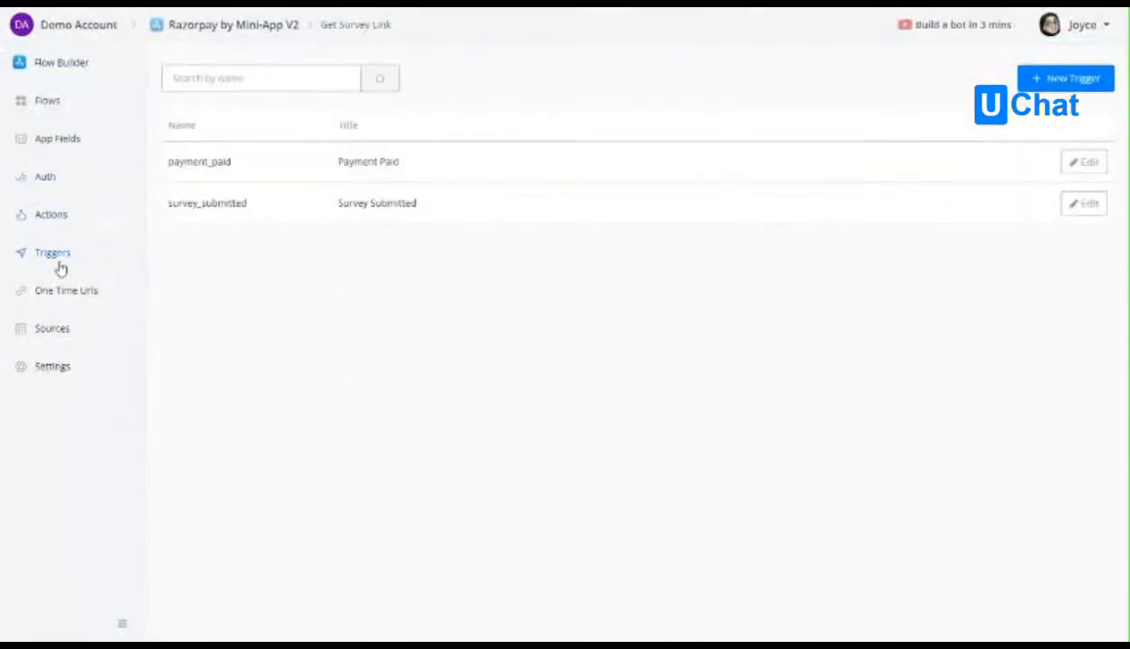
Reselect the one_time_link app field as the source of the get_survey_link action's output item and save the action.
{"action": "left_click", "coordinate": [60, 216]}
{"action": "left_click", "coordinate": [1083, 245]}
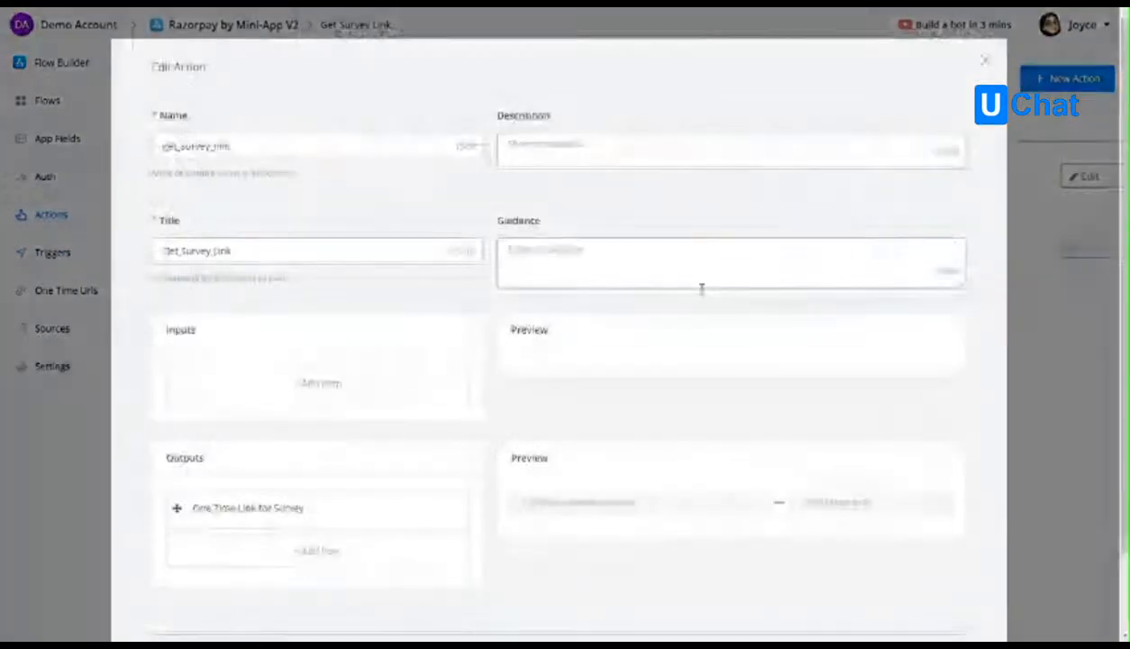
{"action": "scroll", "coordinate": [328, 468], "scroll_direction": "down", "scroll_amount": 1}
{"action": "left_click", "coordinate": [321, 438]}
{"action": "left_click", "coordinate": [518, 336]}
{"action": "type", "text": "one"}
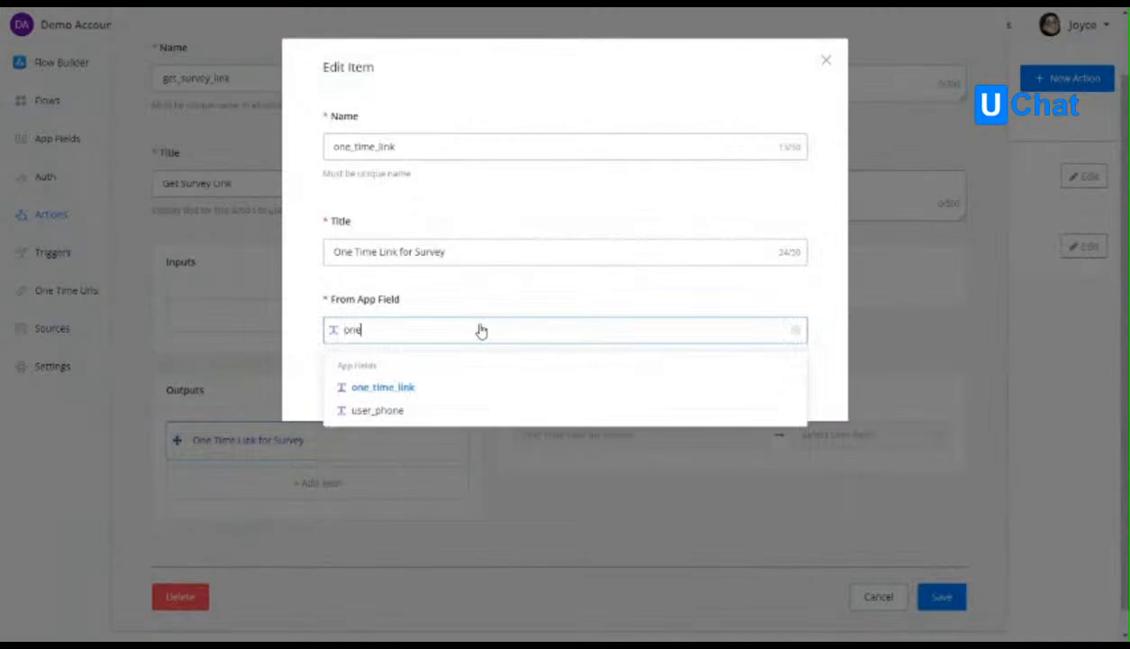
{"action": "left_click", "coordinate": [460, 389]}
{"action": "left_click", "coordinate": [783, 388]}
{"action": "left_click", "coordinate": [941, 596]}
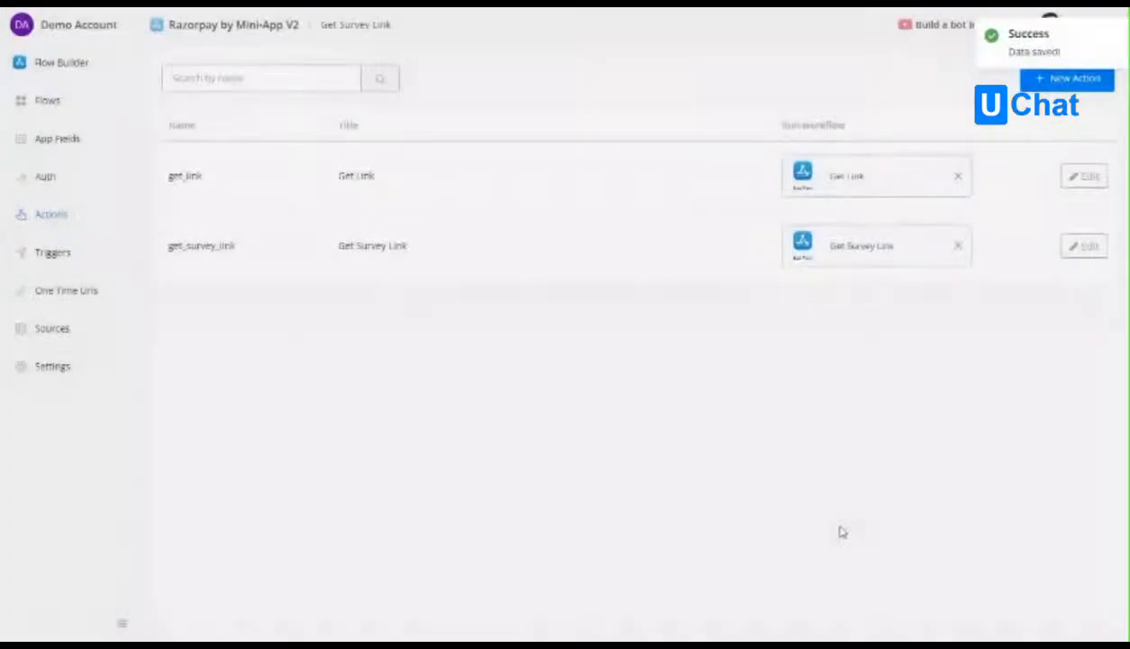
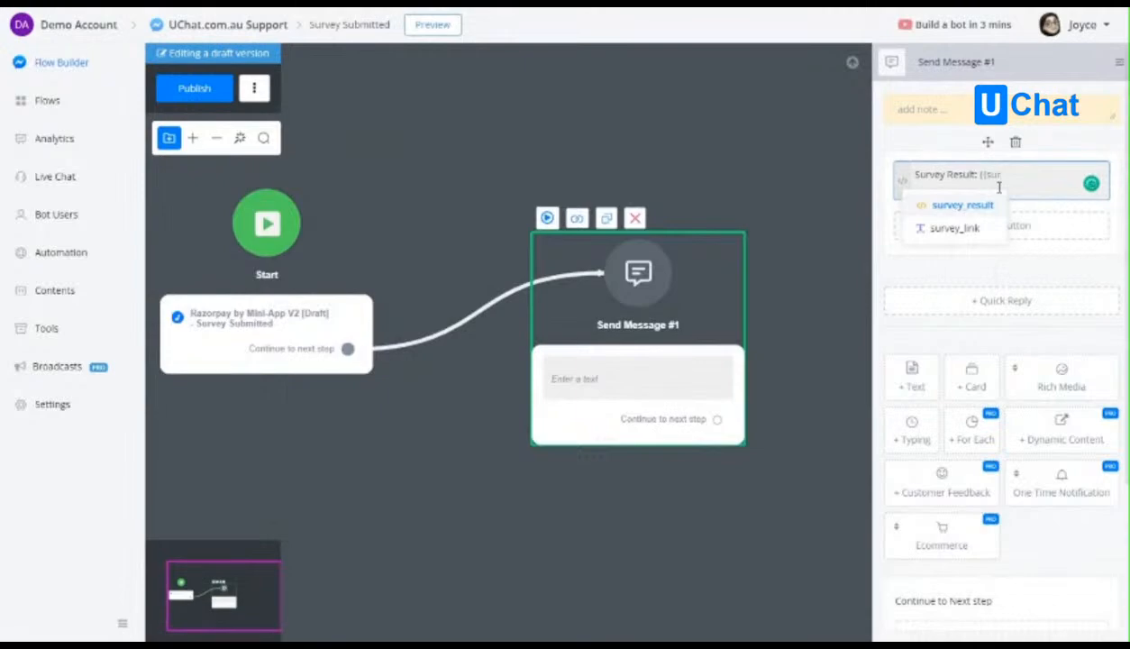
Insert the survey_result variable with JSON path $ into Send Message #1's "Survey Result:" text and publish the Survey Submitted flow.
{"action": "left_click", "coordinate": [979, 206]}
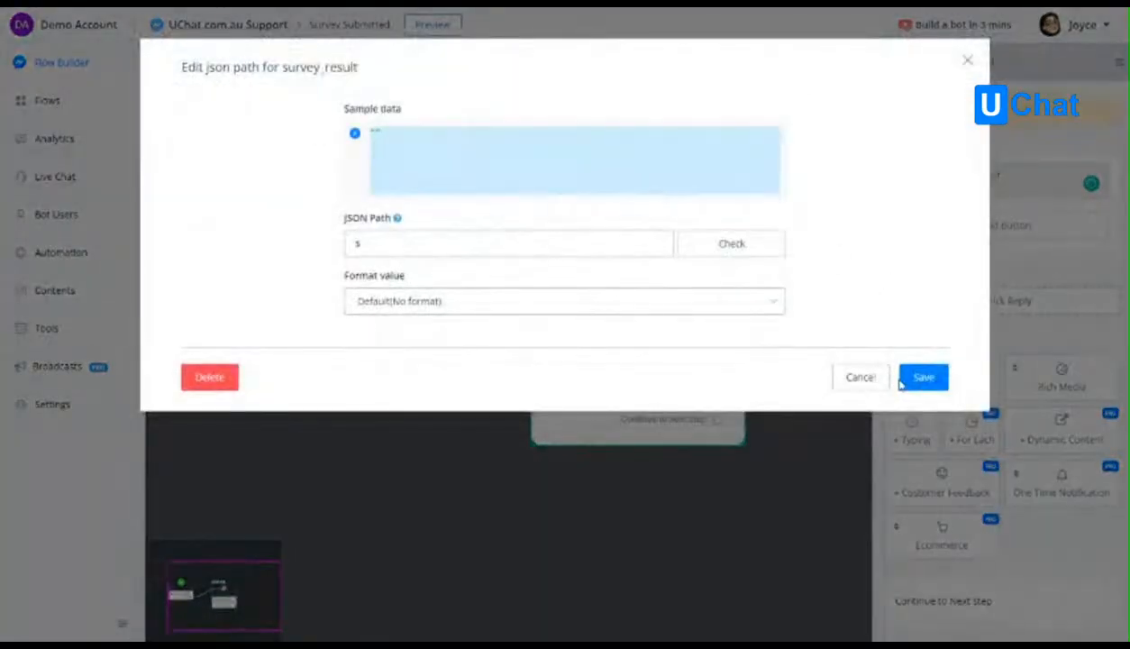
{"action": "left_click", "coordinate": [924, 377]}
{"action": "left_click", "coordinate": [178, 90]}
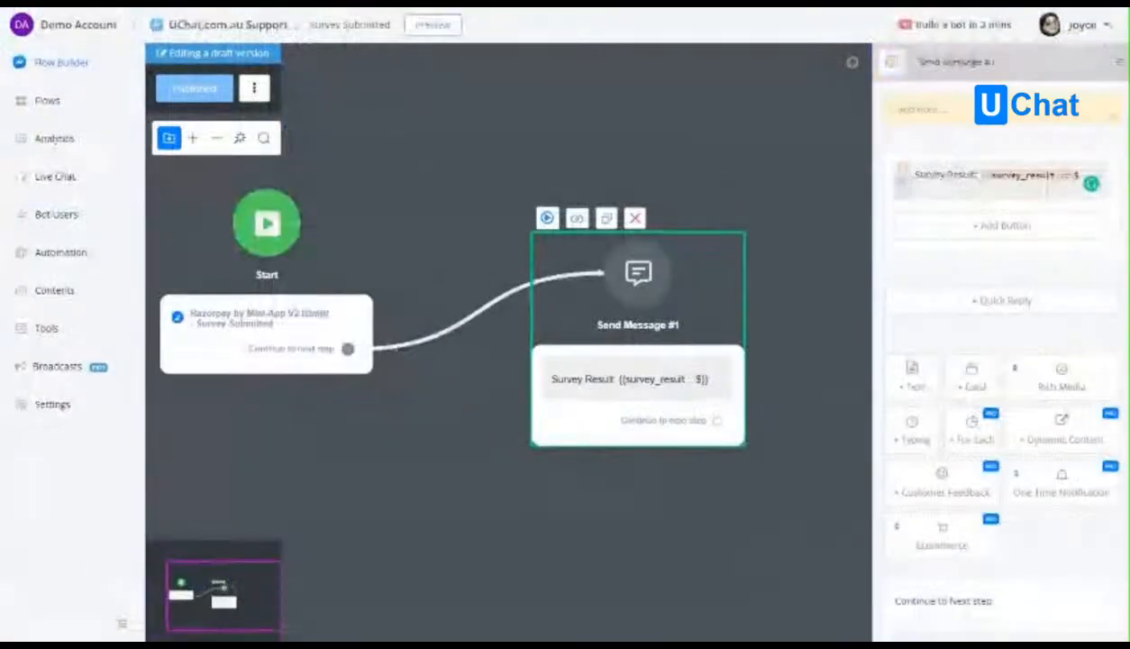
Open the Testing sub flow from the first page of the flow list.
{"action": "left_click", "coordinate": [61, 97]}
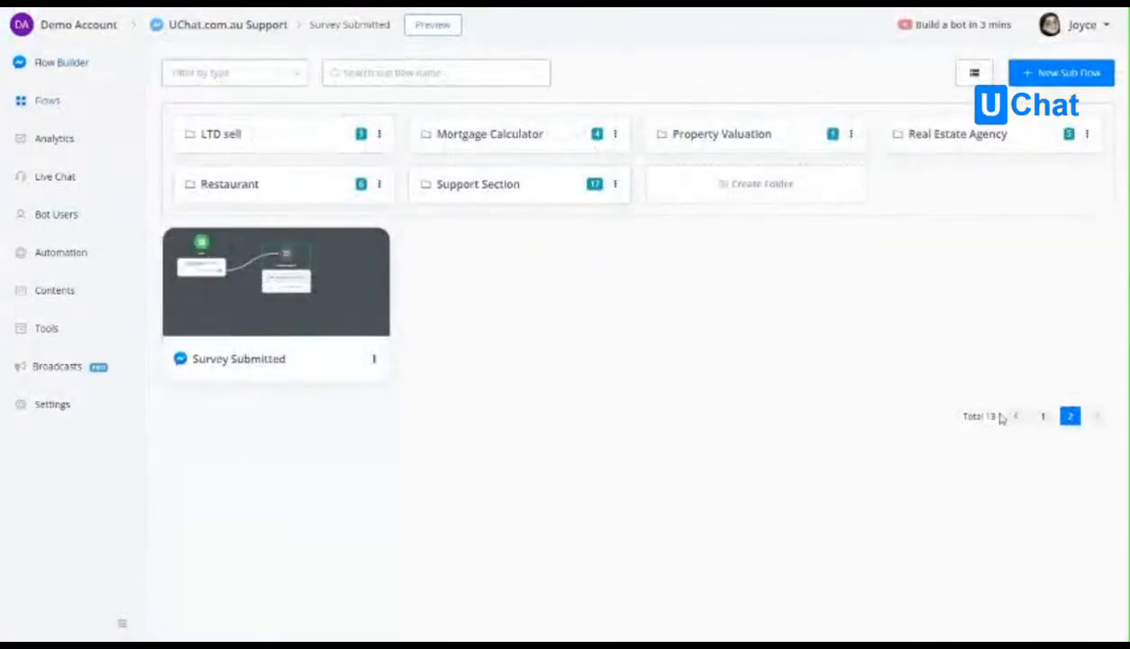
{"action": "left_click", "coordinate": [1045, 418]}
{"action": "scroll", "coordinate": [1023, 547], "scroll_direction": "down", "scroll_amount": 2}
{"action": "left_click", "coordinate": [1023, 547]}
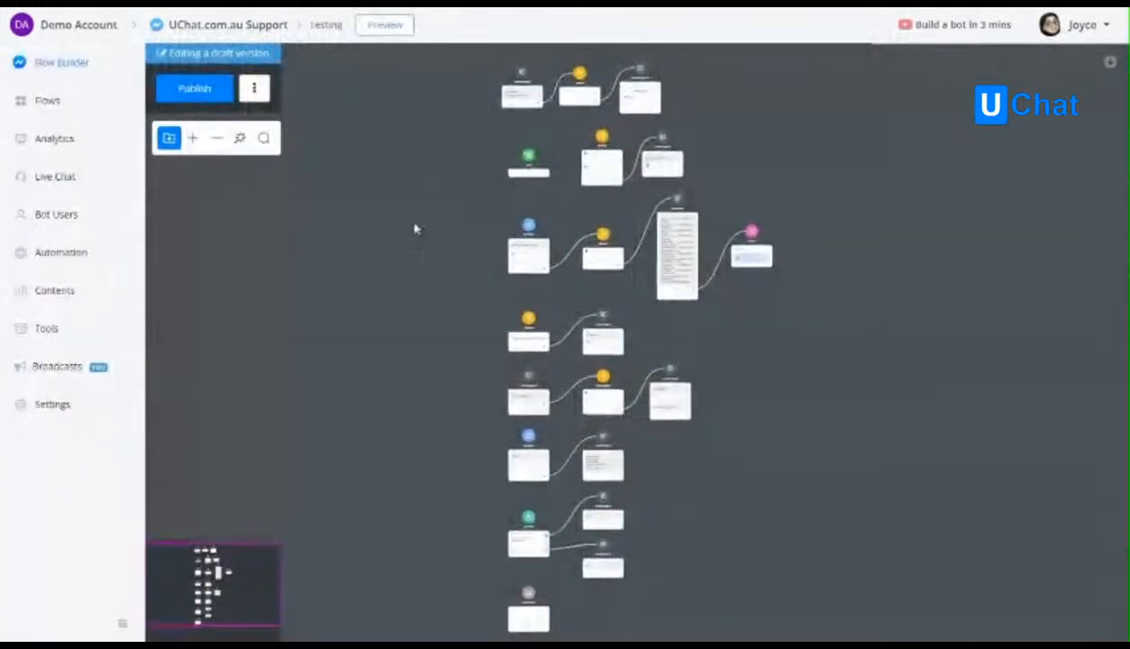
Delete the Get Products item from Action #5.
{"action": "scroll", "coordinate": [482, 293], "scroll_direction": "up", "scroll_amount": 10}
{"action": "left_click_drag", "start_coordinate": [483, 293], "coordinate": [508, 408]}
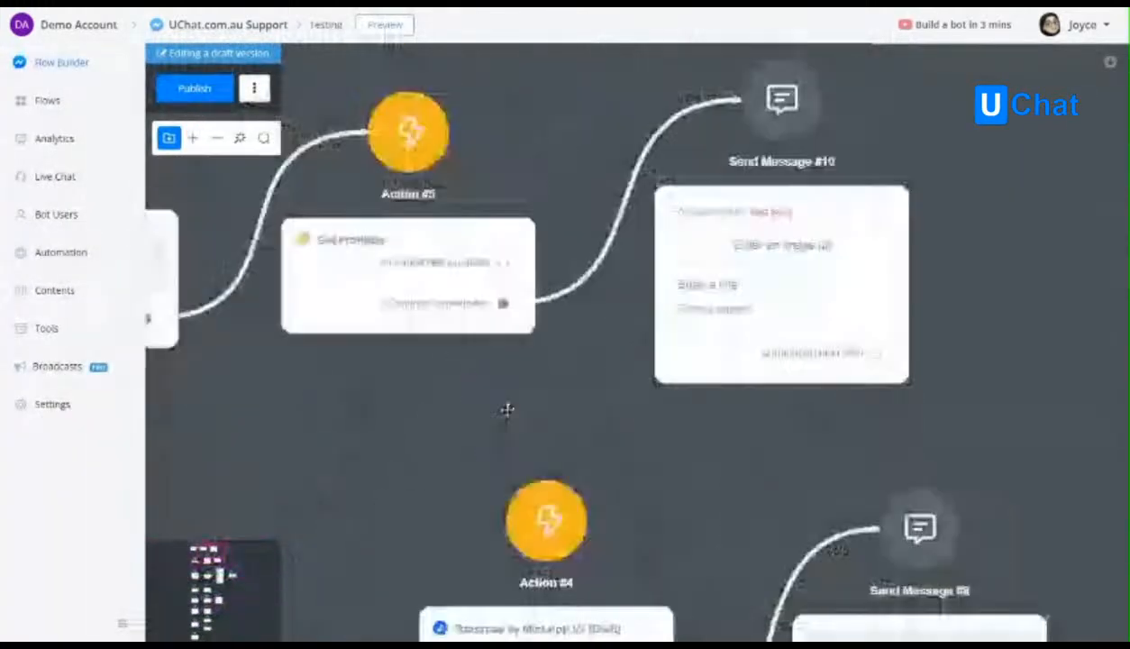
{"action": "scroll", "coordinate": [507, 404], "scroll_direction": "down", "scroll_amount": 2}
{"action": "left_click", "coordinate": [463, 349]}
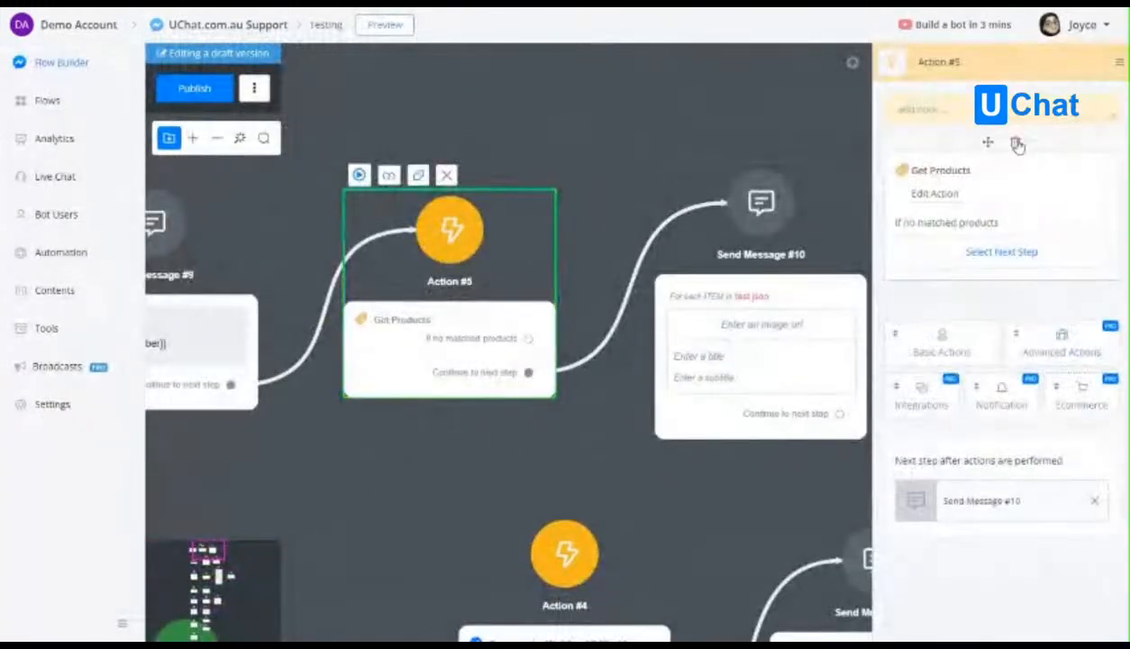
{"action": "left_click", "coordinate": [1019, 145]}
{"action": "left_click", "coordinate": [669, 348]}
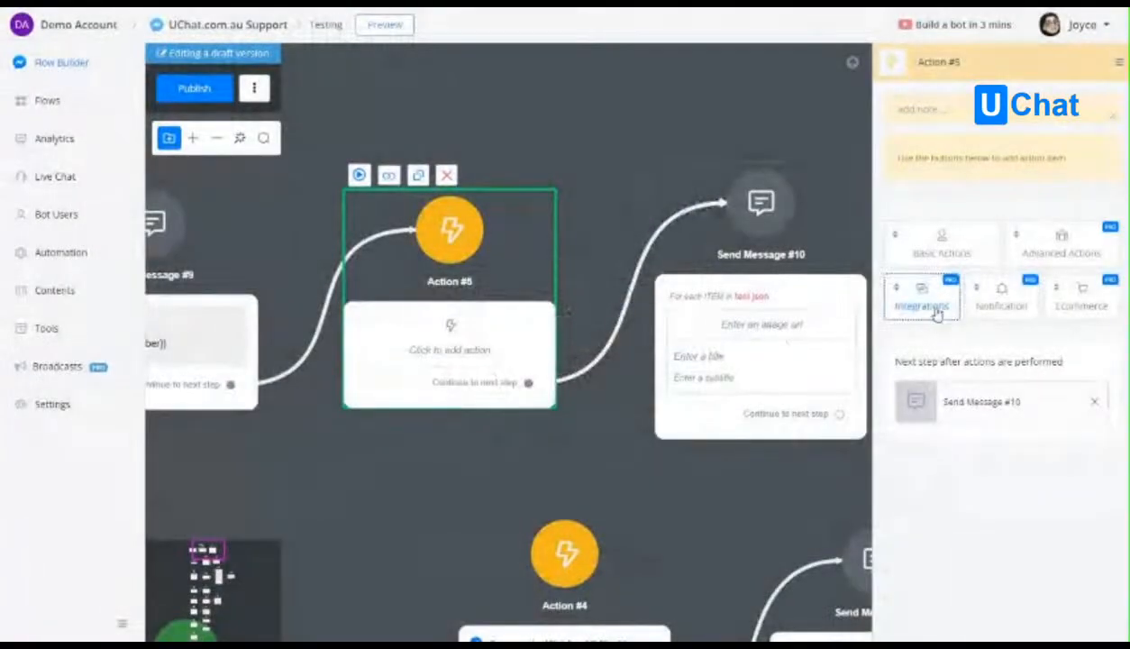
Add the Razorpay by Mini-App V2 integration's Get Survey Link action to Action #5, storing One Time Link for Survey in survey_link.
{"action": "left_click", "coordinate": [933, 304]}
{"action": "left_click", "coordinate": [991, 472]}
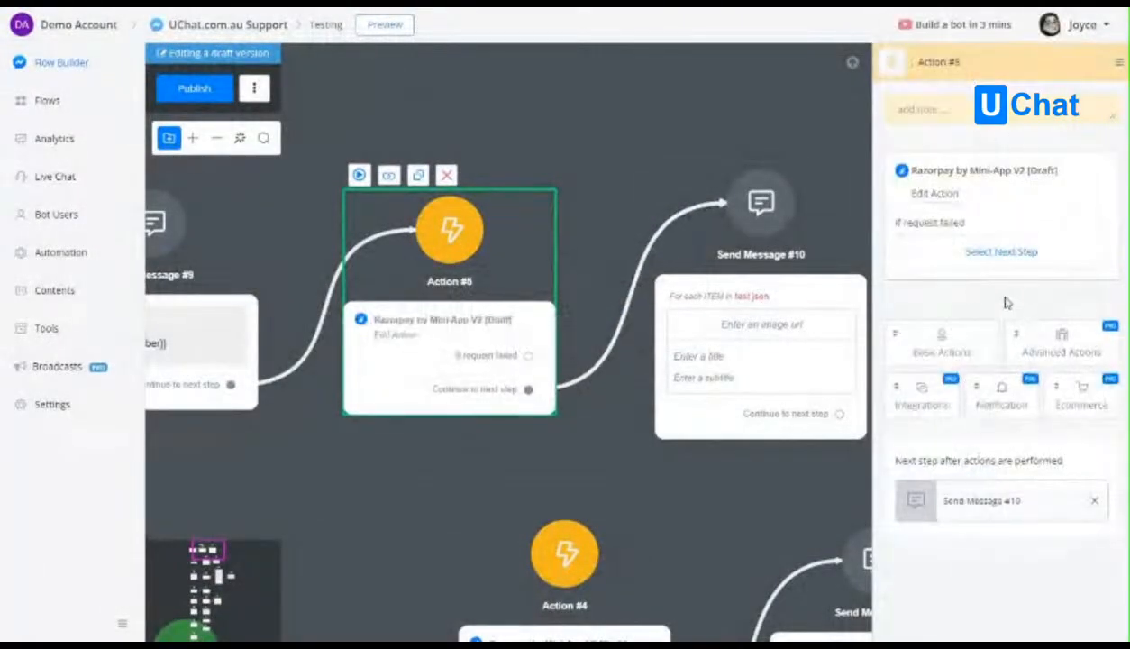
{"action": "left_click", "coordinate": [935, 197]}
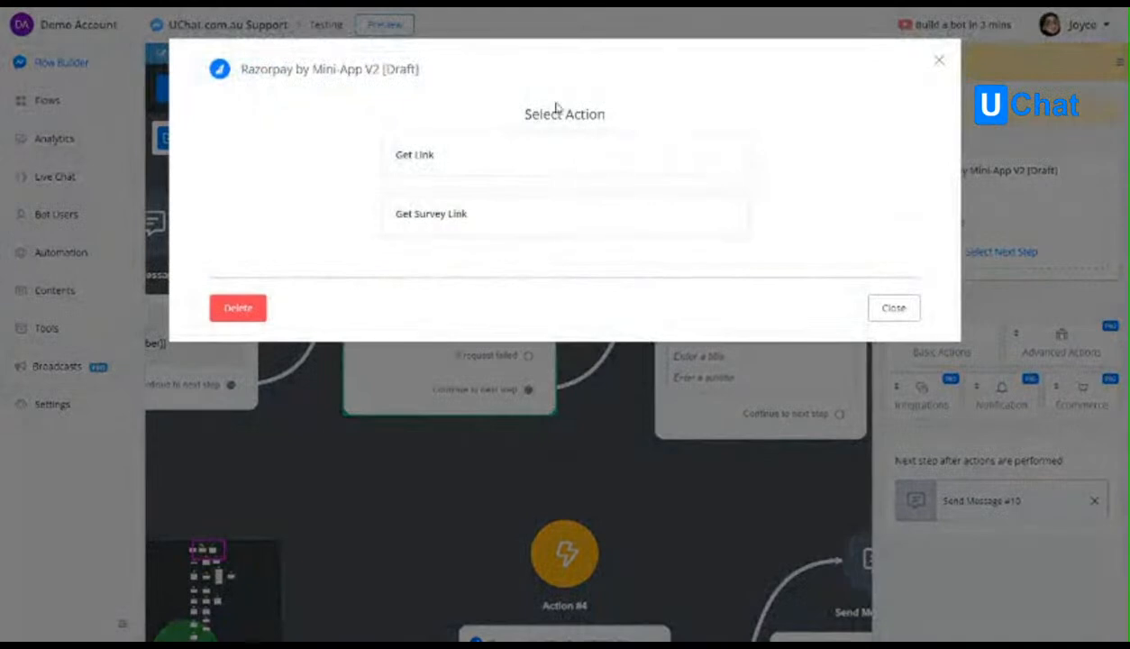
{"action": "left_click", "coordinate": [422, 219]}
{"action": "left_click", "coordinate": [617, 259]}
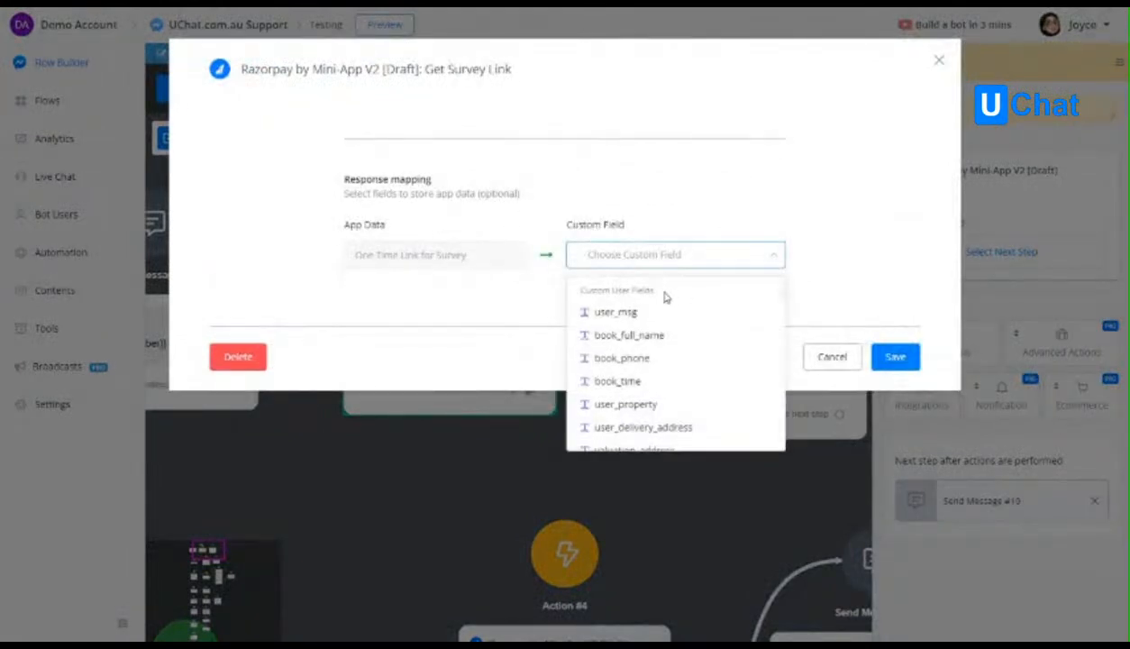
{"action": "type", "text": "sur"}
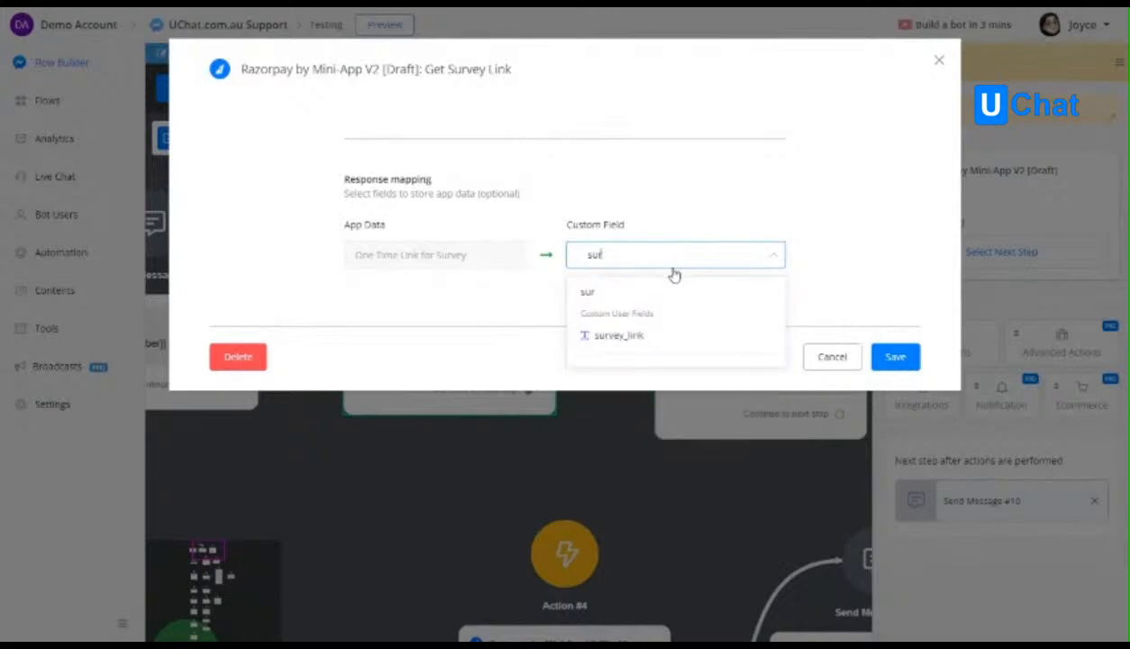
{"action": "left_click", "coordinate": [649, 333]}
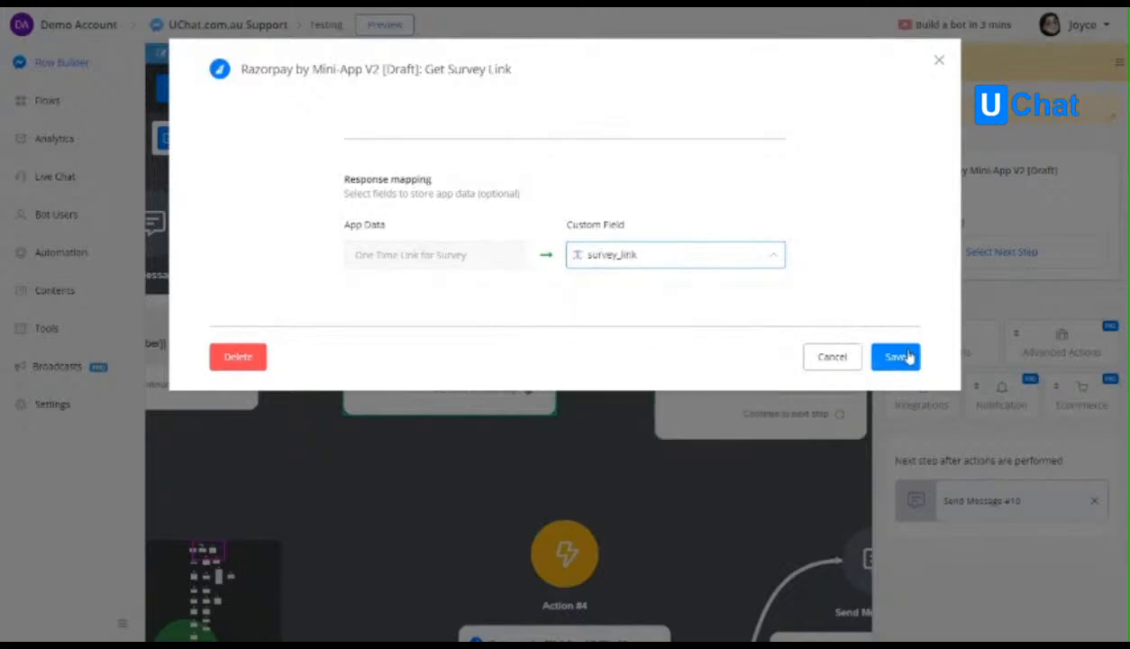
{"action": "left_click", "coordinate": [900, 357]}
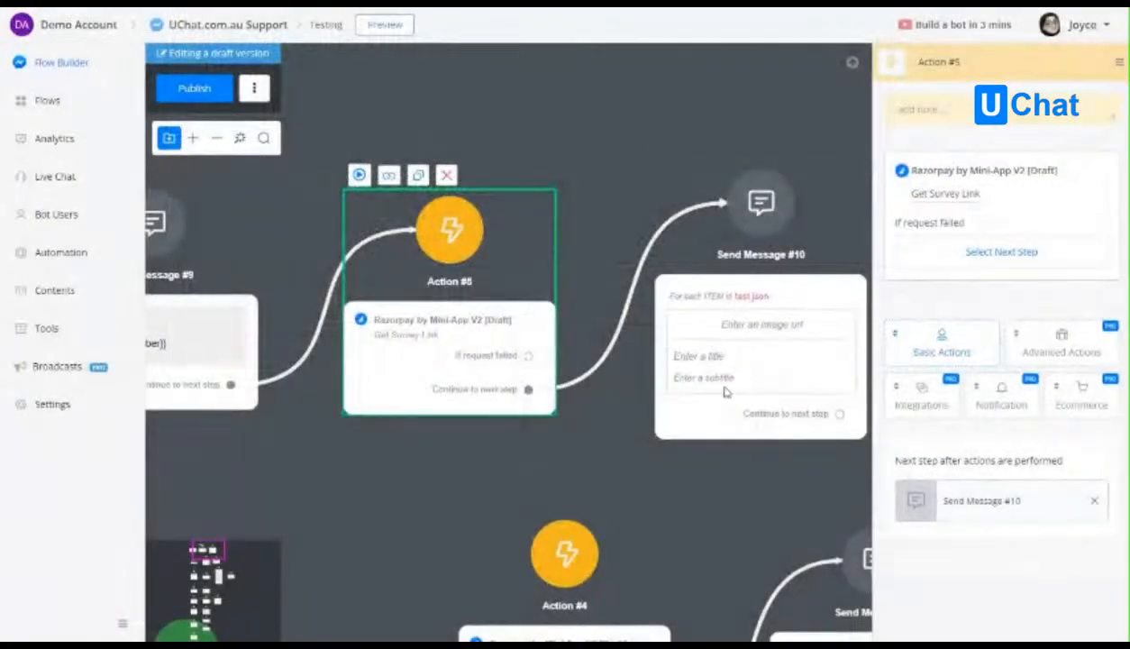
Replace the for-each card in Send Message #10 with a text item reading "please do the survey:".
{"action": "left_click", "coordinate": [658, 353]}
{"action": "left_click", "coordinate": [1013, 142]}
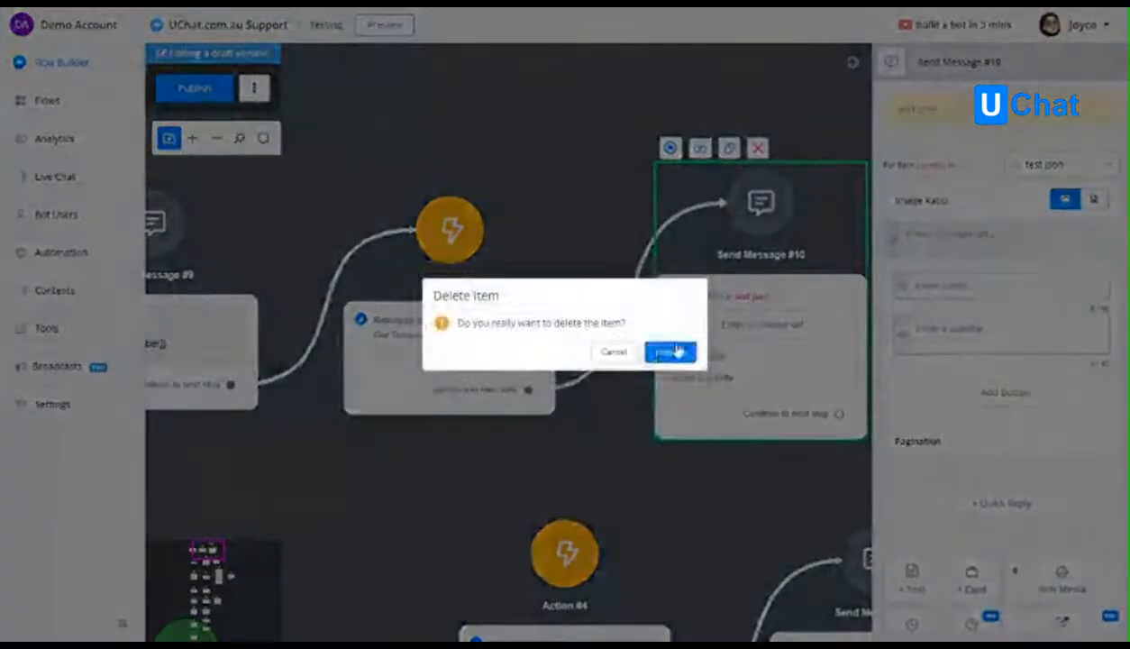
{"action": "left_click", "coordinate": [671, 351]}
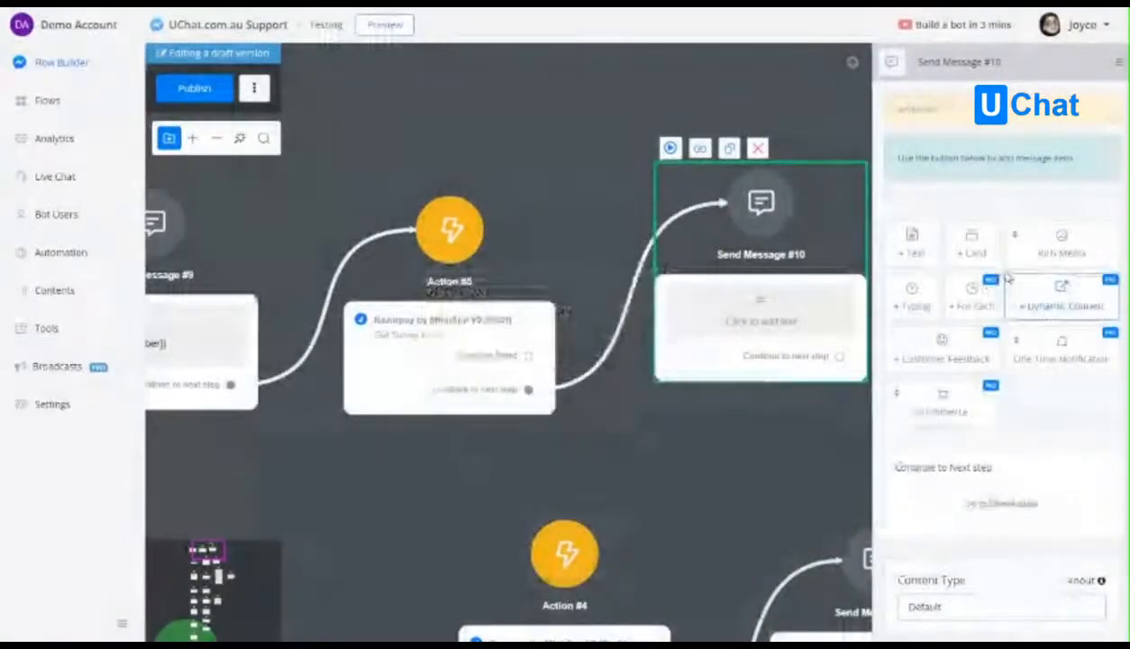
{"action": "left_click", "coordinate": [912, 242]}
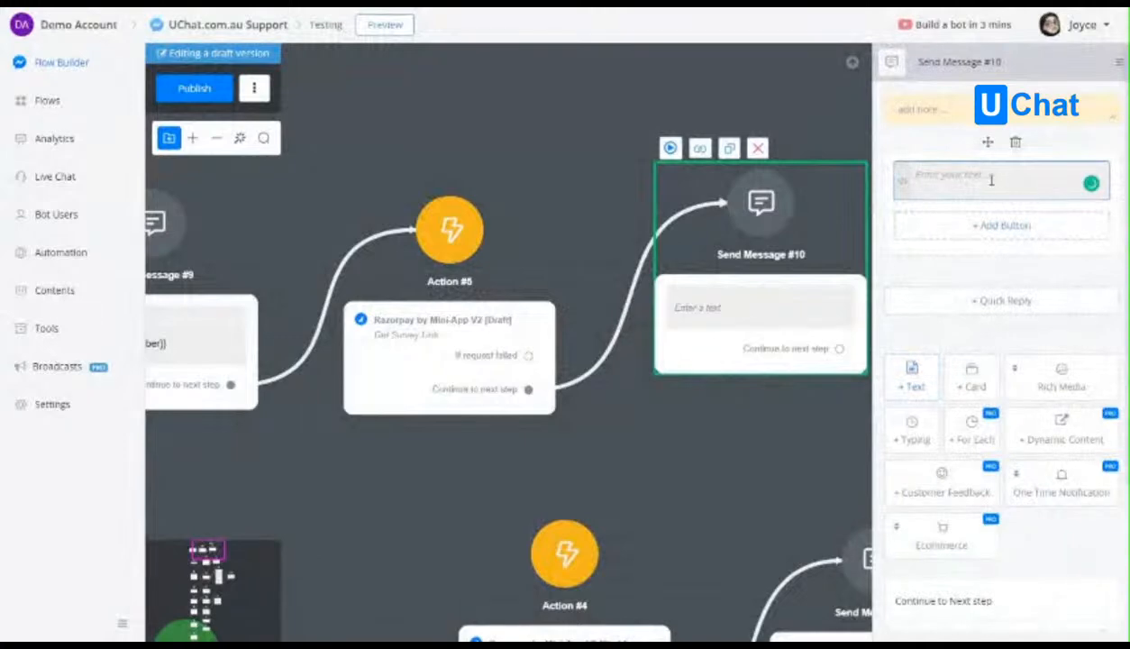
{"action": "type", "text": "R"}
Add a button titled Open to the survey message and set its next step to Open Website.
{"action": "left_click", "coordinate": [1005, 225]}
{"action": "left_click_drag", "start_coordinate": [530, 149], "coordinate": [424, 139]}
{"action": "type", "text": "O"}
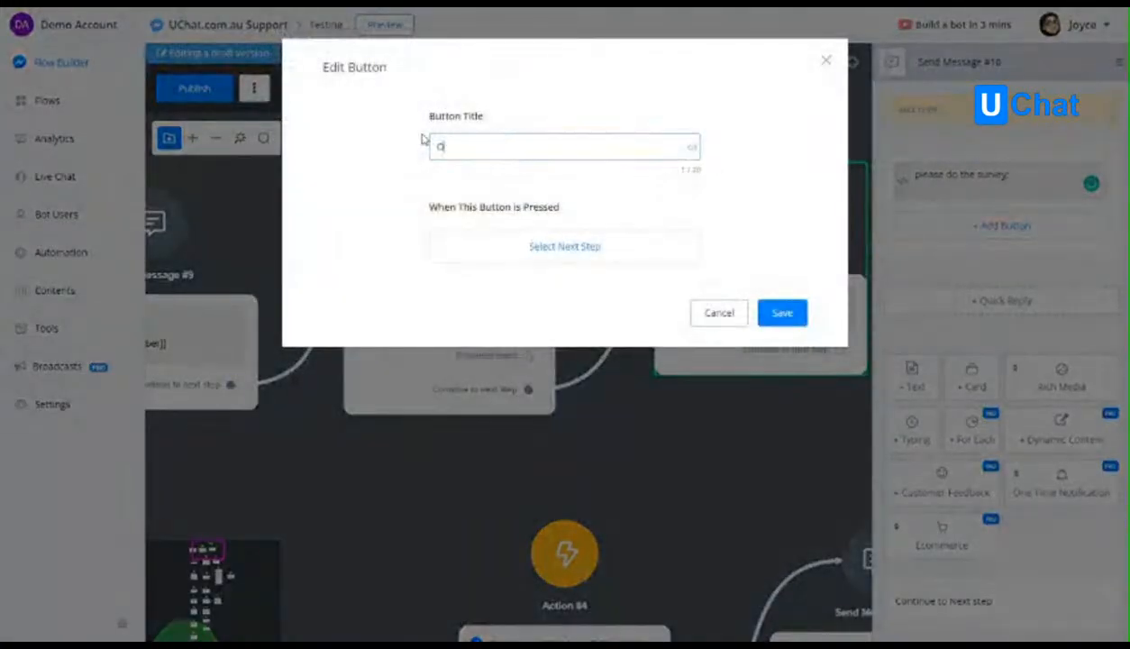
{"action": "type", "text": "pen"}
{"action": "left_click", "coordinate": [564, 247]}
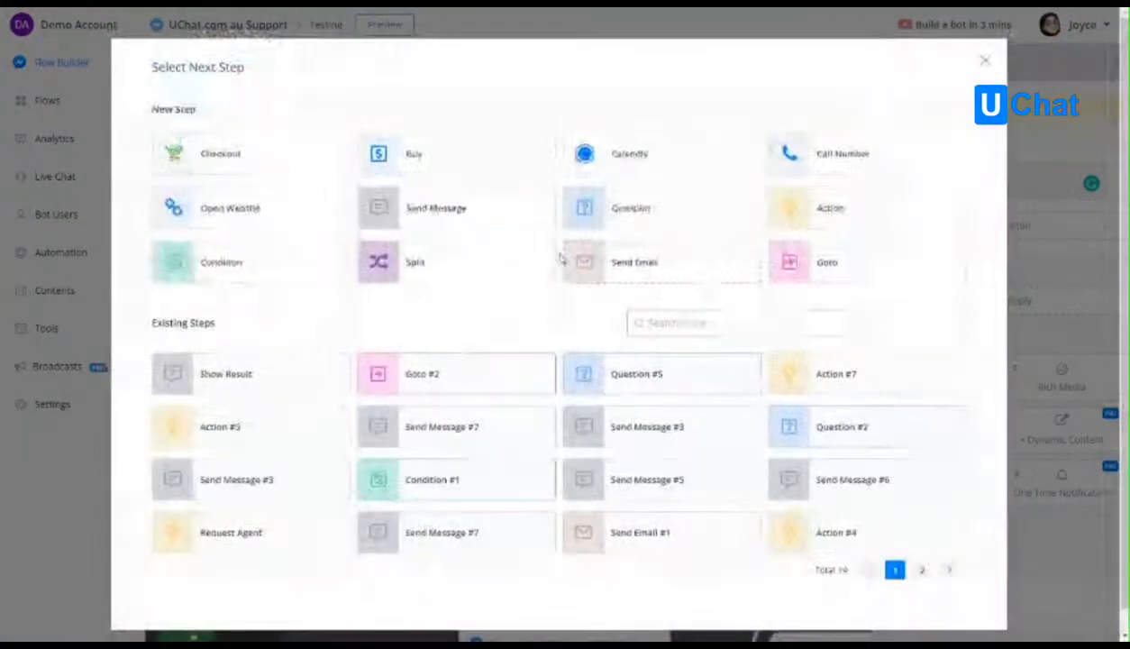
{"action": "left_click", "coordinate": [251, 216]}
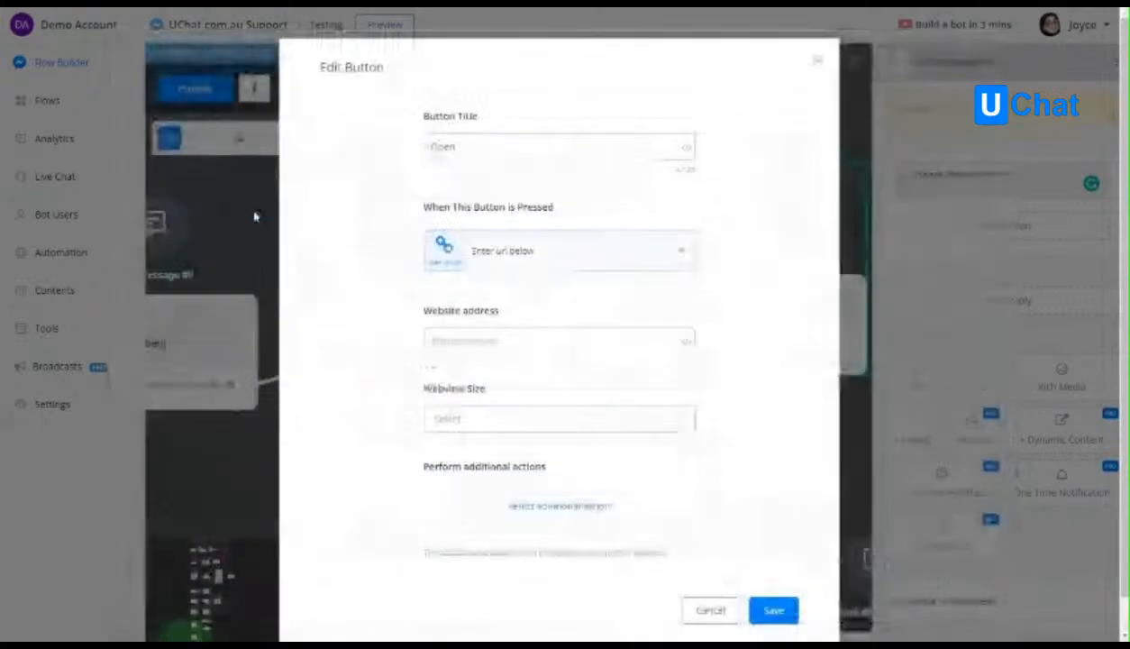
Set the button's website address to {{survey_link}}?note=abc with the Native webview size and save the button.
{"action": "left_click", "coordinate": [480, 338]}
{"action": "type", "text": "{{su"}
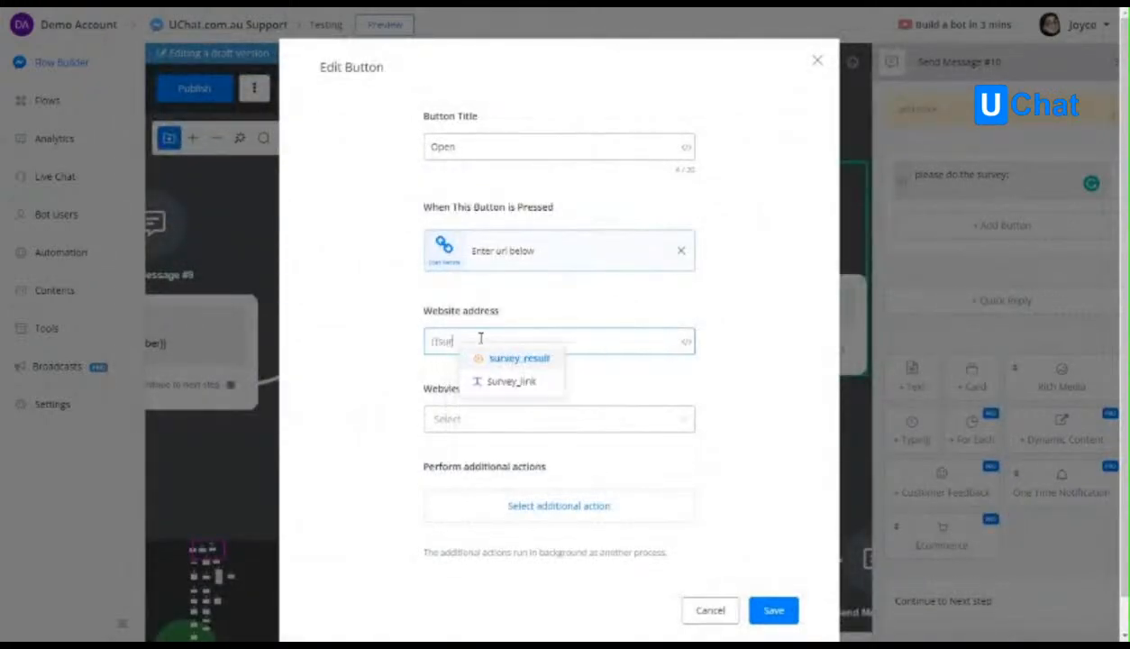
{"action": "left_click", "coordinate": [507, 381]}
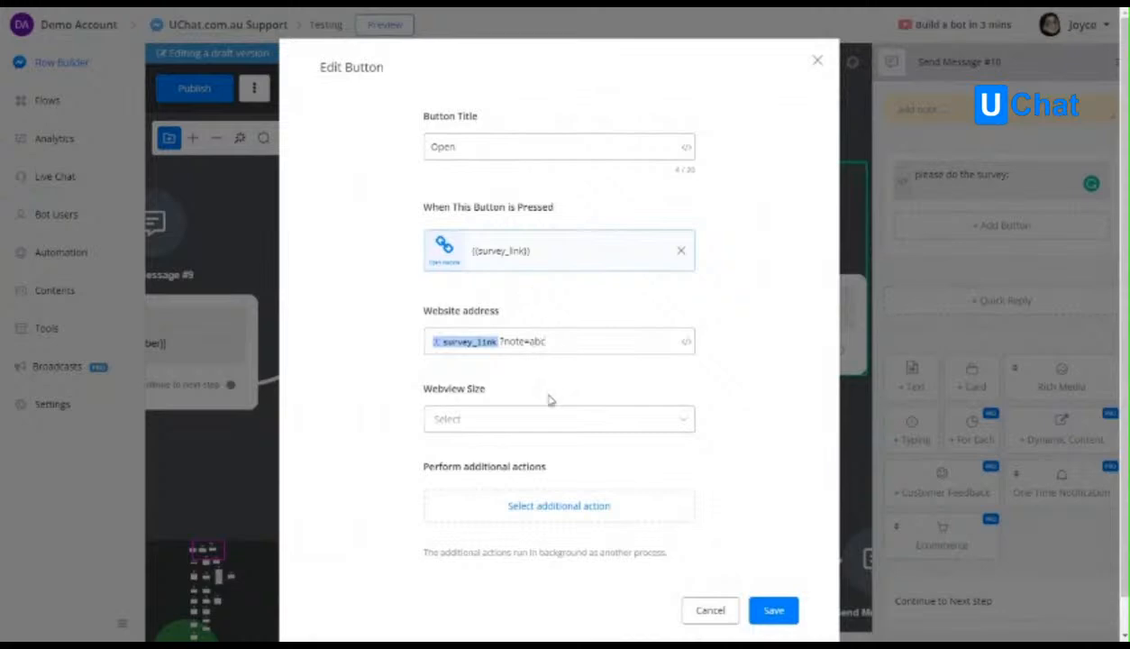
{"action": "left_click", "coordinate": [461, 420]}
{"action": "left_click", "coordinate": [487, 457]}
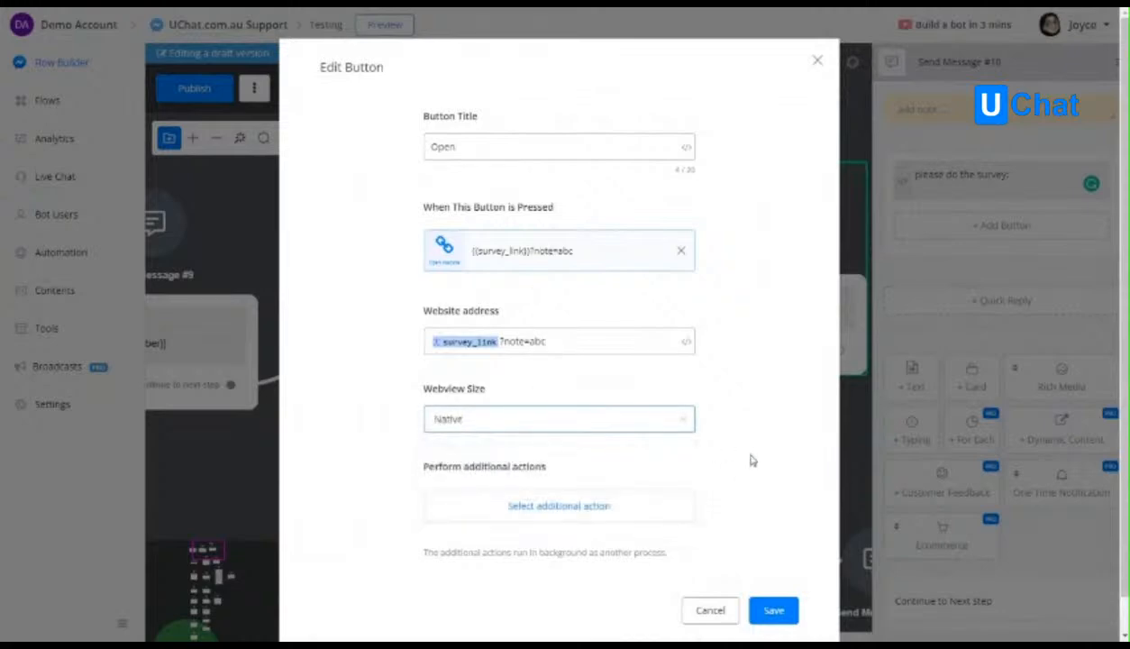
{"action": "left_click", "coordinate": [773, 610]}
Publish the Testing flow and send a preview starting from Action #5.
{"action": "left_click", "coordinate": [193, 89]}
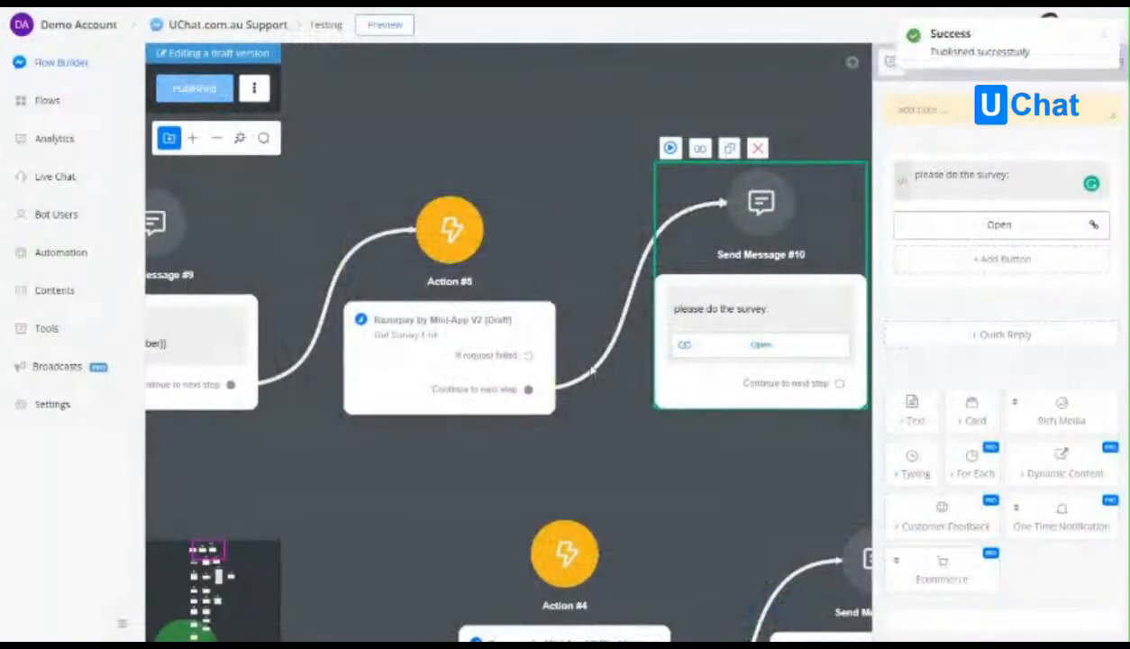
{"action": "left_click_drag", "start_coordinate": [669, 434], "coordinate": [600, 392]}
{"action": "left_click", "coordinate": [302, 203]}
{"action": "left_click", "coordinate": [291, 134]}
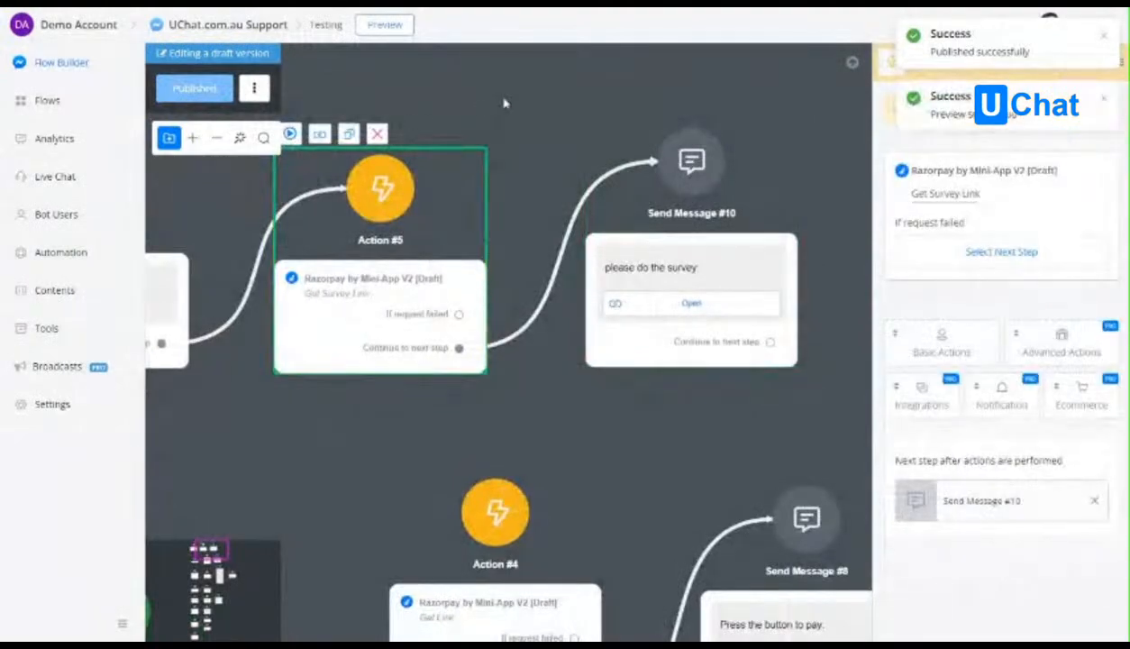
Switch to the Messenger chat, open the survey from the newest message and set Gender to Femail.
{"action": "left_click", "coordinate": [850, 7]}
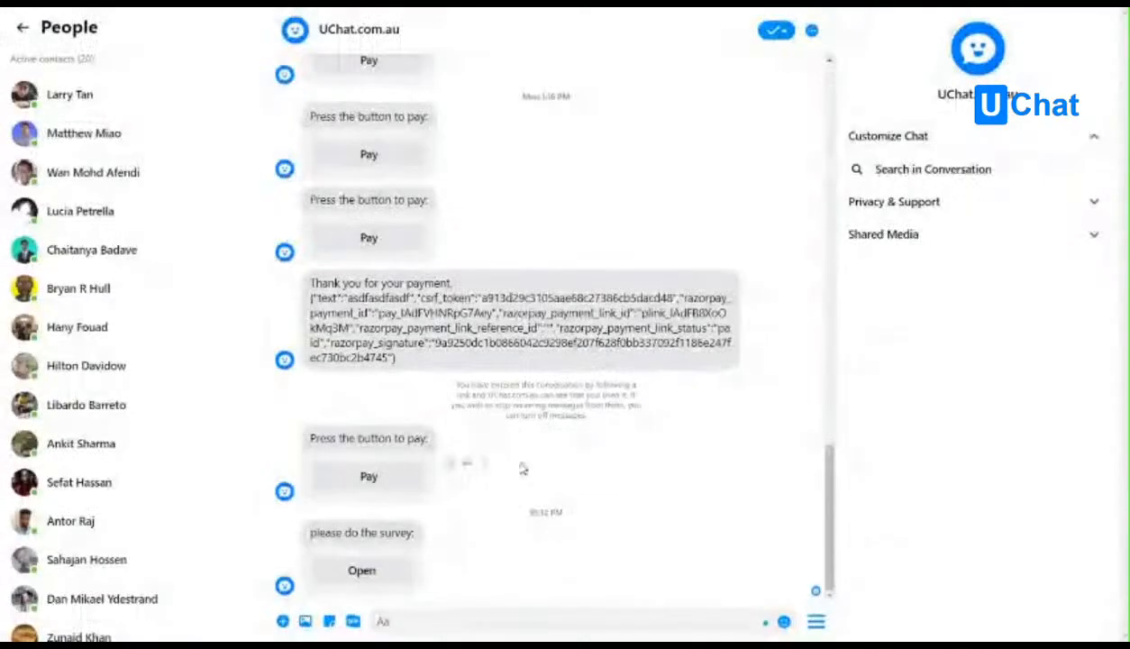
{"action": "left_click", "coordinate": [364, 572]}
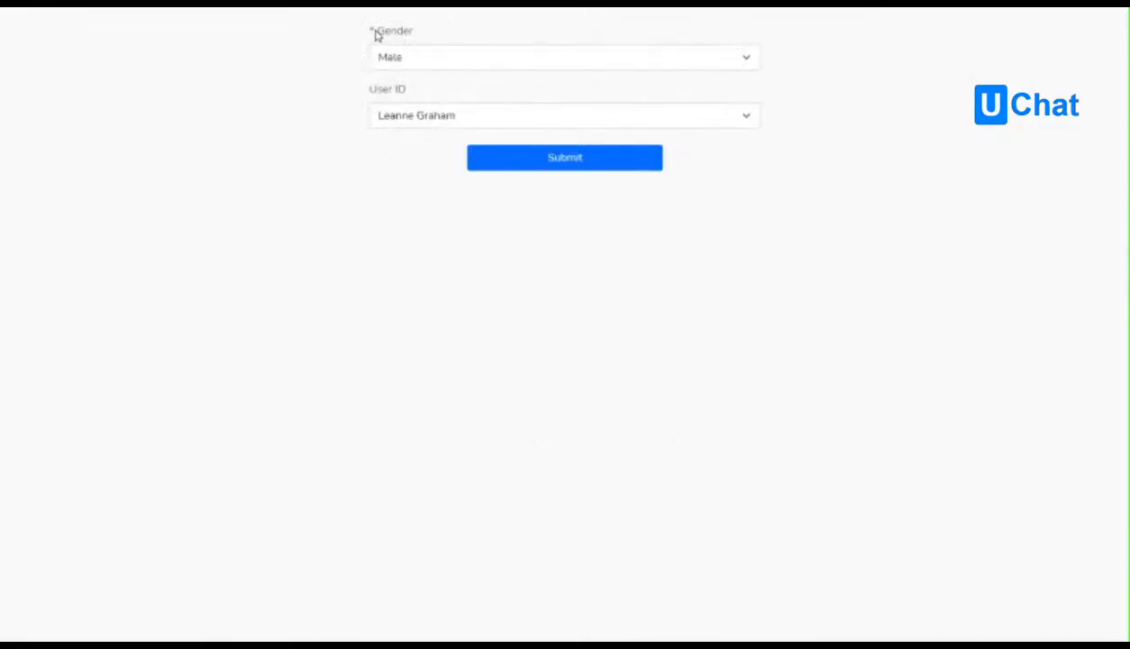
{"action": "left_click", "coordinate": [443, 62]}
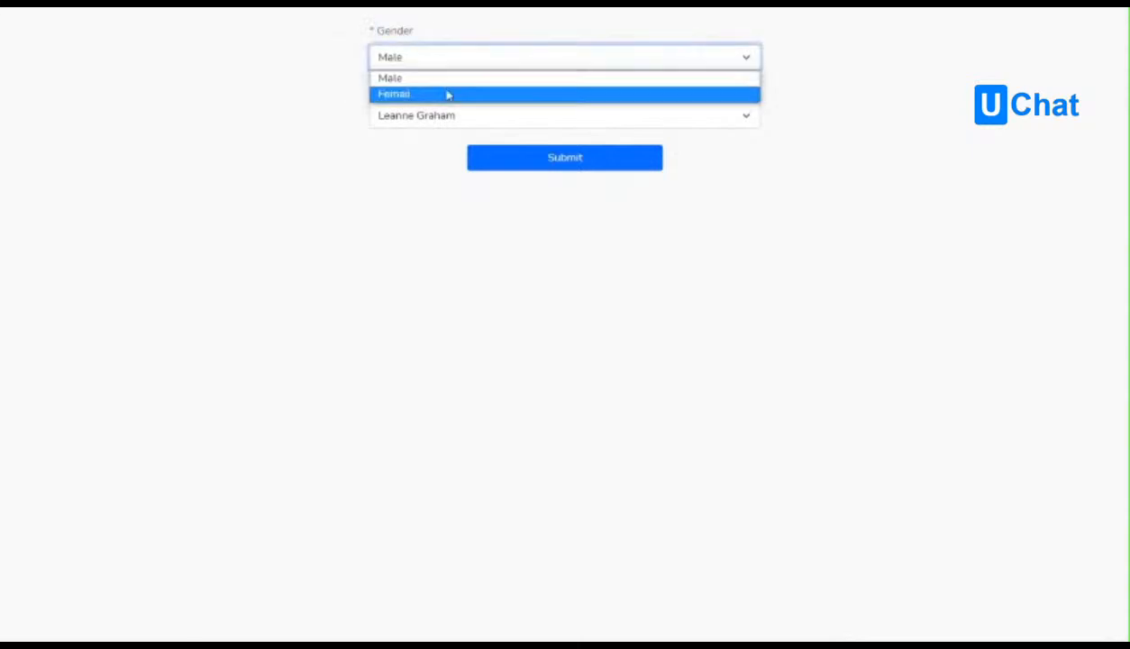
{"action": "left_click", "coordinate": [447, 94]}
{"action": "left_click", "coordinate": [444, 60]}
{"action": "left_click", "coordinate": [451, 79]}
{"action": "left_click", "coordinate": [453, 66]}
{"action": "left_click", "coordinate": [455, 95]}
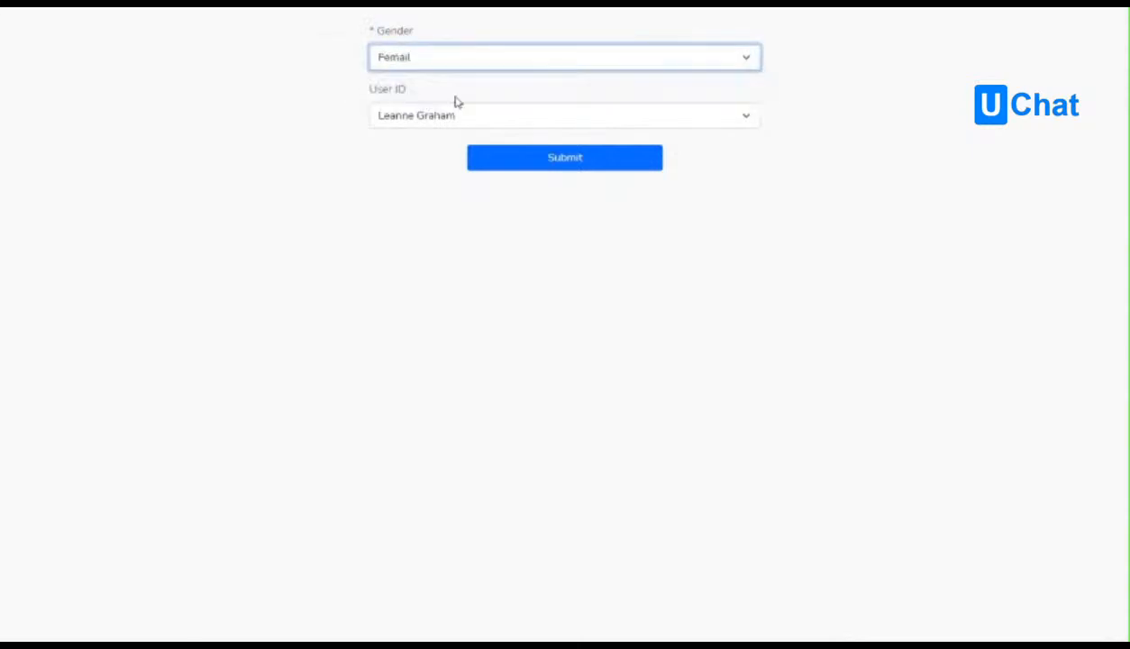
Choose the first person in the User ID list and submit the survey.
{"action": "left_click", "coordinate": [430, 124]}
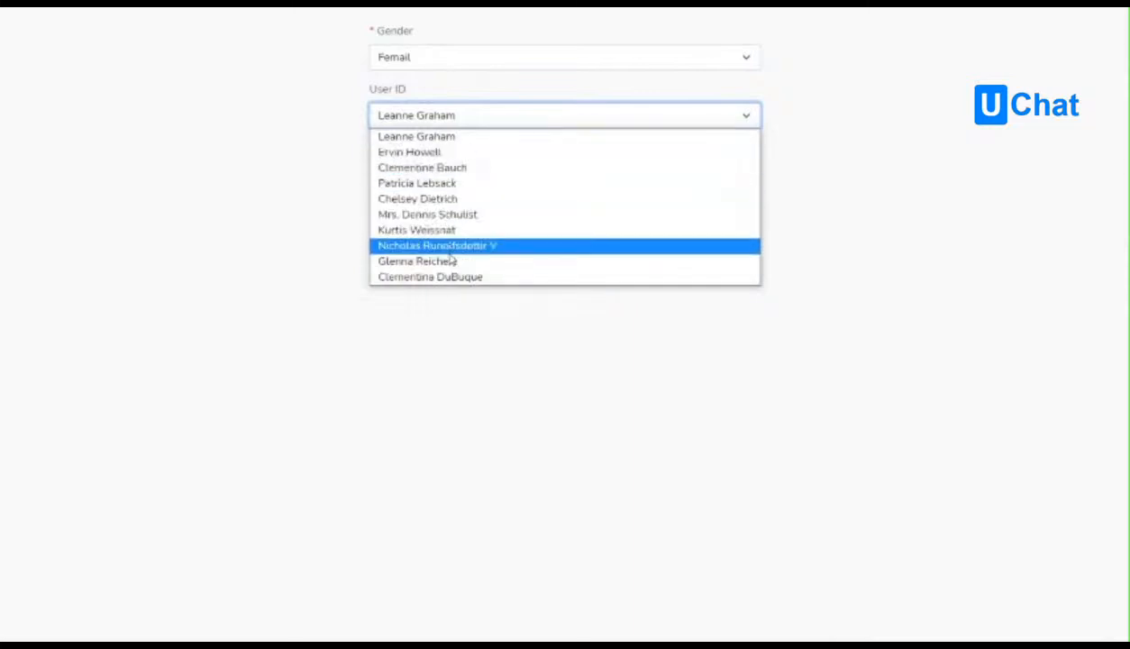
{"action": "left_click", "coordinate": [419, 168]}
{"action": "left_click", "coordinate": [414, 124]}
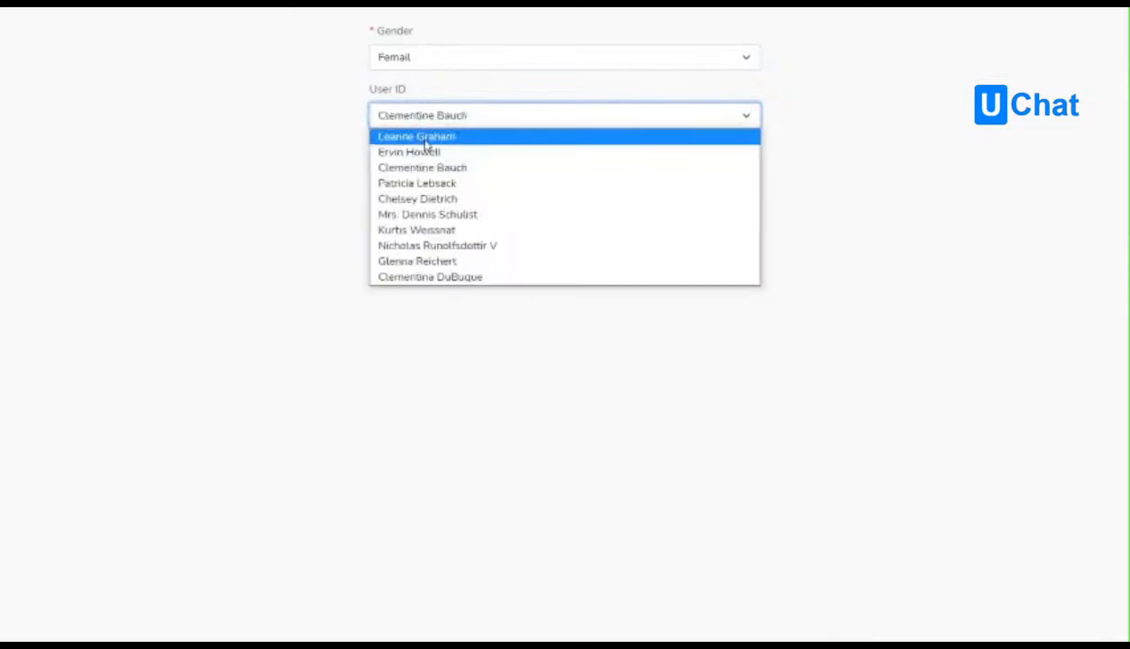
{"action": "left_click", "coordinate": [418, 135]}
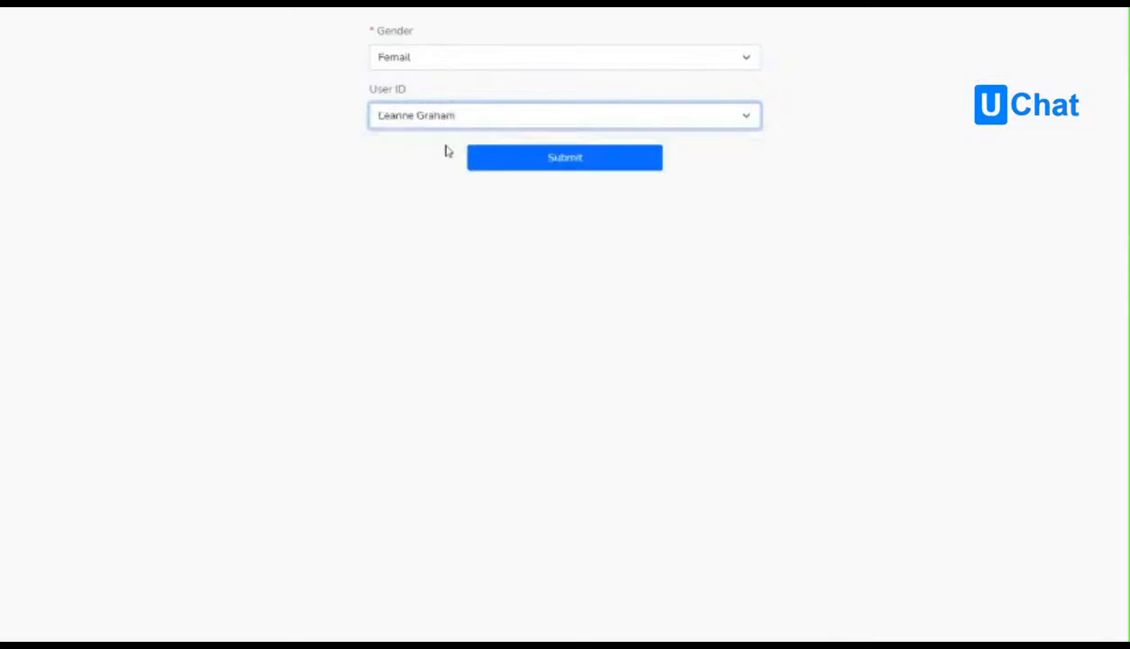
{"action": "left_click", "coordinate": [563, 159]}
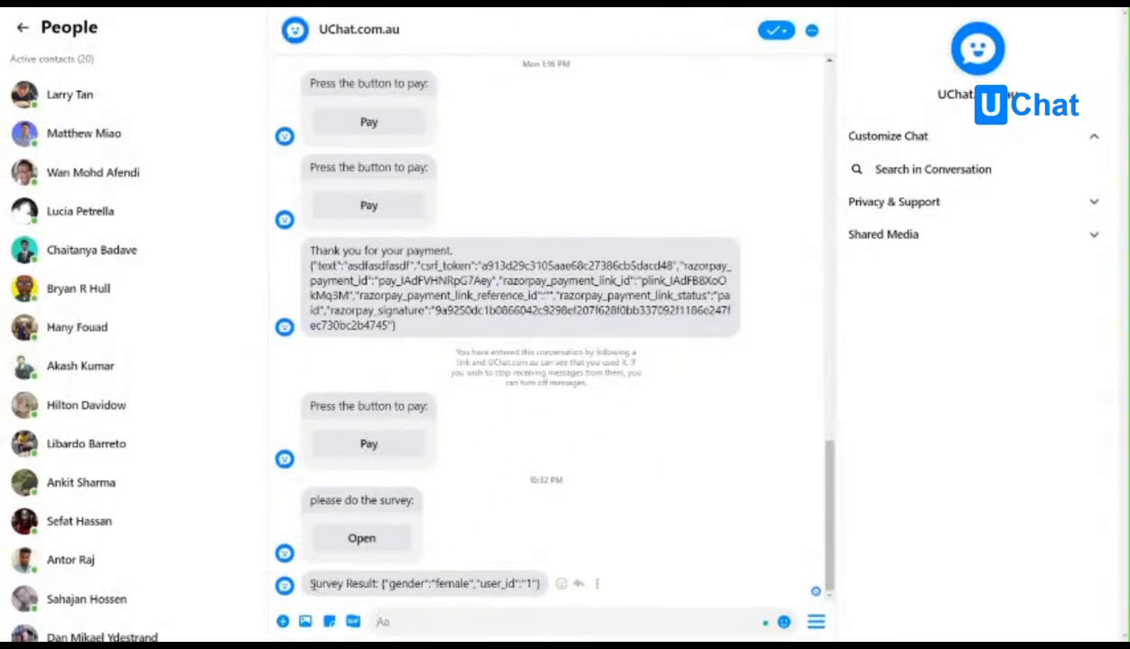
Examine the gender and user_id values in the Survey Result message in the Messenger chat.
{"action": "left_click_drag", "start_coordinate": [310, 583], "coordinate": [420, 583]}
{"action": "left_click", "coordinate": [398, 587]}
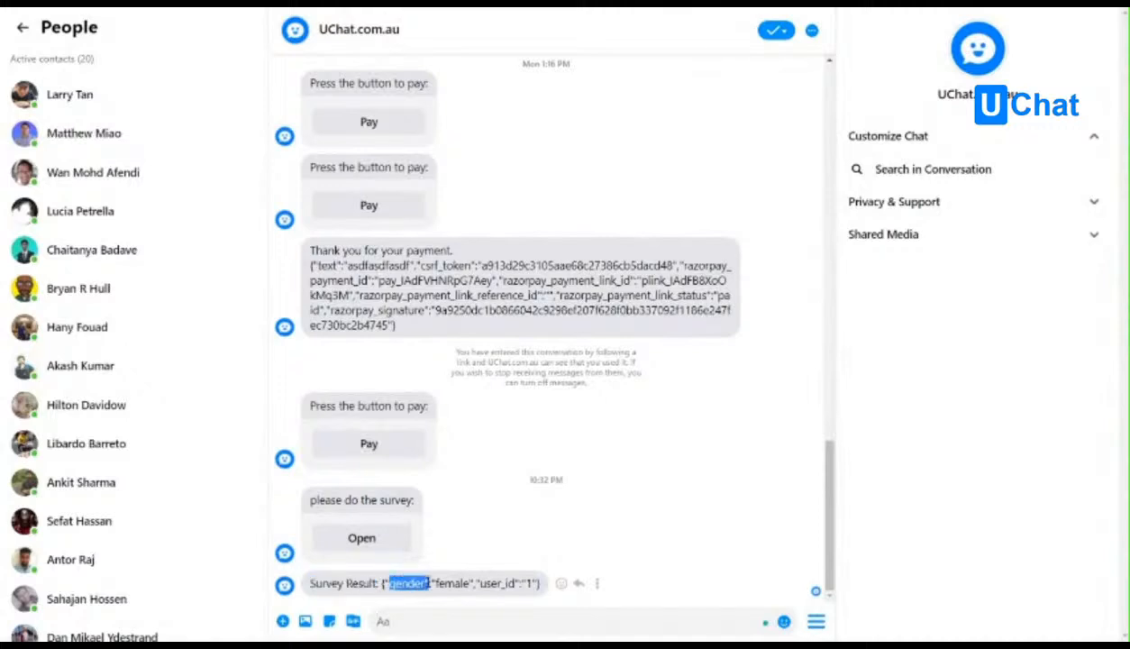
{"action": "left_click", "coordinate": [431, 584]}
{"action": "double_click", "coordinate": [465, 586]}
{"action": "left_click", "coordinate": [461, 584]}
{"action": "left_click_drag", "start_coordinate": [477, 584], "coordinate": [529, 583]}
{"action": "double_click", "coordinate": [530, 583]}
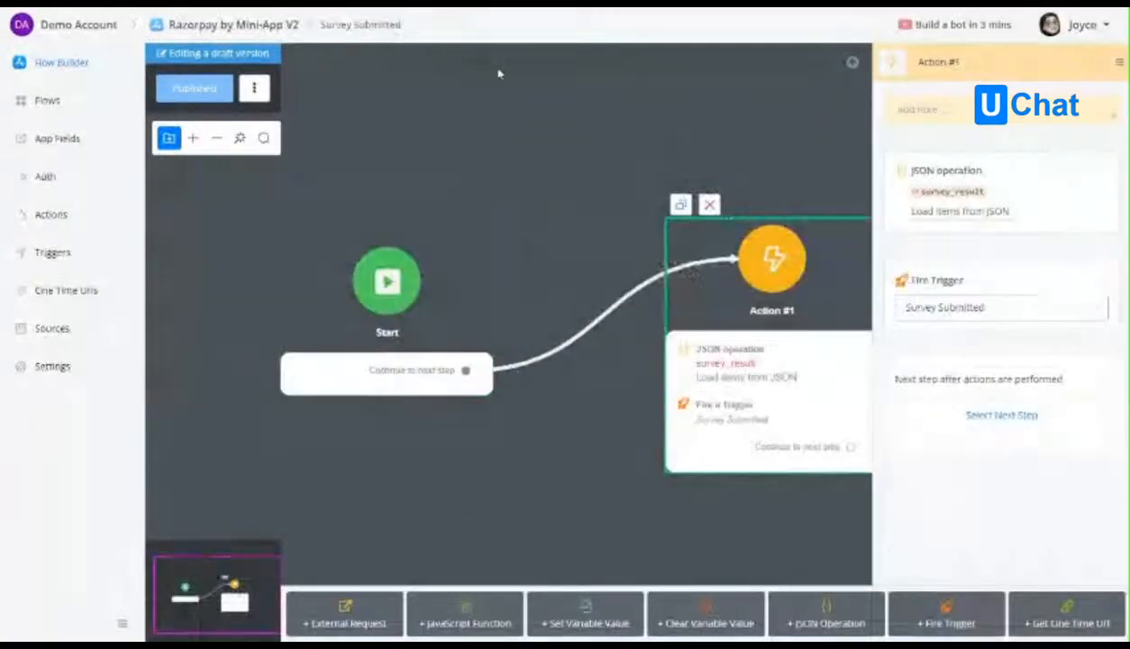
Add a "note" key holding the note variable to the survey_result JSON value, test and save it, and publish the Survey Submitted flow.
{"action": "left_click", "coordinate": [961, 232]}
{"action": "left_click", "coordinate": [559, 302]}
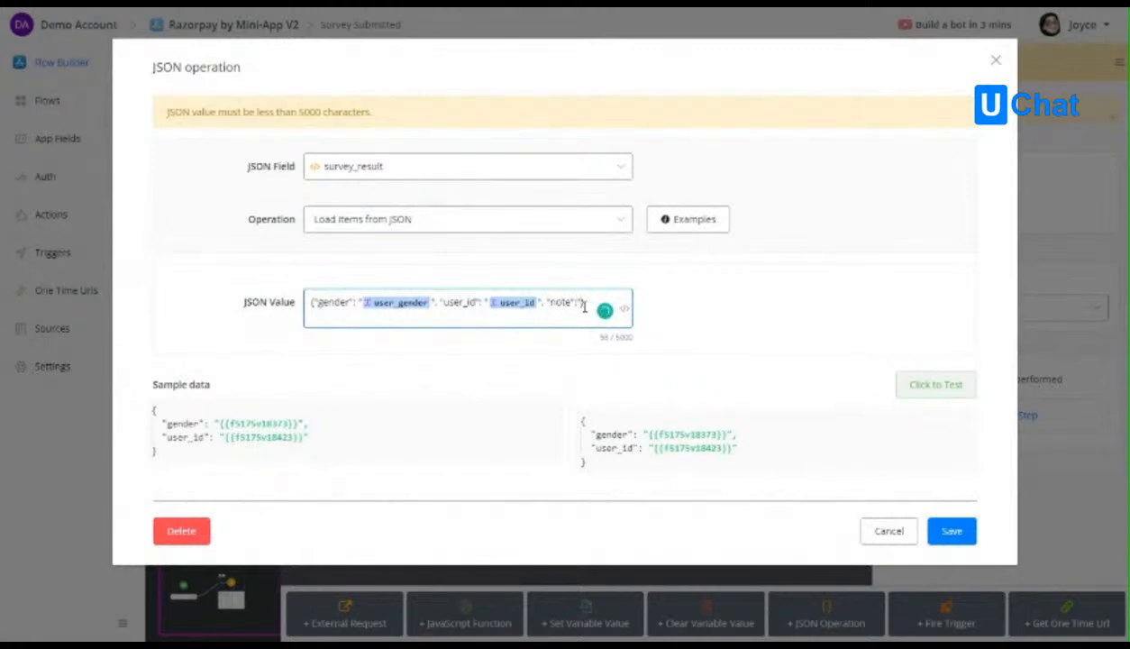
{"action": "type", "text": "{{no"}
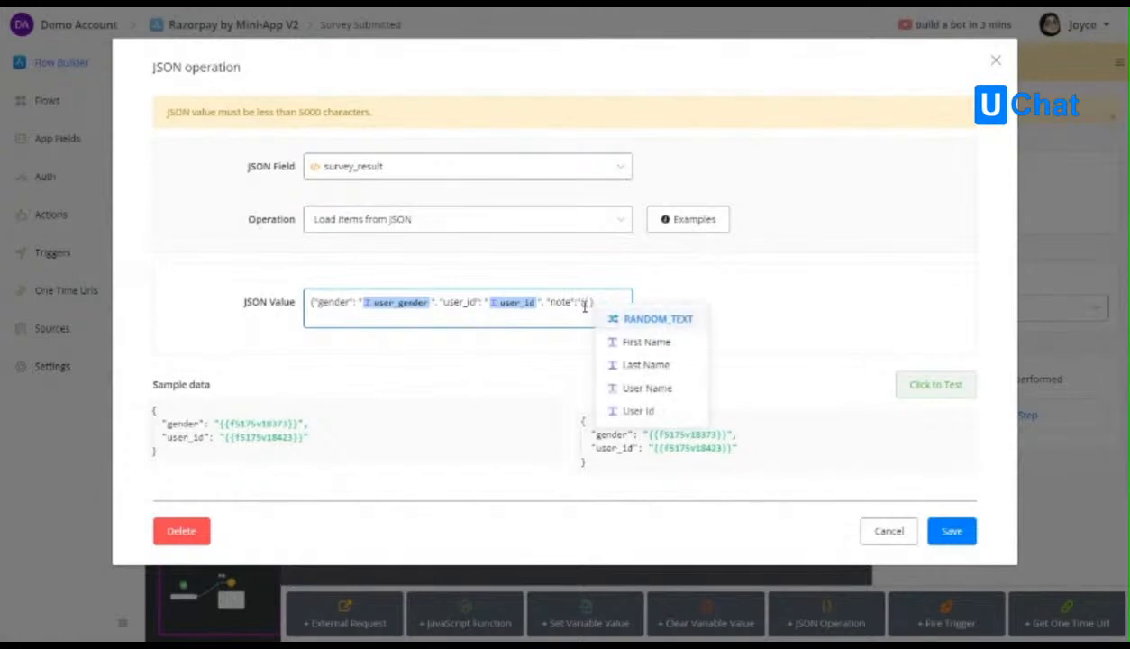
{"action": "left_click", "coordinate": [639, 341]}
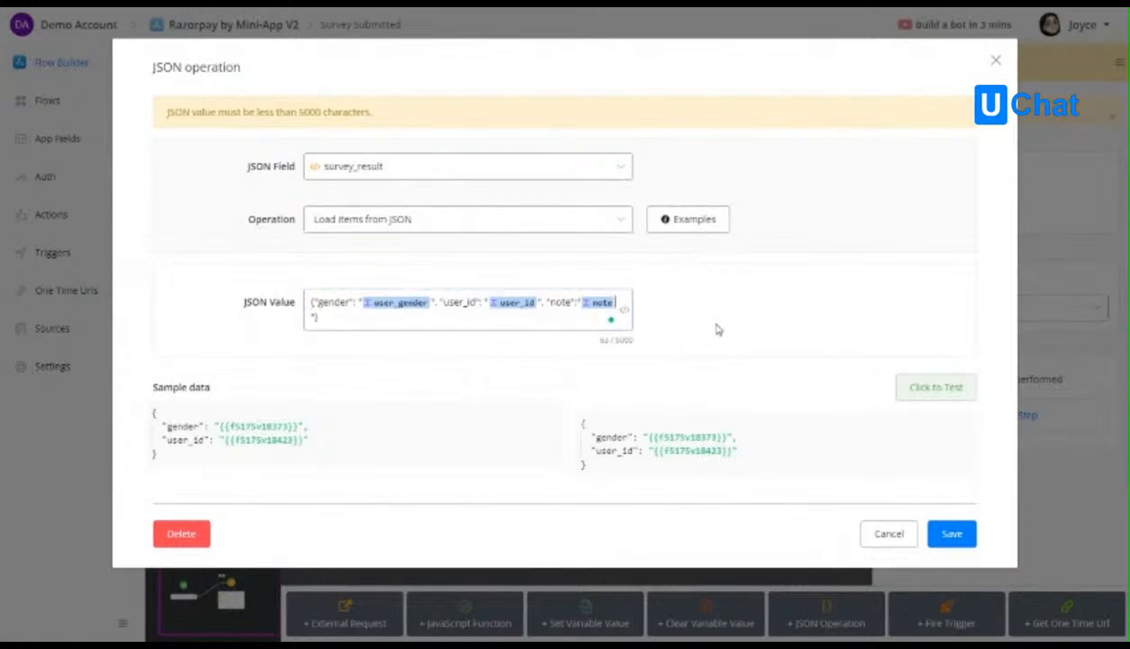
{"action": "left_click", "coordinate": [936, 386]}
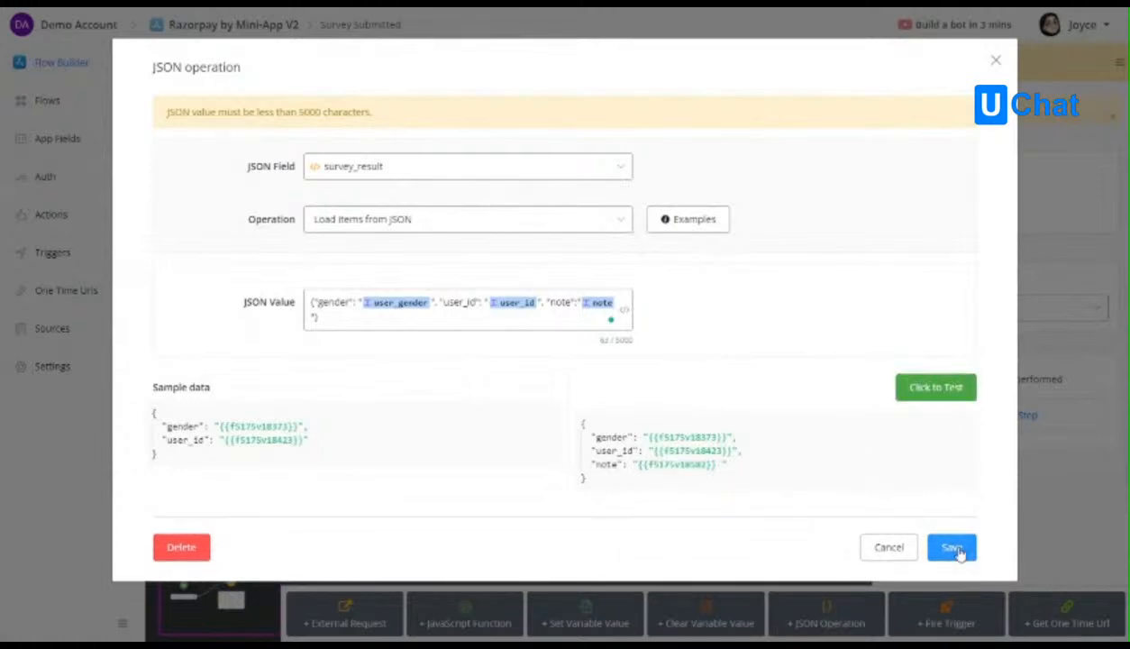
{"action": "left_click", "coordinate": [955, 549]}
{"action": "left_click", "coordinate": [224, 96]}
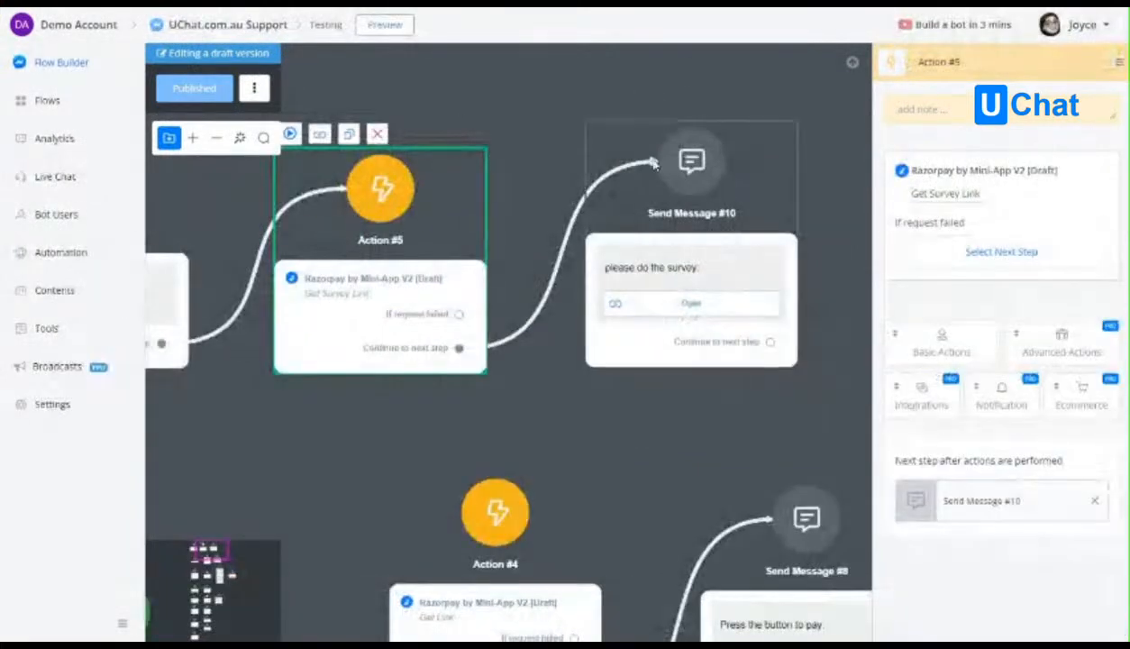
Send a preview from Action #5 of the Testing flow and open the survey from the newest Messenger message.
{"action": "left_click_drag", "start_coordinate": [543, 113], "coordinate": [562, 150]}
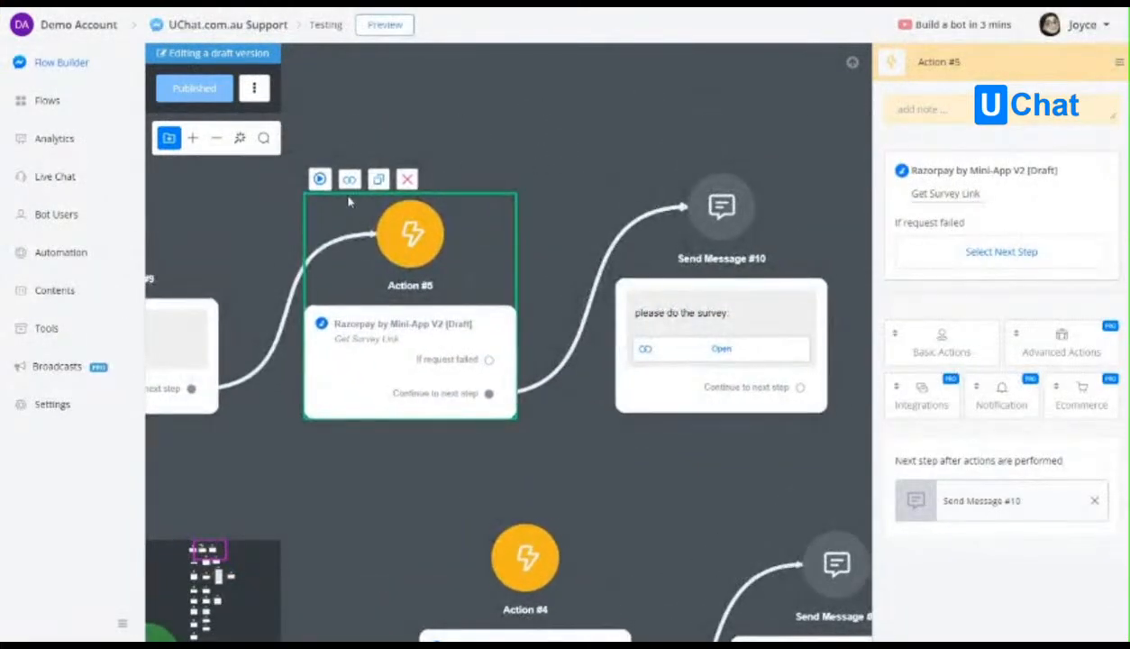
{"action": "left_click", "coordinate": [320, 179]}
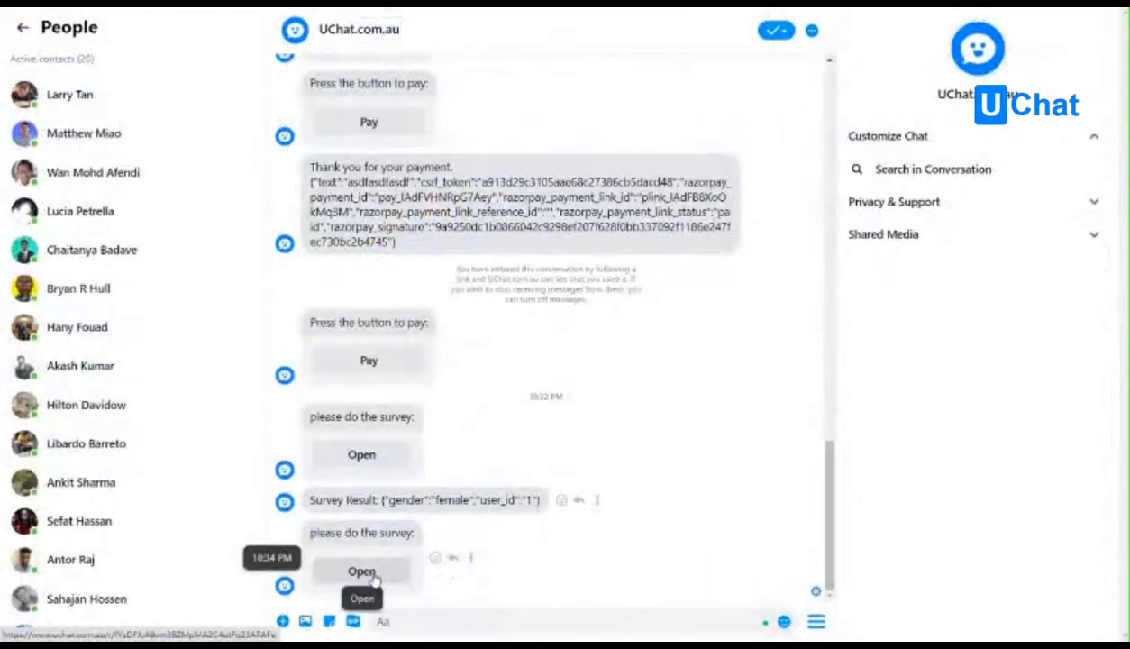
{"action": "left_click", "coordinate": [360, 569]}
Set Gender to Male, choose the second person in the User ID list and submit the survey.
{"action": "left_click", "coordinate": [452, 59]}
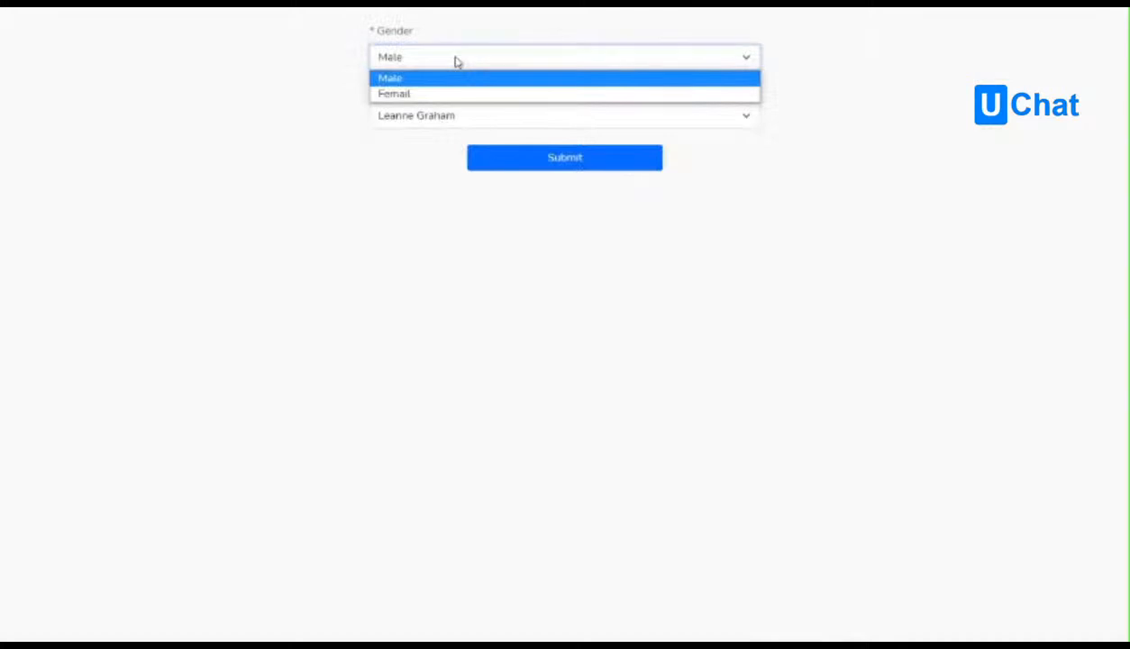
{"action": "left_click", "coordinate": [455, 81]}
{"action": "left_click", "coordinate": [434, 114]}
{"action": "left_click", "coordinate": [419, 153]}
{"action": "left_click", "coordinate": [555, 165]}
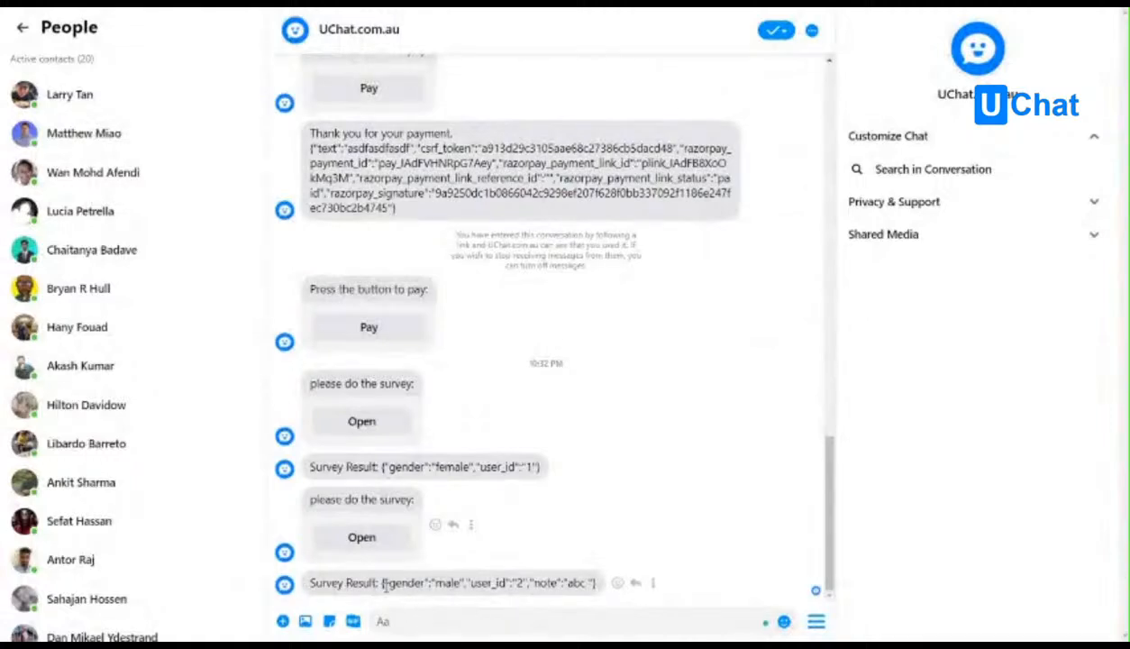
Examine the gender, user_id and note values in the newest Survey Result message.
{"action": "double_click", "coordinate": [397, 585]}
{"action": "left_click", "coordinate": [413, 582]}
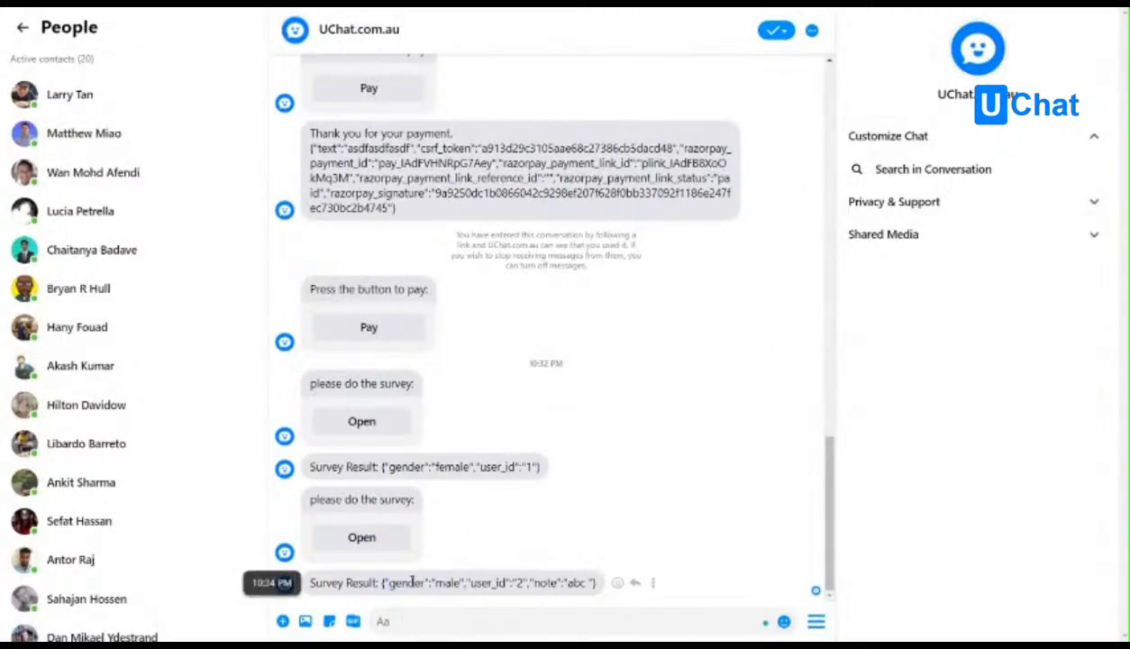
{"action": "left_click", "coordinate": [526, 585]}
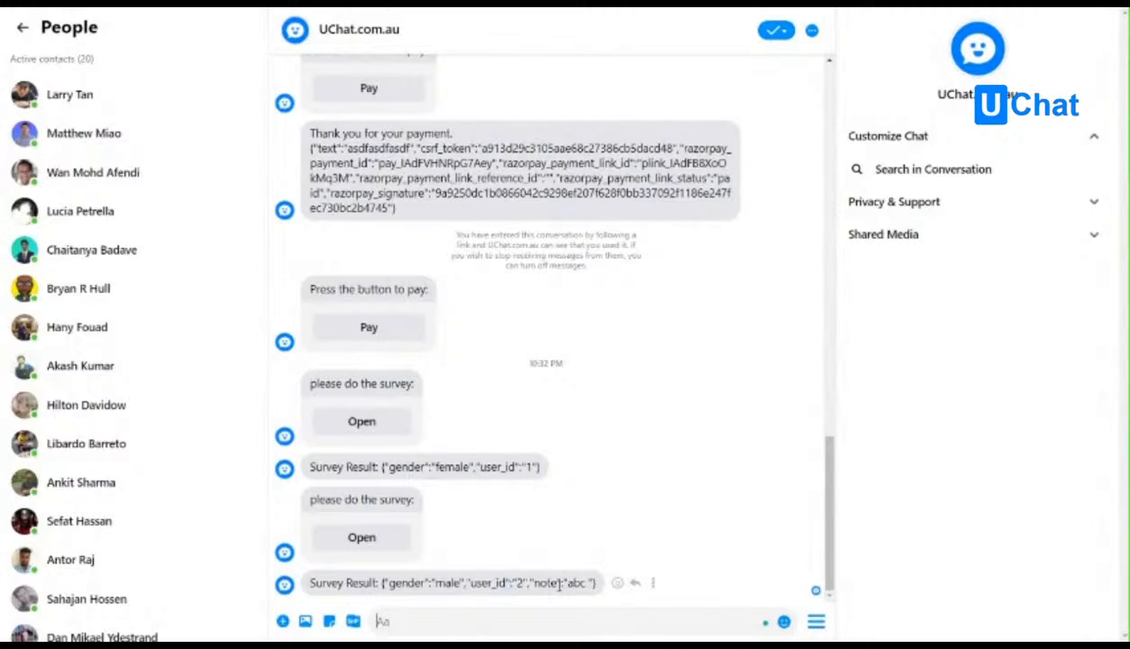
{"action": "double_click", "coordinate": [573, 583]}
{"action": "left_click", "coordinate": [581, 567]}
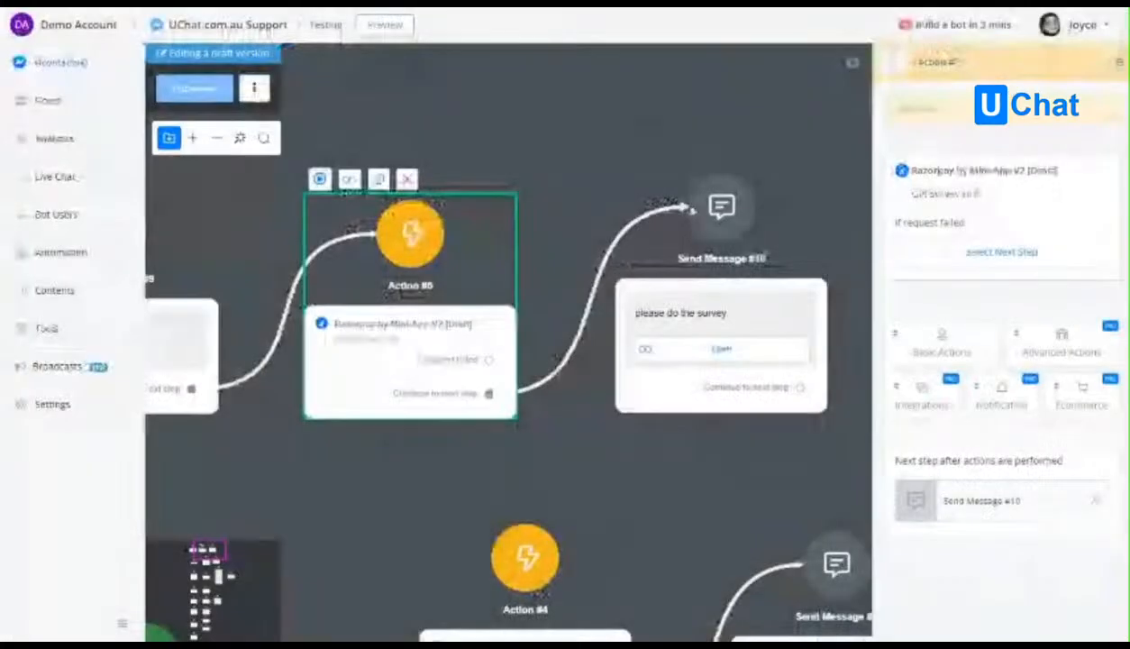
Change the Open button's address in Send Message #10 to survey_link?note=slkdgjhoae, save it and publish the Testing flow.
{"action": "left_click", "coordinate": [703, 334]}
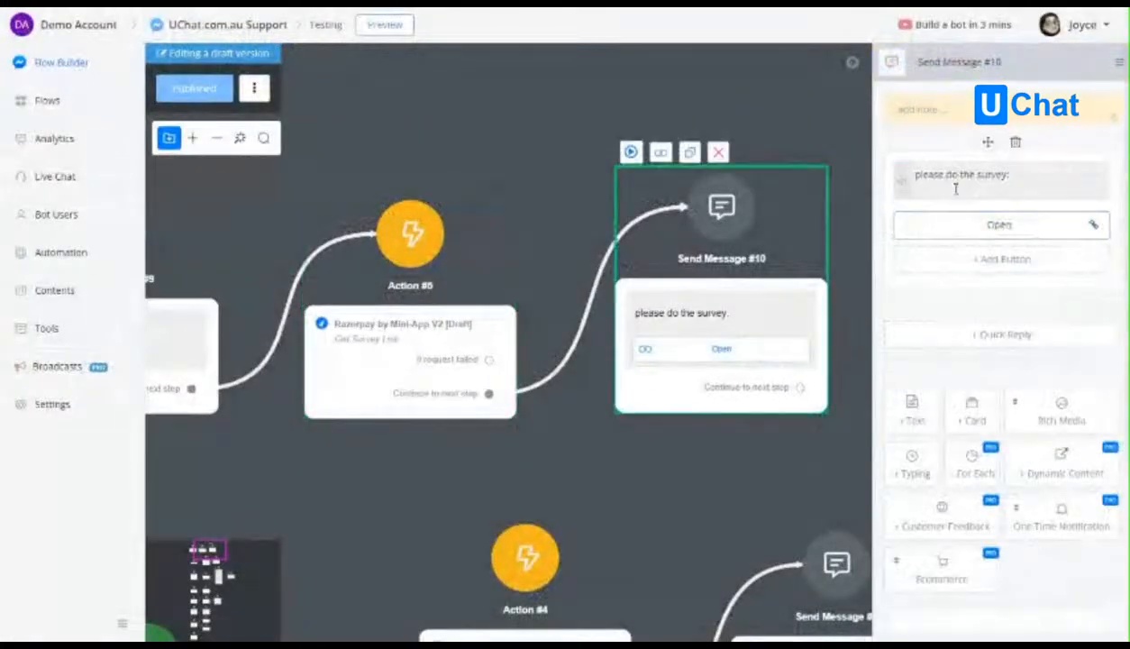
{"action": "left_click", "coordinate": [998, 225]}
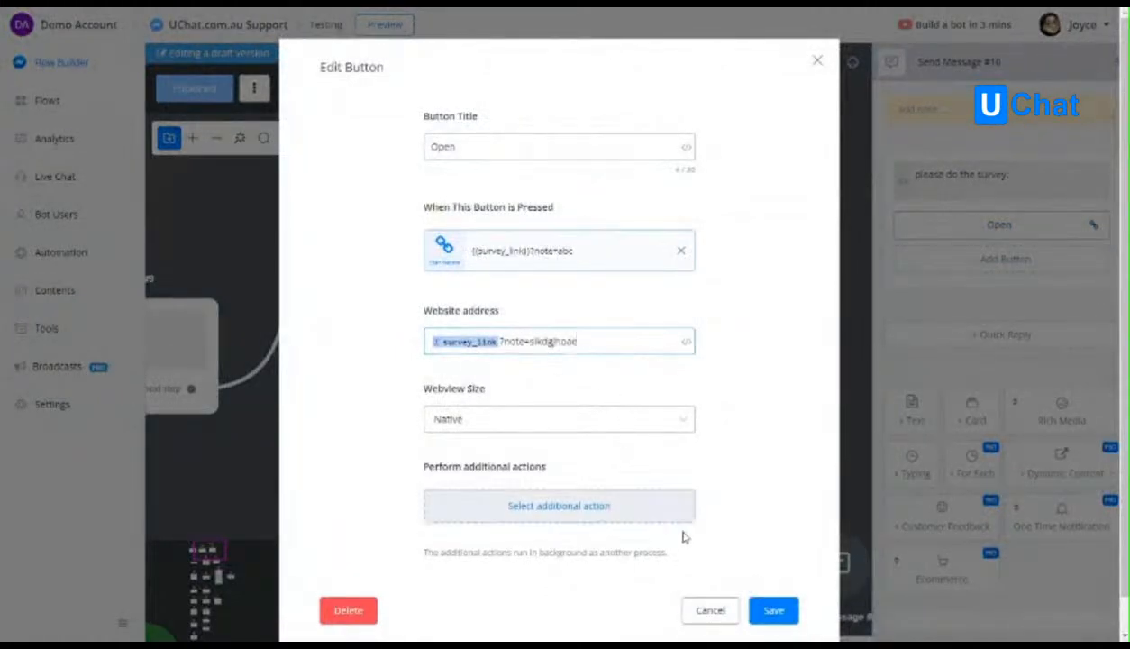
{"action": "left_click", "coordinate": [757, 606]}
{"action": "left_click", "coordinate": [191, 90]}
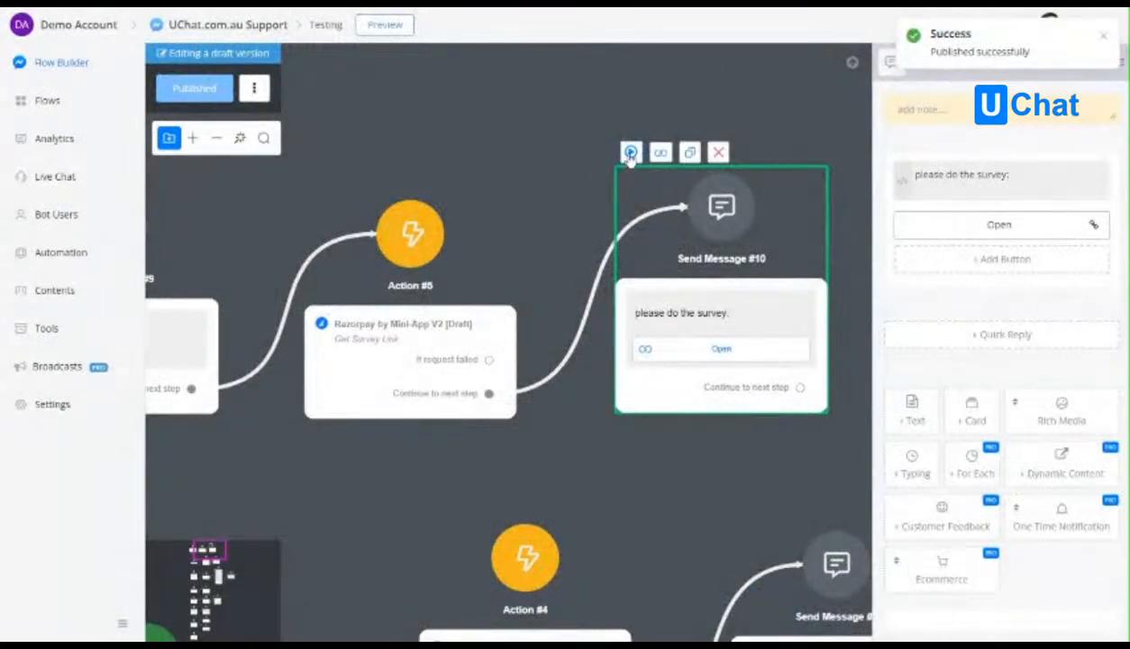
Try the survey link from a Send Message #10 preview and check the website address of its Open button.
{"action": "left_click", "coordinate": [630, 153]}
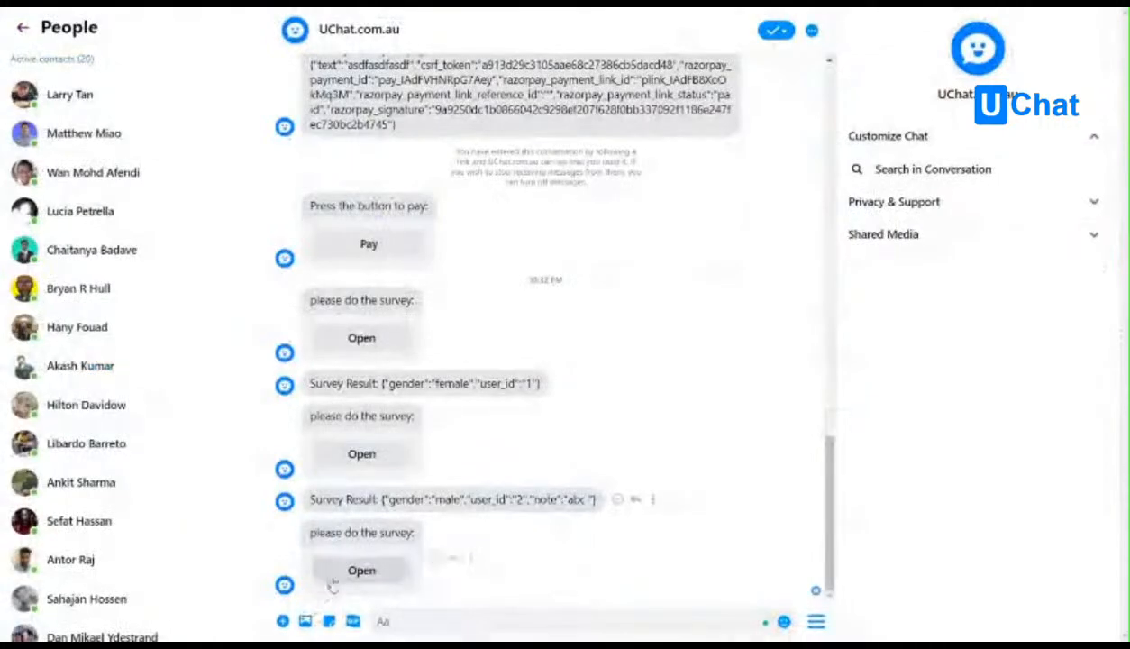
{"action": "left_click", "coordinate": [333, 577]}
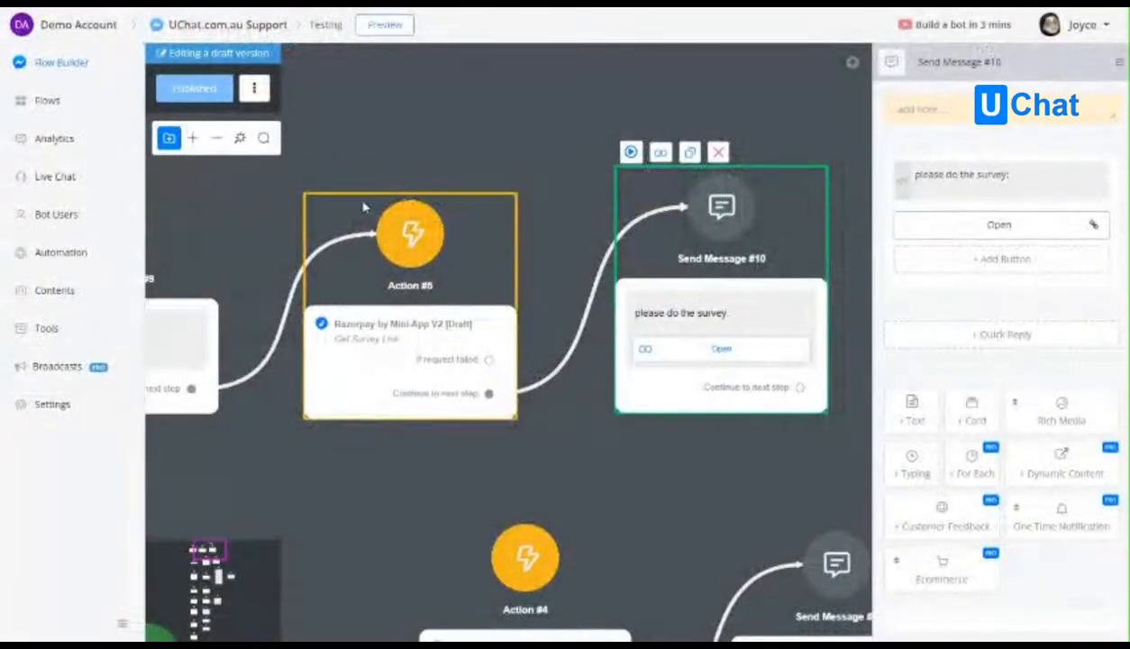
{"action": "left_click", "coordinate": [360, 209]}
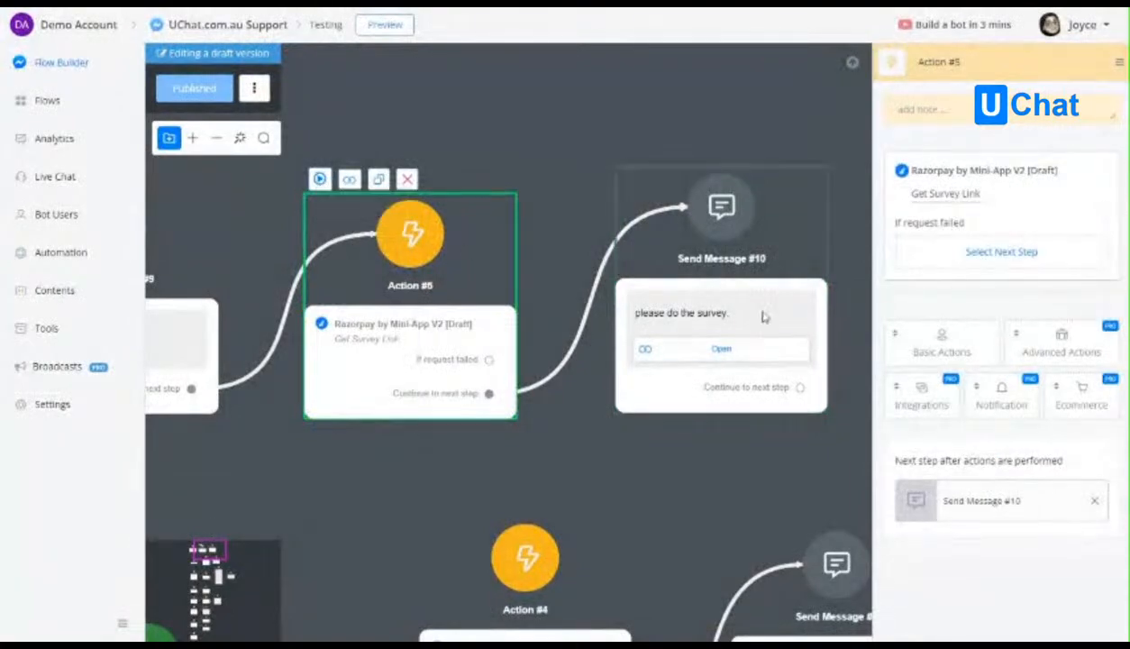
{"action": "left_click", "coordinate": [745, 264]}
{"action": "left_click", "coordinate": [992, 225]}
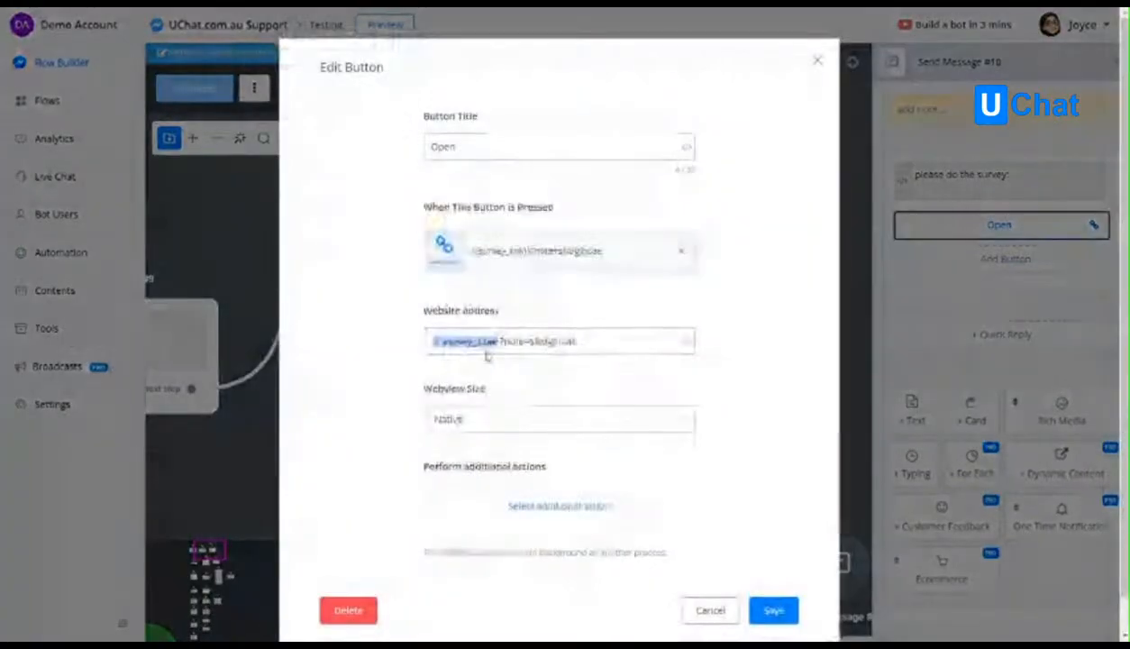
{"action": "left_click", "coordinate": [726, 620]}
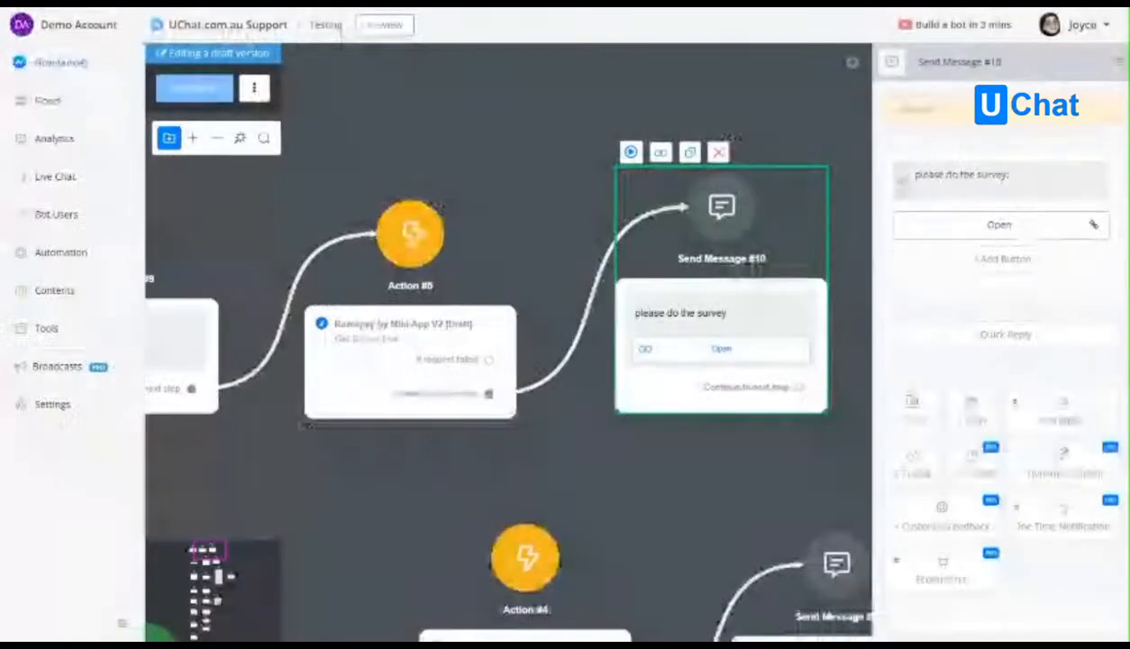
Rerun the survey from an Action #5 preview with its default answers and check the note in the Survey Result message.
{"action": "left_click", "coordinate": [410, 234]}
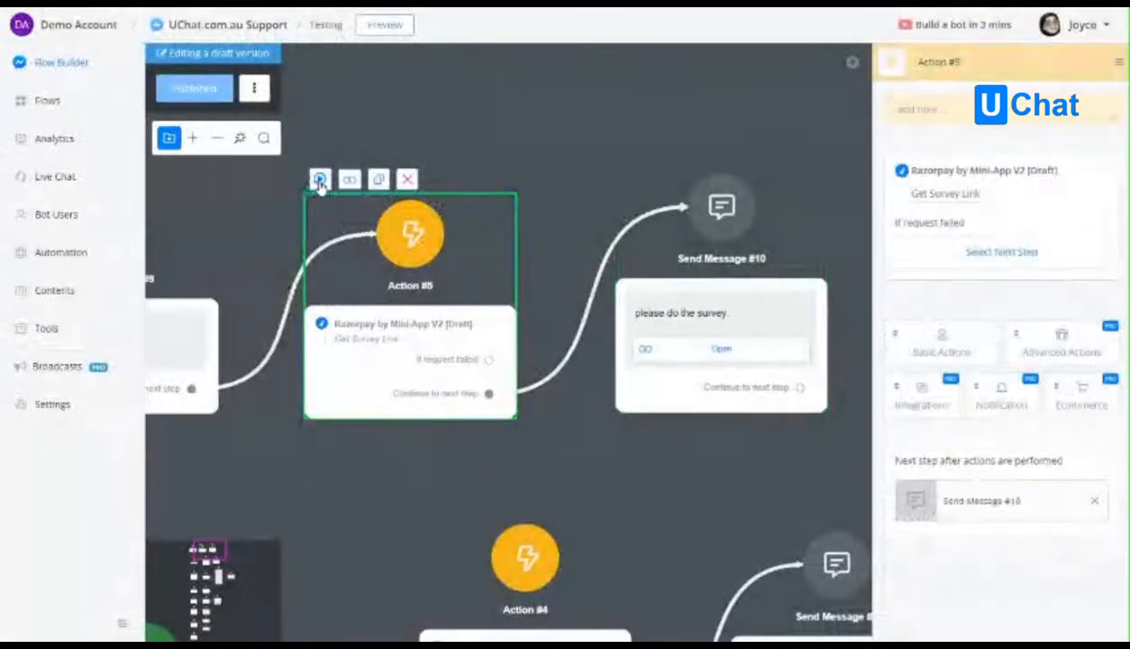
{"action": "left_click", "coordinate": [320, 179]}
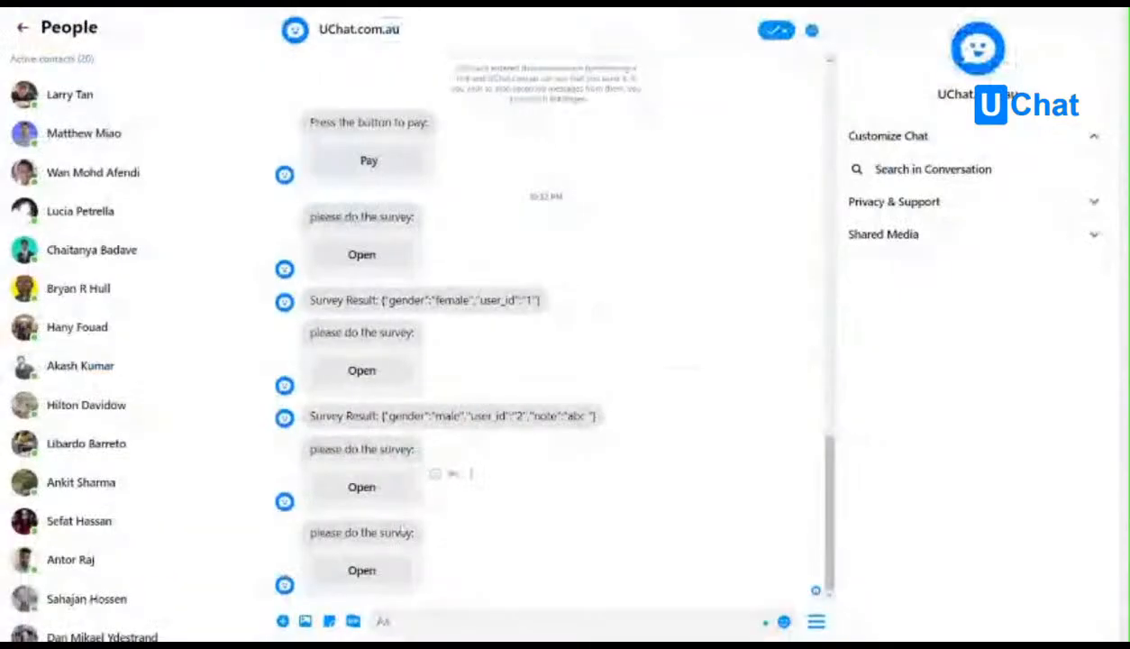
{"action": "left_click", "coordinate": [353, 583]}
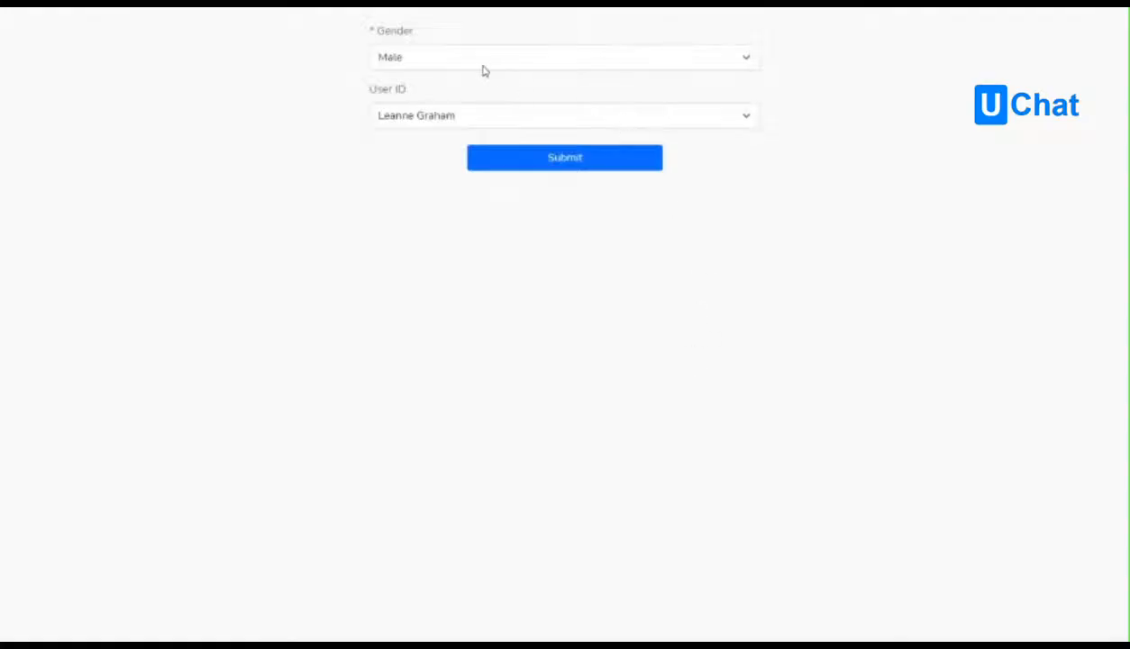
{"action": "left_click", "coordinate": [536, 161]}
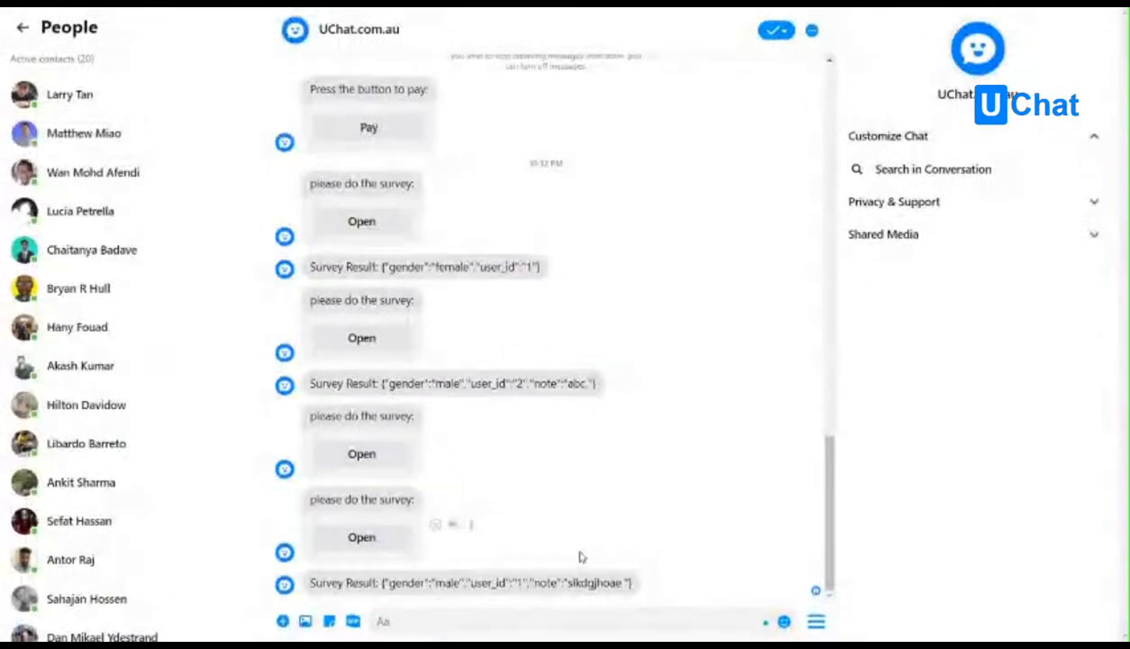
{"action": "double_click", "coordinate": [581, 583]}
{"action": "left_click", "coordinate": [606, 583]}
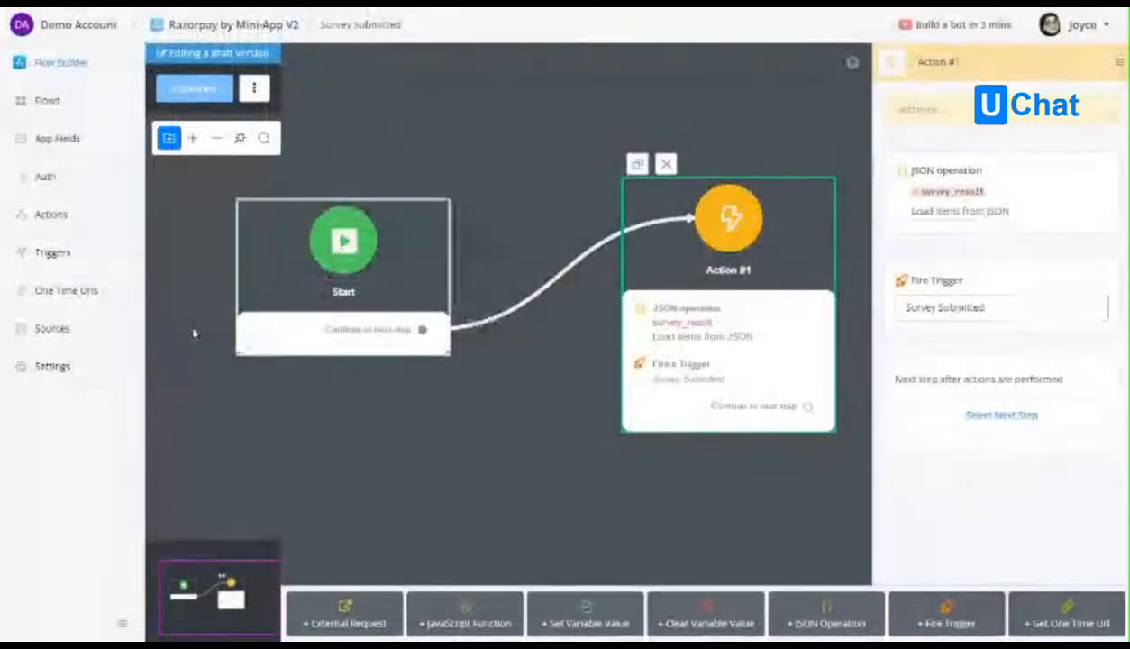
Review the V2 mini app's Sources, the v1 app's API scopes and the V2 settings down to the subscribe and unsubscribe requests.
{"action": "left_click", "coordinate": [56, 335]}
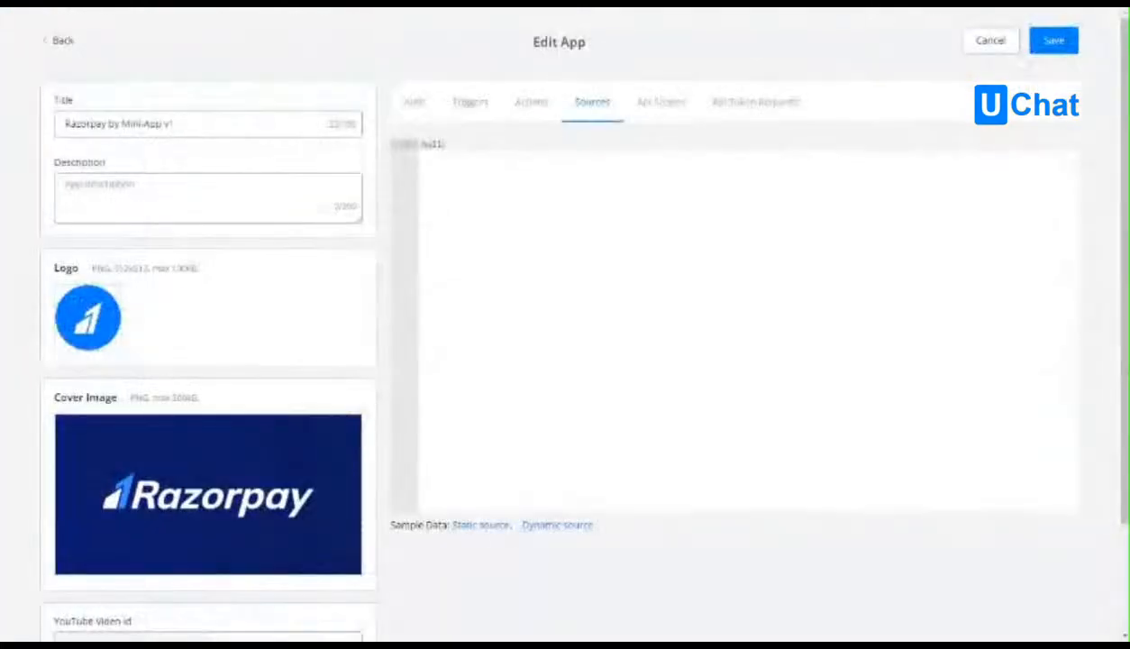
{"action": "left_click", "coordinate": [665, 103]}
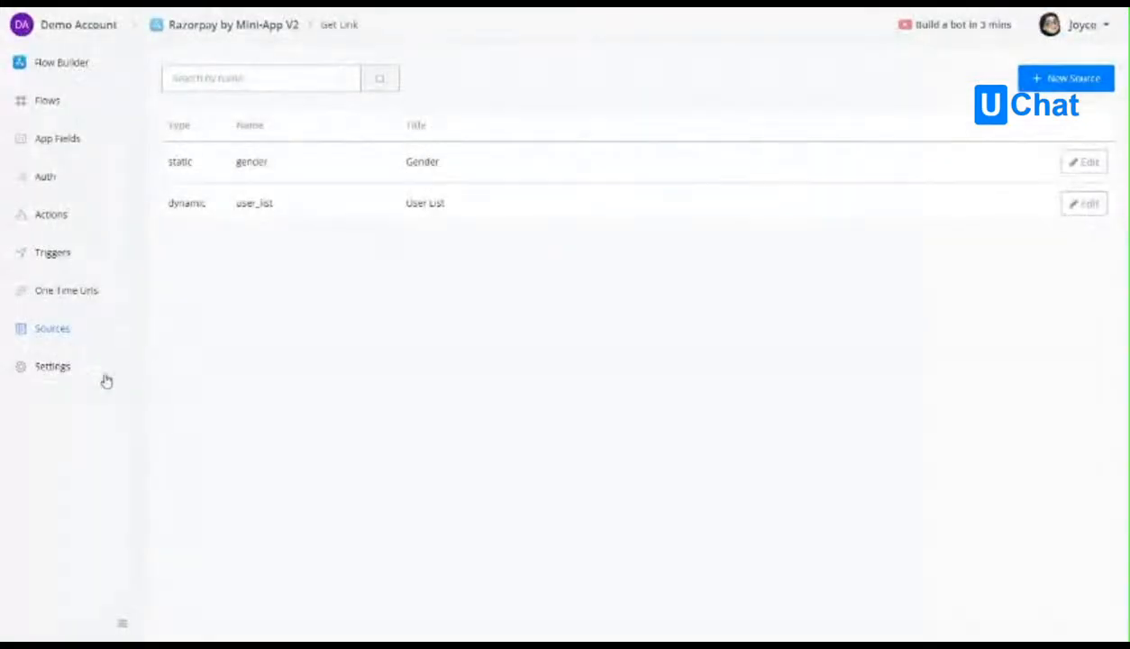
{"action": "left_click", "coordinate": [118, 371]}
{"action": "scroll", "coordinate": [682, 448], "scroll_direction": "down", "scroll_amount": 2}
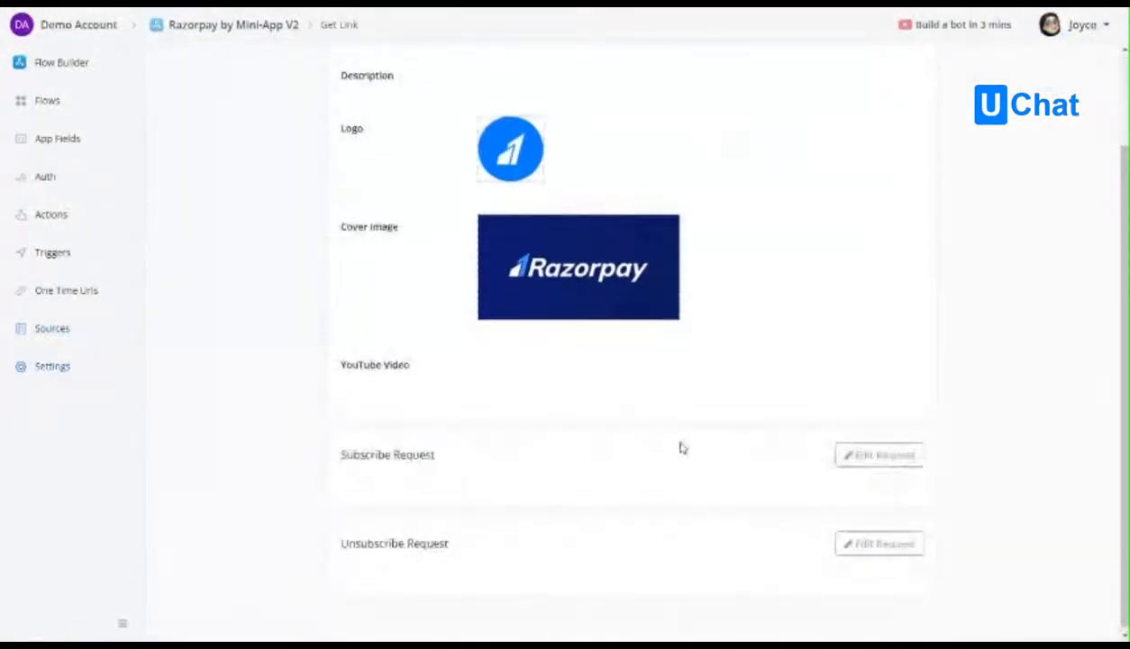
{"action": "scroll", "coordinate": [682, 448], "scroll_direction": "up", "scroll_amount": 2}
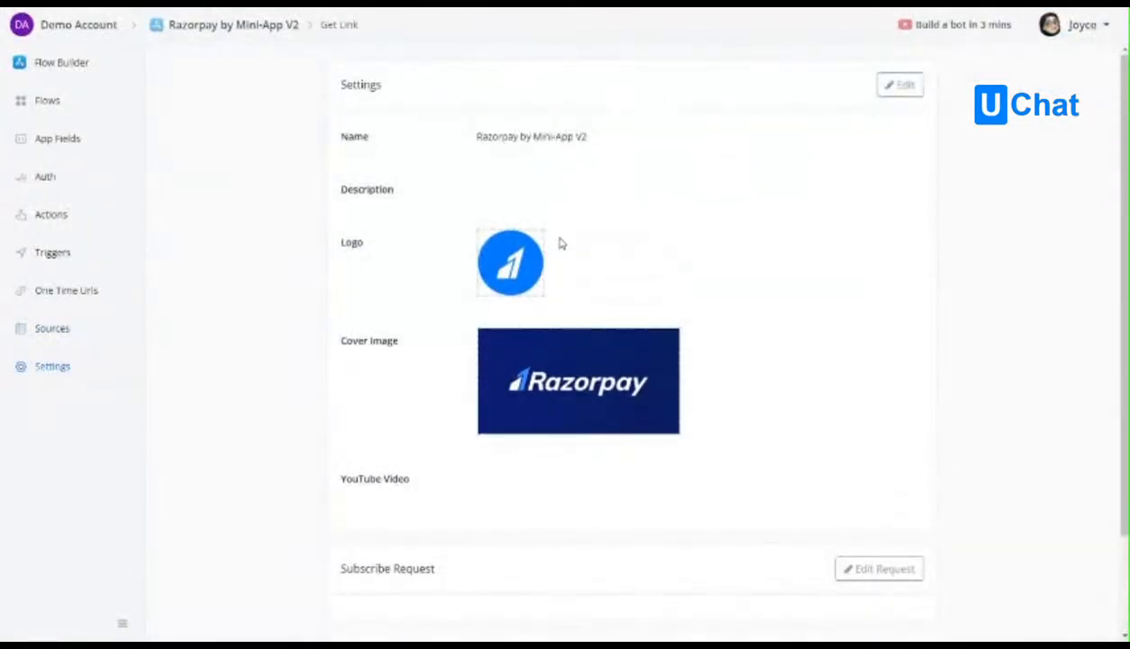
{"action": "scroll", "coordinate": [631, 279], "scroll_direction": "down", "scroll_amount": 1}
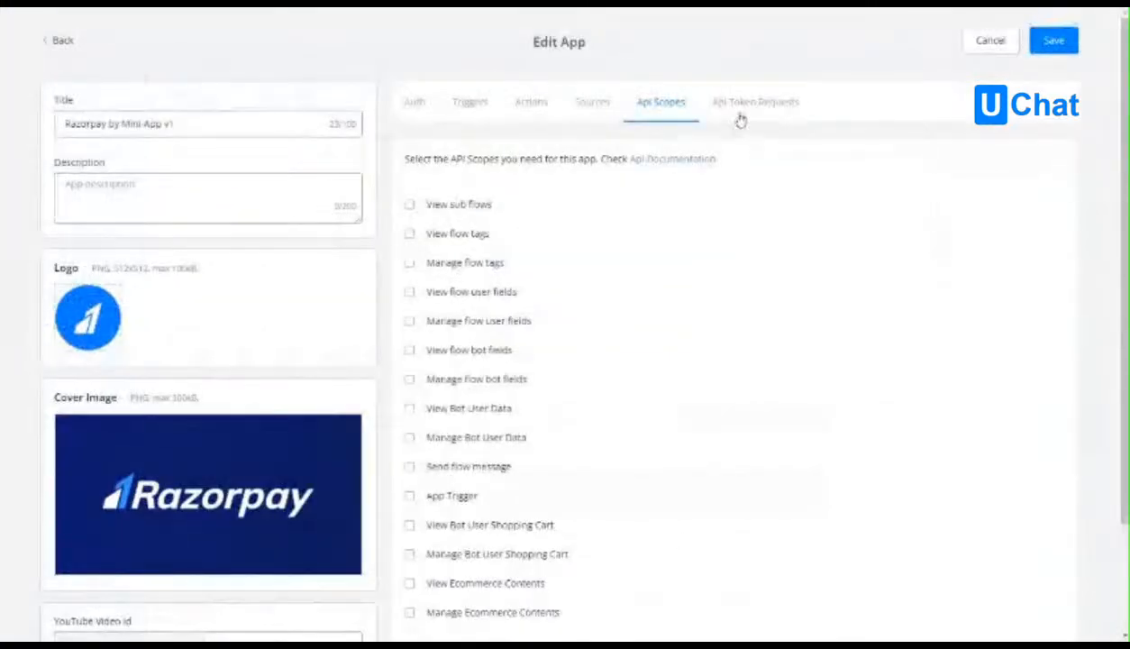
Load the sample API token requests in the v1 app's editor and examine the subscribe and unsubscribe request definitions.
{"action": "left_click", "coordinate": [757, 103]}
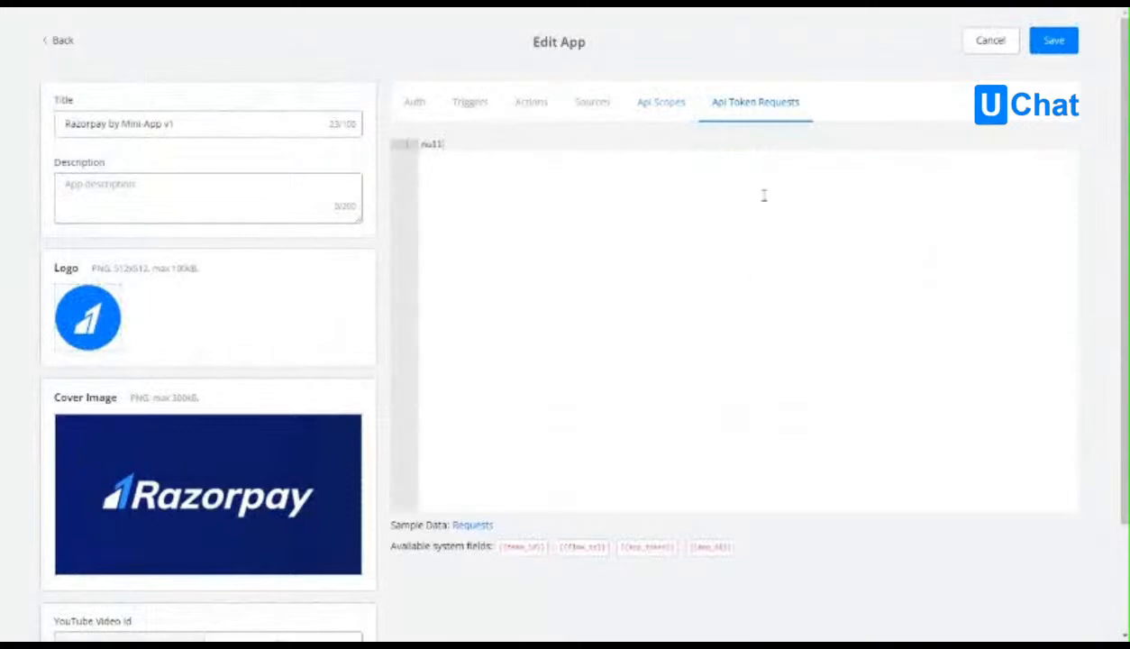
{"action": "left_click", "coordinate": [477, 531]}
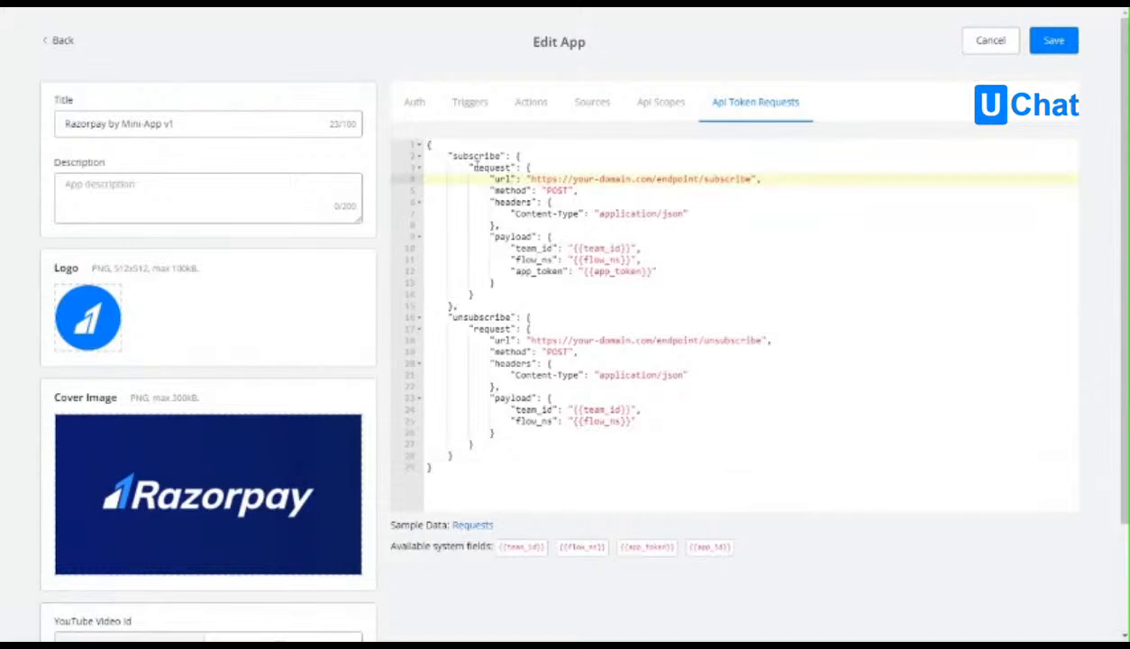
{"action": "left_click_drag", "start_coordinate": [469, 167], "coordinate": [576, 202]}
{"action": "left_click_drag", "start_coordinate": [664, 214], "coordinate": [477, 294]}
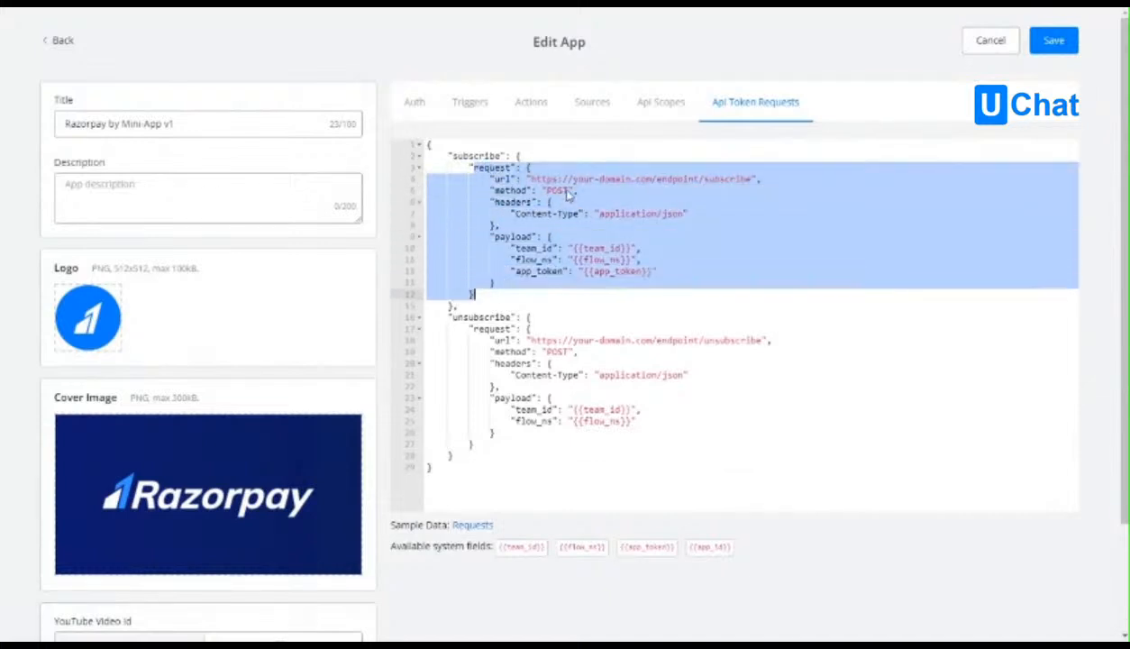
{"action": "left_click", "coordinate": [614, 179]}
{"action": "left_click_drag", "start_coordinate": [468, 167], "coordinate": [666, 273]}
{"action": "left_click", "coordinate": [538, 275]}
{"action": "left_click", "coordinate": [666, 273]}
{"action": "left_click_drag", "start_coordinate": [465, 316], "coordinate": [483, 417]}
{"action": "left_click", "coordinate": [562, 410]}
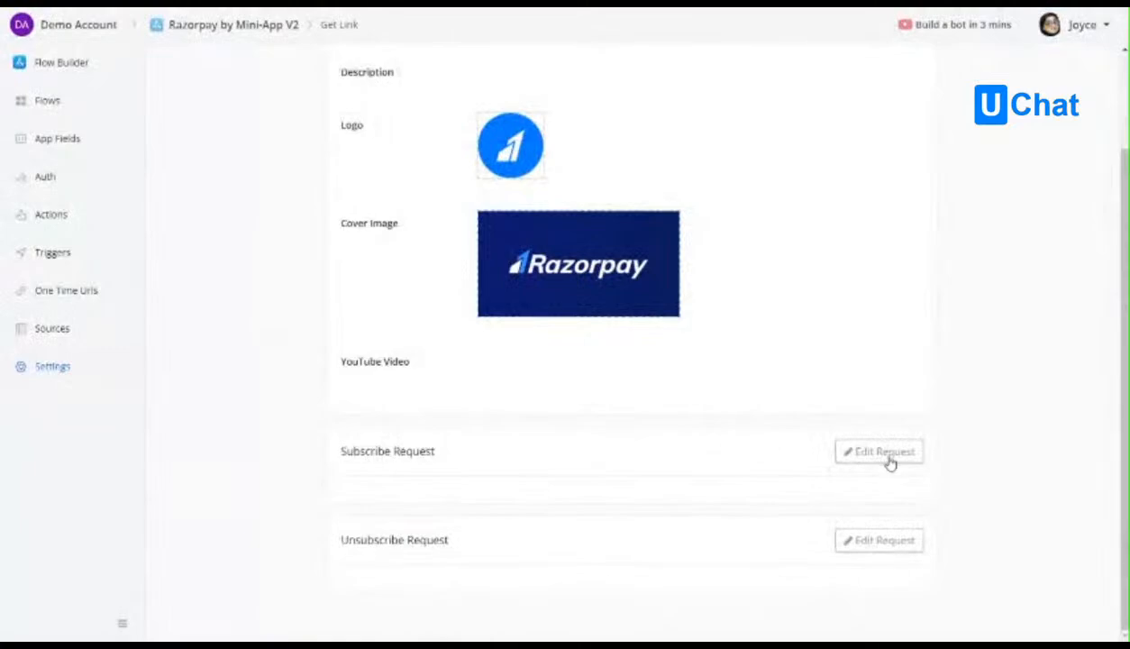
Inspect the Subscribe Request and Unsubscribe Request forms in the V2 settings without saving, and return to Sources.
{"action": "left_click", "coordinate": [867, 451]}
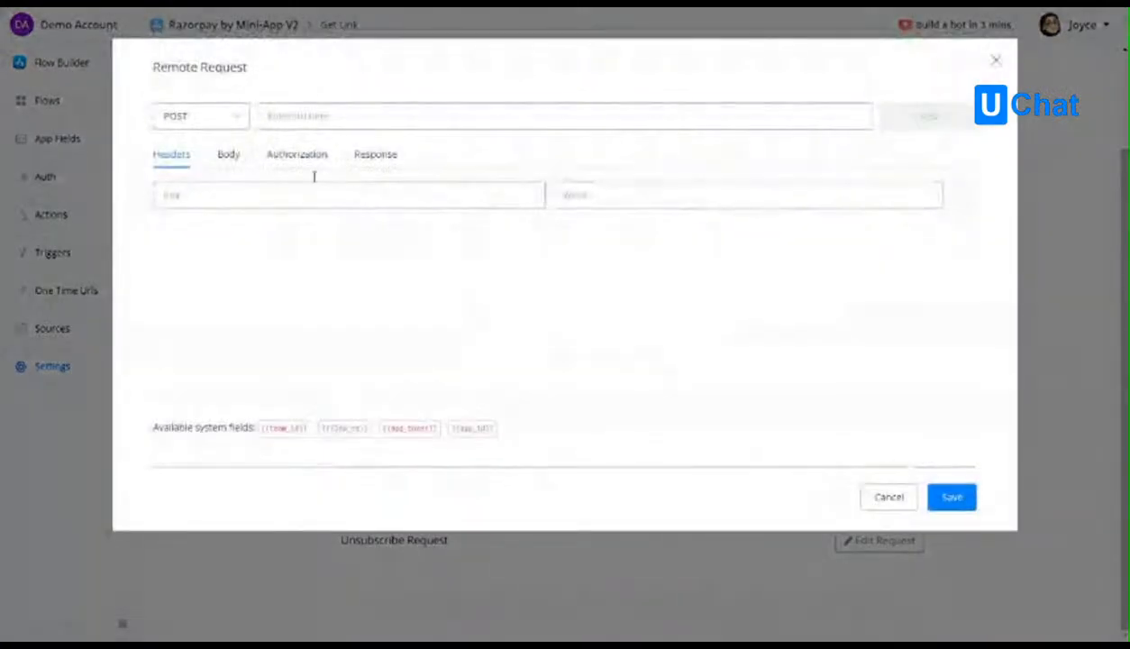
{"action": "left_click", "coordinate": [889, 493]}
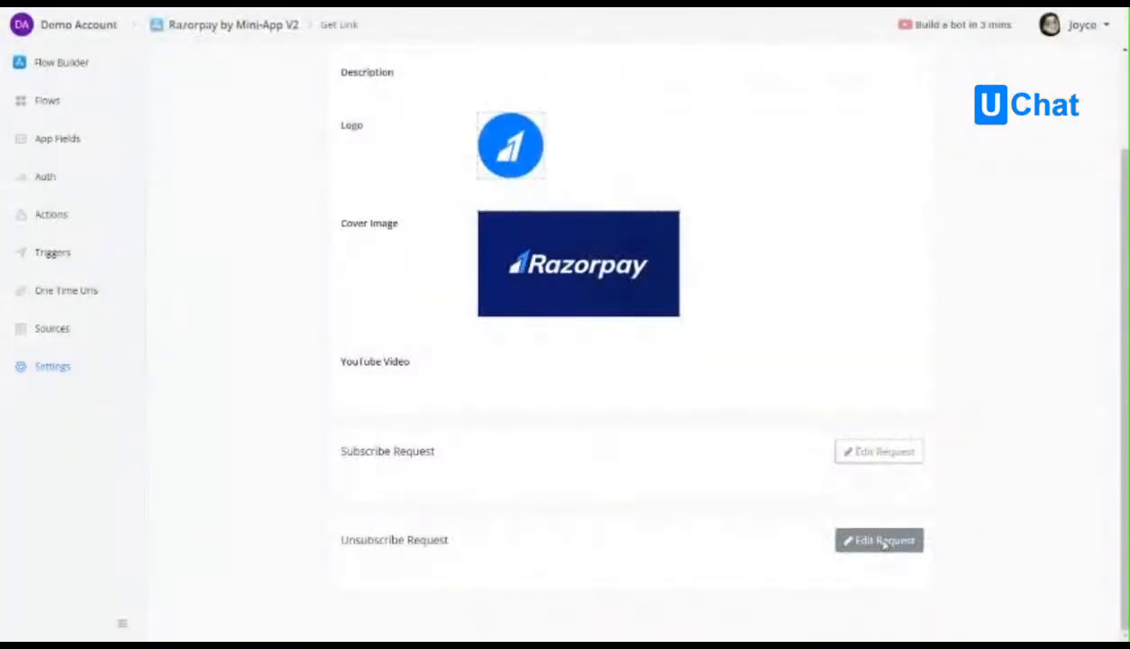
{"action": "left_click", "coordinate": [881, 540]}
{"action": "left_click", "coordinate": [883, 498]}
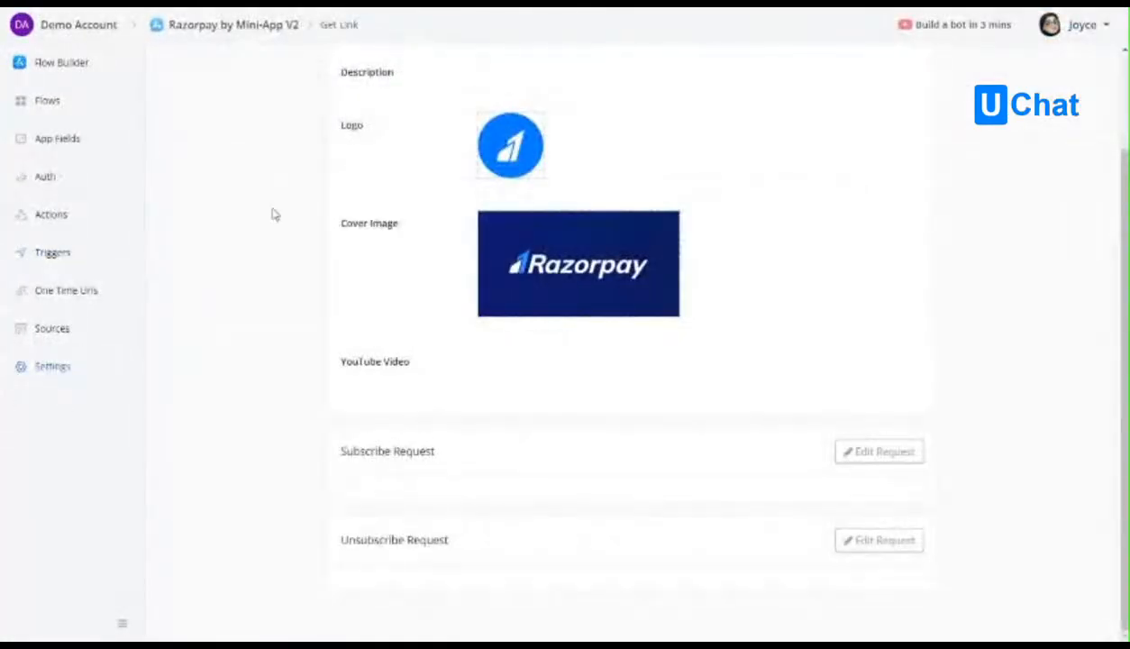
{"action": "left_click", "coordinate": [58, 329]}
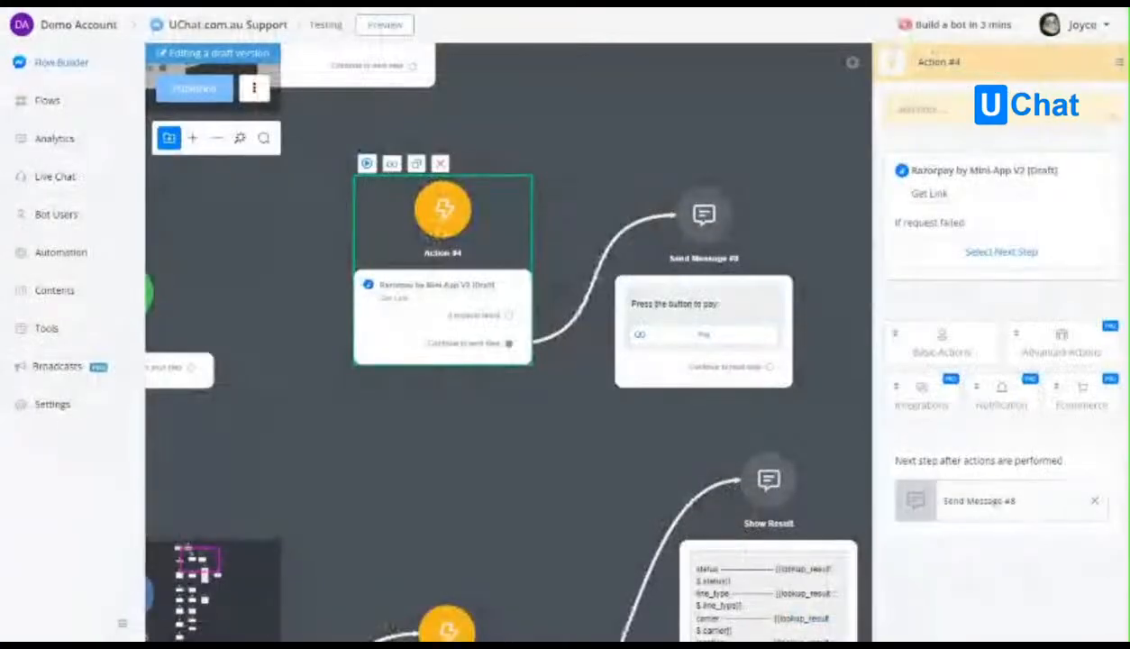